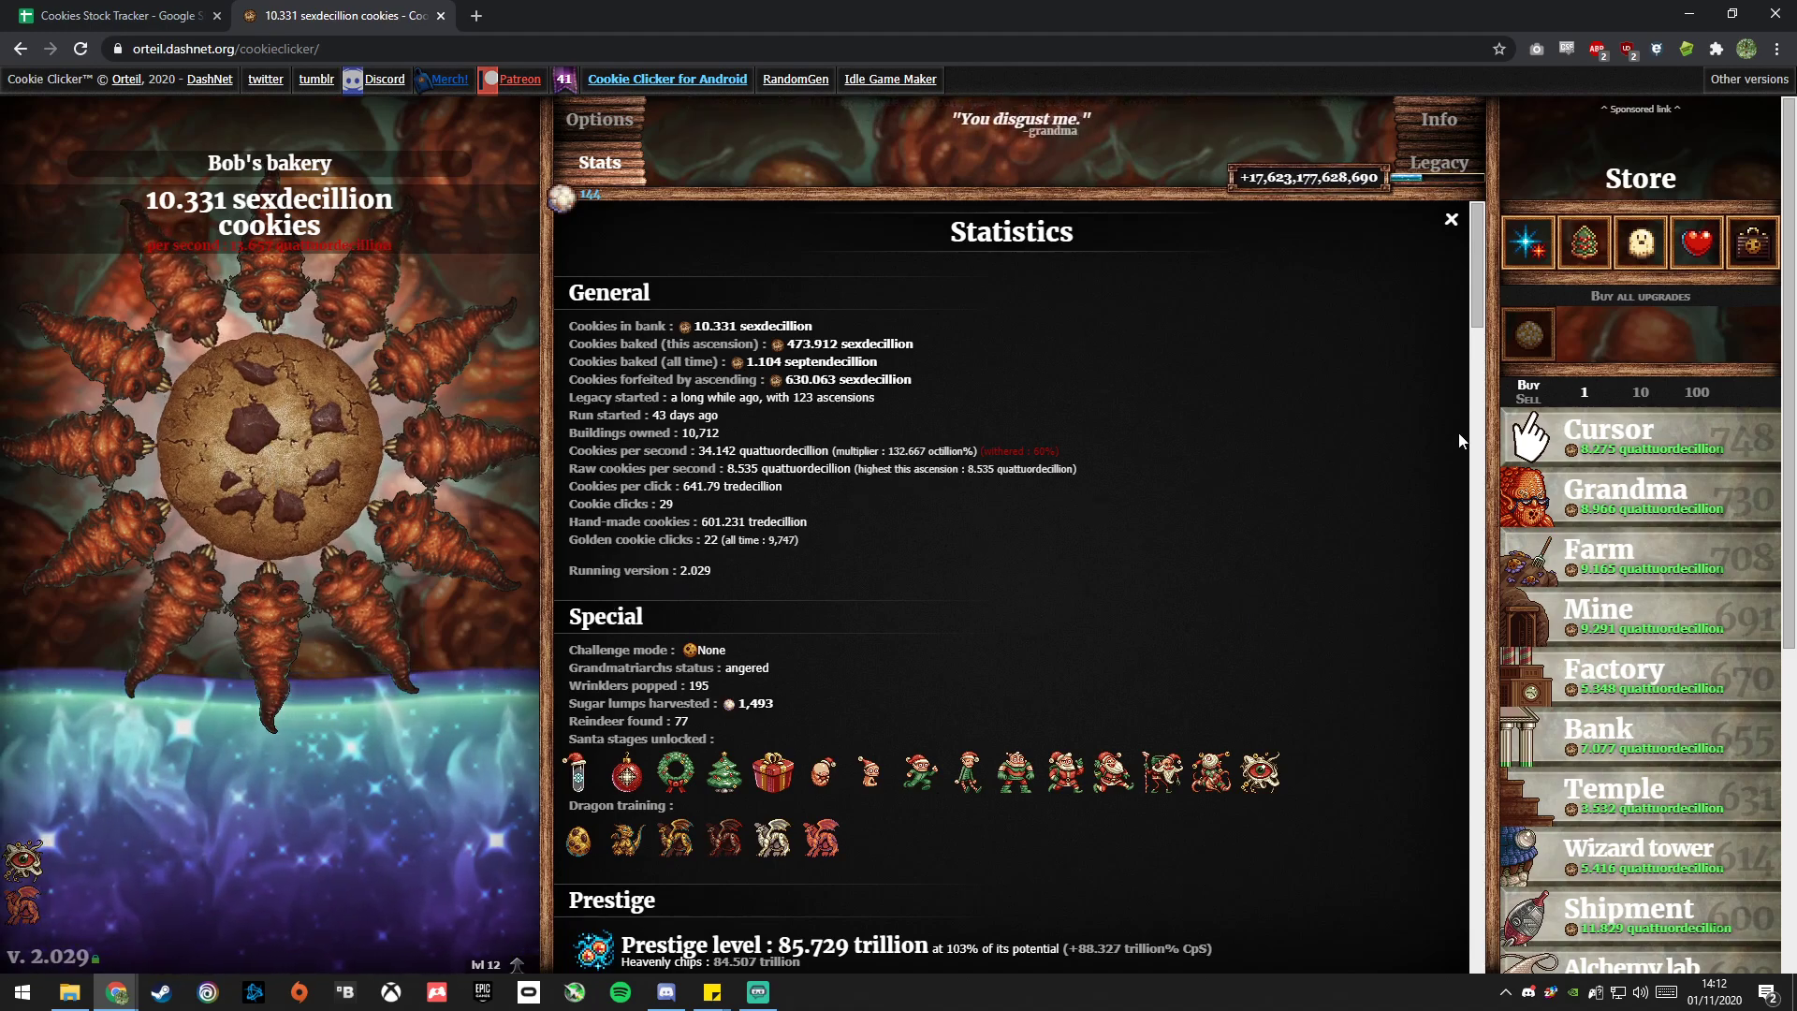
Pop the wrinkler directly below the big cookie and dismiss its notification.
{"action": "mouse_move", "coordinate": [1549, 512]}
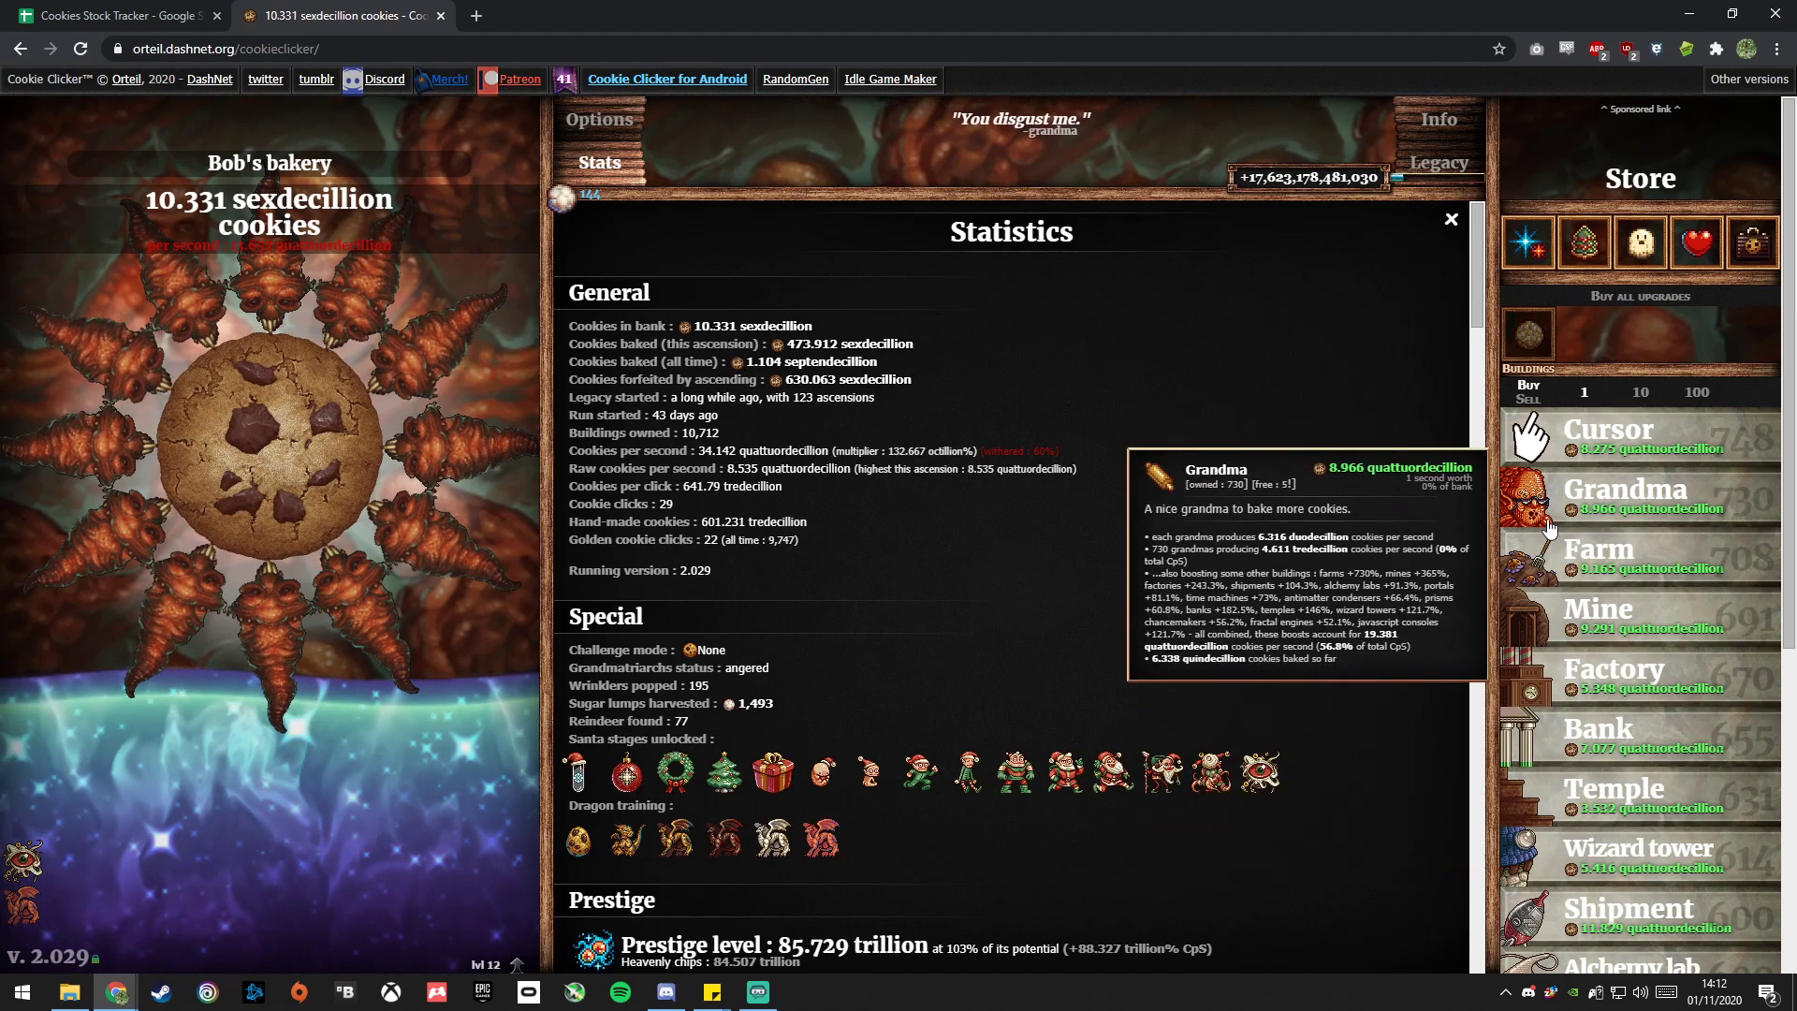
{"action": "scroll", "coordinate": [1544, 796], "scroll_direction": "down", "scroll_amount": 2}
{"action": "scroll", "coordinate": [1544, 795], "scroll_direction": "up", "scroll_amount": 2}
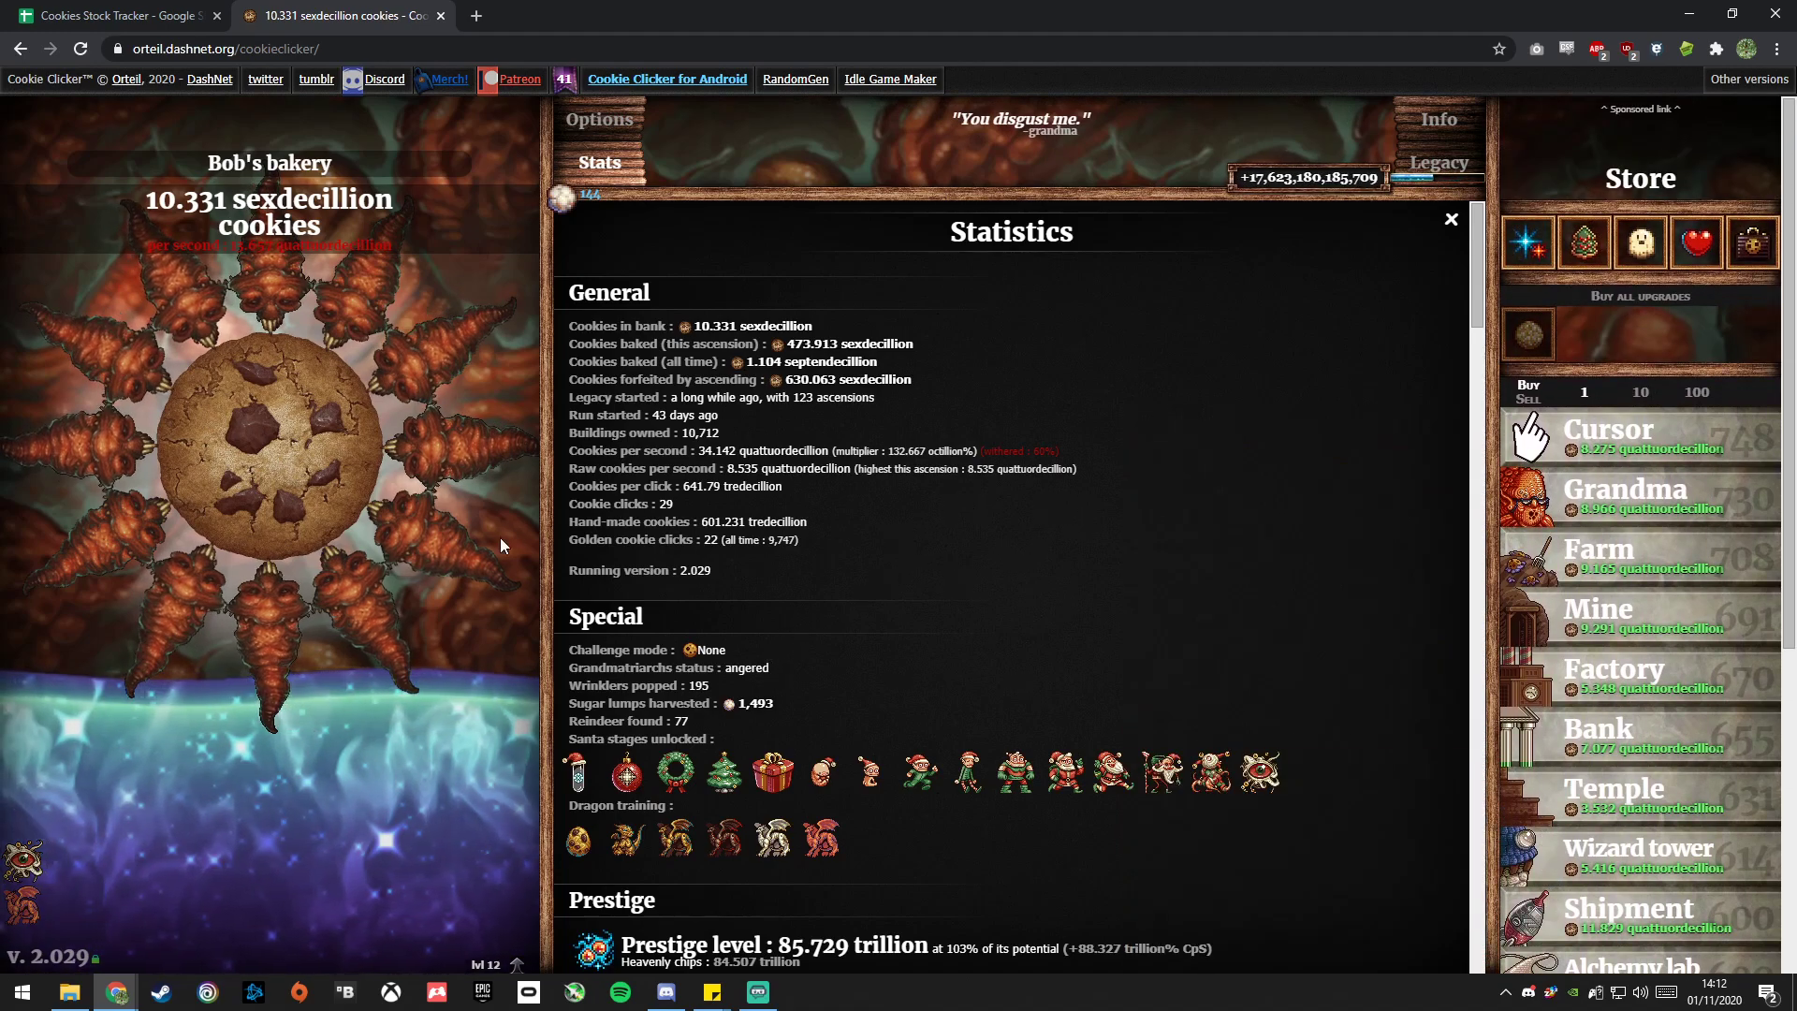
{"action": "mouse_move", "coordinate": [398, 400]}
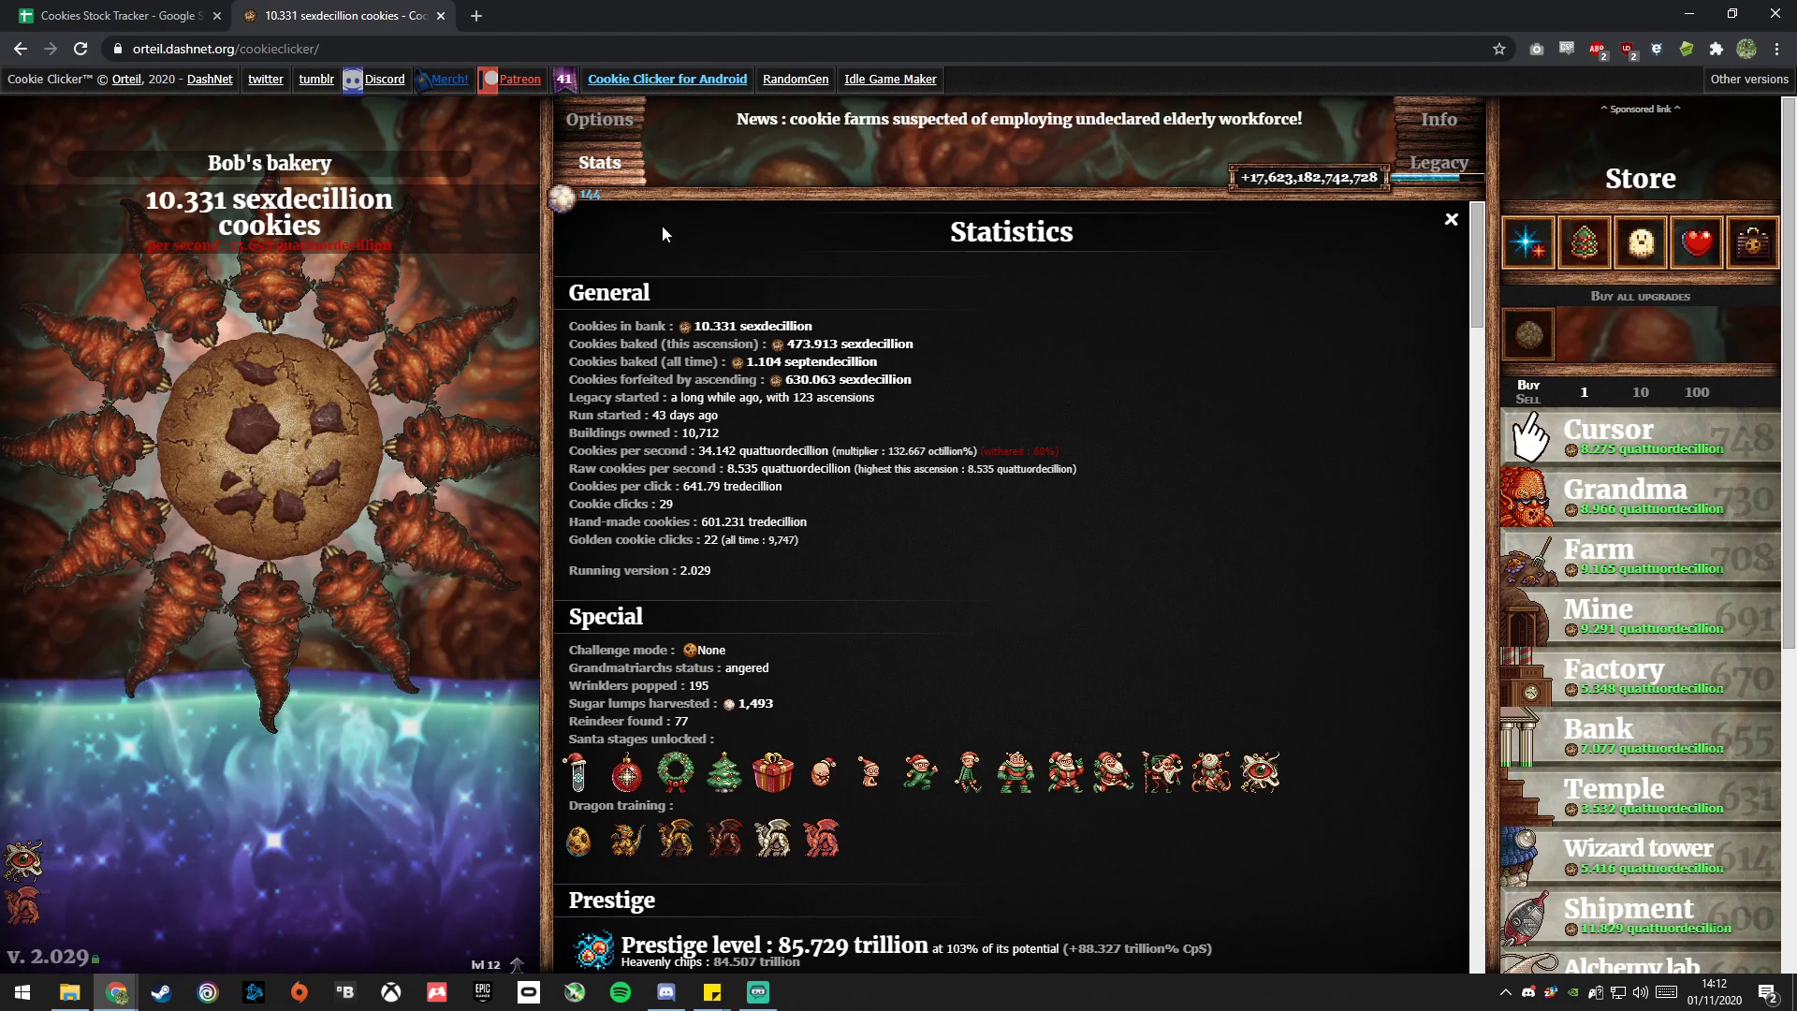
{"action": "mouse_move", "coordinate": [277, 610]}
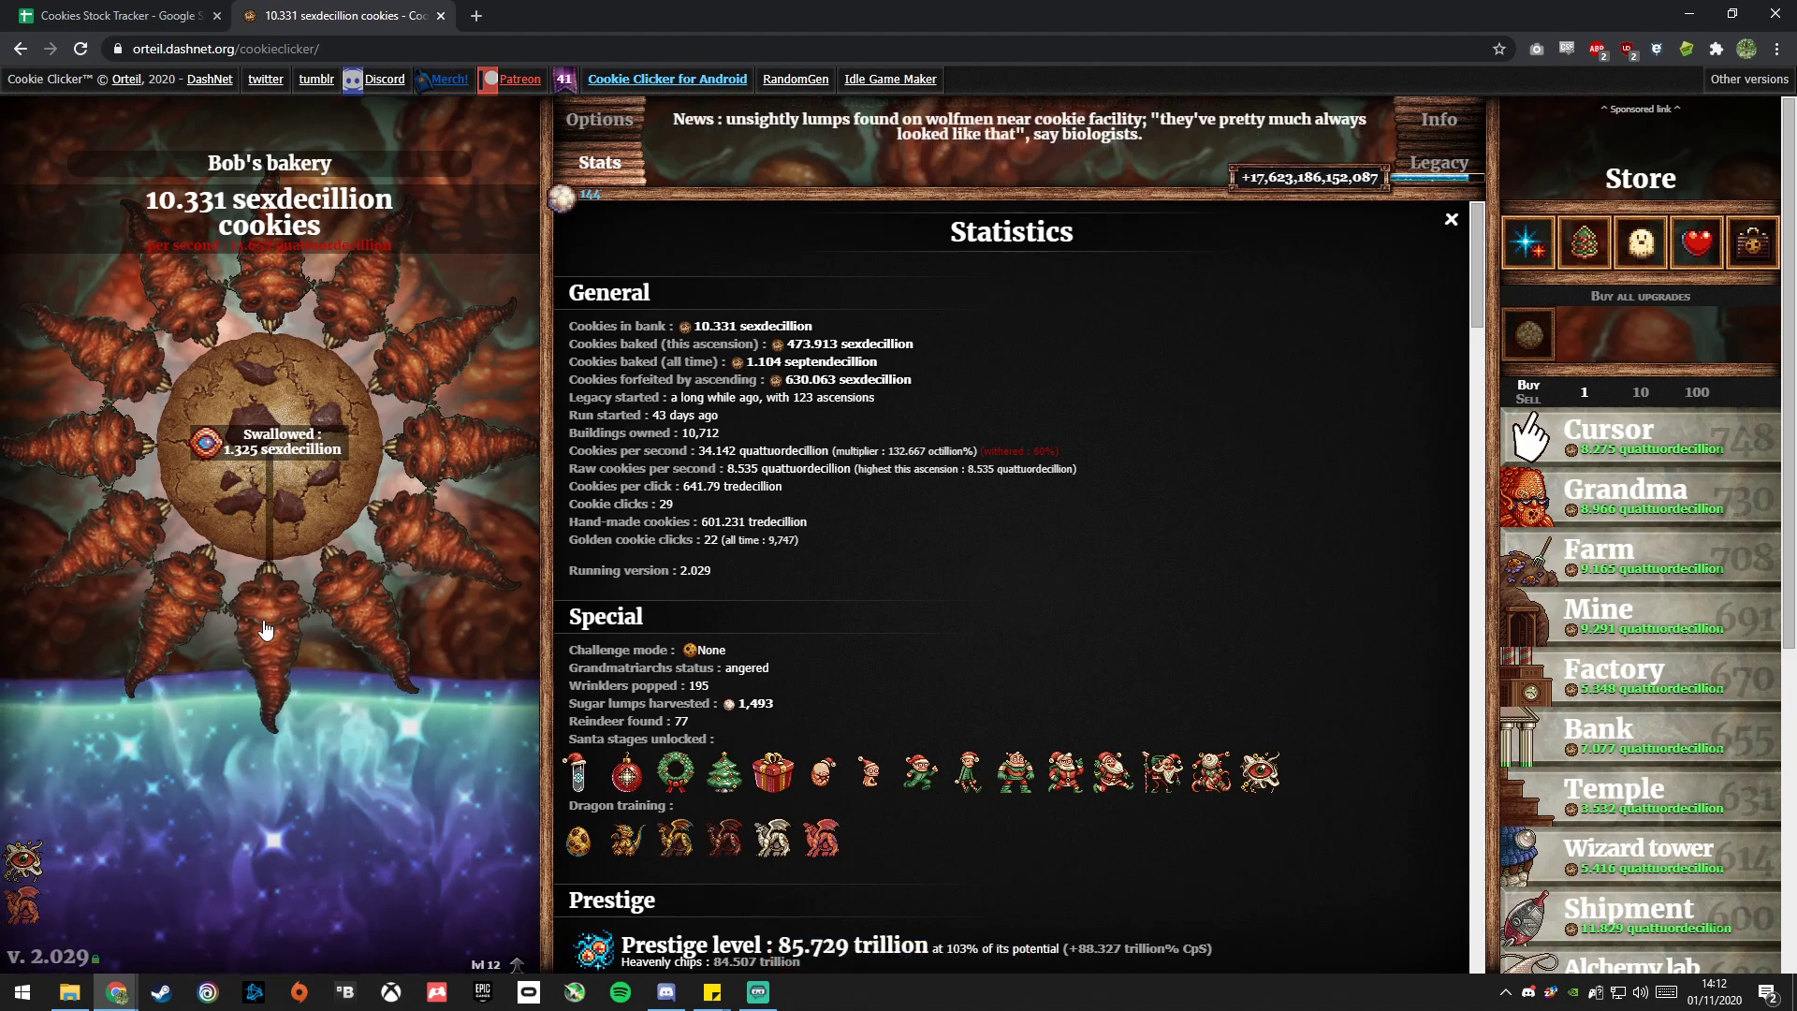
{"action": "left_click", "coordinate": [263, 623]}
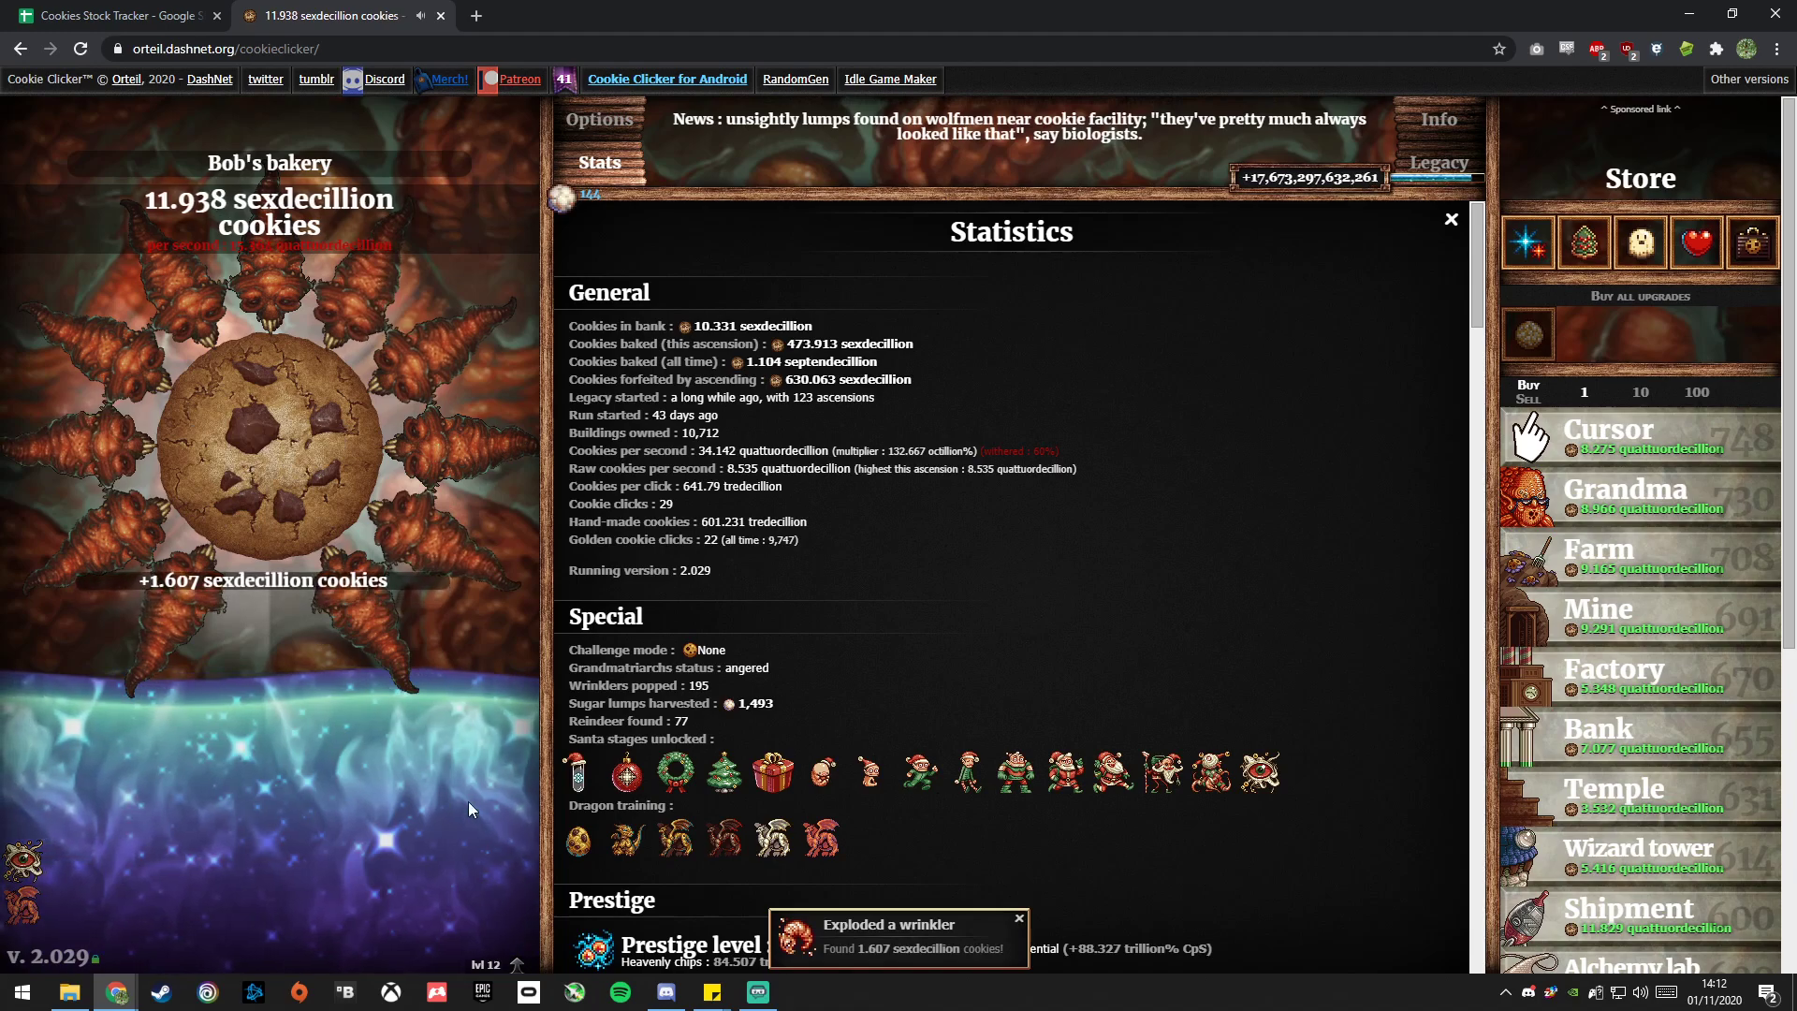
{"action": "left_click", "coordinate": [1019, 920]}
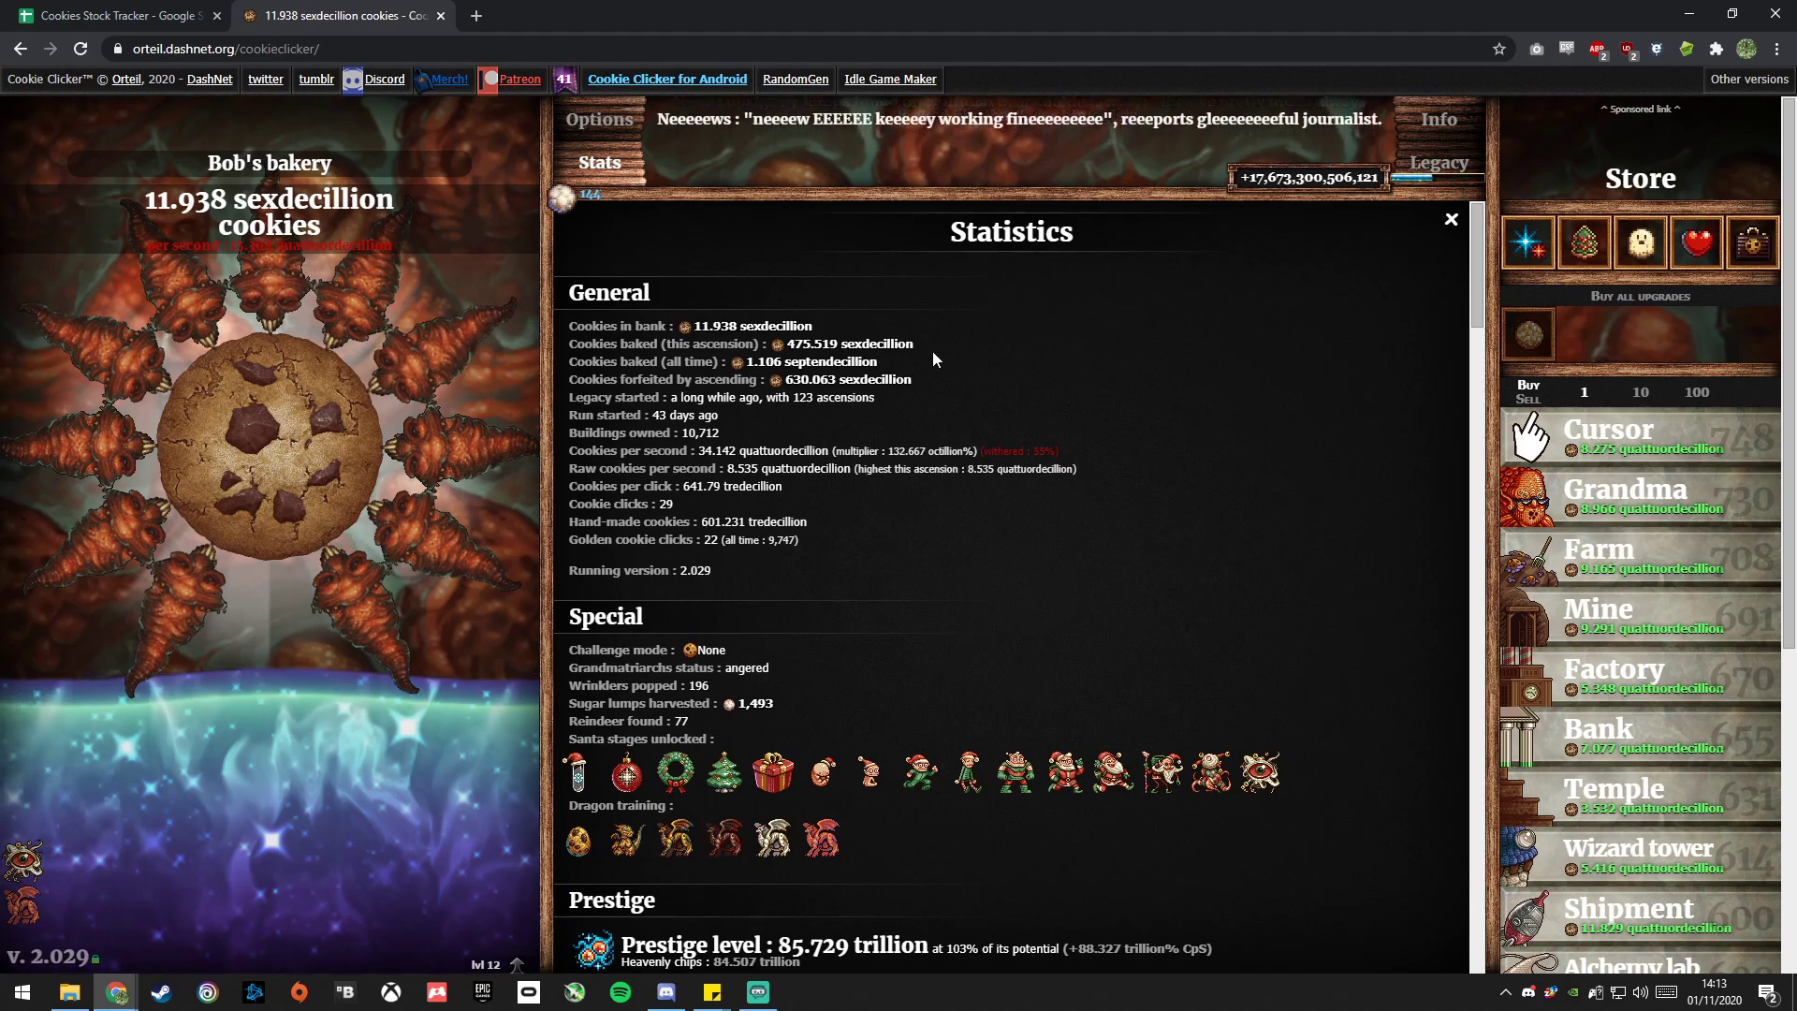
Check the Santa and Krumblor cookie dragon details, closing each one after viewing.
{"action": "left_click", "coordinate": [45, 870]}
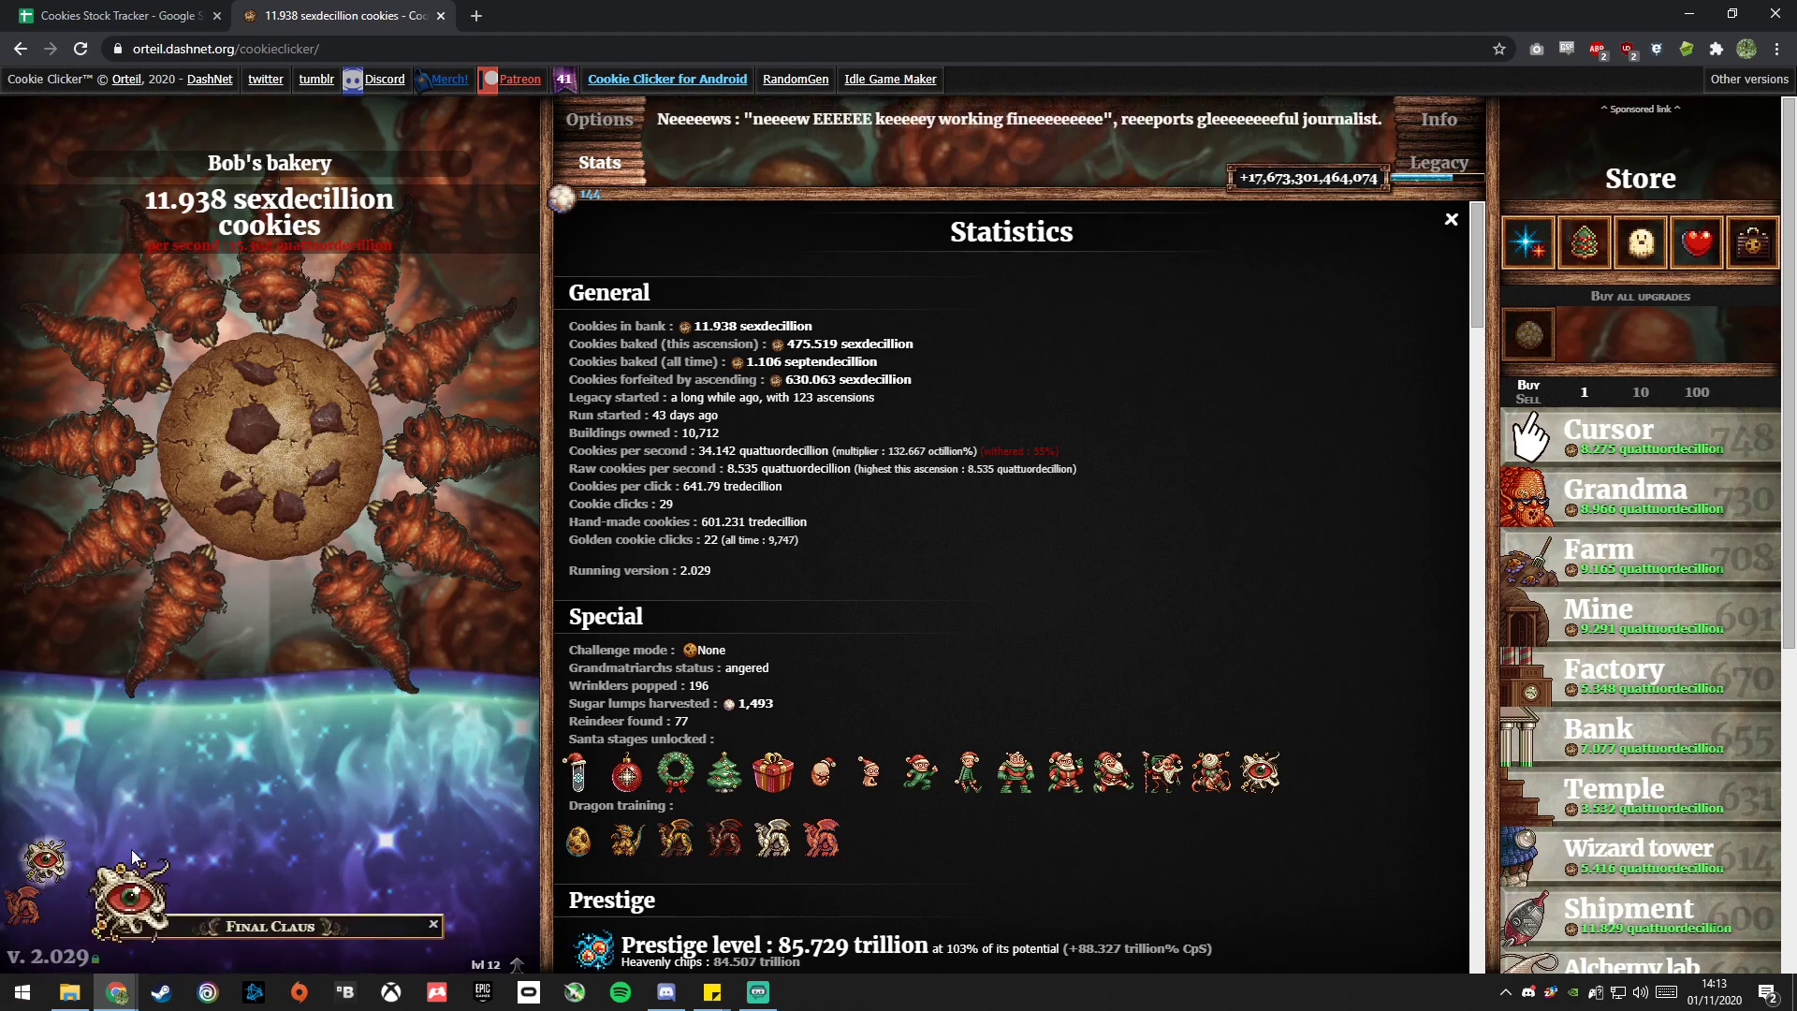
{"action": "left_click", "coordinate": [47, 870]}
{"action": "left_click", "coordinate": [37, 903]}
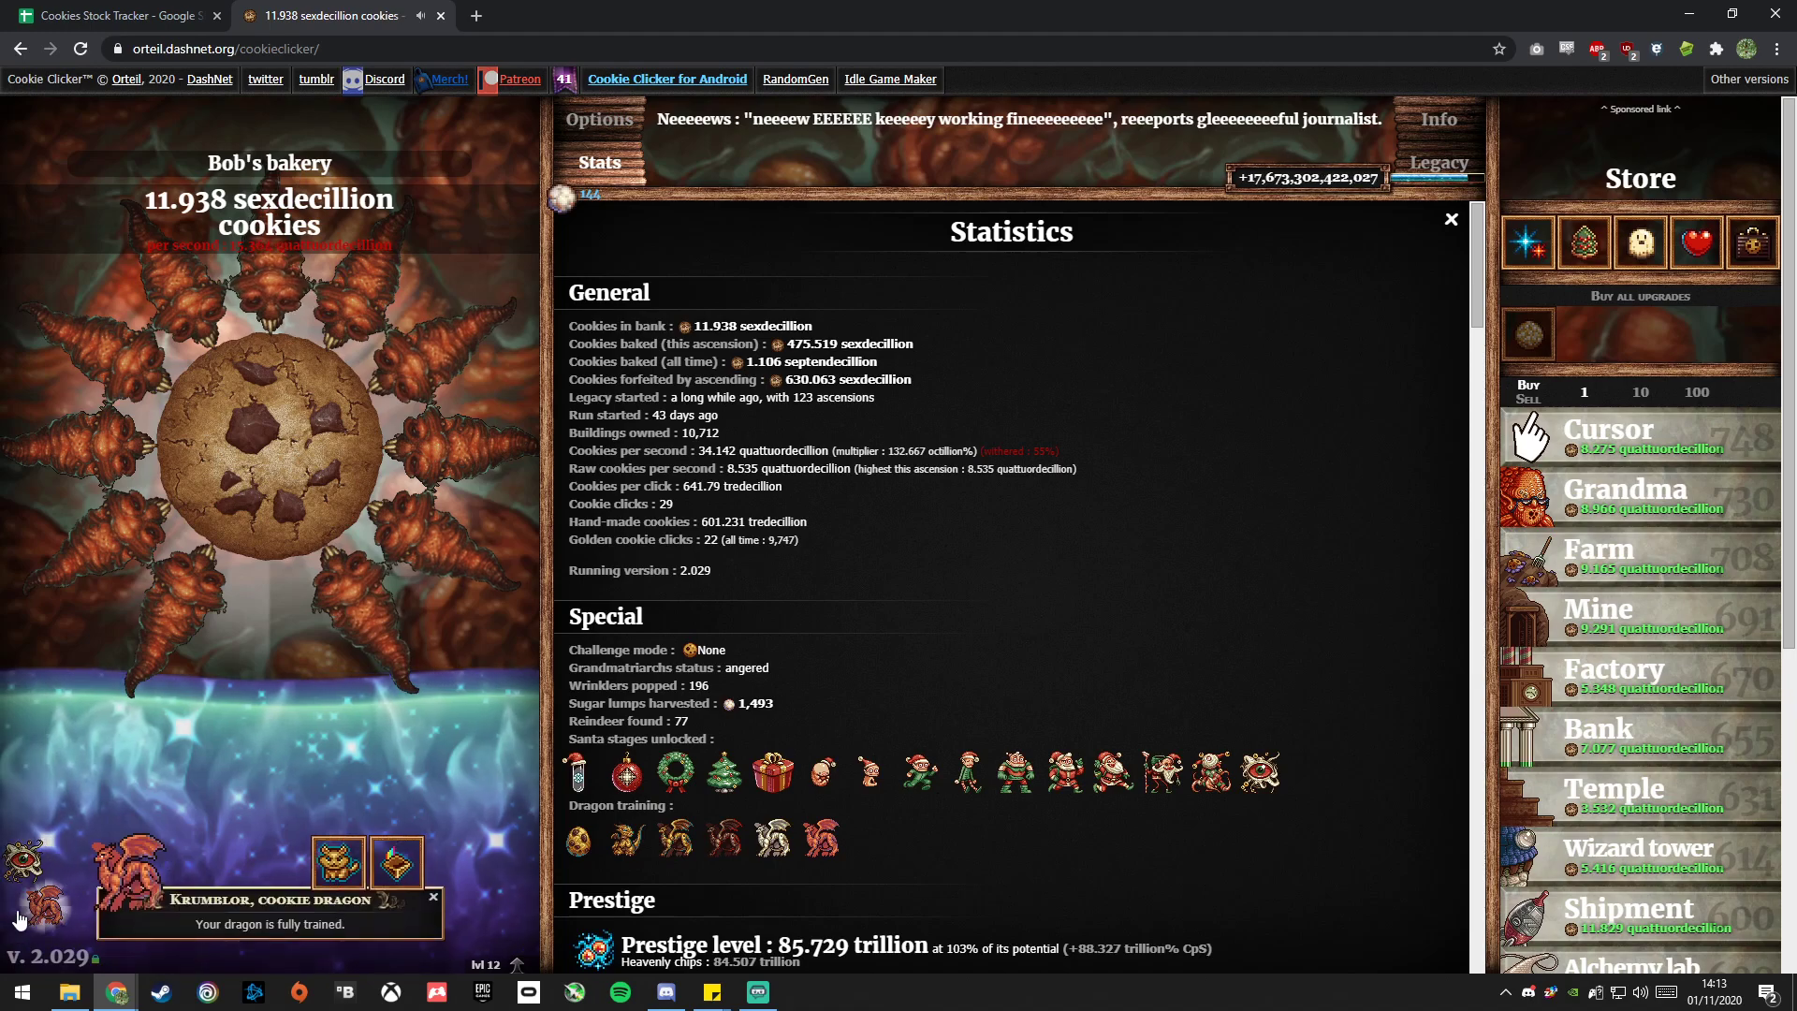
{"action": "left_click", "coordinate": [57, 902]}
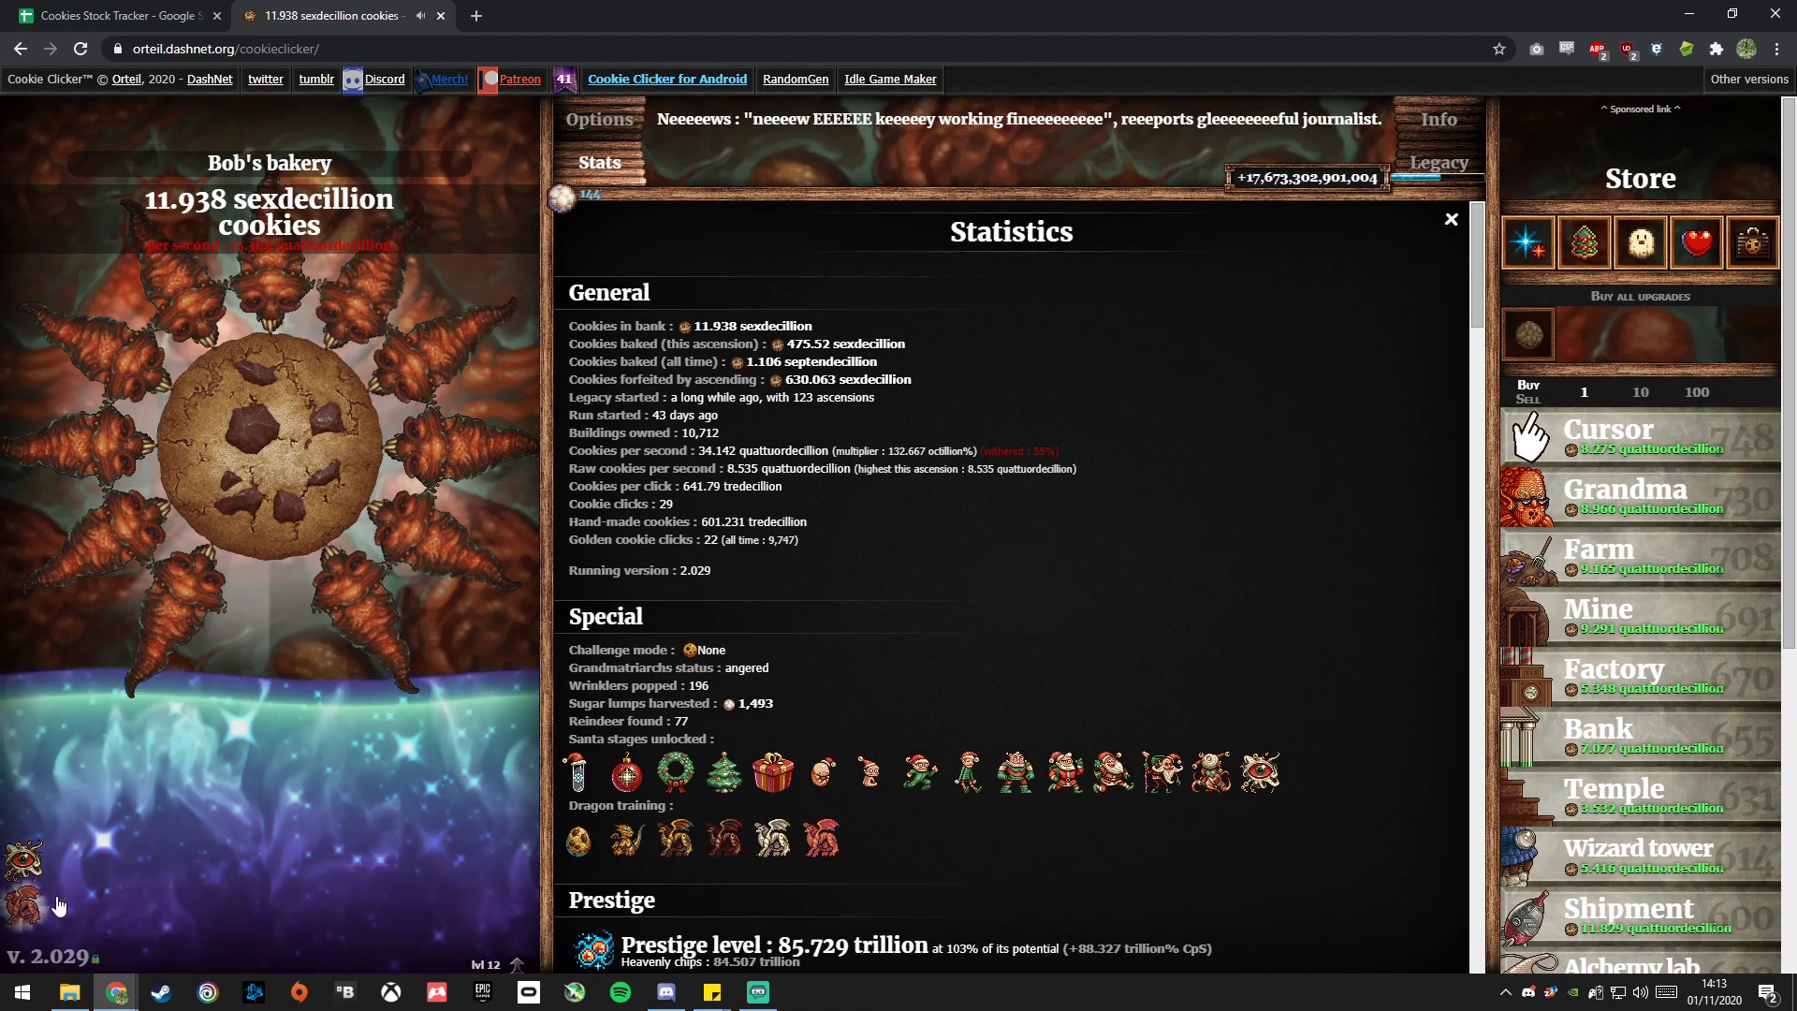
Close the statistics and look over the Garden, Stock Market, Pantheon and Grimoire minigames.
{"action": "left_click", "coordinate": [626, 155]}
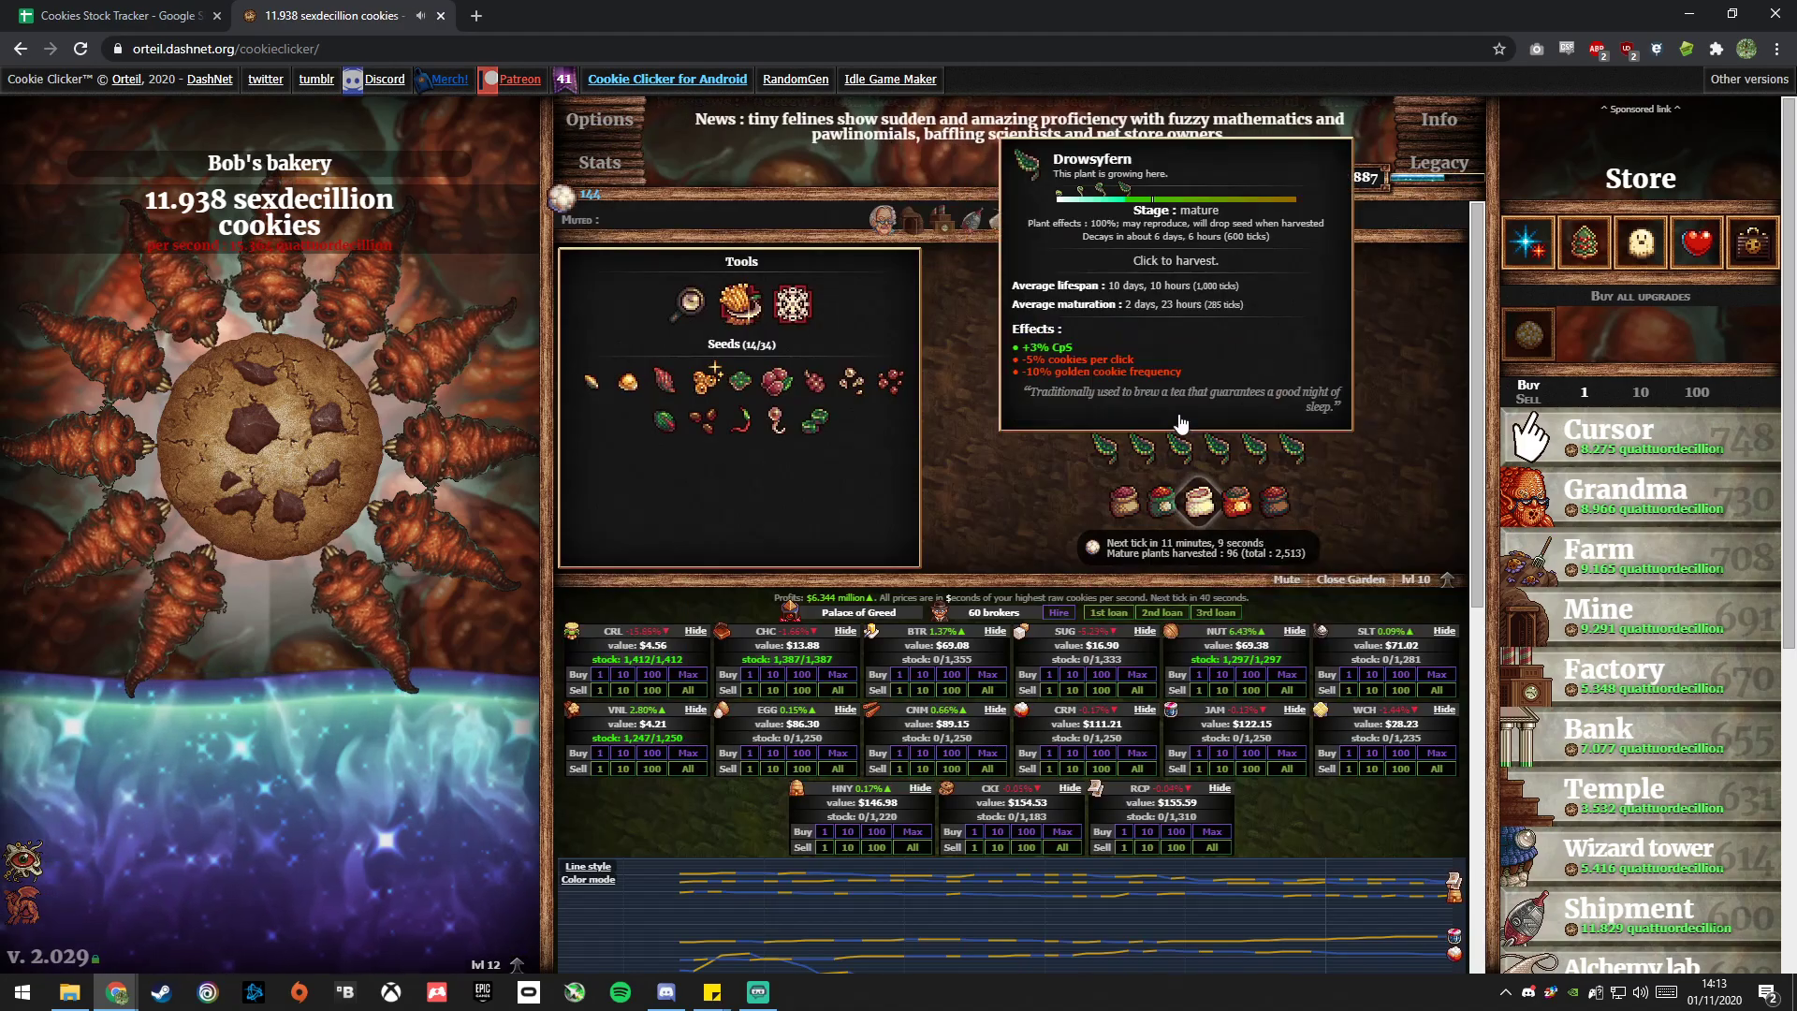
{"action": "scroll", "coordinate": [1217, 608], "scroll_direction": "down", "scroll_amount": 8}
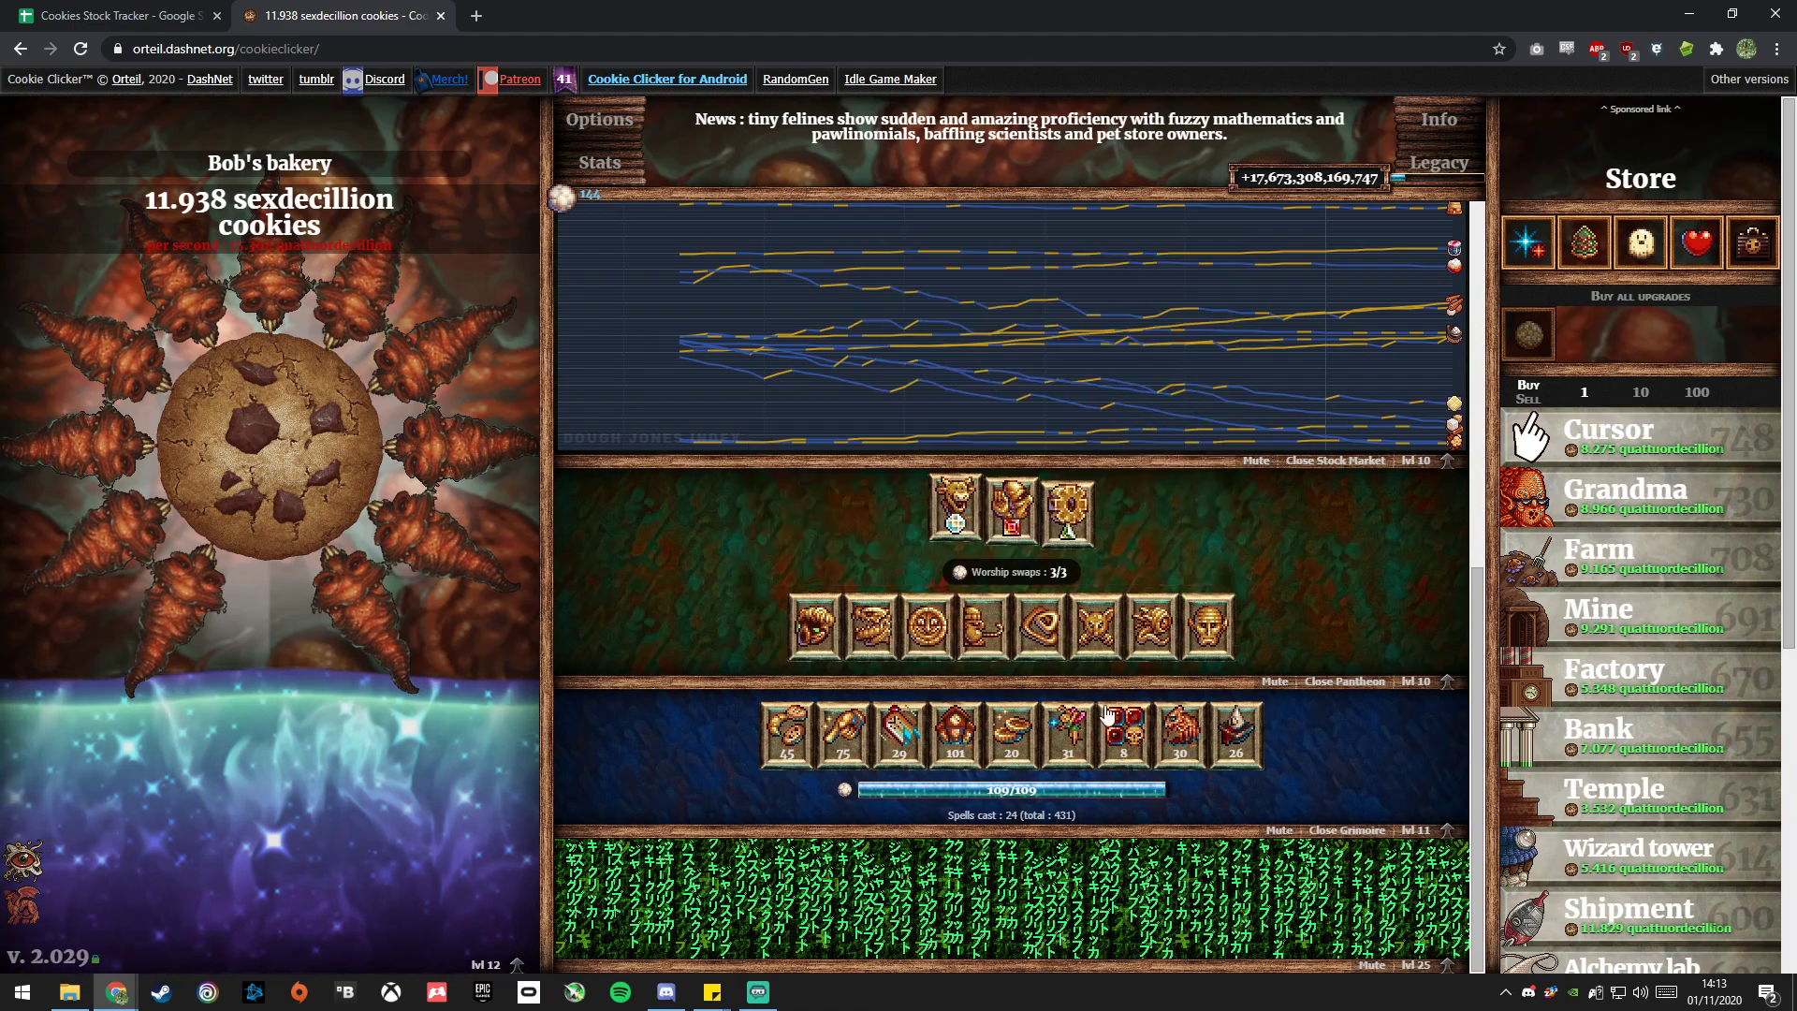
{"action": "scroll", "coordinate": [1328, 711], "scroll_direction": "up", "scroll_amount": 1}
{"action": "scroll", "coordinate": [1362, 752], "scroll_direction": "up", "scroll_amount": 6}
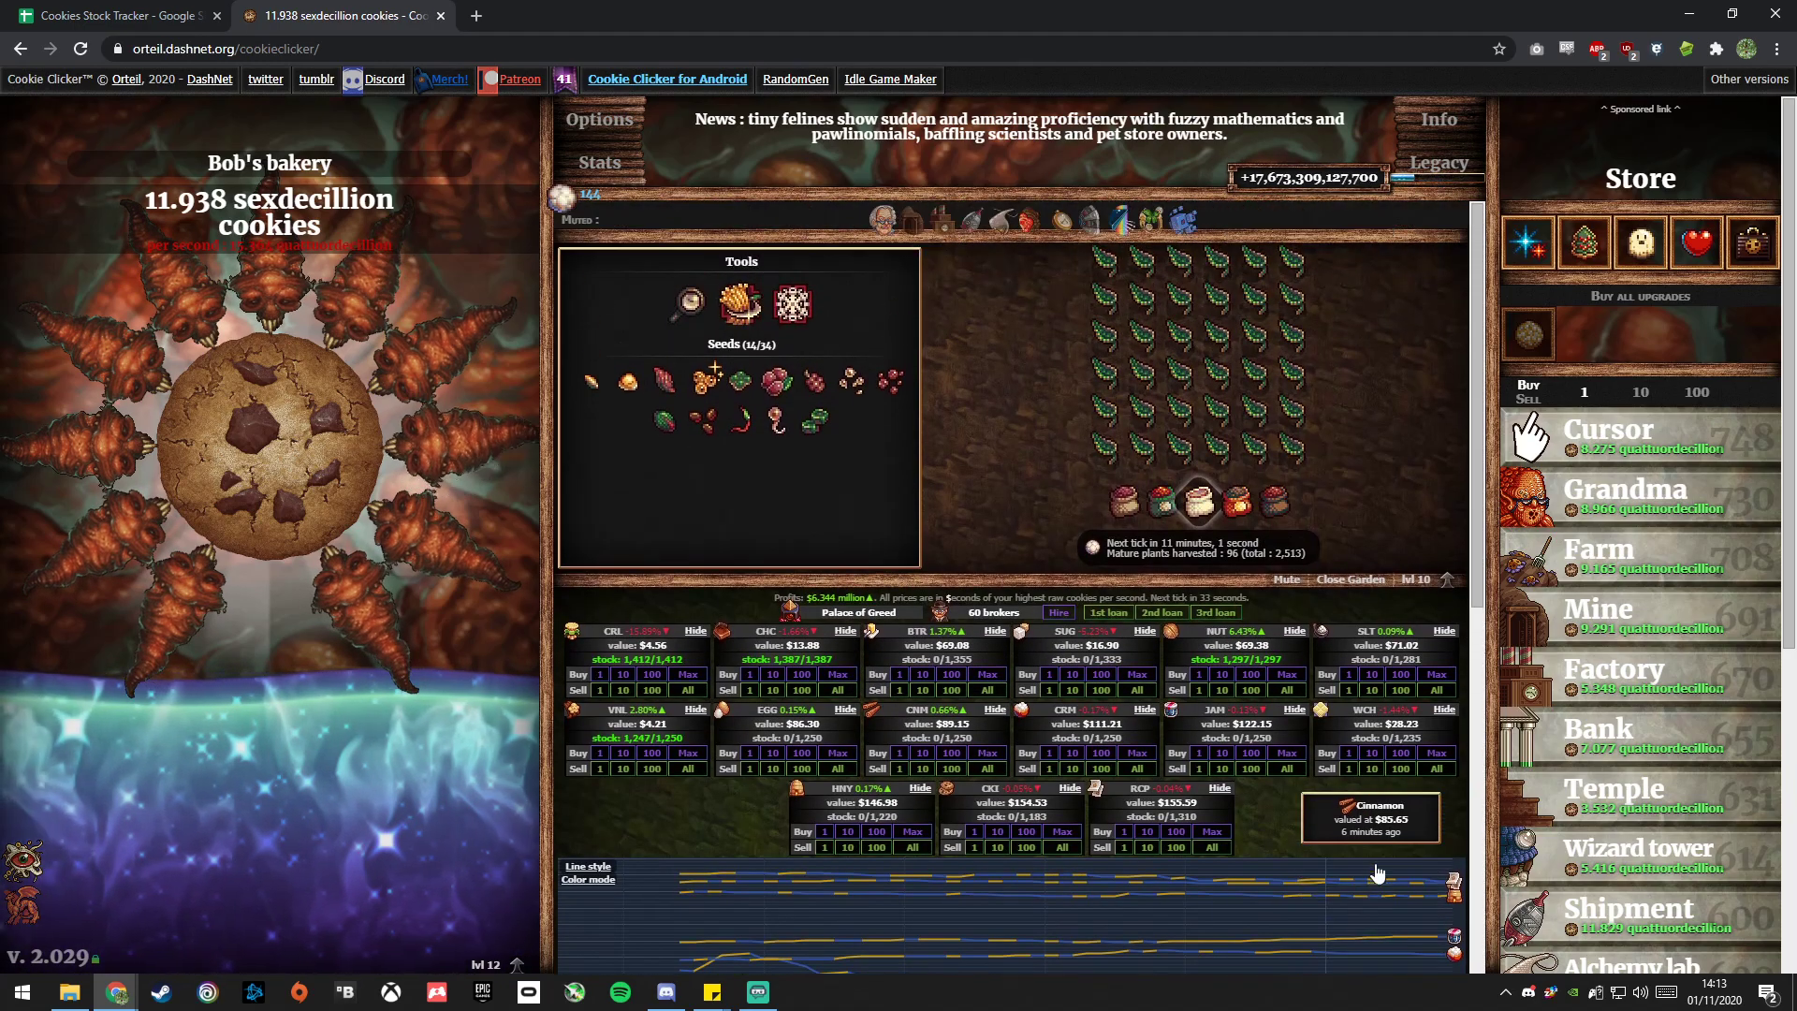
Examine the Stock Market goods and their price graph, including the Vanilla and White chocolate histories.
{"action": "scroll", "coordinate": [1313, 647], "scroll_direction": "down", "scroll_amount": 3}
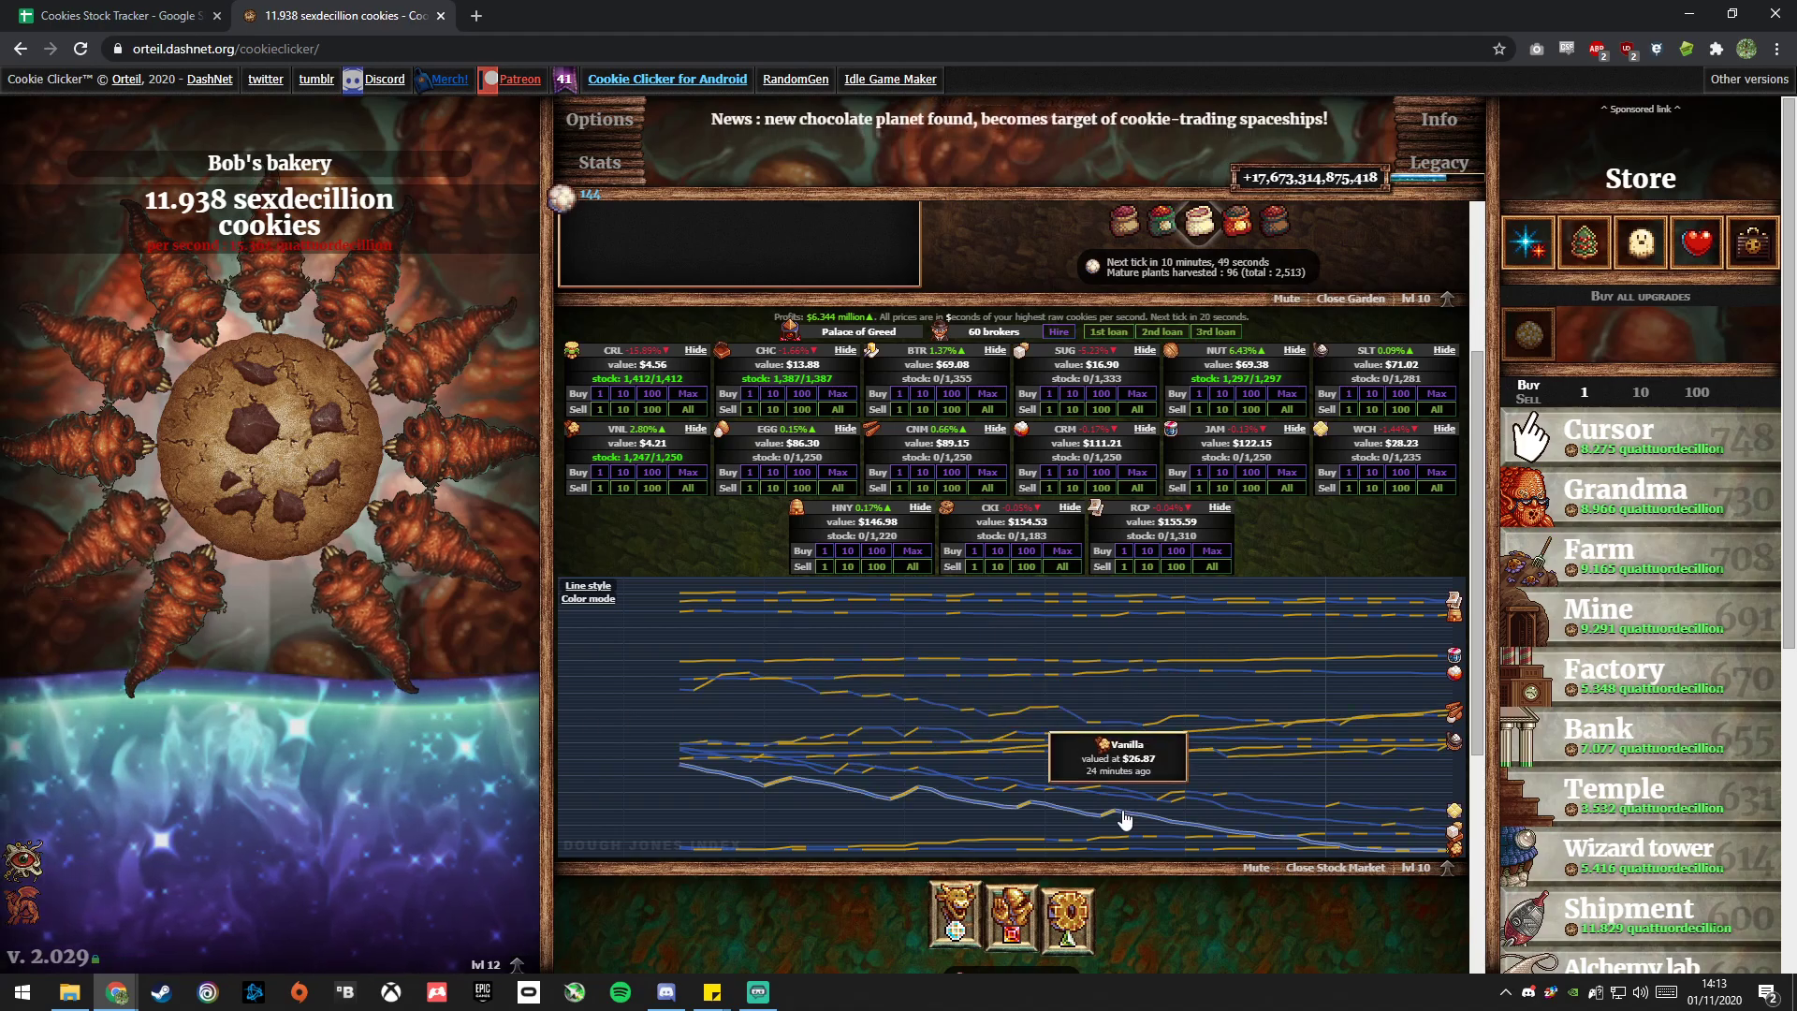
{"action": "scroll", "coordinate": [1294, 764], "scroll_direction": "up", "scroll_amount": 3}
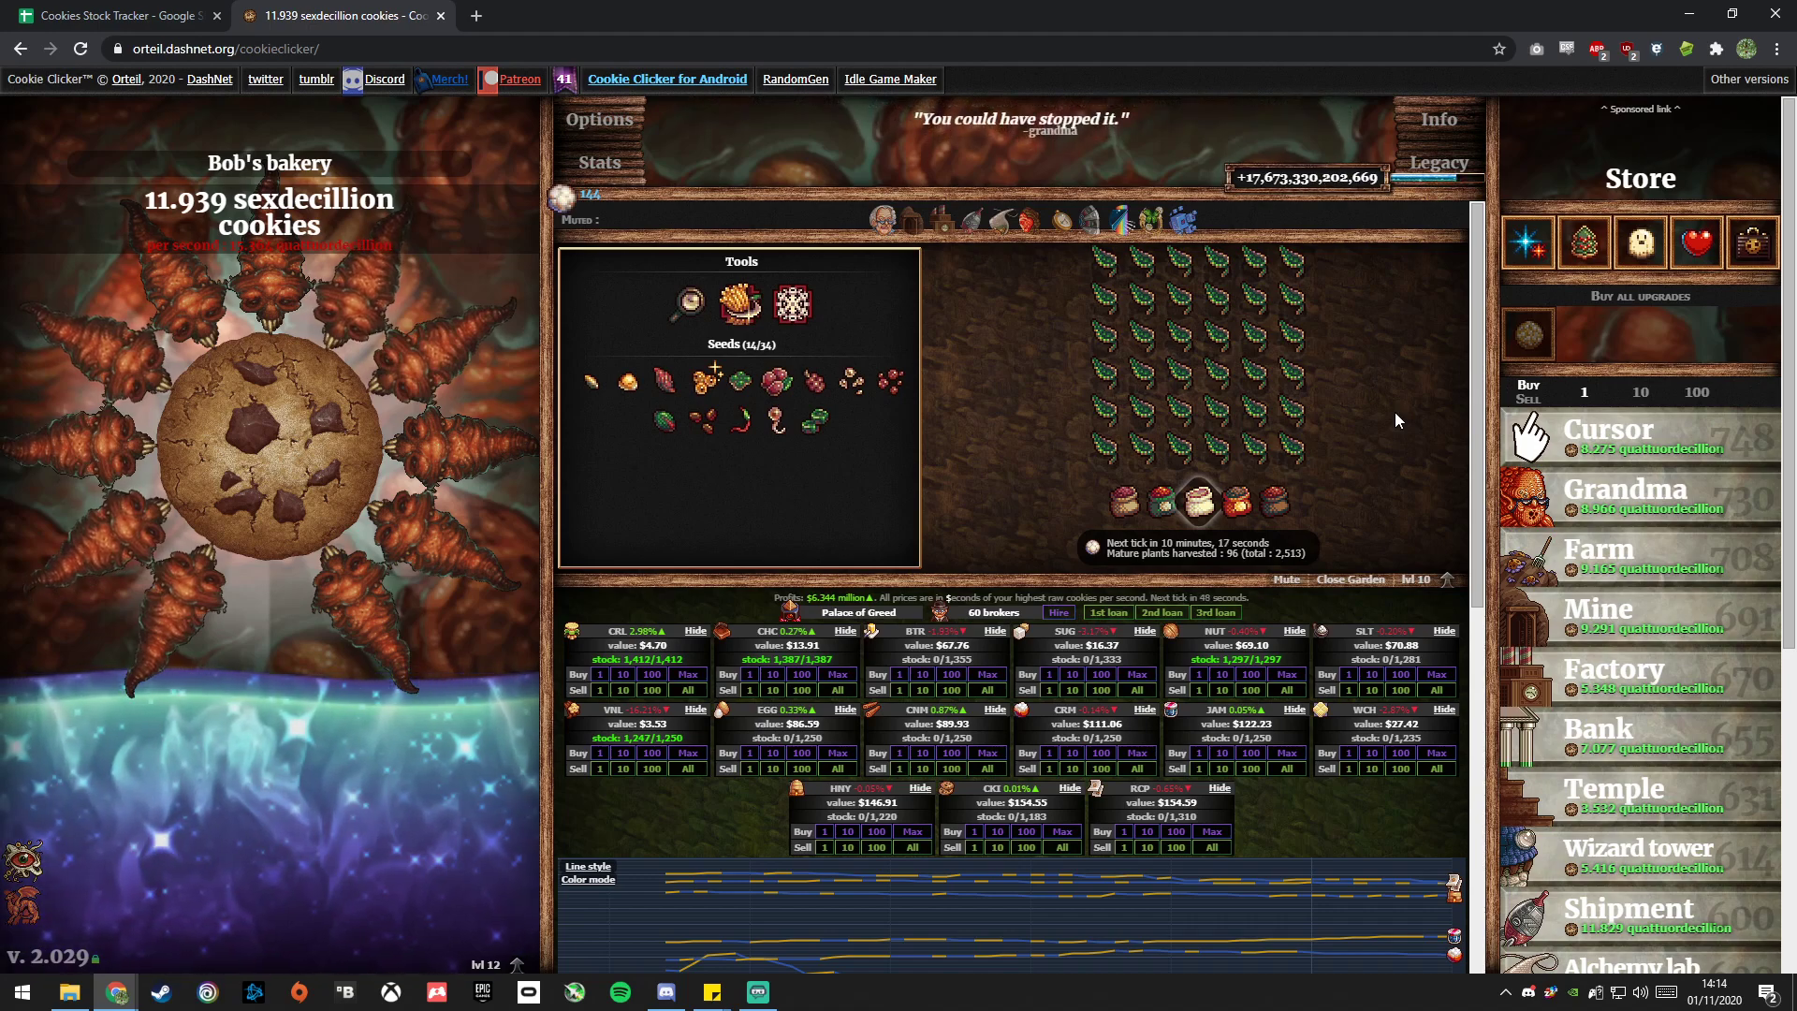
{"action": "scroll", "coordinate": [1394, 411], "scroll_direction": "down", "scroll_amount": 3}
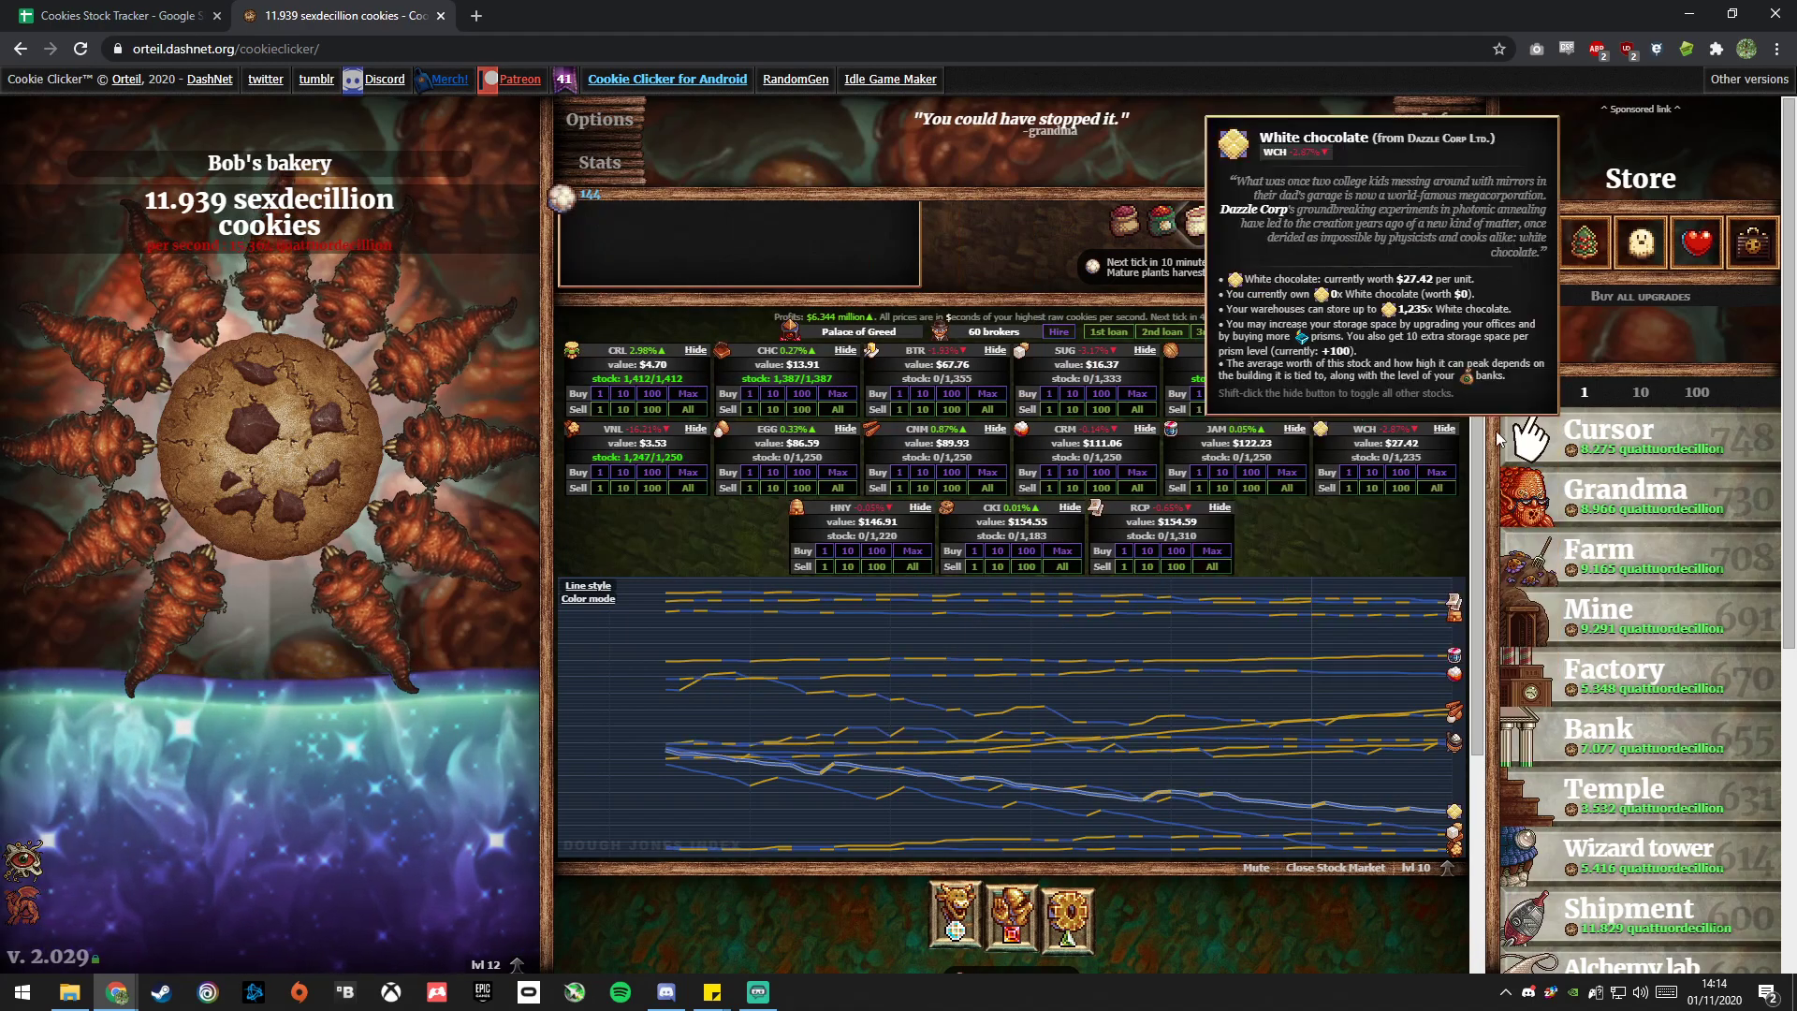
{"action": "mouse_move", "coordinate": [913, 795]}
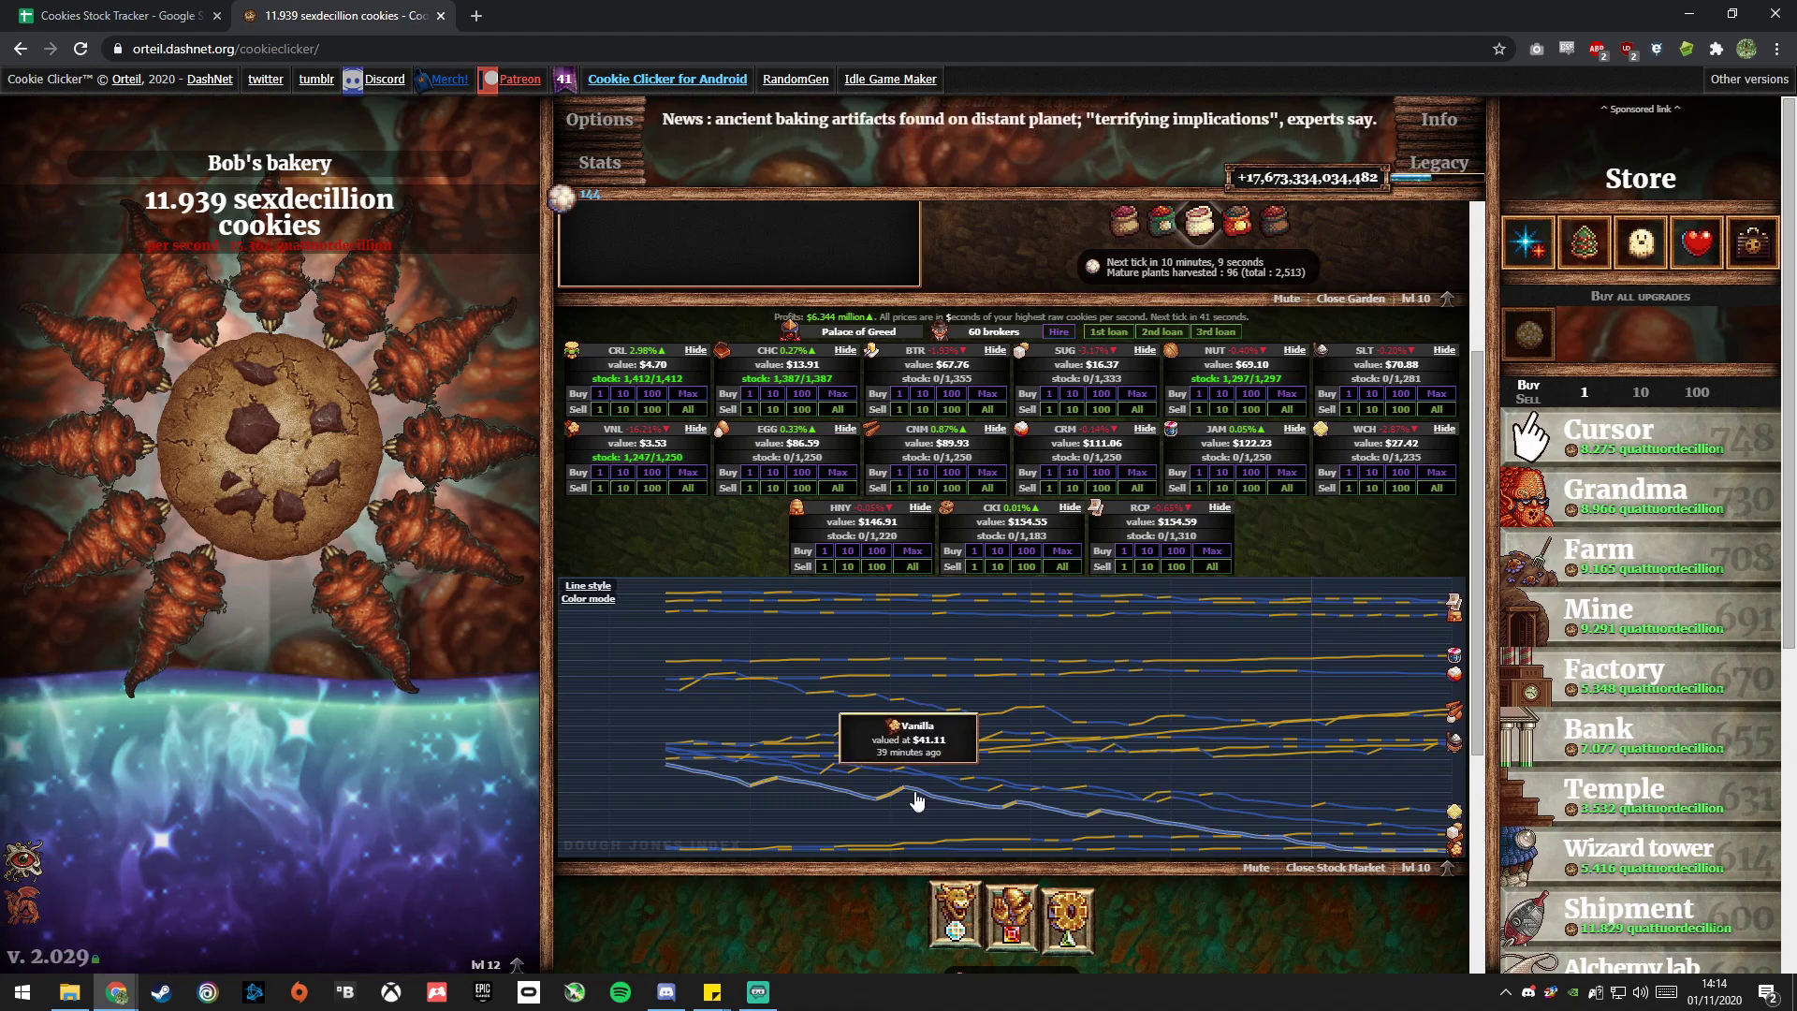
{"action": "mouse_move", "coordinate": [1177, 676]}
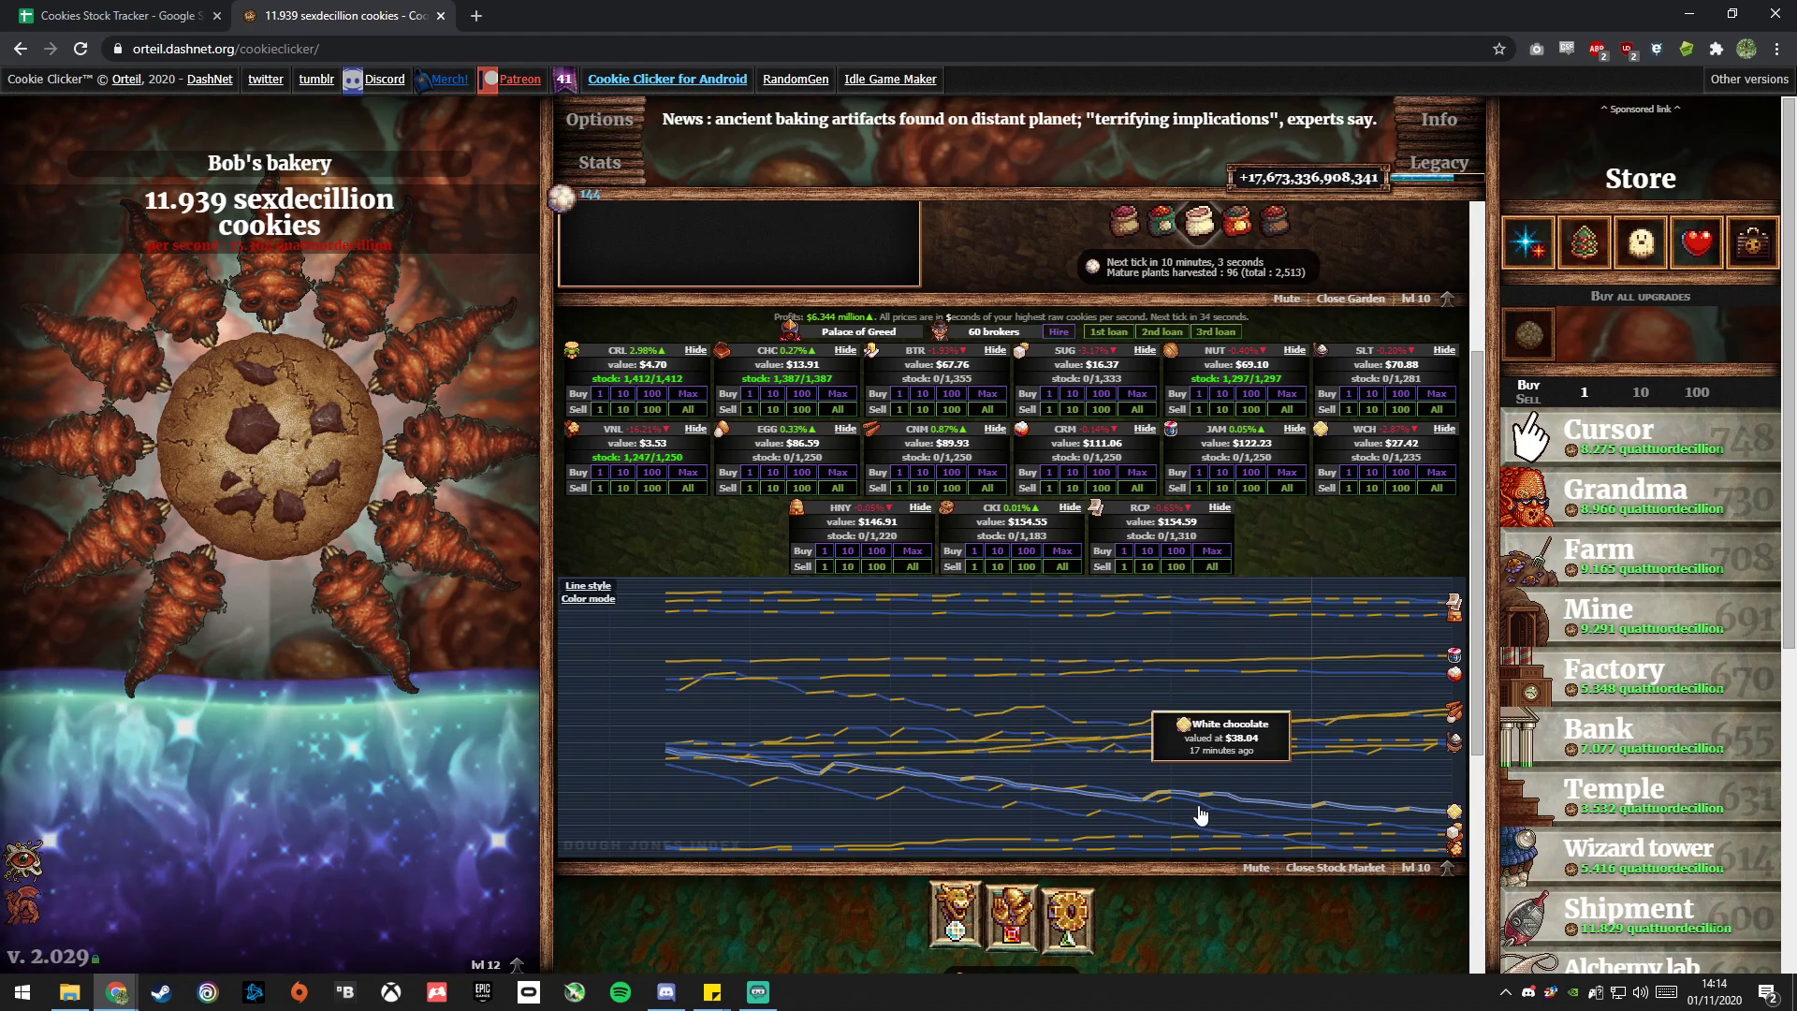
{"action": "mouse_move", "coordinate": [1125, 829]}
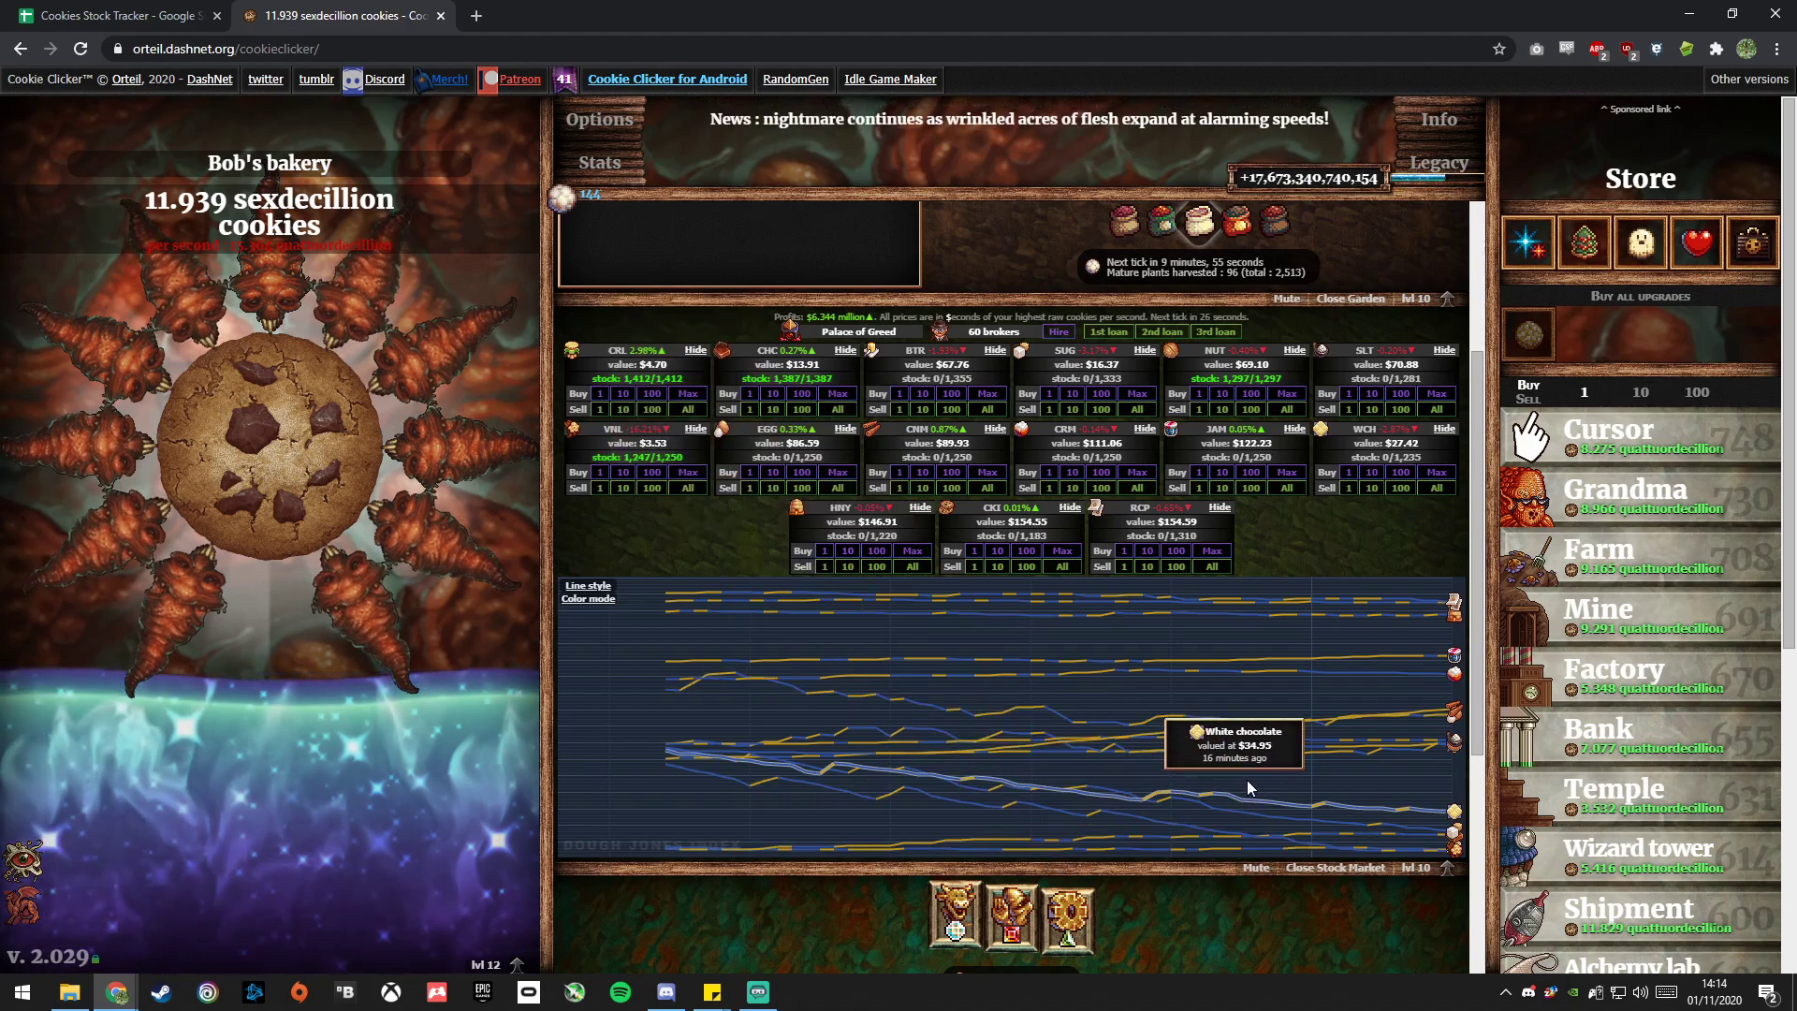
{"action": "mouse_move", "coordinate": [1377, 730]}
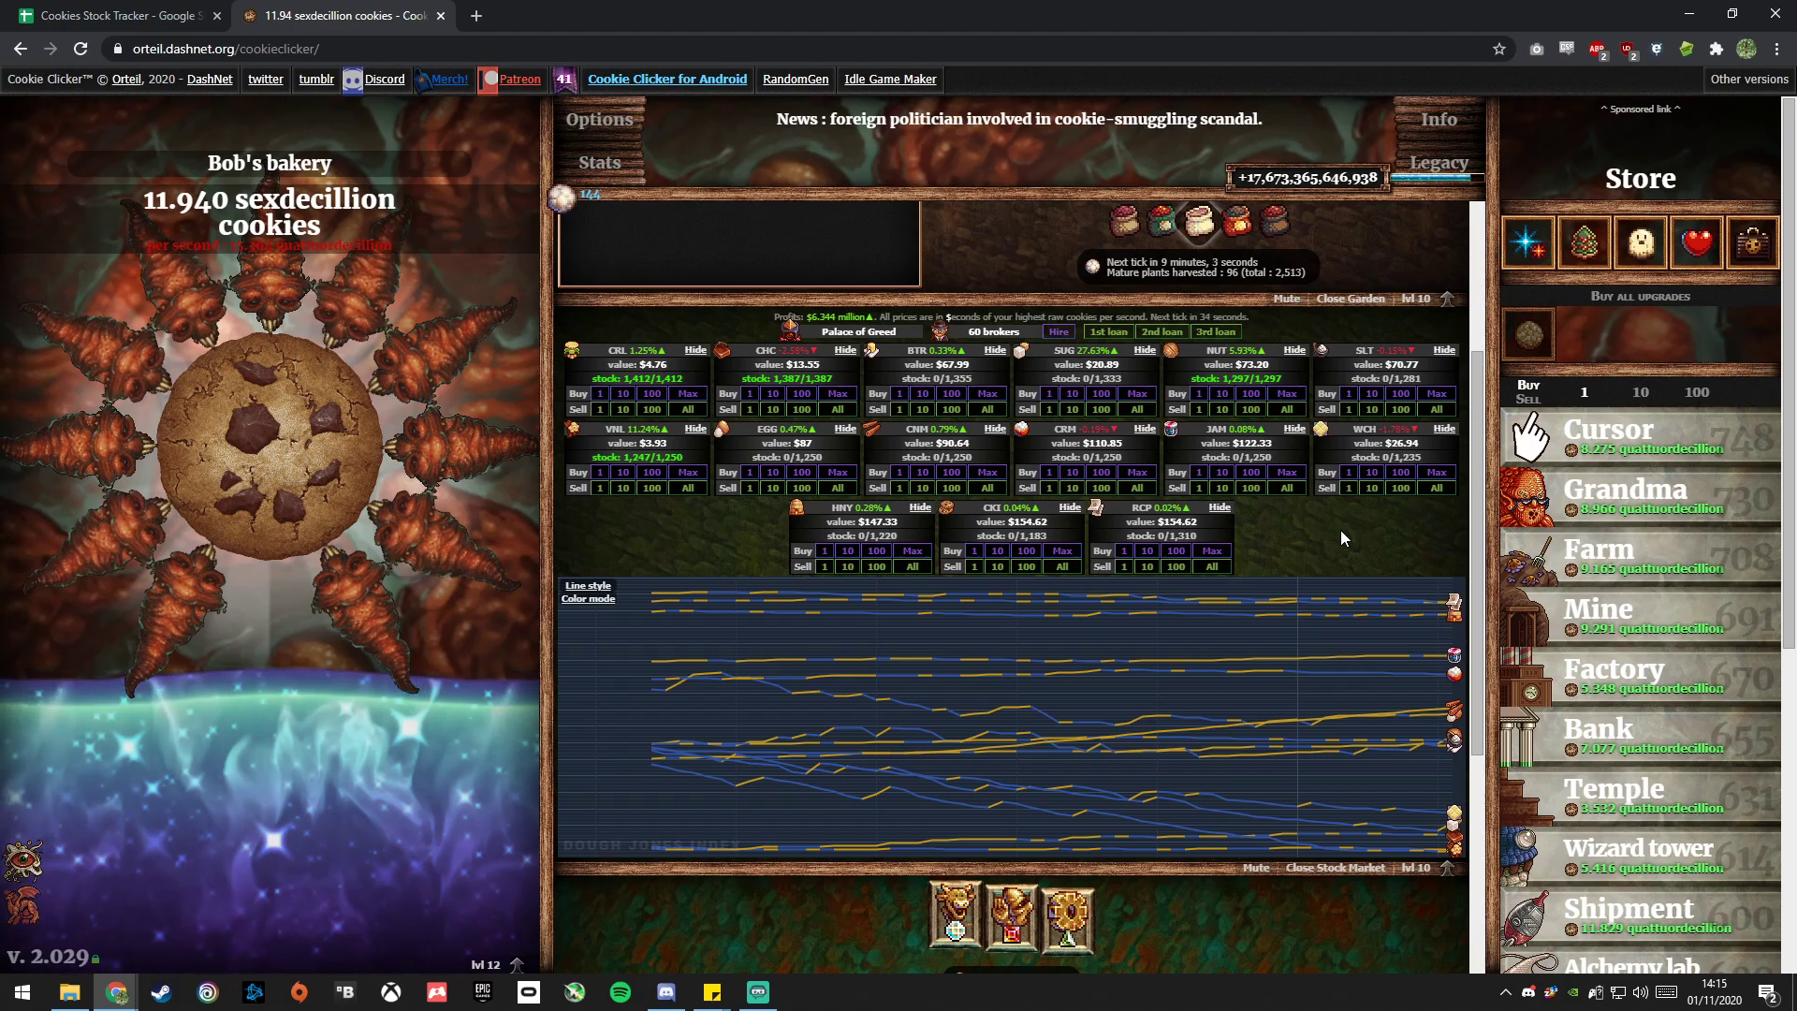
Open the statistics and examine the cookies-baked achievements, including the locked one at the end of their second row.
{"action": "left_click", "coordinate": [599, 162]}
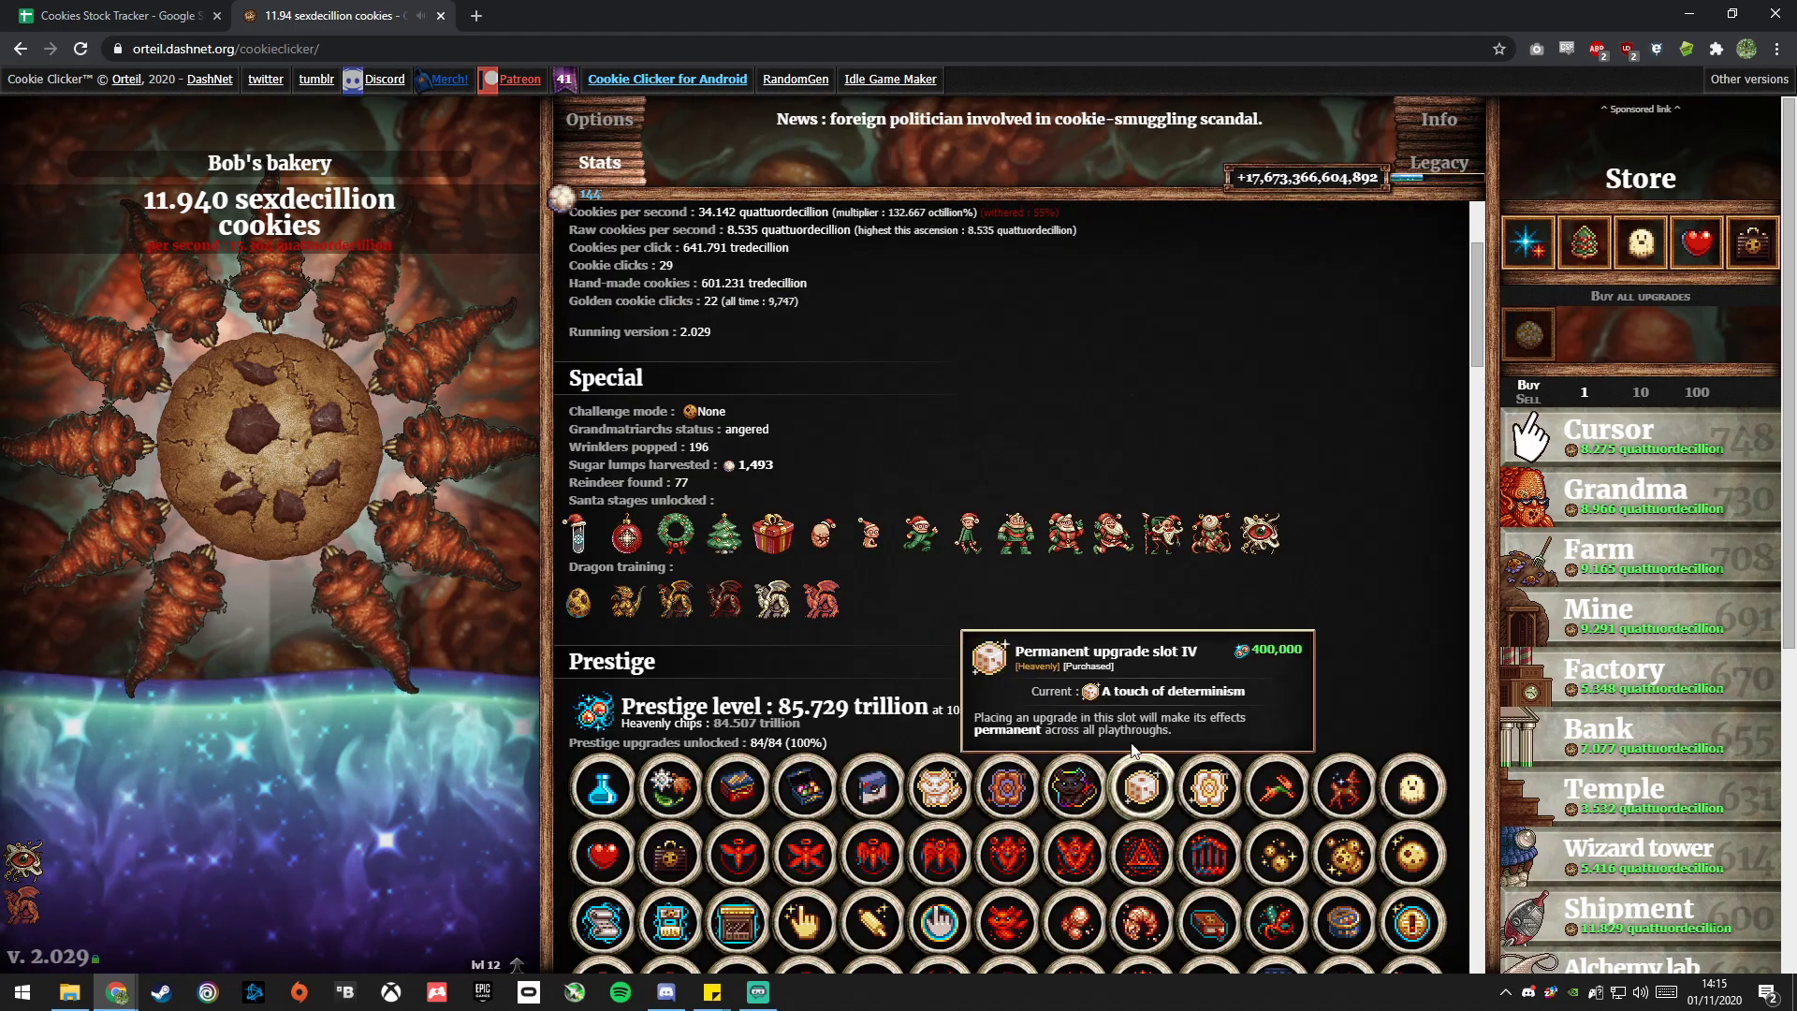
{"action": "scroll", "coordinate": [1179, 655], "scroll_direction": "down", "scroll_amount": 10}
{"action": "scroll", "coordinate": [1179, 666], "scroll_direction": "down", "scroll_amount": 10}
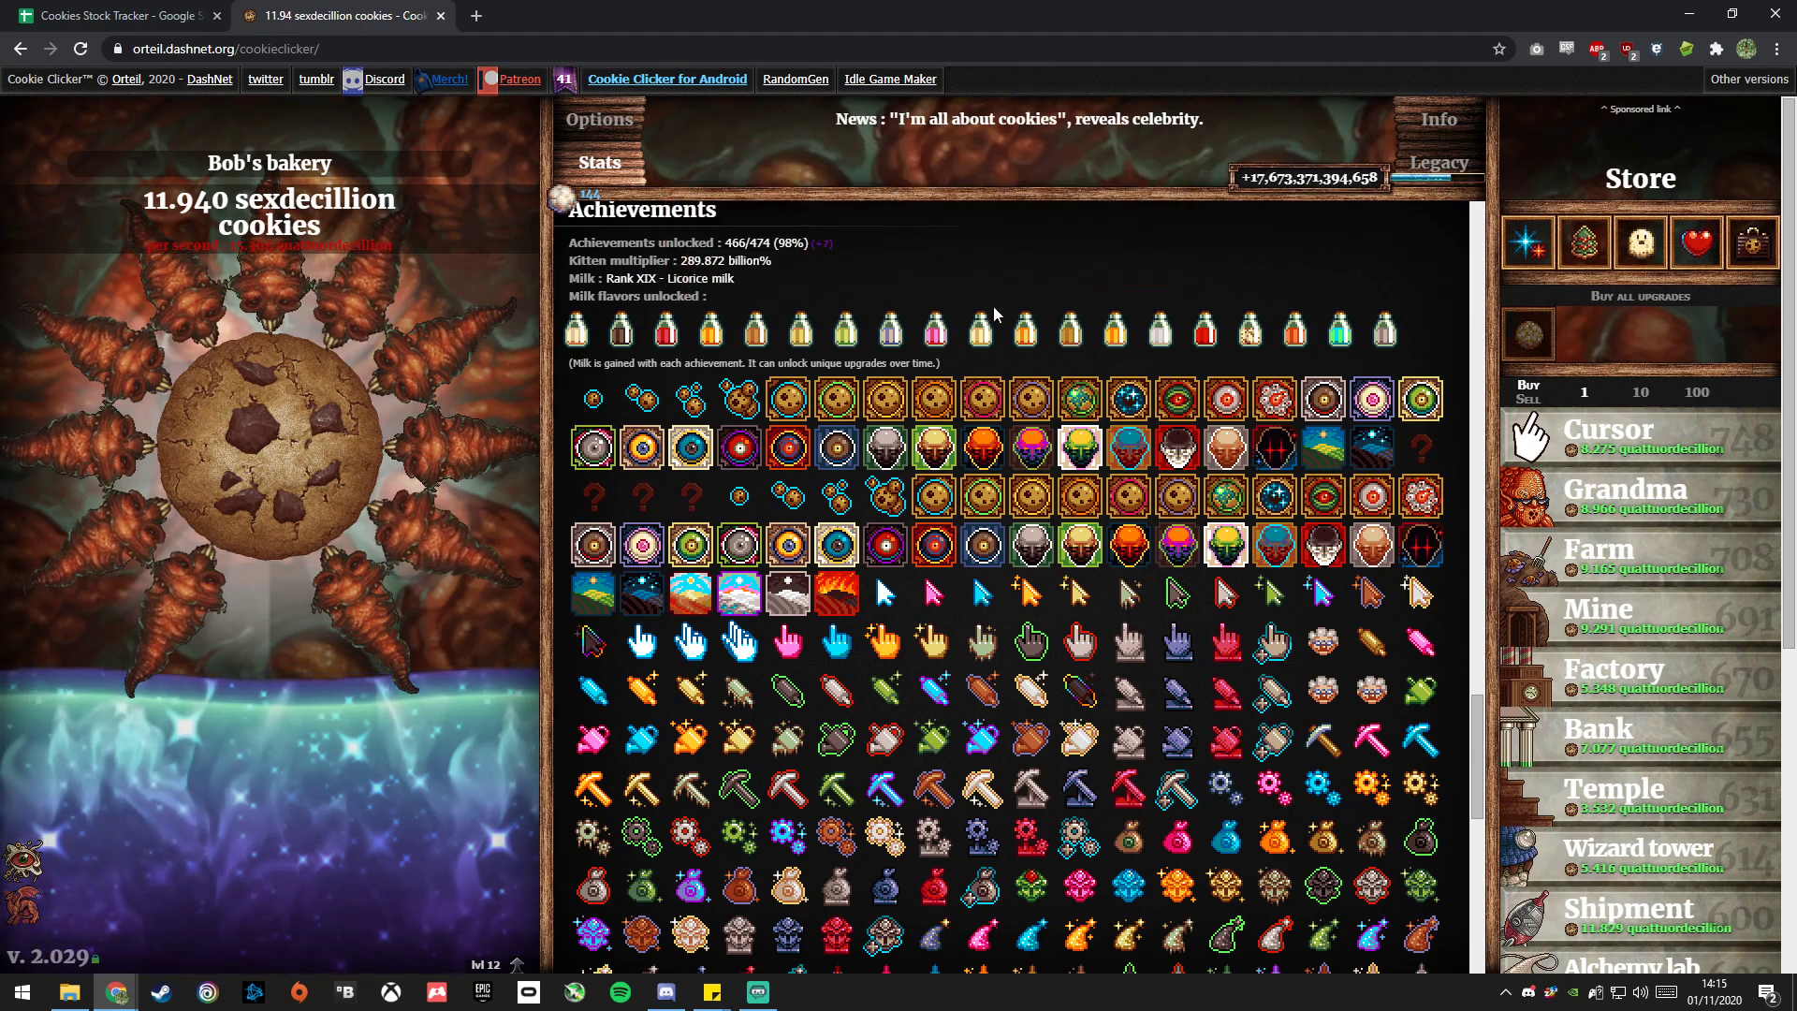
{"action": "mouse_move", "coordinate": [1097, 338]}
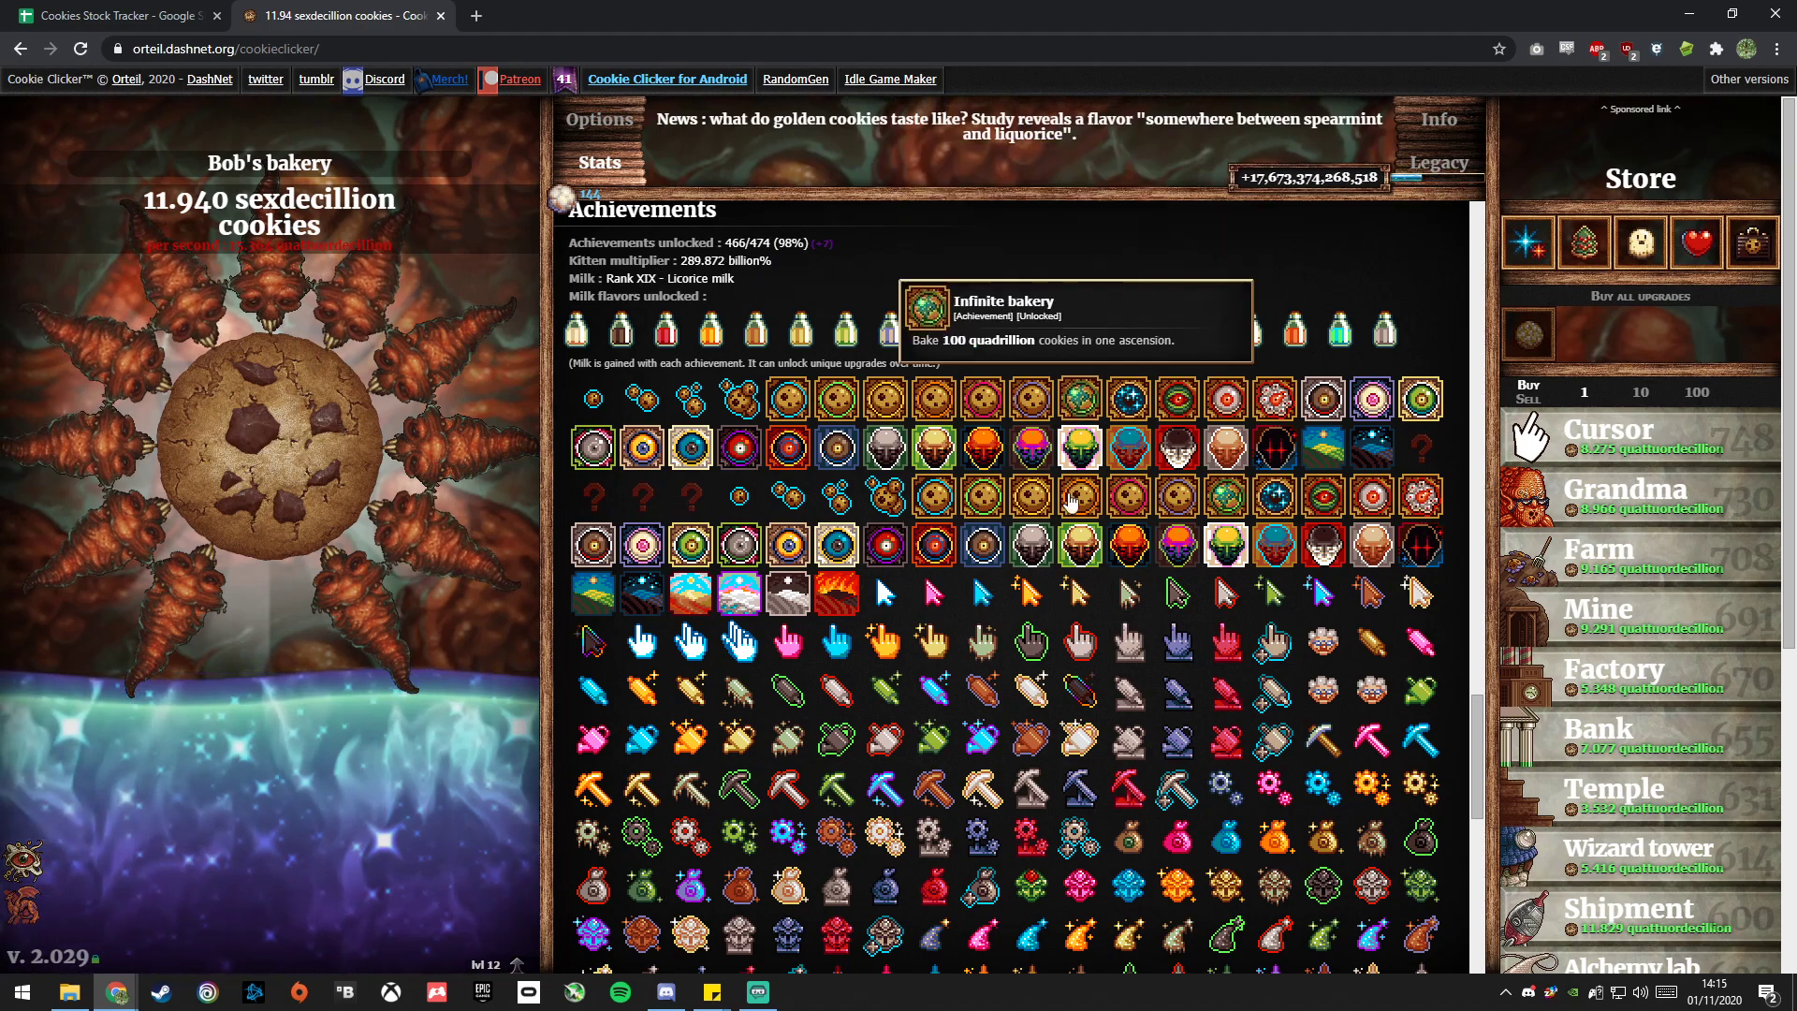
{"action": "mouse_move", "coordinate": [1052, 559]}
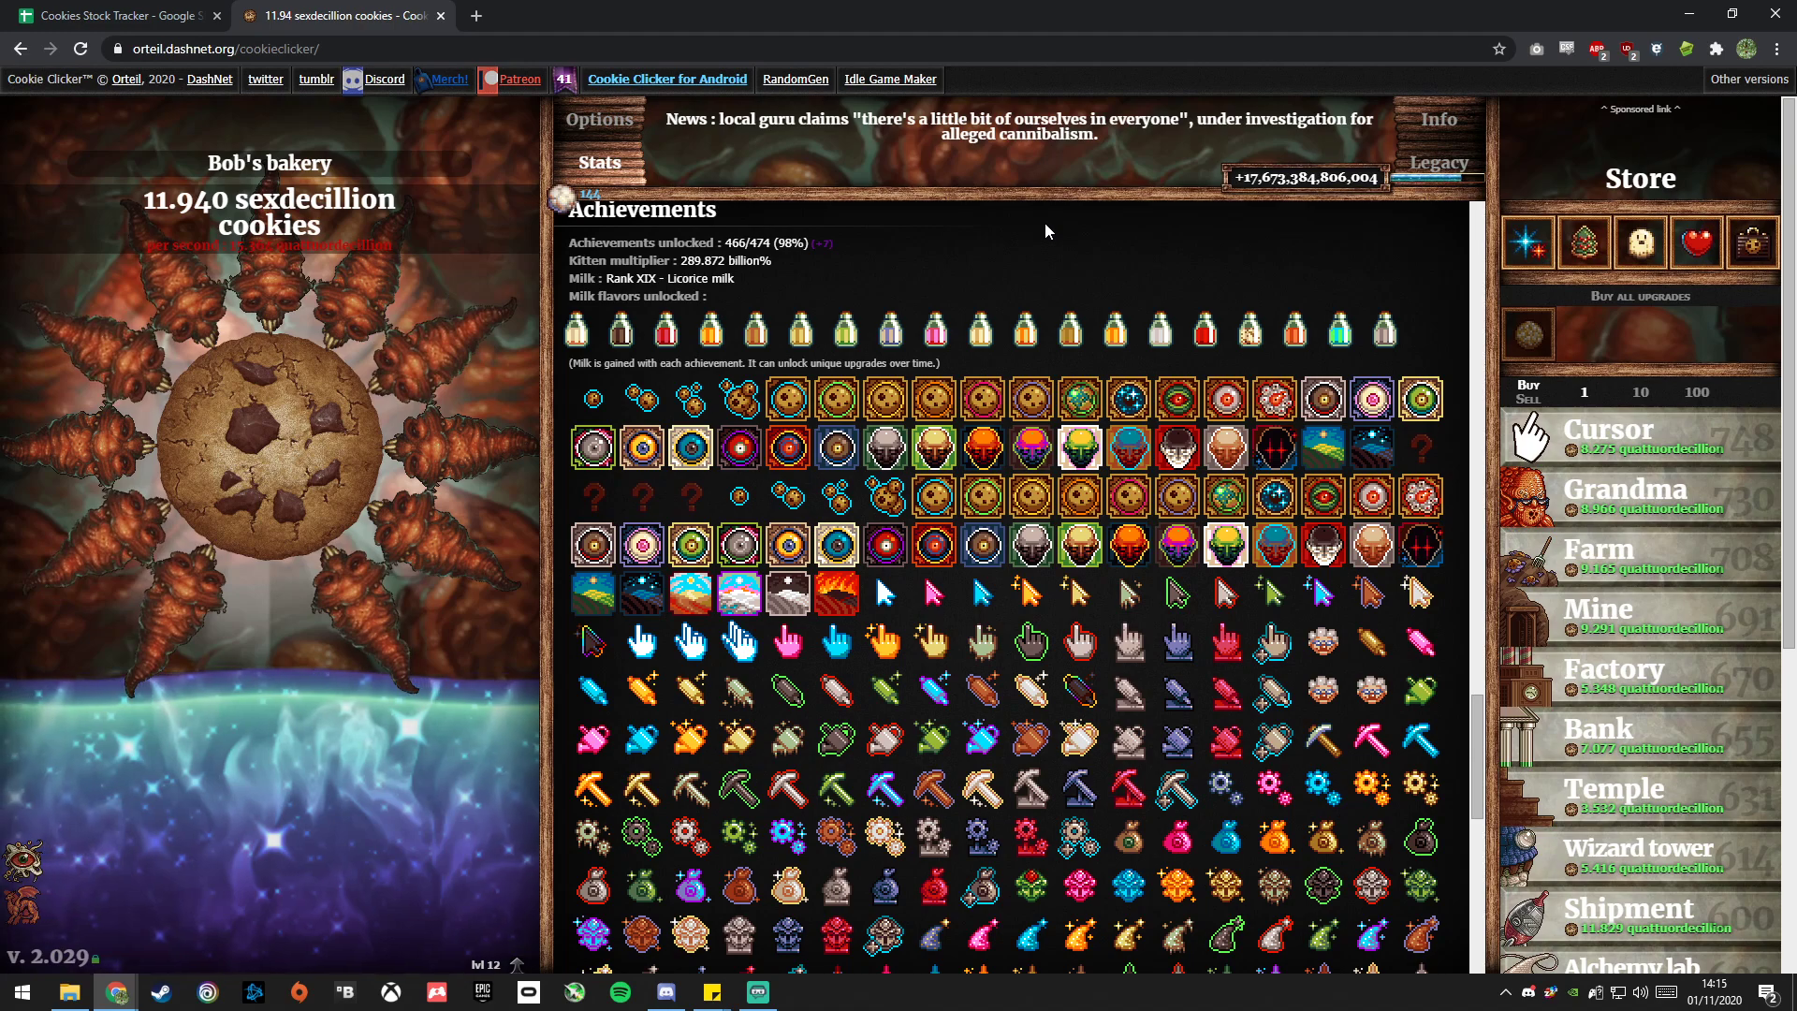
{"action": "mouse_move", "coordinate": [1237, 443]}
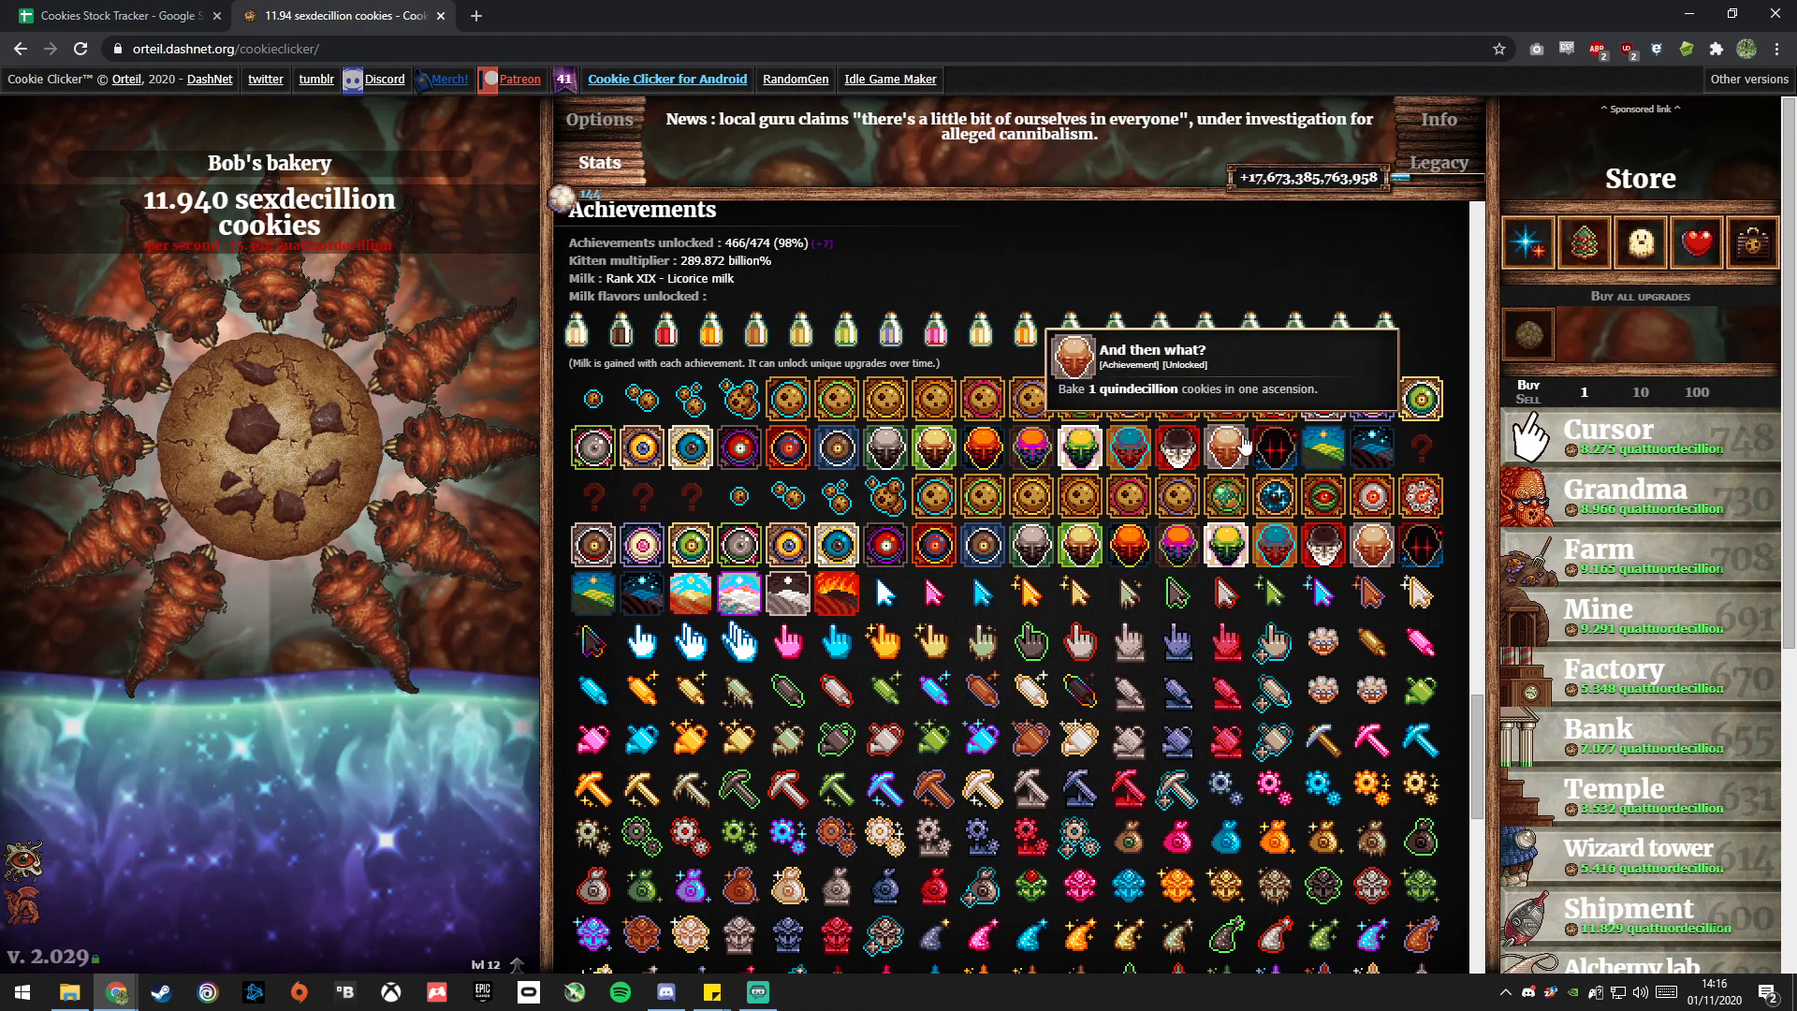
{"action": "mouse_move", "coordinate": [1366, 453]}
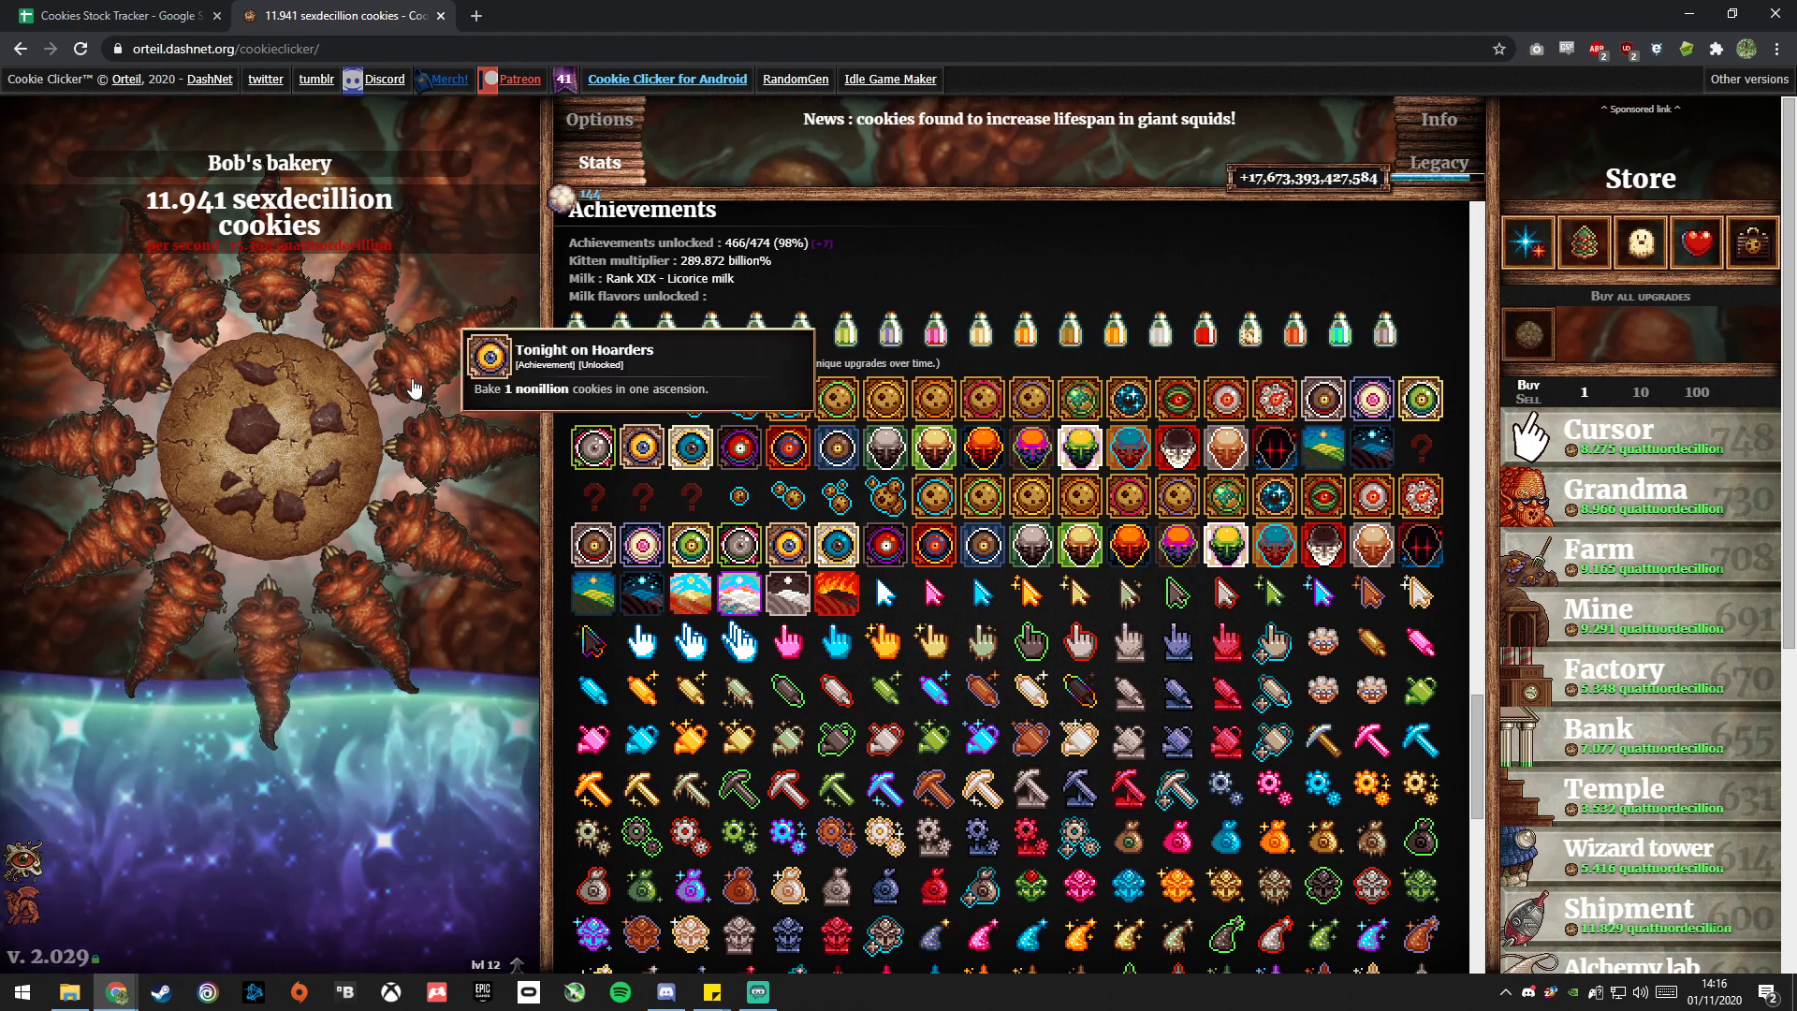
{"action": "mouse_move", "coordinate": [1425, 161]}
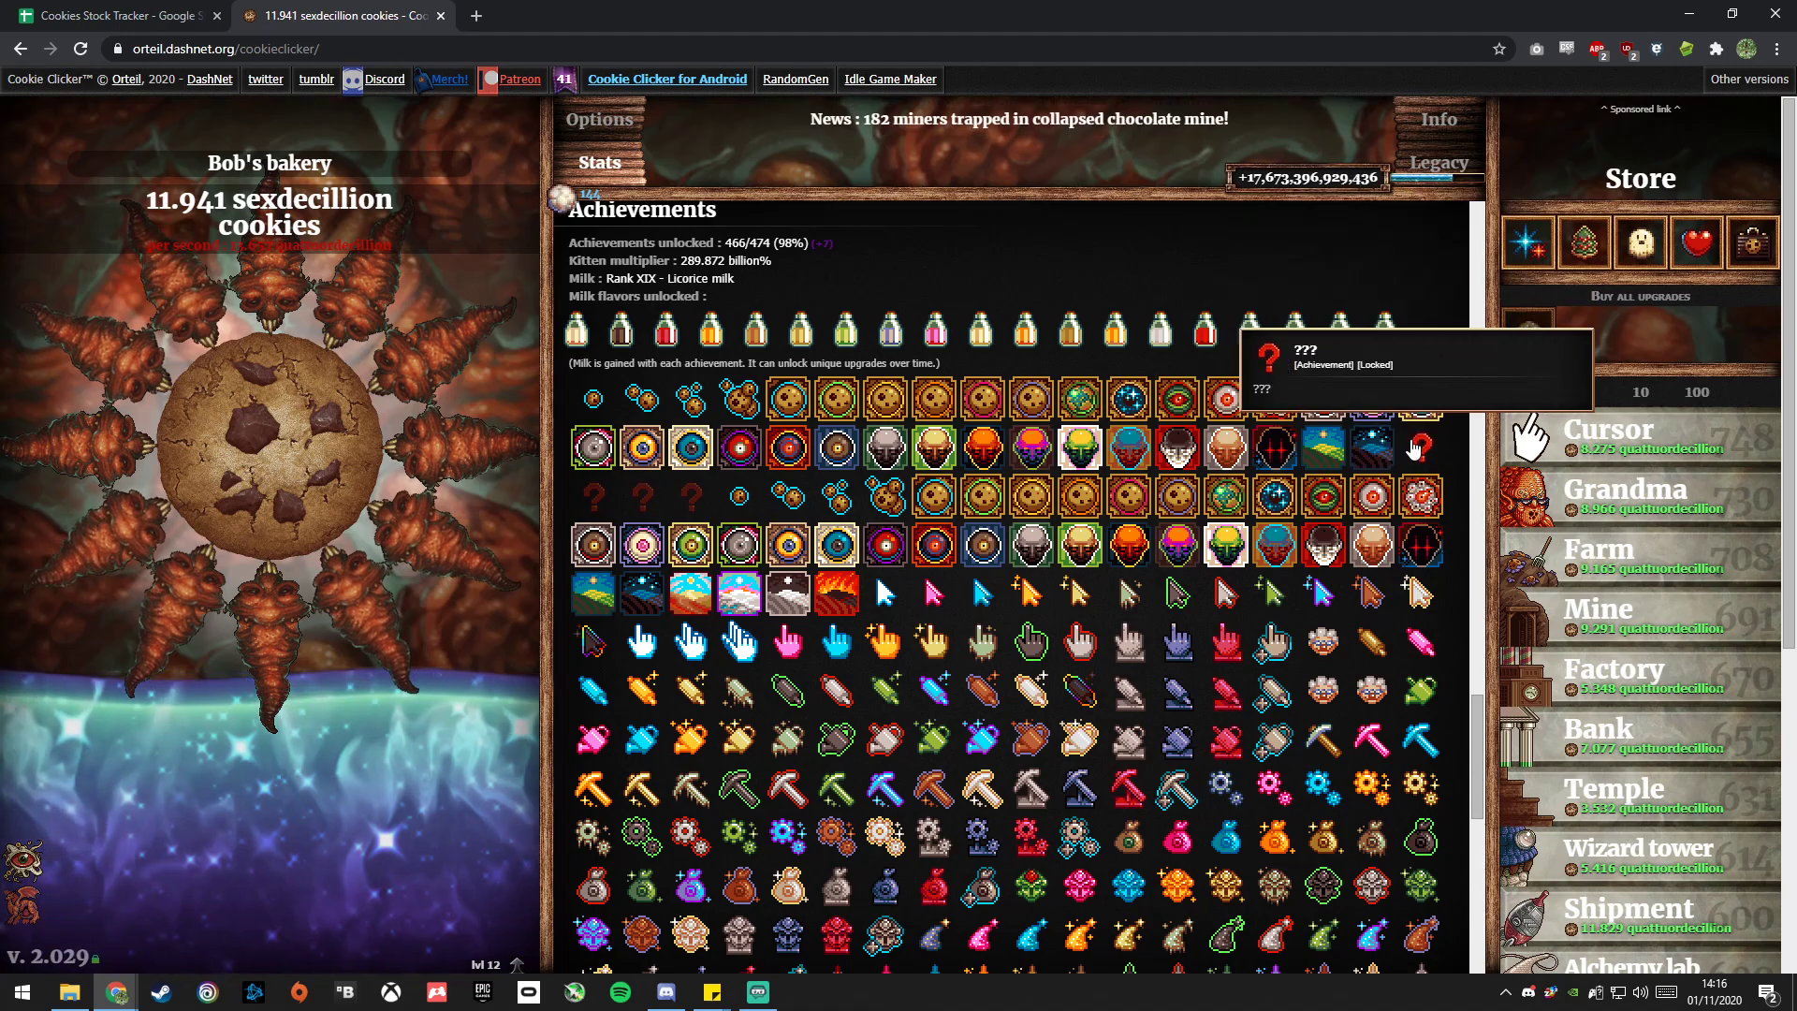
Review the general statistics for cookies baked, followed by the purchased cookie upgrades and the achievements list.
{"action": "scroll", "coordinate": [856, 562], "scroll_direction": "up", "scroll_amount": 10}
{"action": "scroll", "coordinate": [853, 679], "scroll_direction": "up", "scroll_amount": 10}
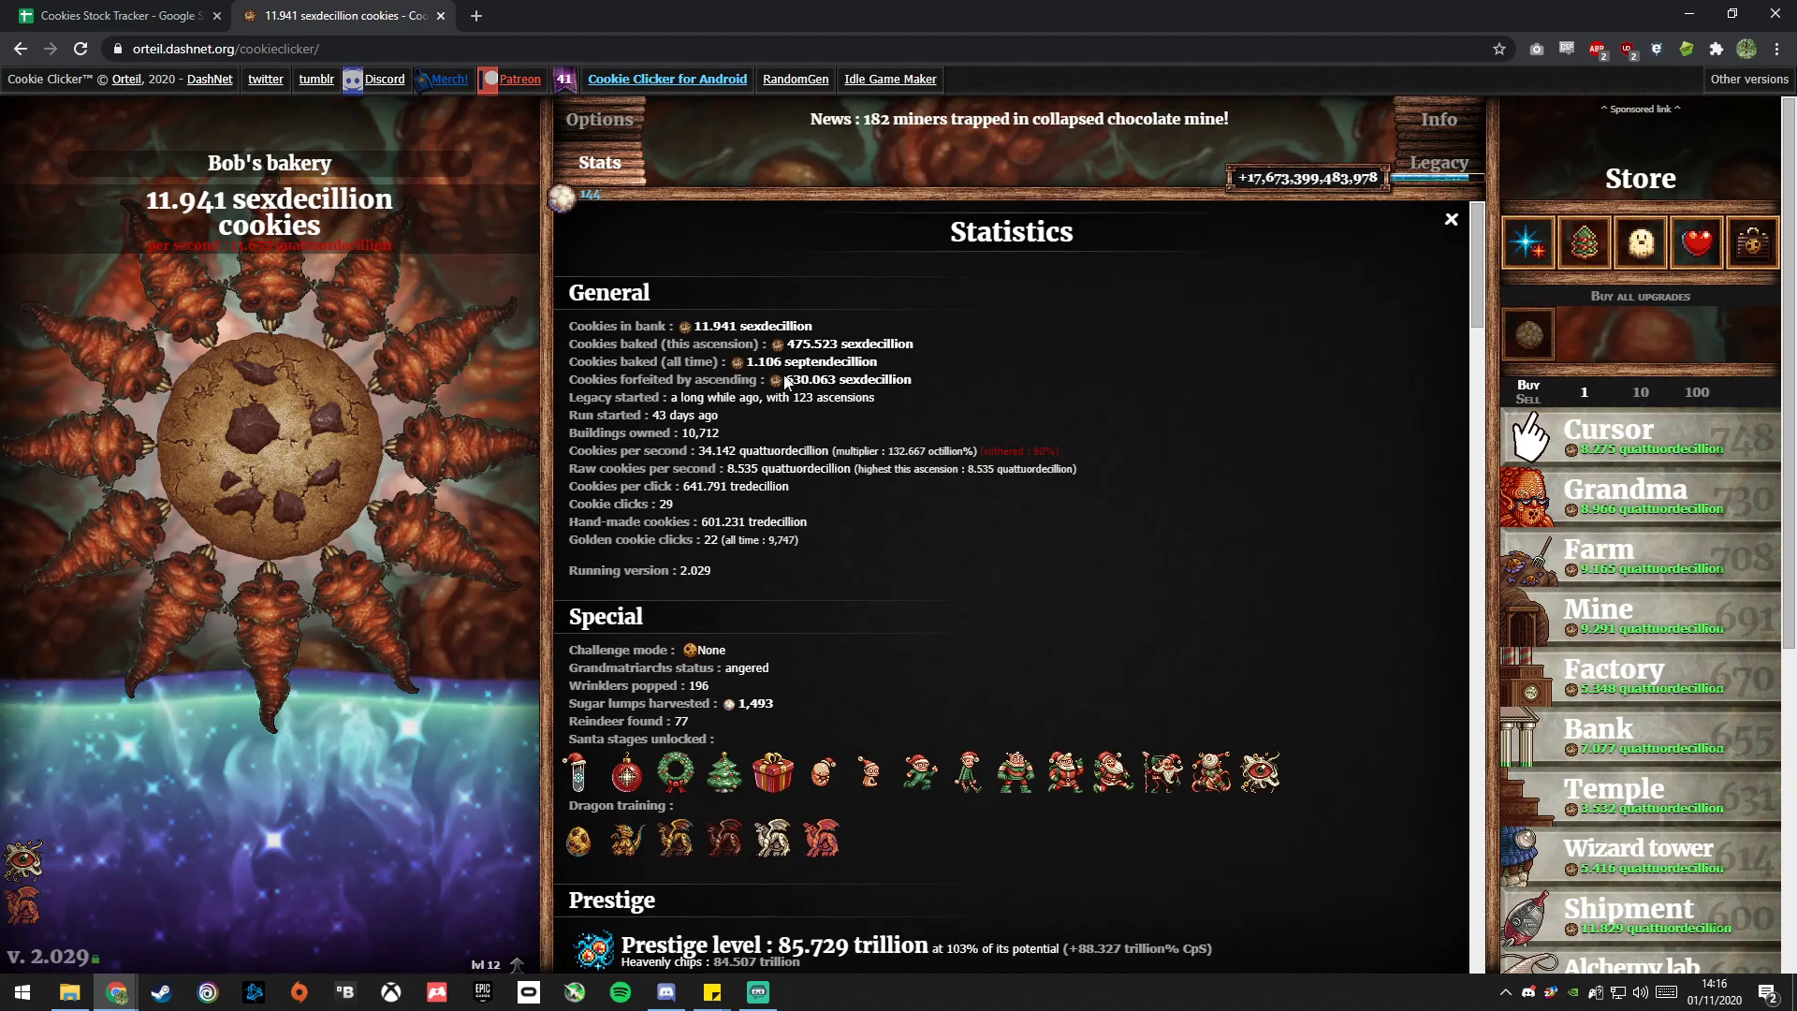
{"action": "scroll", "coordinate": [861, 389], "scroll_direction": "down", "scroll_amount": 10}
{"action": "scroll", "coordinate": [1260, 543], "scroll_direction": "down", "scroll_amount": 5}
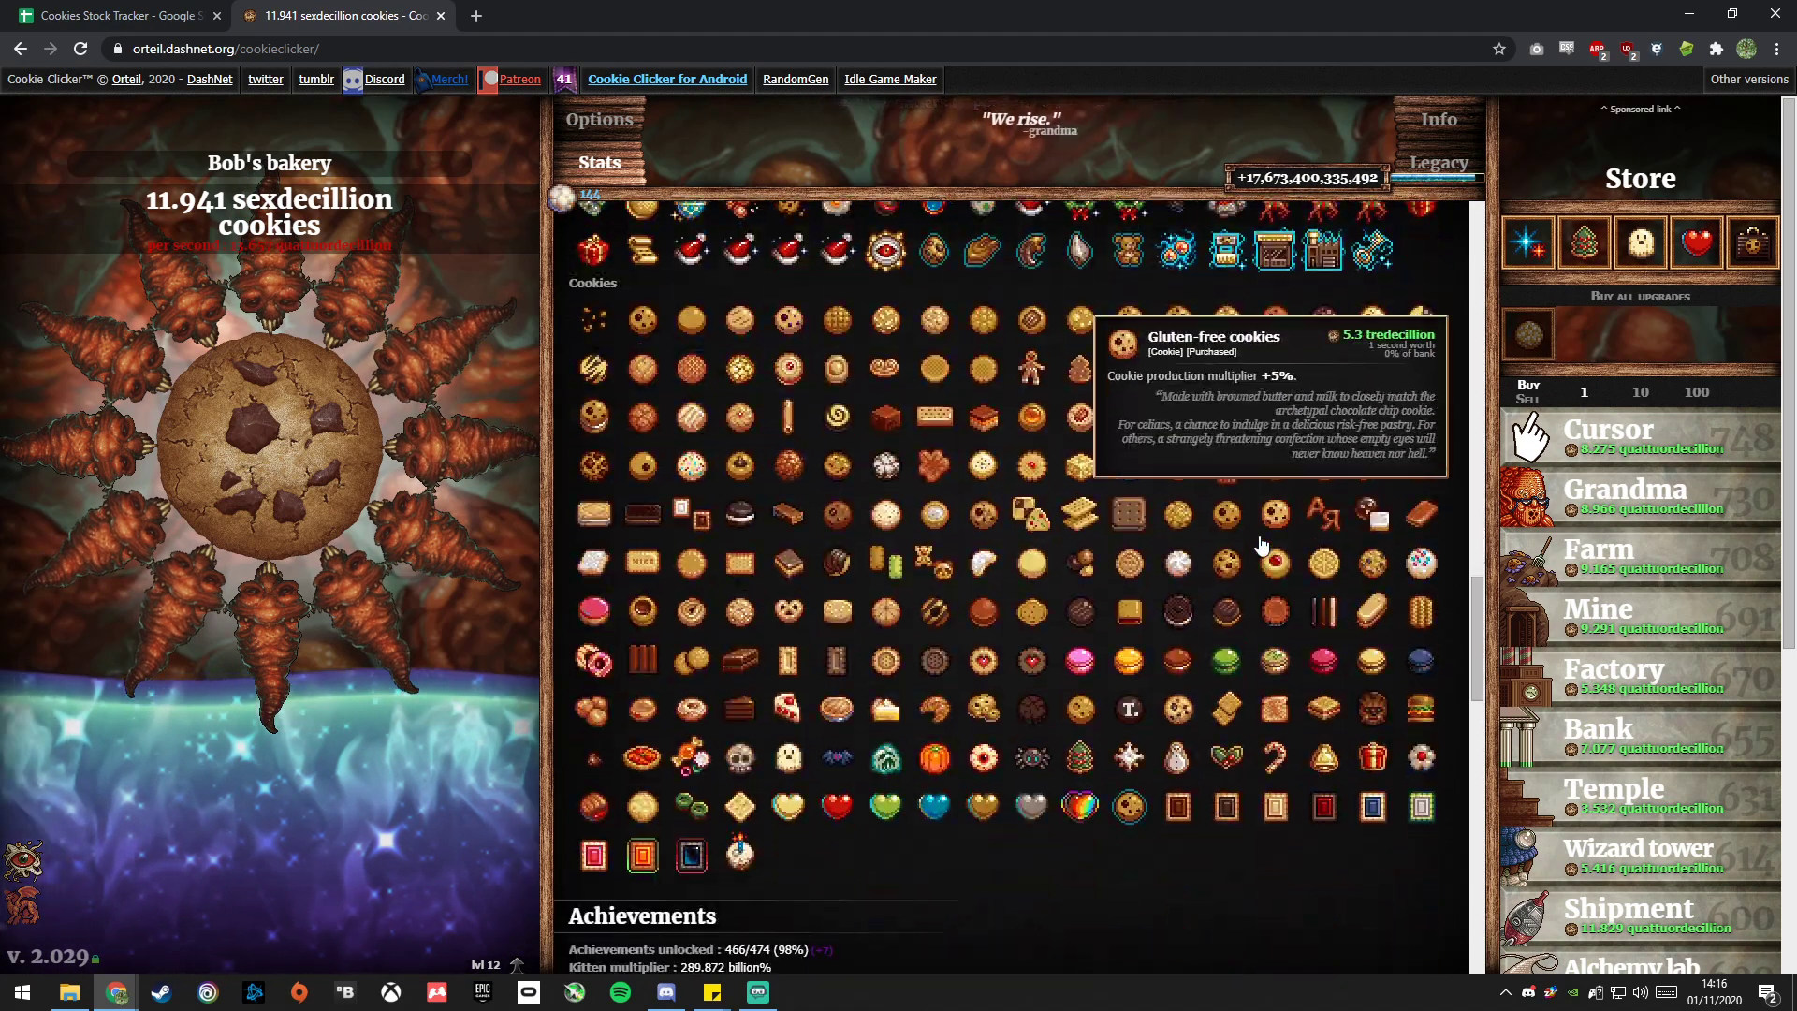
{"action": "scroll", "coordinate": [1219, 673], "scroll_direction": "up", "scroll_amount": 5}
{"action": "scroll", "coordinate": [1219, 674], "scroll_direction": "down", "scroll_amount": 10}
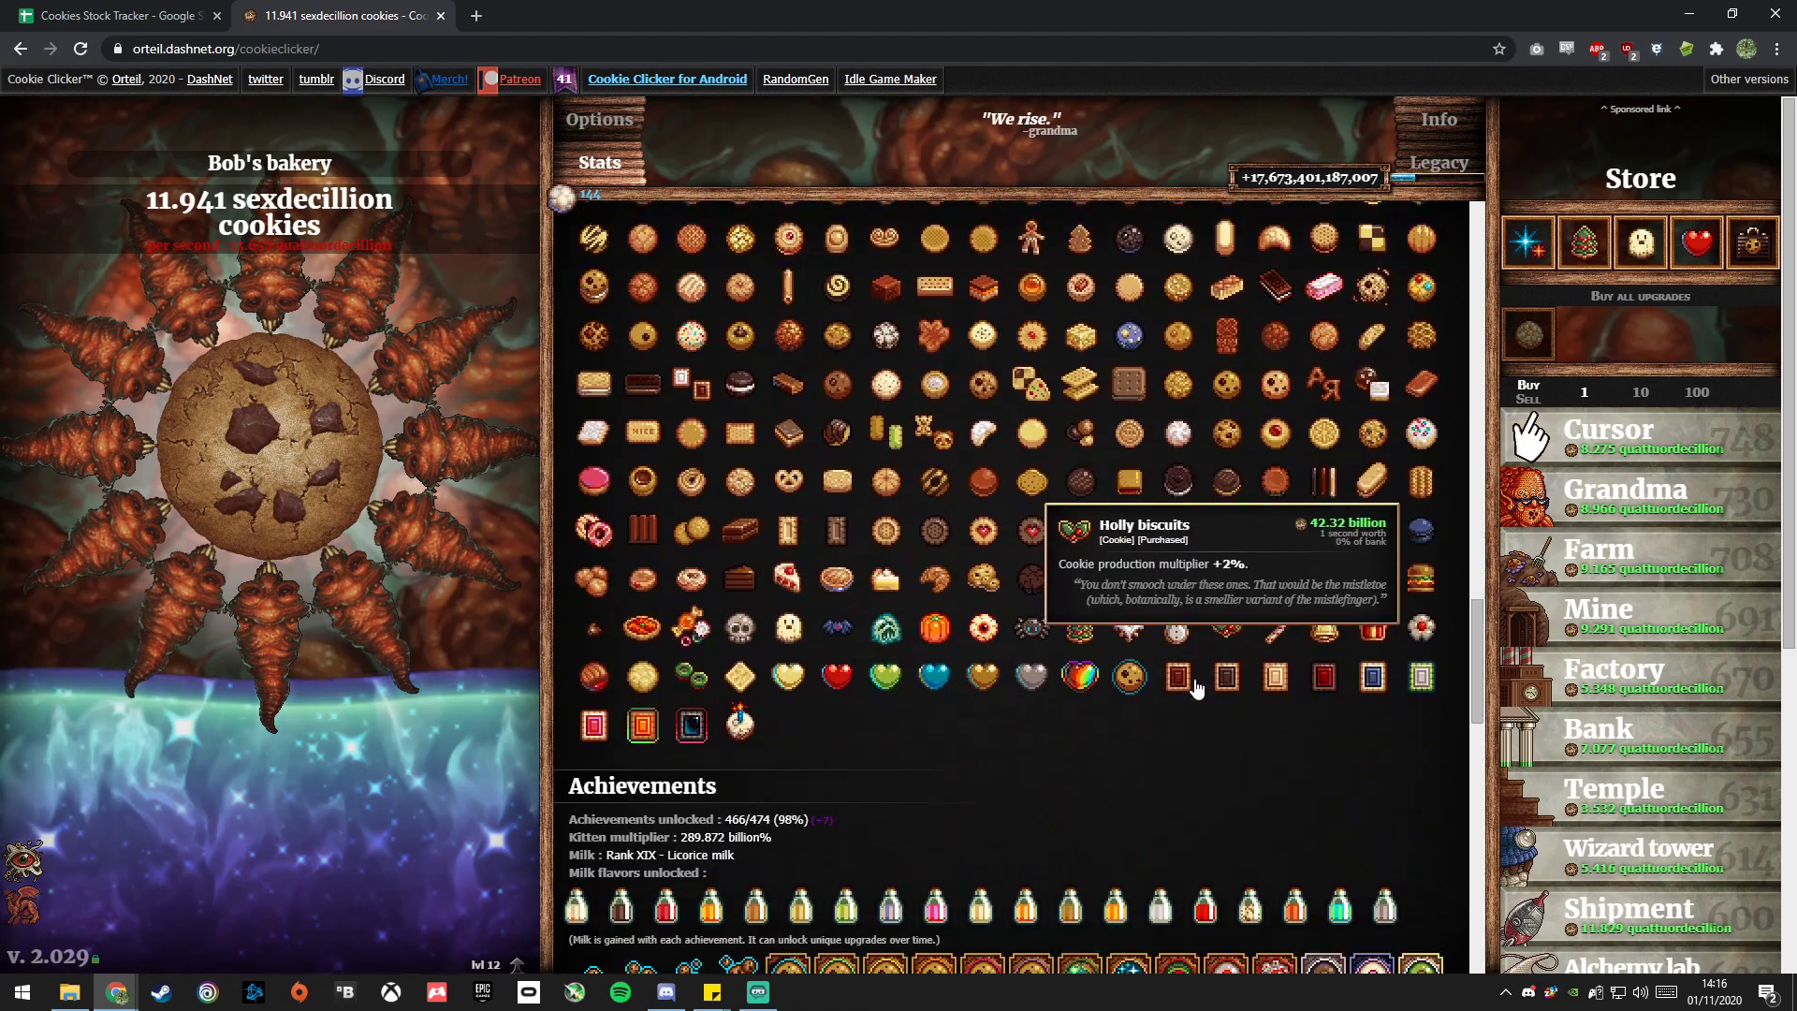
{"action": "scroll", "coordinate": [1026, 690], "scroll_direction": "down", "scroll_amount": 3}
{"action": "scroll", "coordinate": [1027, 690], "scroll_direction": "up", "scroll_amount": 6}
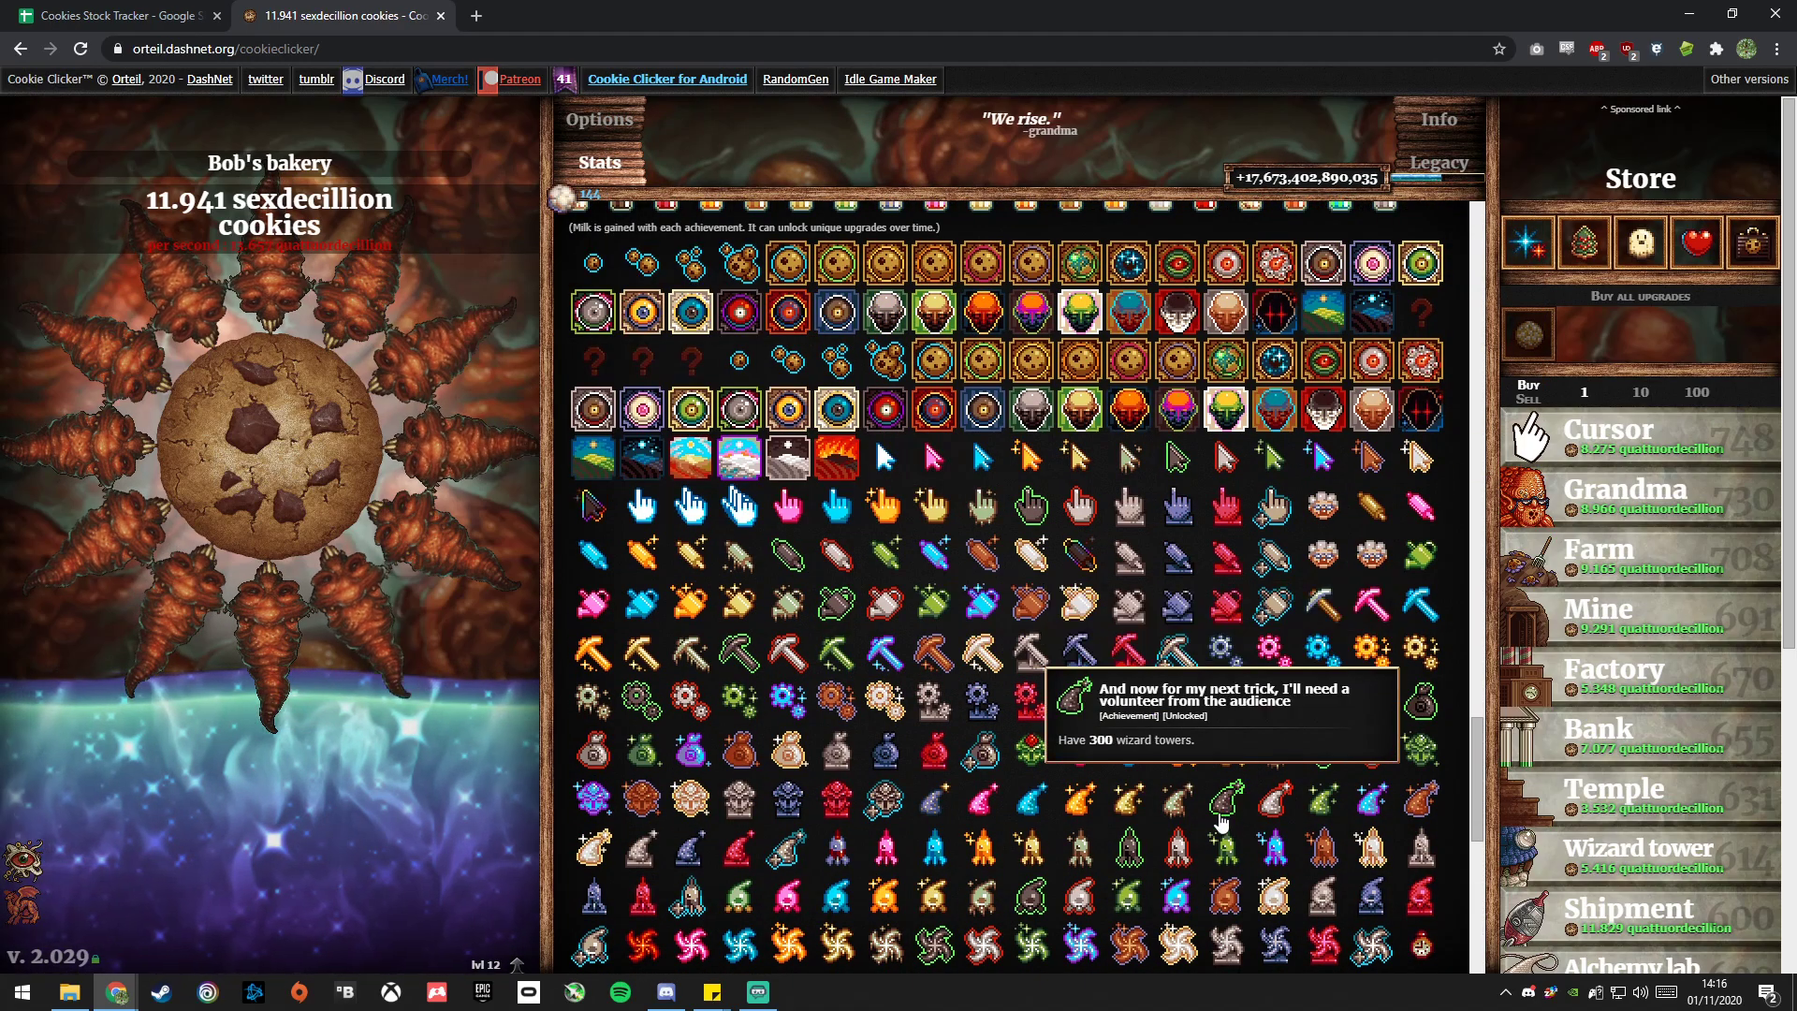
Examine the Javascript console's store details and the stock market achievements, including the locked one beside them.
{"action": "scroll", "coordinate": [1076, 693], "scroll_direction": "down", "scroll_amount": 8}
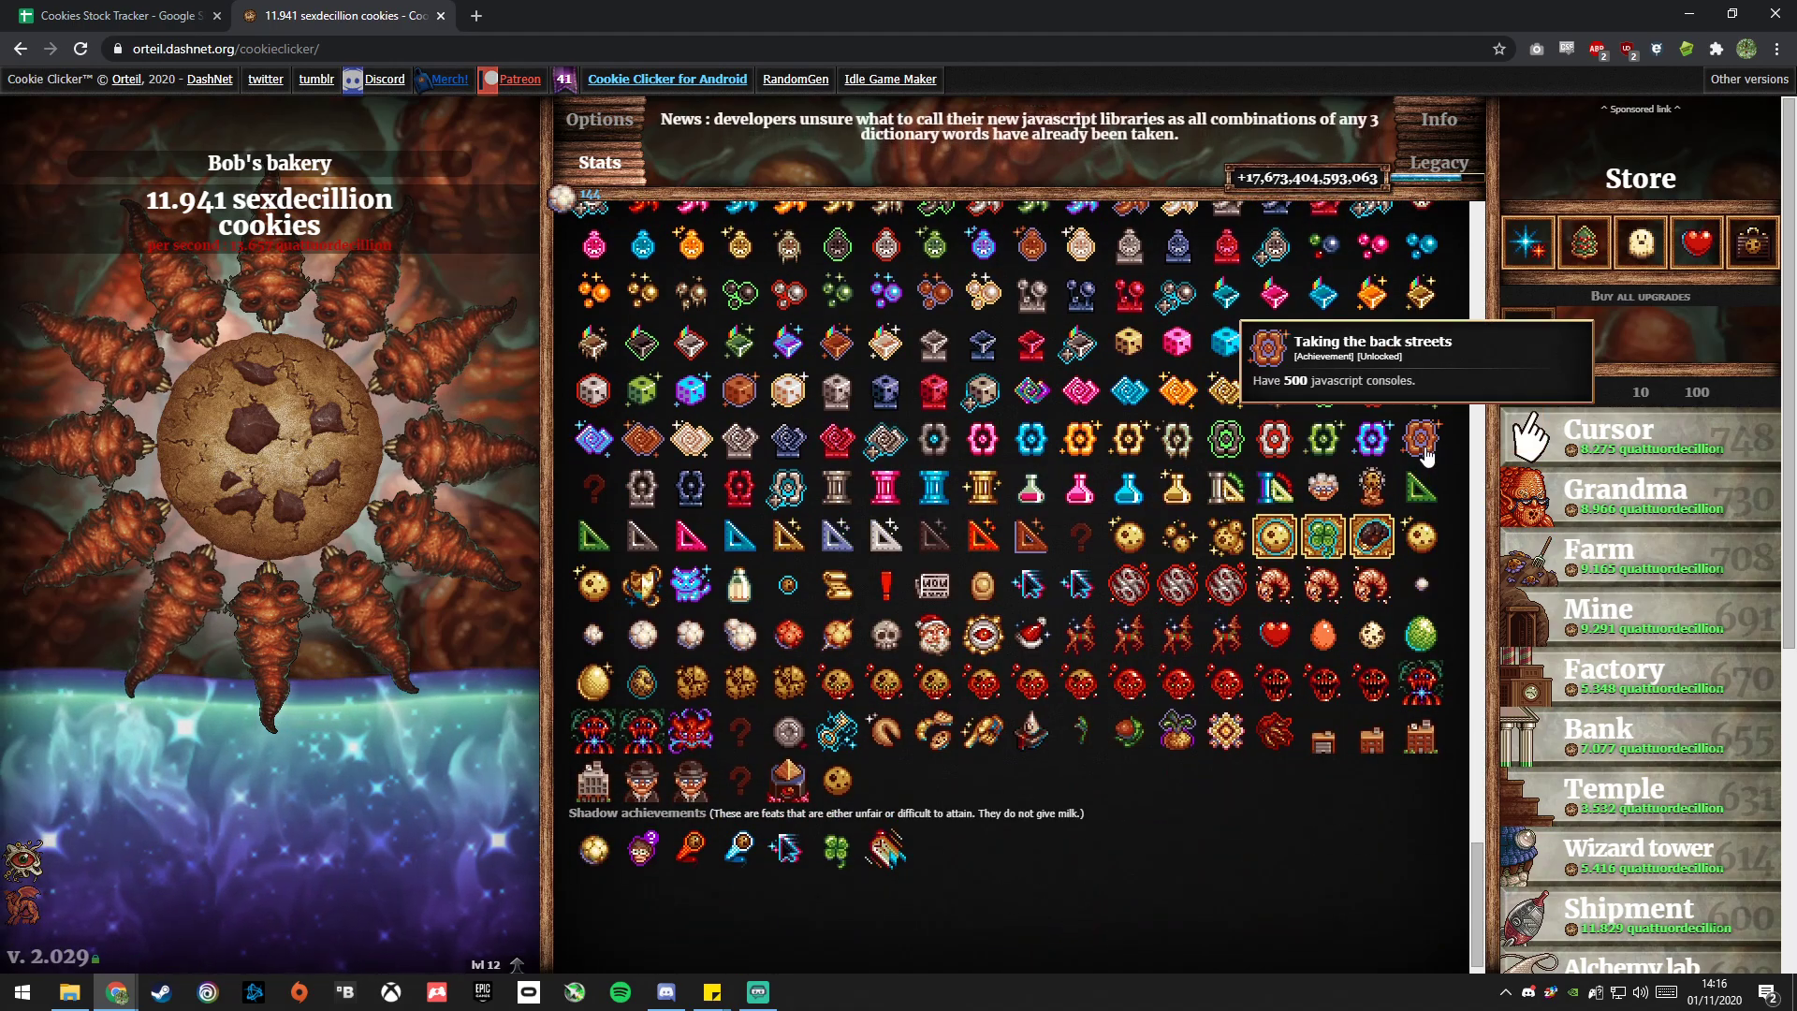
{"action": "scroll", "coordinate": [1647, 655], "scroll_direction": "down", "scroll_amount": 5}
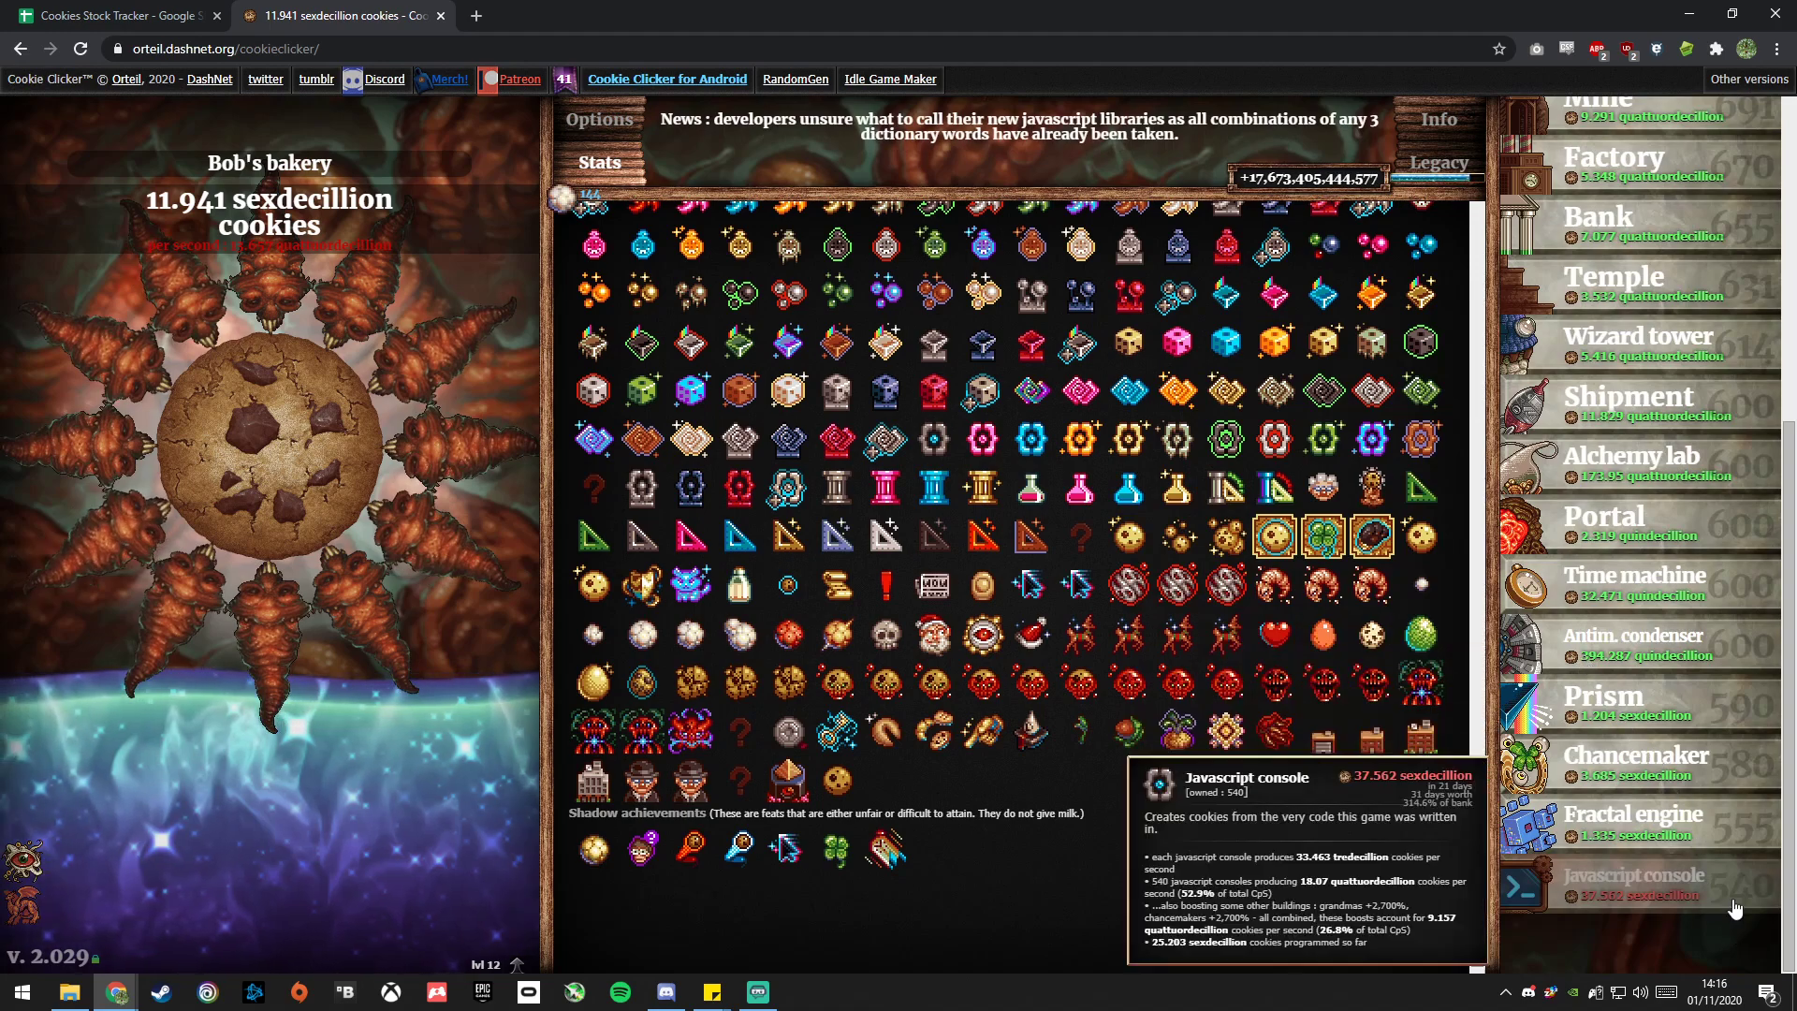
{"action": "key", "text": "ctrl"}
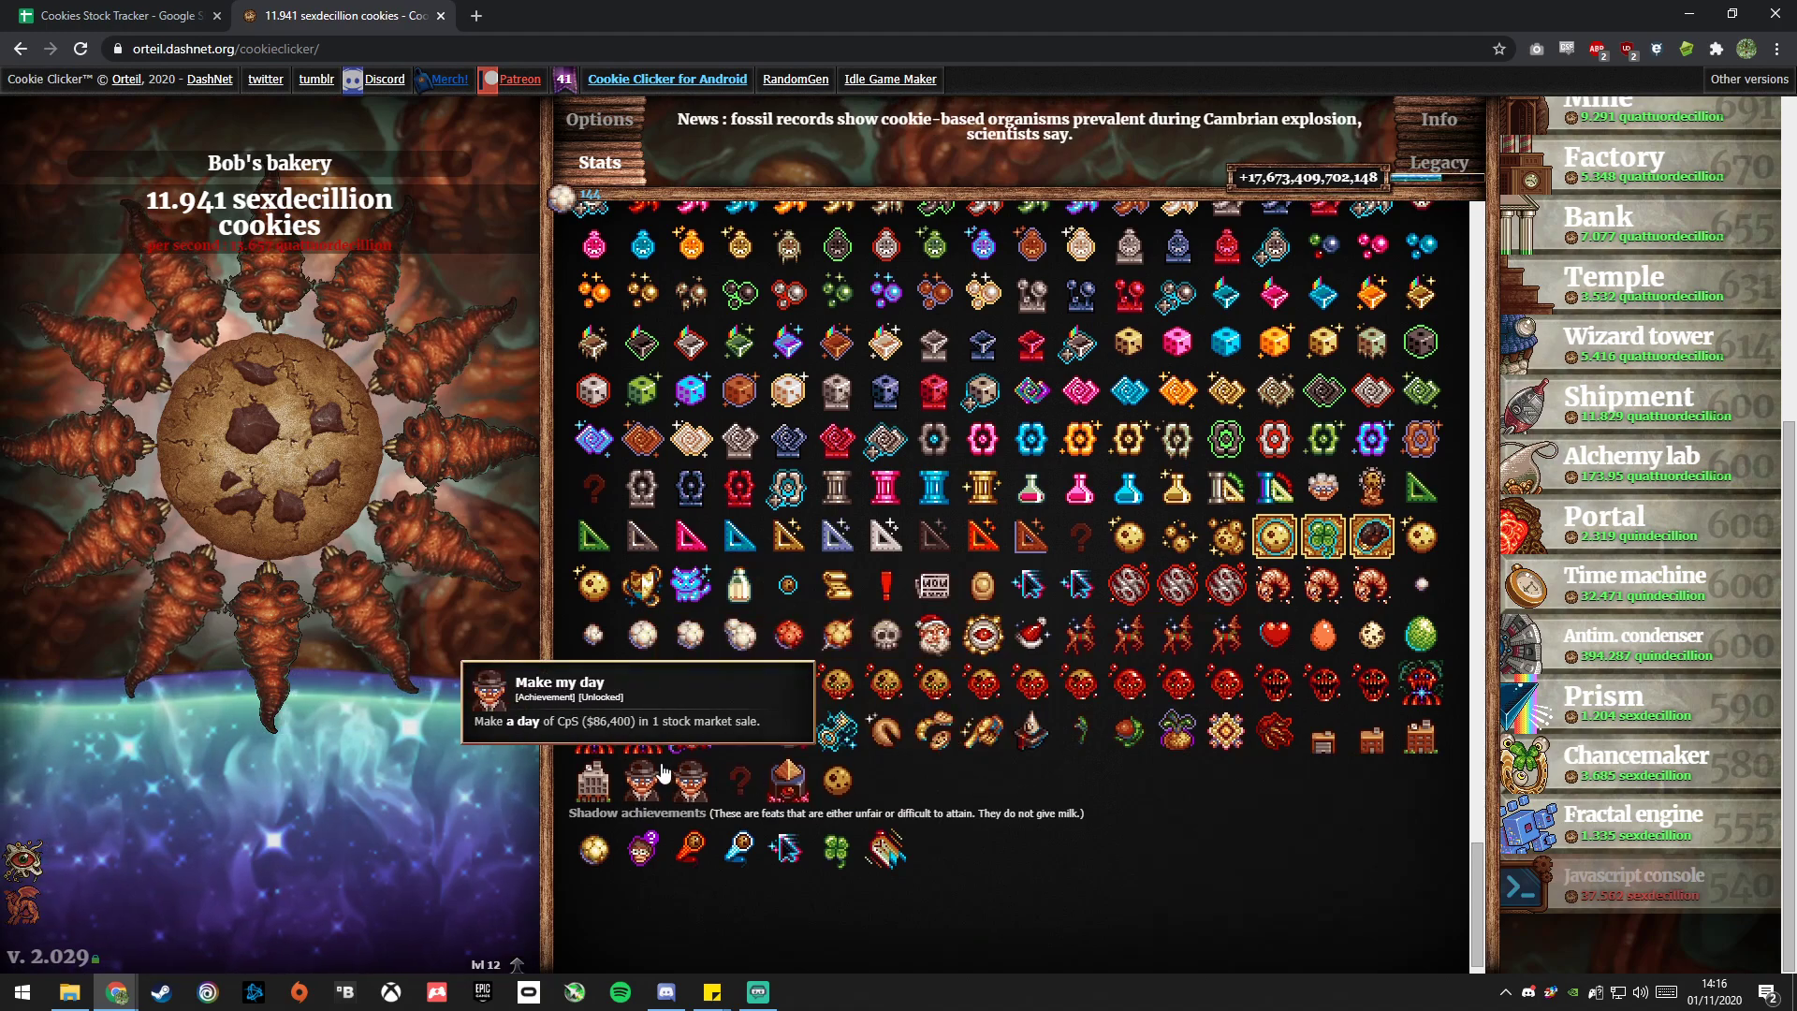
{"action": "mouse_move", "coordinate": [693, 776]}
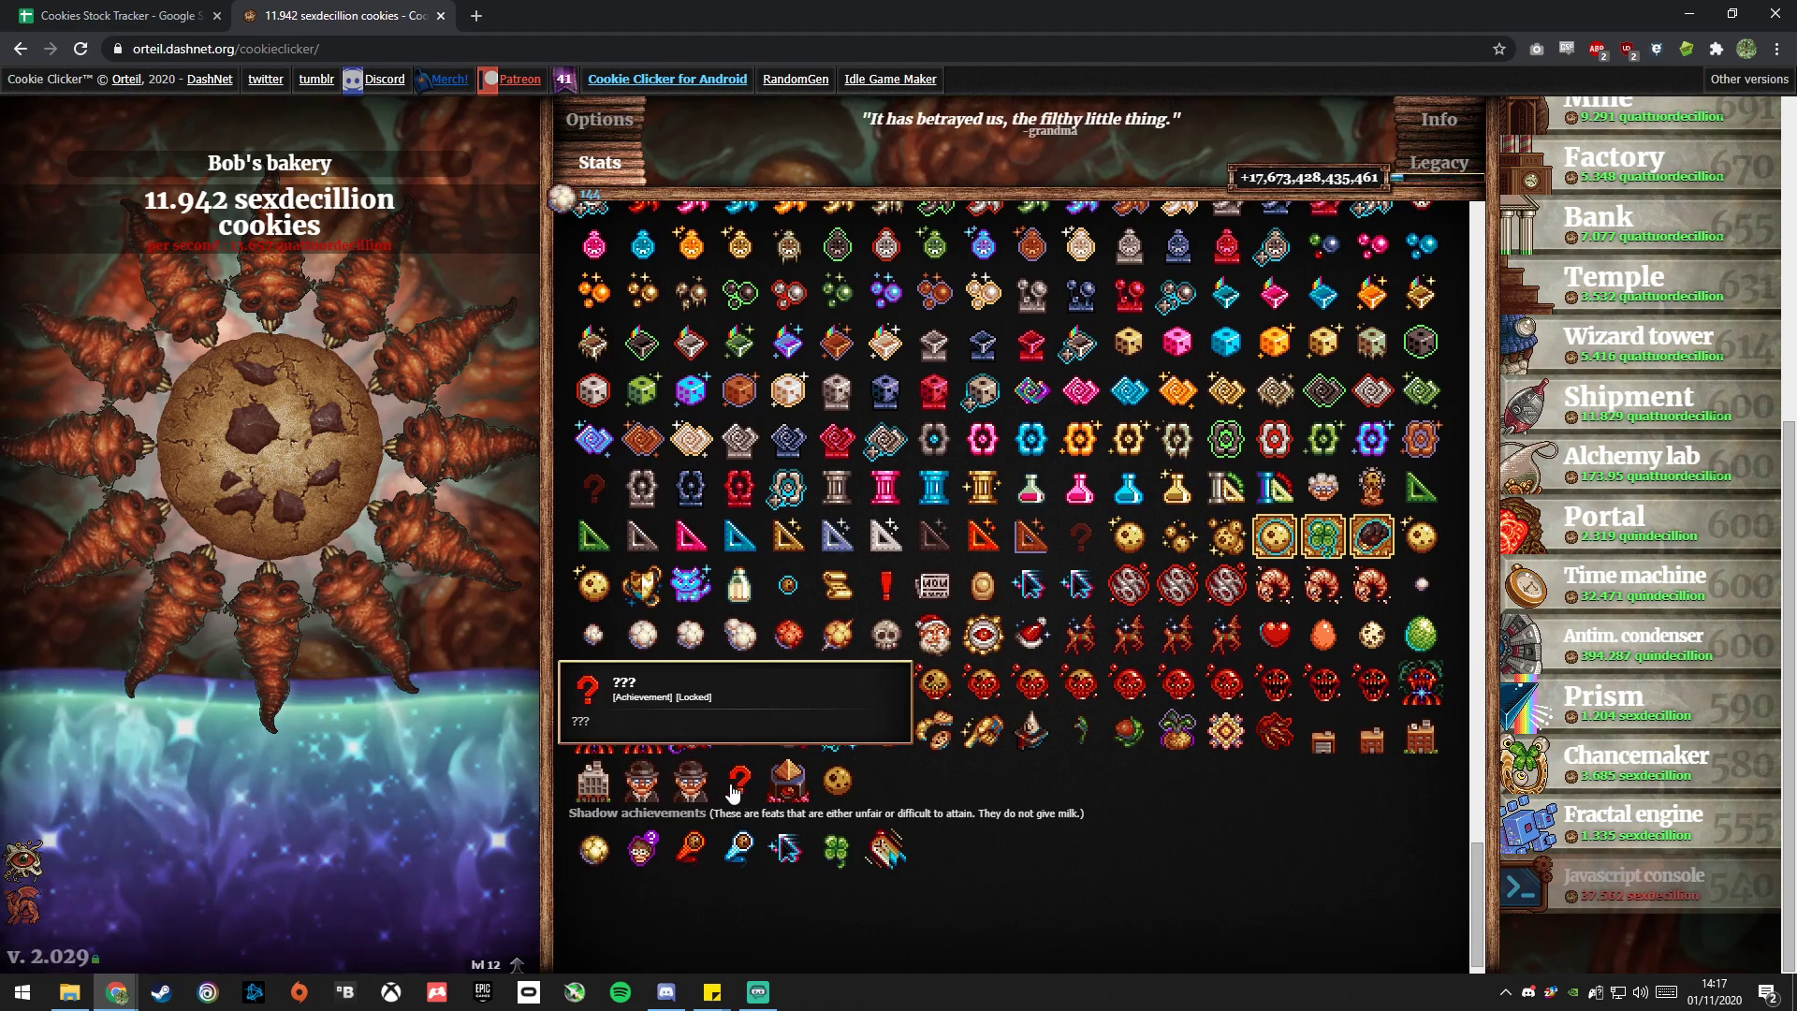
{"action": "scroll", "coordinate": [711, 561], "scroll_direction": "up", "scroll_amount": 12}
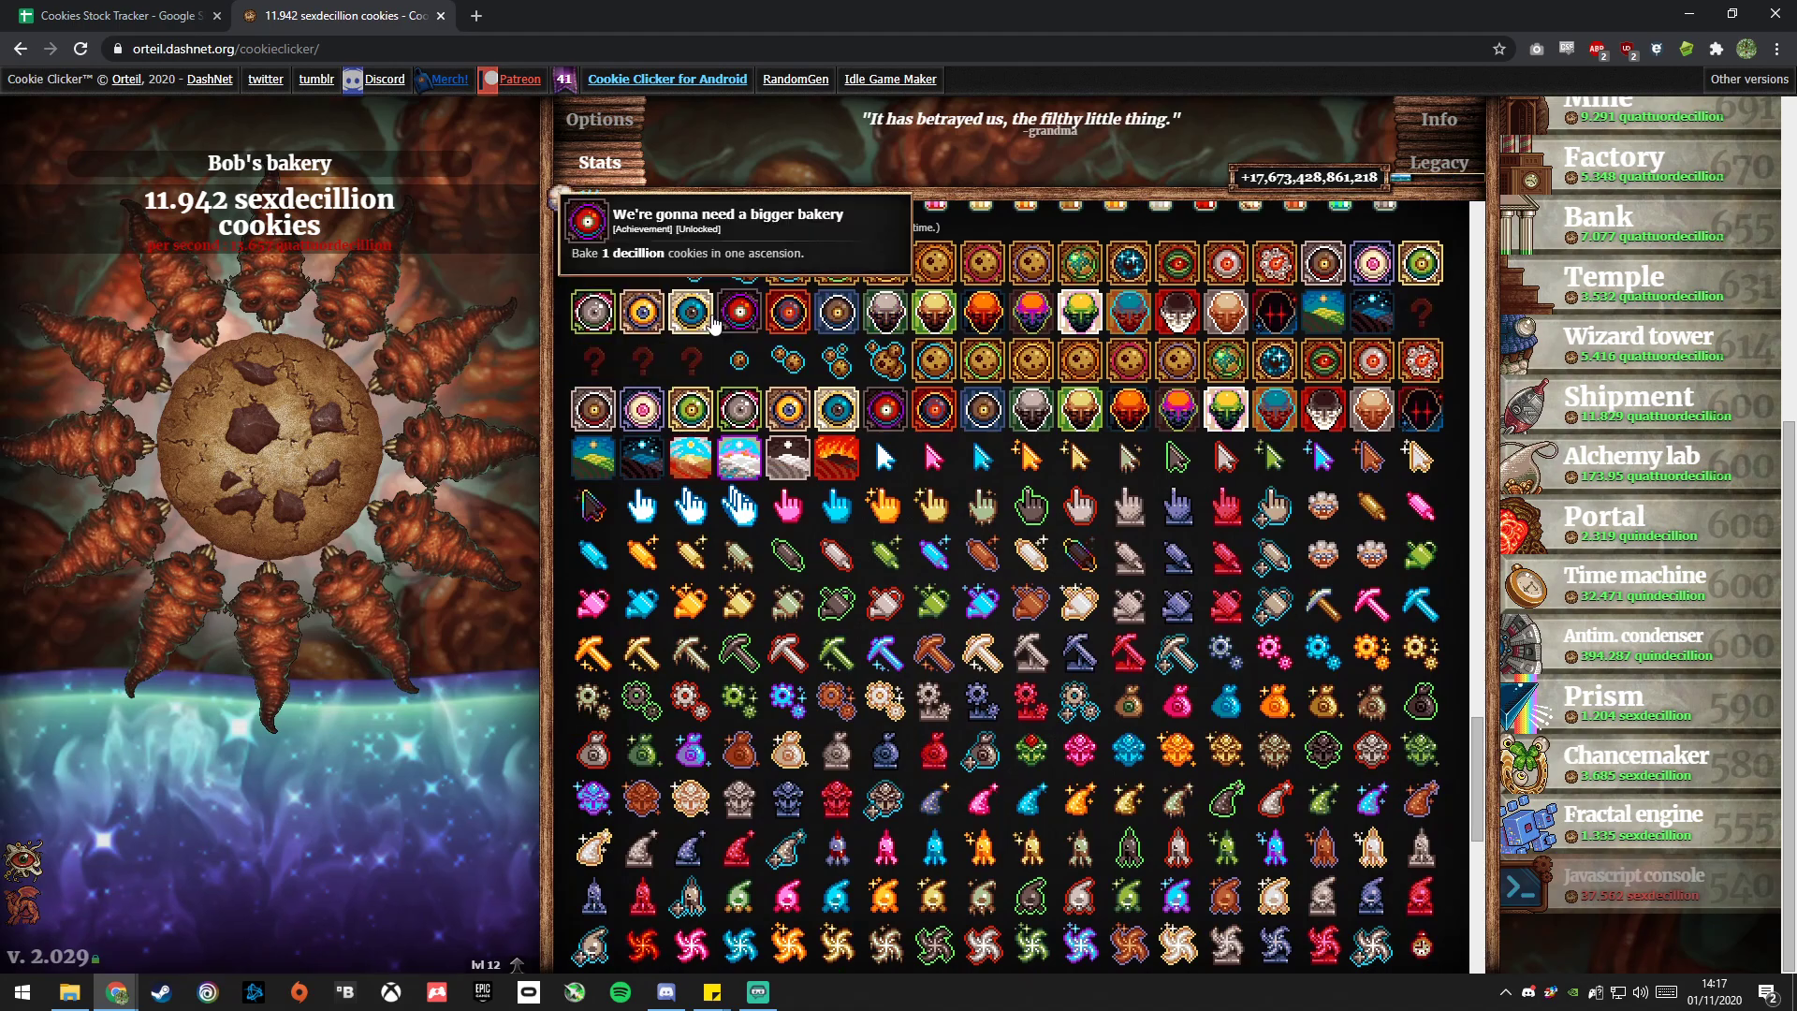
Close the statistics and return to the Stock Market goods and price graph.
{"action": "left_click", "coordinate": [616, 174]}
{"action": "scroll", "coordinate": [740, 575], "scroll_direction": "up", "scroll_amount": 5}
{"action": "scroll", "coordinate": [730, 756], "scroll_direction": "down", "scroll_amount": 1}
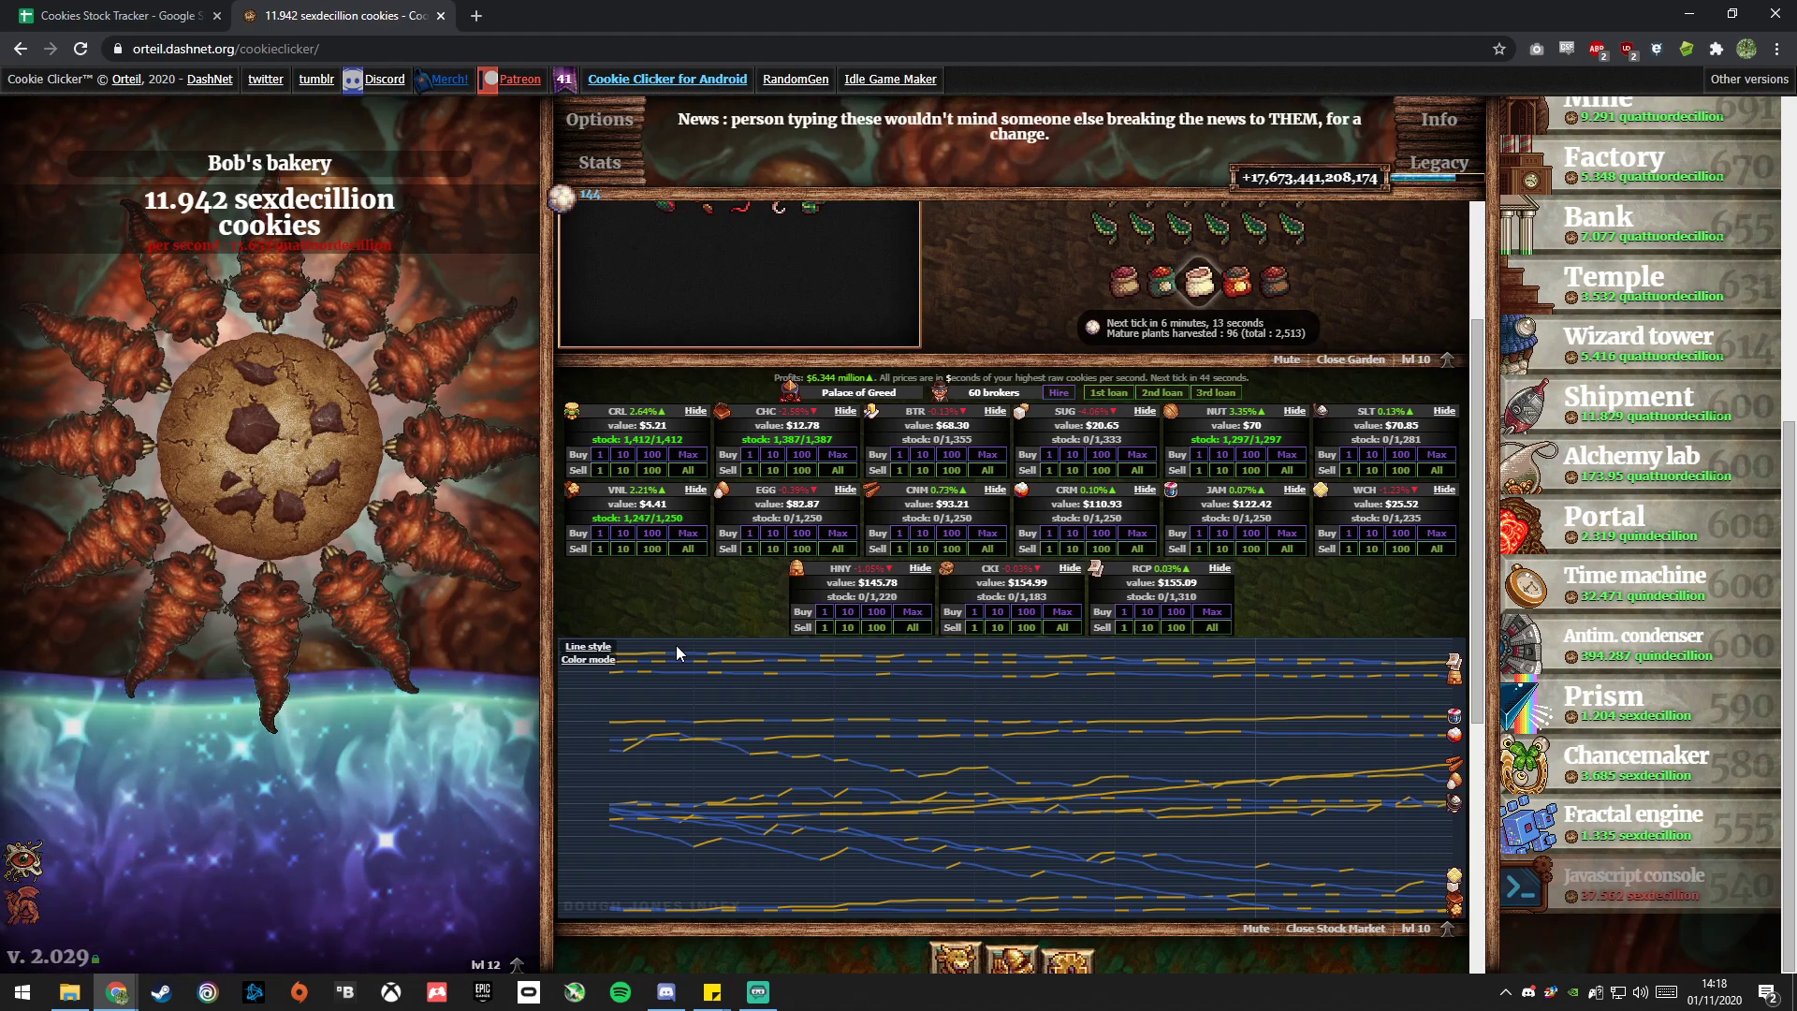
Switch to the Cookies Stock Tracker spreadsheet and examine the dated price records, including the 9/22/2020 entries, down to the newest row.
{"action": "key", "text": "ctrl+Tab"}
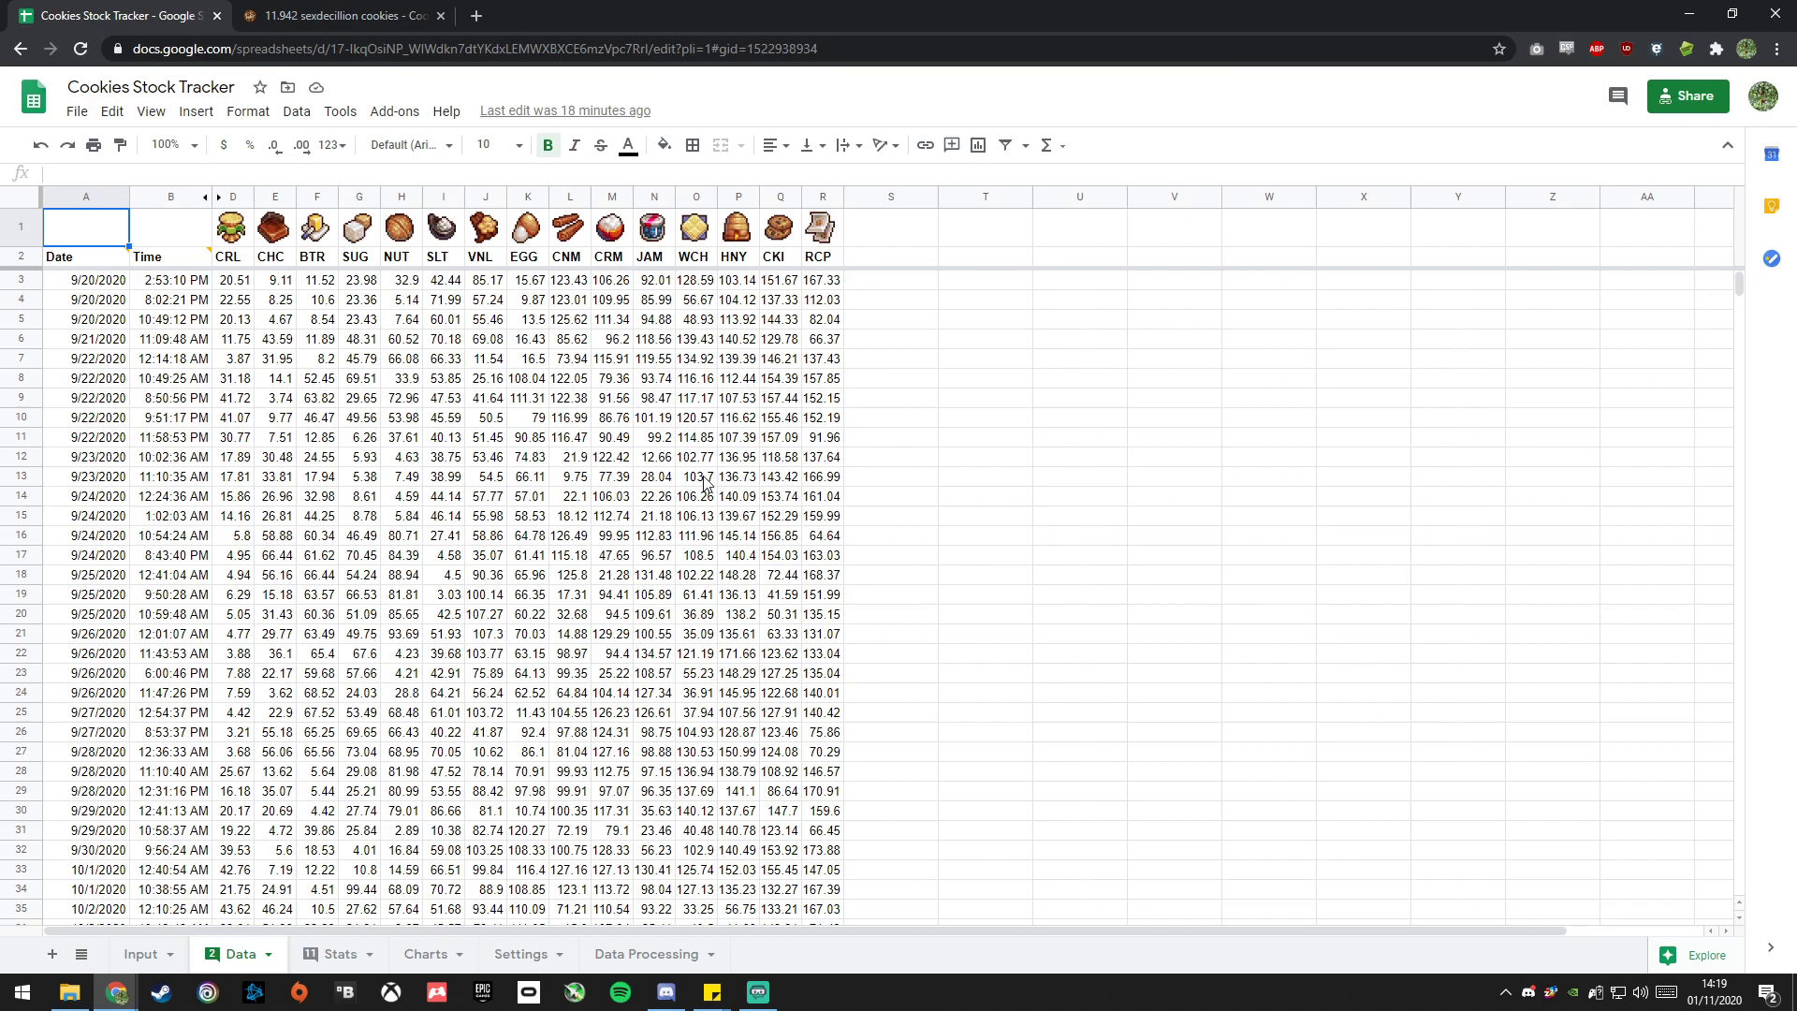
{"action": "scroll", "coordinate": [148, 496], "scroll_direction": "down", "scroll_amount": 3}
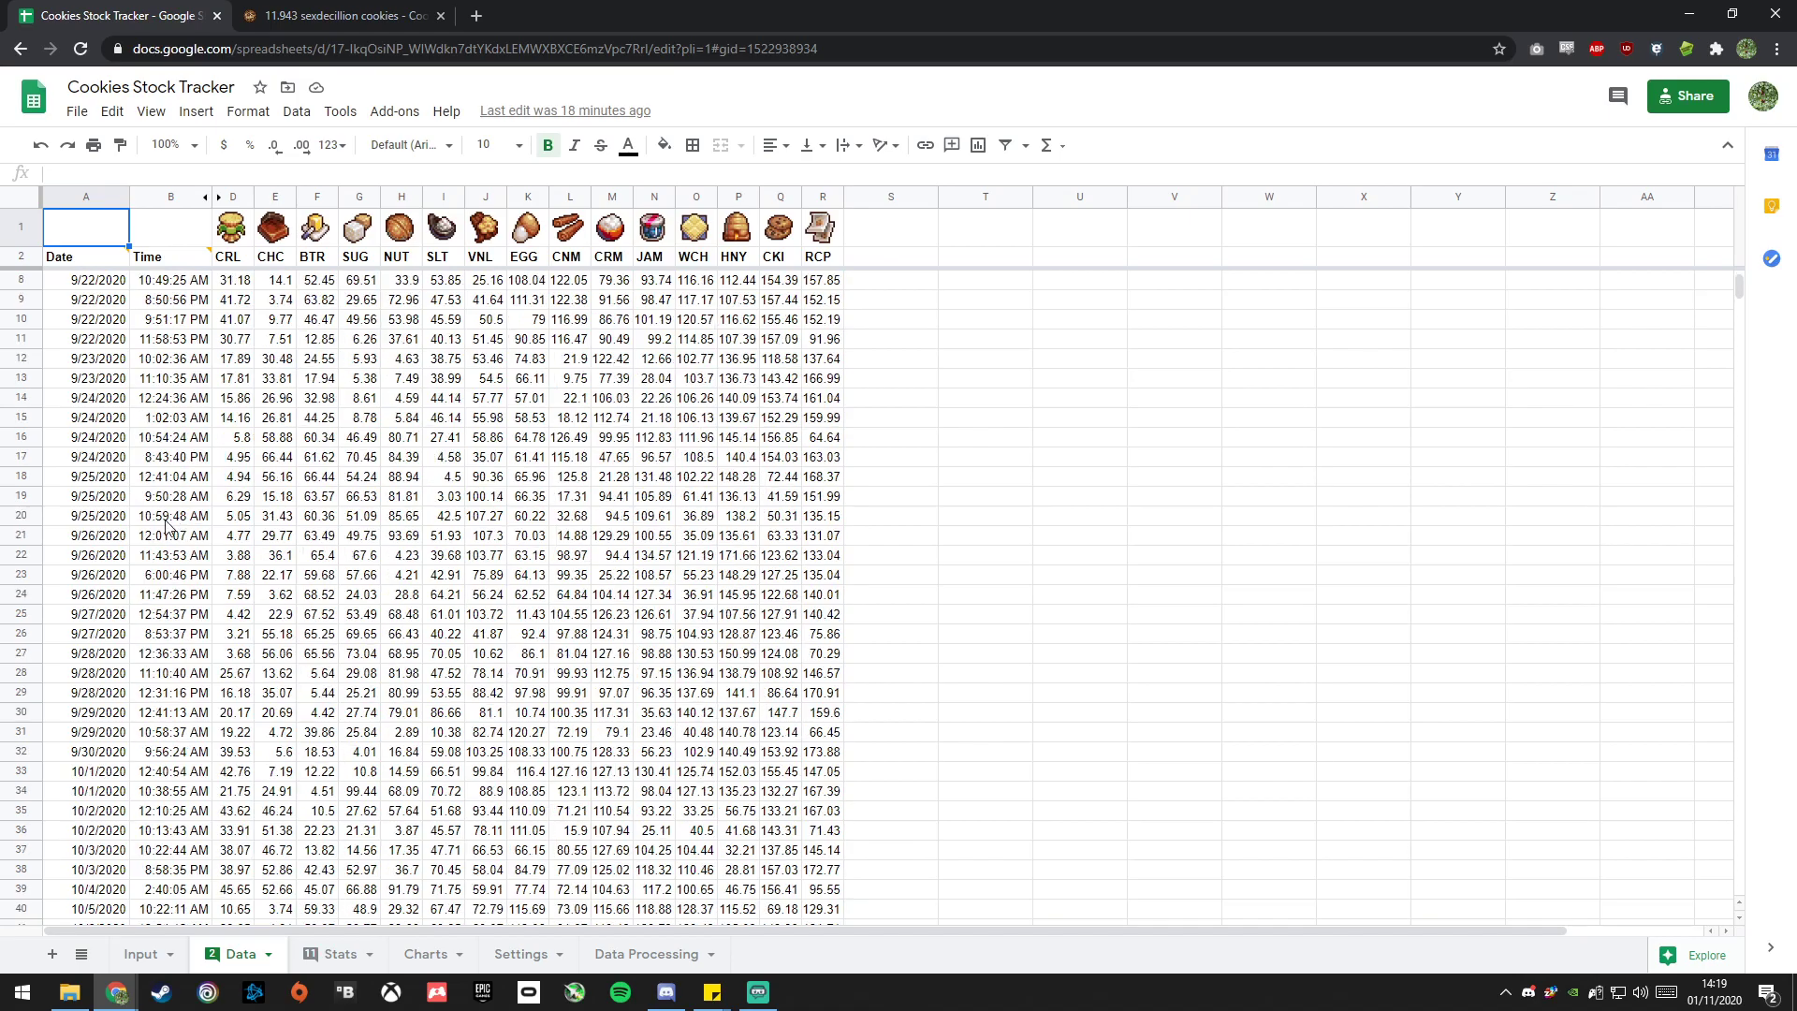
{"action": "scroll", "coordinate": [473, 456], "scroll_direction": "down", "scroll_amount": 13}
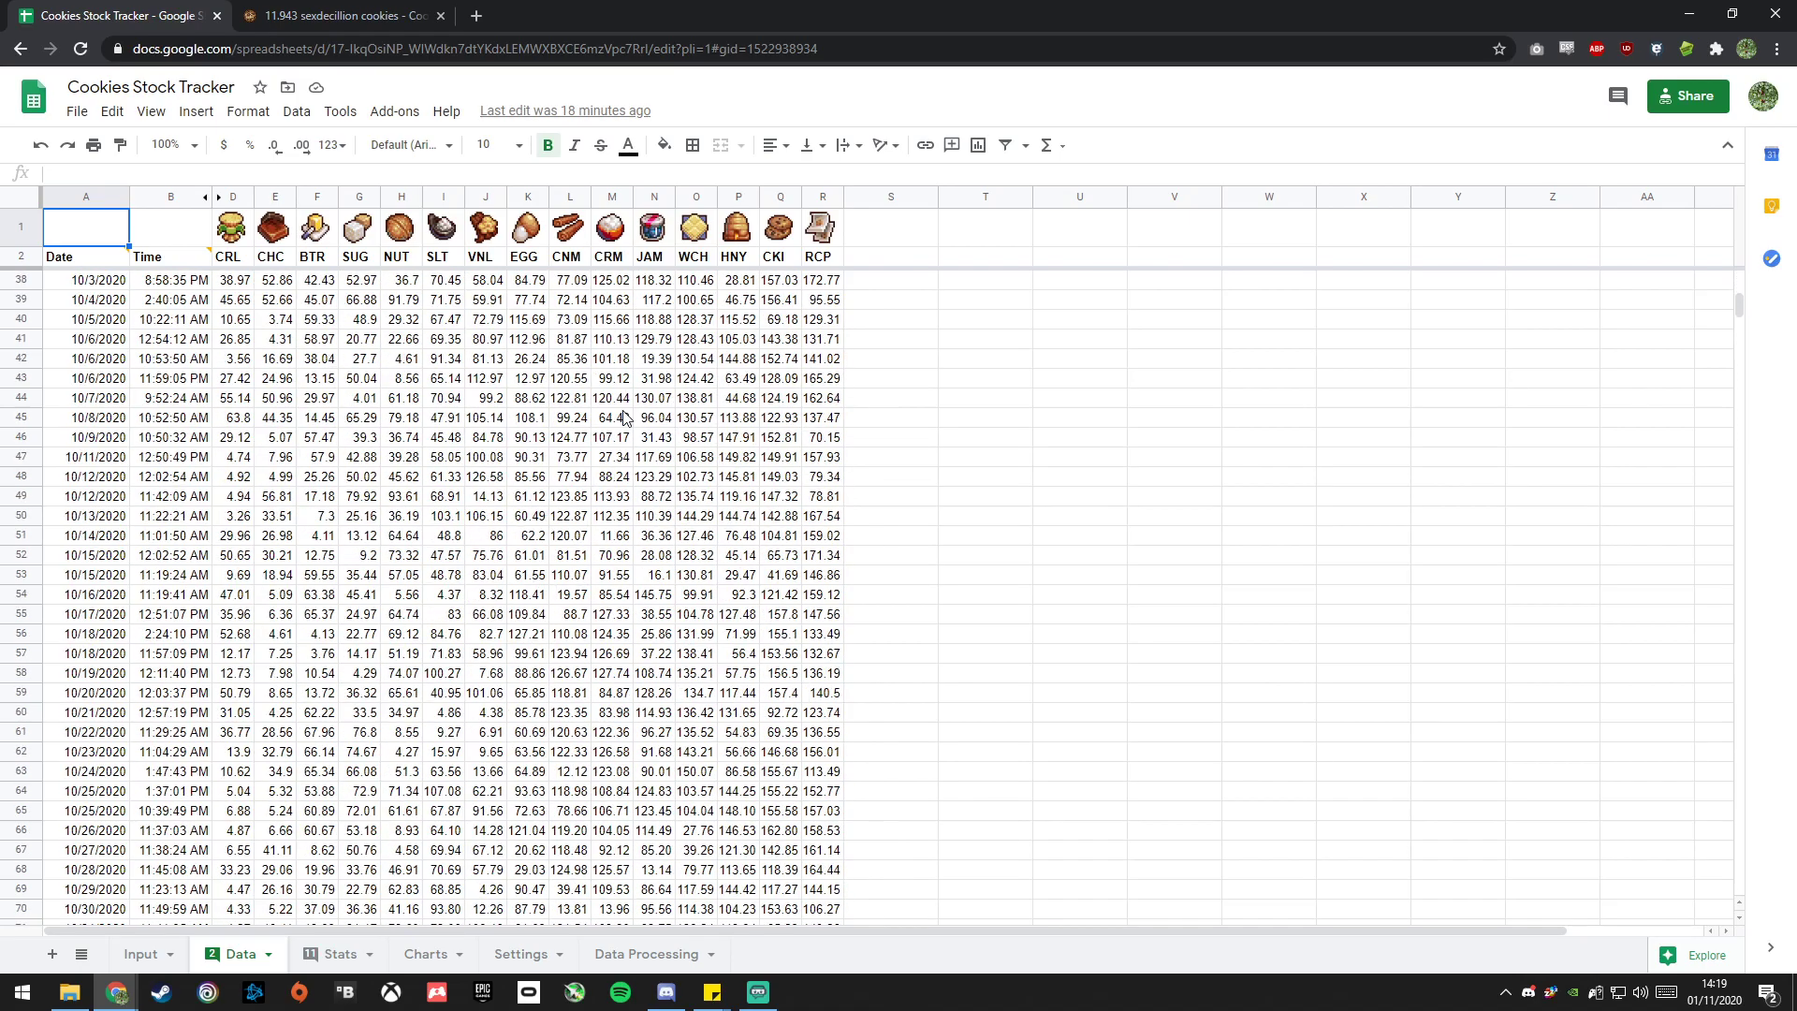
{"action": "scroll", "coordinate": [147, 453], "scroll_direction": "up", "scroll_amount": 14}
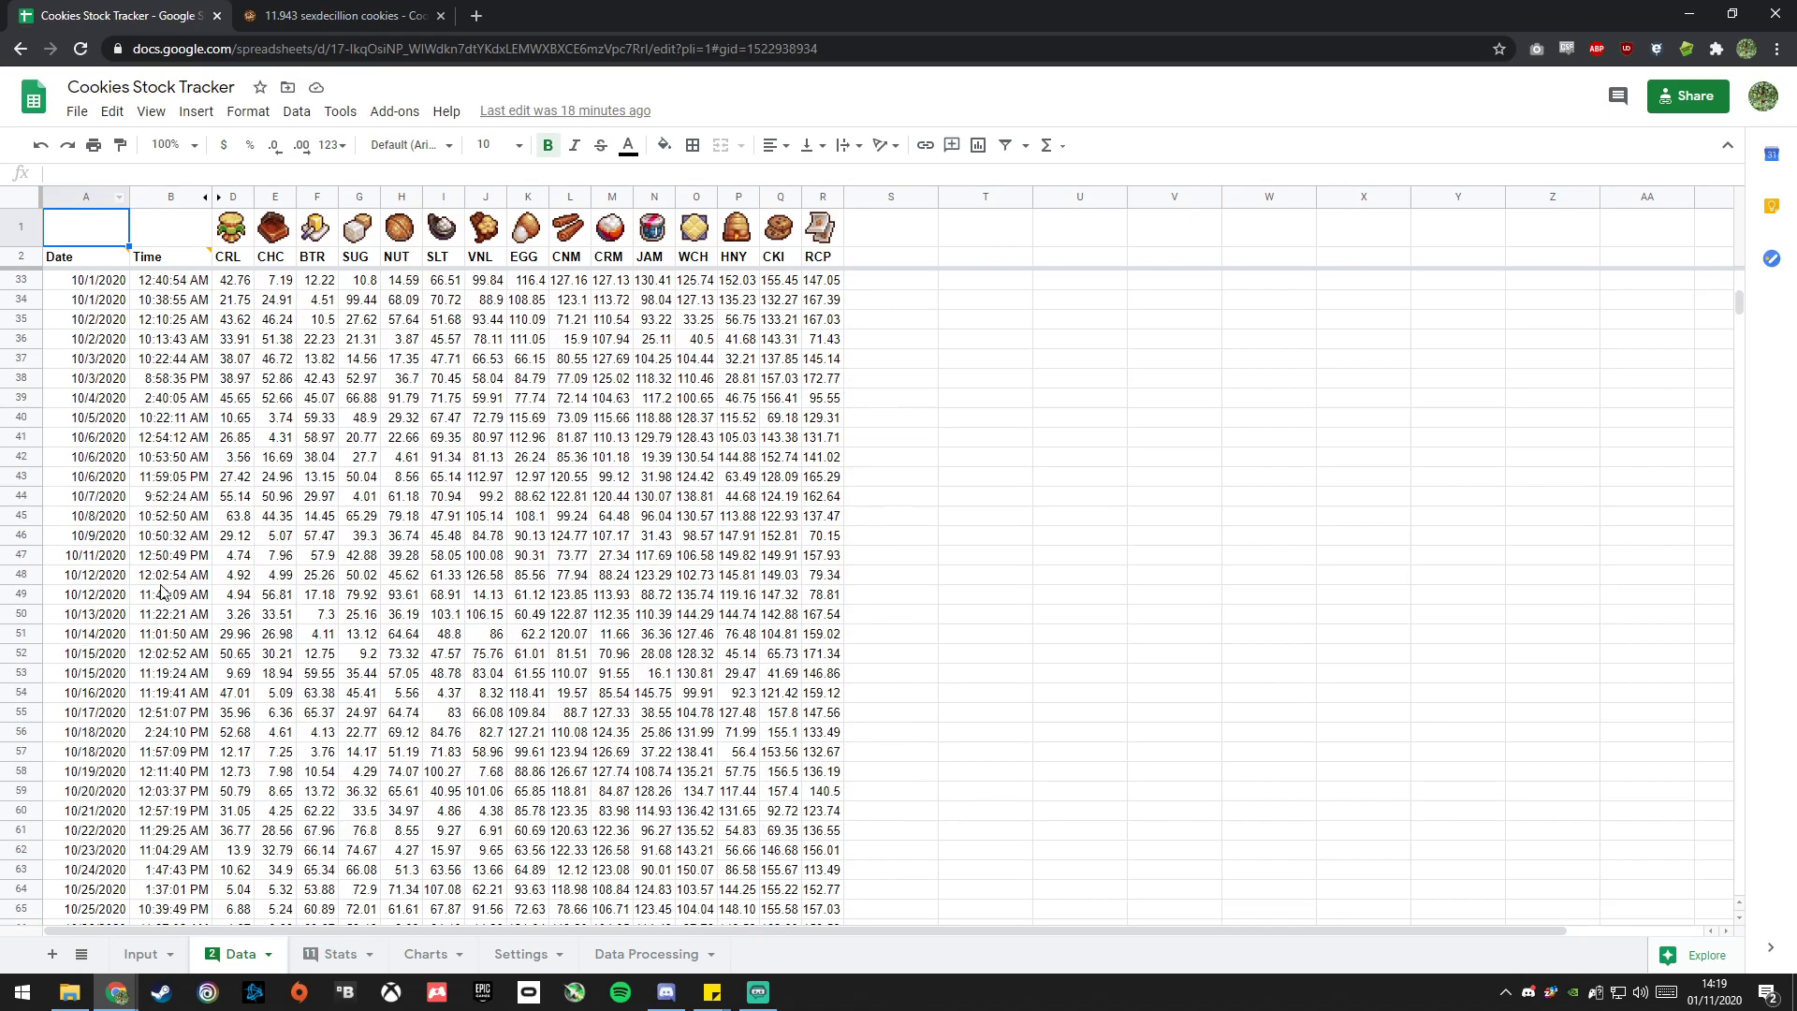
{"action": "scroll", "coordinate": [114, 384], "scroll_direction": "up", "scroll_amount": 2}
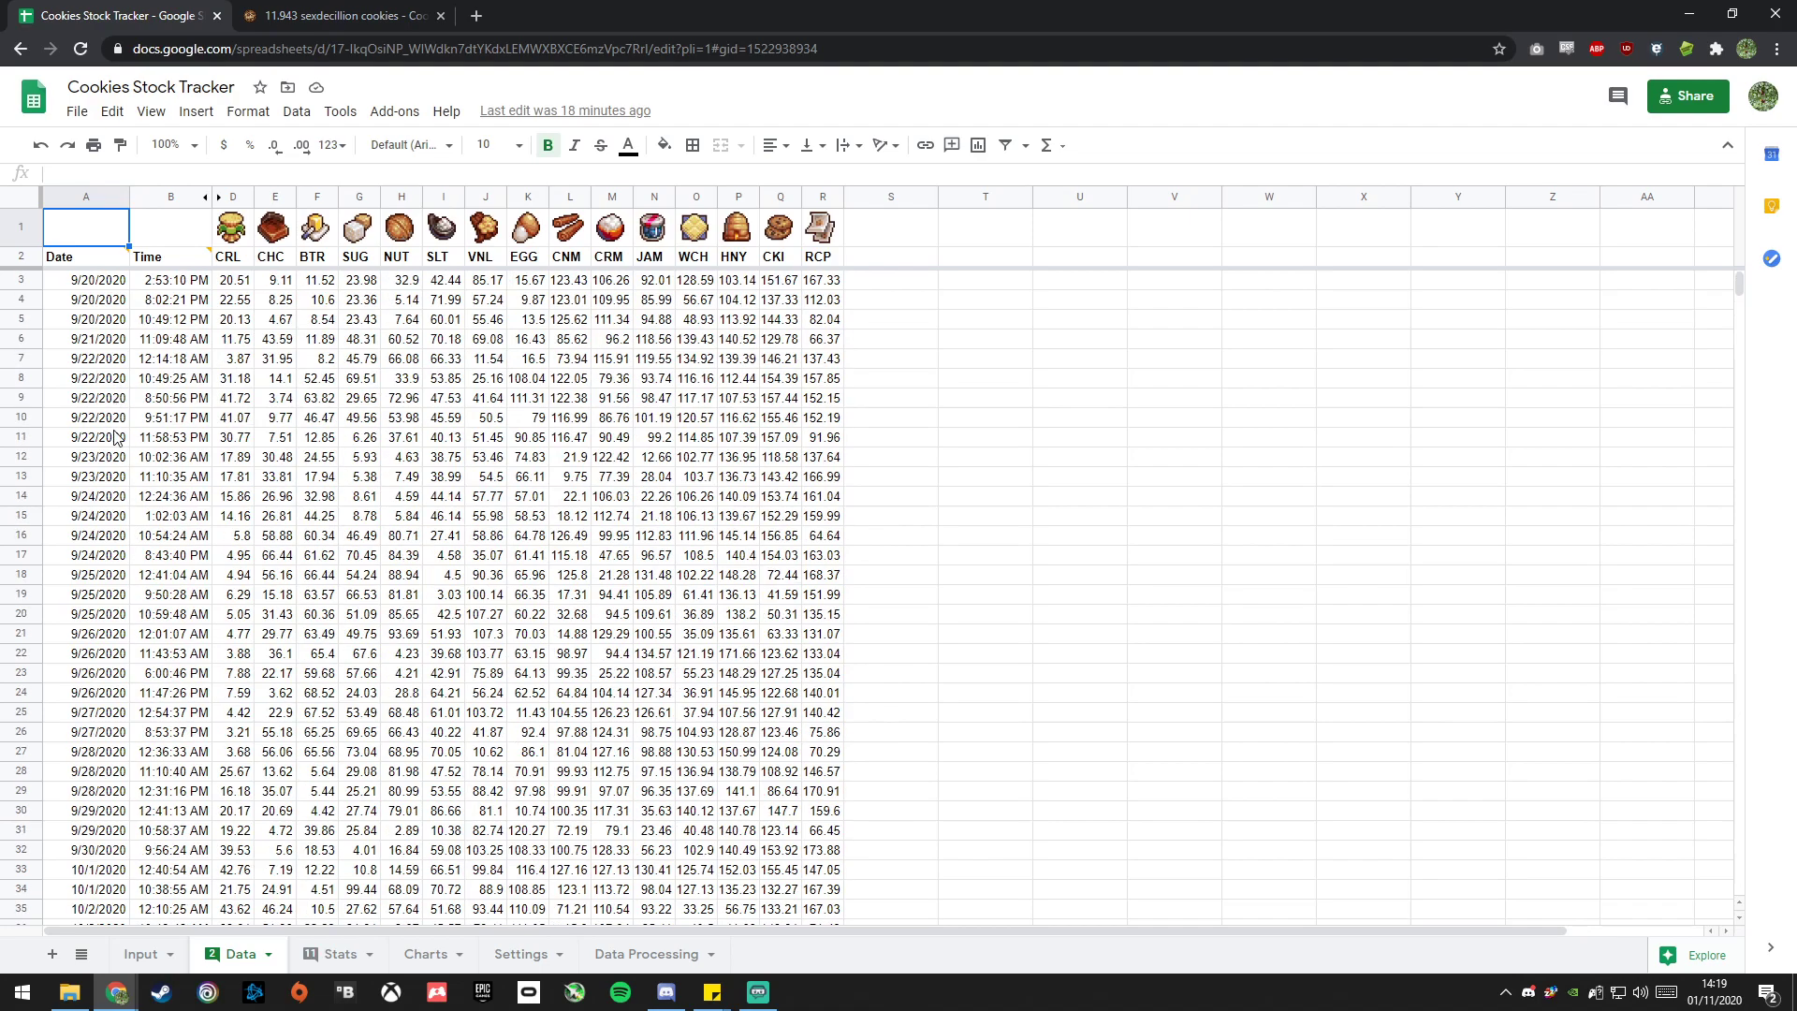
{"action": "left_click_drag", "start_coordinate": [99, 358], "coordinate": [98, 416]}
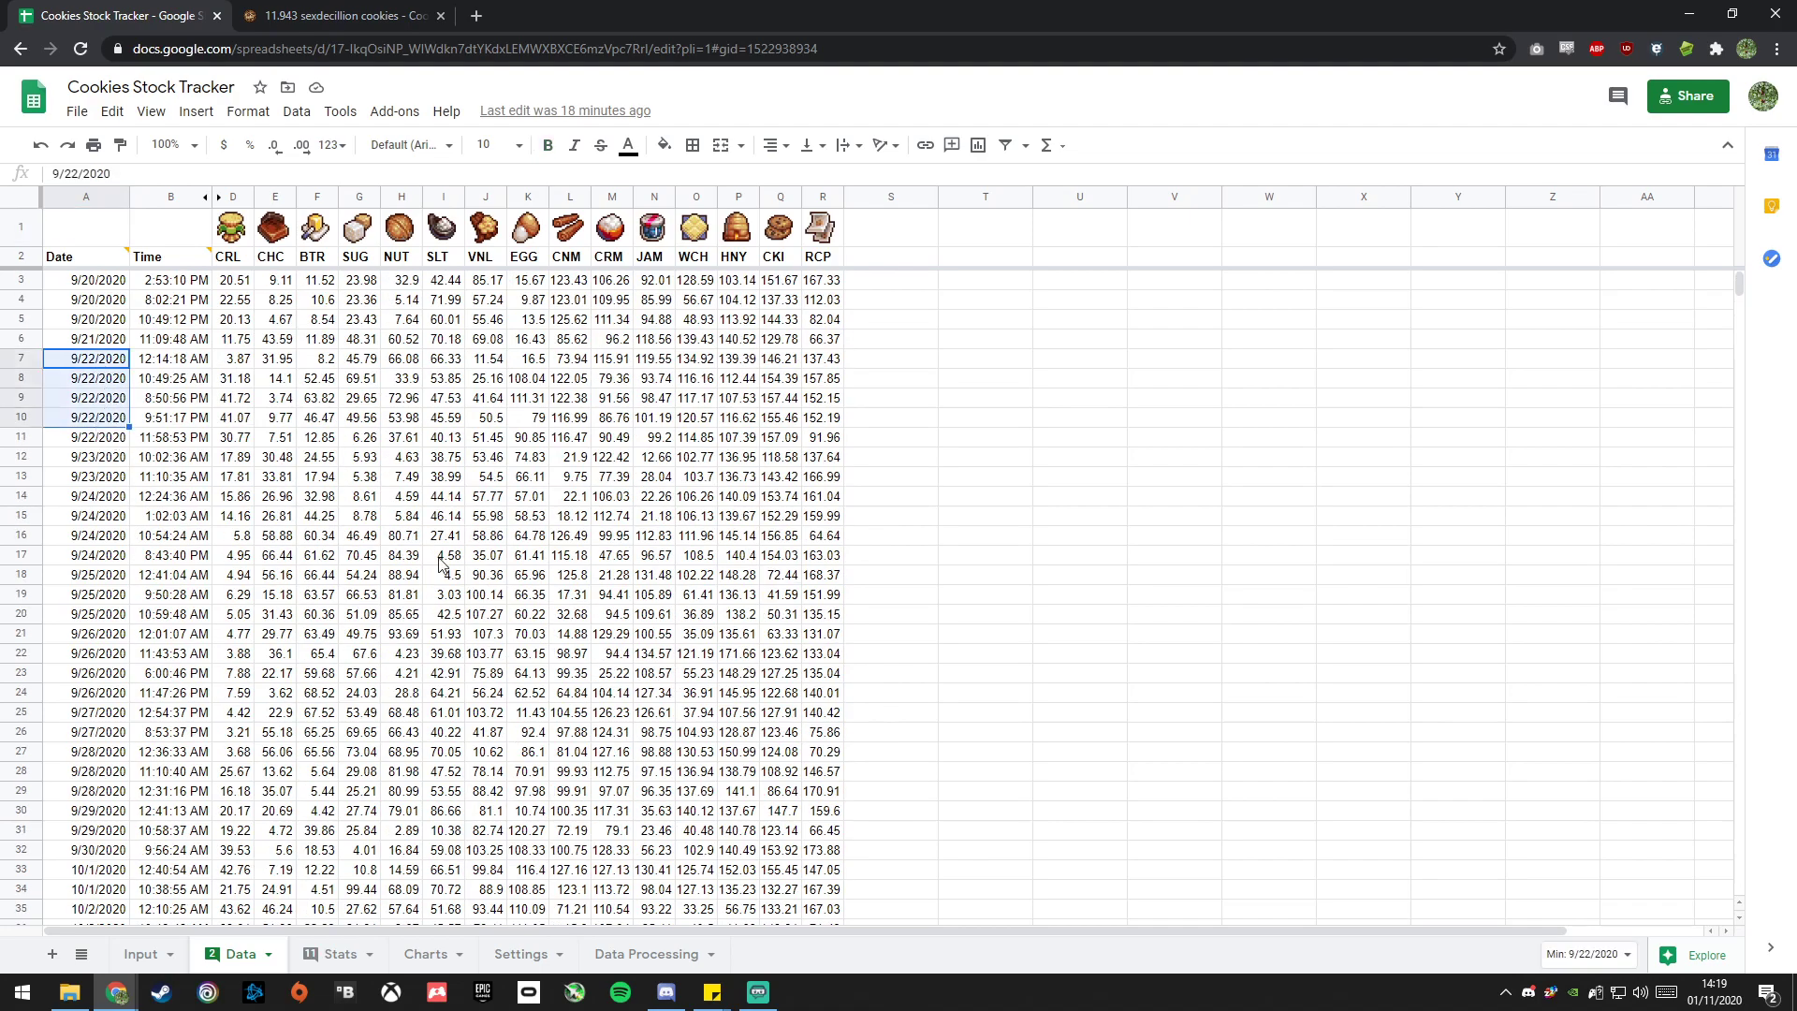
{"action": "scroll", "coordinate": [458, 637], "scroll_direction": "down", "scroll_amount": 6}
{"action": "scroll", "coordinate": [459, 636], "scroll_direction": "down", "scroll_amount": 13}
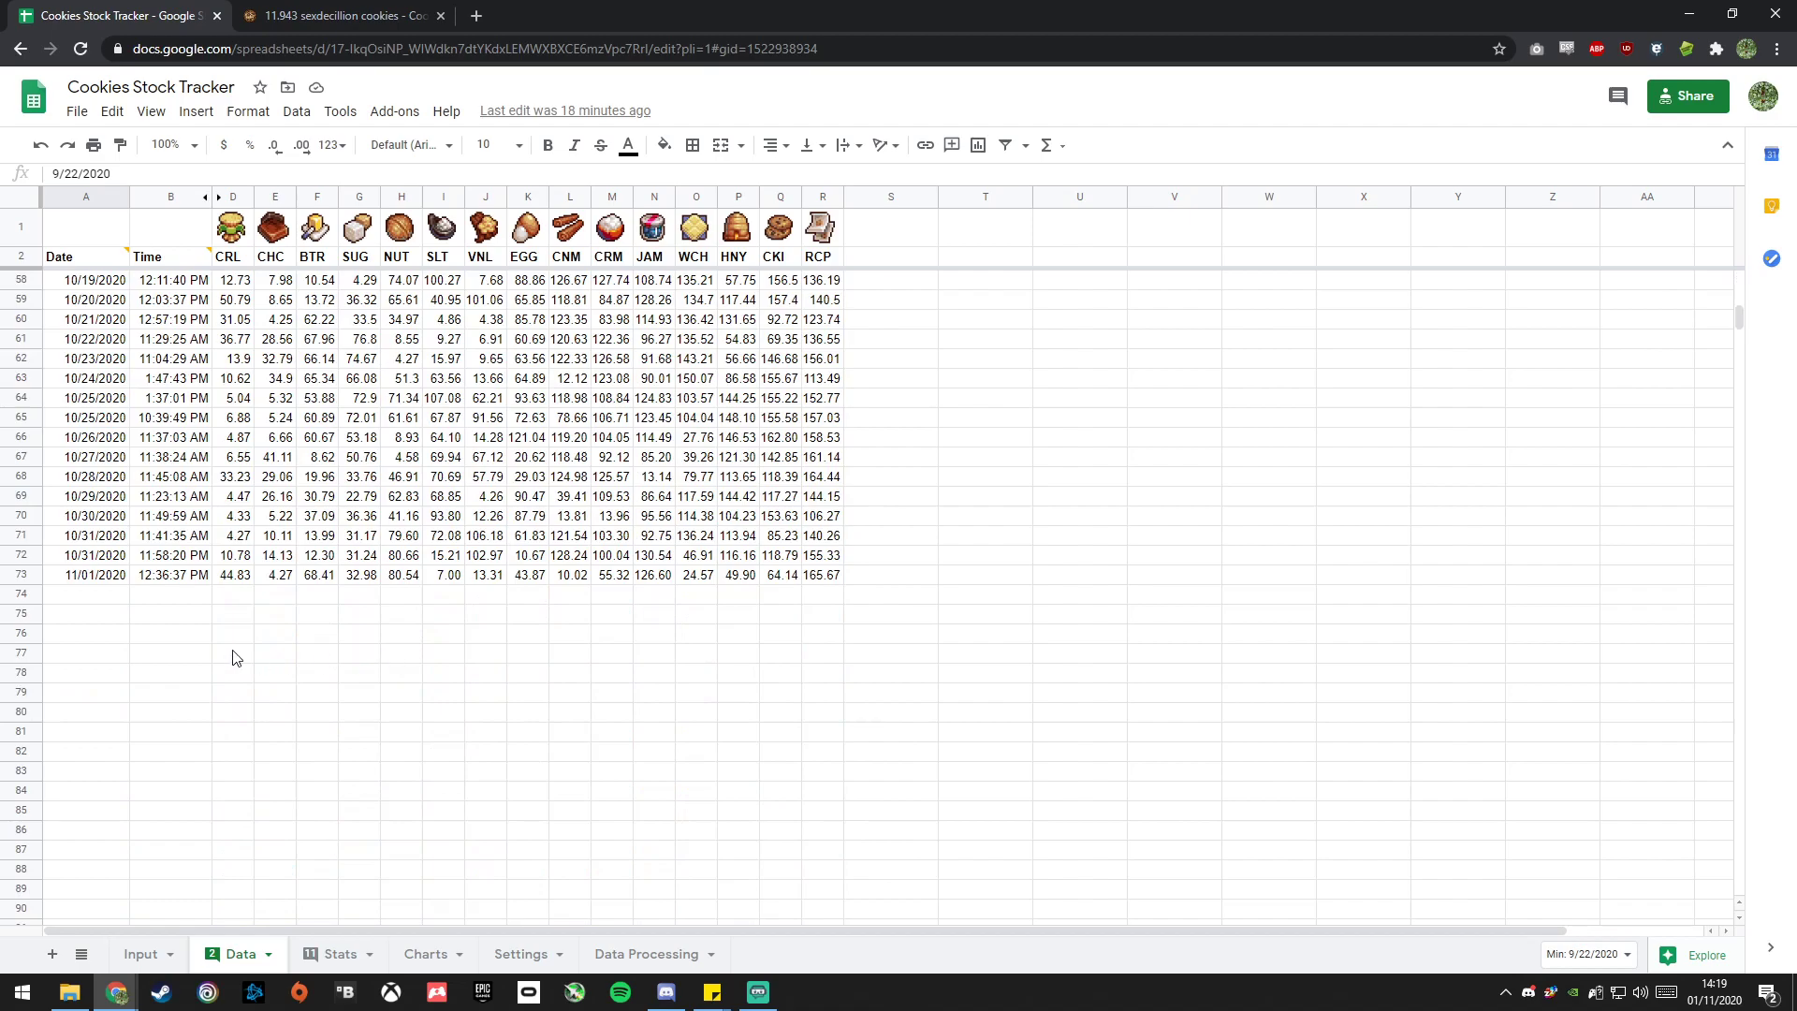
Check the Date and Time header notes and insert the current date and time in row 74 of the Data sheet.
{"action": "left_click", "coordinate": [110, 595]}
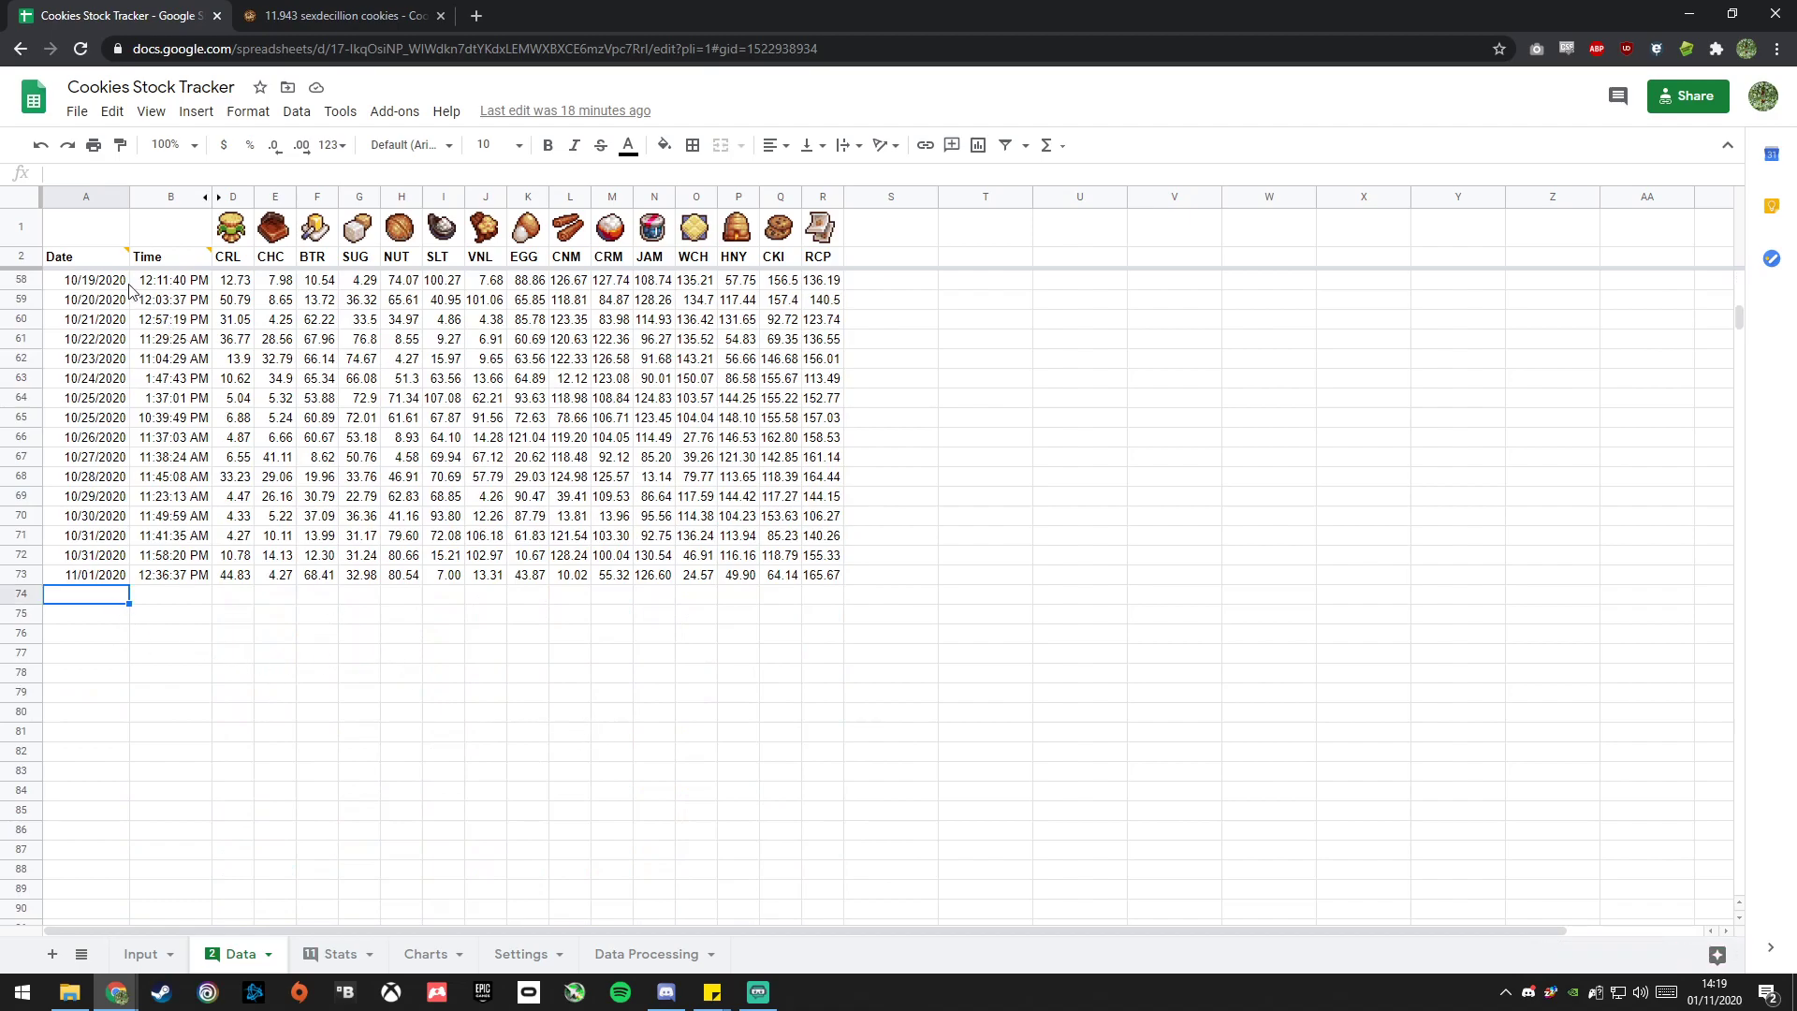
{"action": "mouse_move", "coordinate": [115, 262]}
{"action": "mouse_move", "coordinate": [191, 258]}
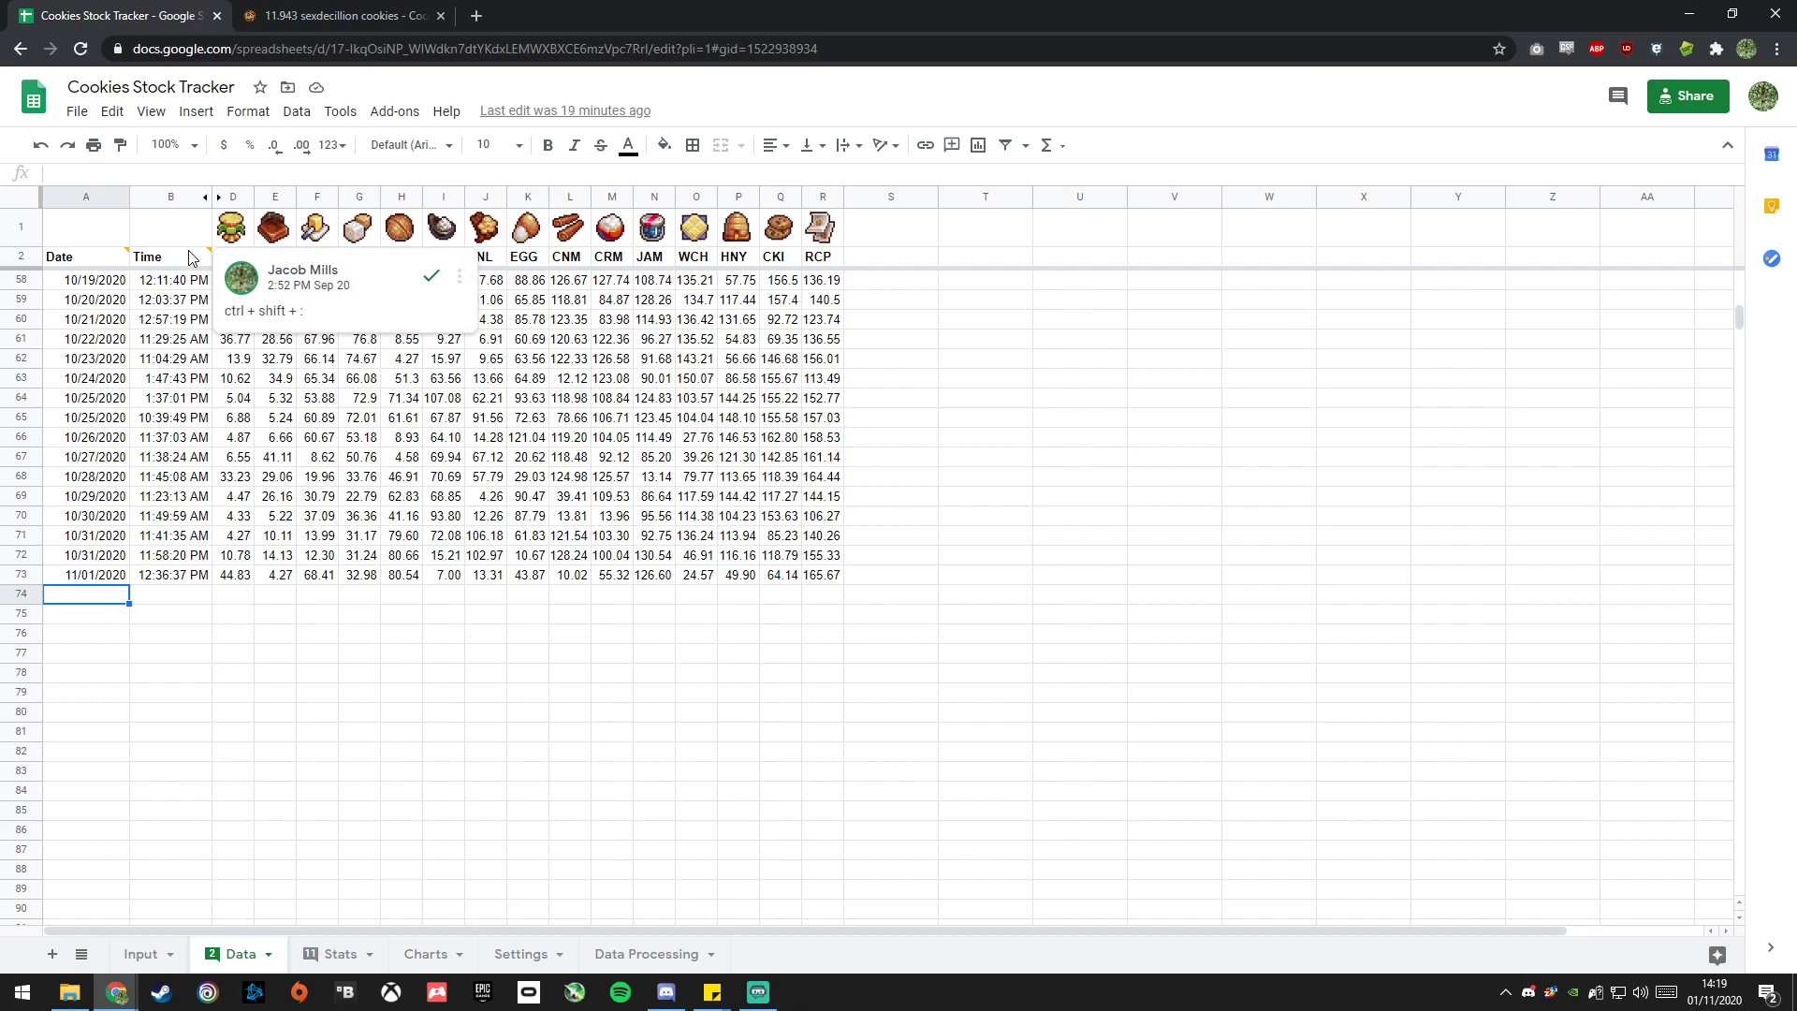
{"action": "key", "text": "ctrl+semicolon"}
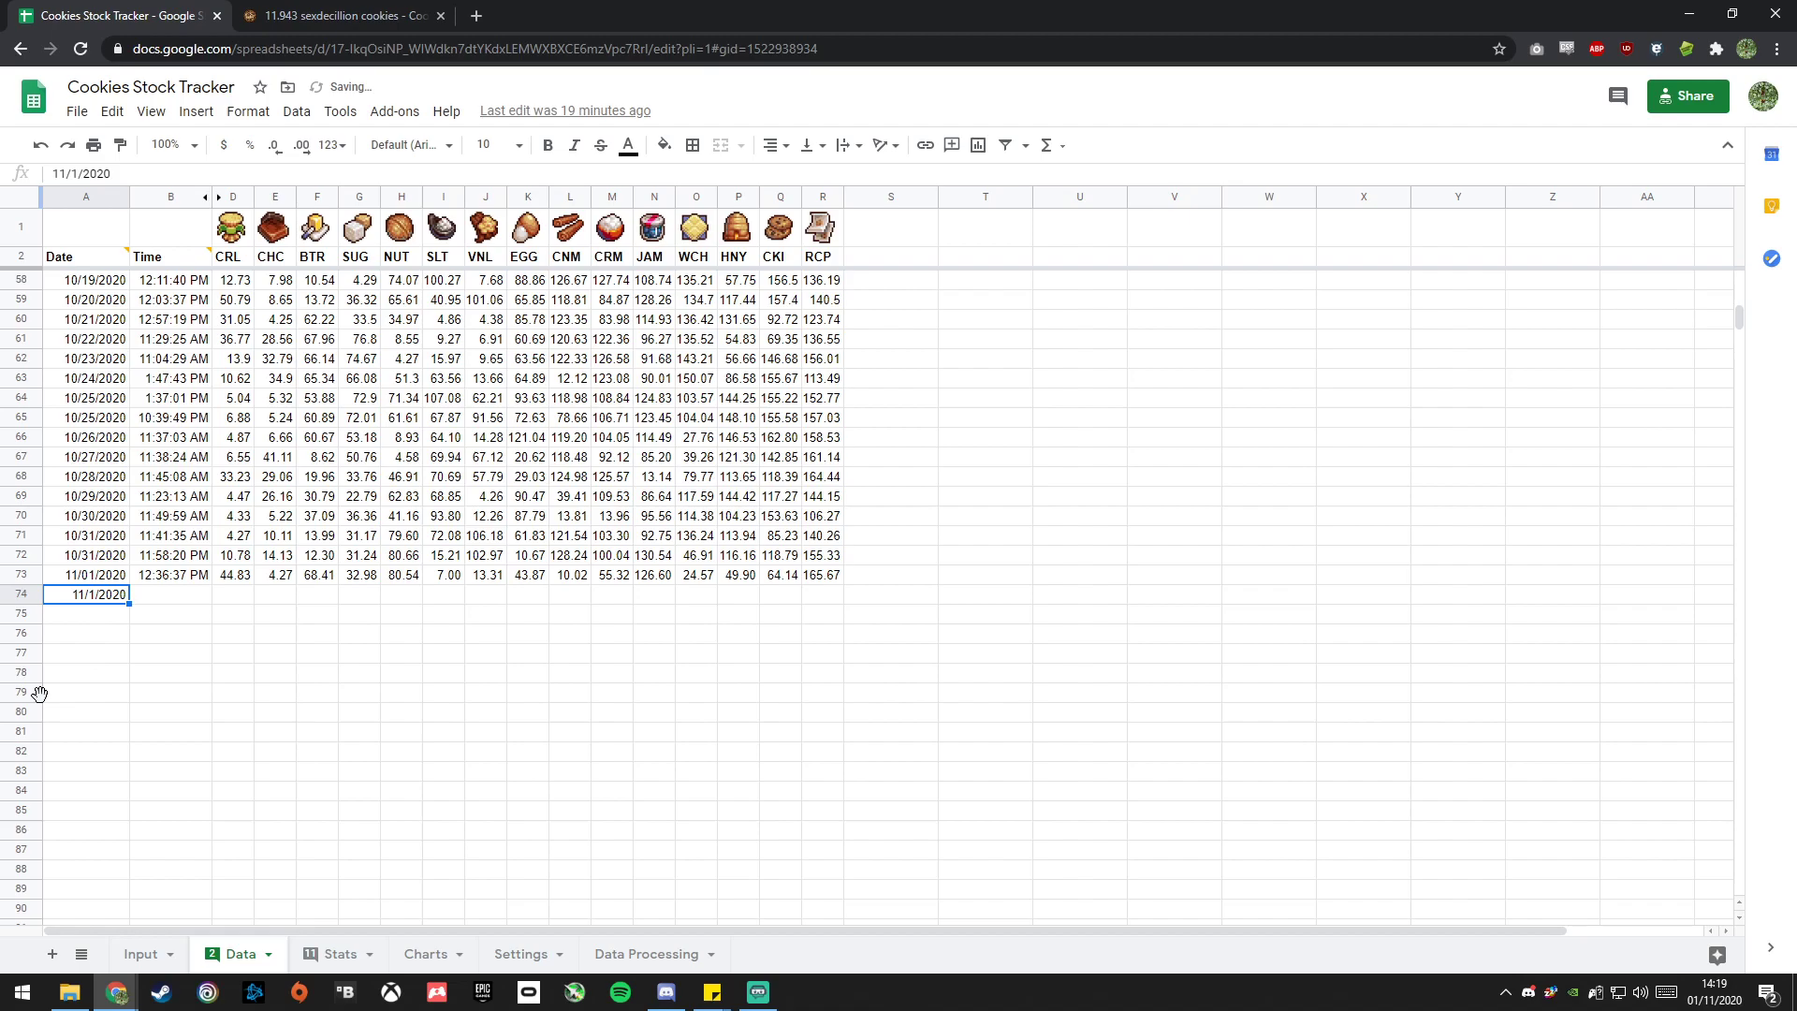
{"action": "key", "text": "Tab"}
{"action": "key", "text": "ctrl+shift+colon"}
{"action": "key", "text": "Tab"}
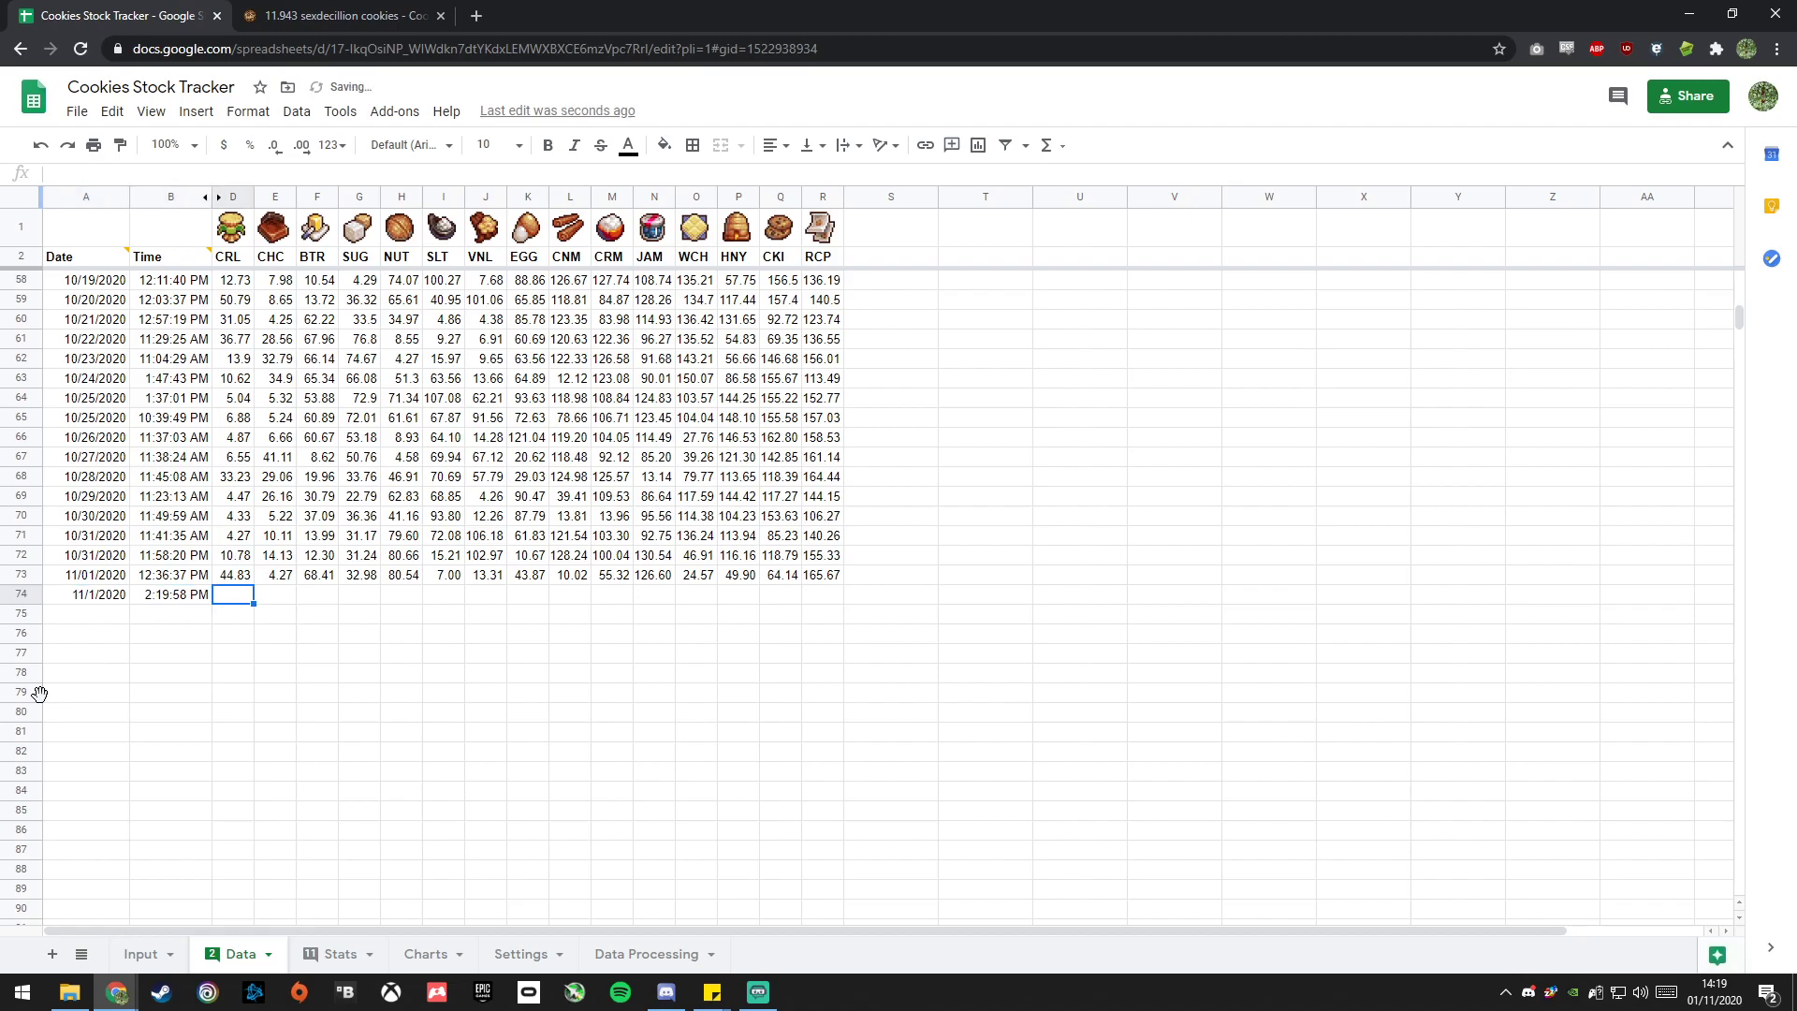
Separate Cookie Clicker into its own window and place it side by side with the tracker spreadsheet.
{"action": "left_click_drag", "start_coordinate": [379, 7], "coordinate": [841, 272]}
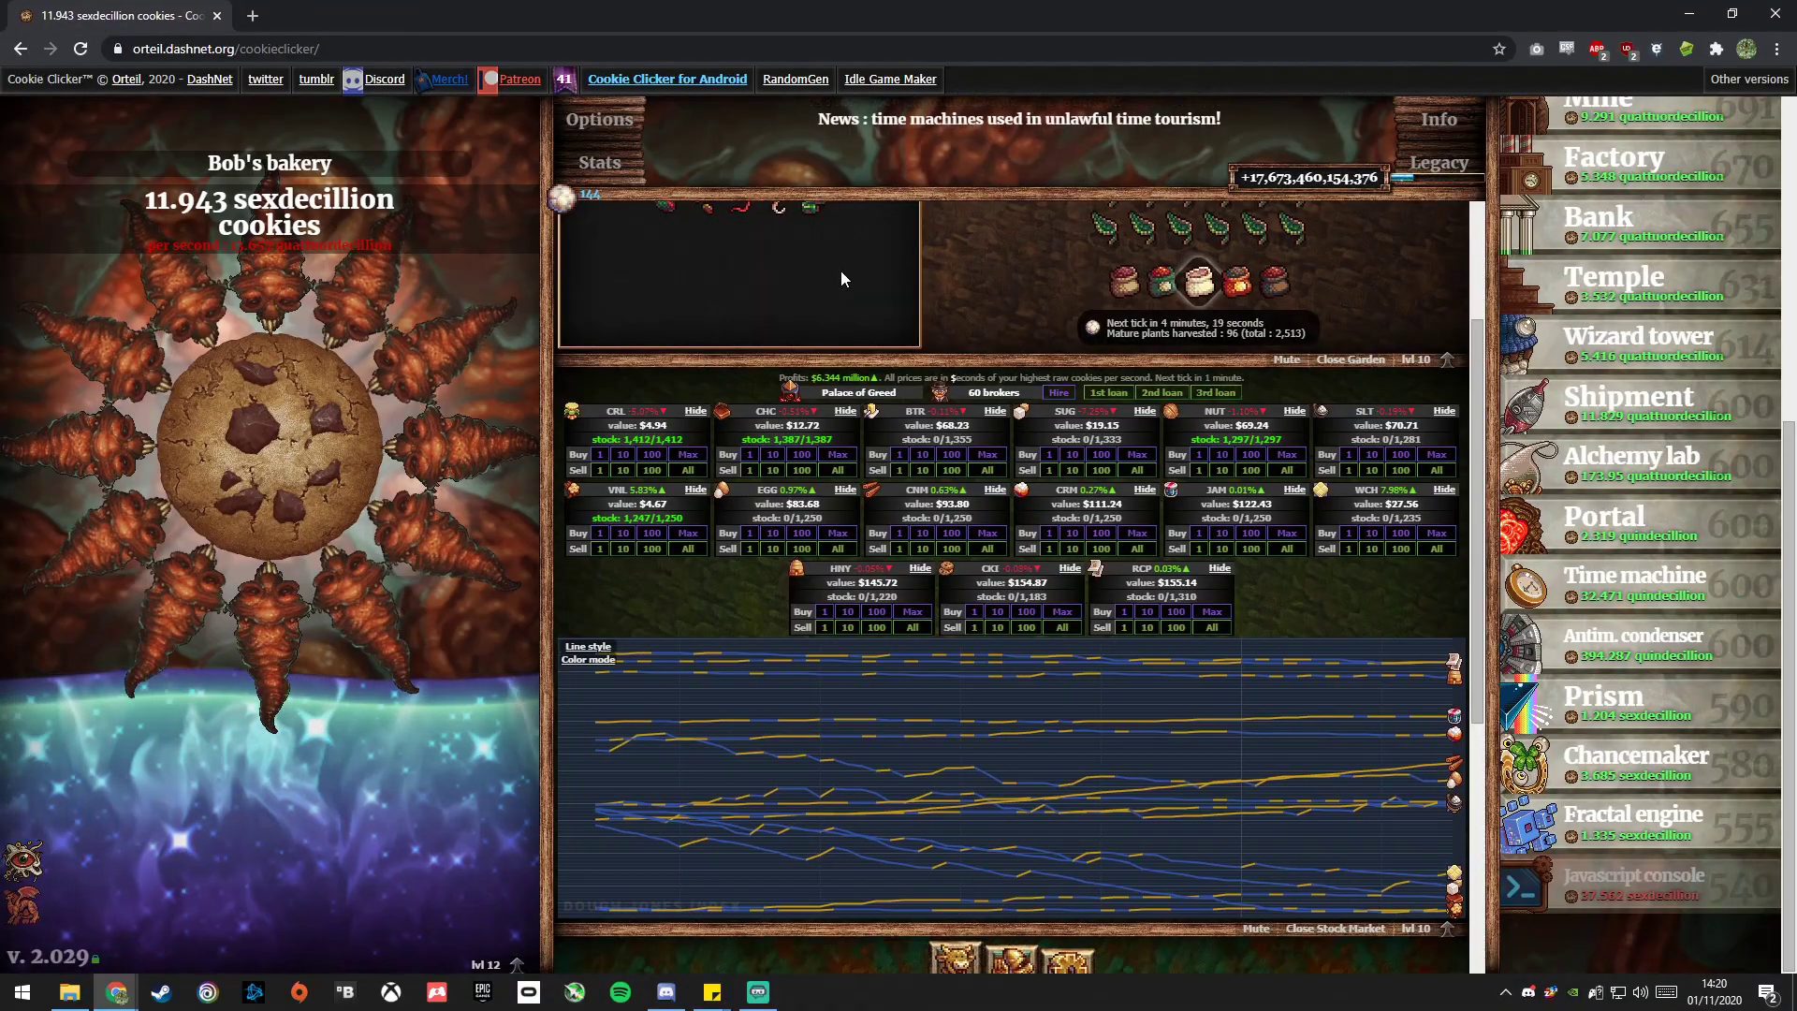
{"action": "key", "text": "super+Right"}
{"action": "left_click", "coordinate": [505, 460]}
{"action": "key", "text": "super+Left"}
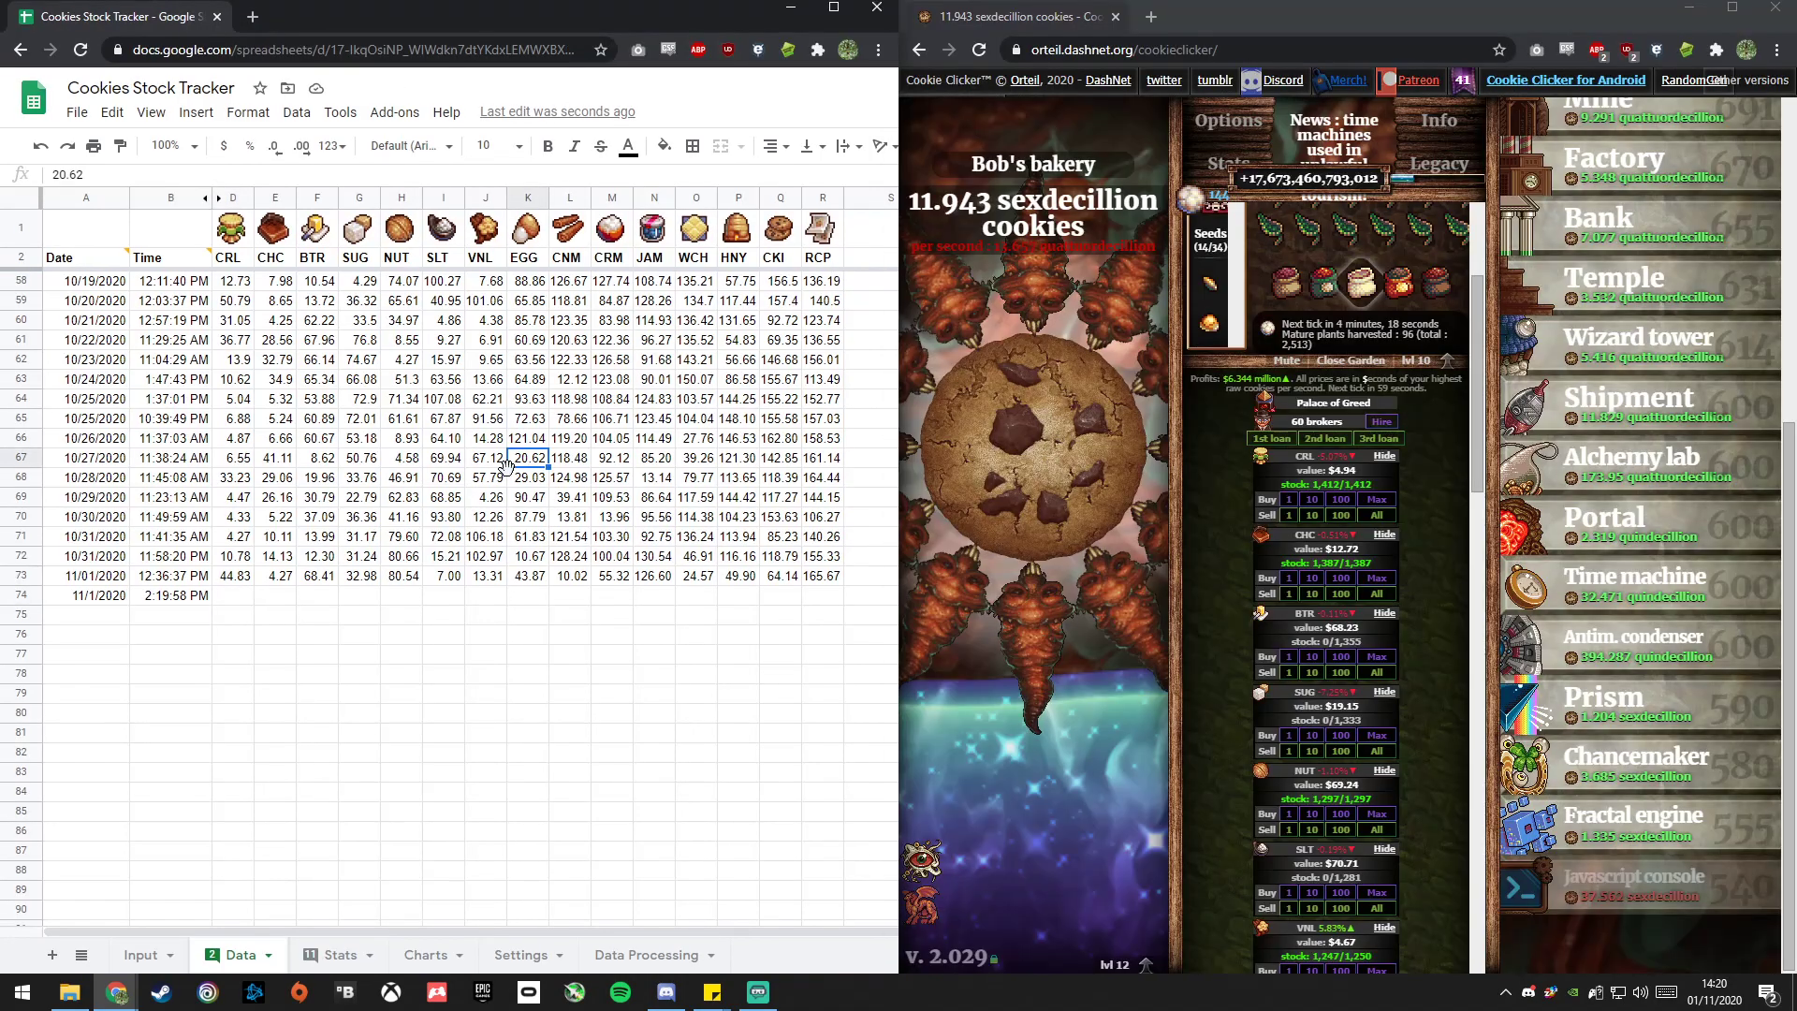
Record the prices 4.94 for CRL and 12.72 for CHC in row 74.
{"action": "left_click", "coordinate": [227, 581]}
{"action": "left_click", "coordinate": [233, 595]}
{"action": "type", "text": "4"}
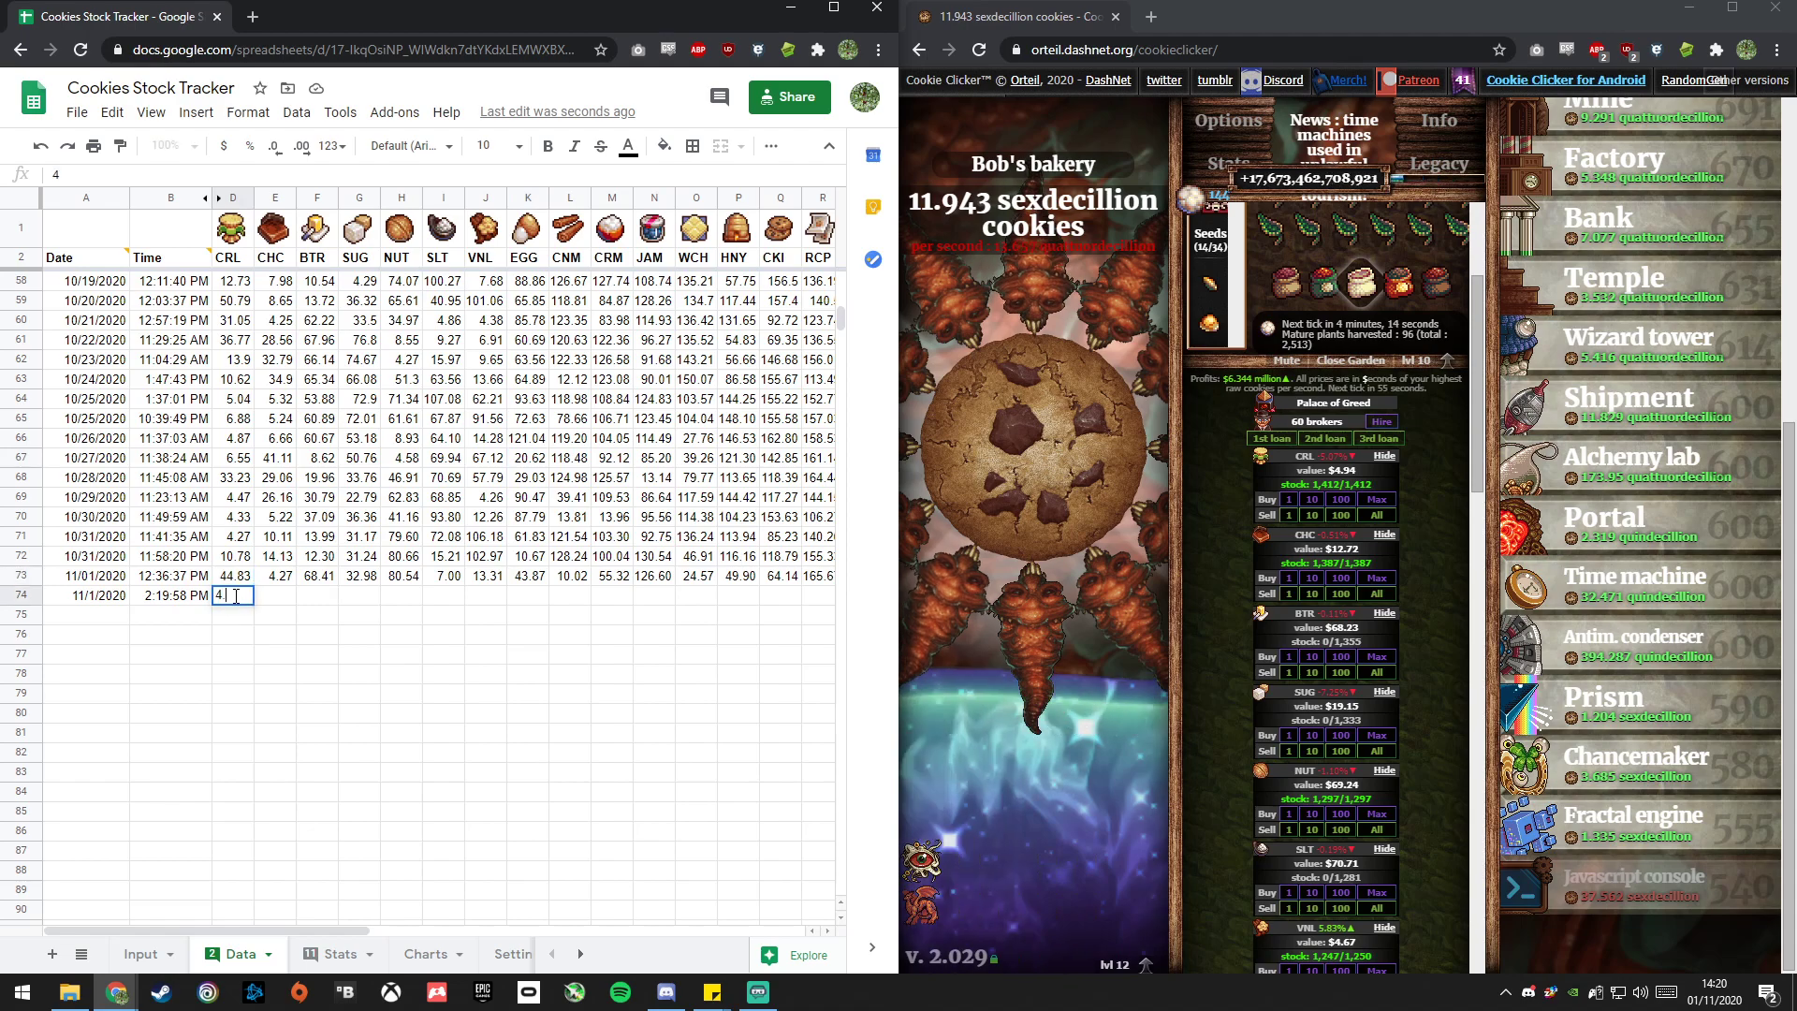
{"action": "type", "text": ".94"}
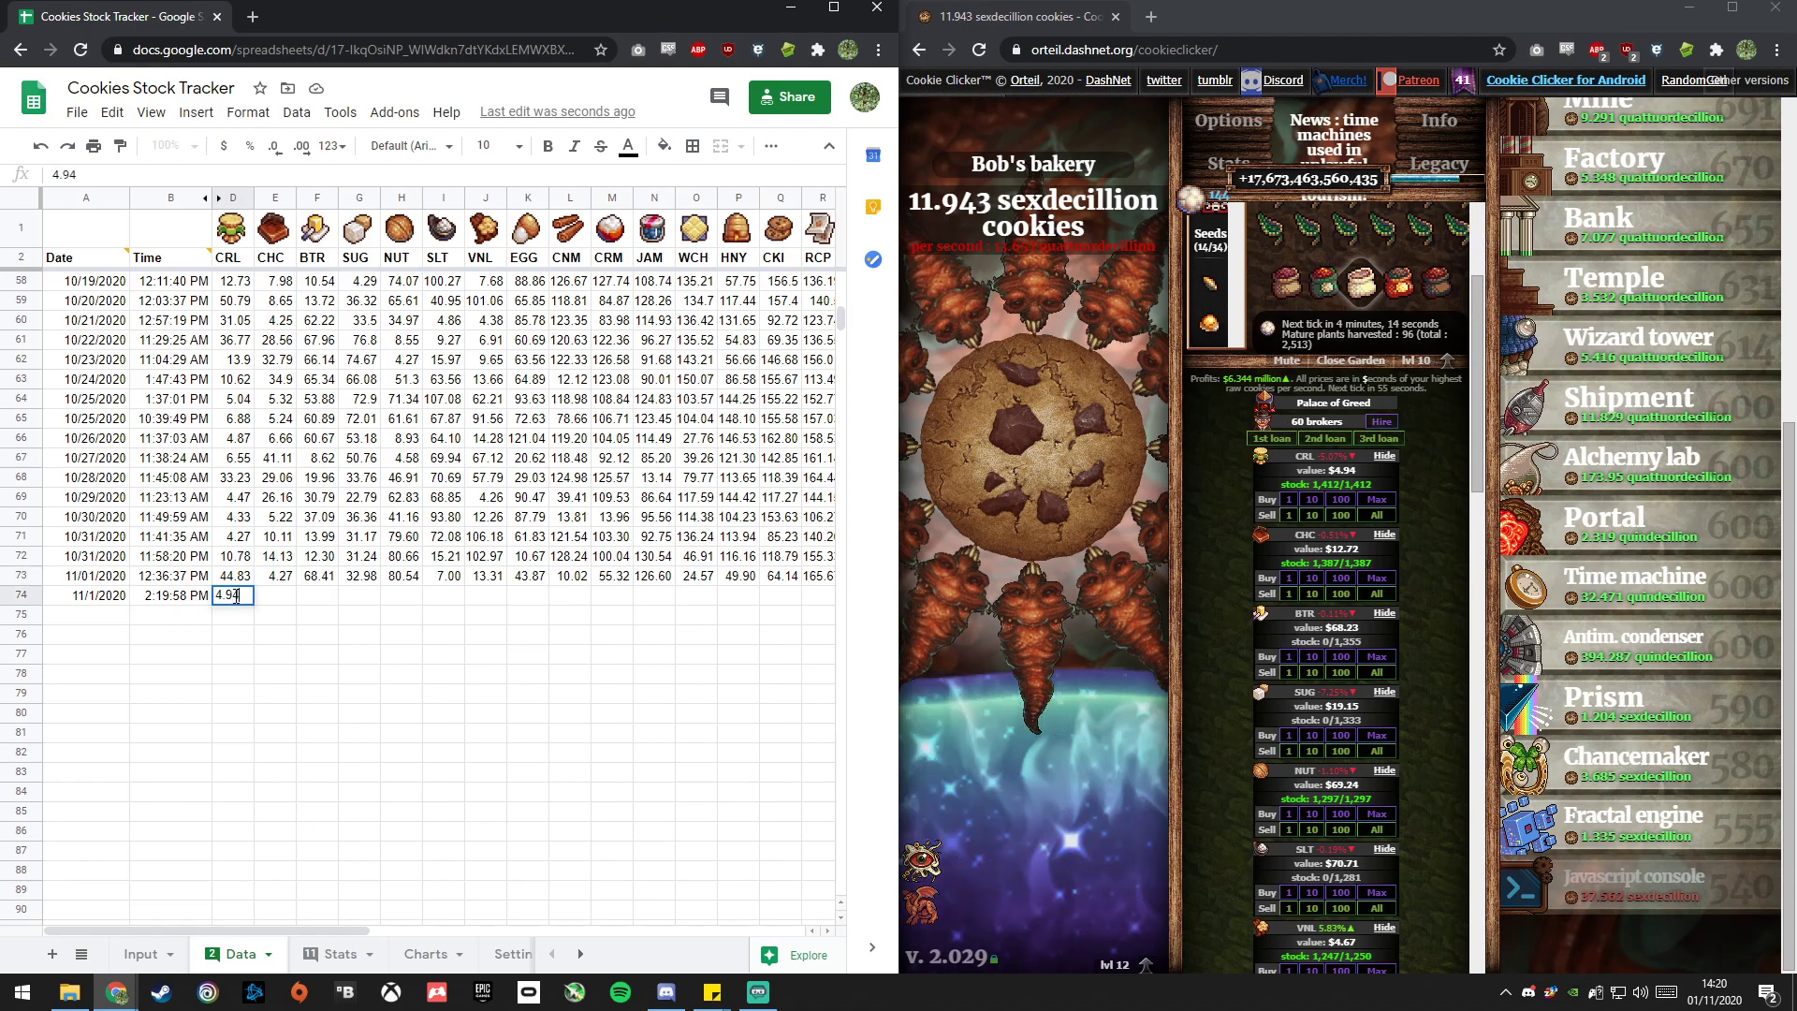
{"action": "key", "text": "Tab"}
{"action": "type", "text": "12.72"}
{"action": "key", "text": "Tab"}
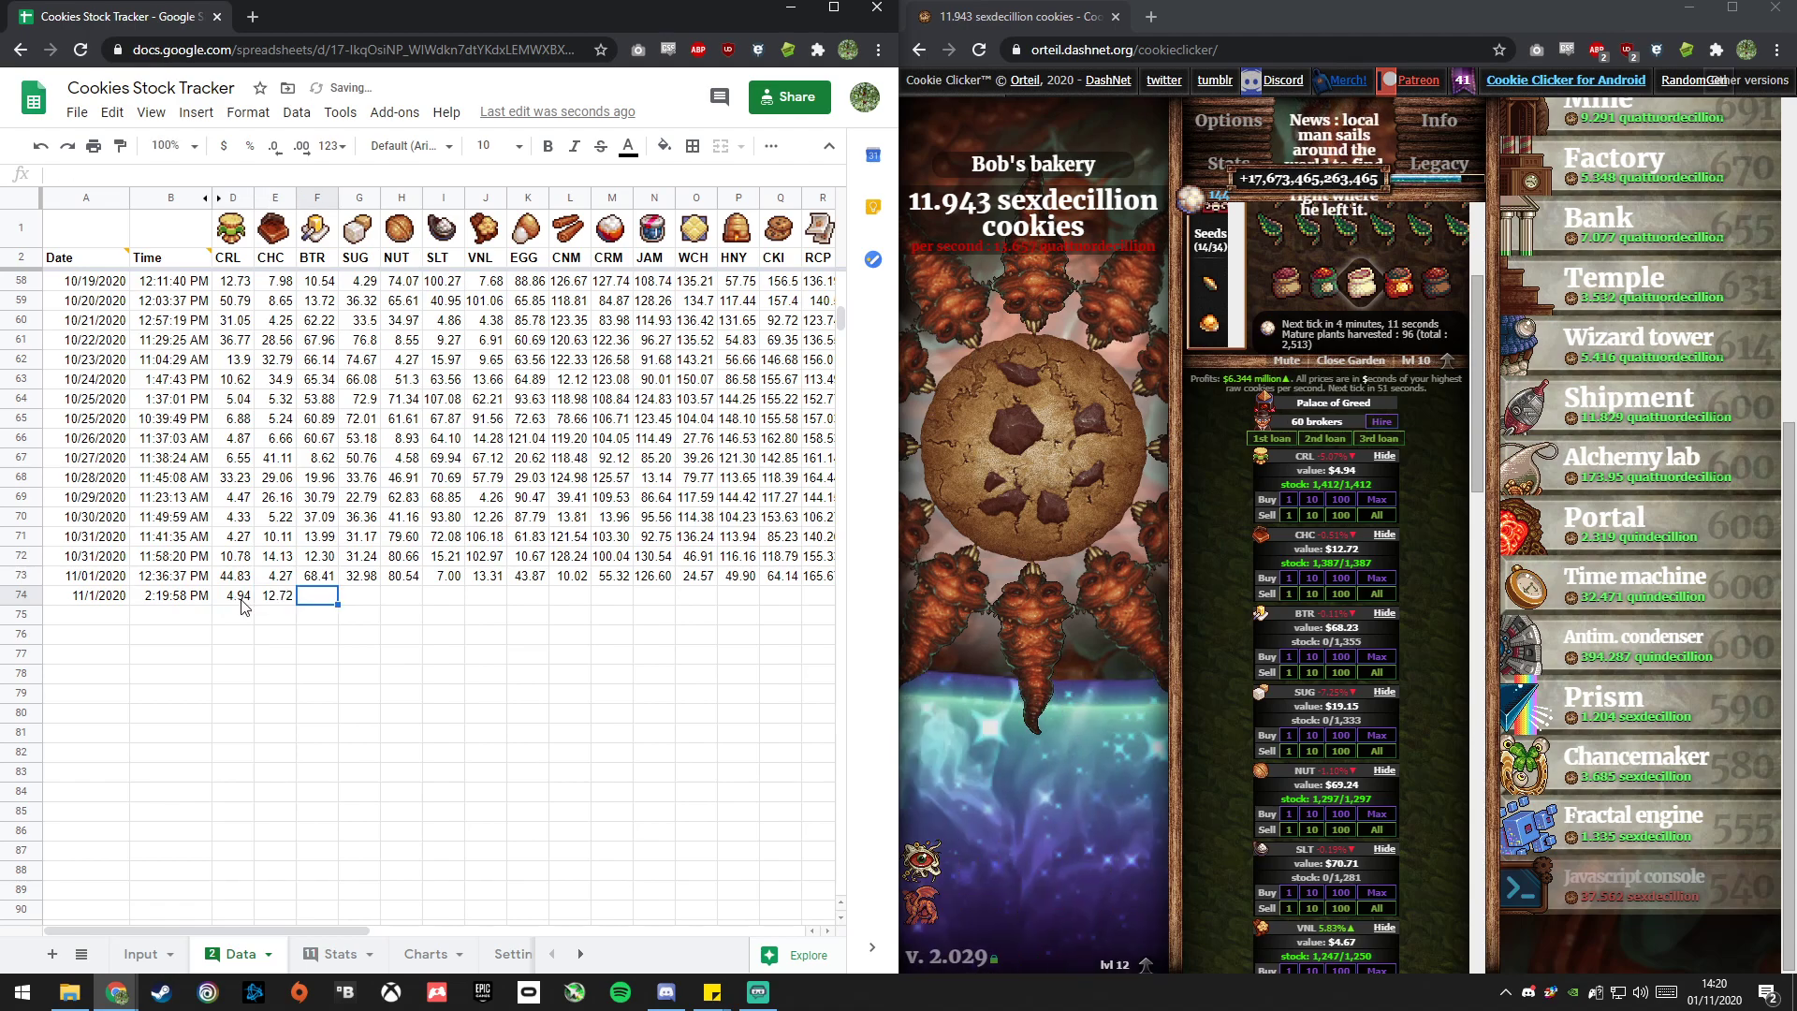
Clear the date, time and price entries from row 74.
{"action": "key", "text": "shift+Left"}
{"action": "key", "text": "shift+Left"}
{"action": "key", "text": "shift+Left"}
{"action": "key", "text": "shift+Left"}
{"action": "key", "text": "Delete"}
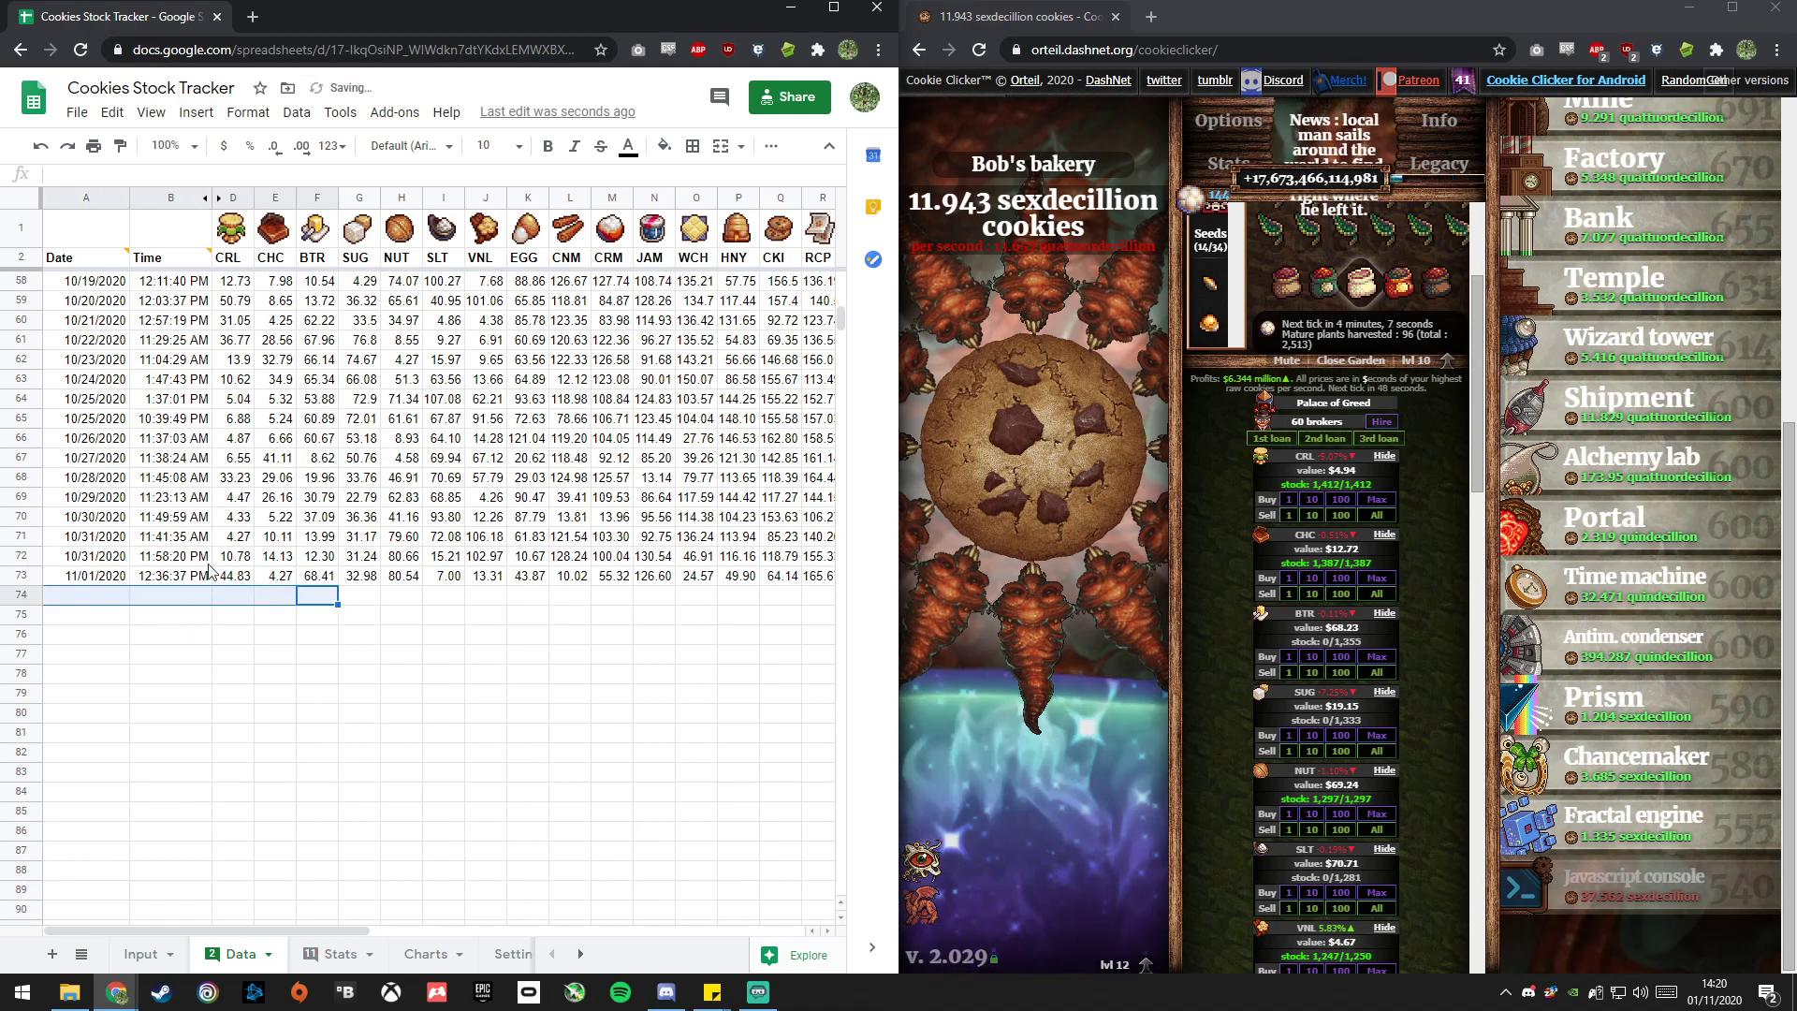
Maximize the tracker spreadsheet and examine the newest 11/01/2020 record and the CRL and CHC price columns.
{"action": "double_click", "coordinate": [682, 11]}
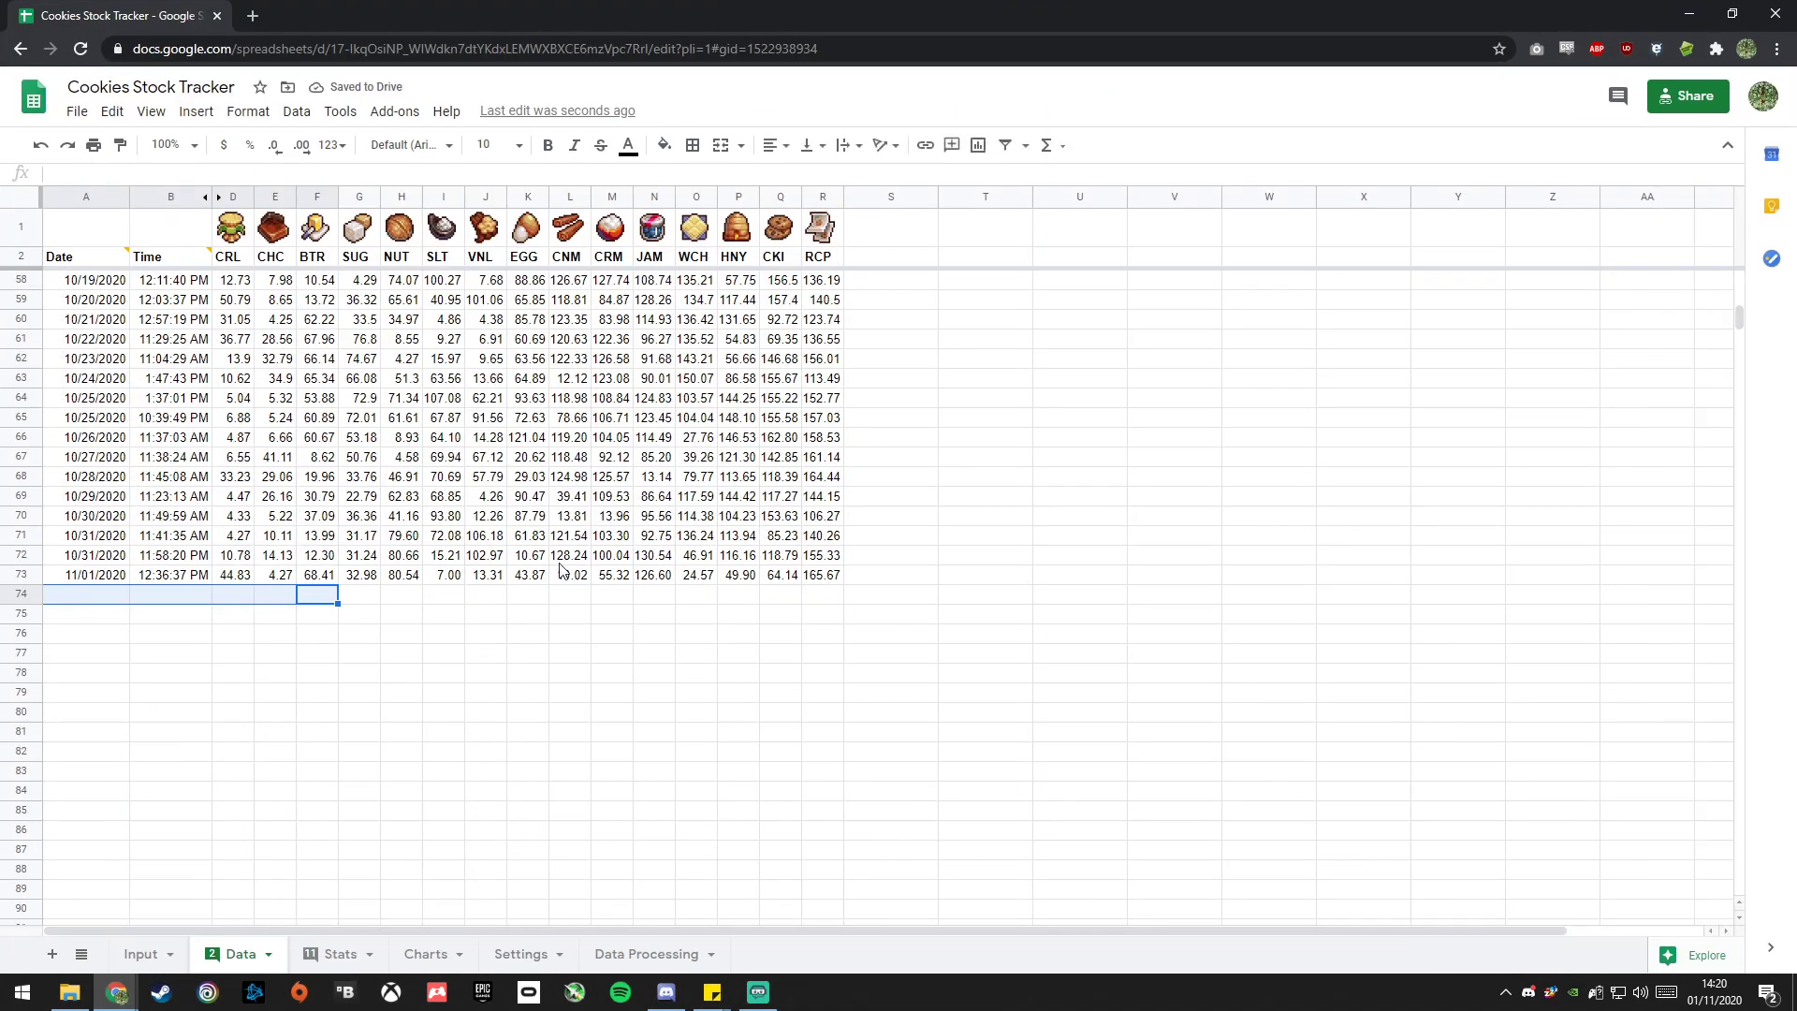
{"action": "left_click", "coordinate": [415, 597]}
{"action": "left_click_drag", "start_coordinate": [93, 575], "coordinate": [802, 589]}
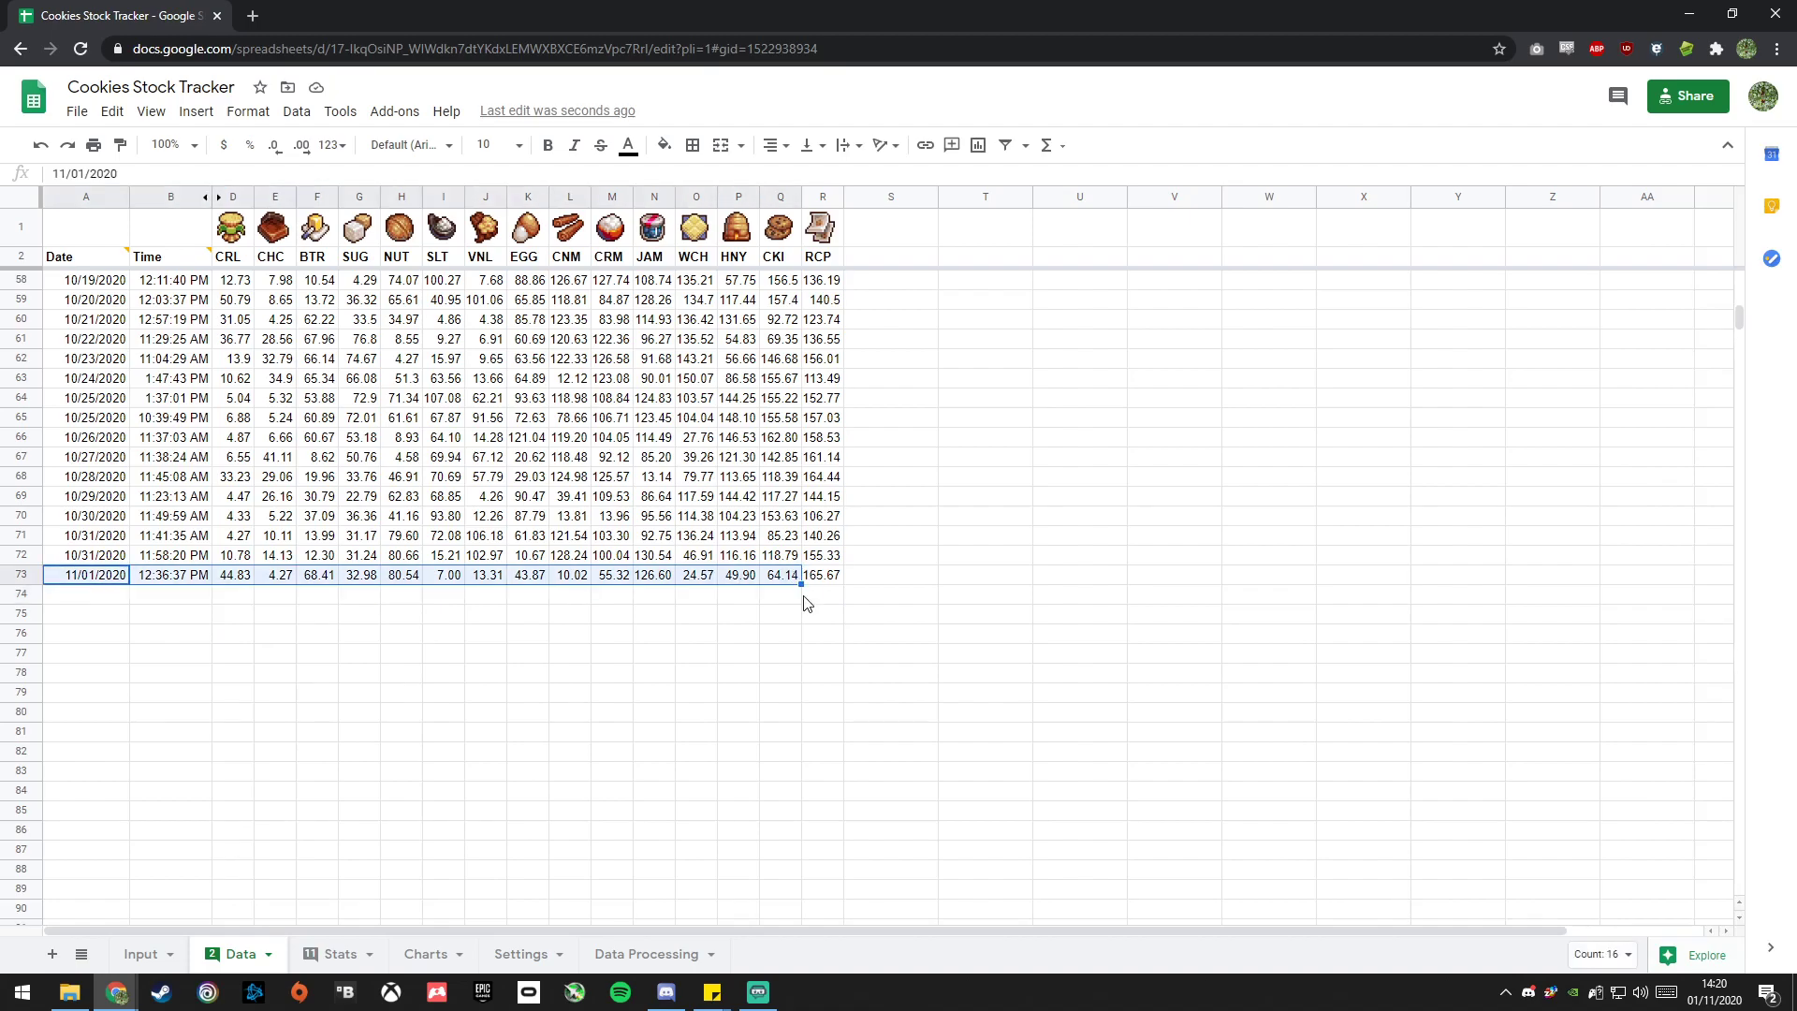
{"action": "left_click", "coordinate": [653, 635]}
{"action": "left_click", "coordinate": [94, 578]}
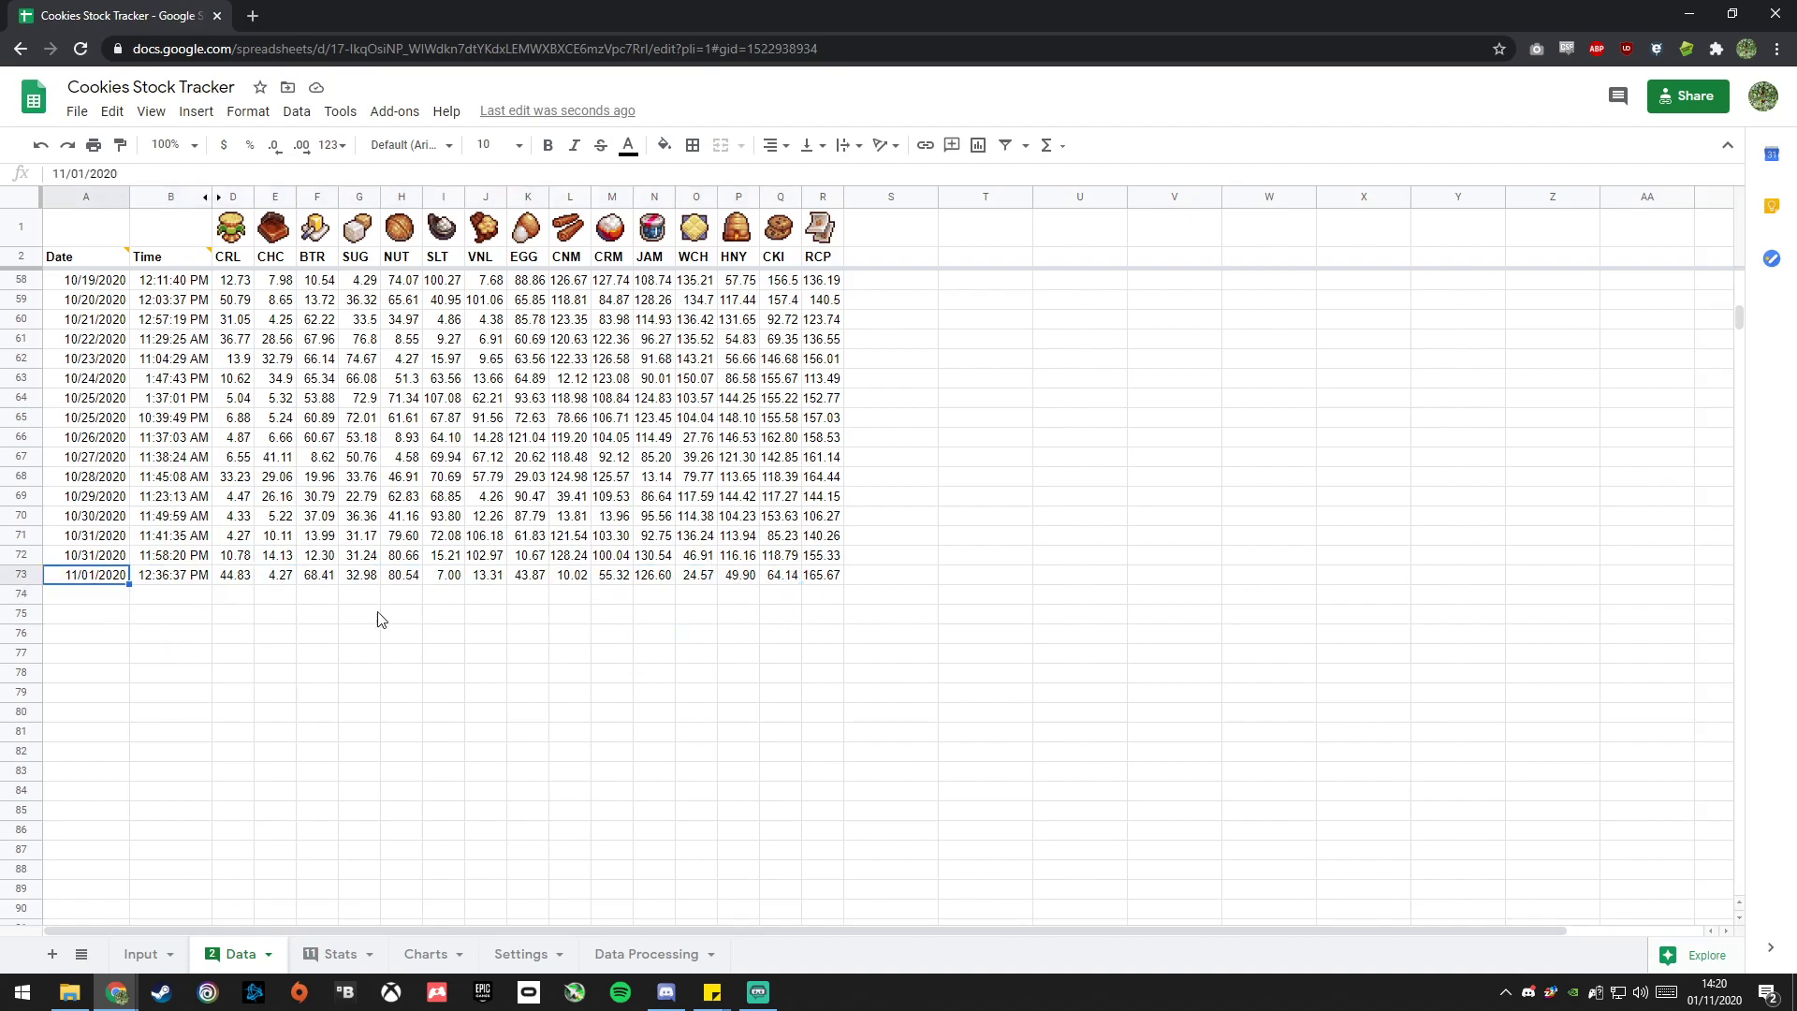
{"action": "scroll", "coordinate": [351, 618], "scroll_direction": "up", "scroll_amount": 1}
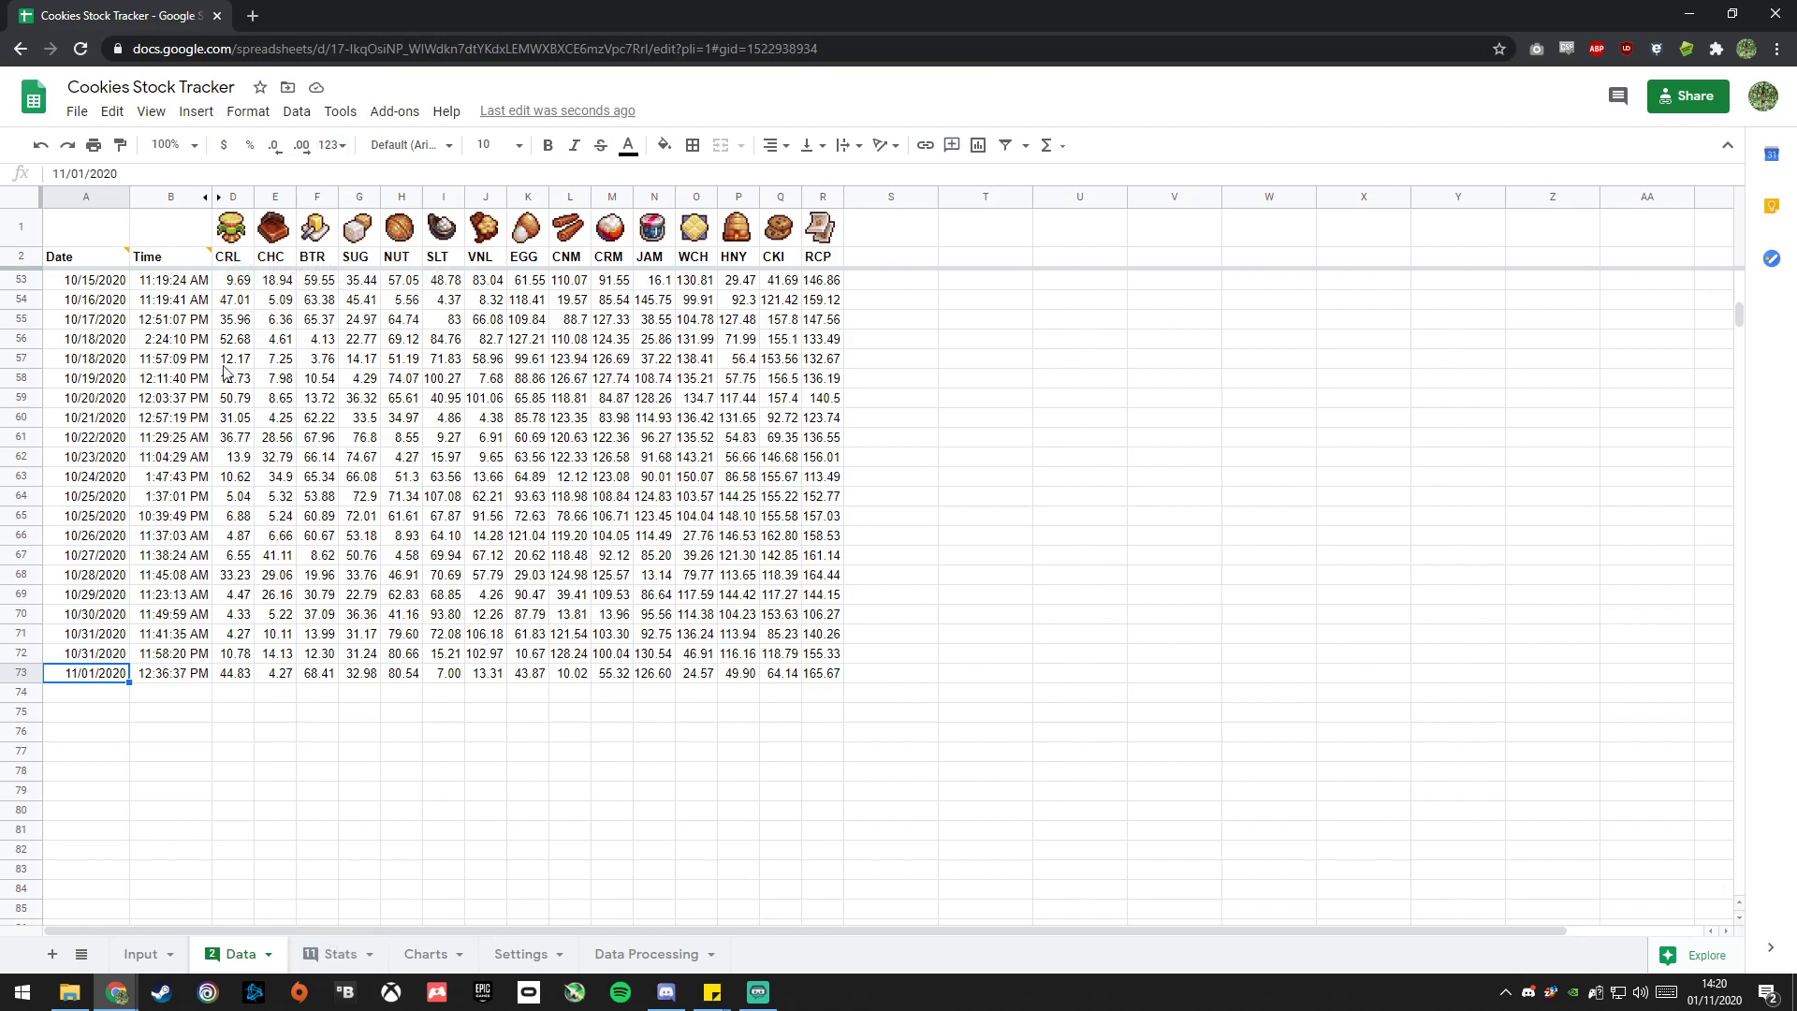
{"action": "left_click", "coordinate": [226, 196]}
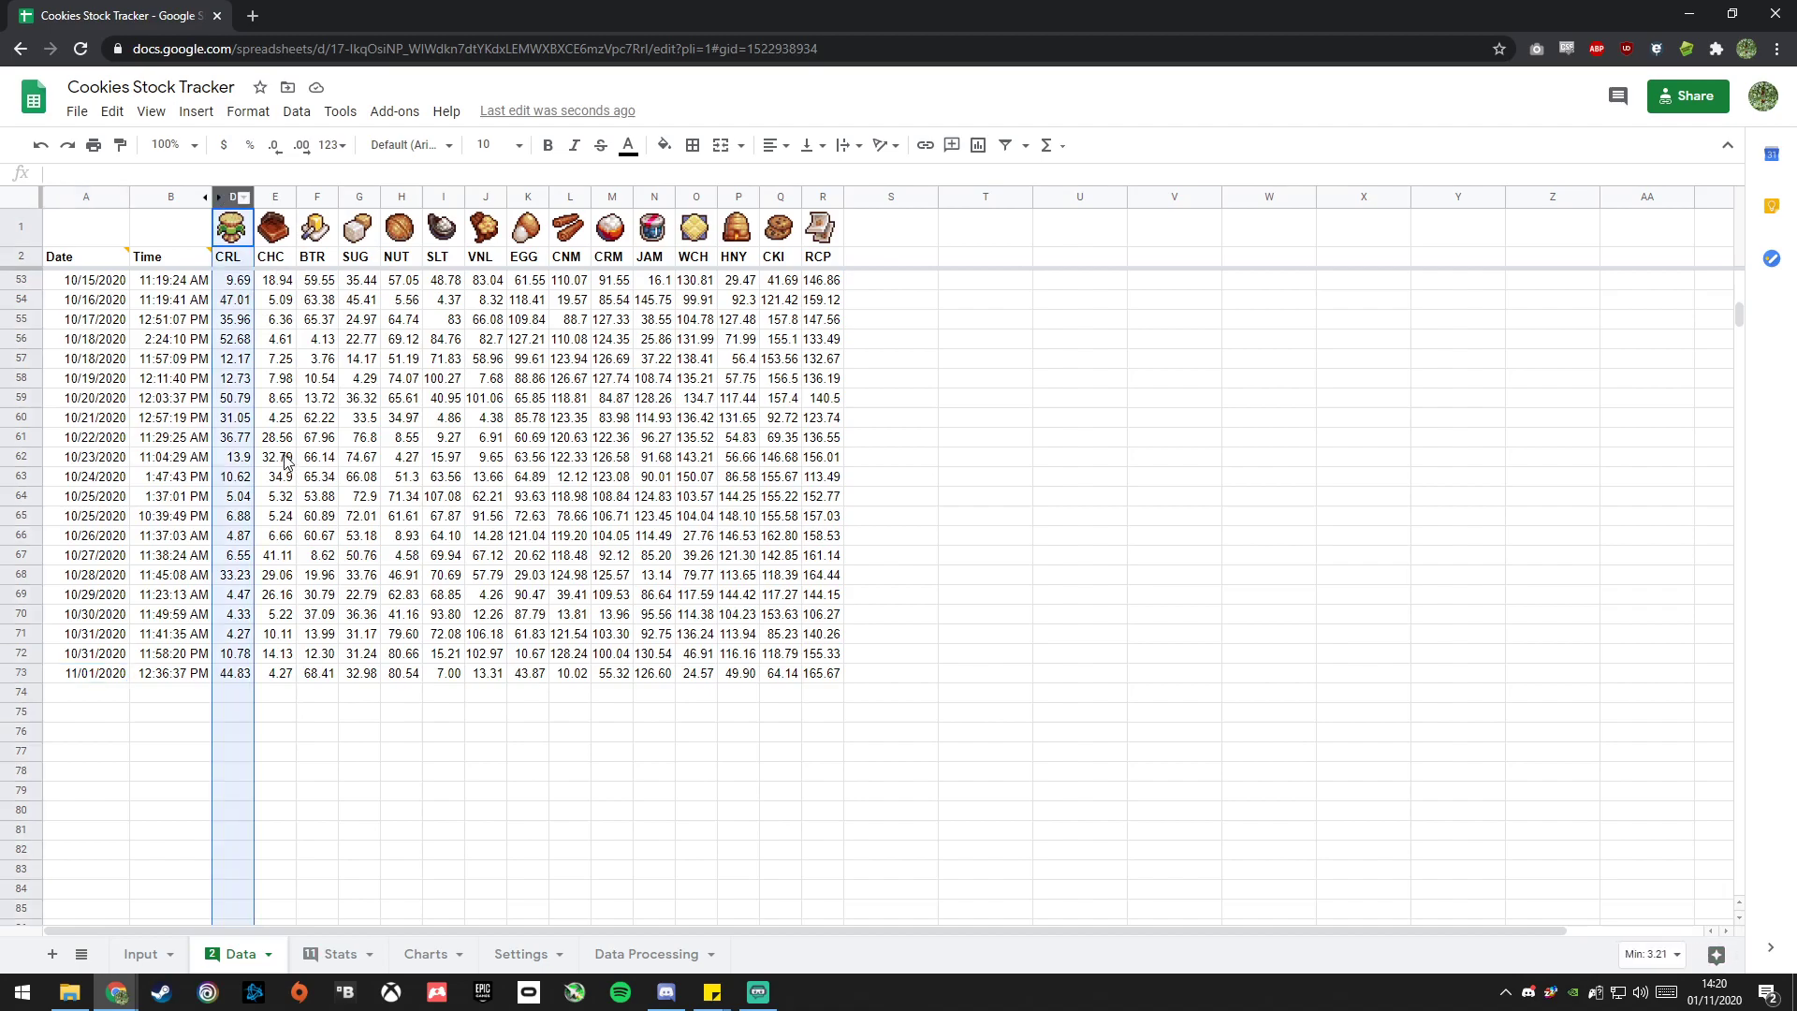
{"action": "left_click", "coordinate": [278, 197]}
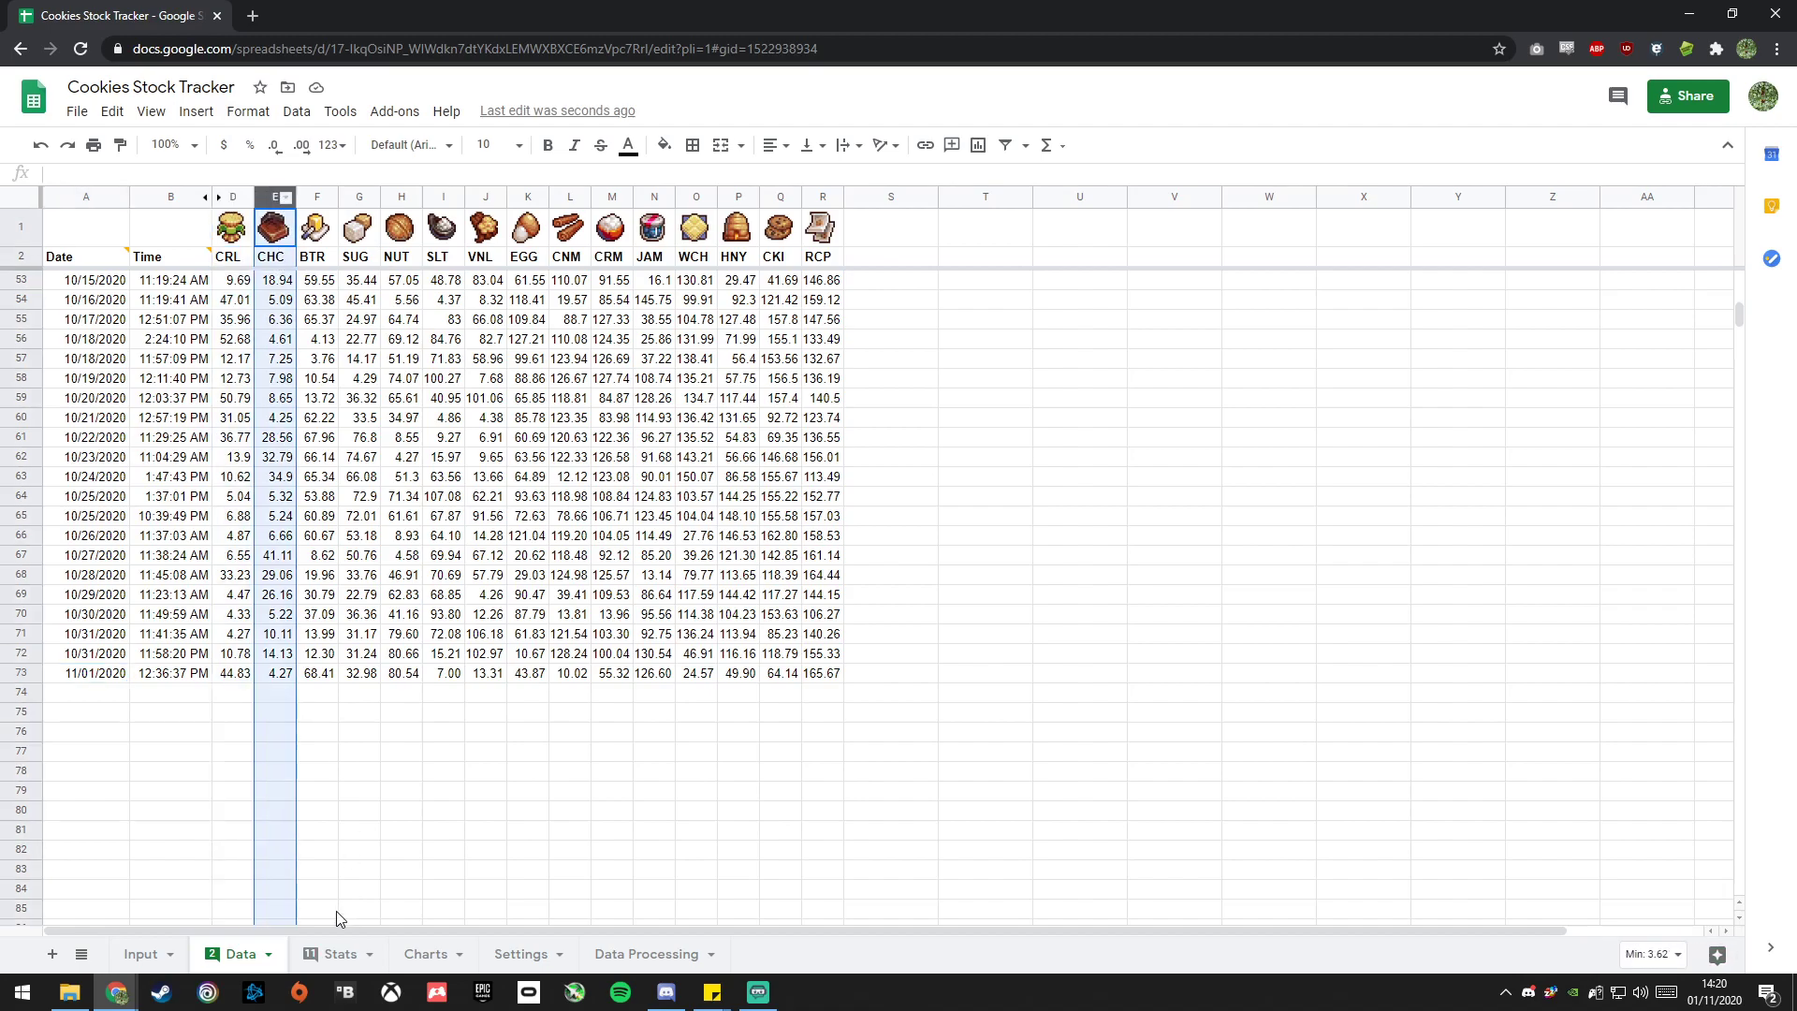
Examine the Advice row on the Stats sheet, and maximize the Cookie Clicker window to check the Stock Market prices.
{"action": "left_click", "coordinate": [329, 954]}
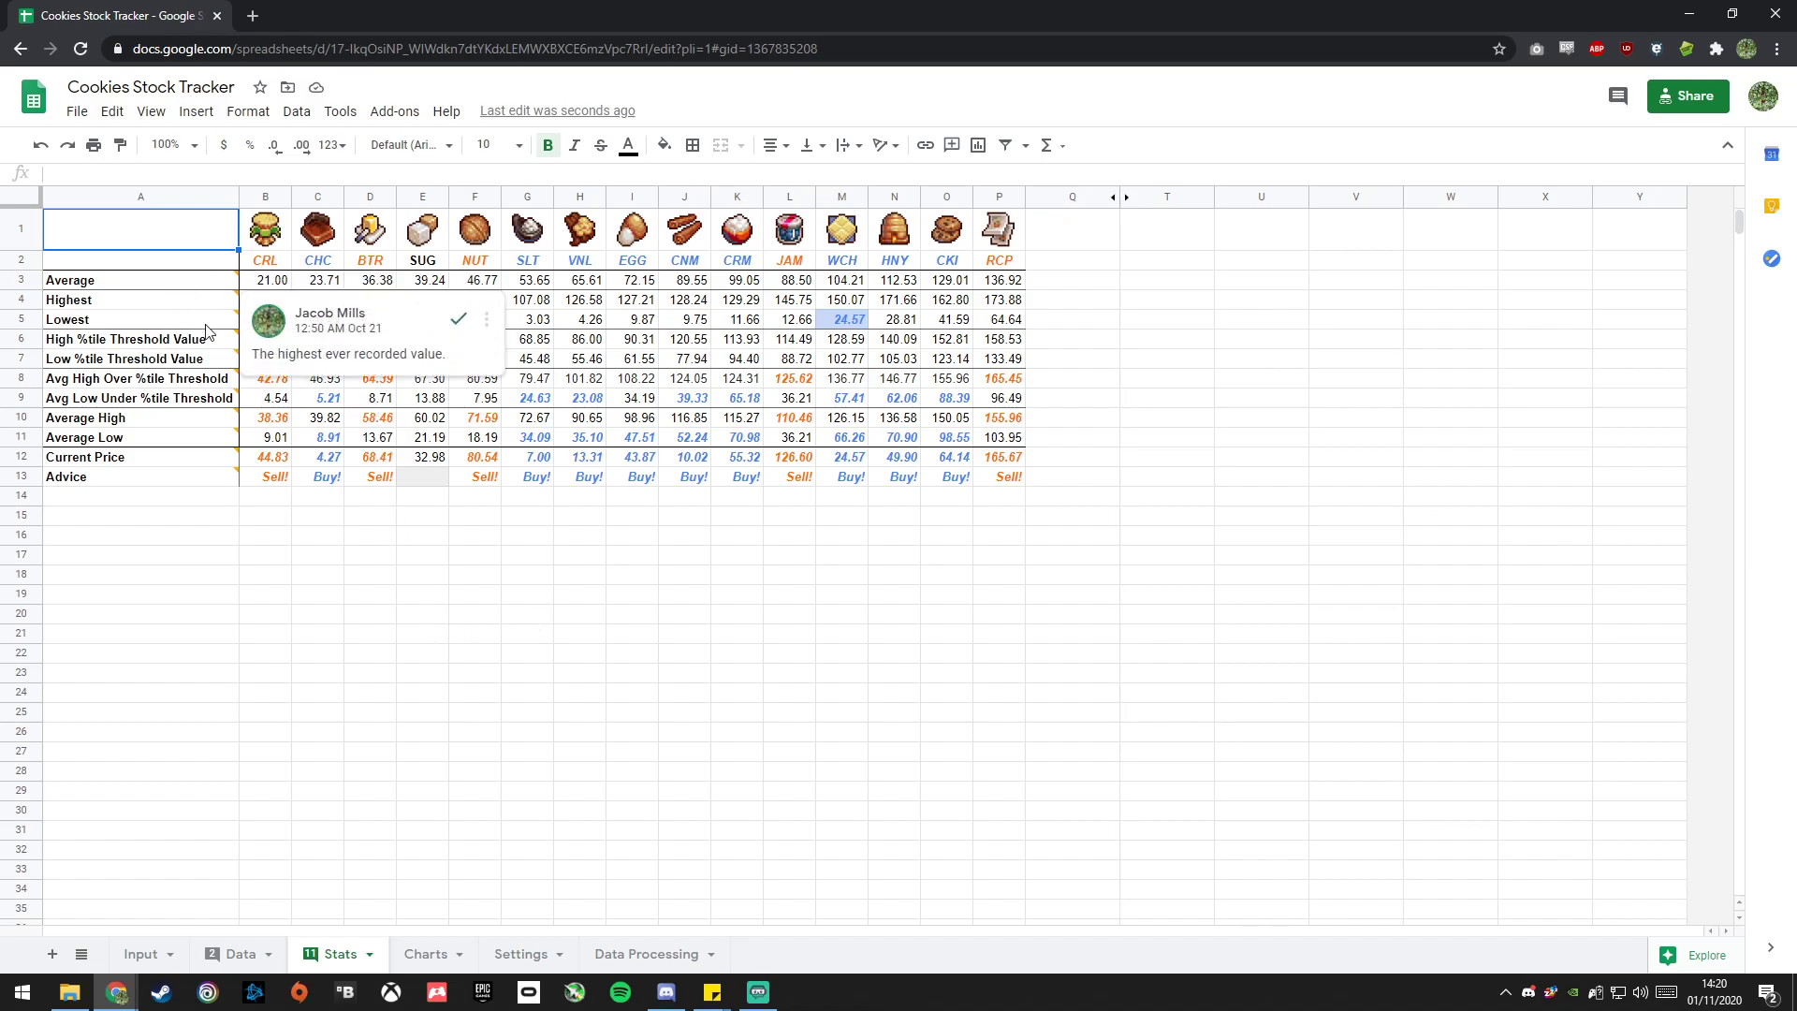
{"action": "left_click", "coordinate": [19, 479]}
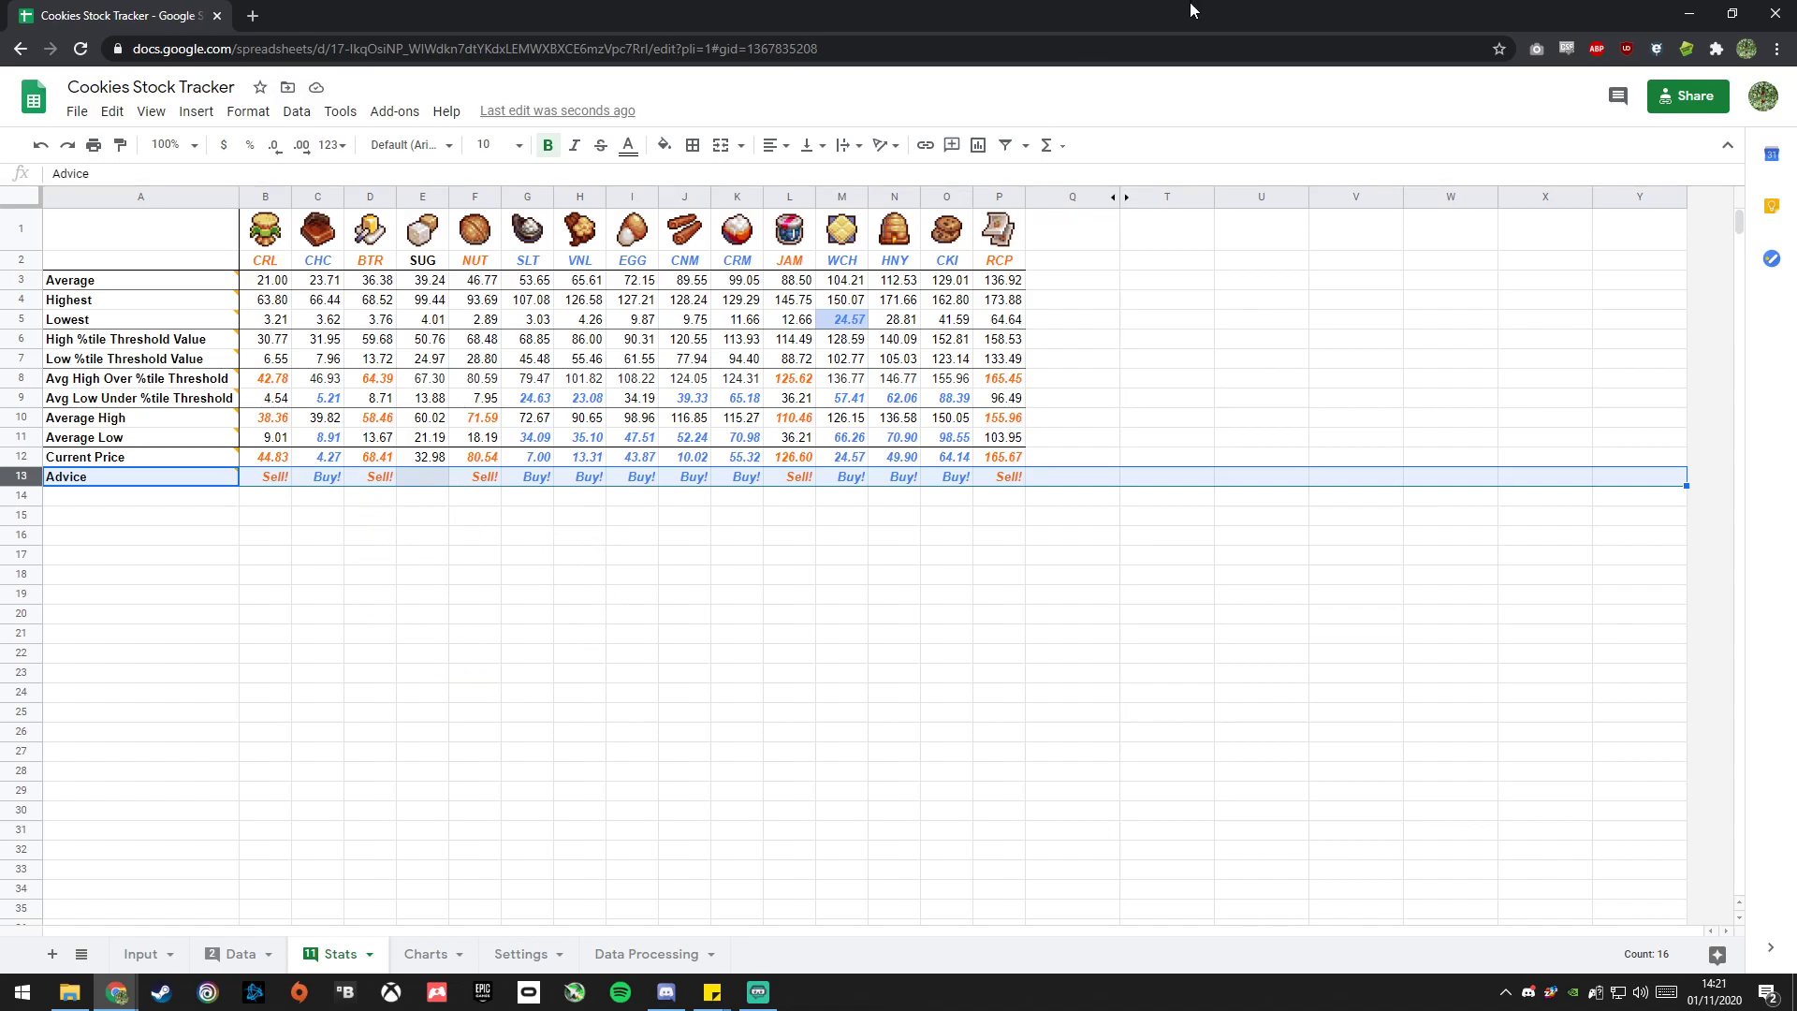
{"action": "key", "text": "alt+Tab"}
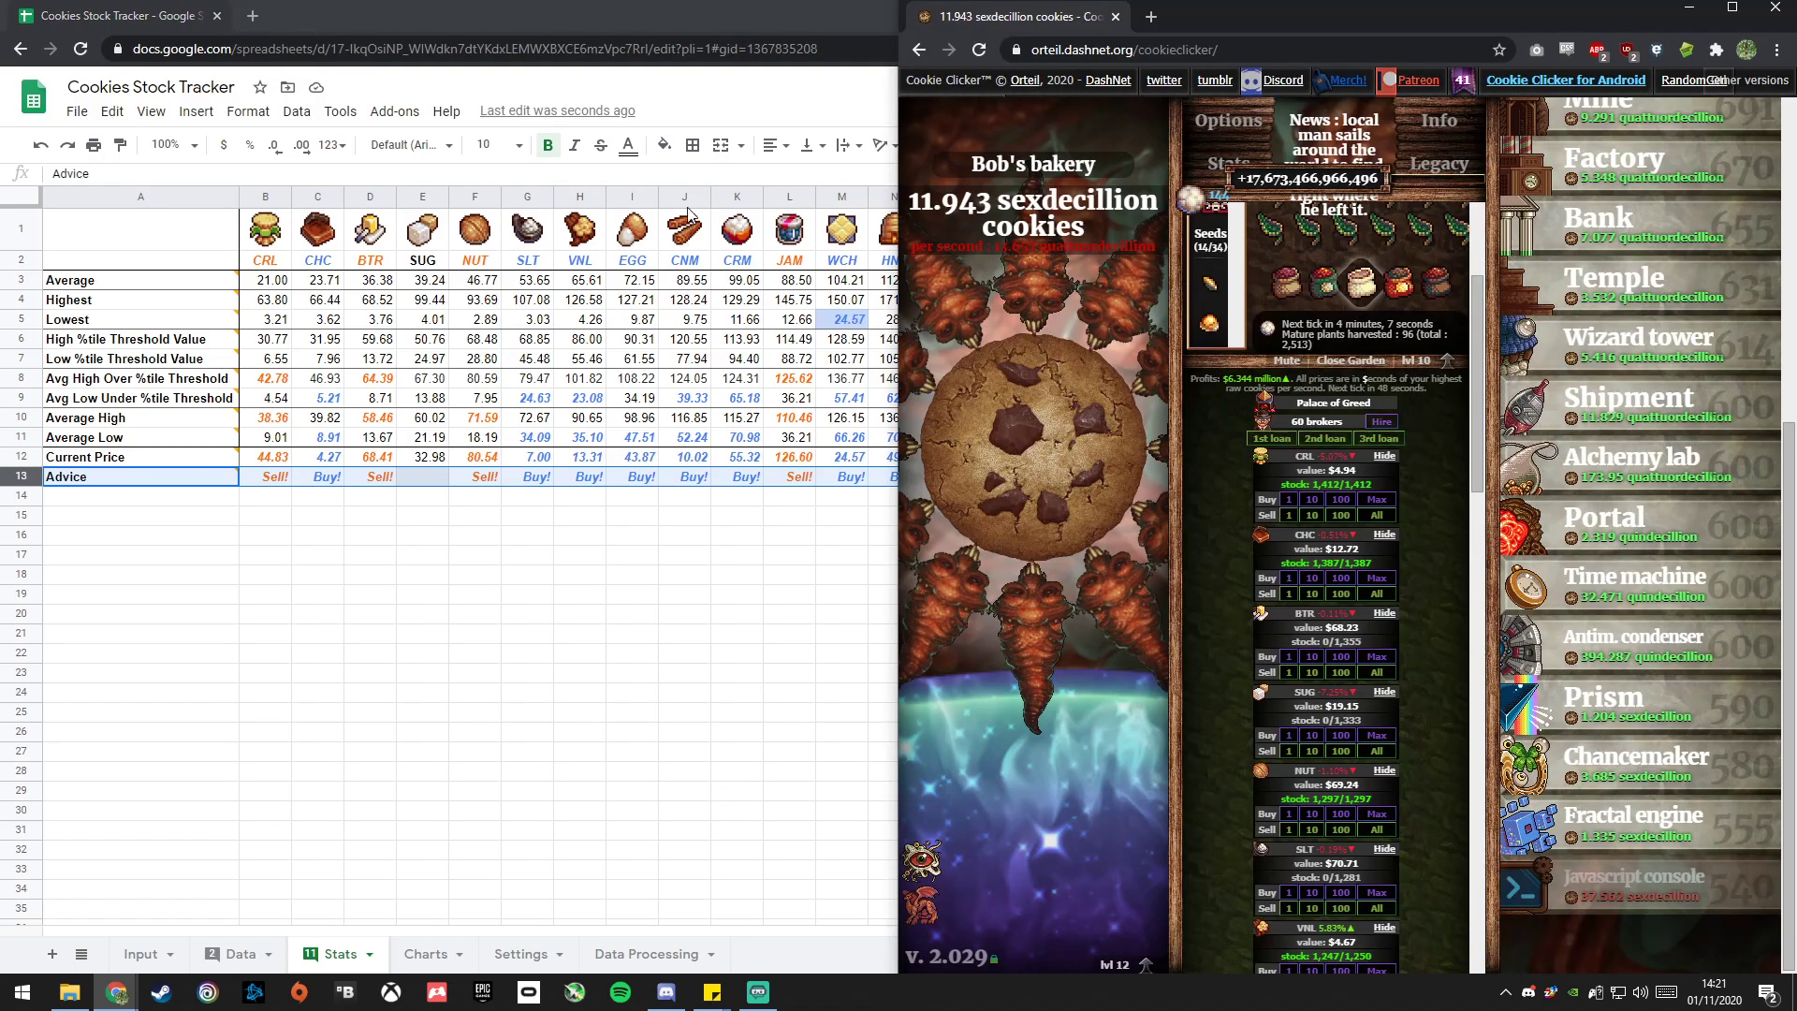
{"action": "double_click", "coordinate": [1243, 3]}
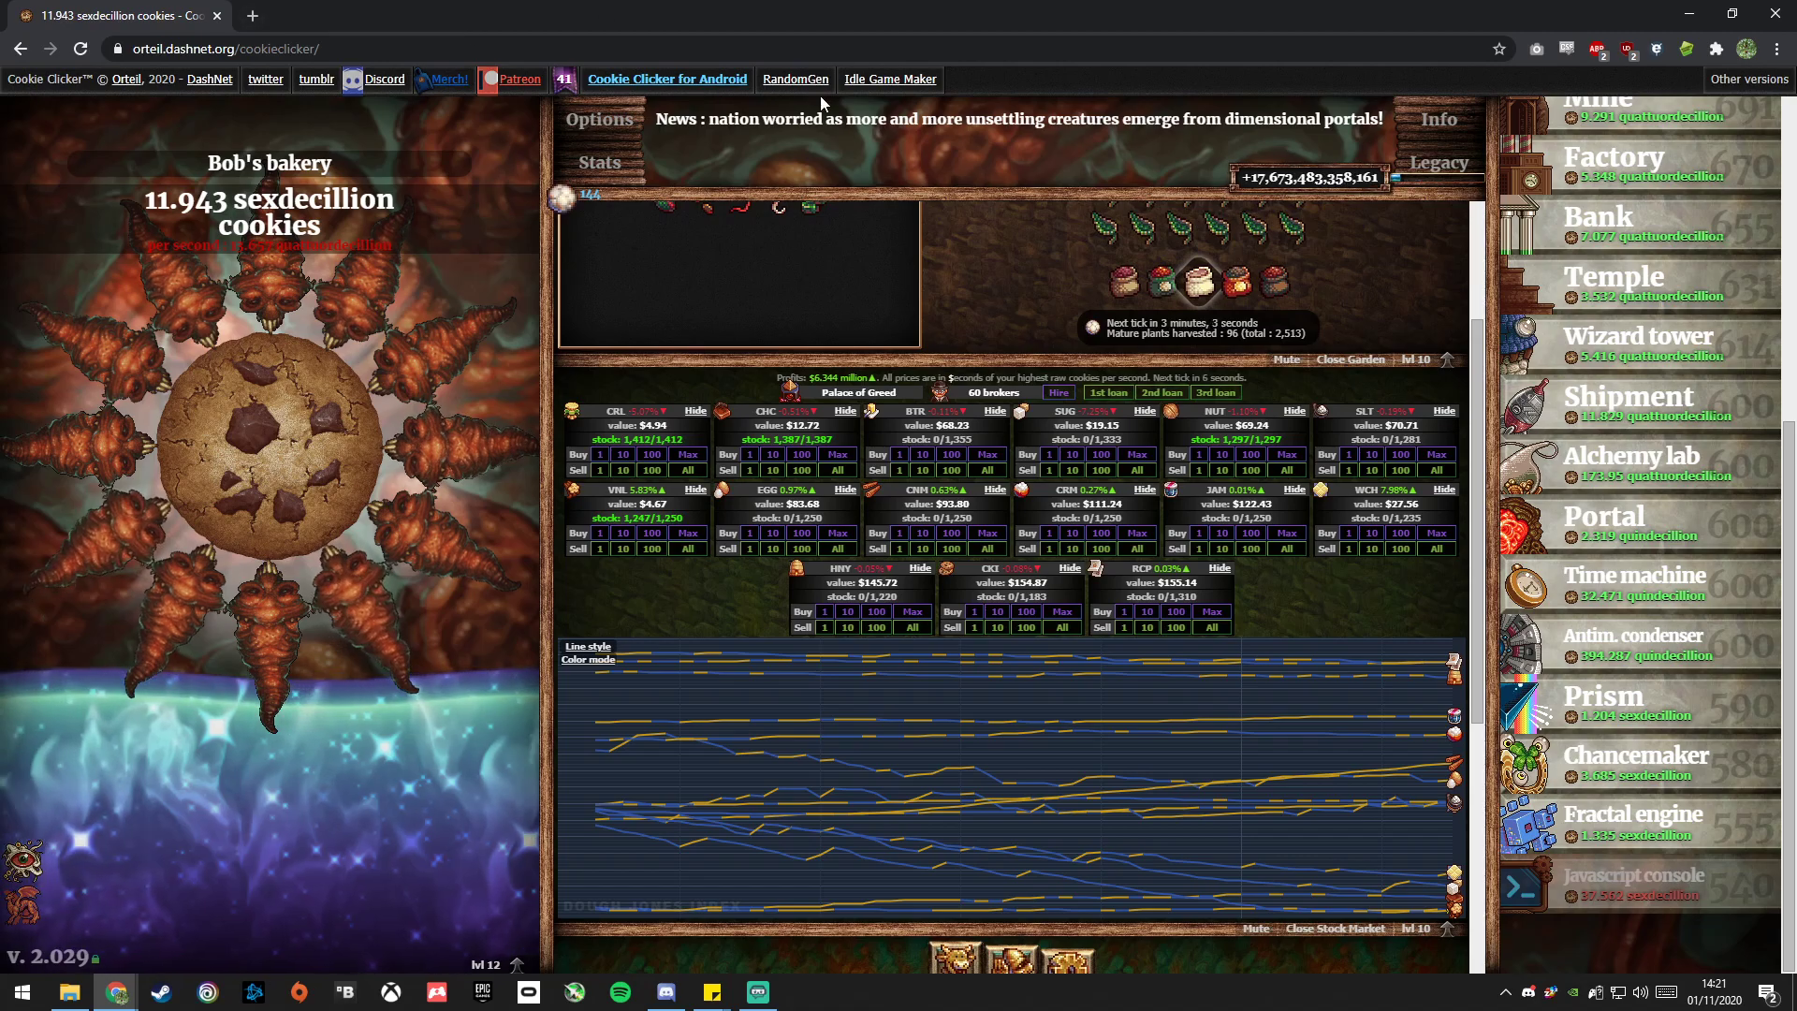
Switch back to the Stats sheet and examine the highest and lowest price formulas for CRL and RCP and the row notes.
{"action": "key", "text": "alt+Tab"}
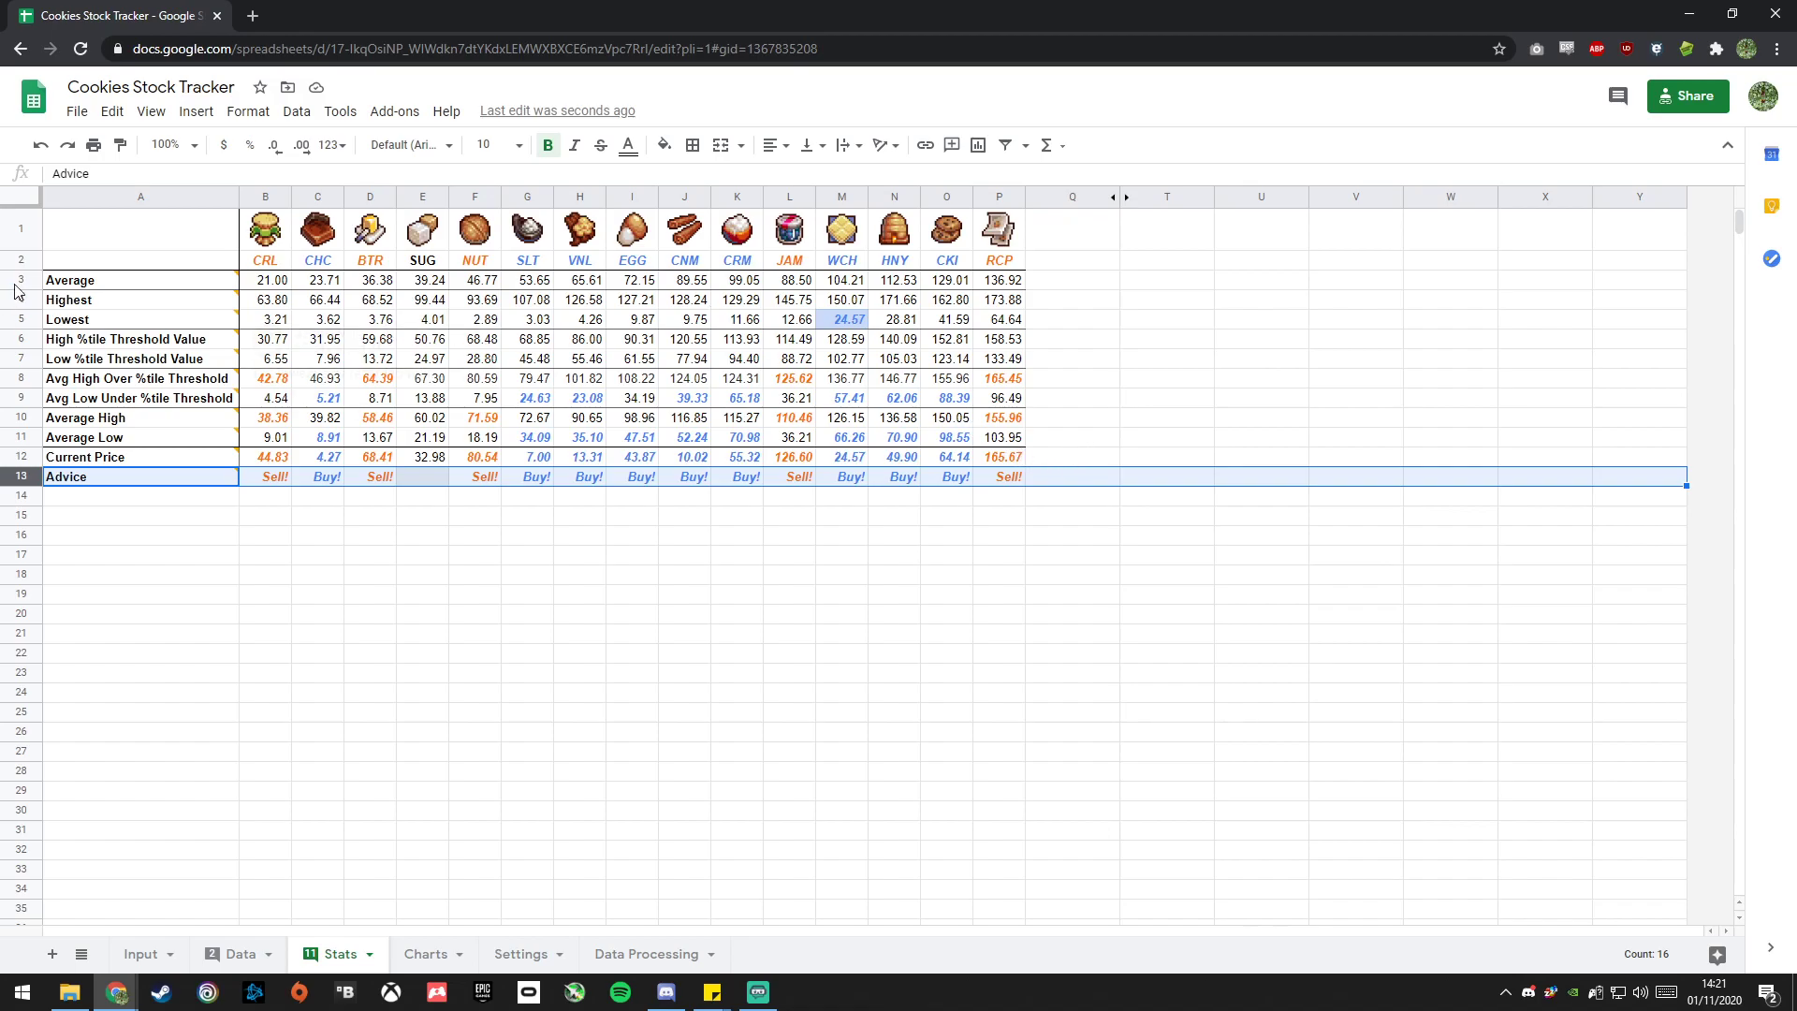
{"action": "mouse_move", "coordinate": [66, 283]}
{"action": "mouse_move", "coordinate": [155, 300]}
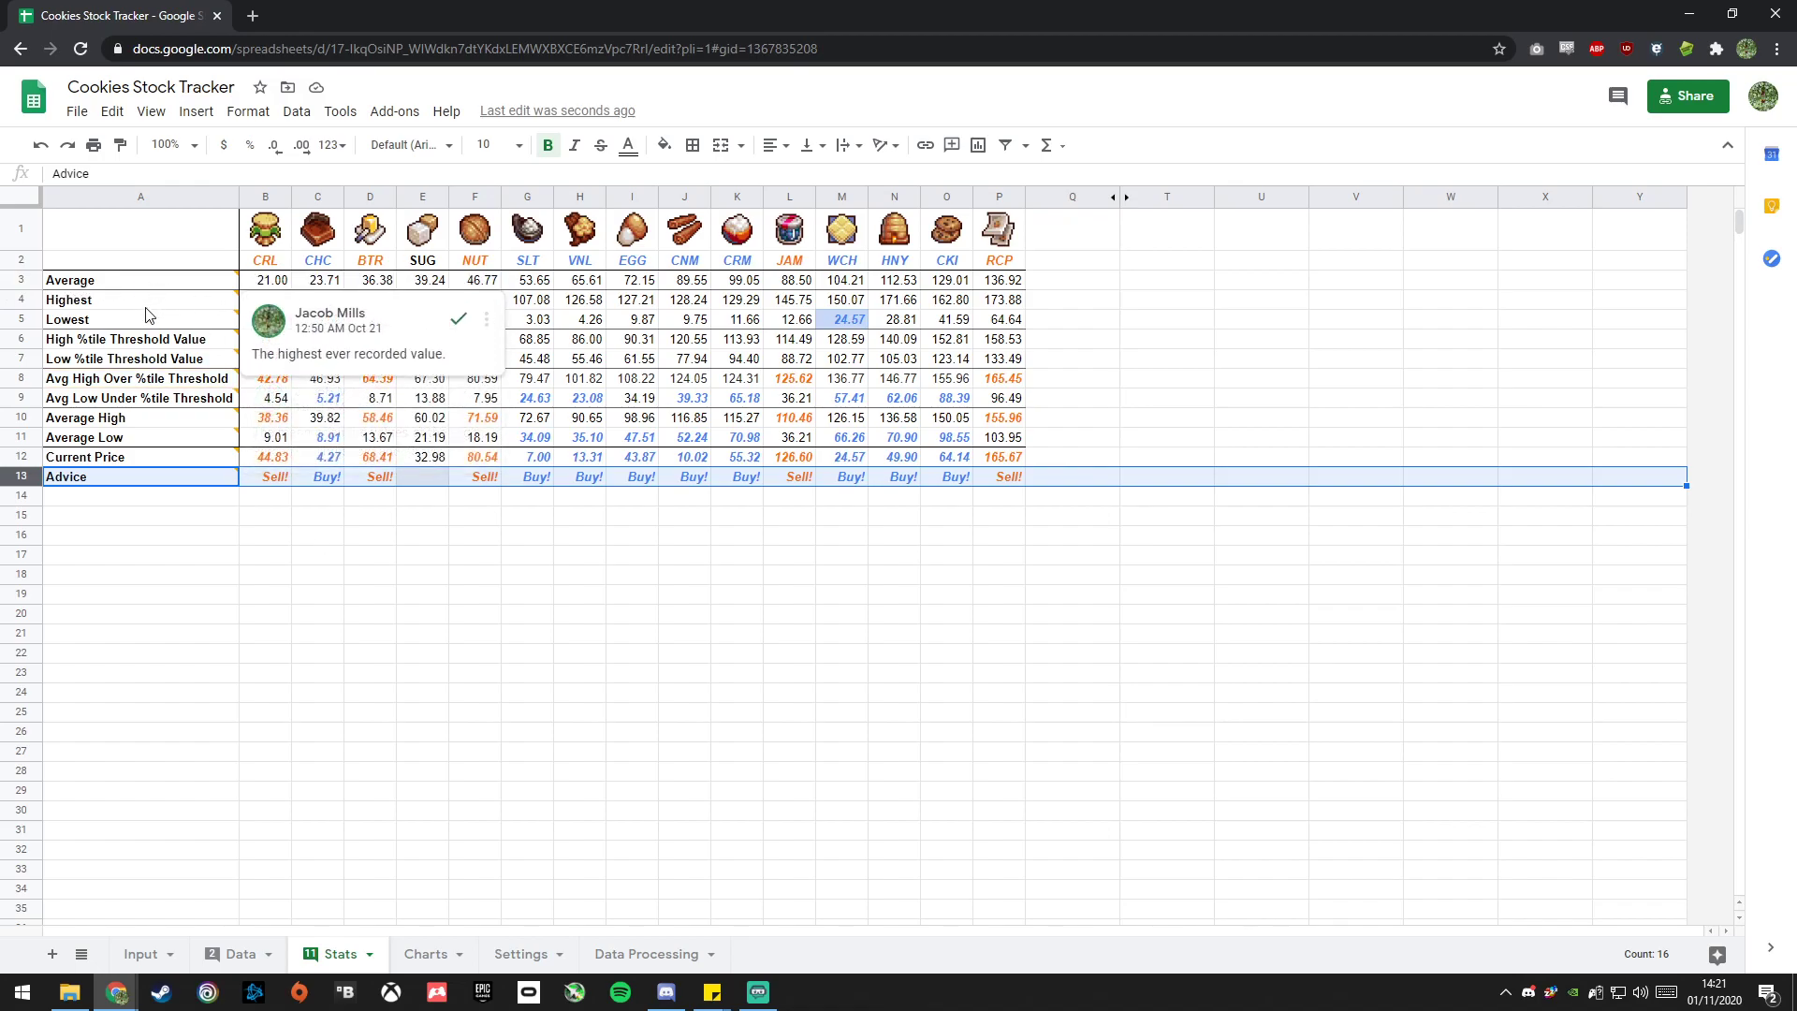
{"action": "left_click", "coordinate": [283, 300]}
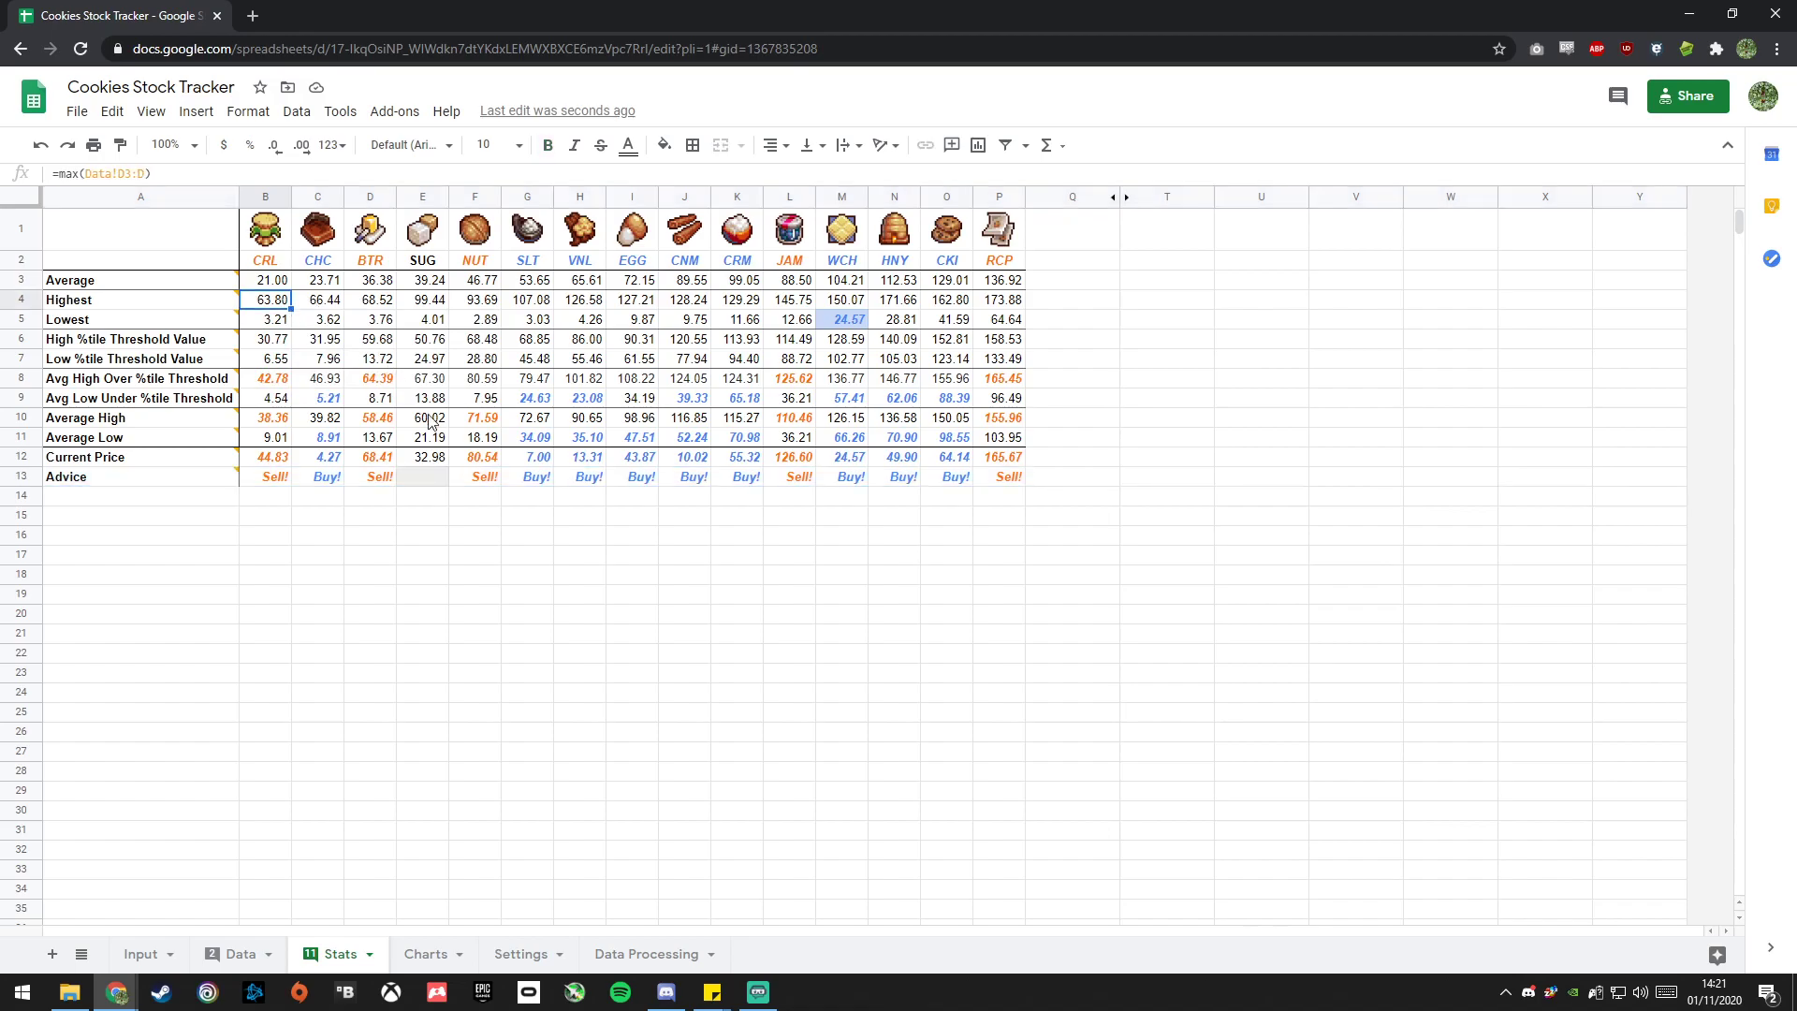
{"action": "left_click", "coordinate": [276, 325]}
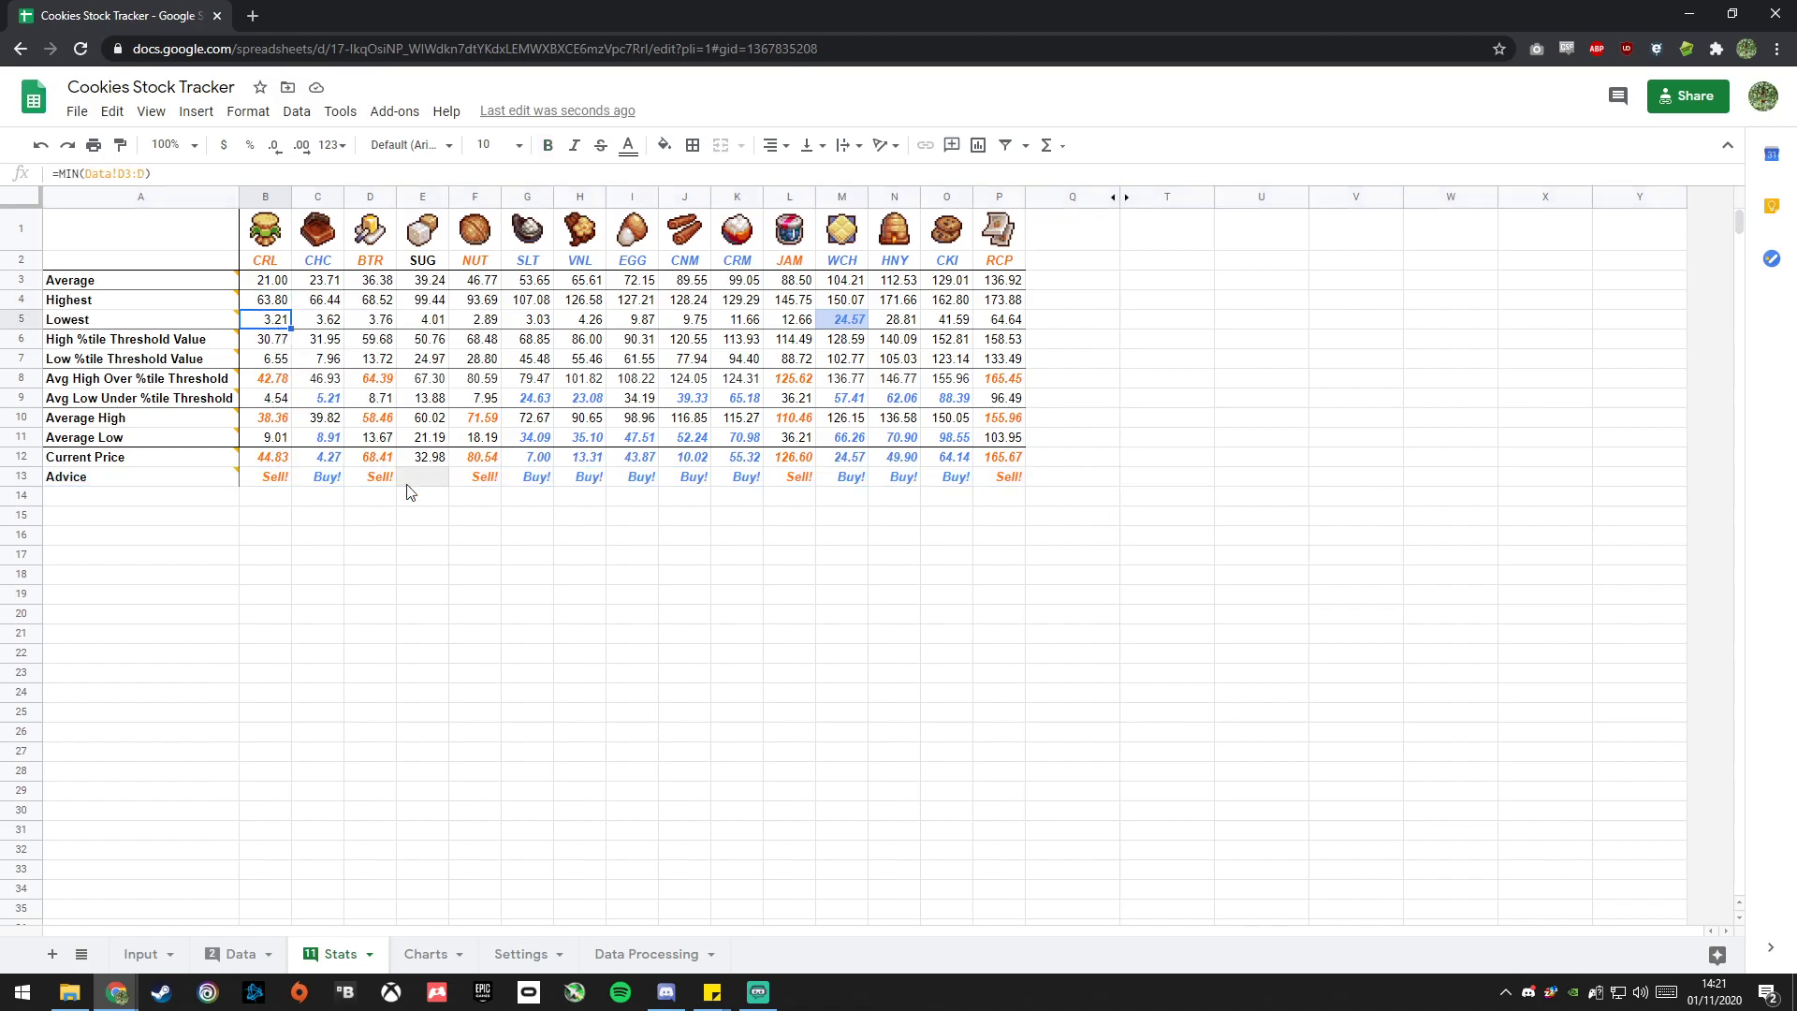
{"action": "left_click", "coordinate": [994, 301]}
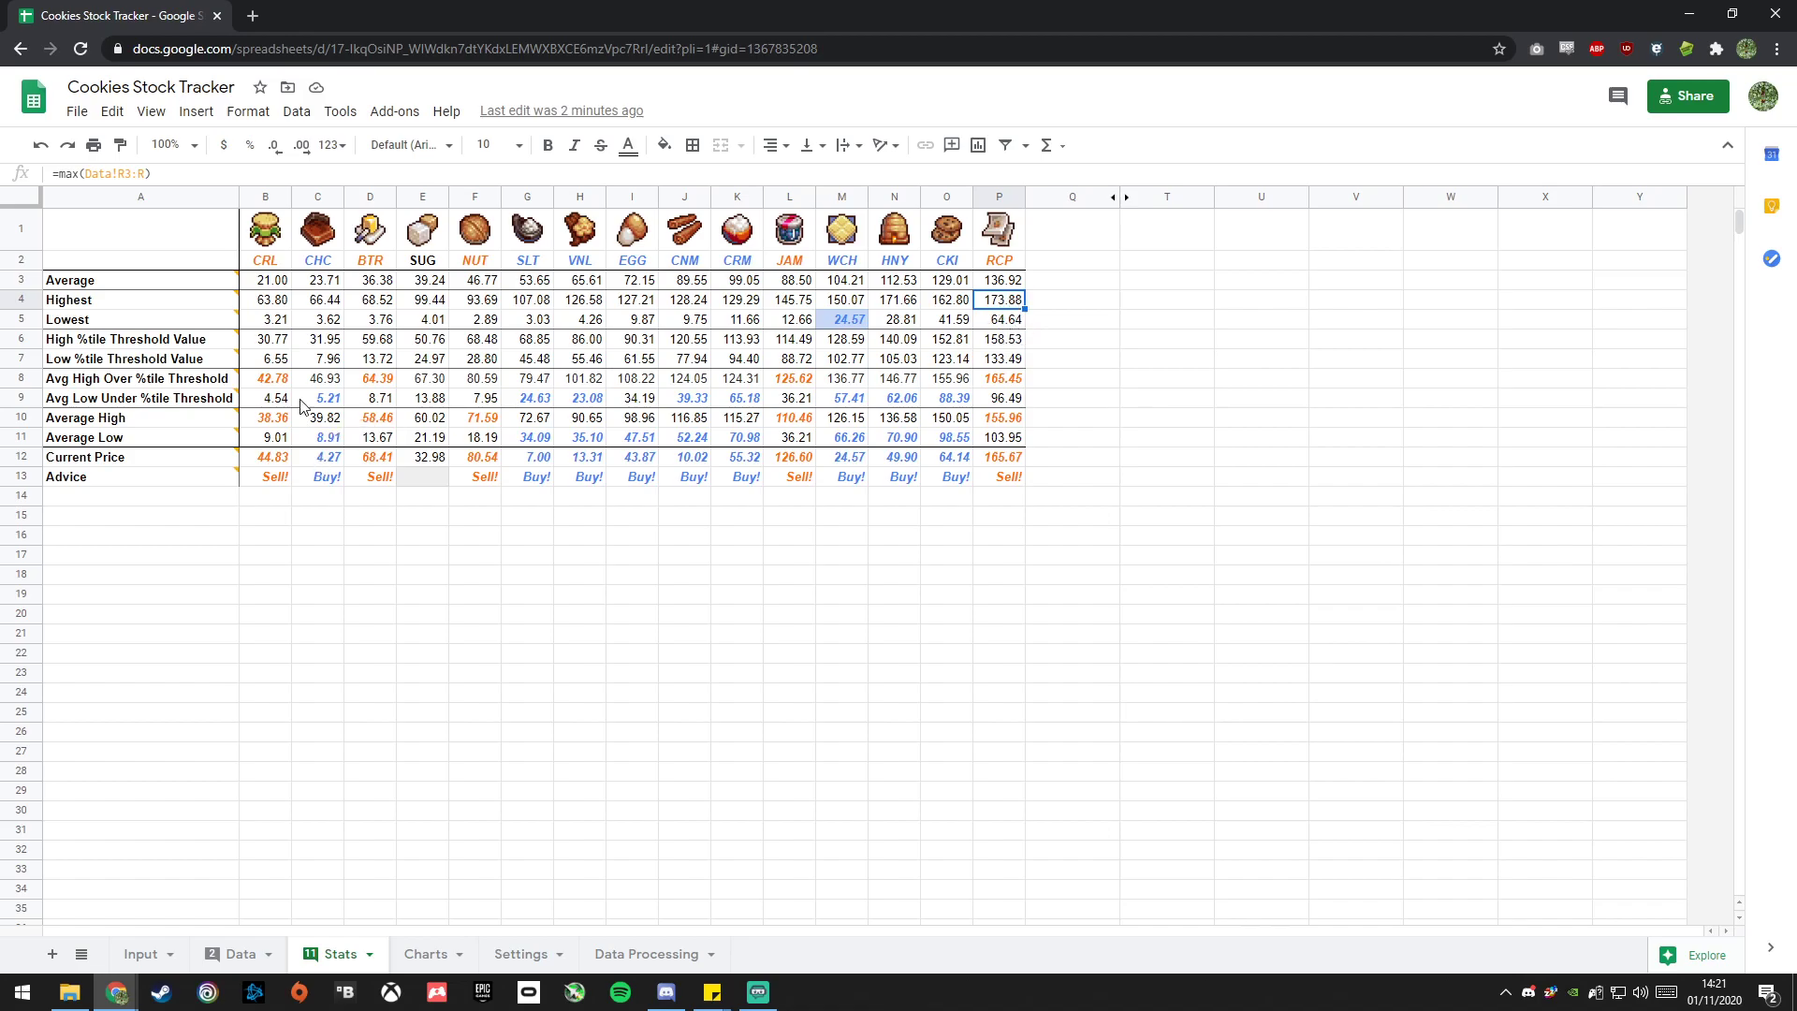
{"action": "mouse_move", "coordinate": [290, 379]}
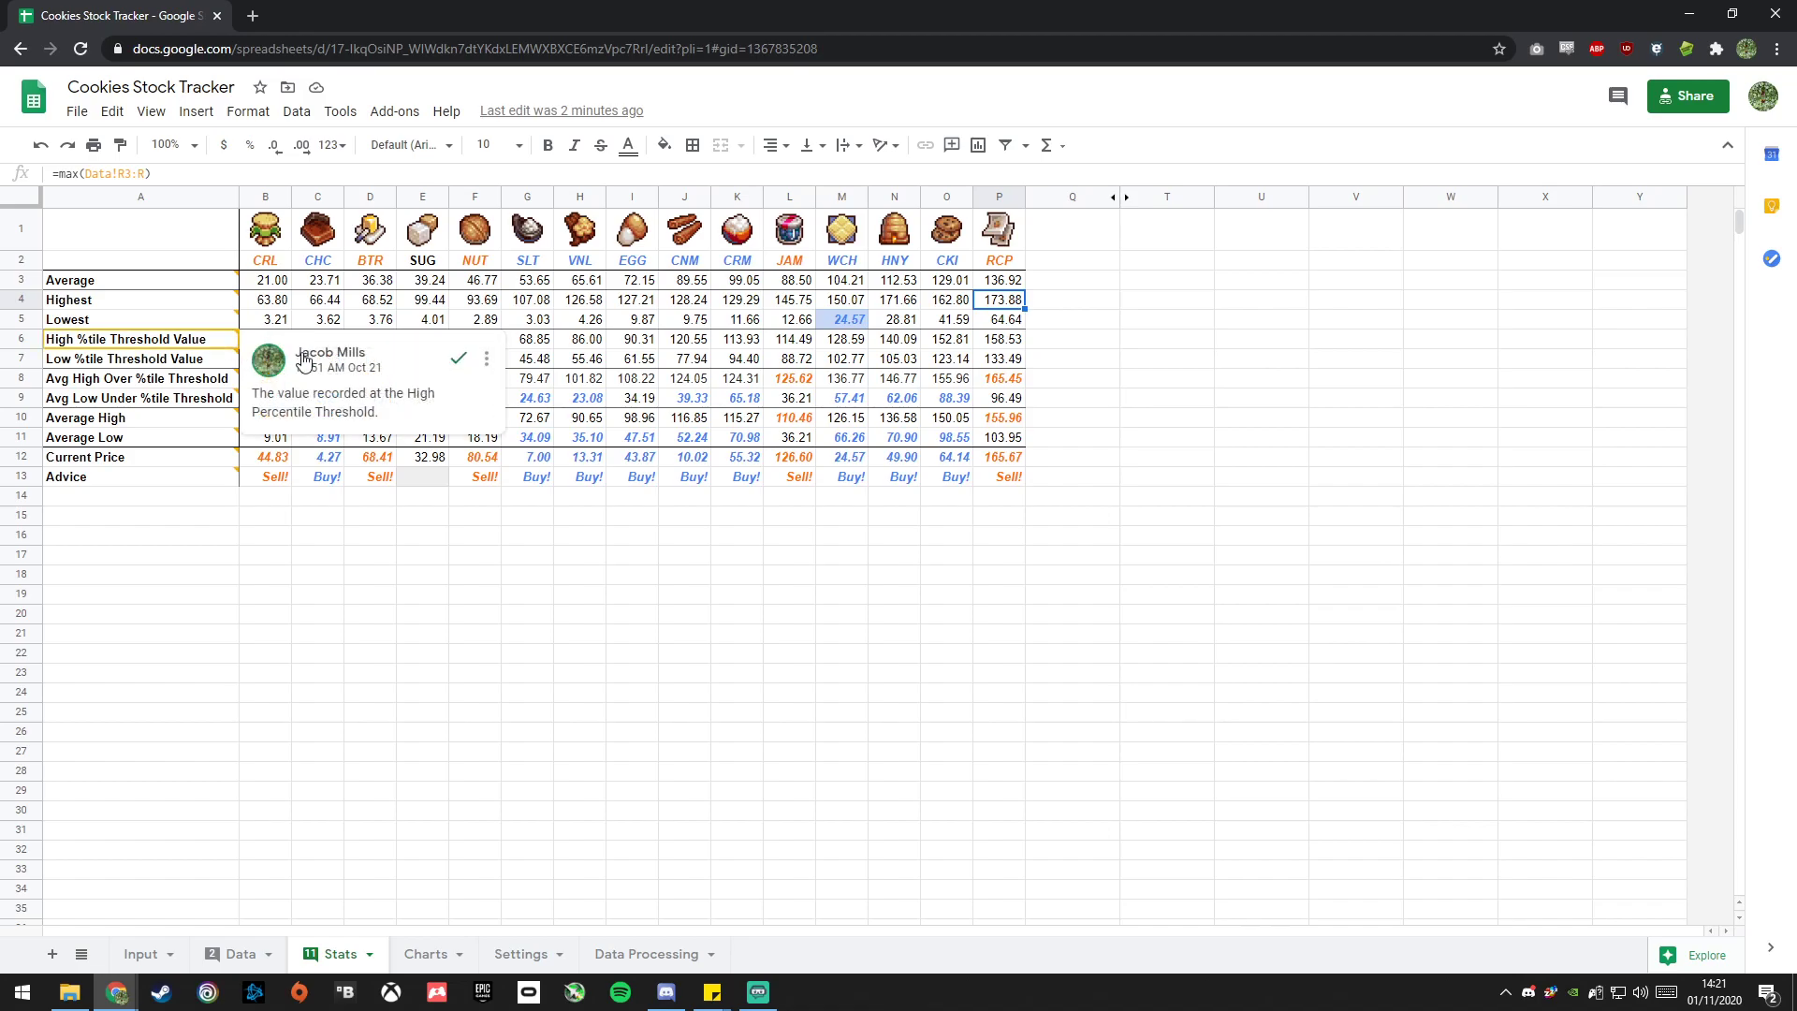
{"action": "mouse_move", "coordinate": [176, 387]}
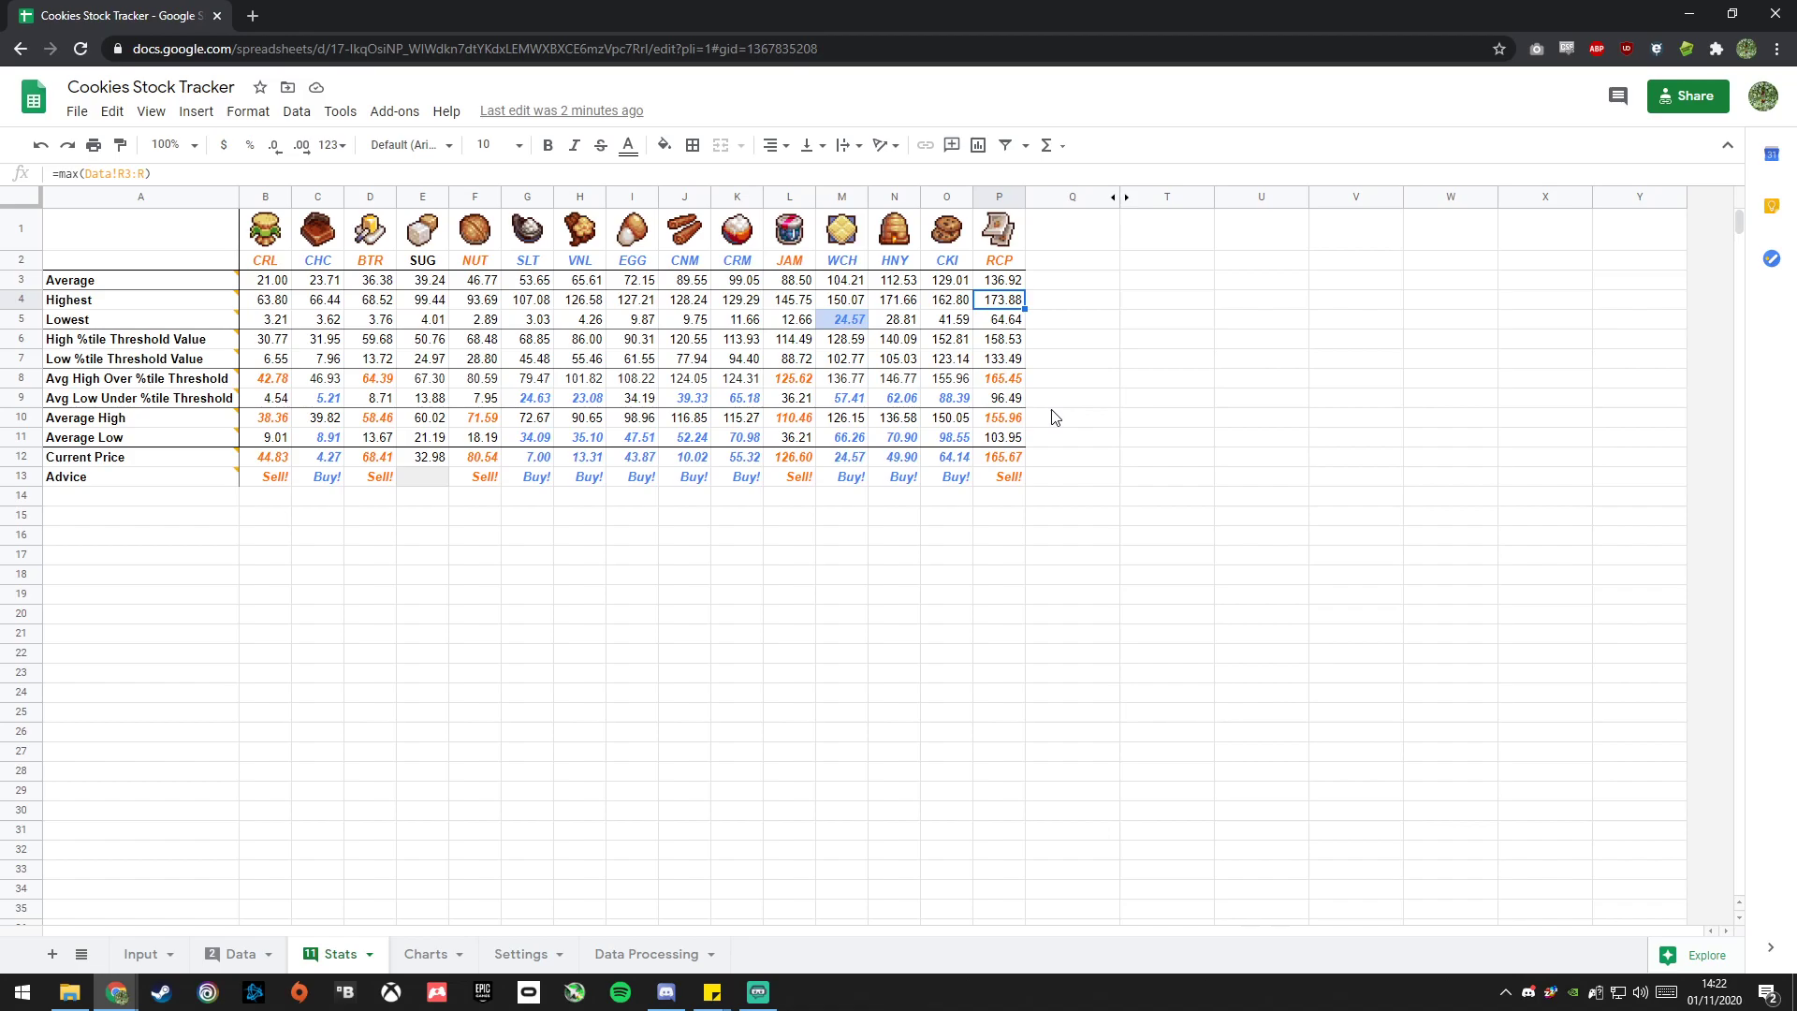
Examine the recorded price history on the Data sheet and return to the Stats sheet.
{"action": "mouse_move", "coordinate": [164, 341]}
{"action": "left_click", "coordinate": [234, 954]}
{"action": "scroll", "coordinate": [328, 613], "scroll_direction": "up", "scroll_amount": 4}
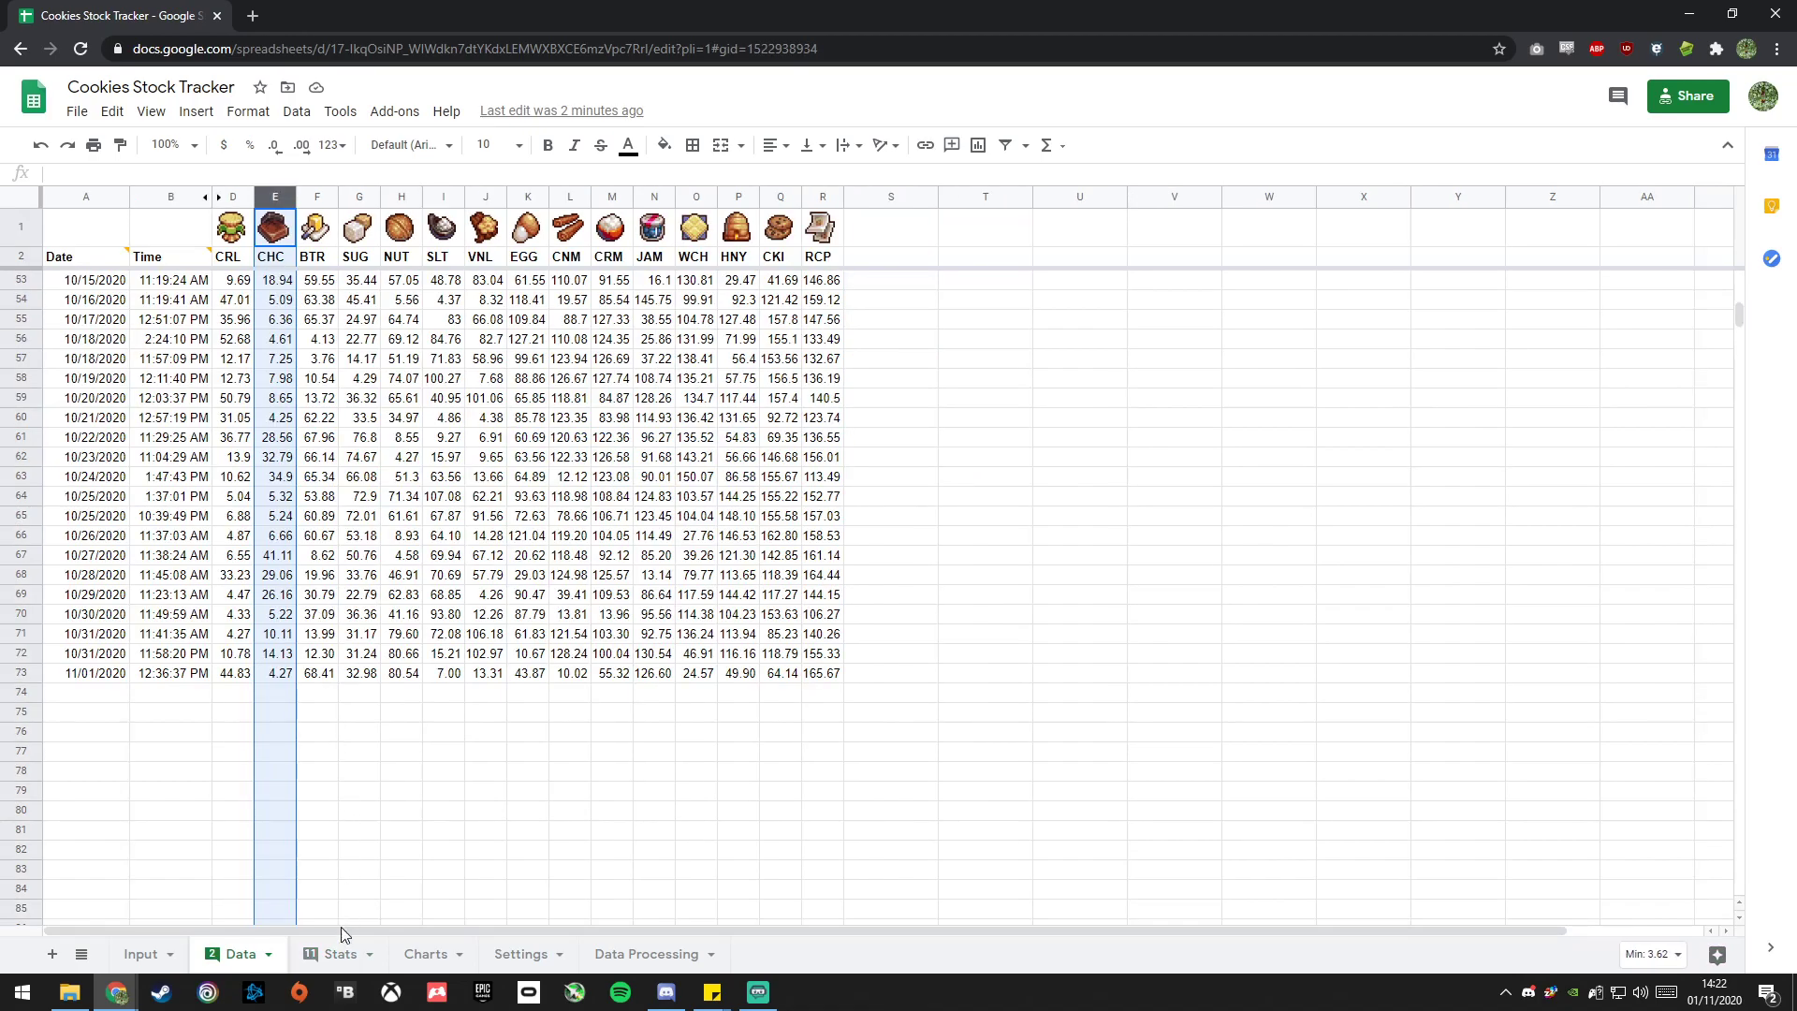
{"action": "scroll", "coordinate": [283, 359], "scroll_direction": "up", "scroll_amount": 1}
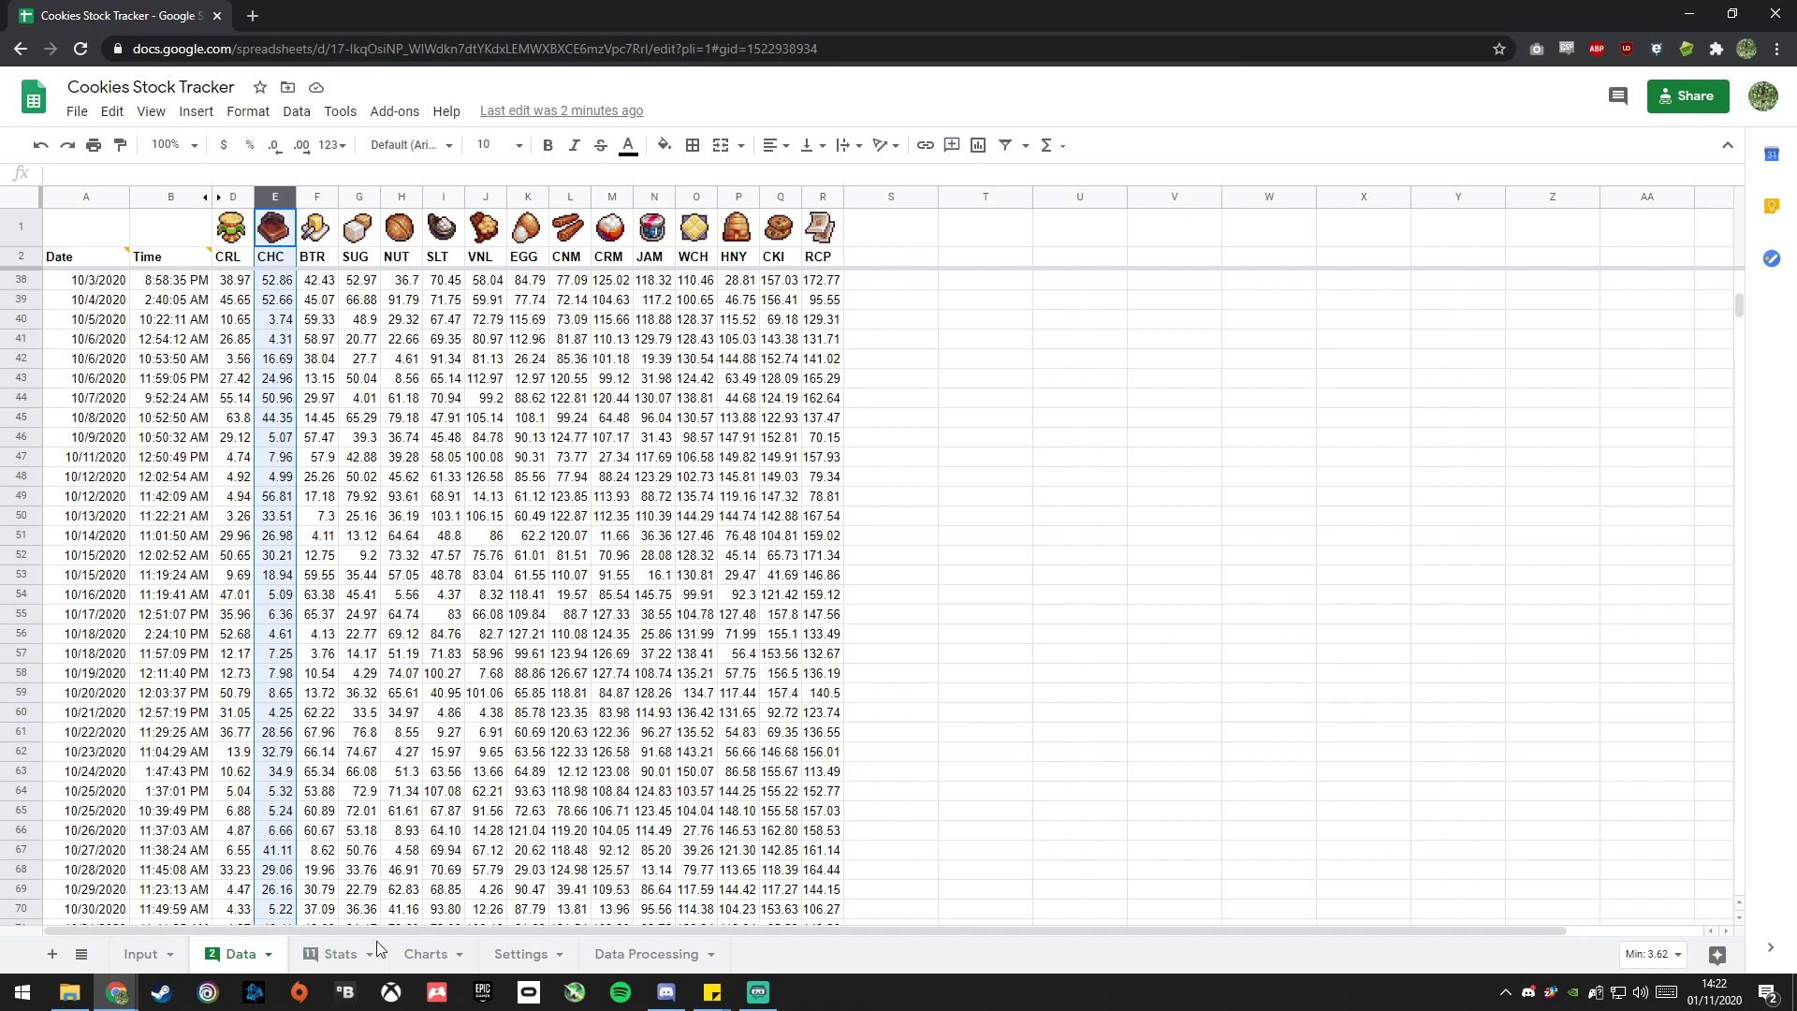
{"action": "left_click", "coordinate": [342, 953]}
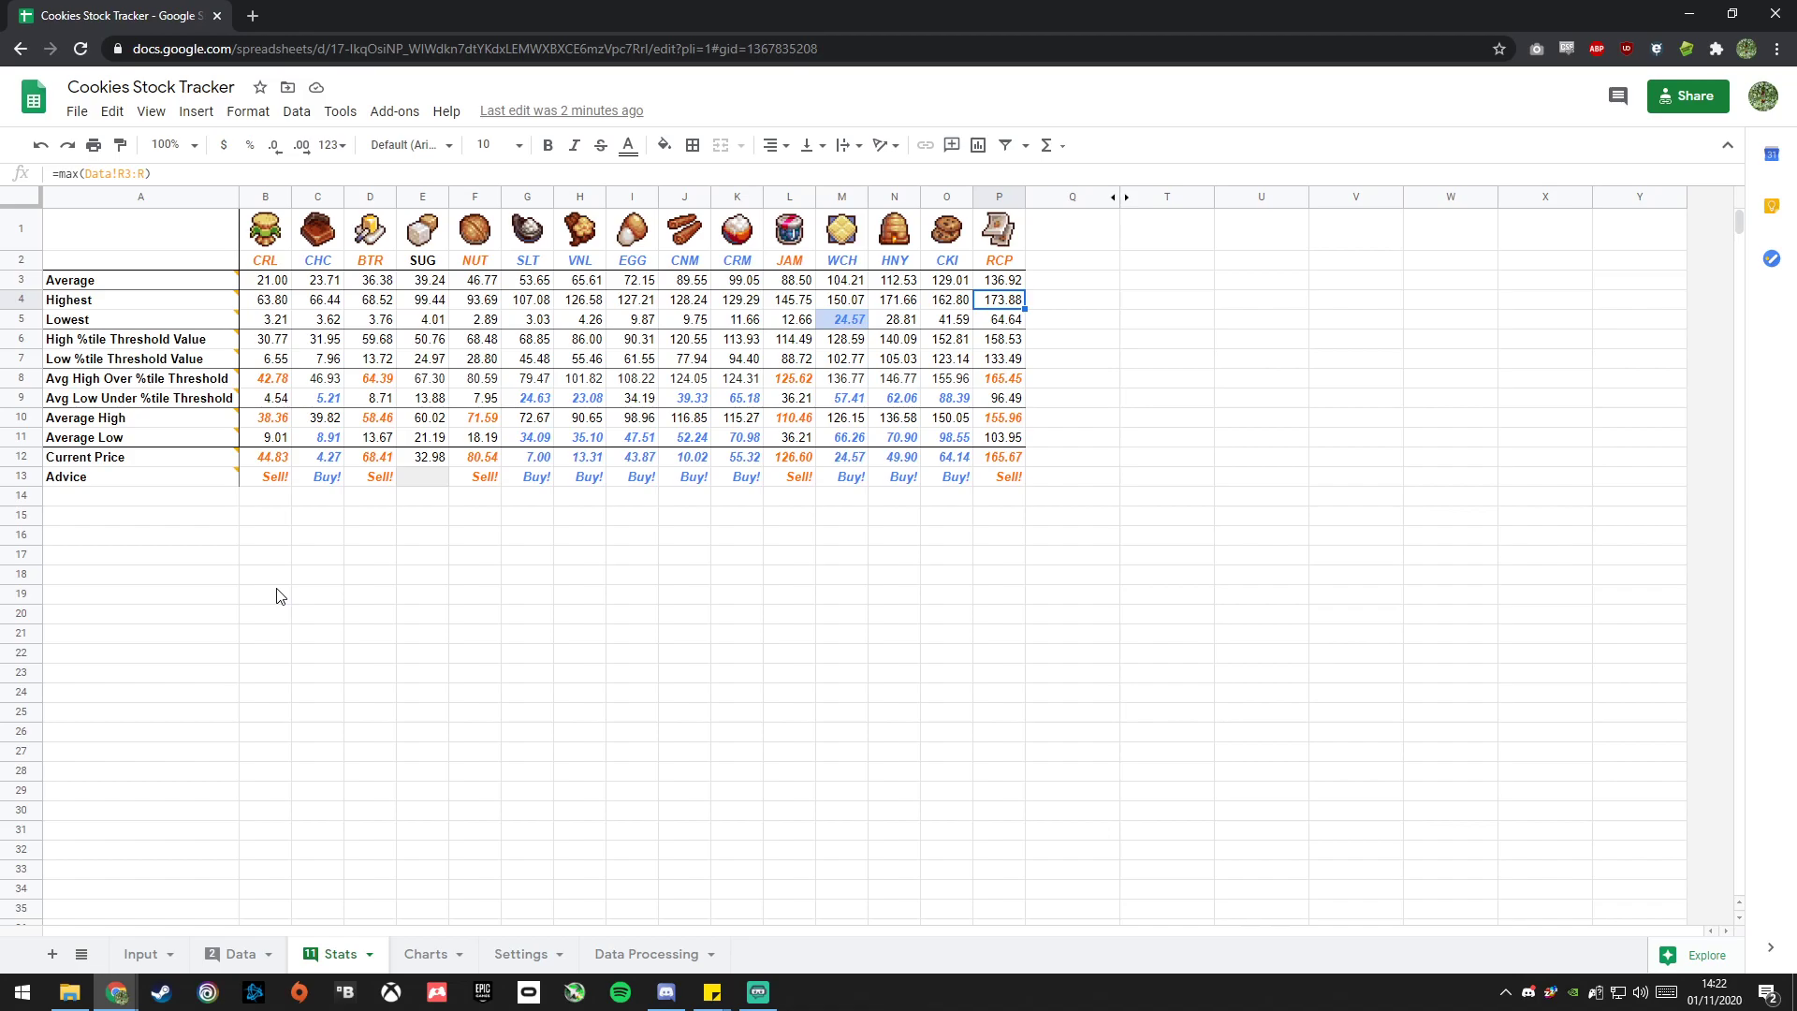
Examine CRL's formulas for the high and low percentile threshold values and the averages over and under those thresholds.
{"action": "left_click", "coordinate": [263, 339]}
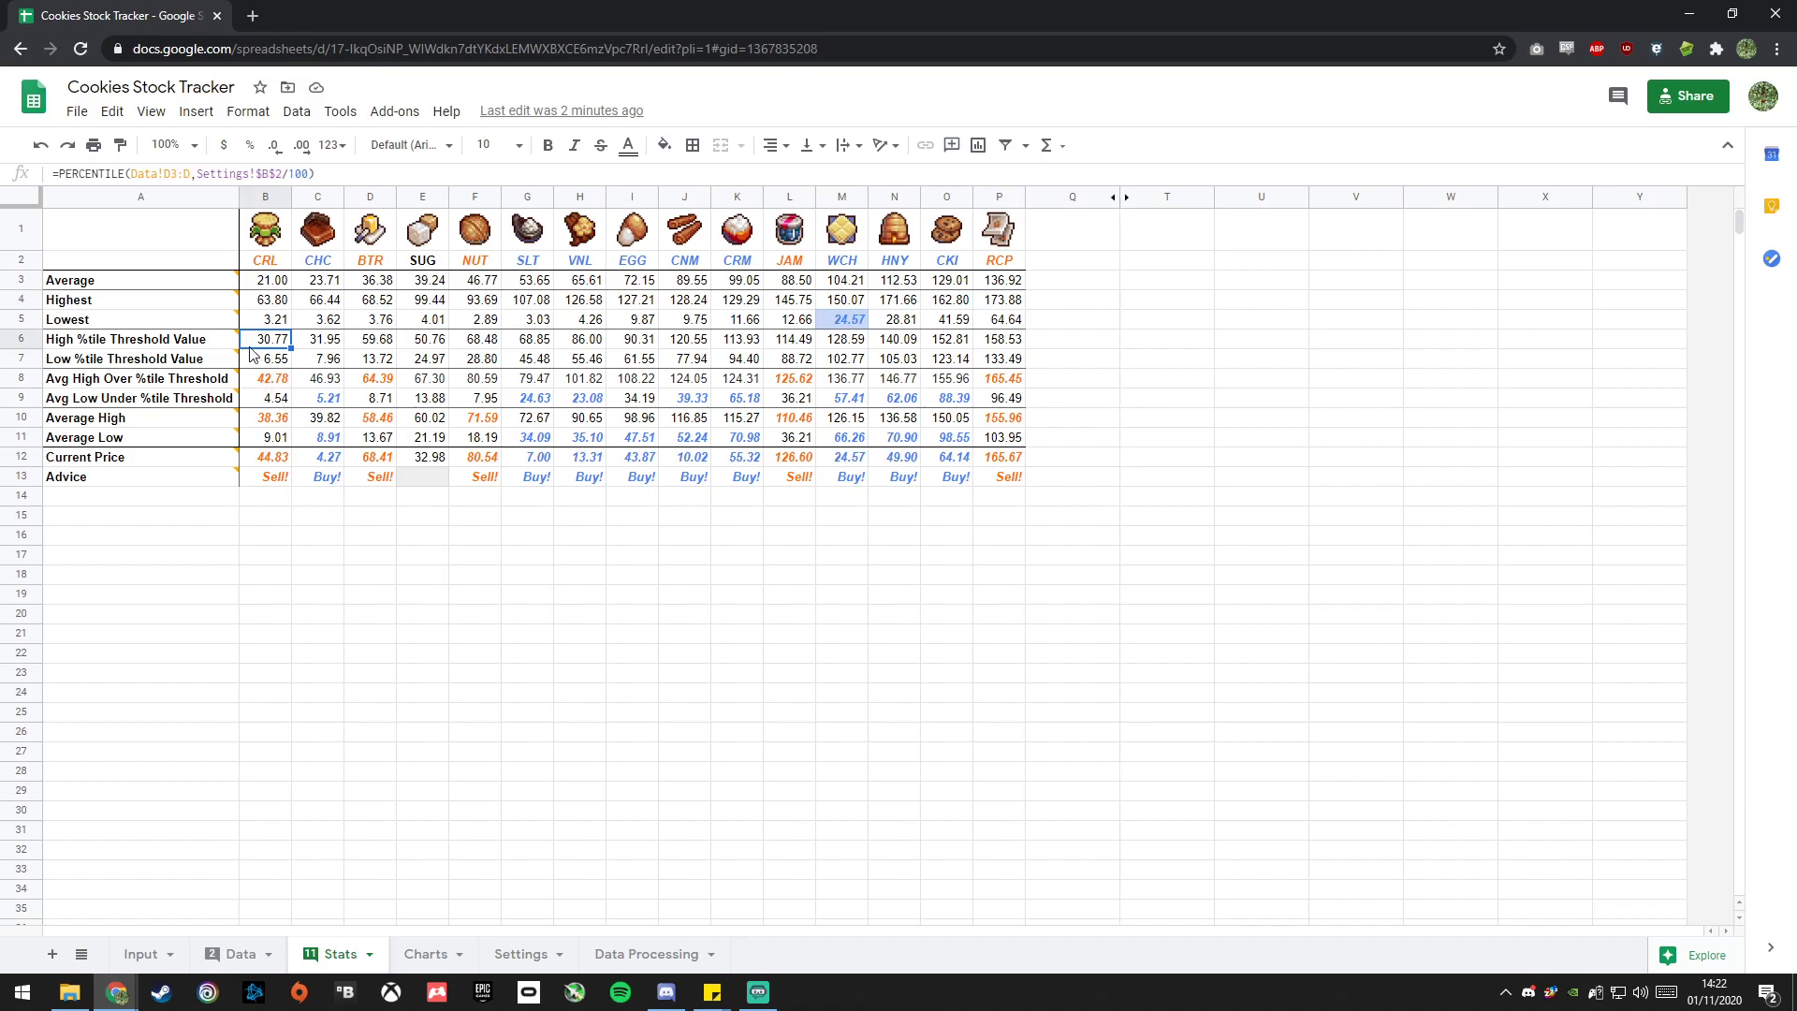
{"action": "mouse_move", "coordinate": [232, 428]}
{"action": "key", "text": "Down"}
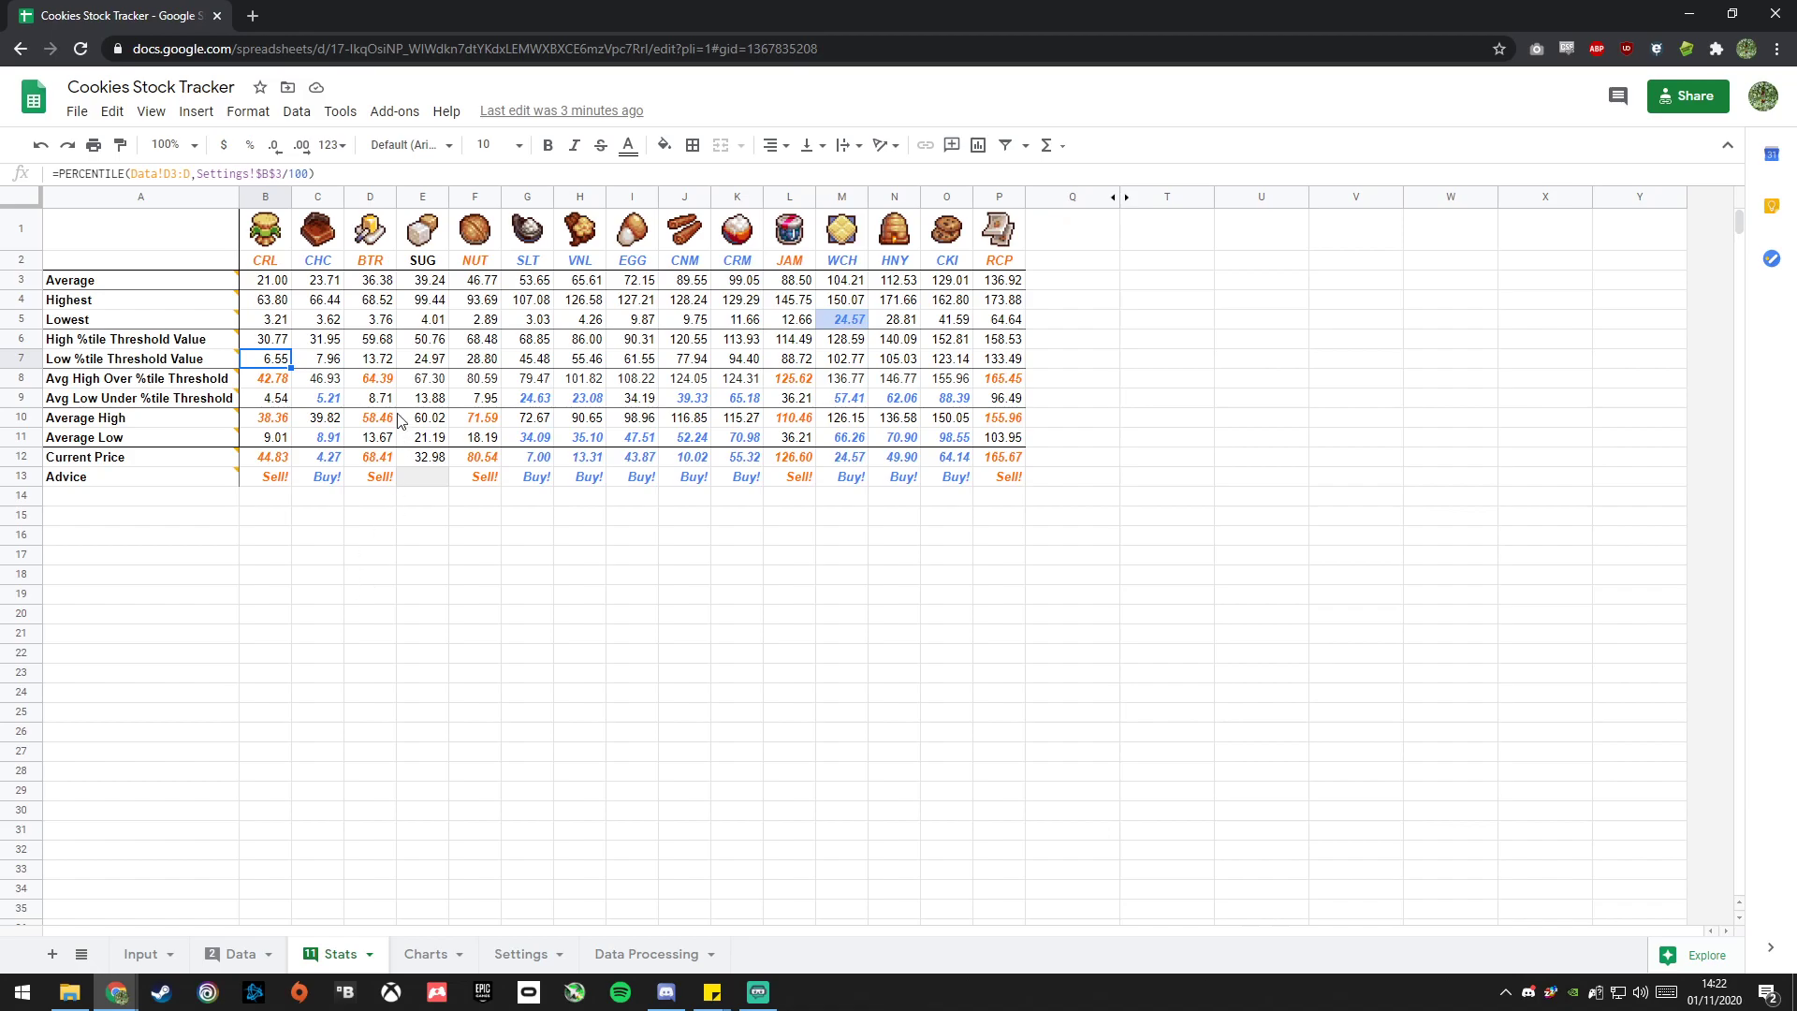
{"action": "left_click", "coordinate": [278, 384]}
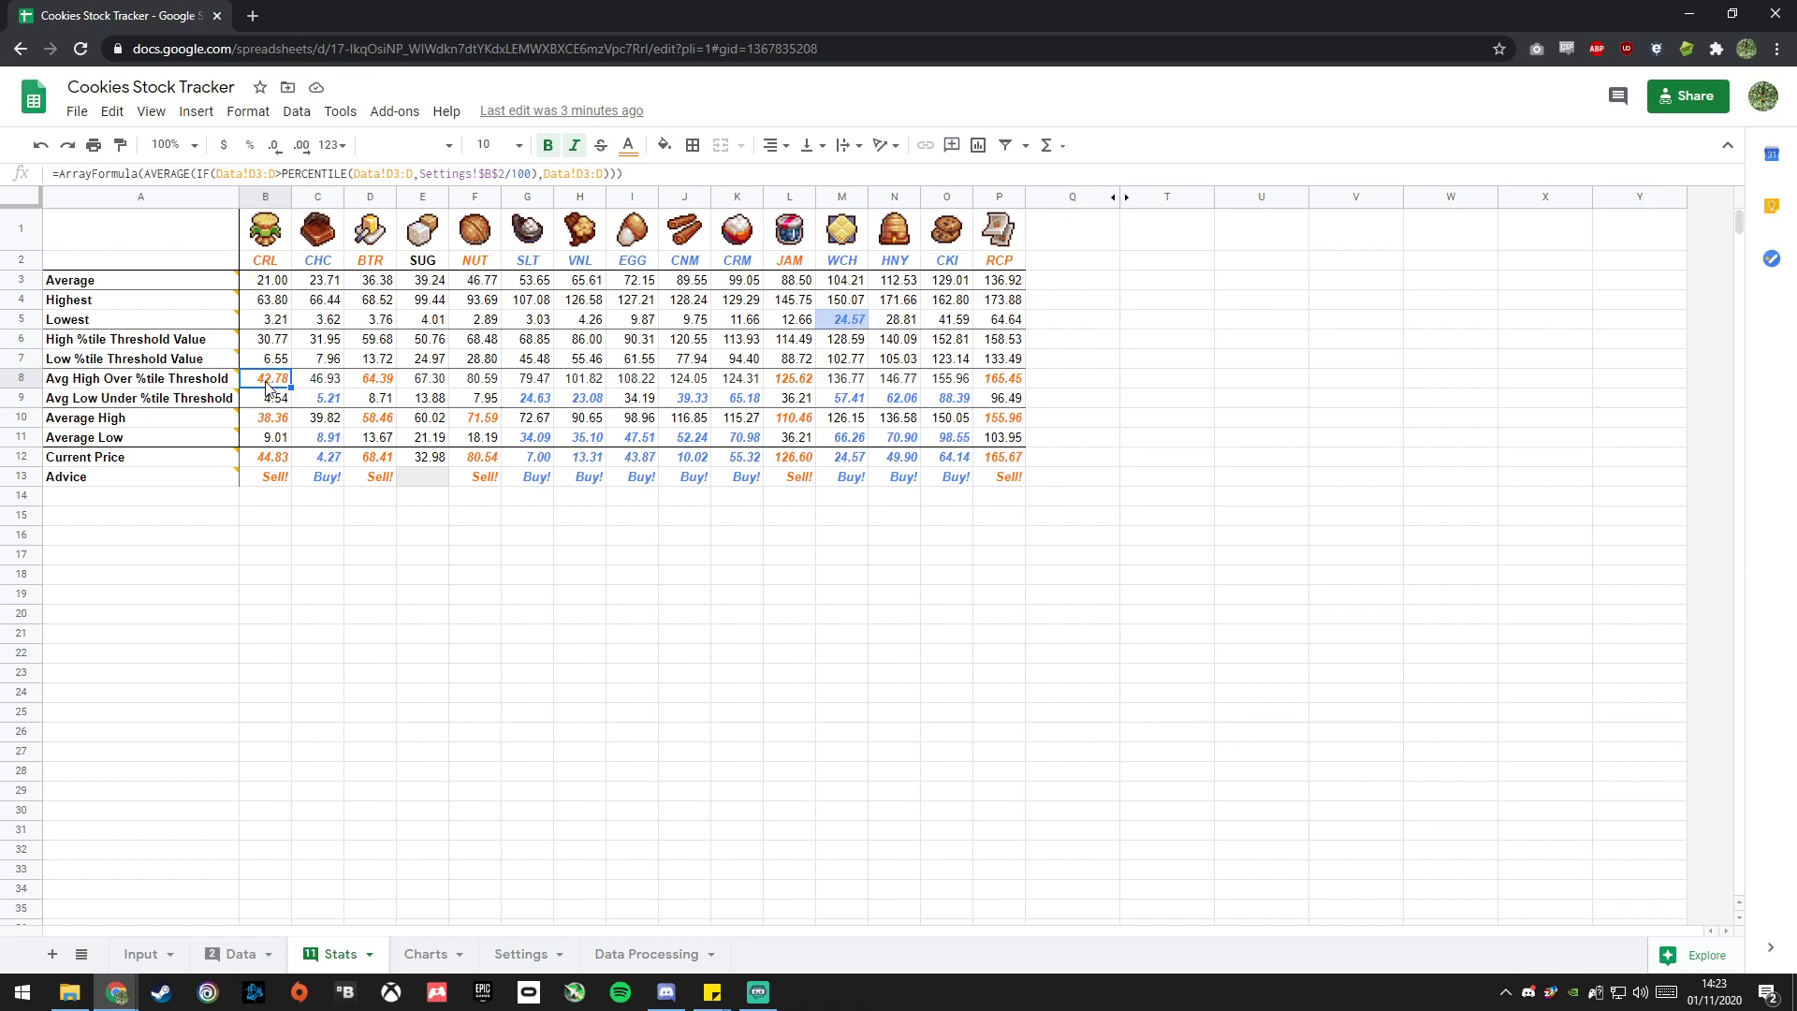
{"action": "left_click", "coordinate": [284, 402]}
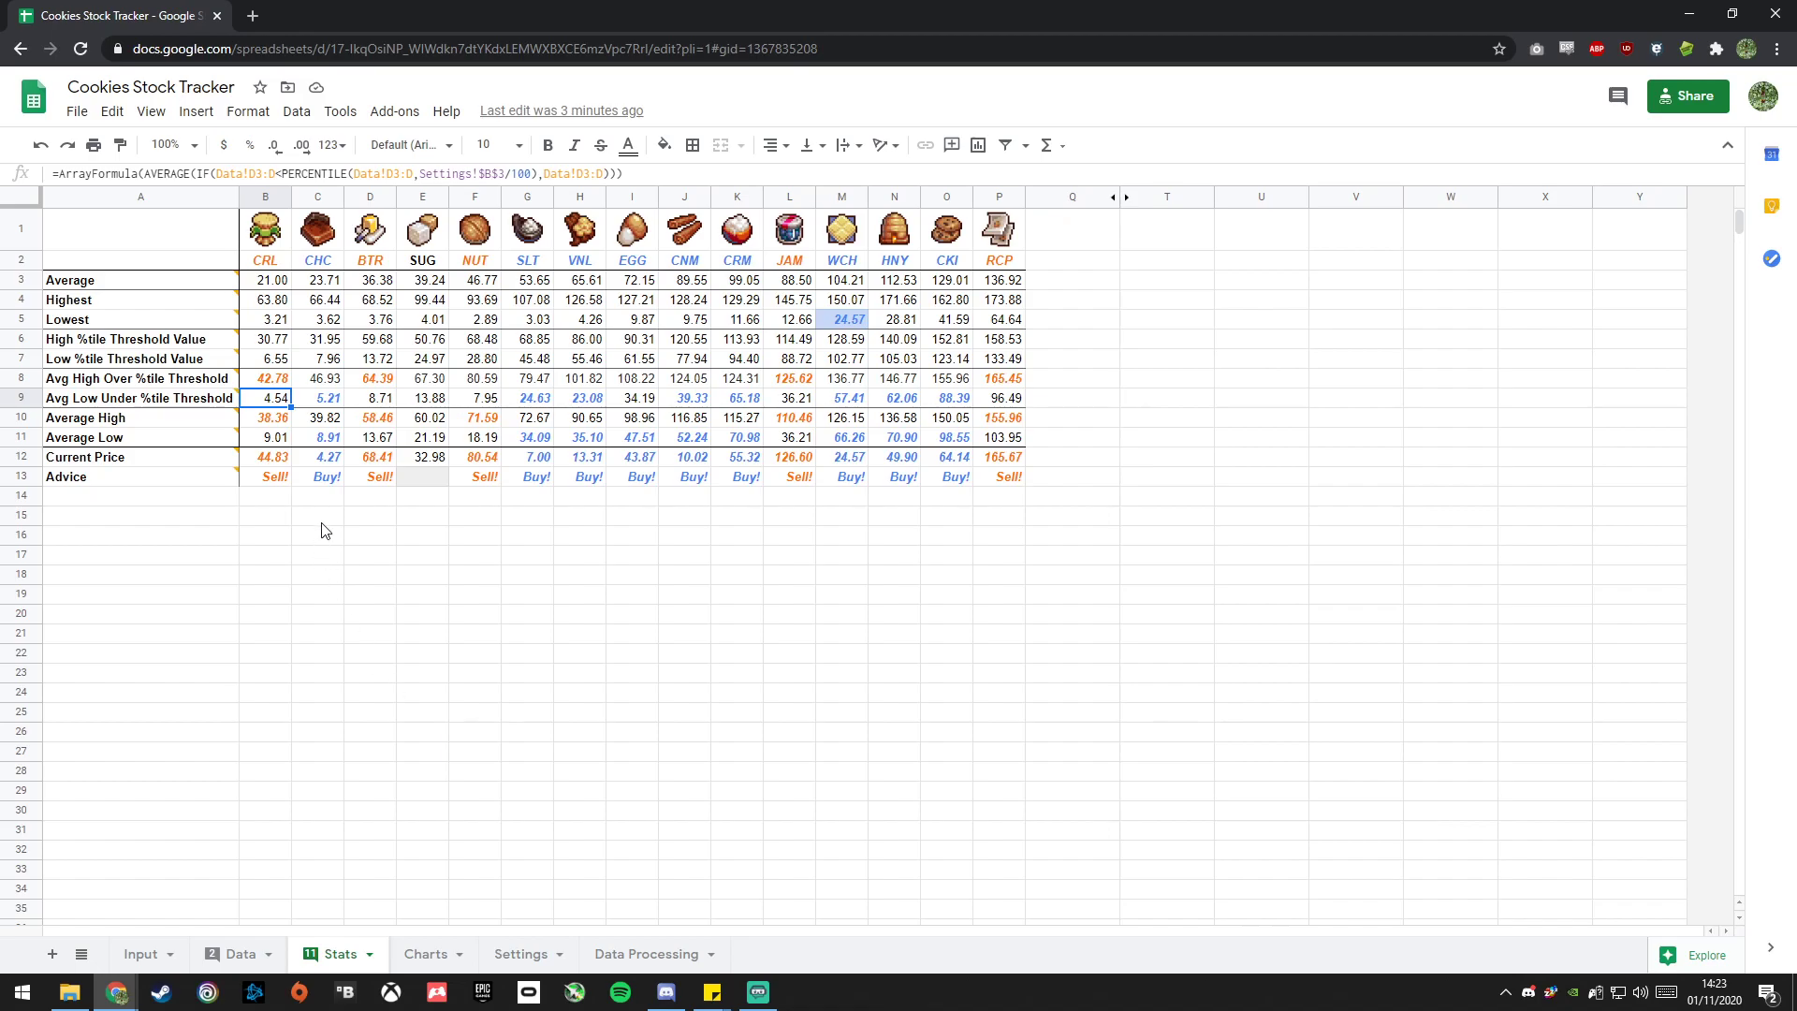
Examine the notes on Average High and Average Low, and highlight the four average rows 8 to 11.
{"action": "left_click", "coordinate": [214, 419]}
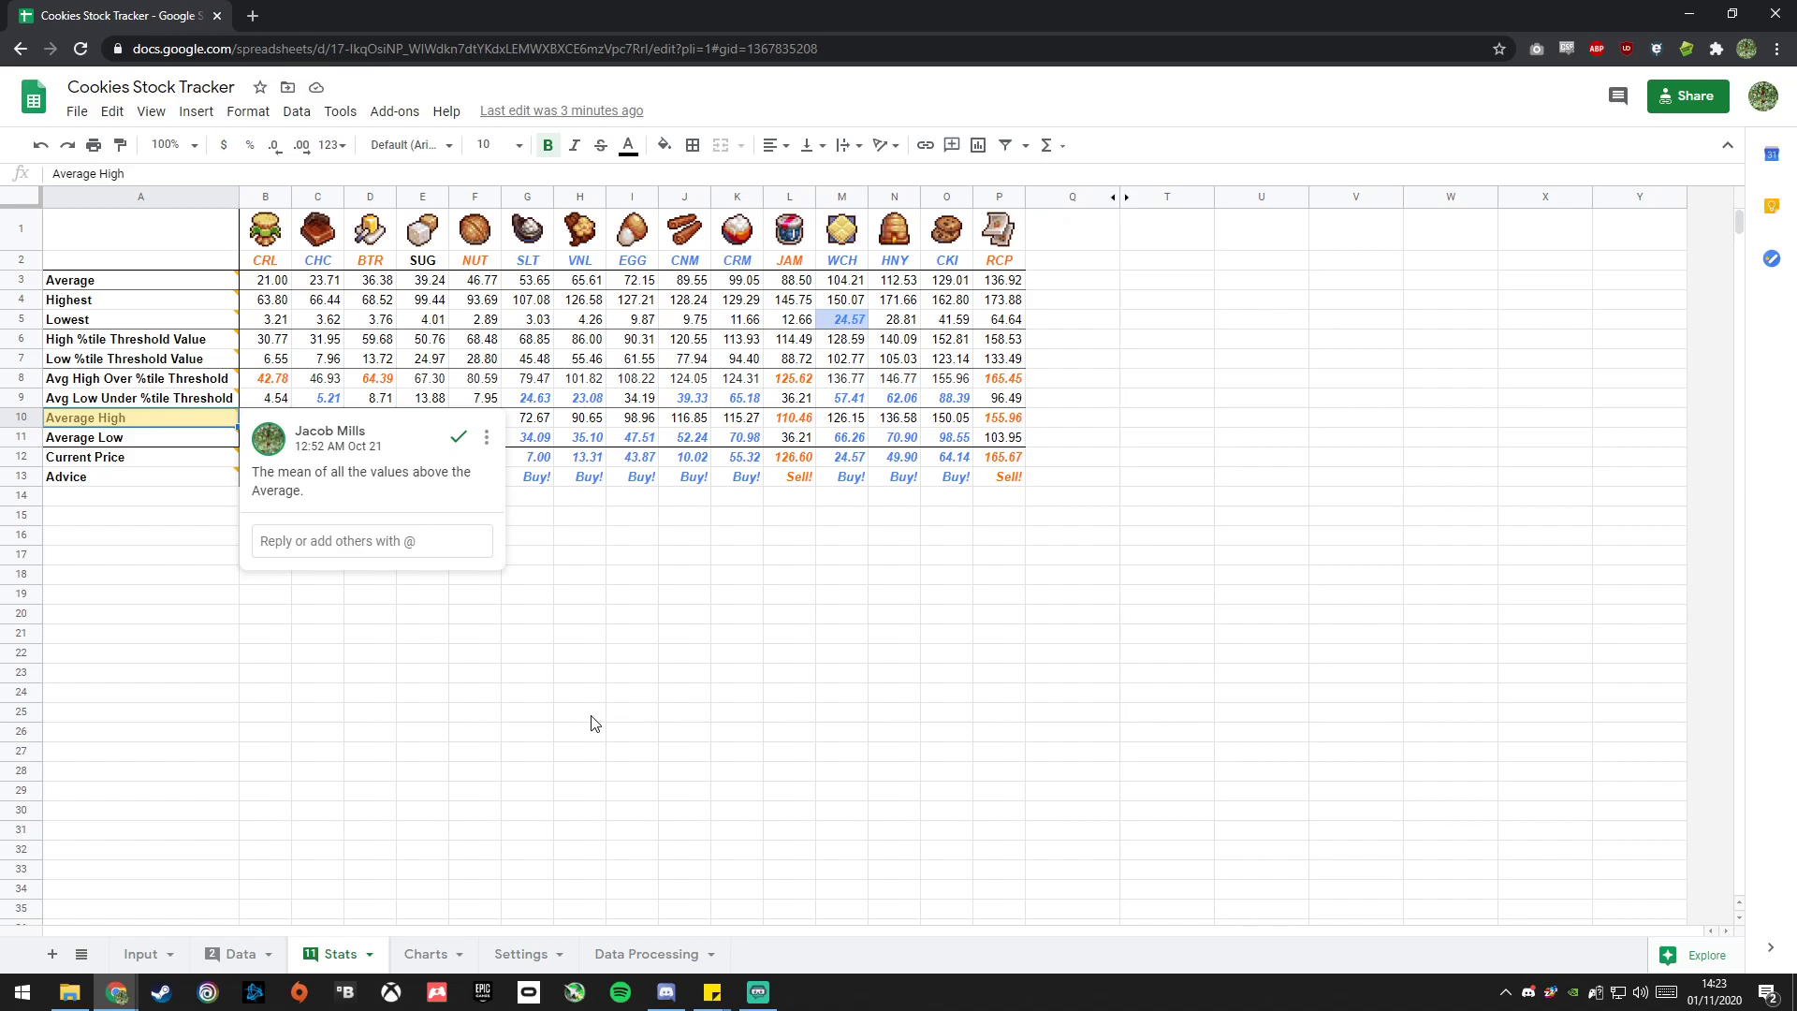
{"action": "left_click", "coordinate": [172, 442]}
{"action": "left_click", "coordinate": [158, 513]}
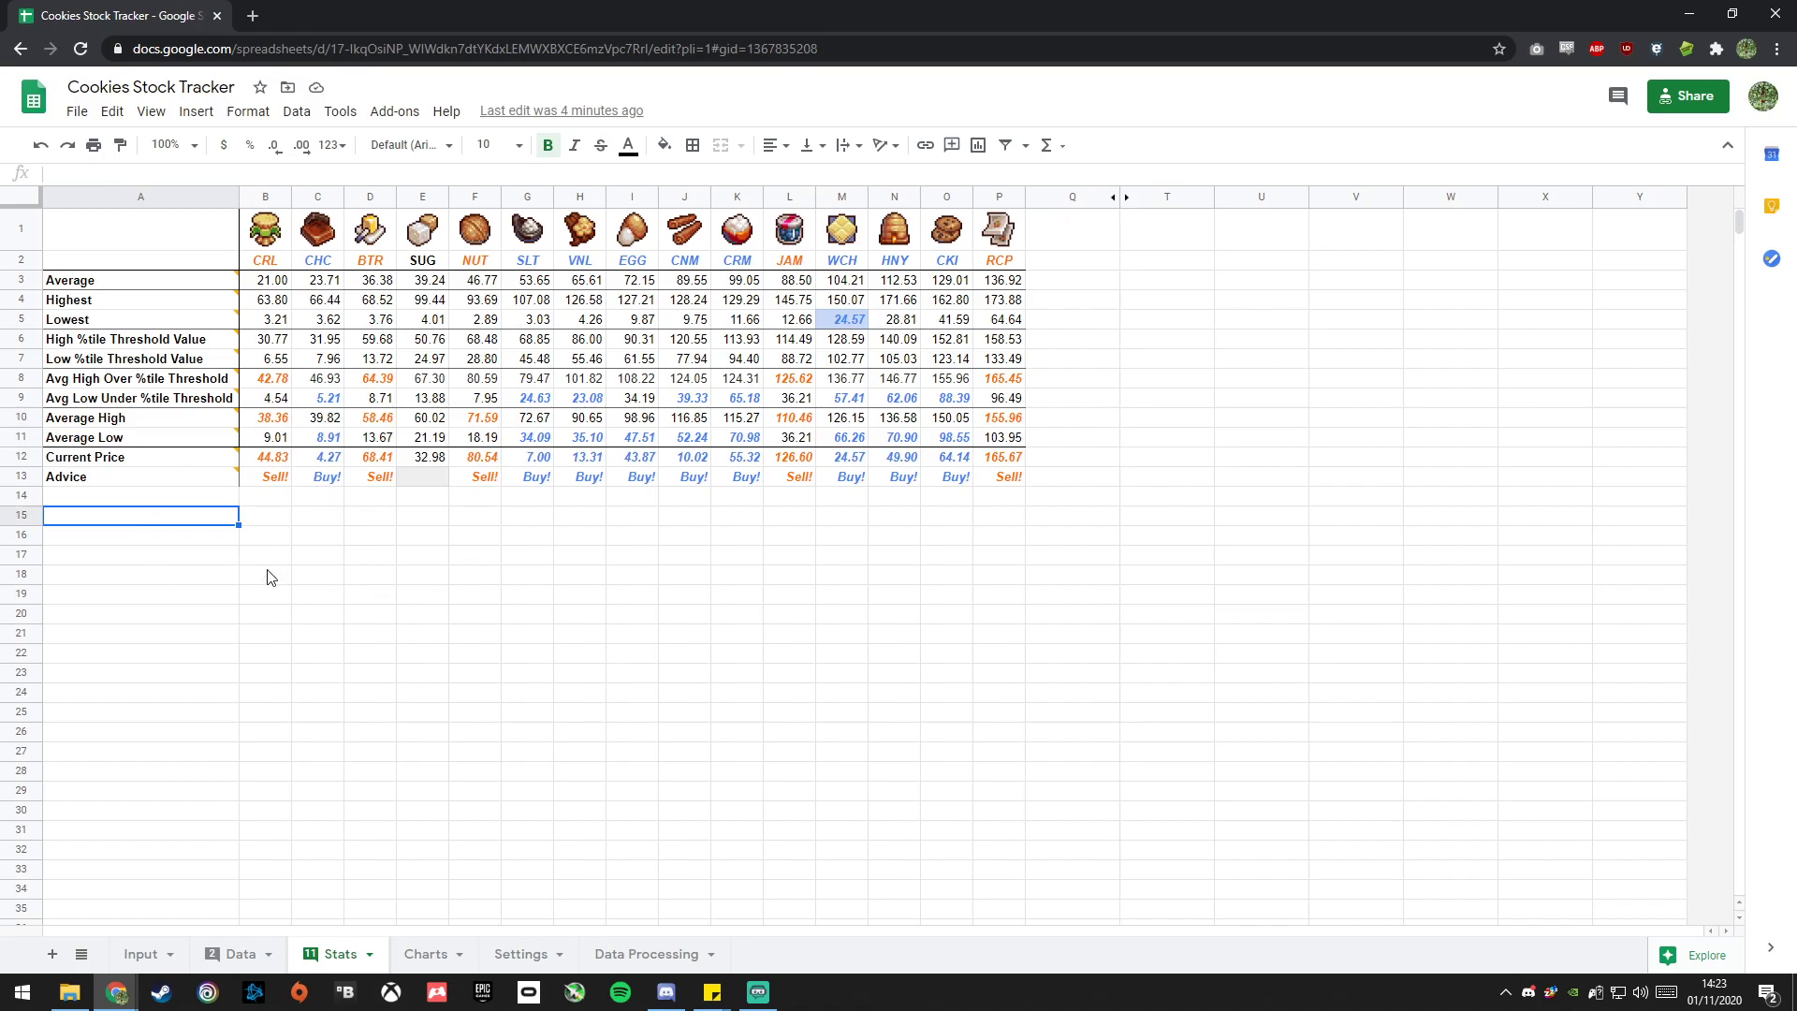
{"action": "left_click_drag", "start_coordinate": [23, 380], "coordinate": [21, 436]}
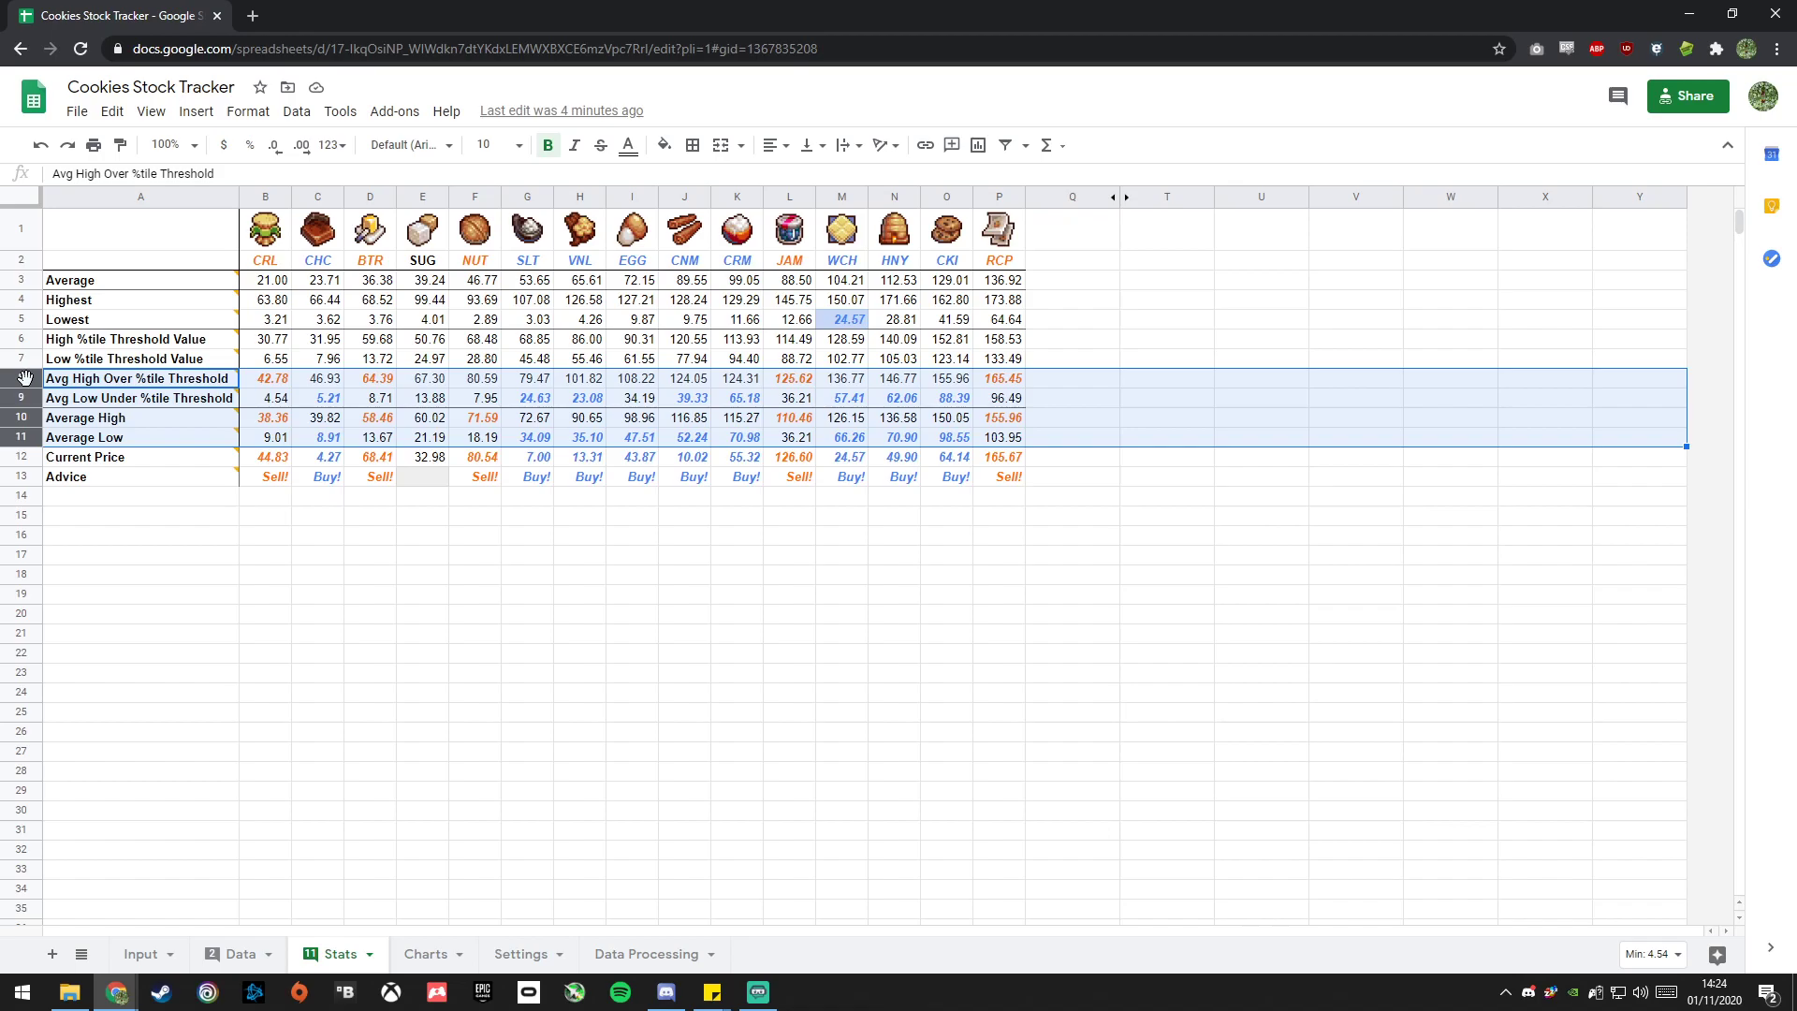
{"action": "mouse_move", "coordinate": [58, 405]}
{"action": "left_click", "coordinate": [645, 599]}
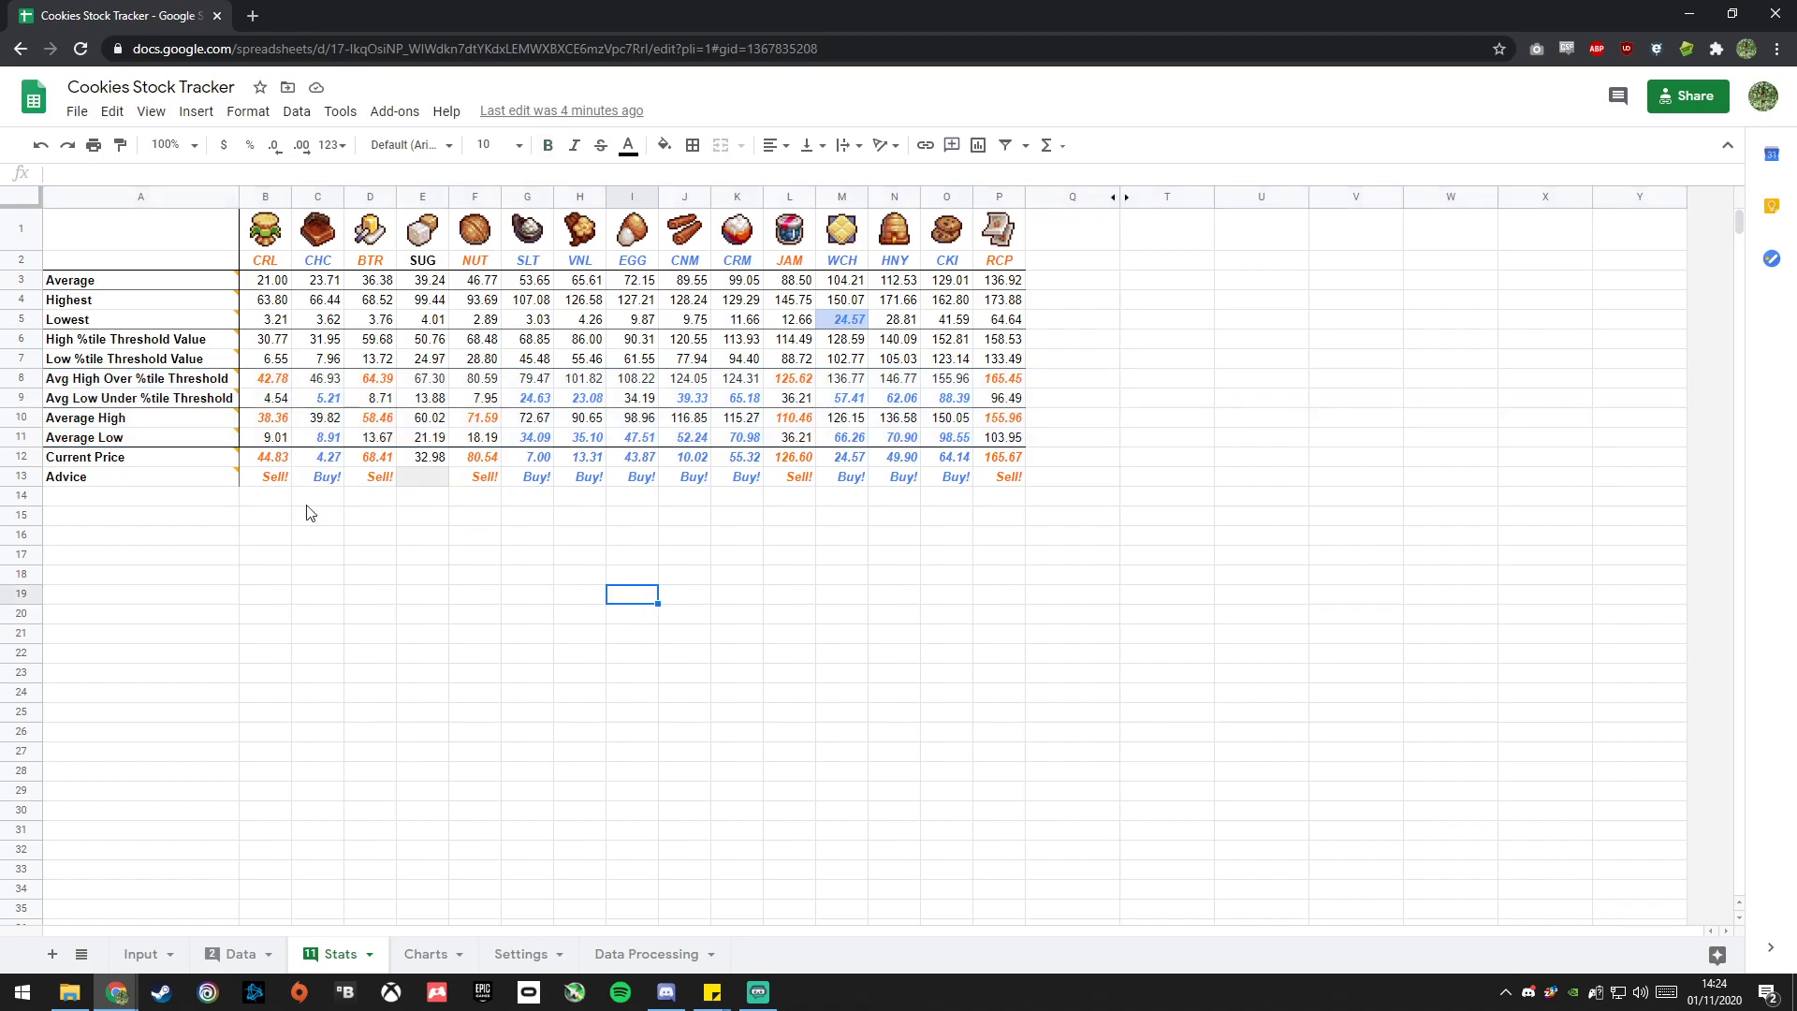
Examine the CRL Current Price, NUT Advice and WCH Lowest formulas on Stats, along with the newest records on the Data sheet.
{"action": "left_click", "coordinate": [278, 462]}
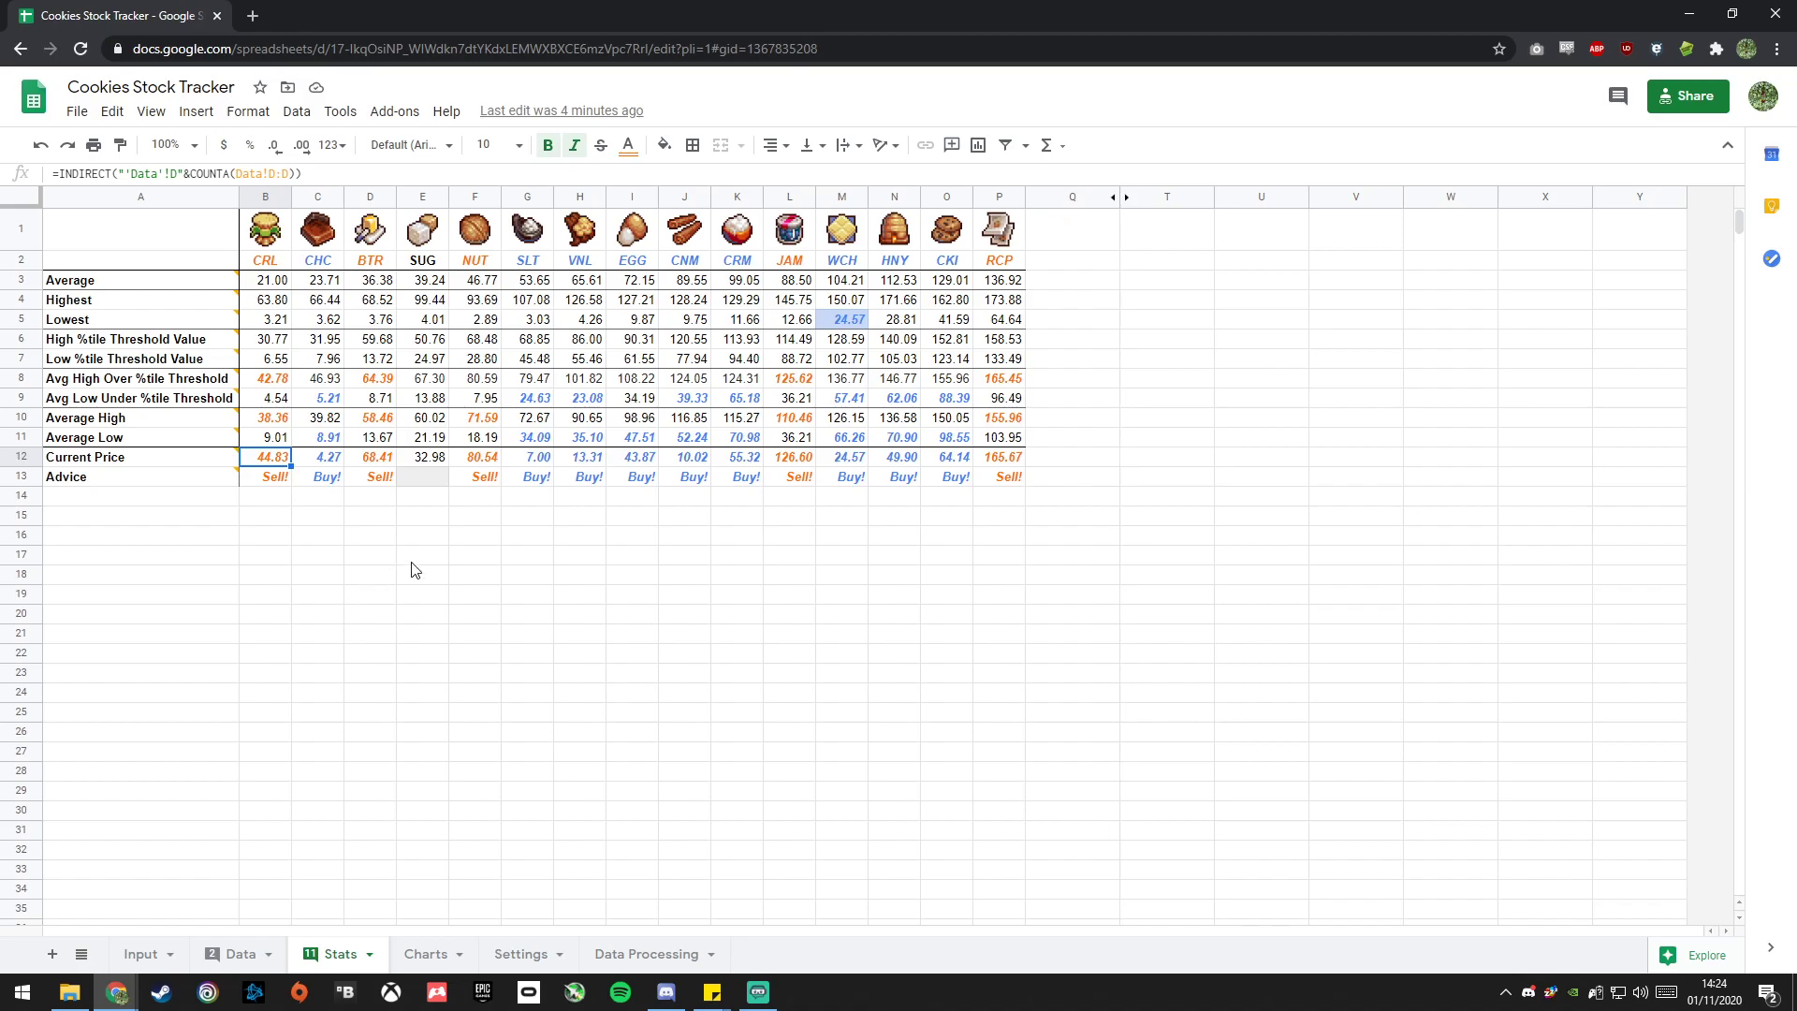
{"action": "left_click", "coordinate": [472, 482]}
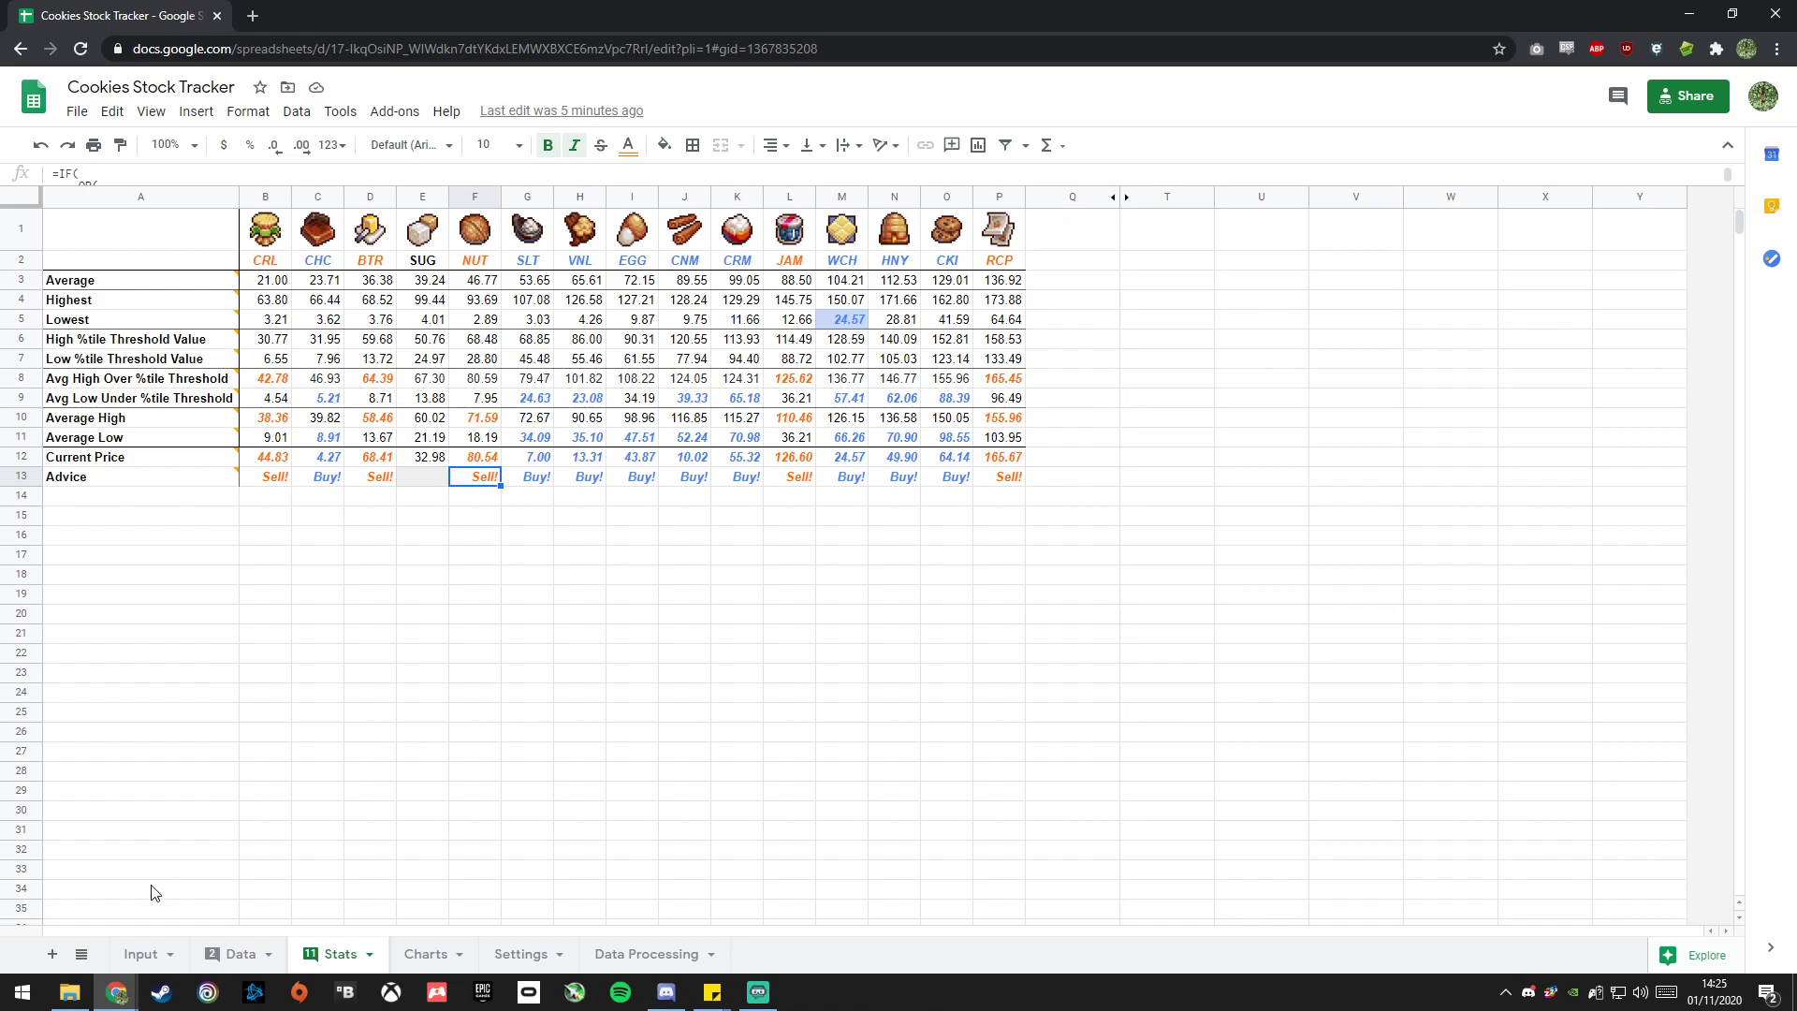
{"action": "left_click", "coordinate": [234, 953]}
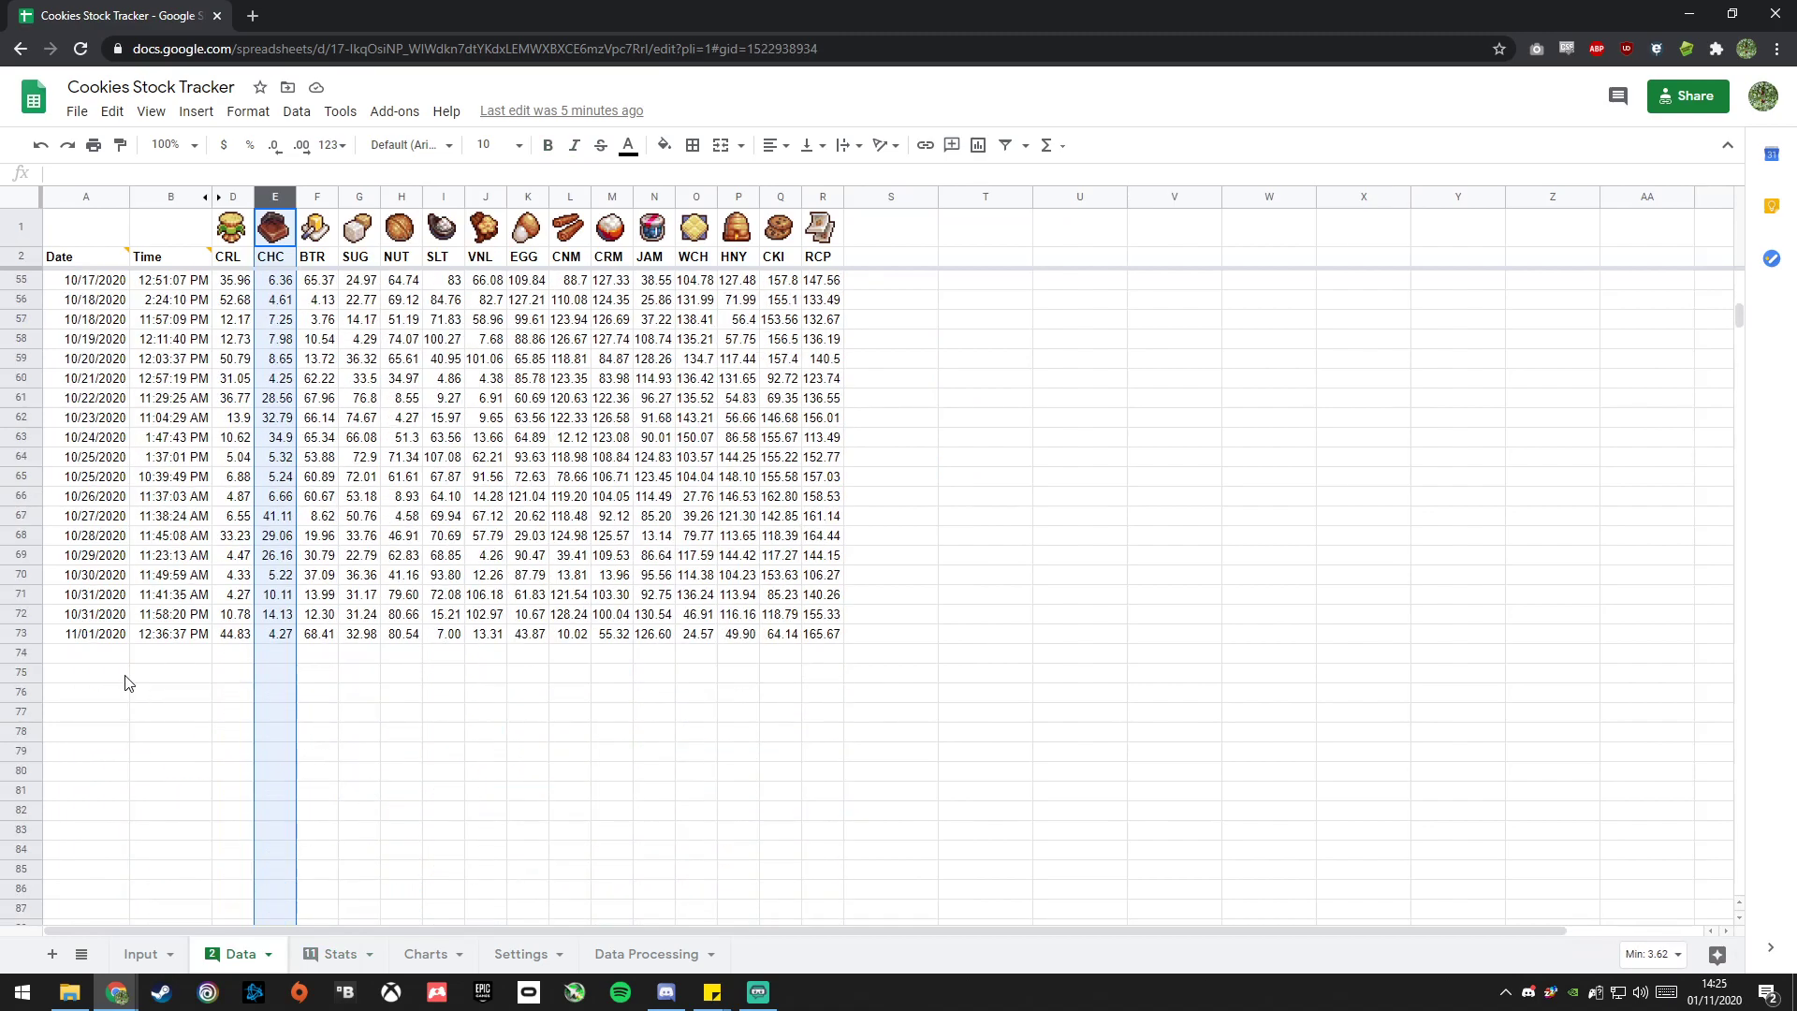
{"action": "left_click", "coordinate": [336, 953]}
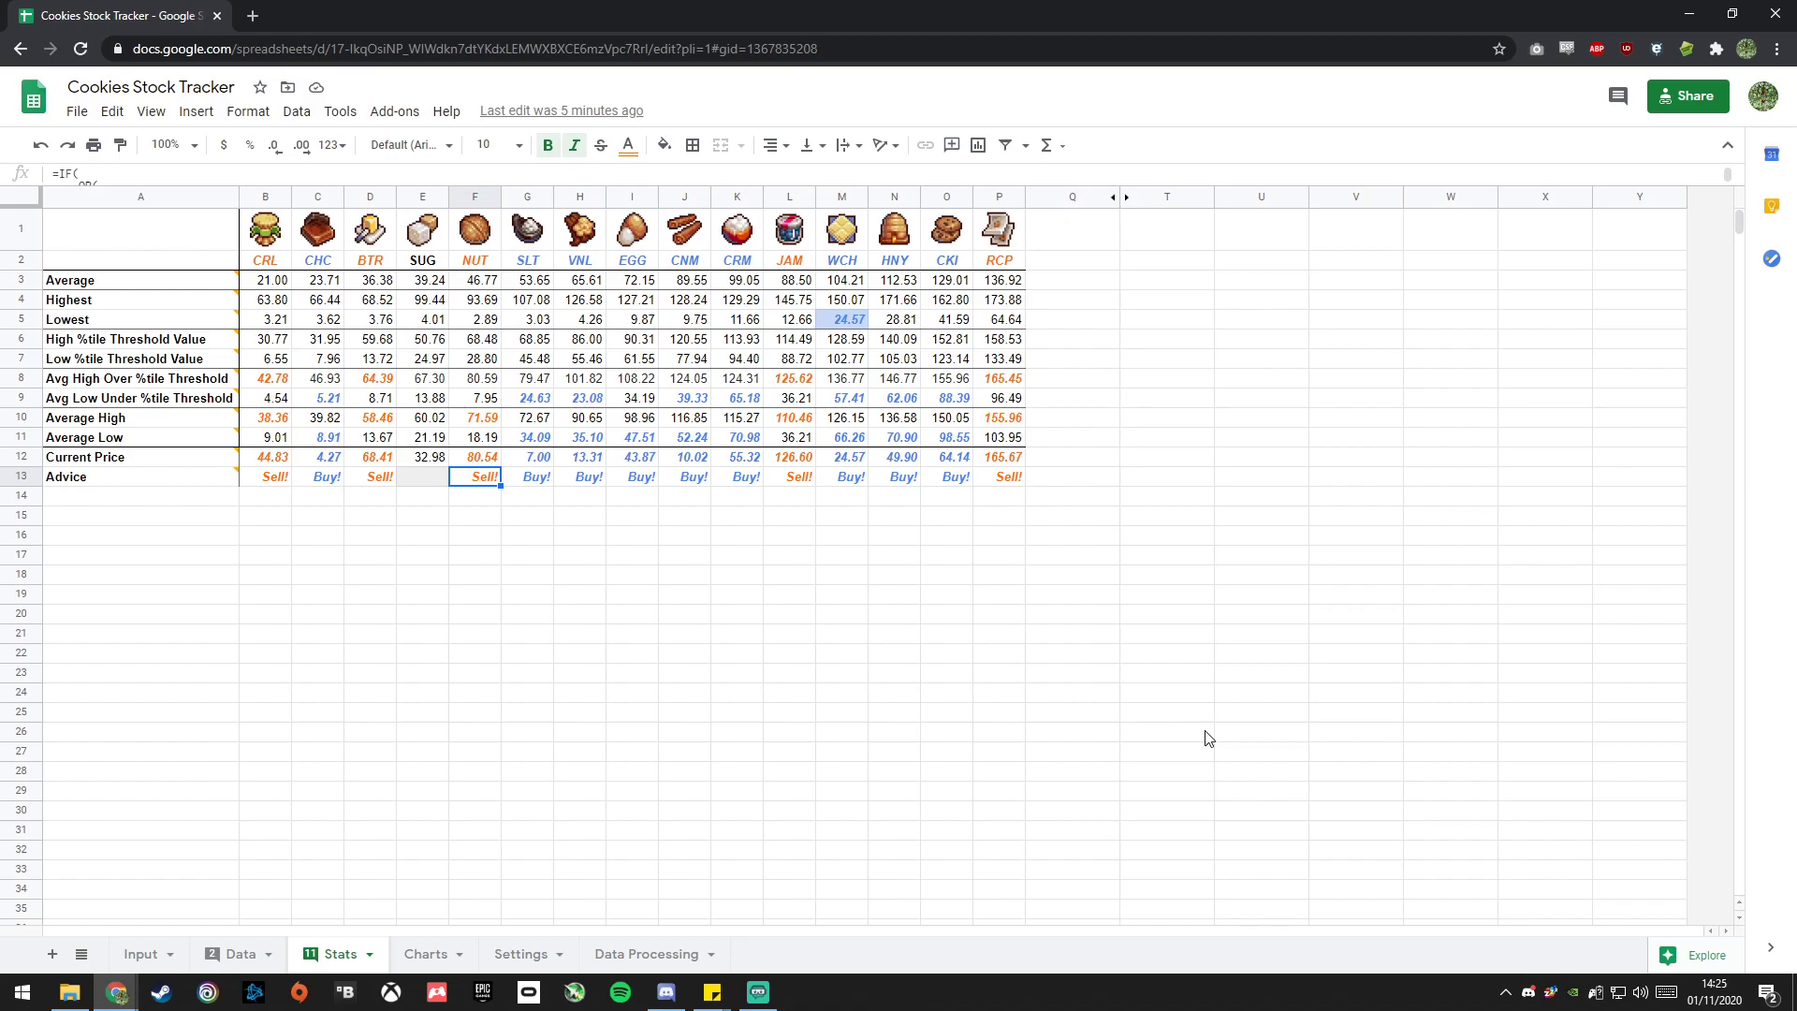
{"action": "left_click", "coordinate": [846, 323]}
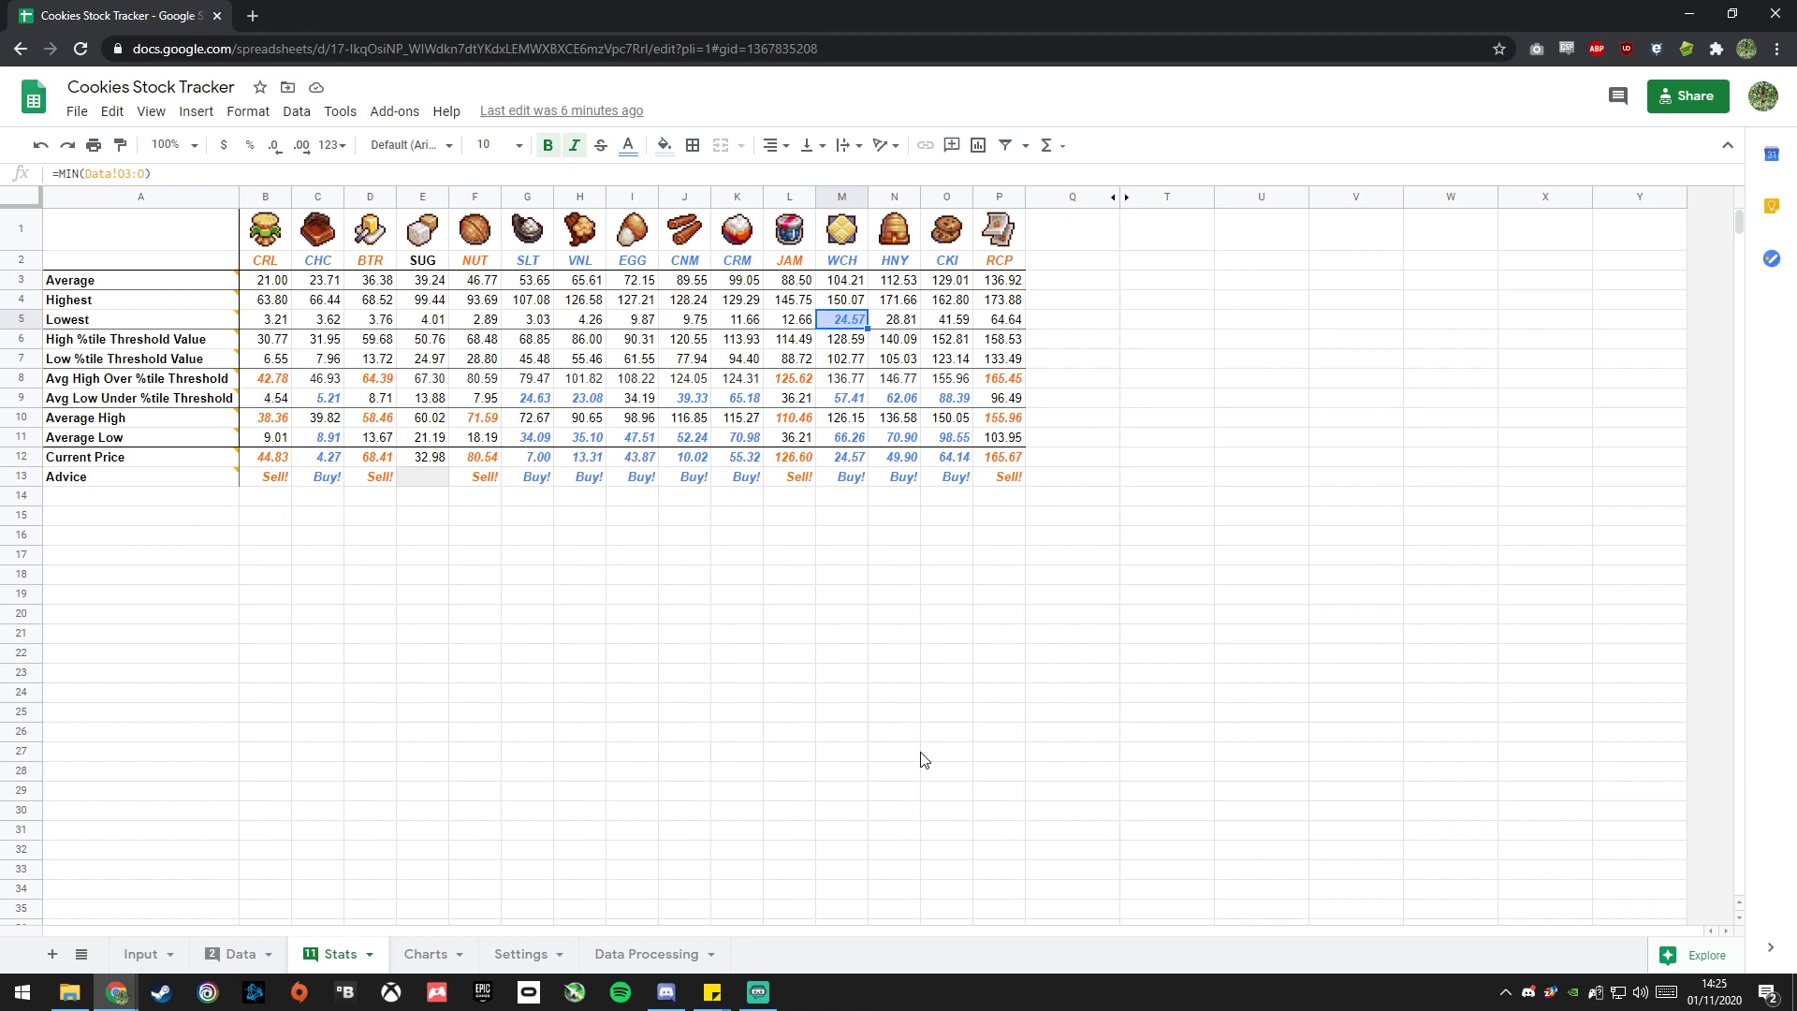
{"action": "left_click", "coordinate": [951, 674]}
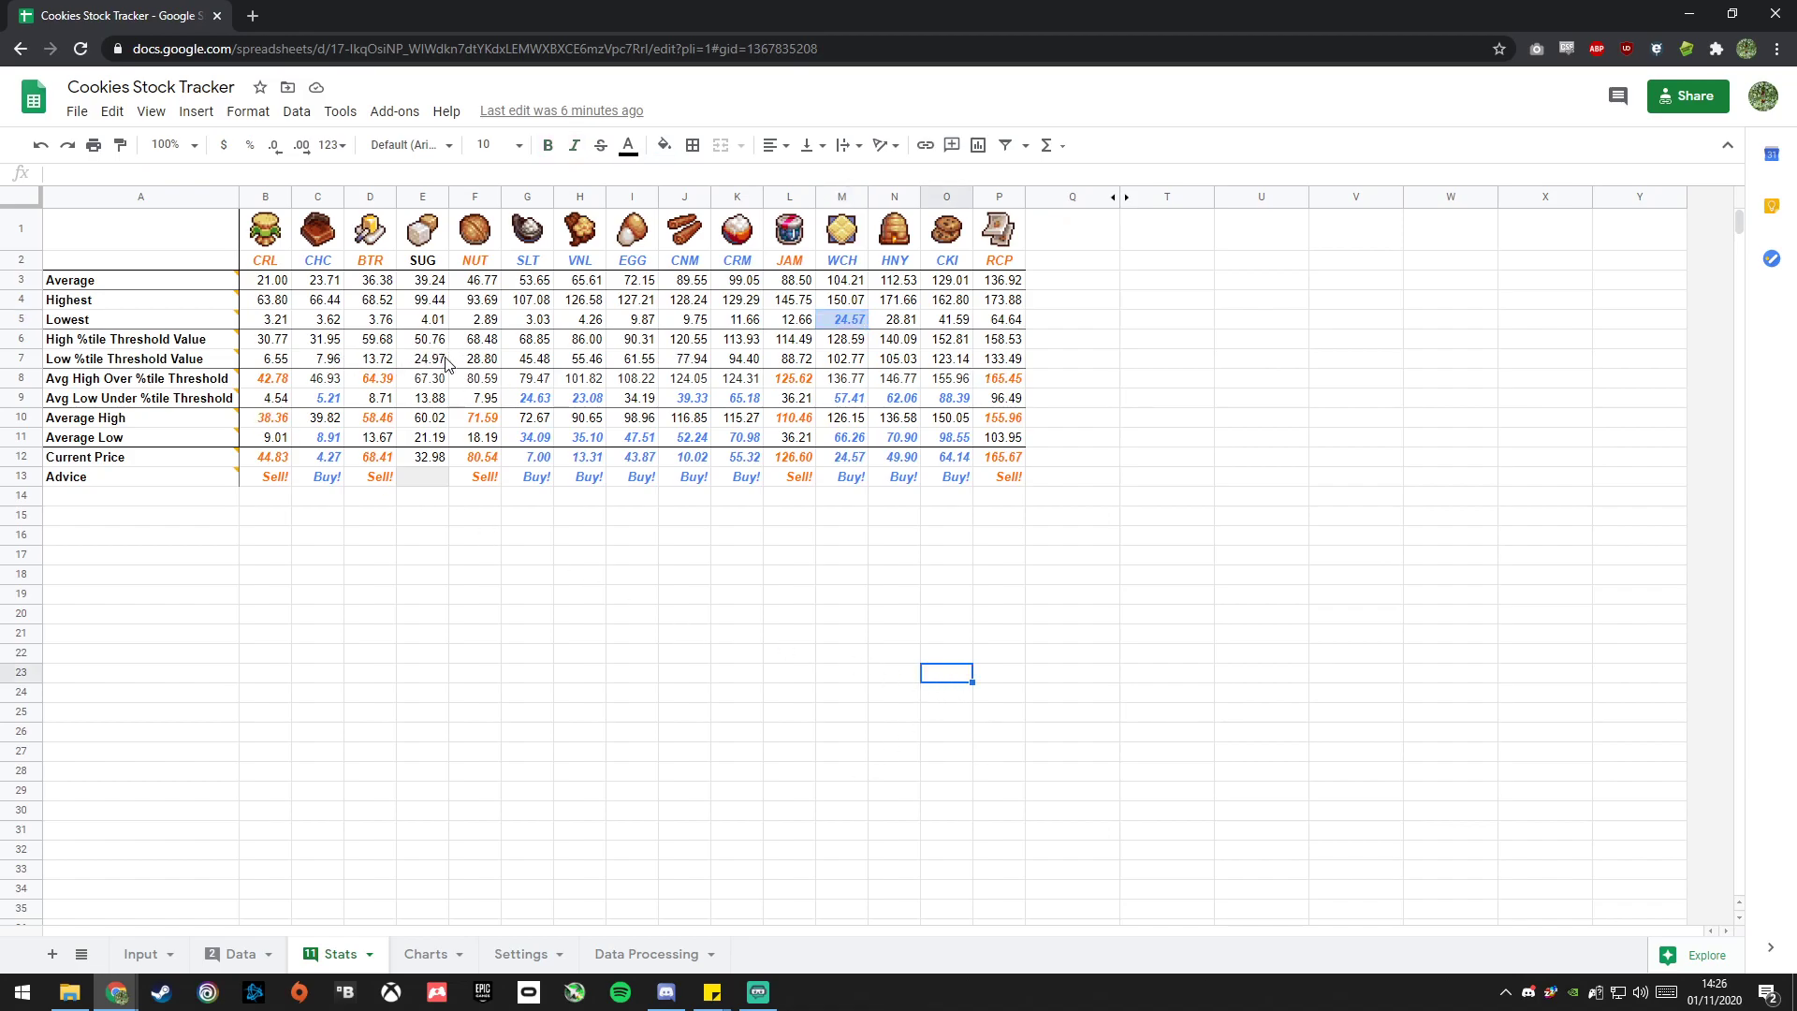
Set the High Percentile Threshold to 51 and the Low Percentile Threshold to 49 on the Settings sheet, and check the Stats sheet.
{"action": "left_click", "coordinate": [517, 968]}
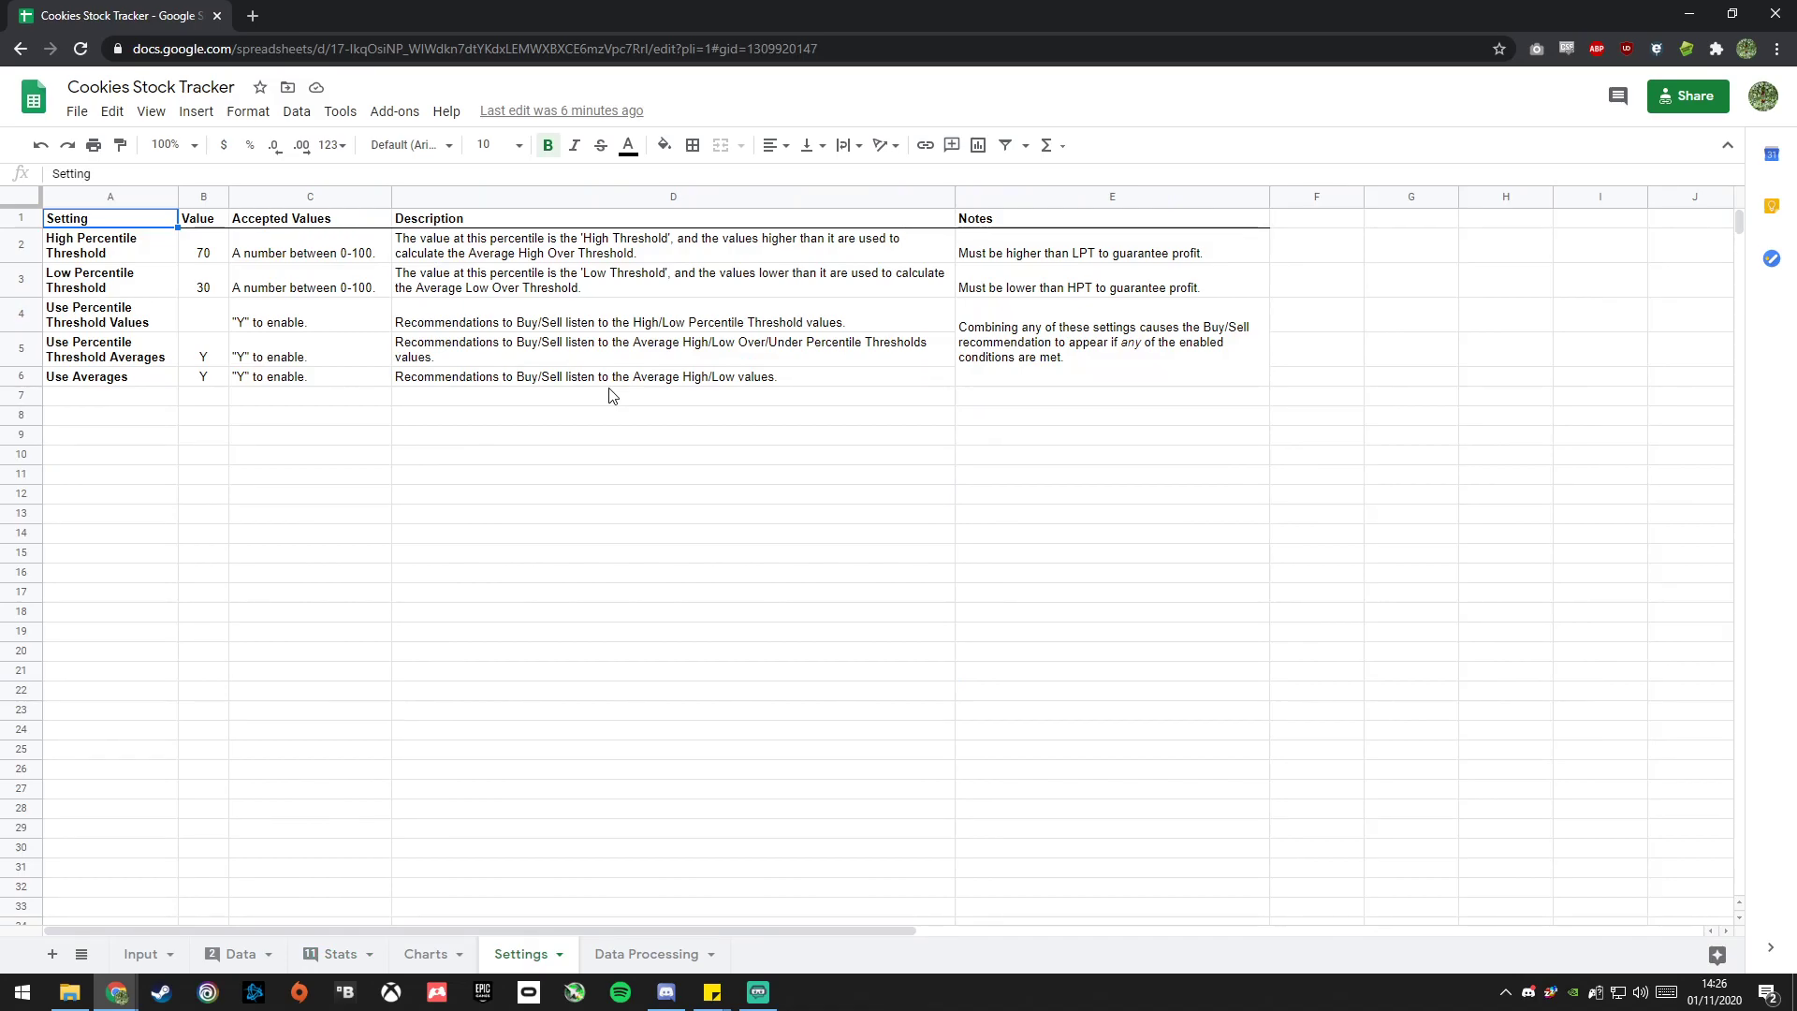
{"action": "left_click", "coordinate": [214, 248]}
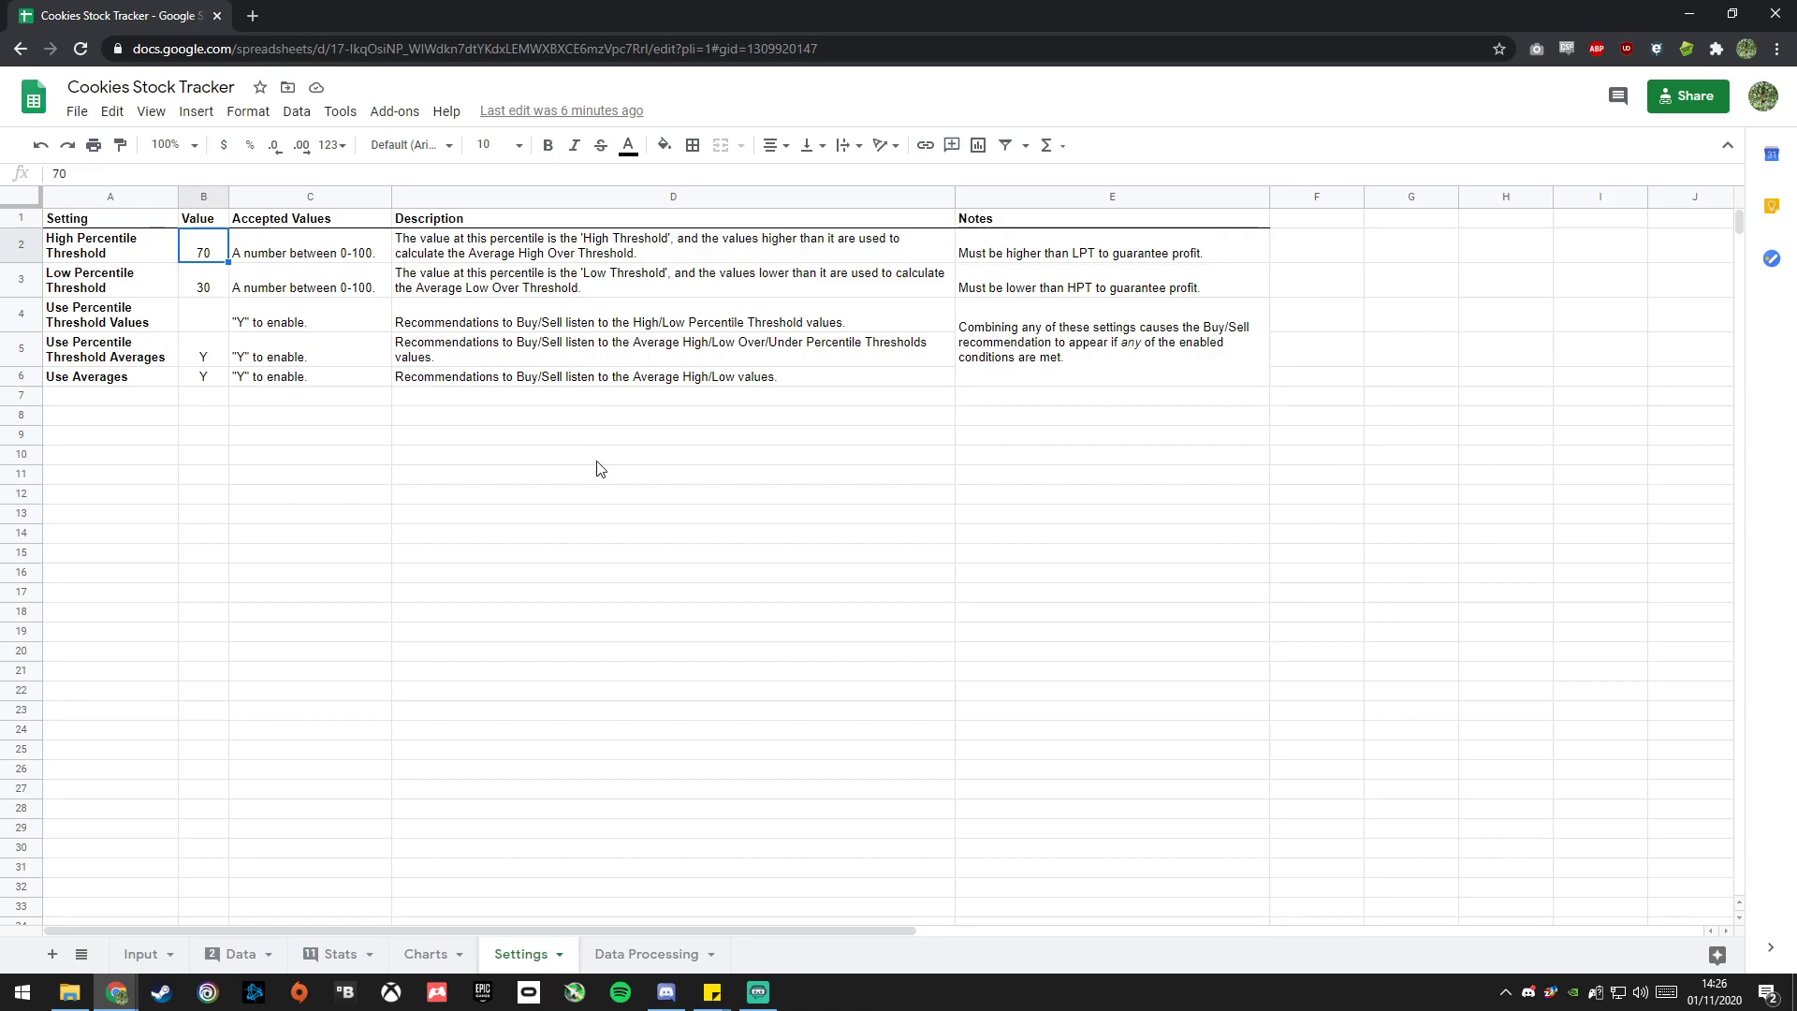
{"action": "type", "text": "51"}
{"action": "key", "text": "Return"}
{"action": "type", "text": "49"}
{"action": "key", "text": "Return"}
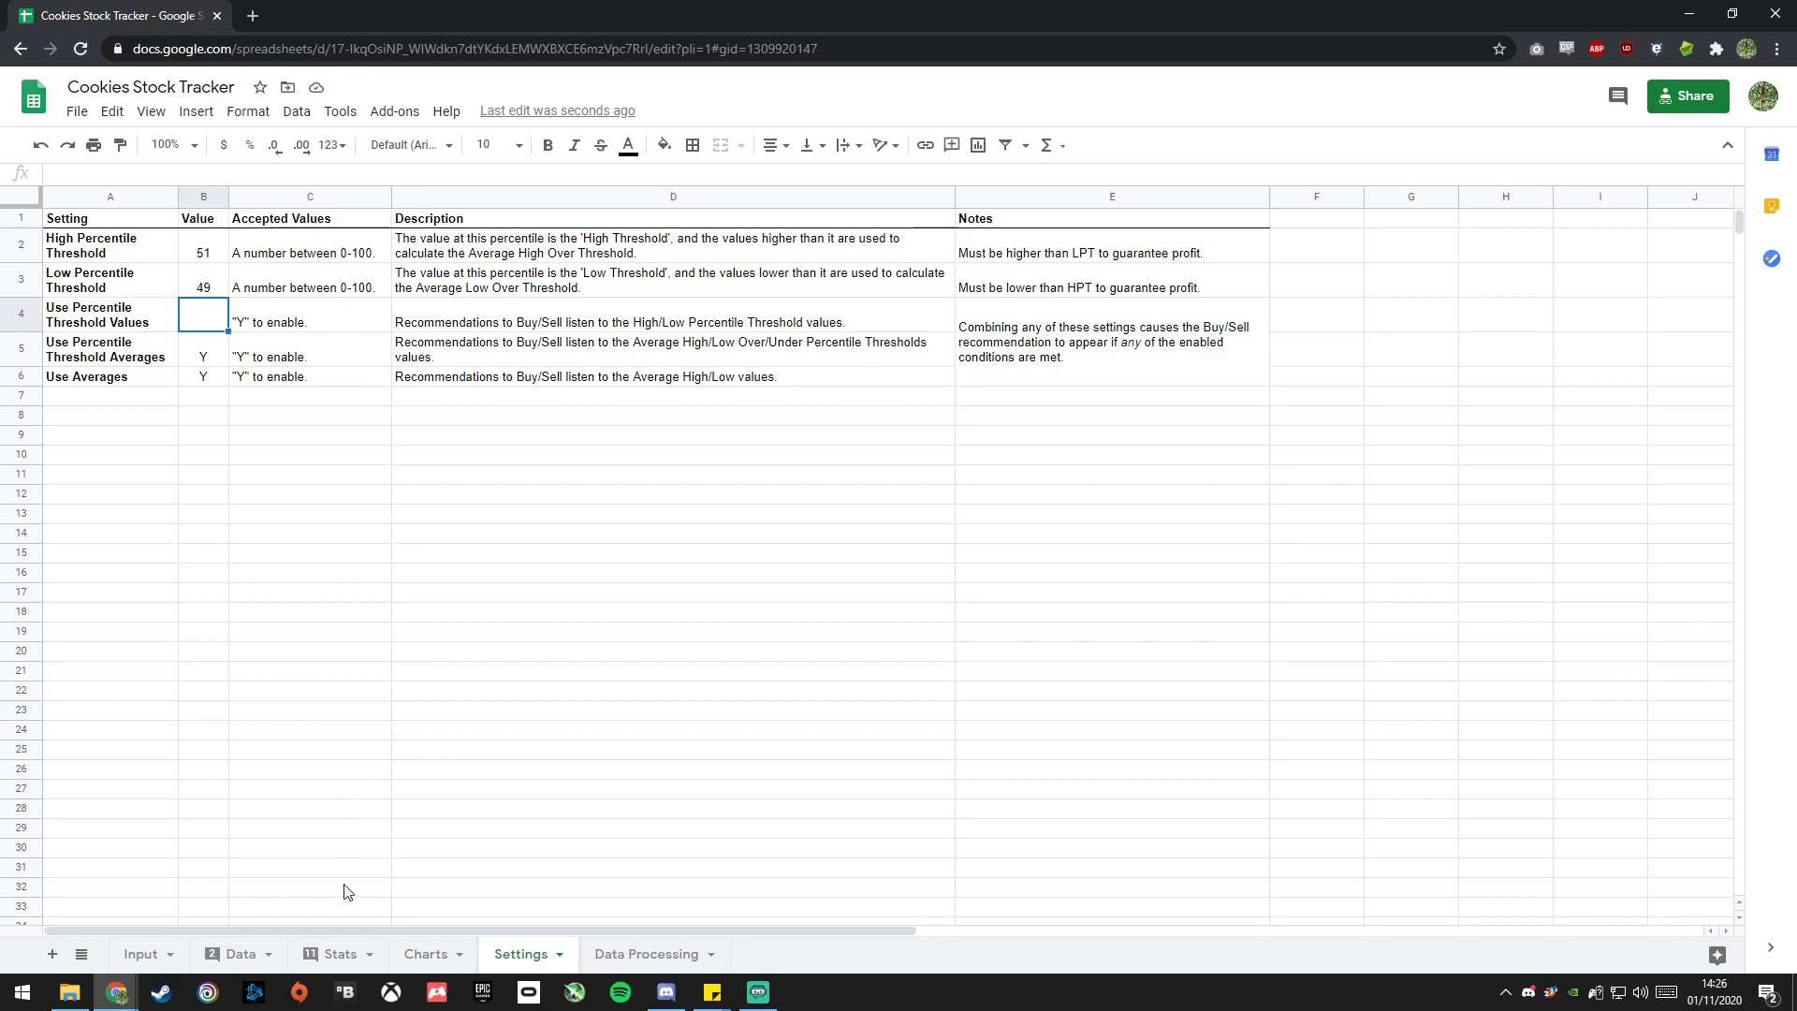
{"action": "left_click", "coordinate": [341, 953]}
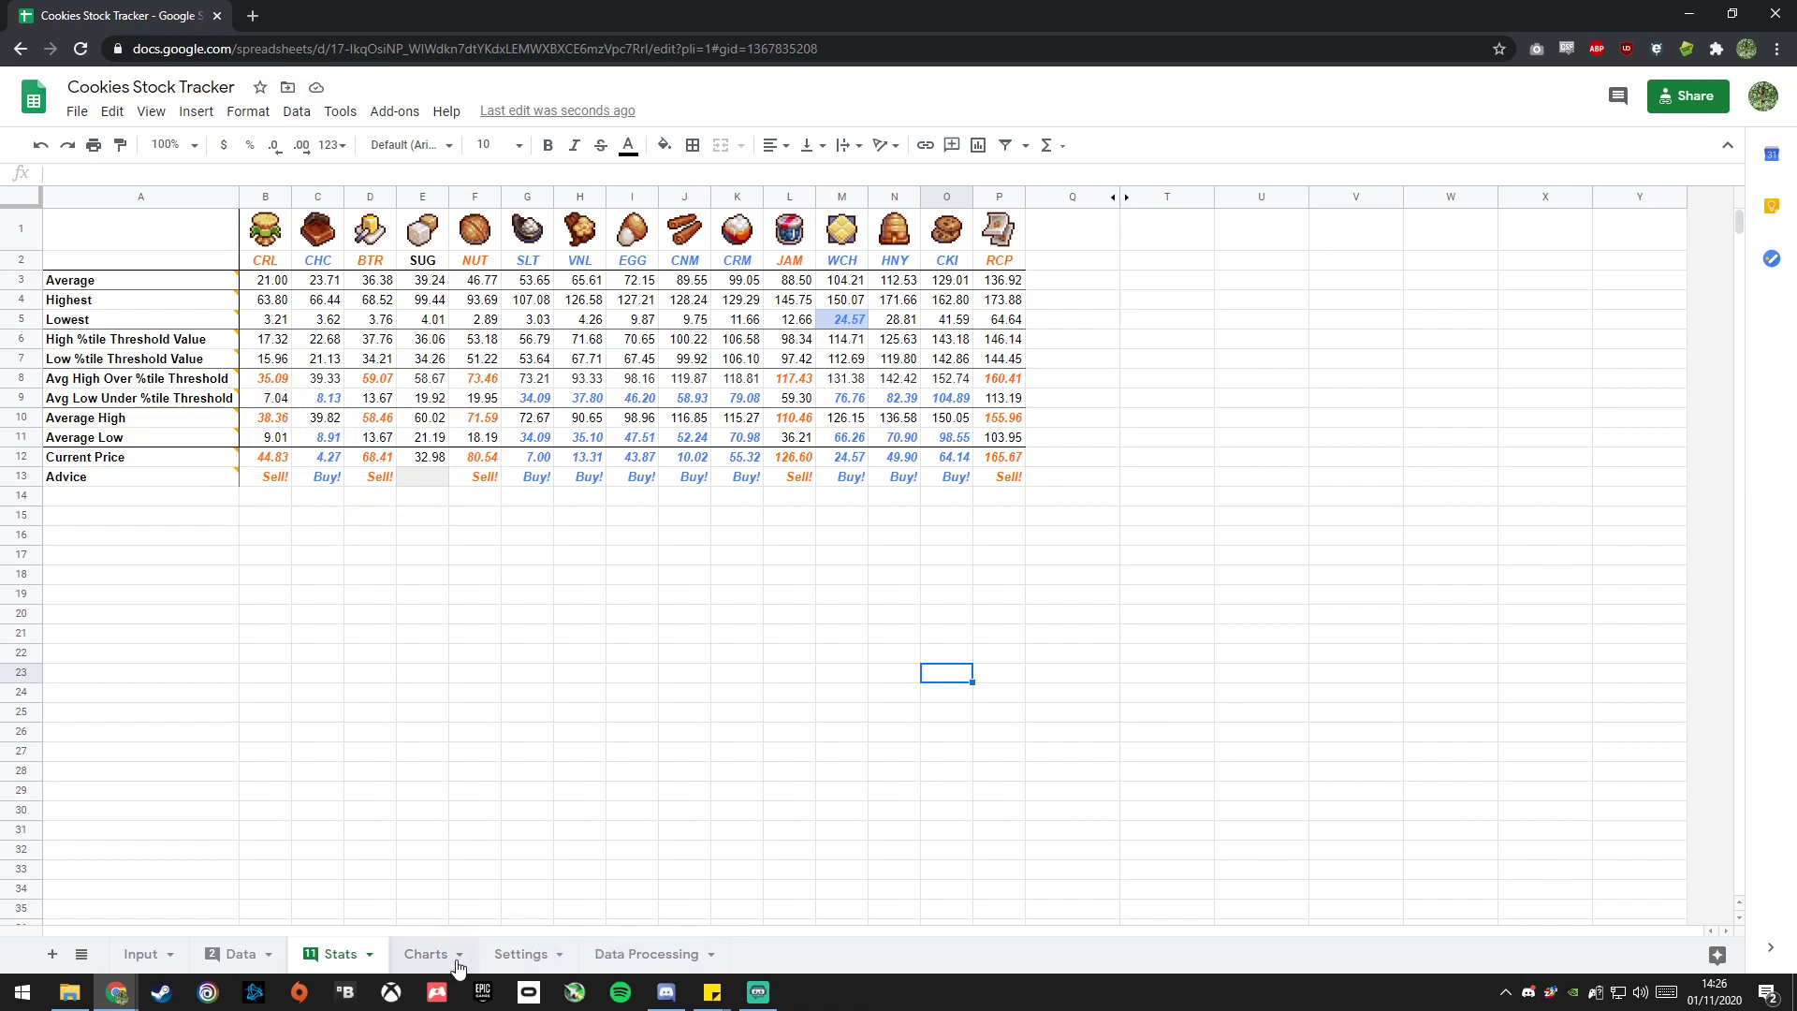
Set the High Percentile Threshold to 70 and the Low Percentile Threshold to 30 on the Settings sheet.
{"action": "left_click", "coordinate": [513, 955]}
{"action": "left_click", "coordinate": [205, 251]}
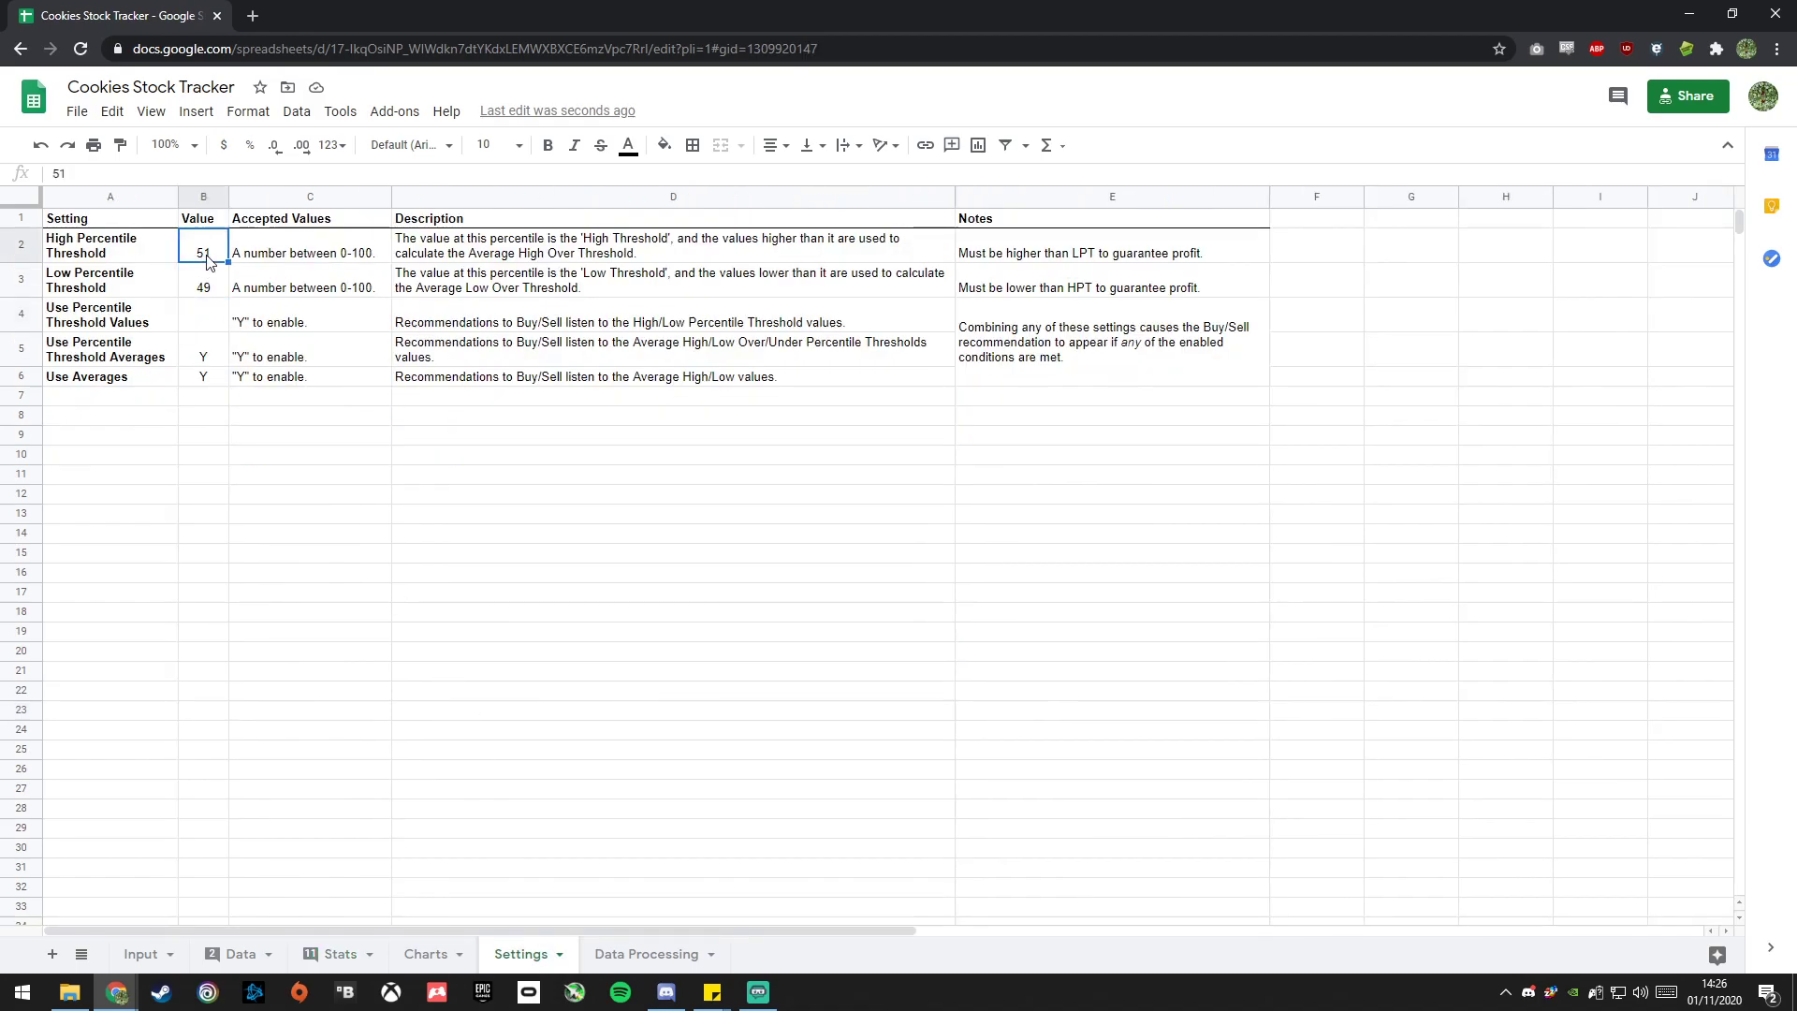
{"action": "type", "text": "70"}
{"action": "key", "text": "Tab"}
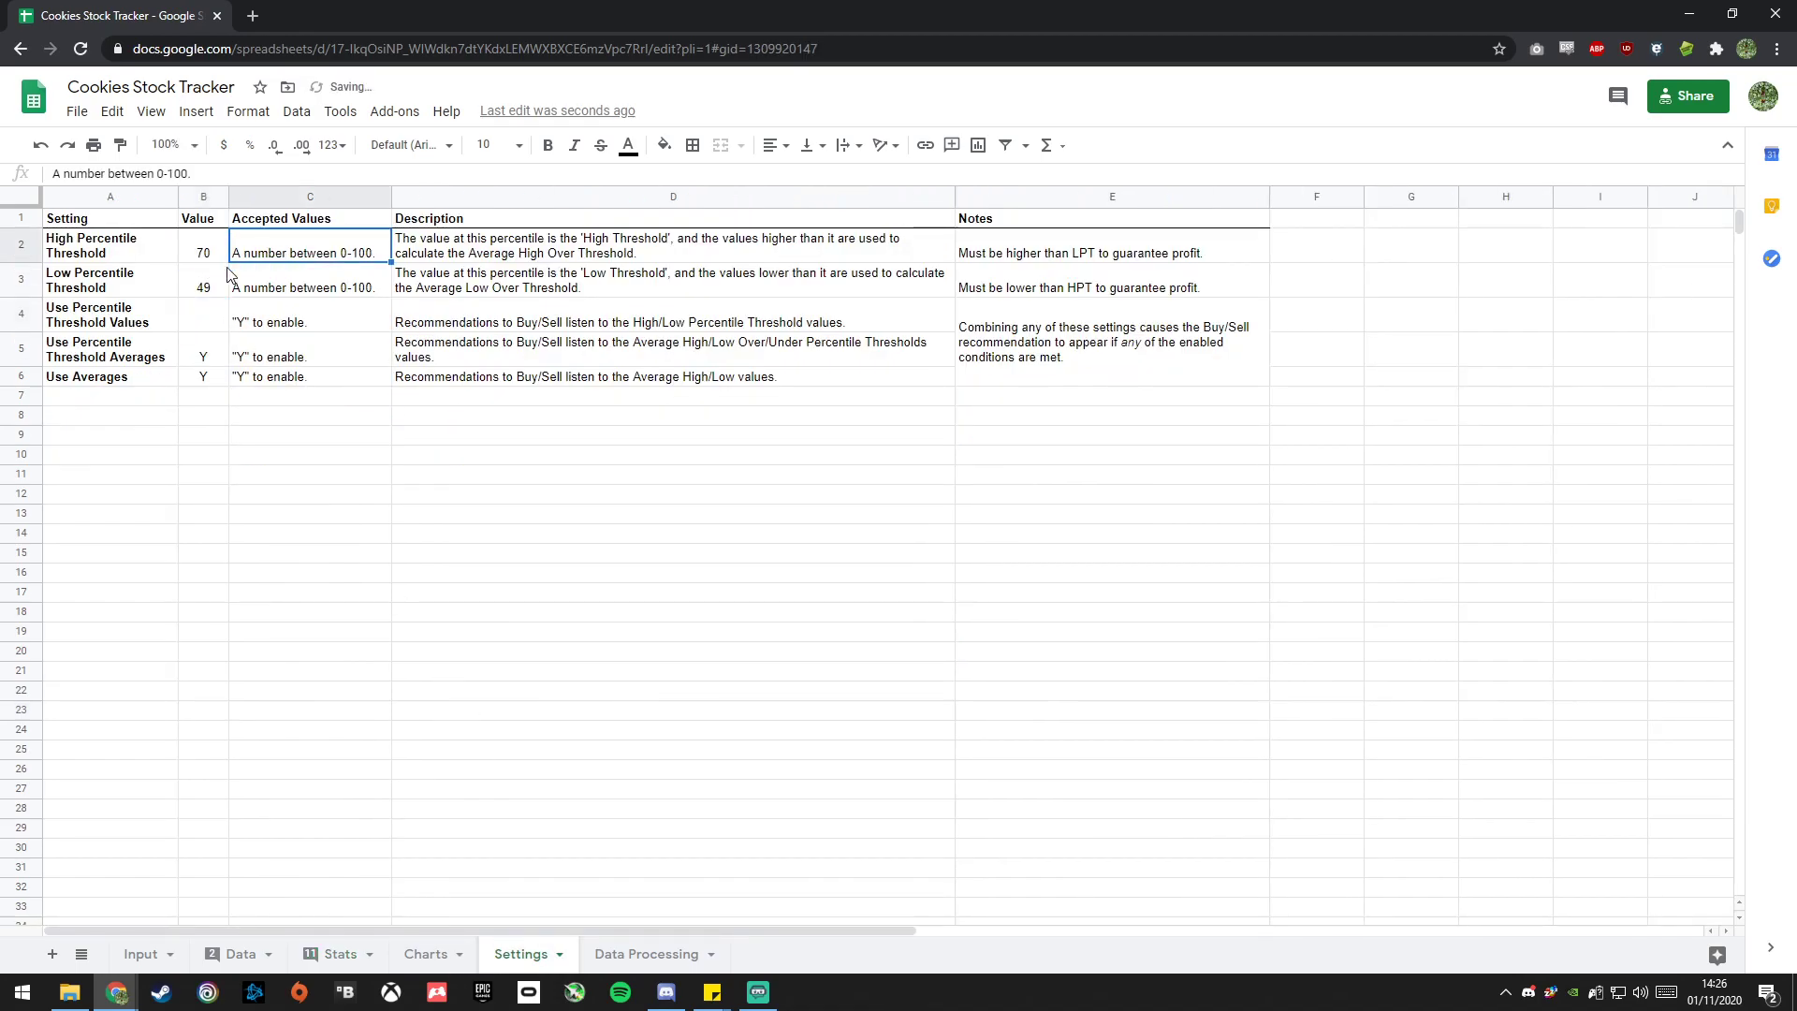
{"action": "left_click", "coordinate": [224, 282]}
{"action": "type", "text": "30"}
{"action": "key", "text": "Return"}
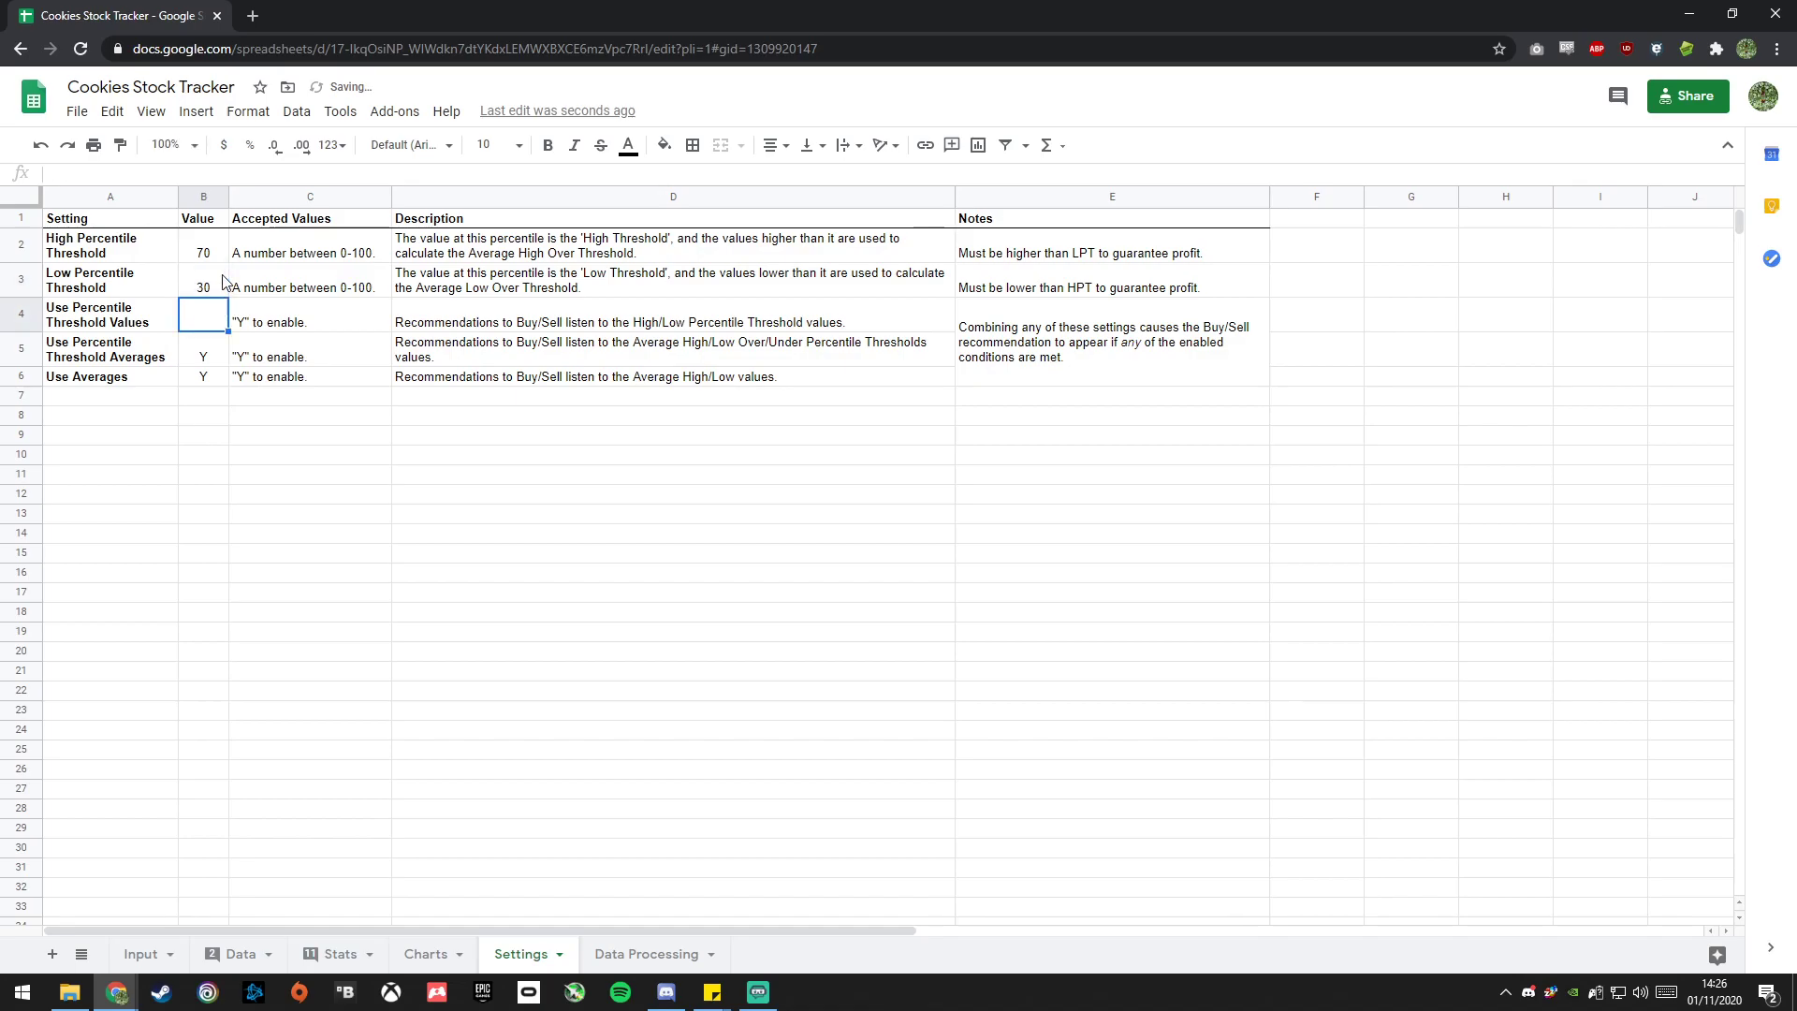
Examine CRL's percentile threshold average formulas on the Stats sheet and the three Use options on the Settings sheet.
{"action": "left_click", "coordinate": [329, 947]}
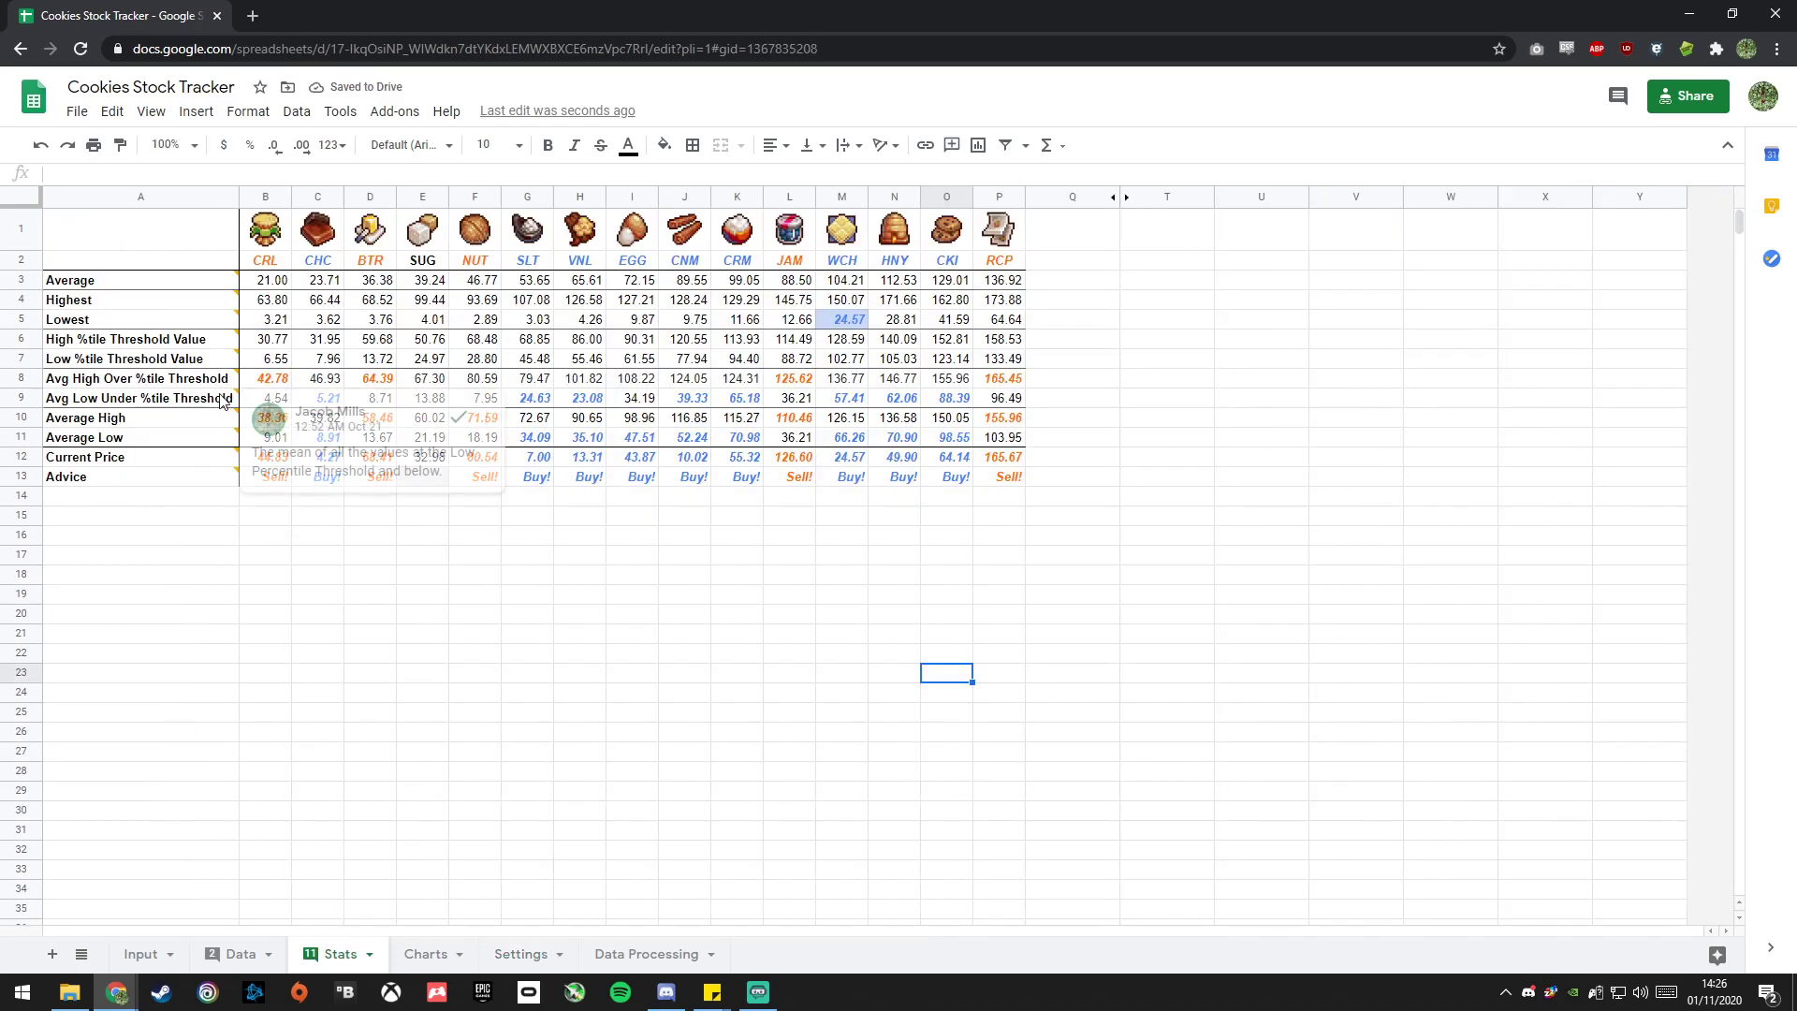
{"action": "left_click", "coordinate": [283, 379]}
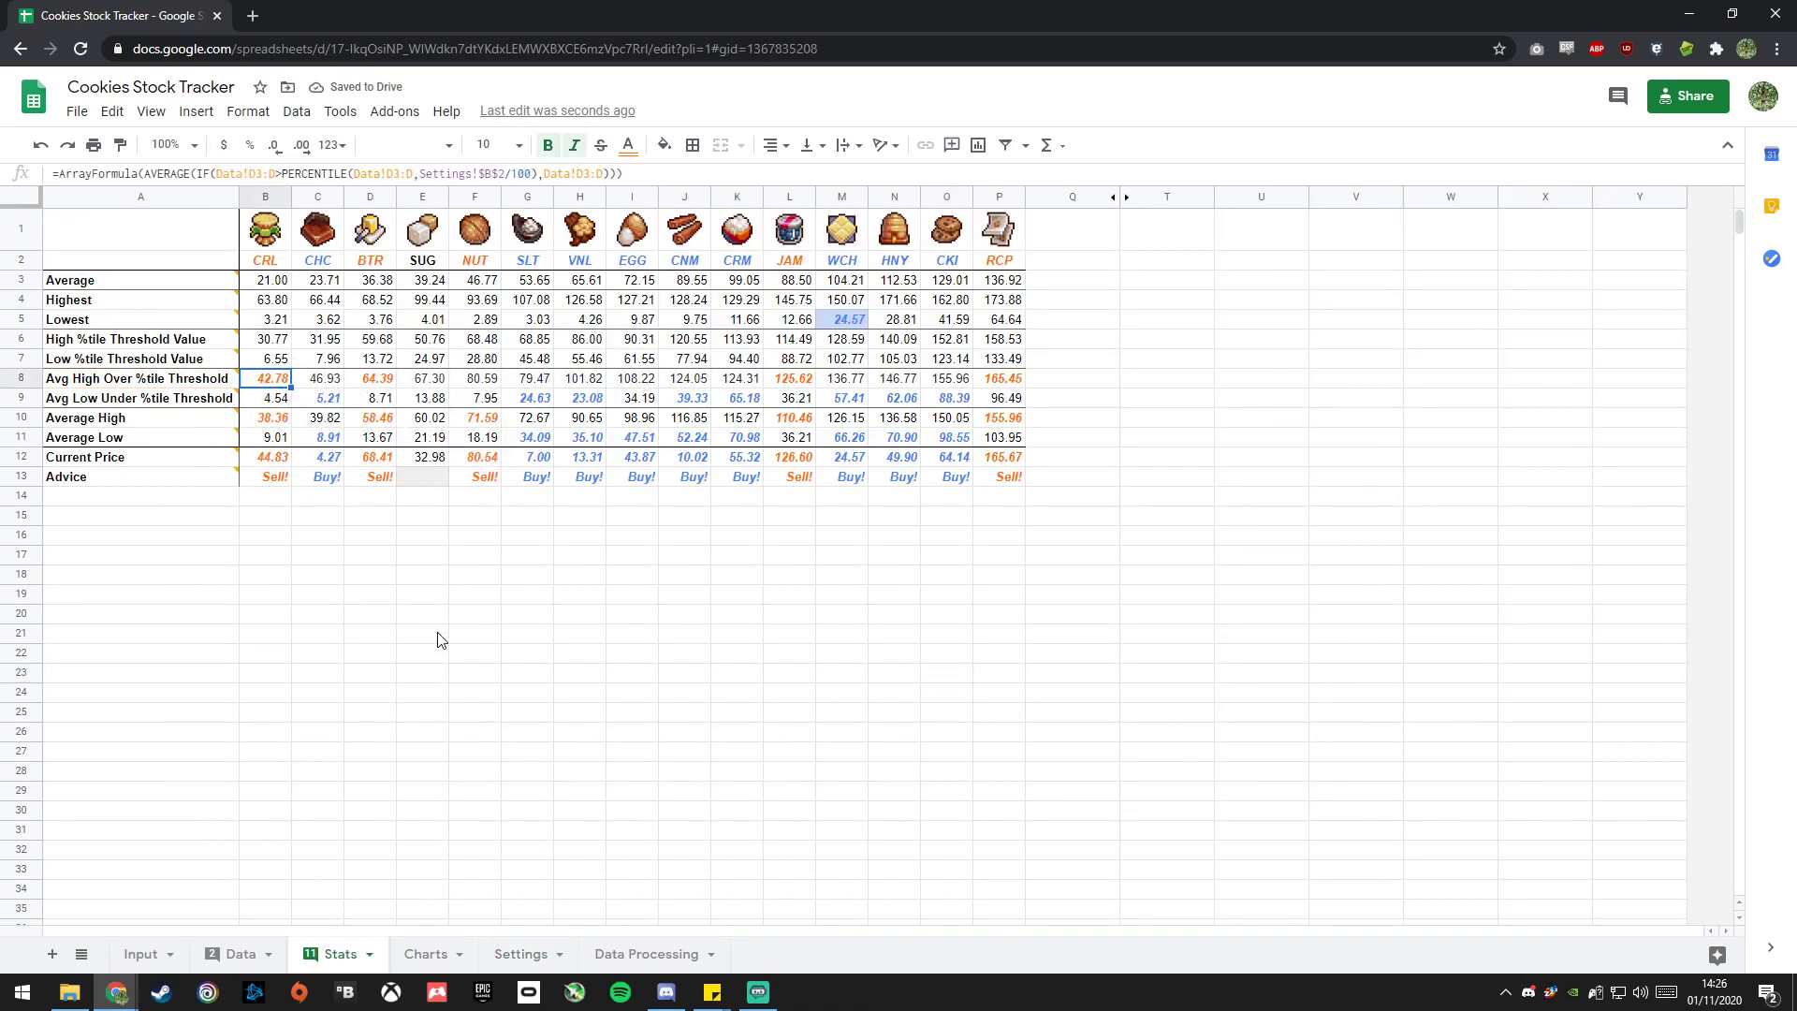
{"action": "key", "text": "Down"}
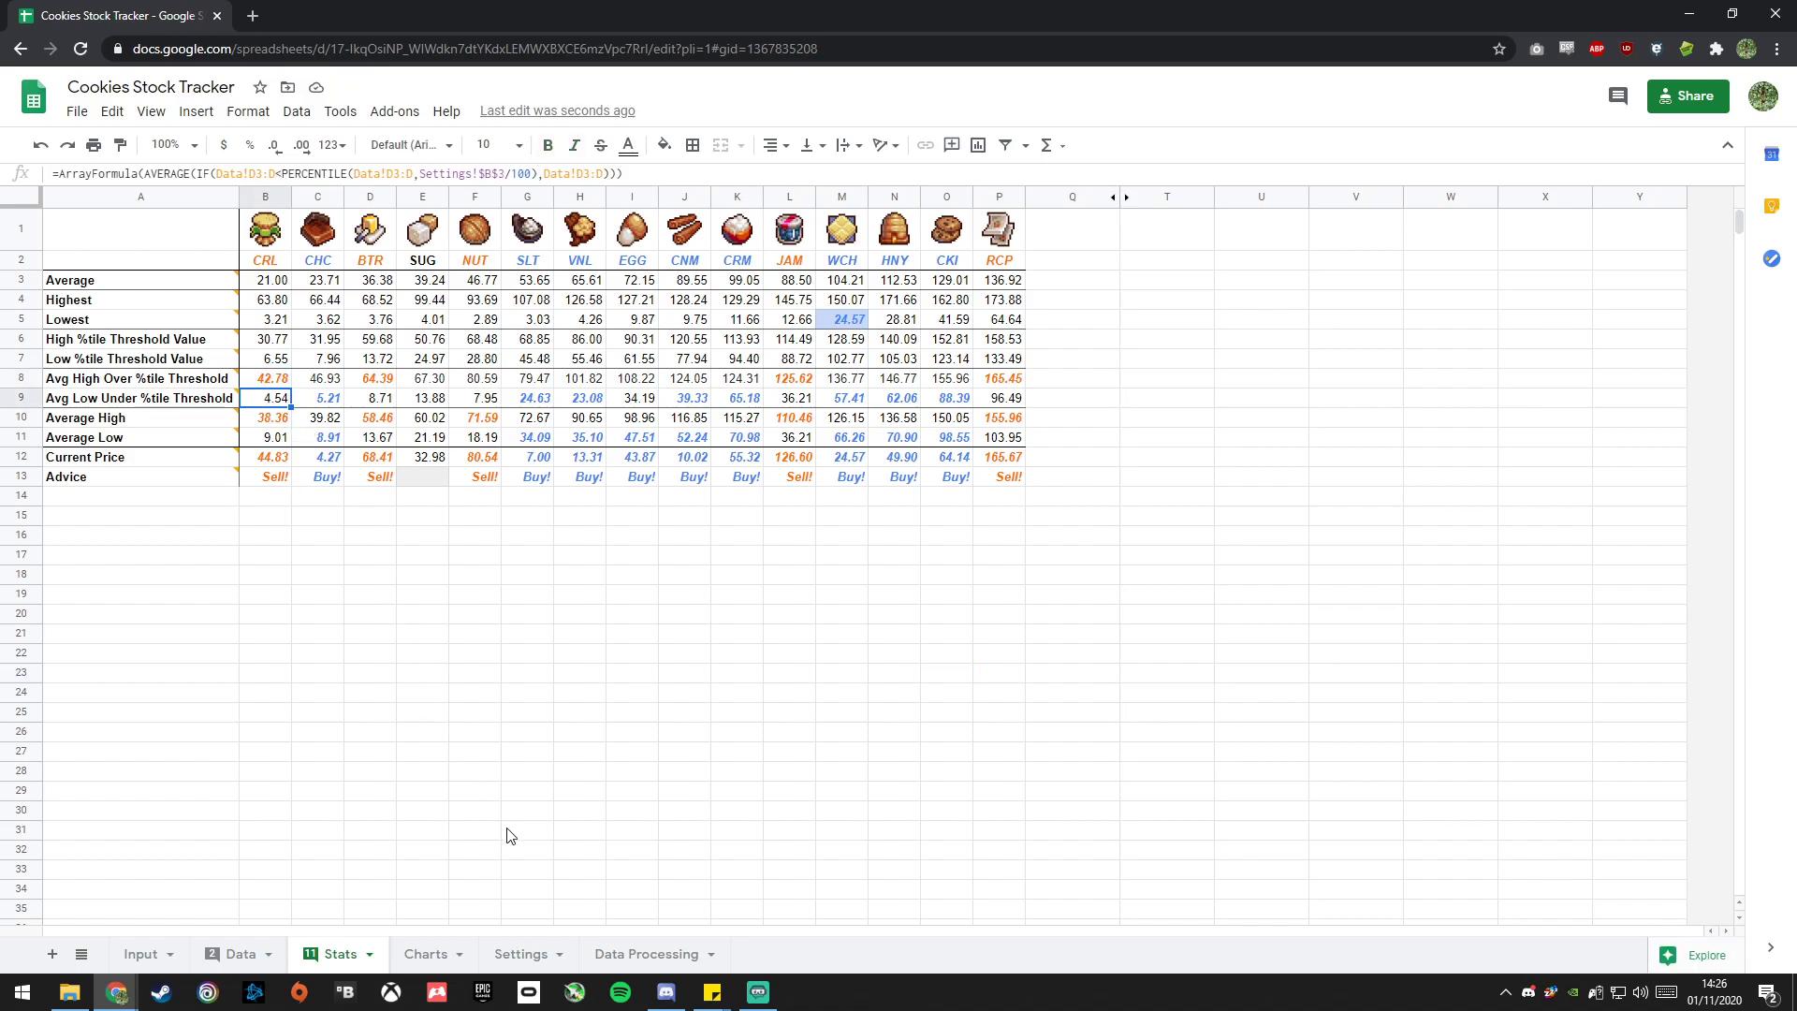
{"action": "left_click", "coordinate": [520, 952]}
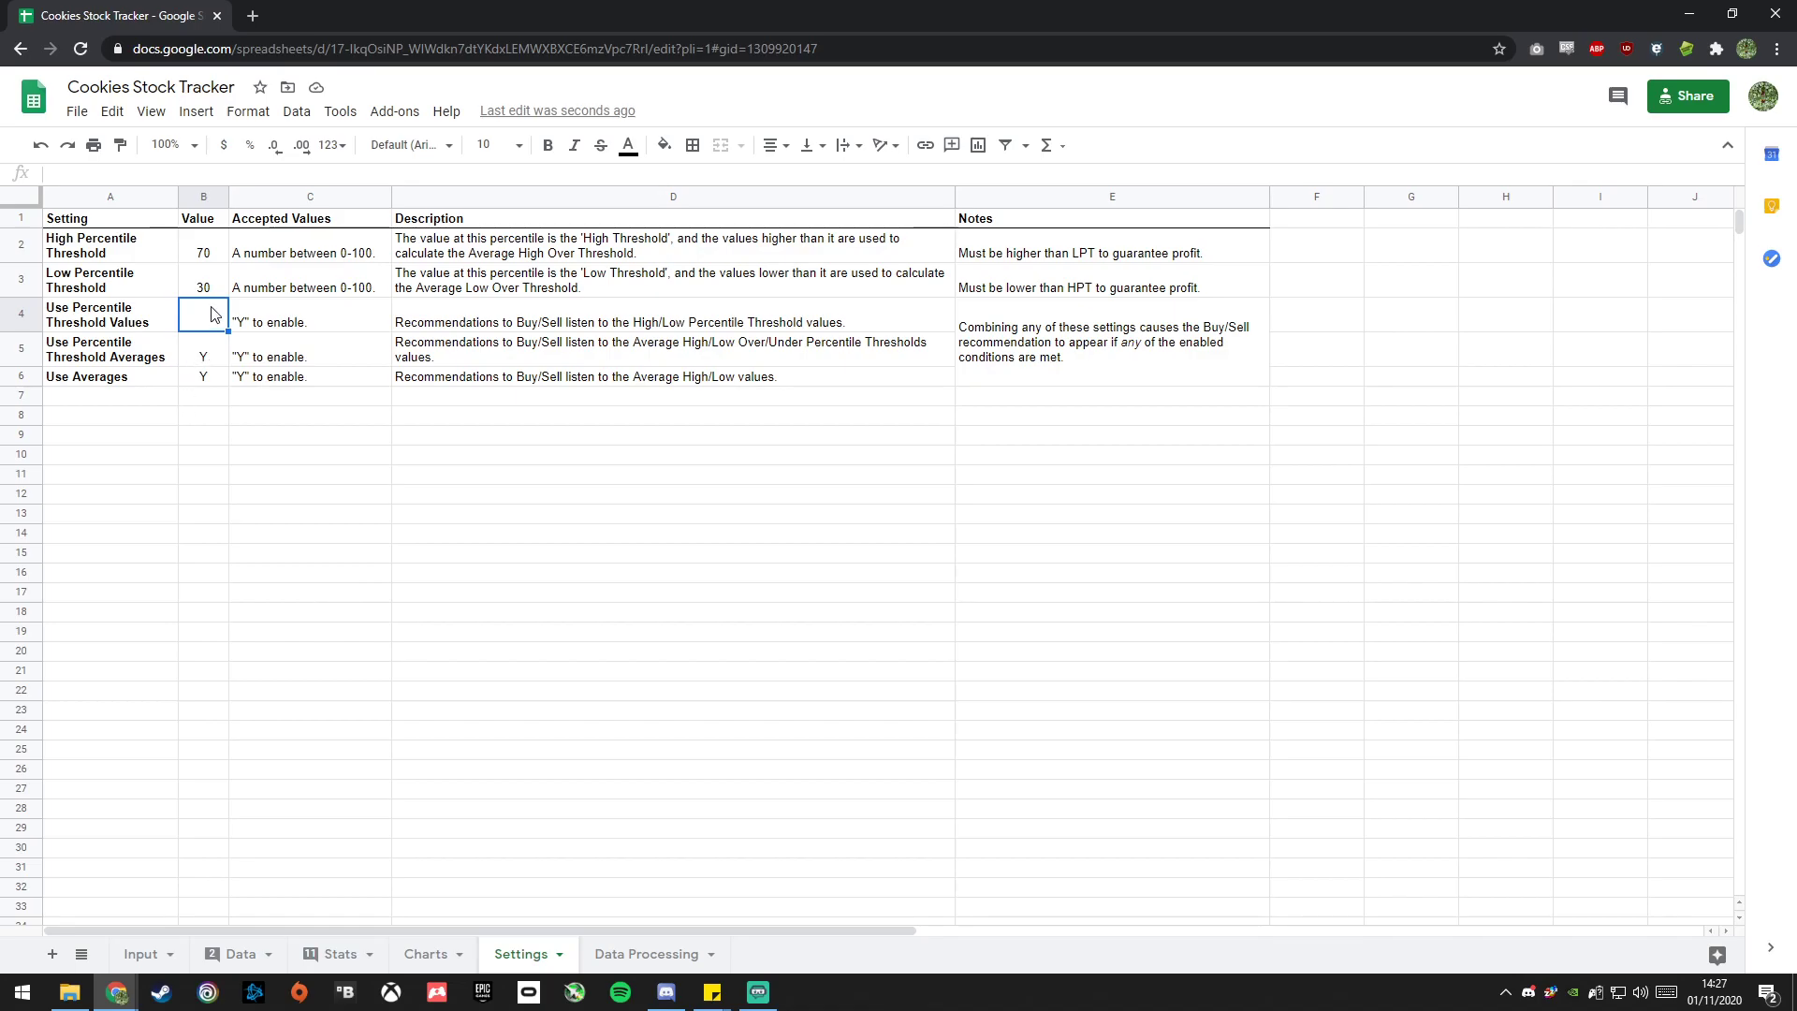
{"action": "left_click_drag", "start_coordinate": [145, 321], "coordinate": [140, 377]}
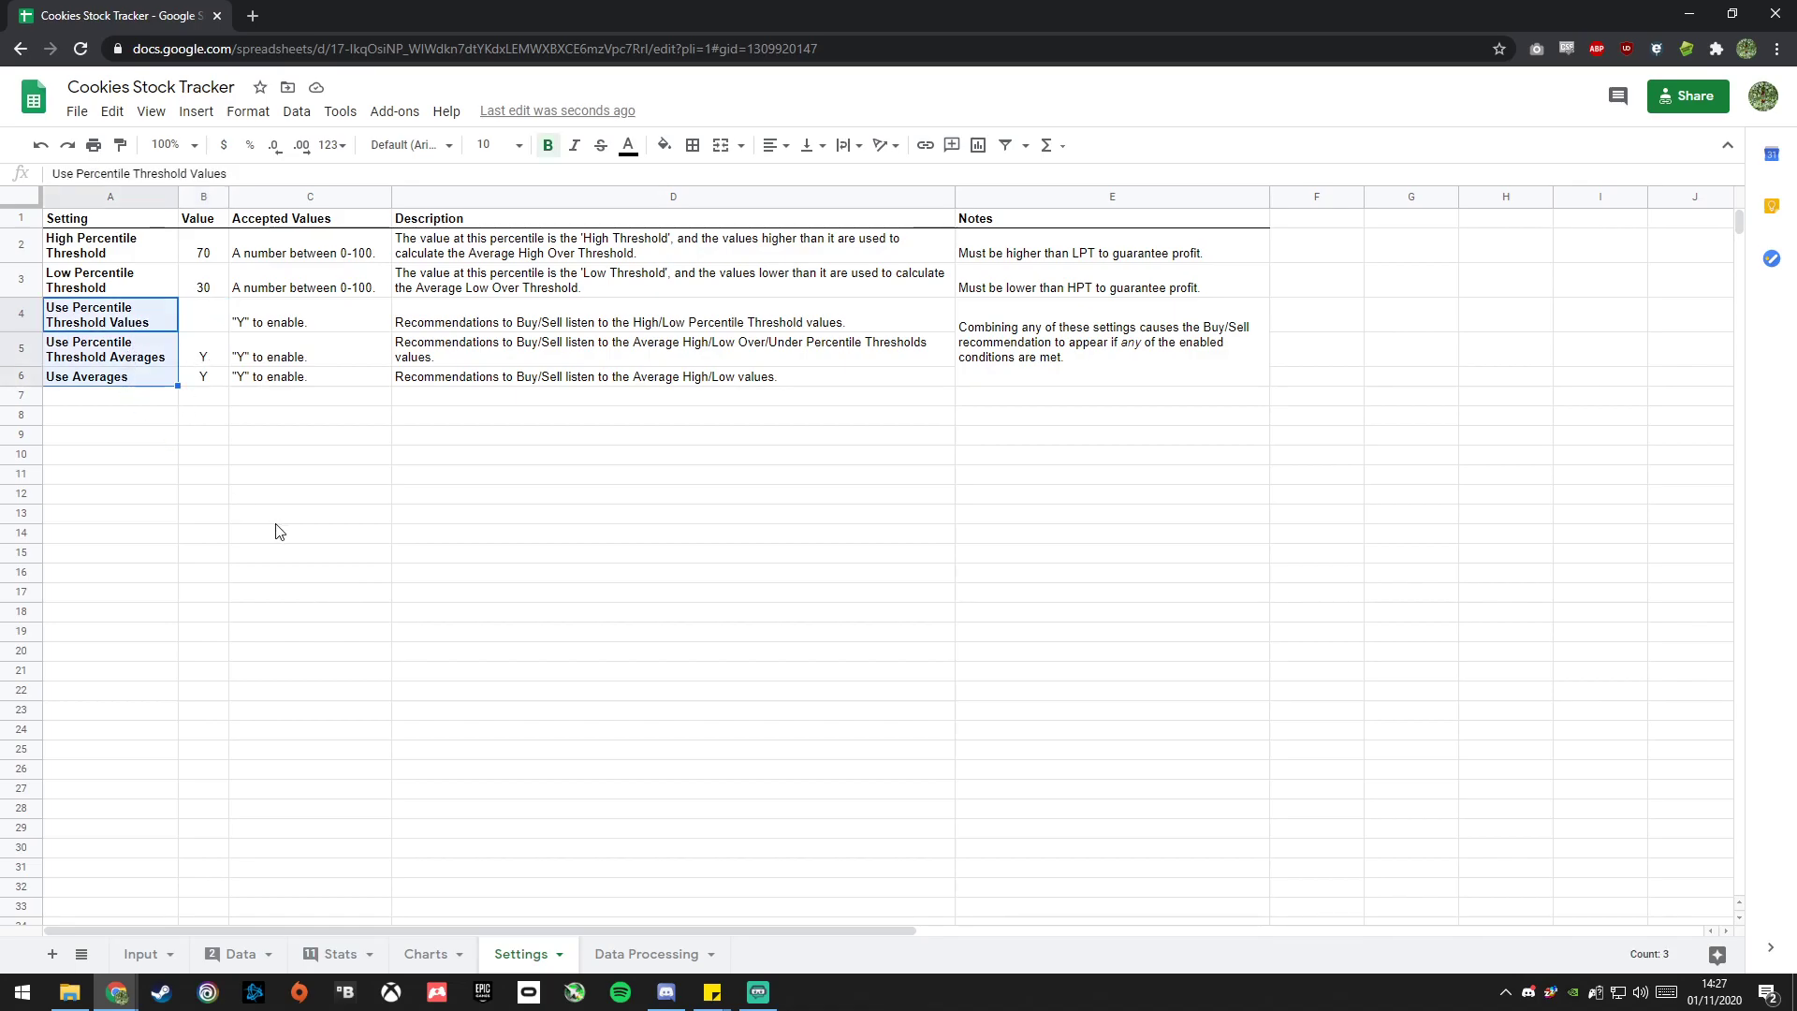
{"action": "left_click", "coordinate": [171, 489]}
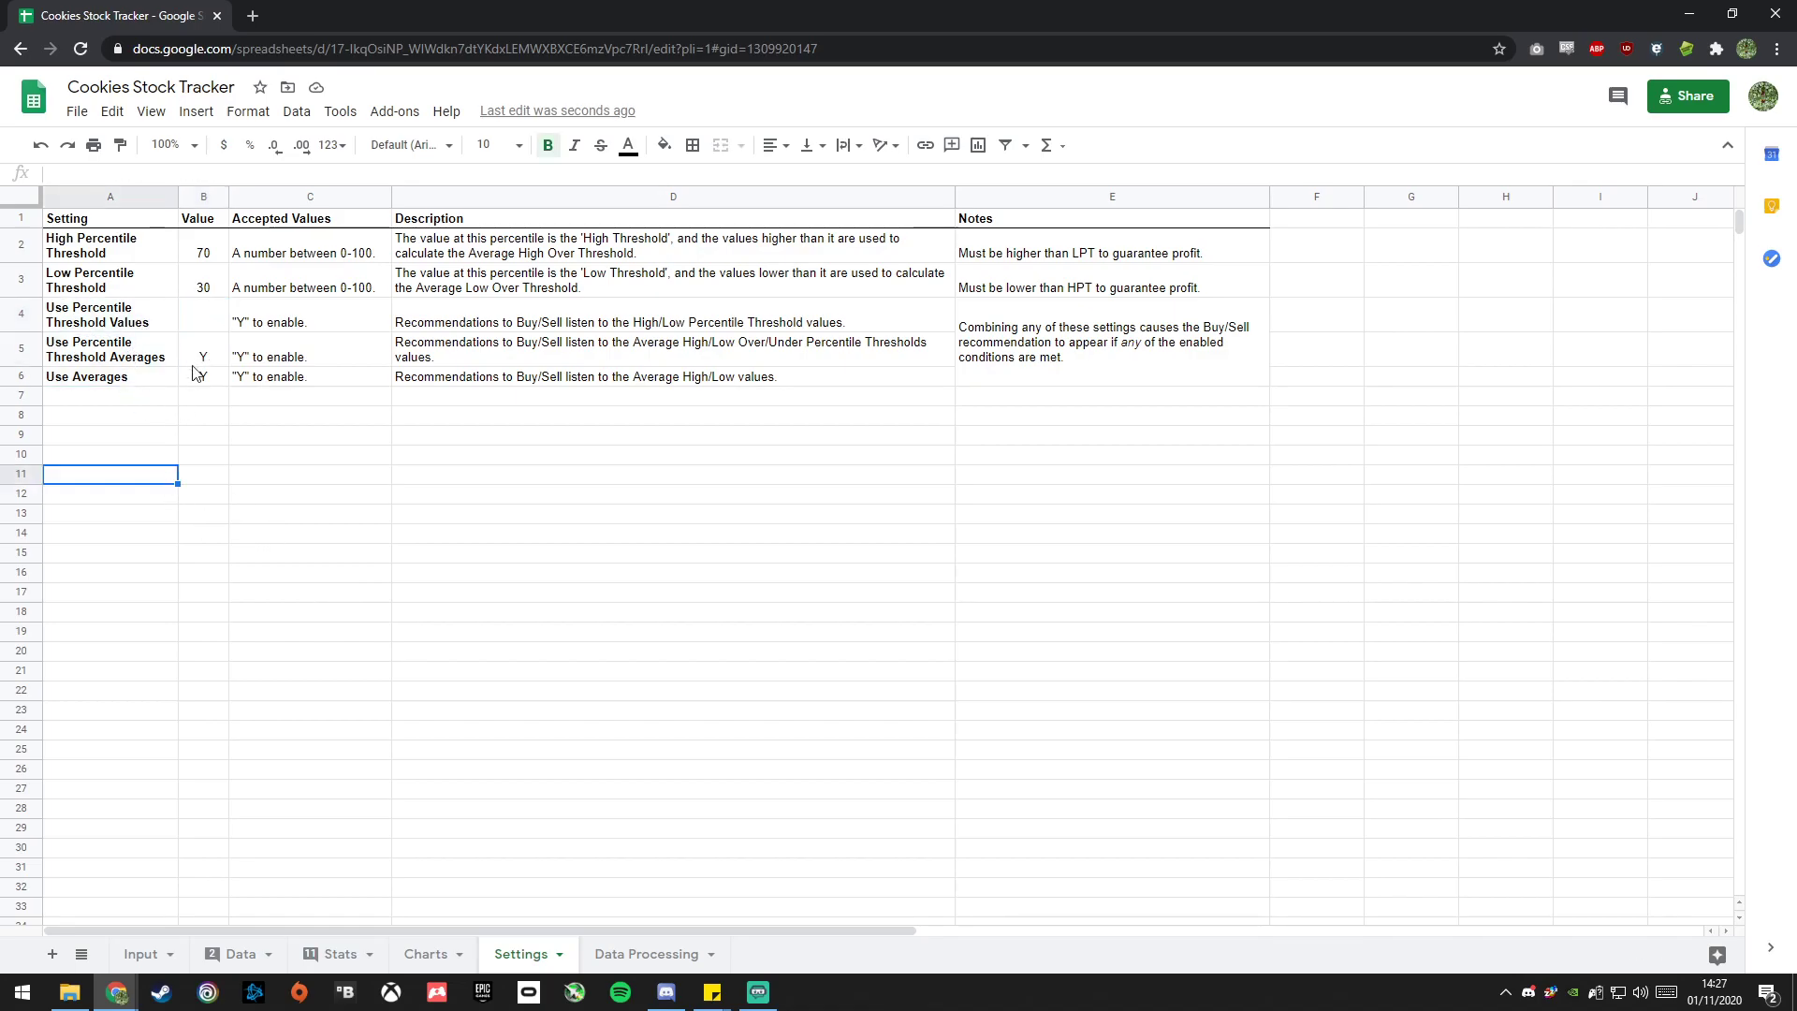
Disable Use Percentile Threshold Averages by clearing its value, and check the average rows on the Stats sheet.
{"action": "left_click", "coordinate": [209, 331]}
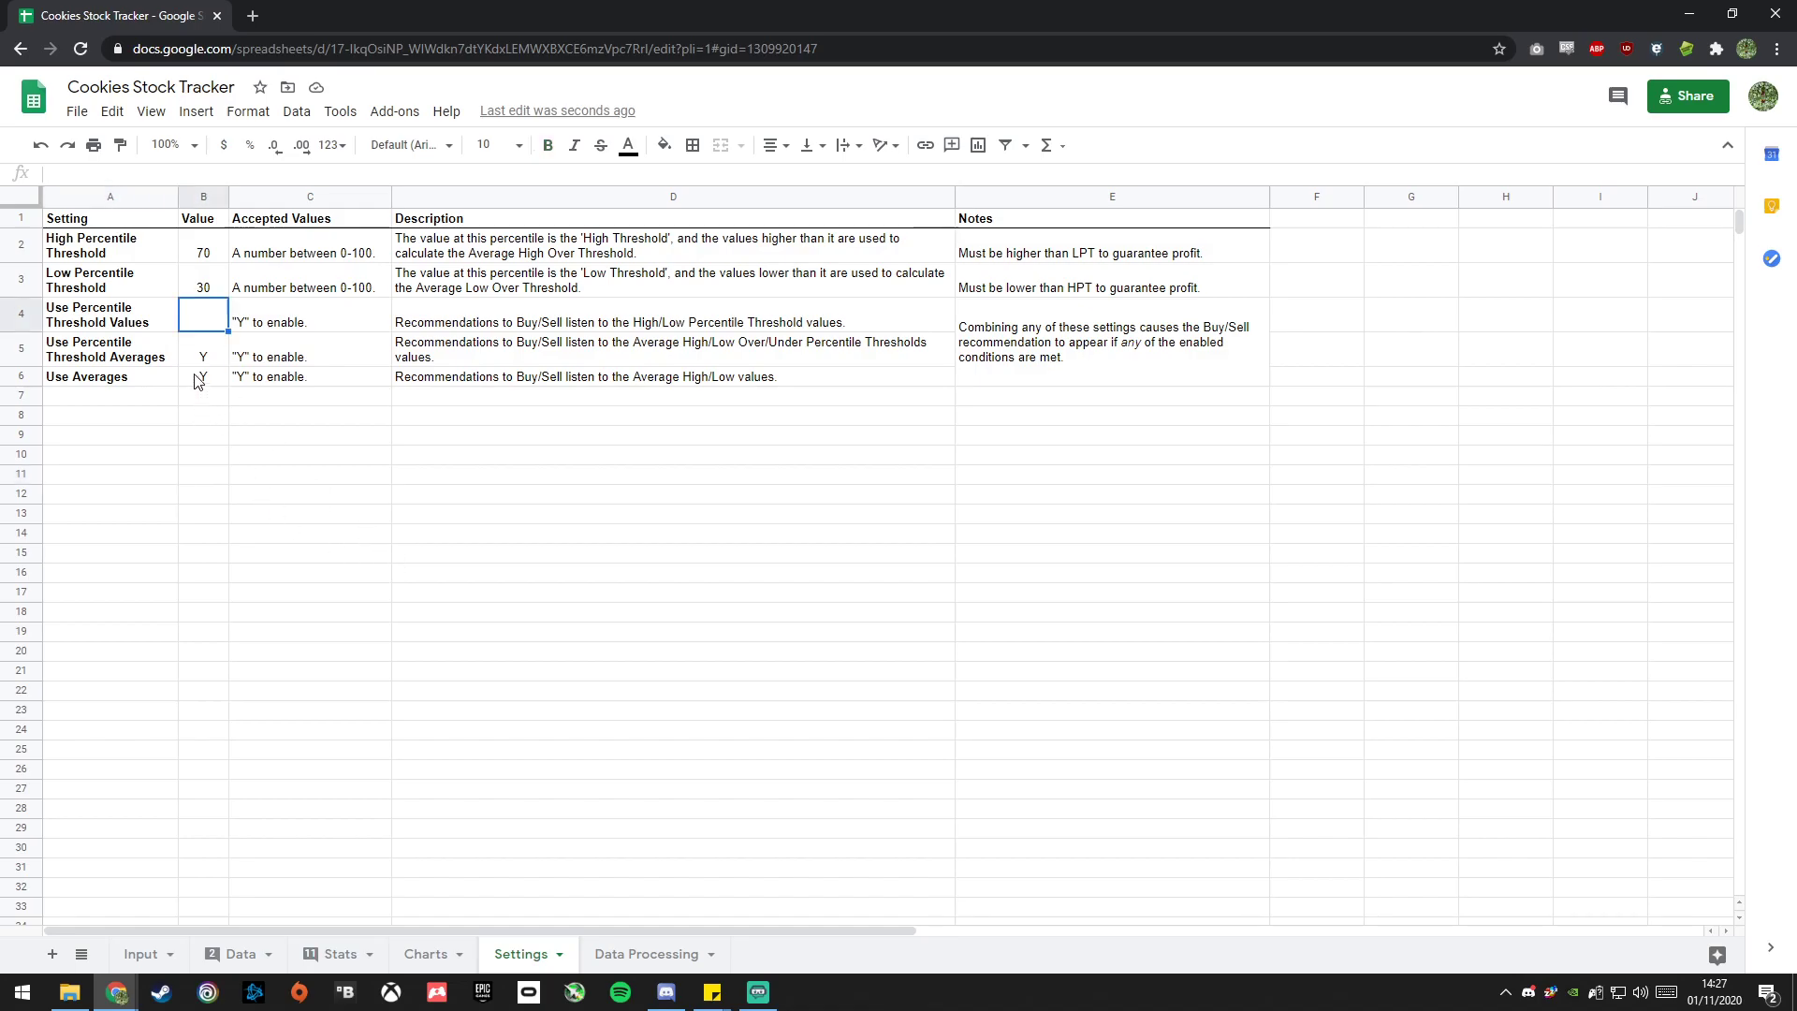
{"action": "key", "text": "Down"}
{"action": "key", "text": "Delete"}
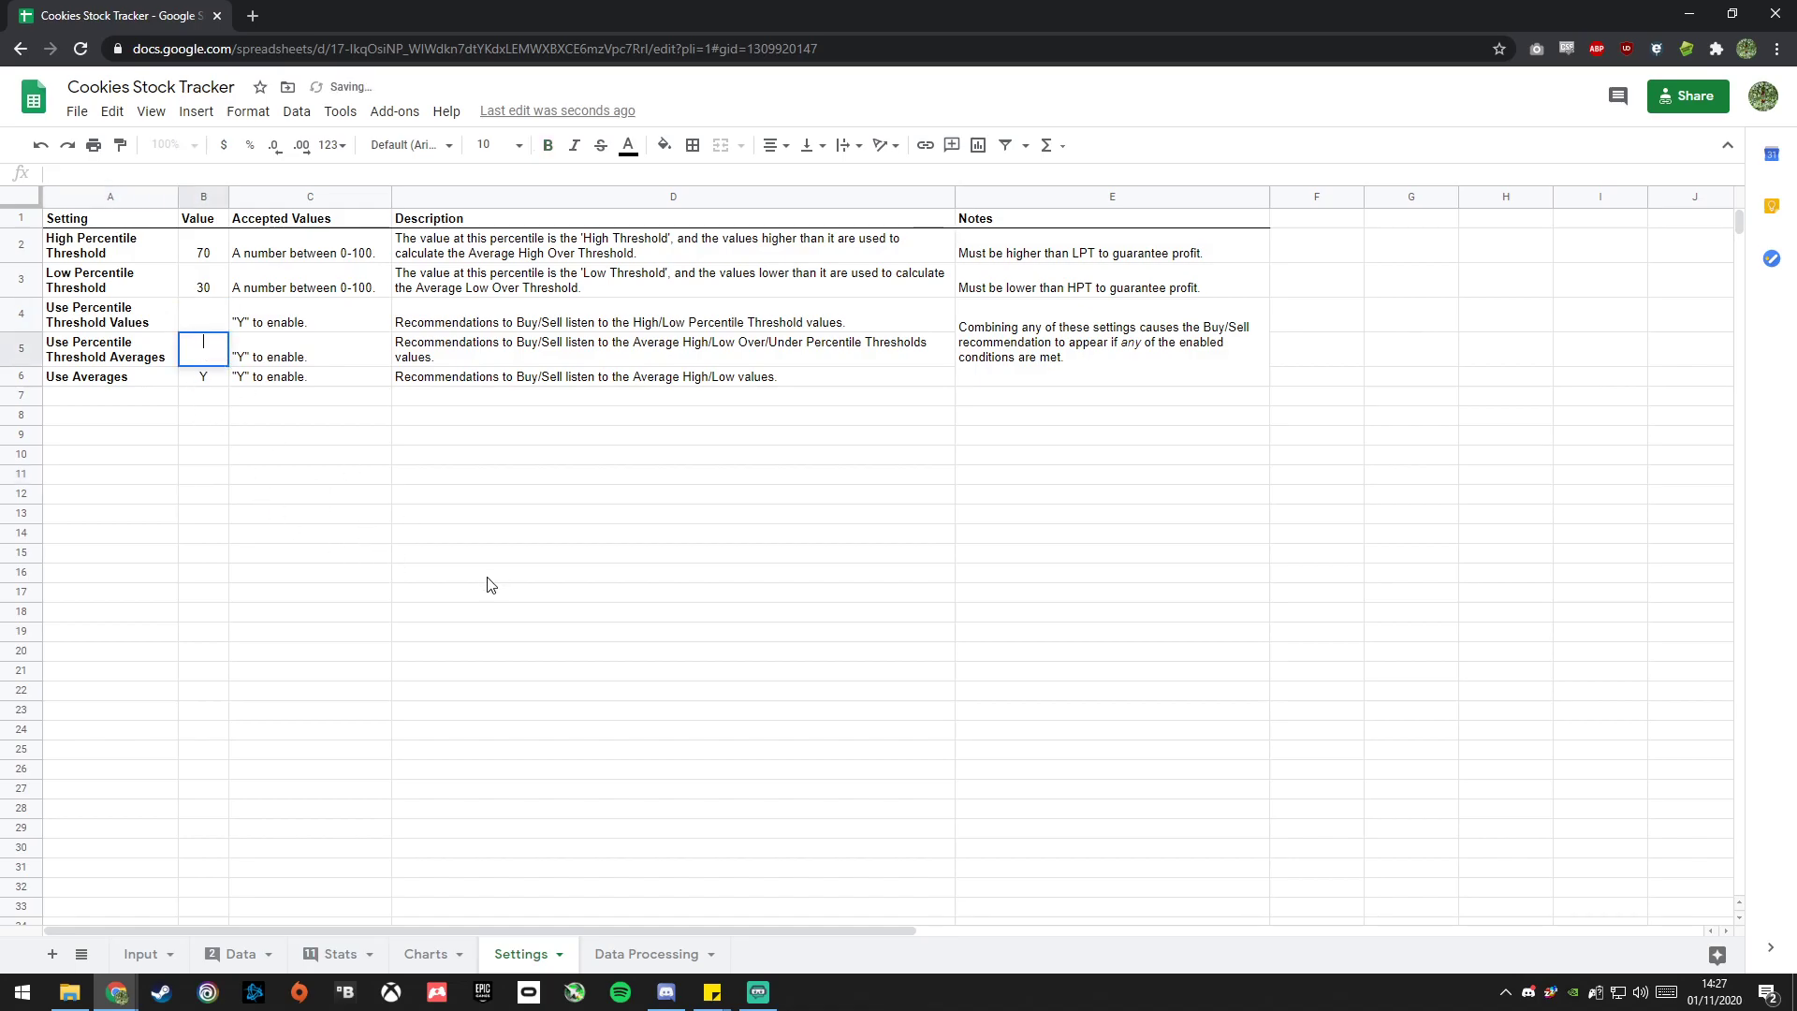
{"action": "left_click", "coordinate": [438, 575]}
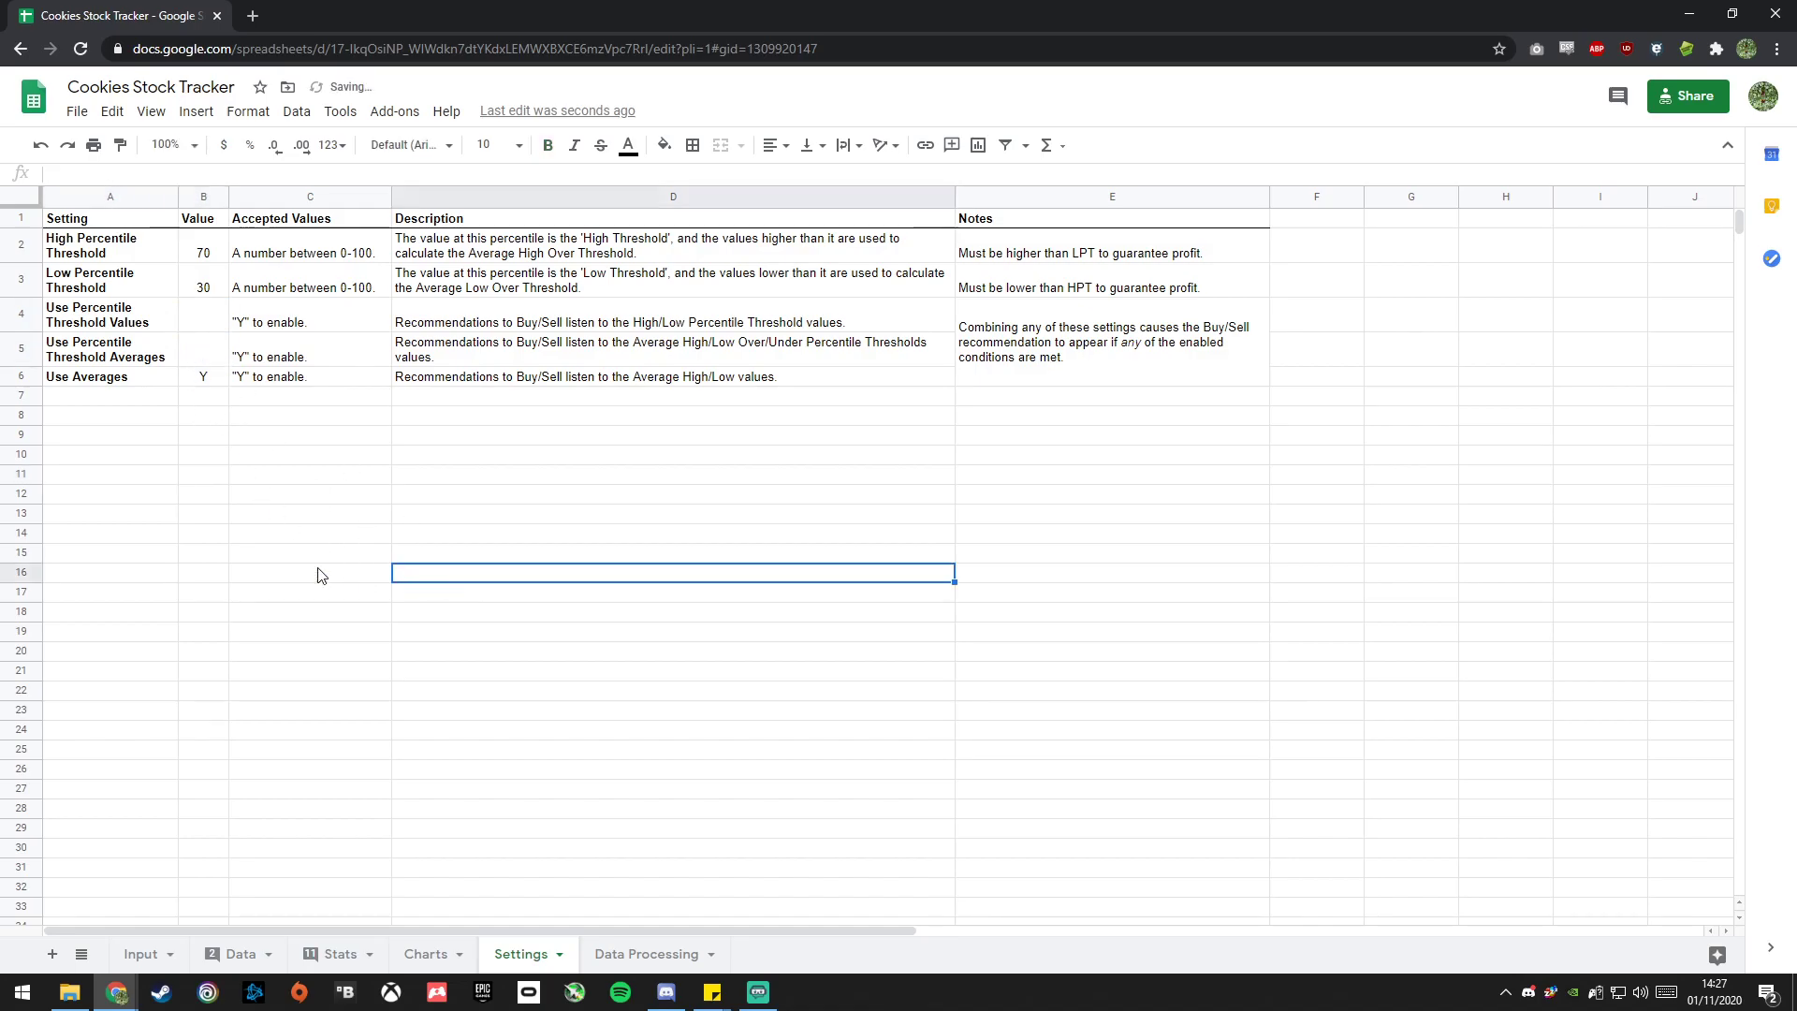
{"action": "left_click", "coordinate": [421, 953]}
{"action": "left_click", "coordinate": [342, 947]}
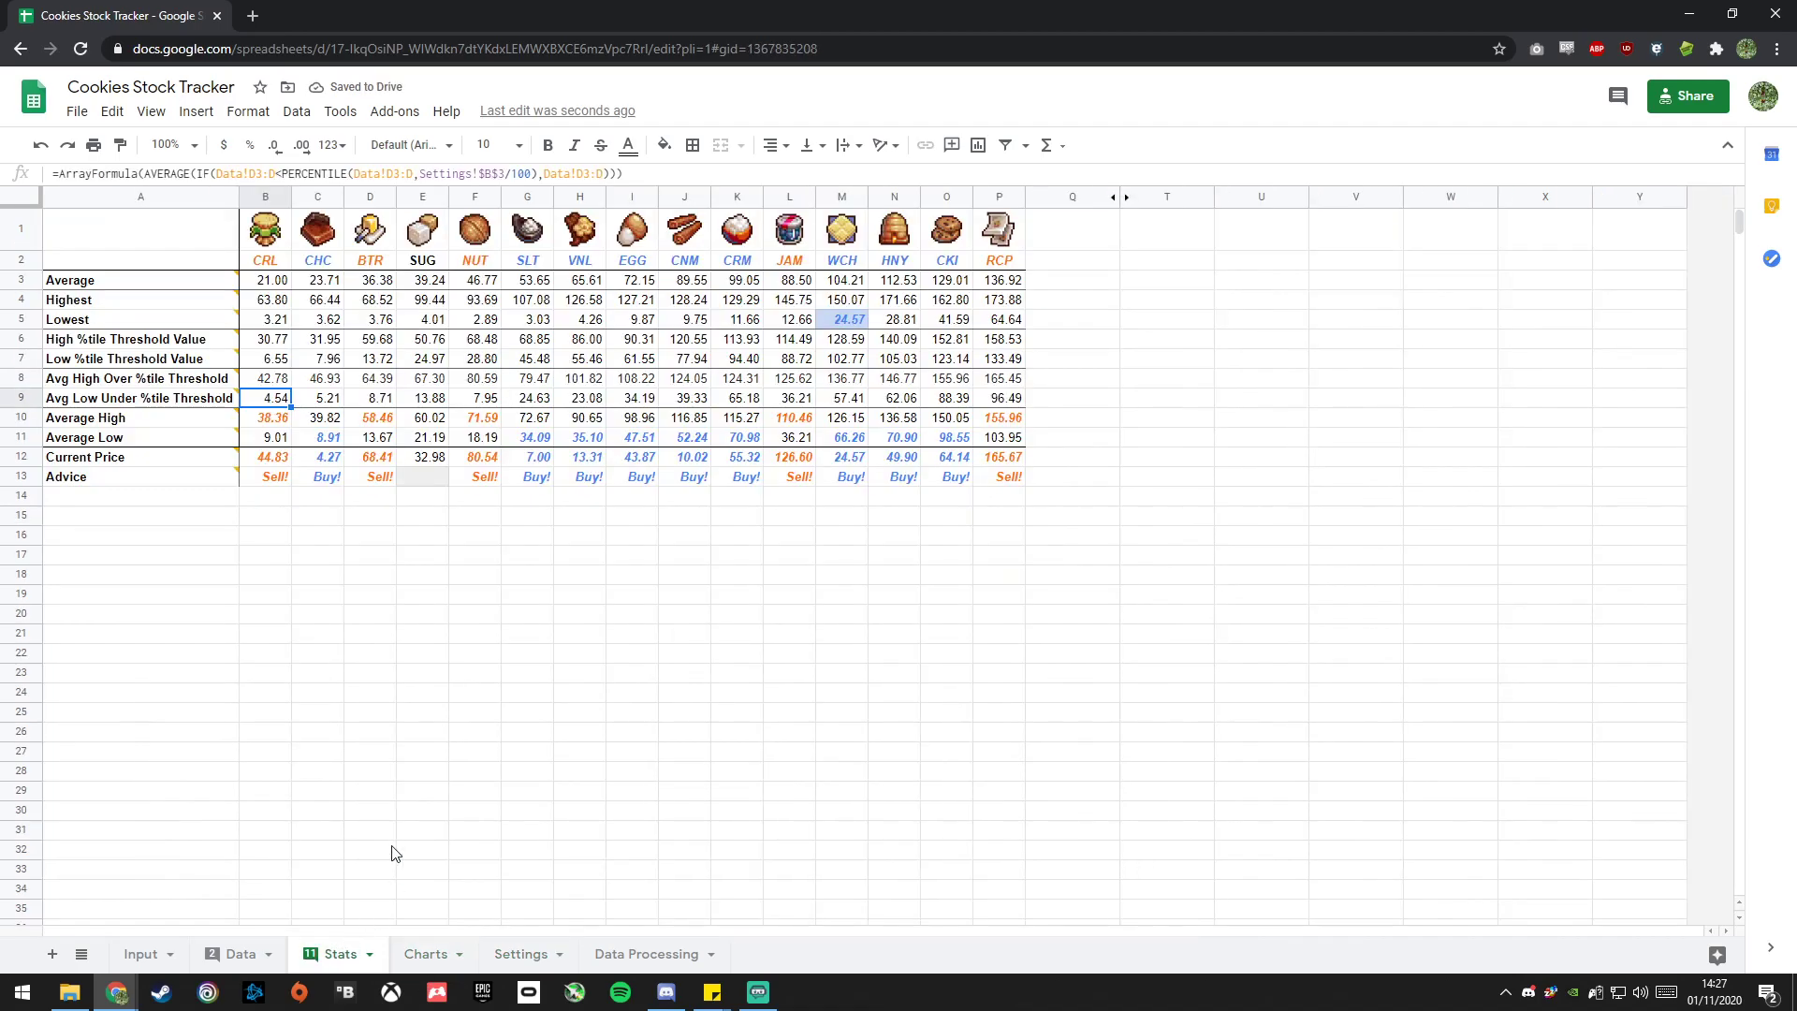
{"action": "mouse_move", "coordinate": [251, 437]}
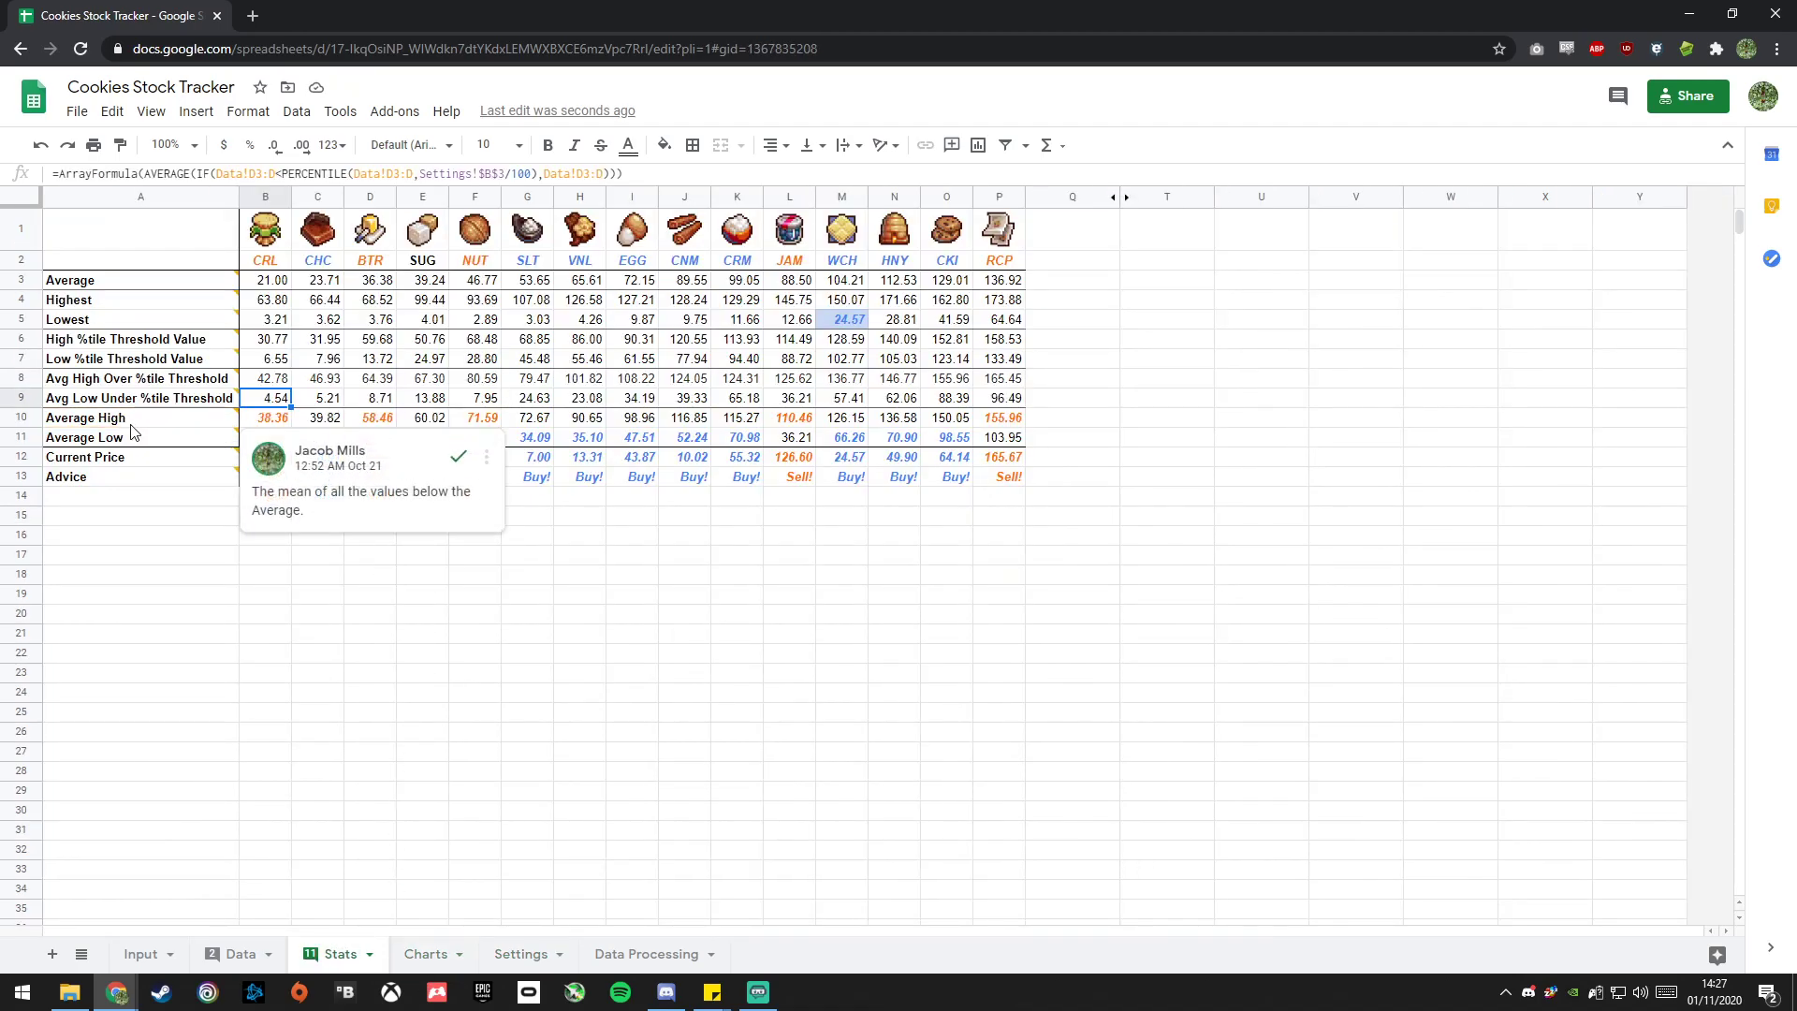
Examine the Average High and Average Low rows on the Stats sheet.
{"action": "left_click", "coordinate": [178, 555]}
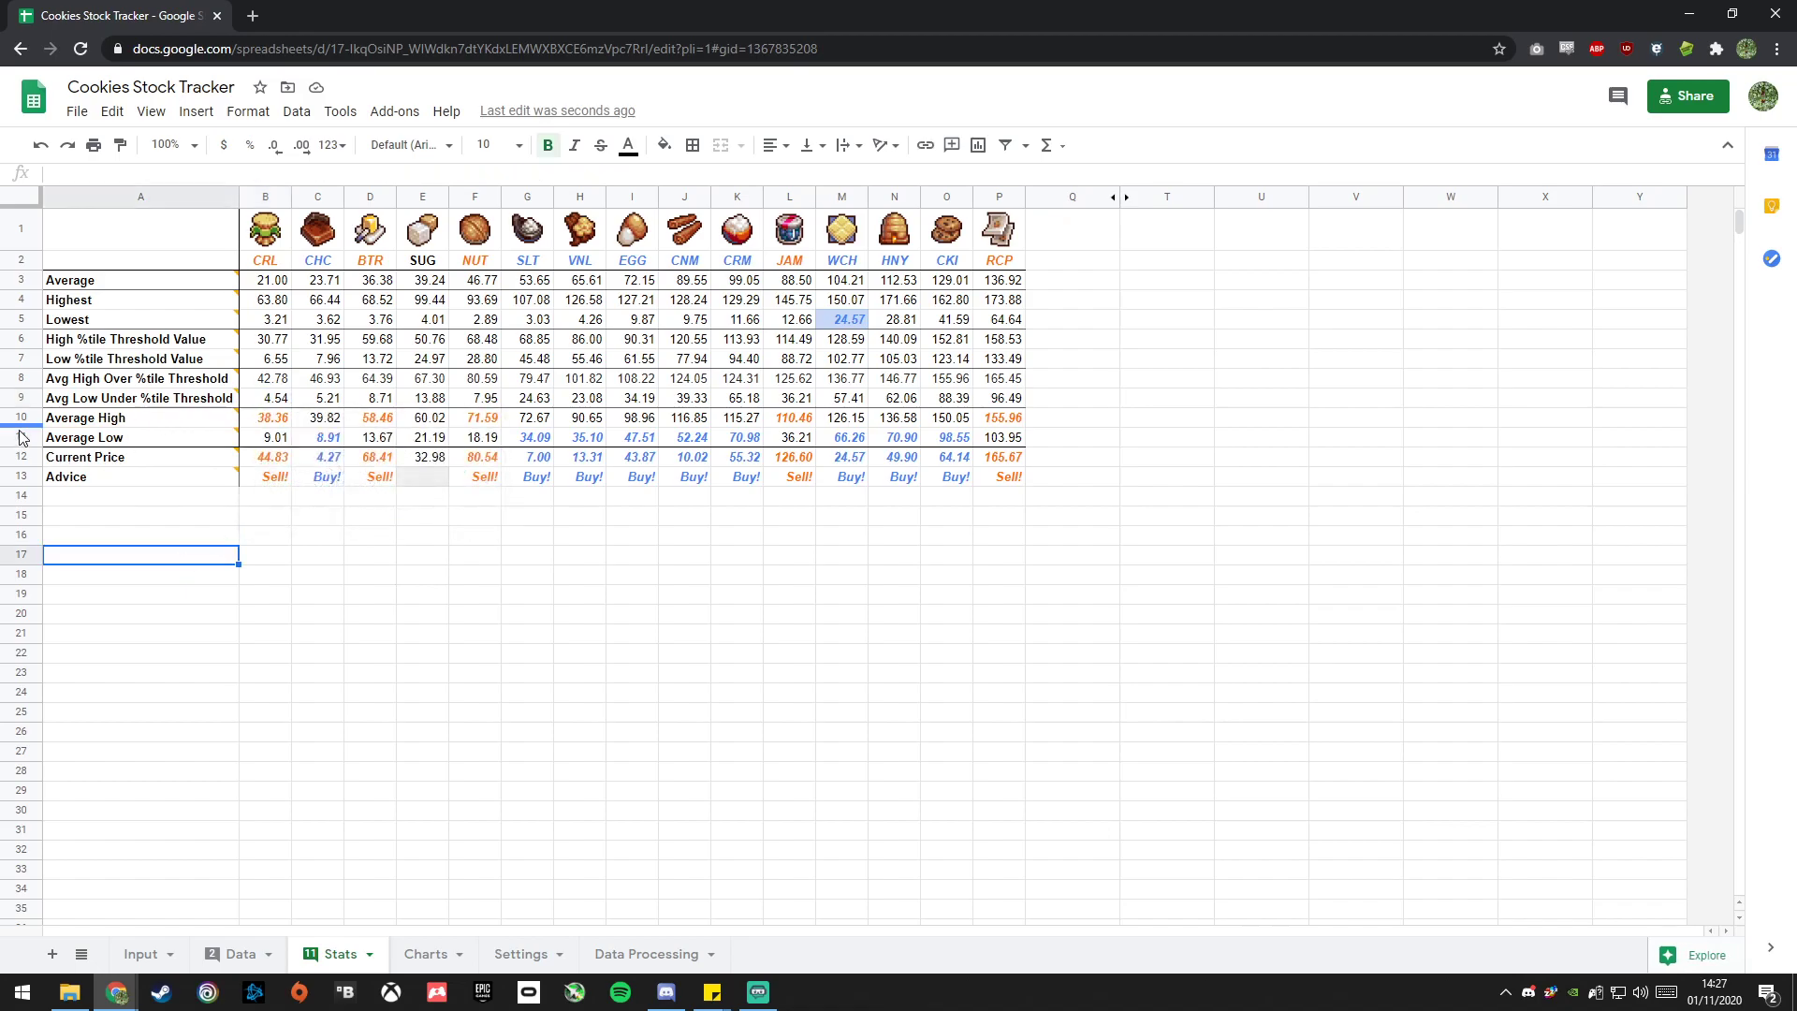
{"action": "left_click_drag", "start_coordinate": [21, 418], "coordinate": [20, 440]}
{"action": "left_click", "coordinate": [624, 632]}
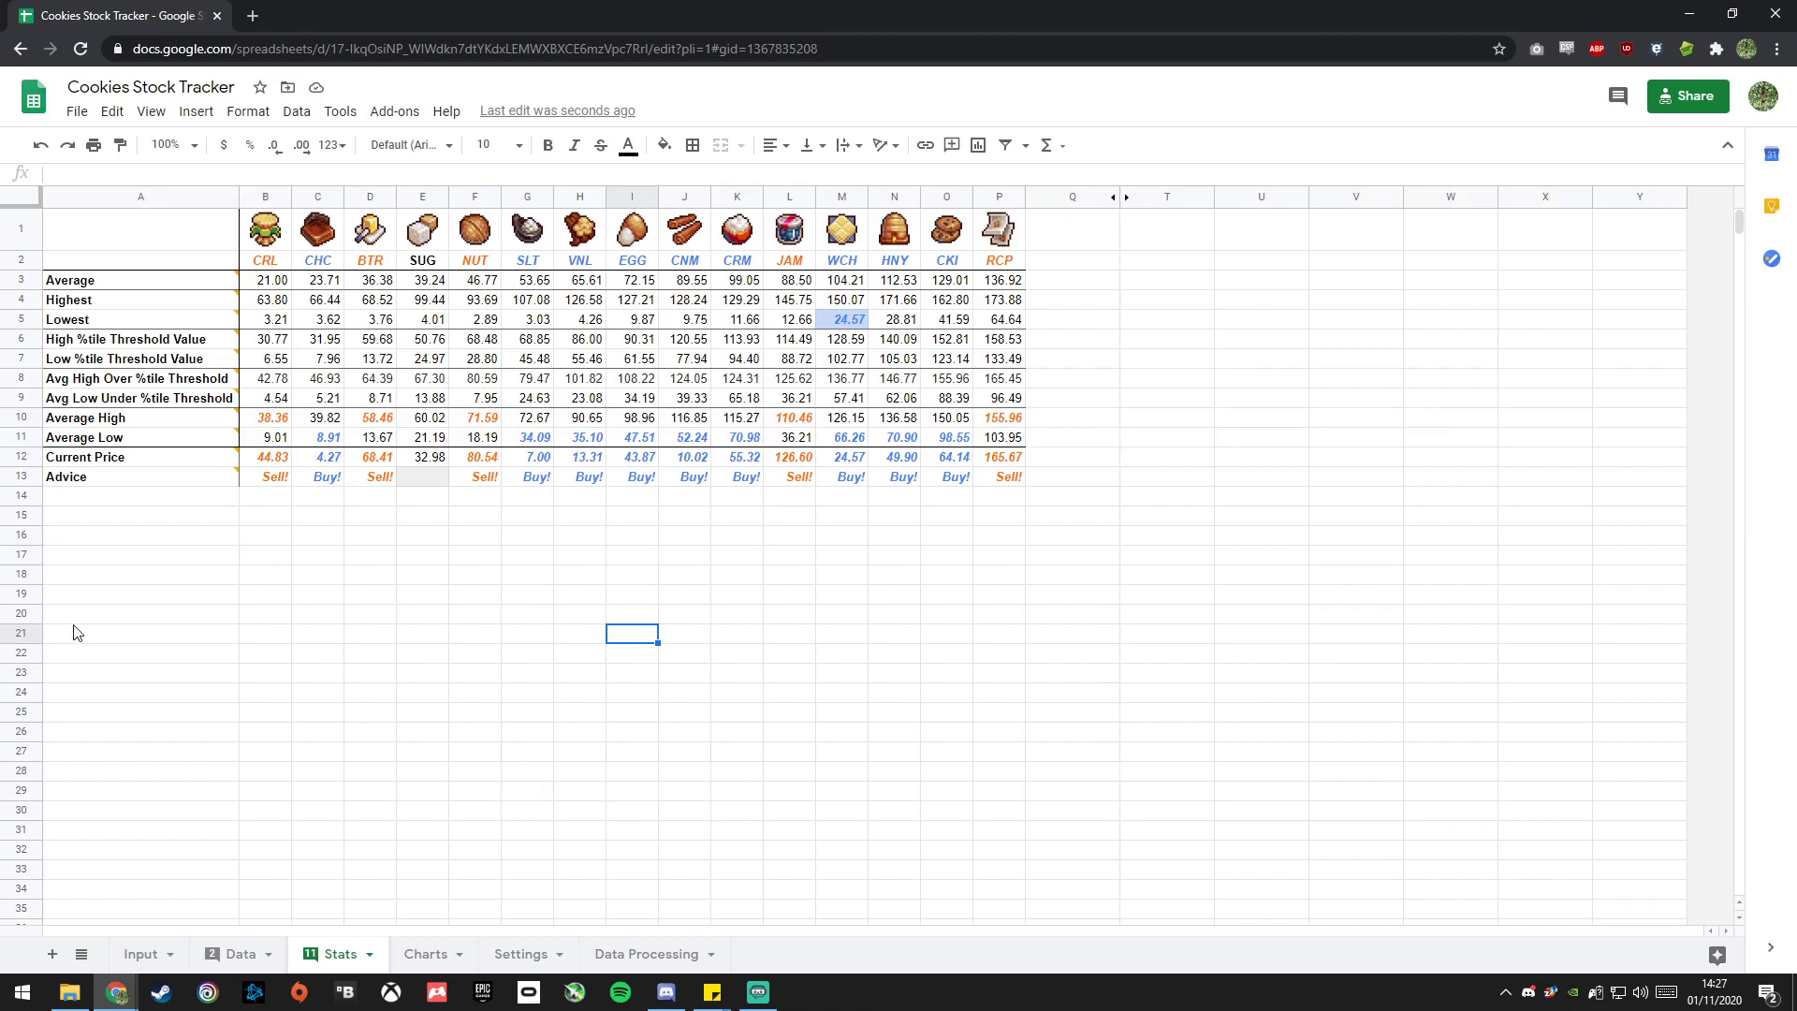
Clear the Use Averages setting, enable Use Percentile Threshold Averages with "Y", and check the Stats sheet.
{"action": "left_click", "coordinate": [501, 964]}
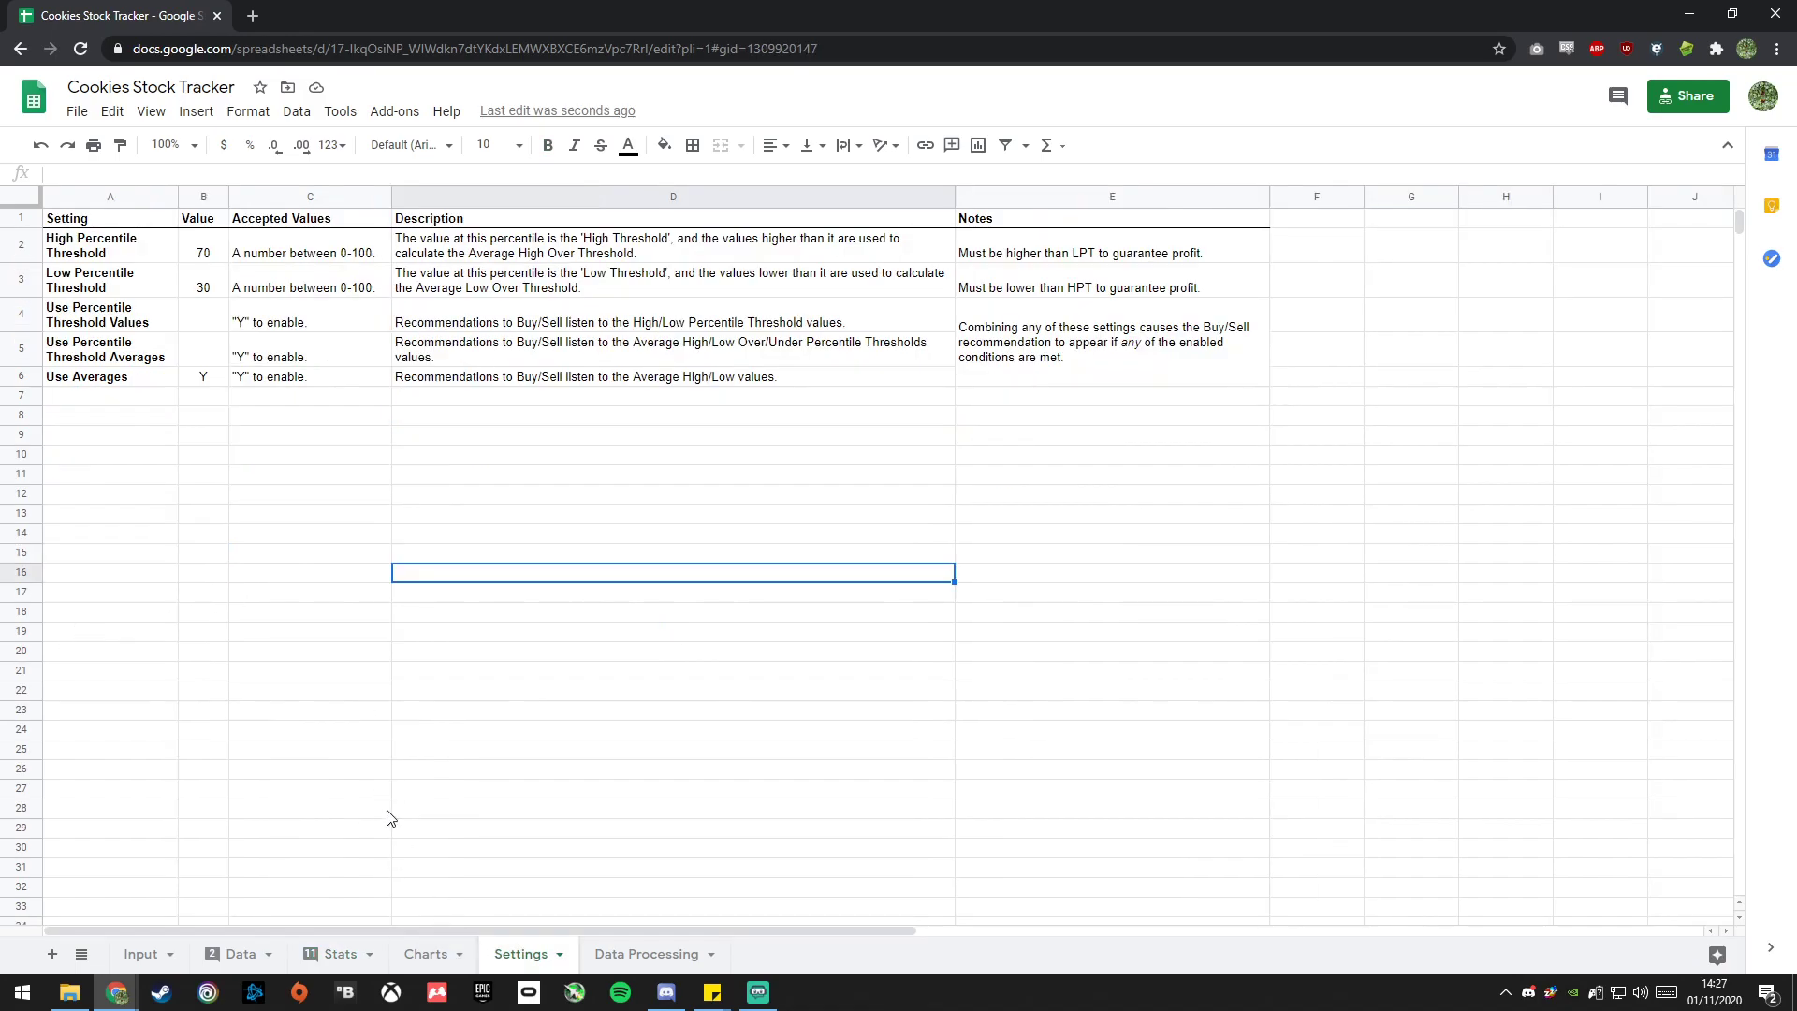
{"action": "left_click", "coordinate": [202, 378]}
{"action": "key", "text": "Delete"}
{"action": "key", "text": "Up"}
{"action": "type", "text": "Y"}
{"action": "key", "text": "Return"}
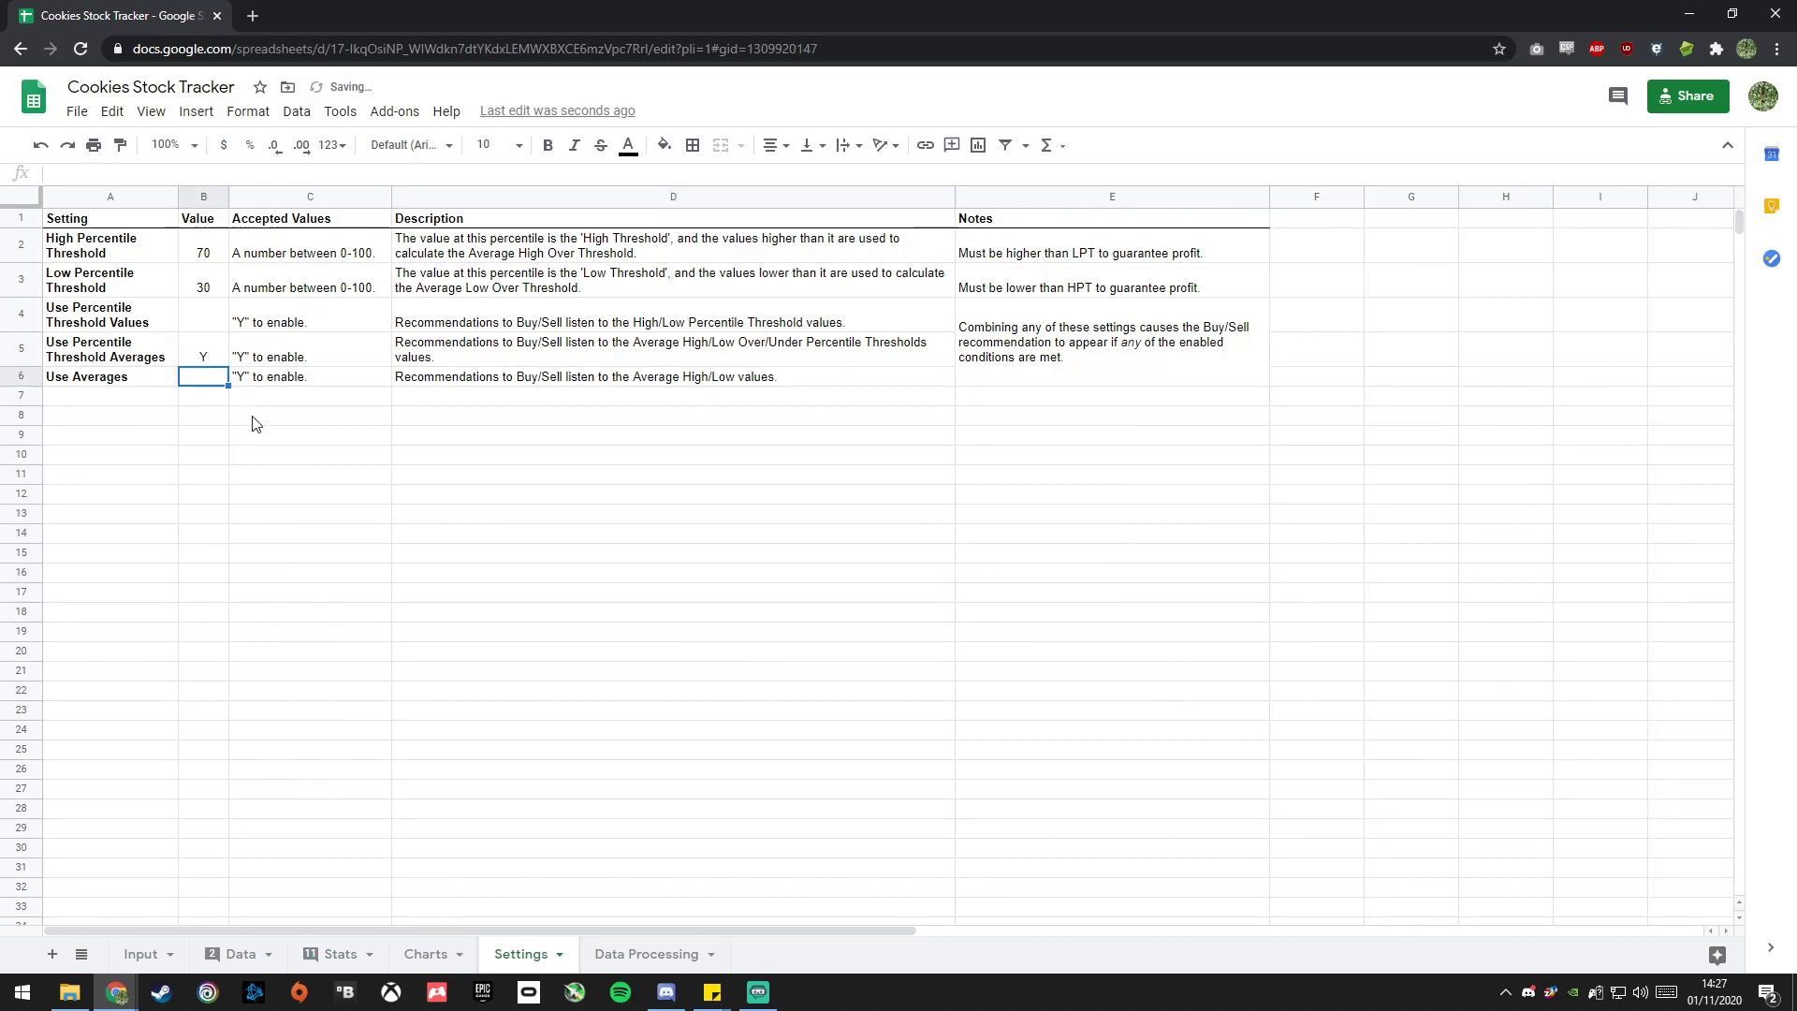
{"action": "left_click", "coordinate": [329, 956]}
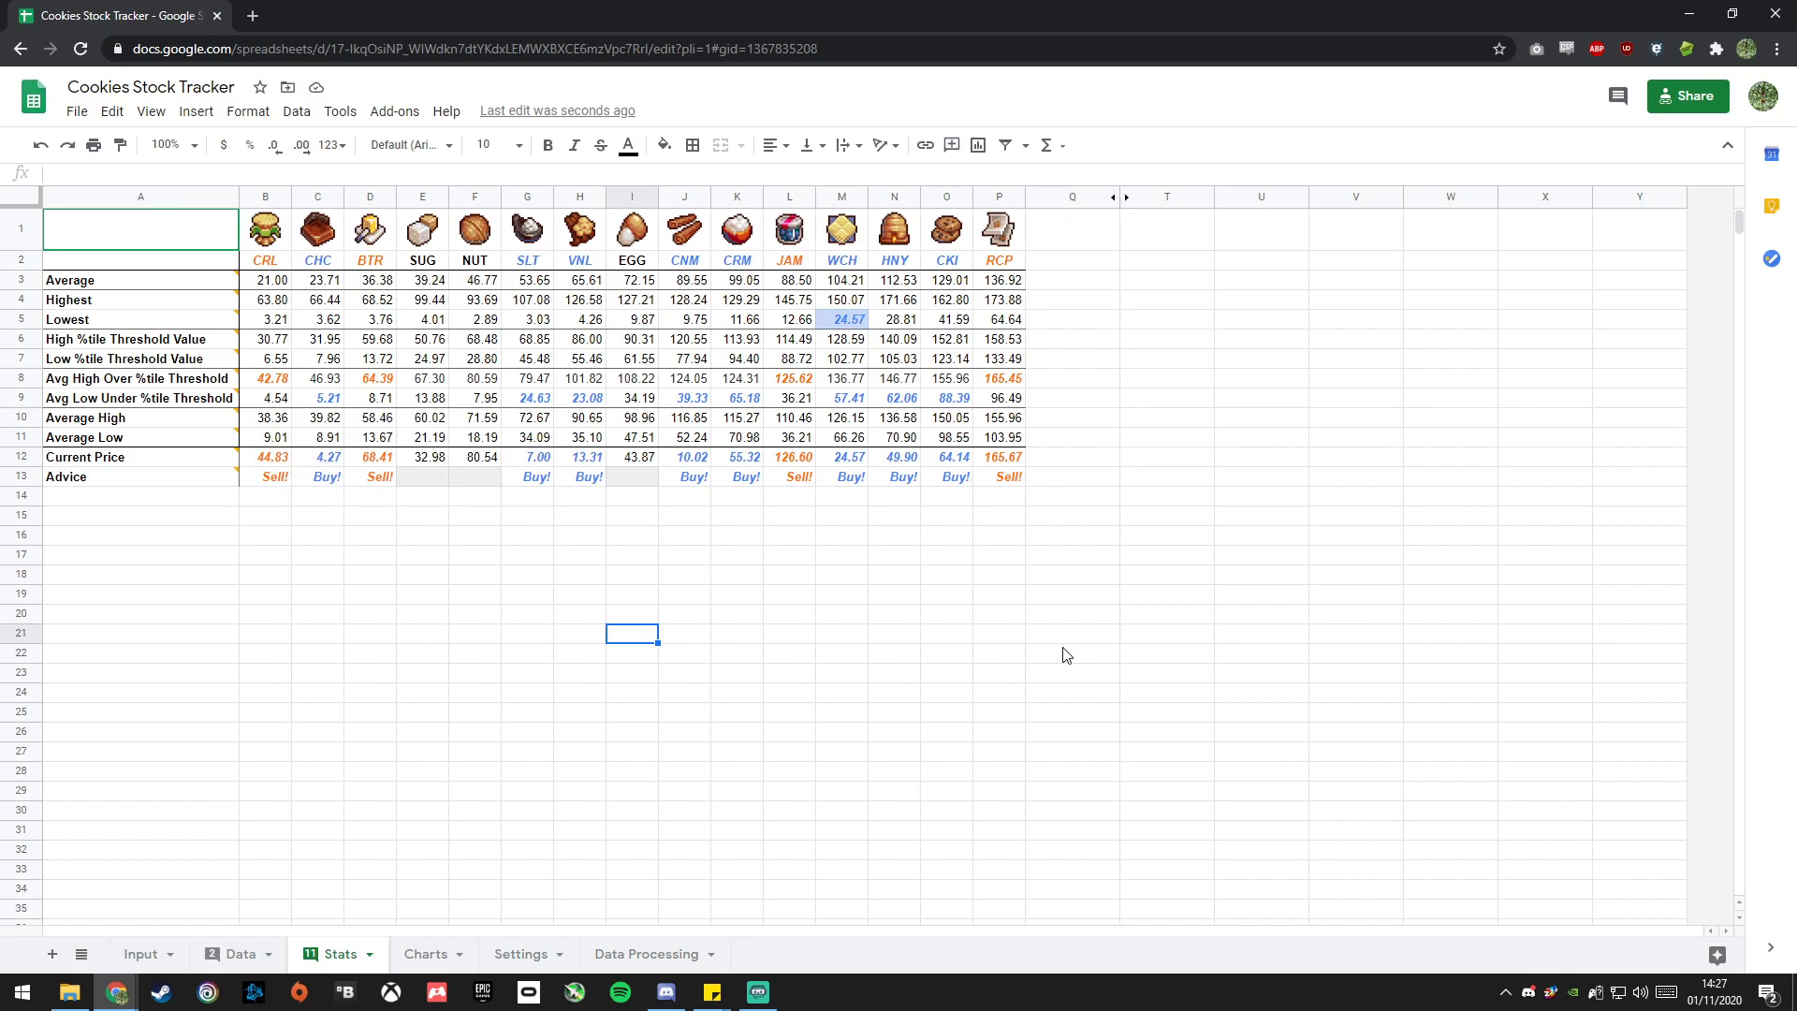
Clear Use Percentile Threshold Averages, enable Use Percentile Threshold Values with "Y" on the Settings sheet, and check the Stats sheet.
{"action": "left_click", "coordinate": [520, 953]}
{"action": "left_click", "coordinate": [204, 360]}
{"action": "key", "text": "Delete"}
{"action": "left_click", "coordinate": [201, 323]}
{"action": "type", "text": "Y"}
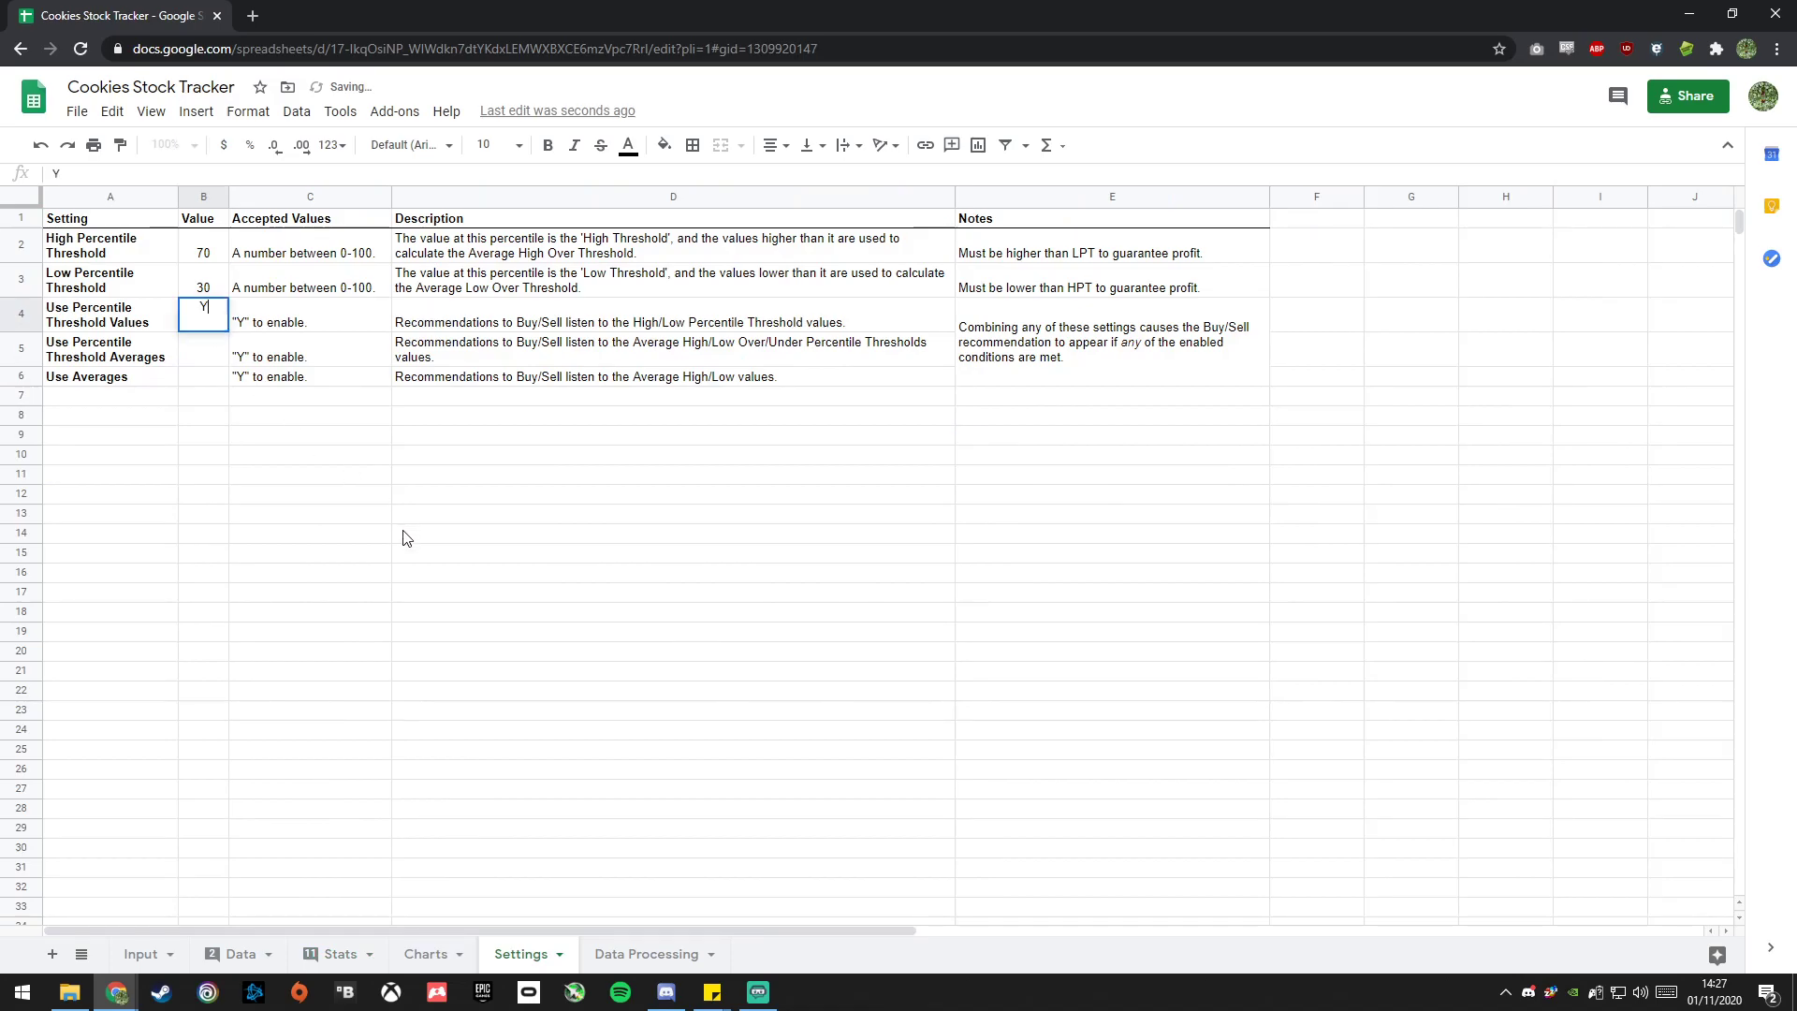
{"action": "key", "text": "Return"}
{"action": "key", "text": "Up"}
{"action": "left_click", "coordinate": [329, 957]}
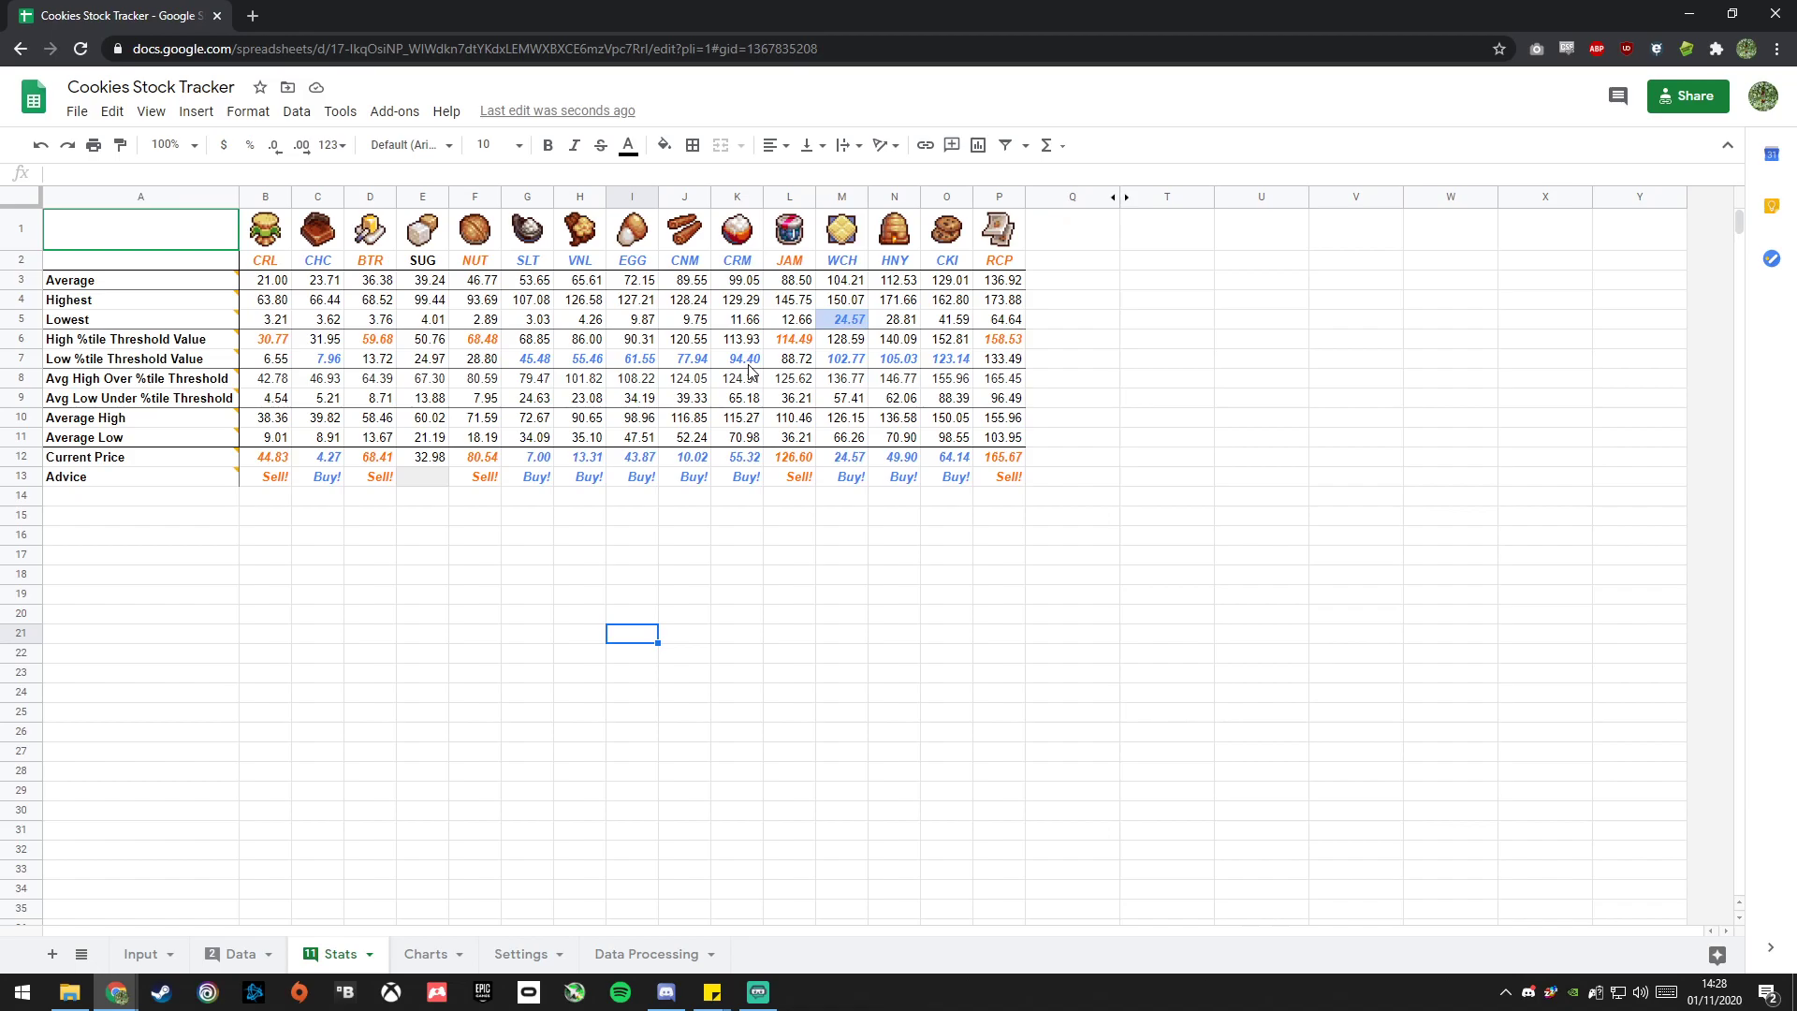
Clear Use Percentile Threshold Values on the Settings sheet, and set Use Percentile Threshold Averages and Use Averages to "Y".
{"action": "left_click", "coordinate": [516, 959]}
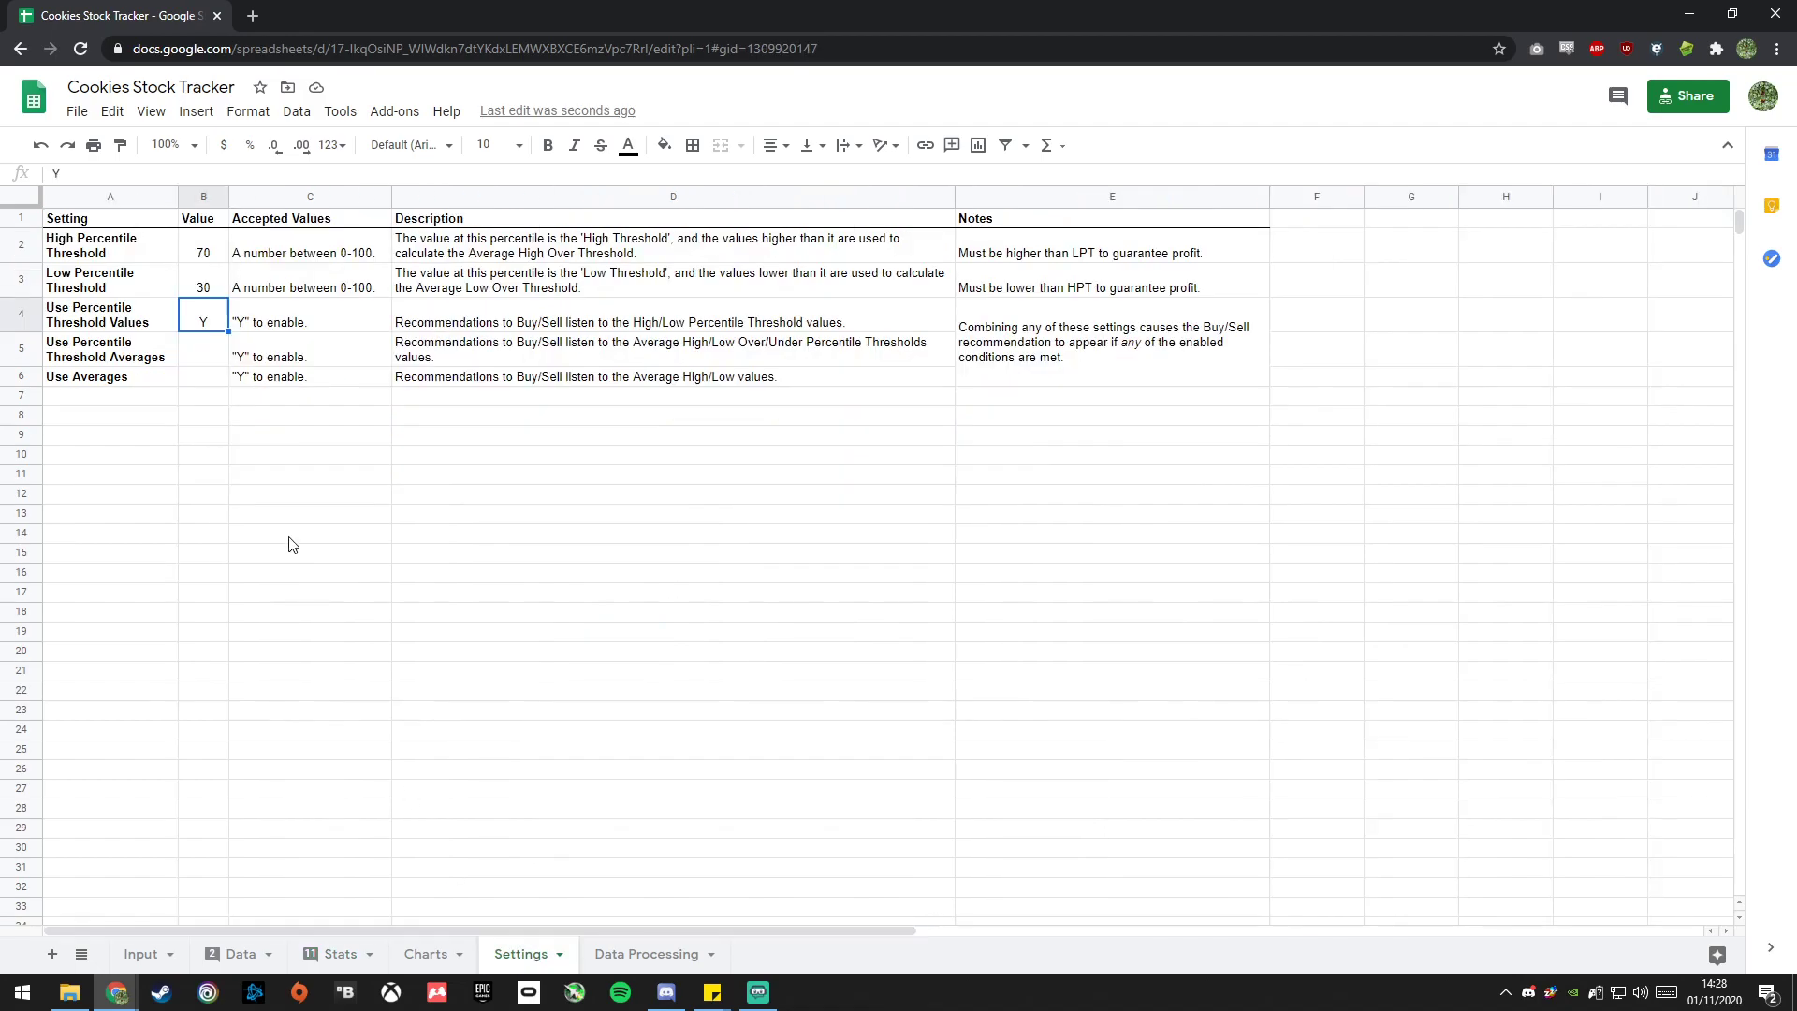
{"action": "key", "text": "Delete"}
{"action": "left_click", "coordinate": [207, 346]}
{"action": "type", "text": "Y"}
{"action": "key", "text": "Return"}
{"action": "type", "text": "Y"}
{"action": "key", "text": "Return"}
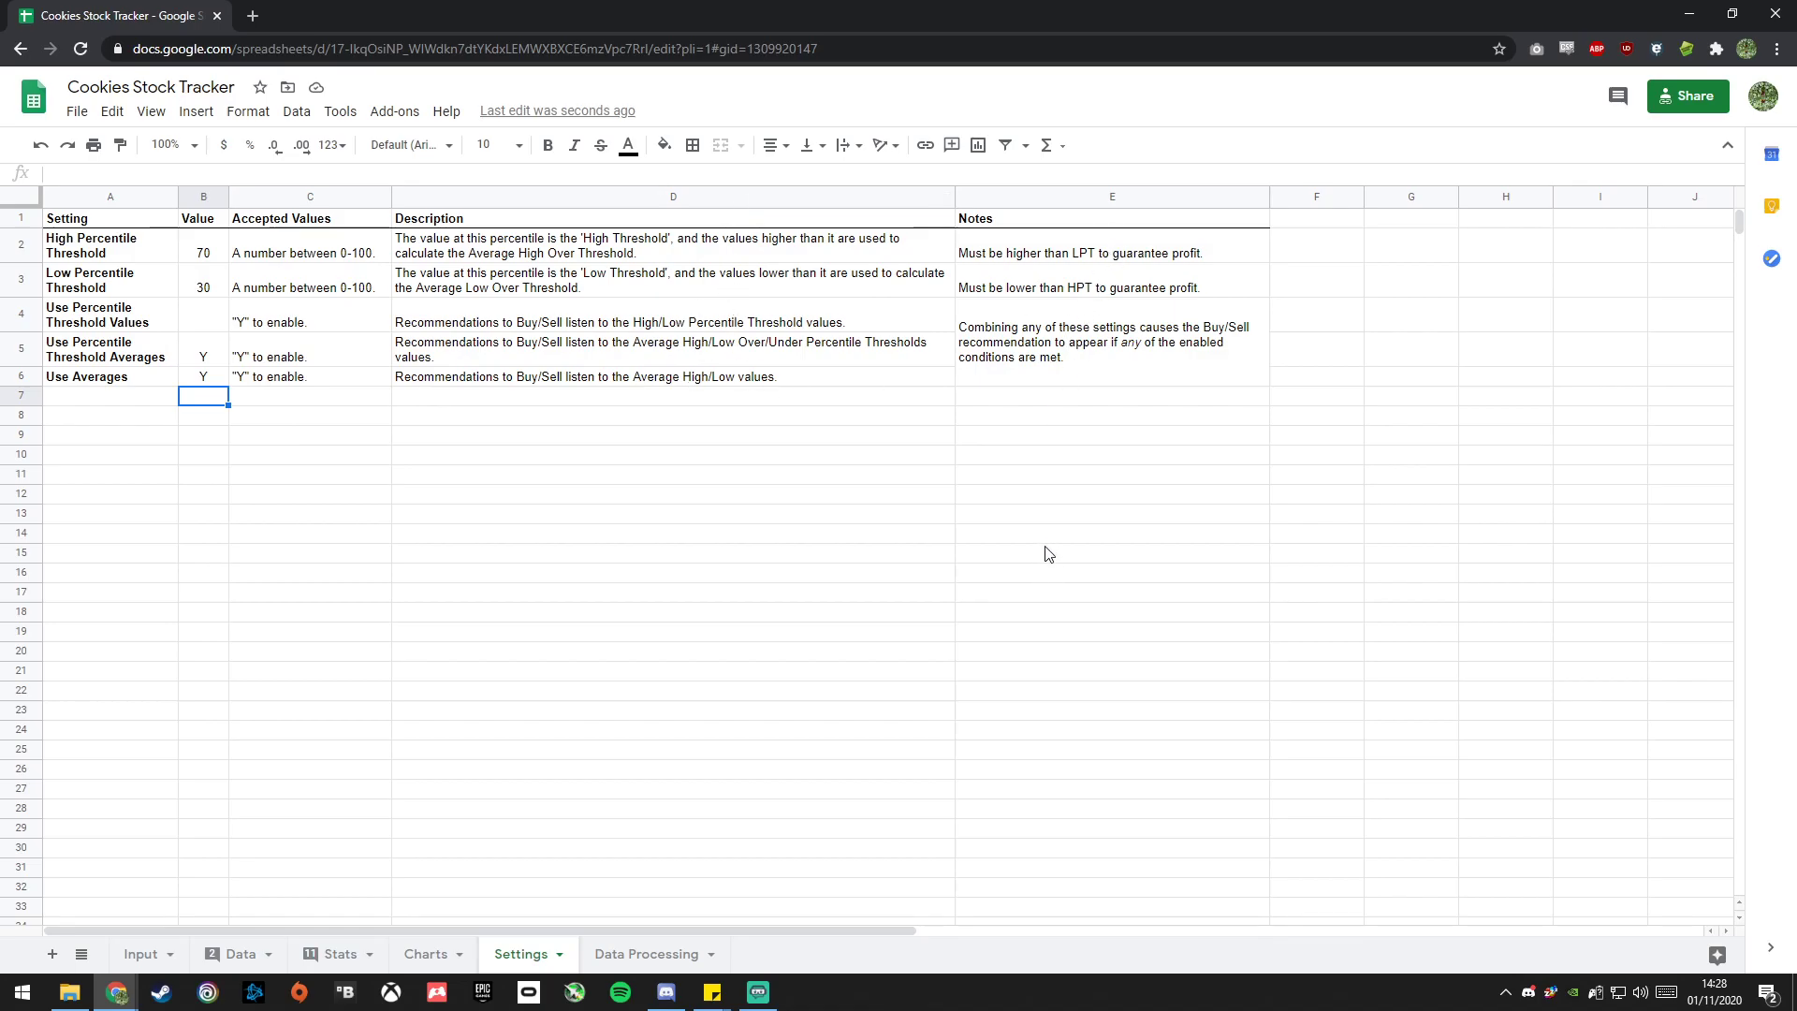
Check the threshold and advice rows on the Stats sheet against the recorded prices on the Data sheet.
{"action": "left_click", "coordinate": [334, 954]}
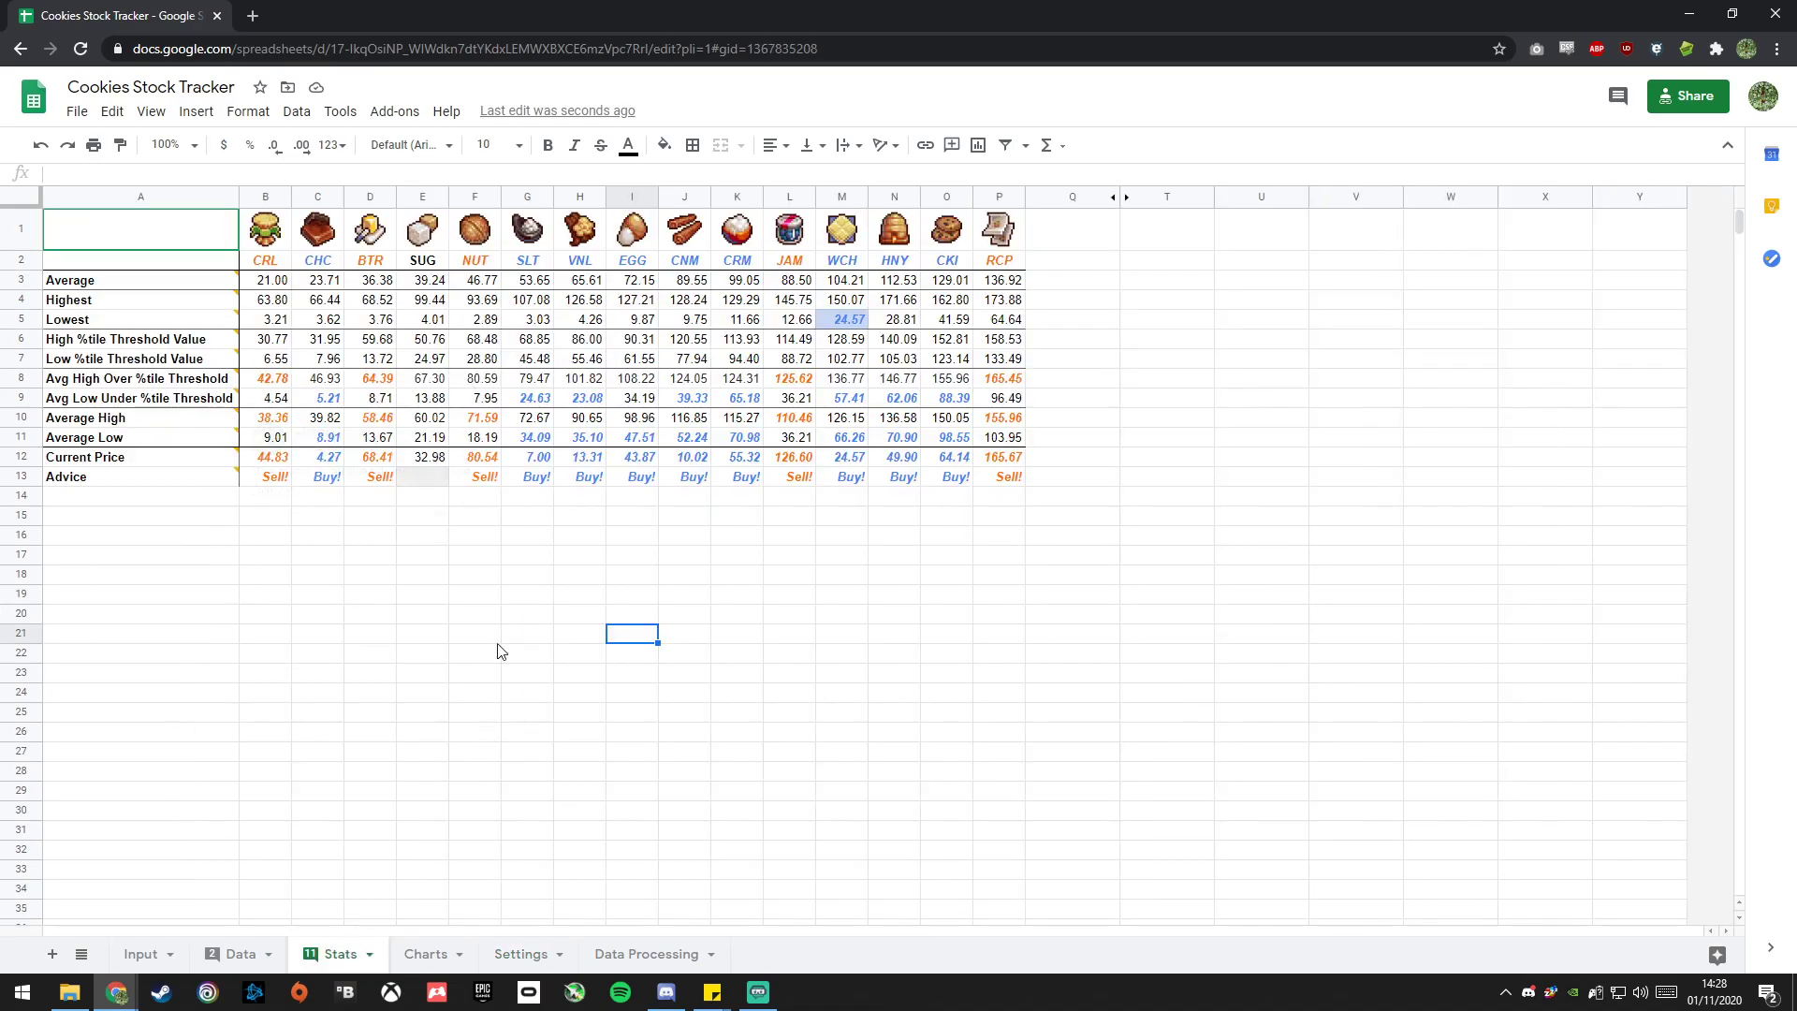
{"action": "left_click", "coordinate": [229, 954]}
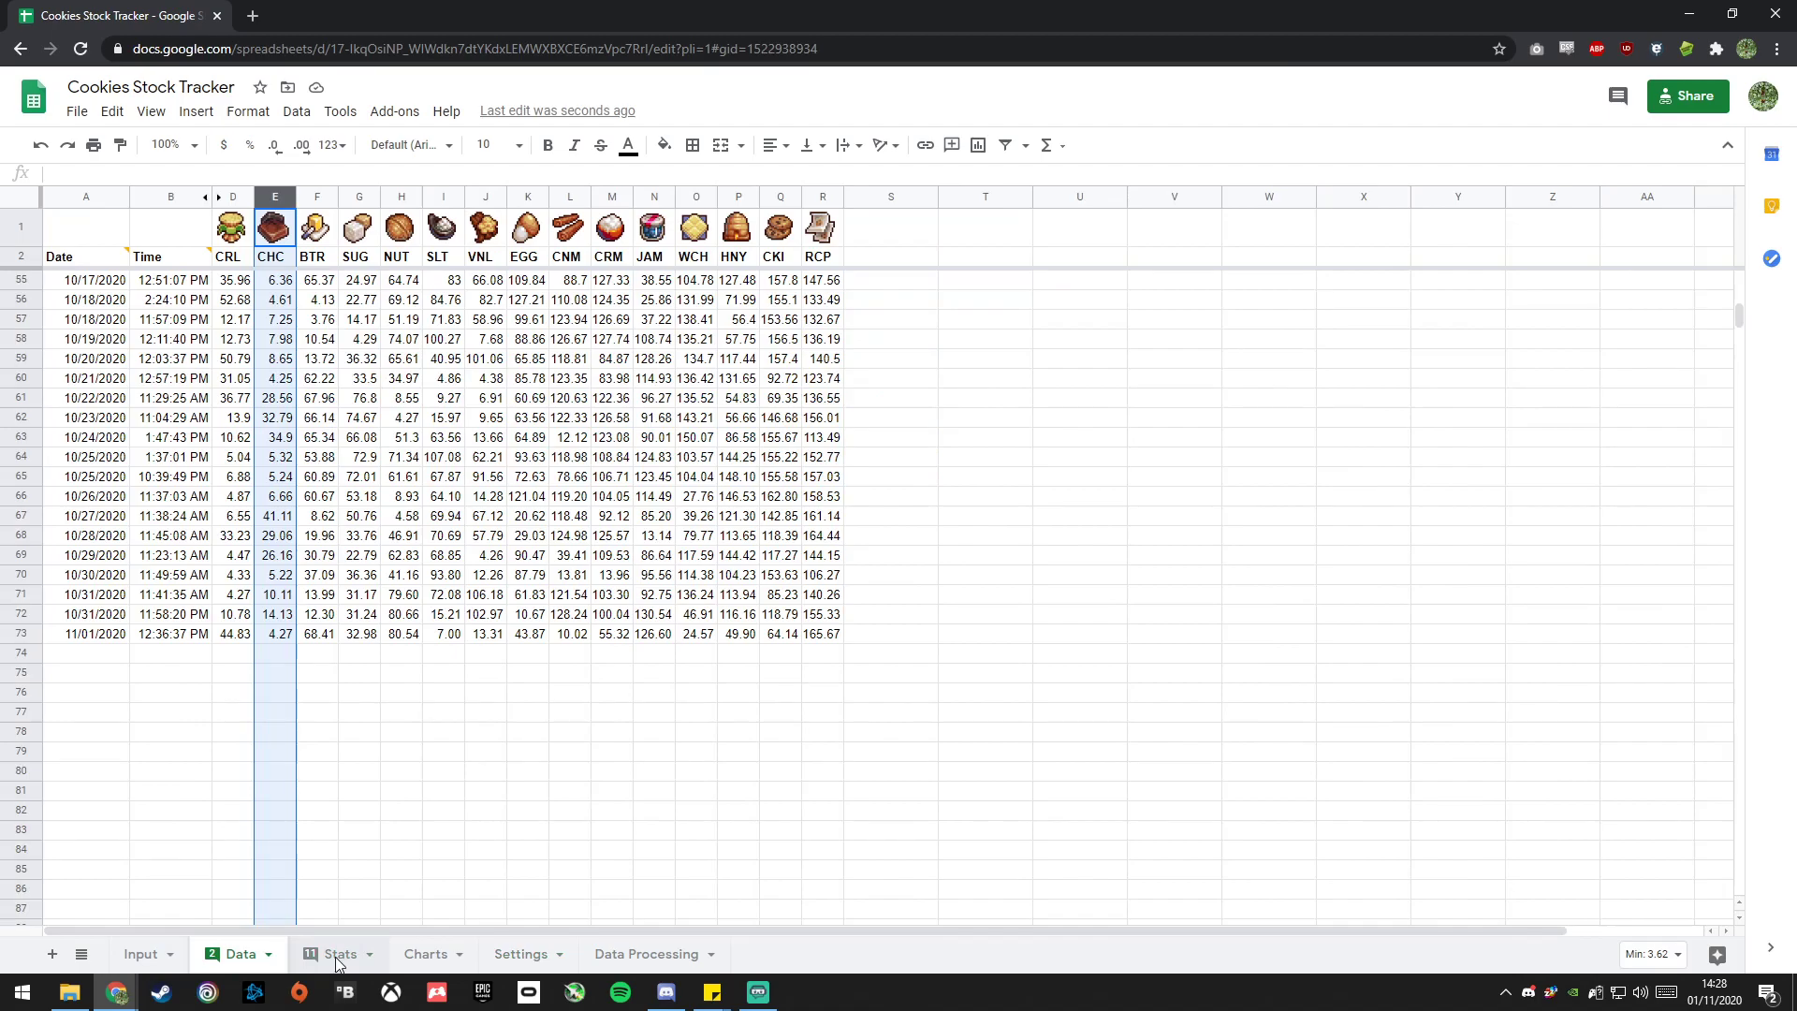
{"action": "left_click", "coordinate": [339, 956]}
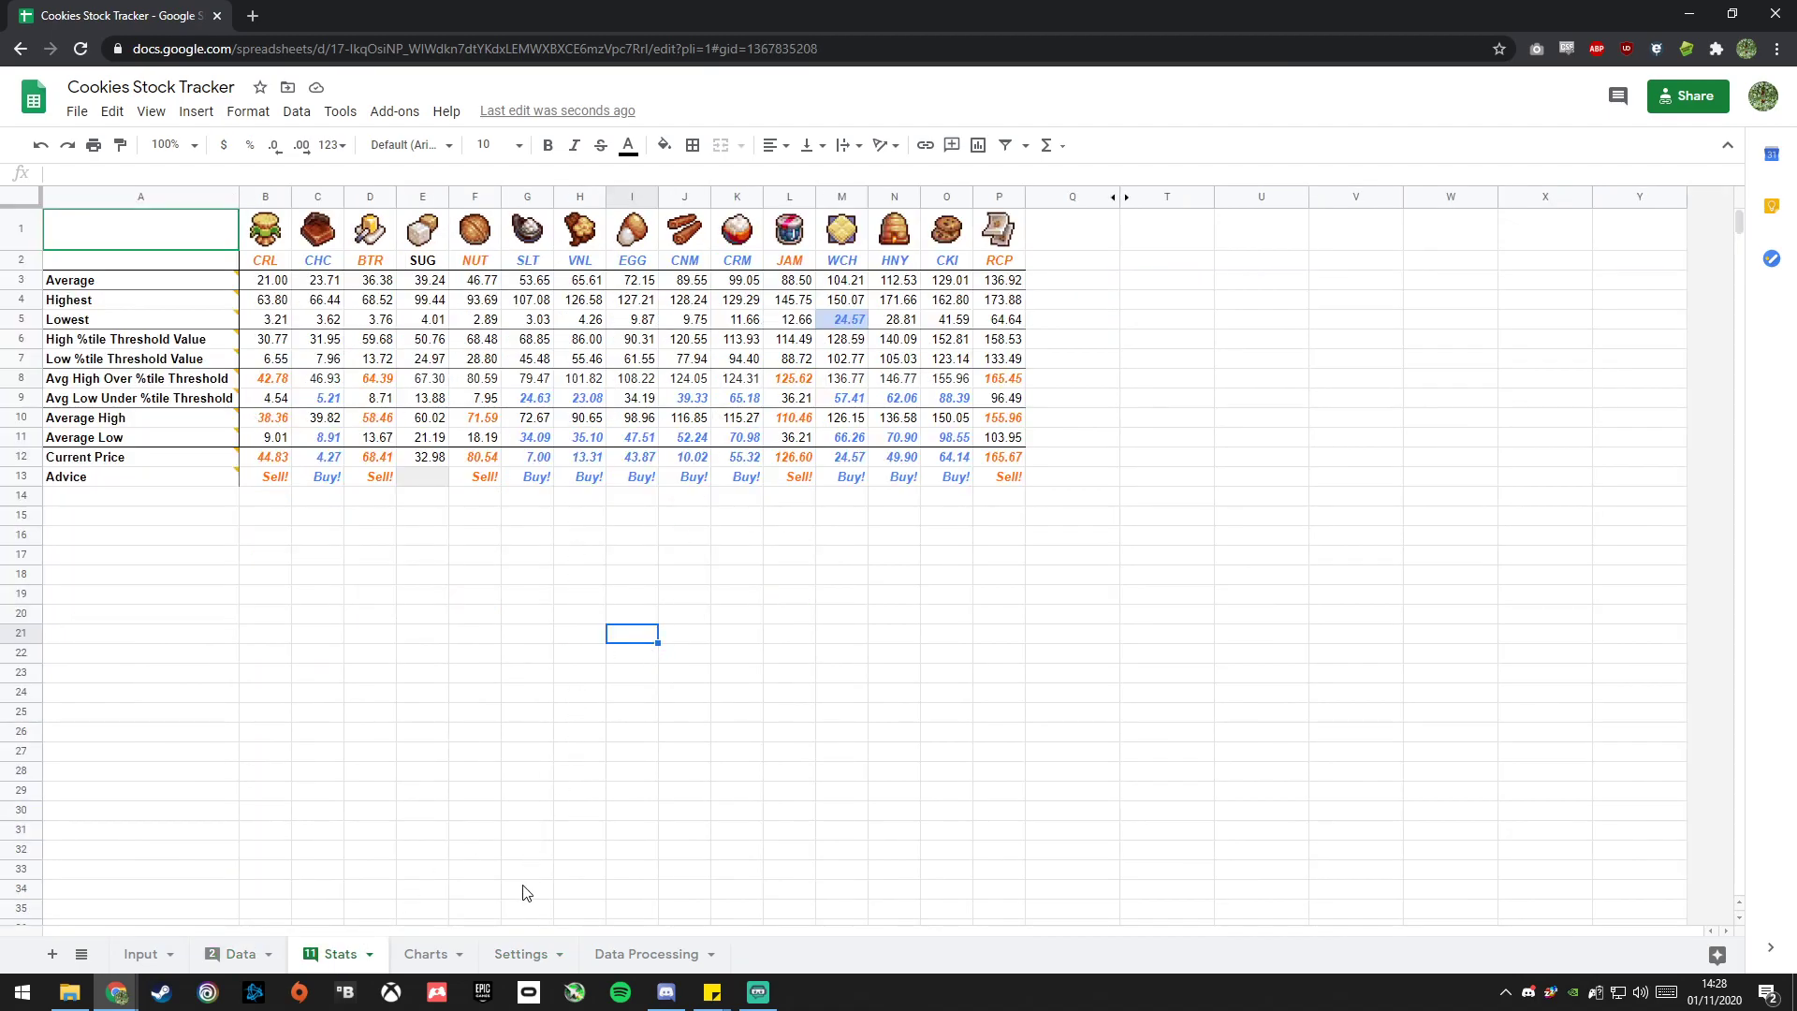
Examine the All chart and the Cereal (CRL) chart with its statistic lines on the Charts sheet.
{"action": "left_click", "coordinate": [439, 957]}
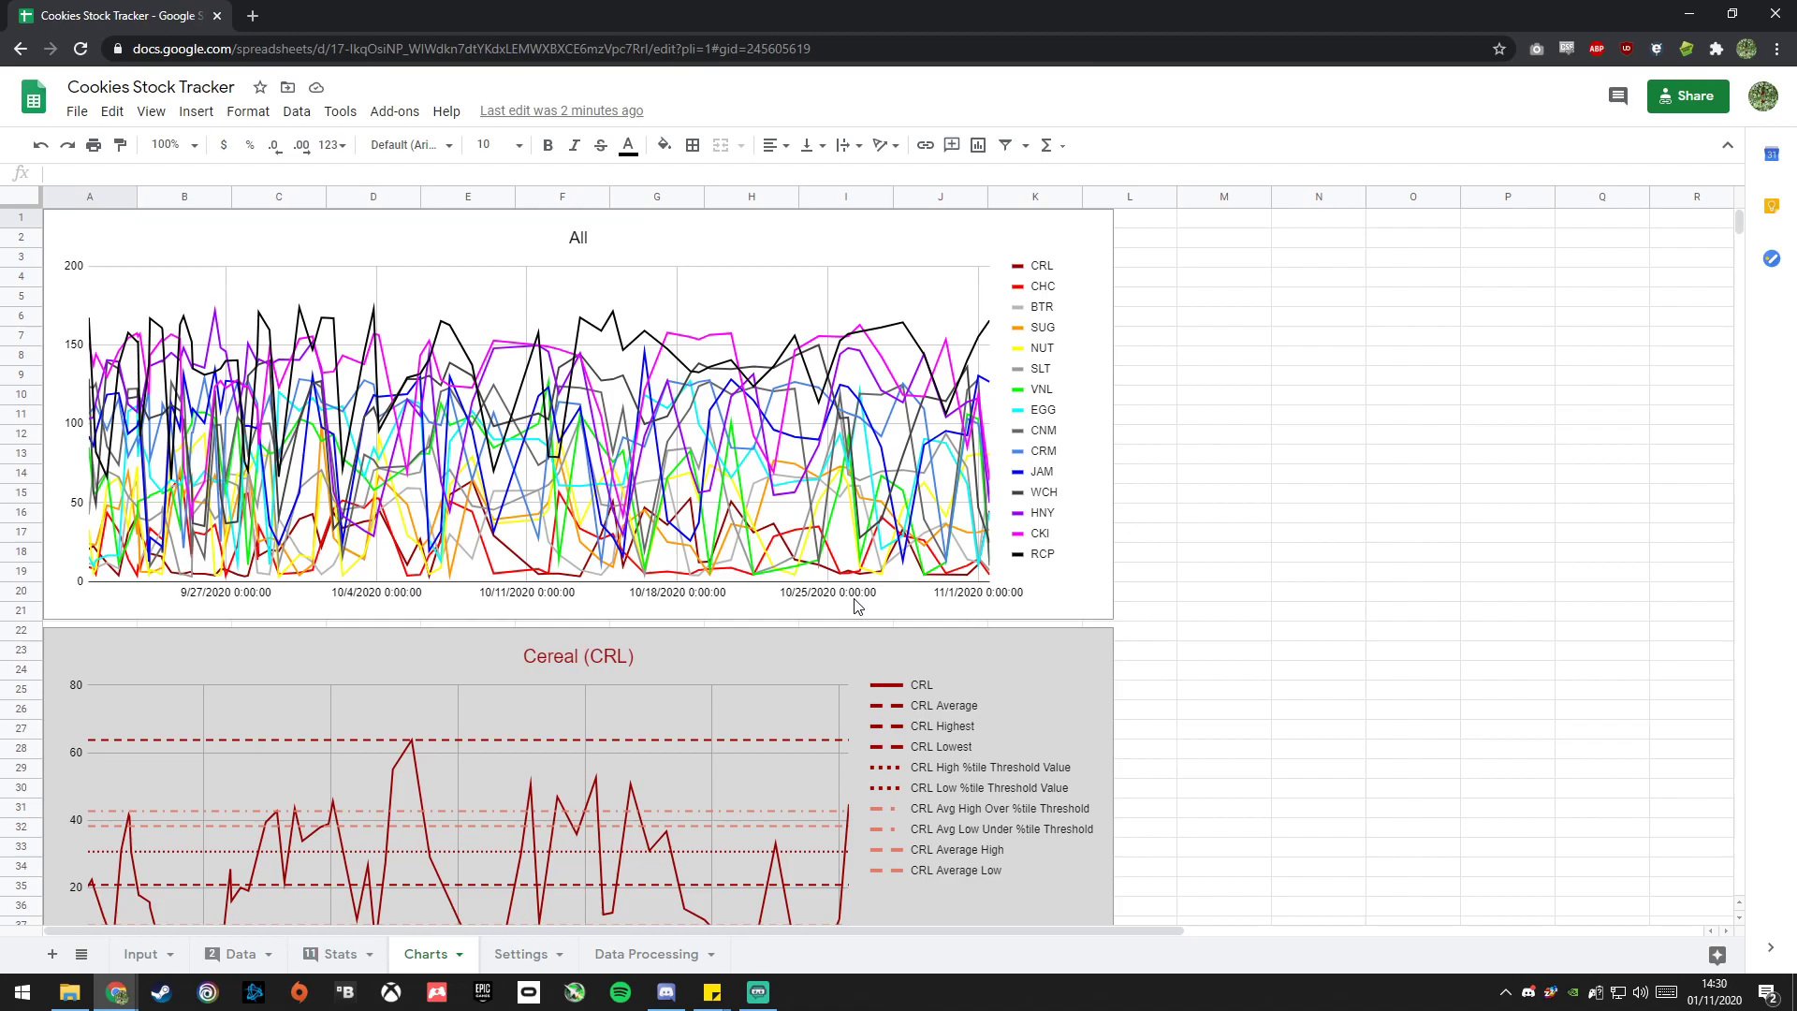
{"action": "scroll", "coordinate": [1102, 498], "scroll_direction": "down", "scroll_amount": 5}
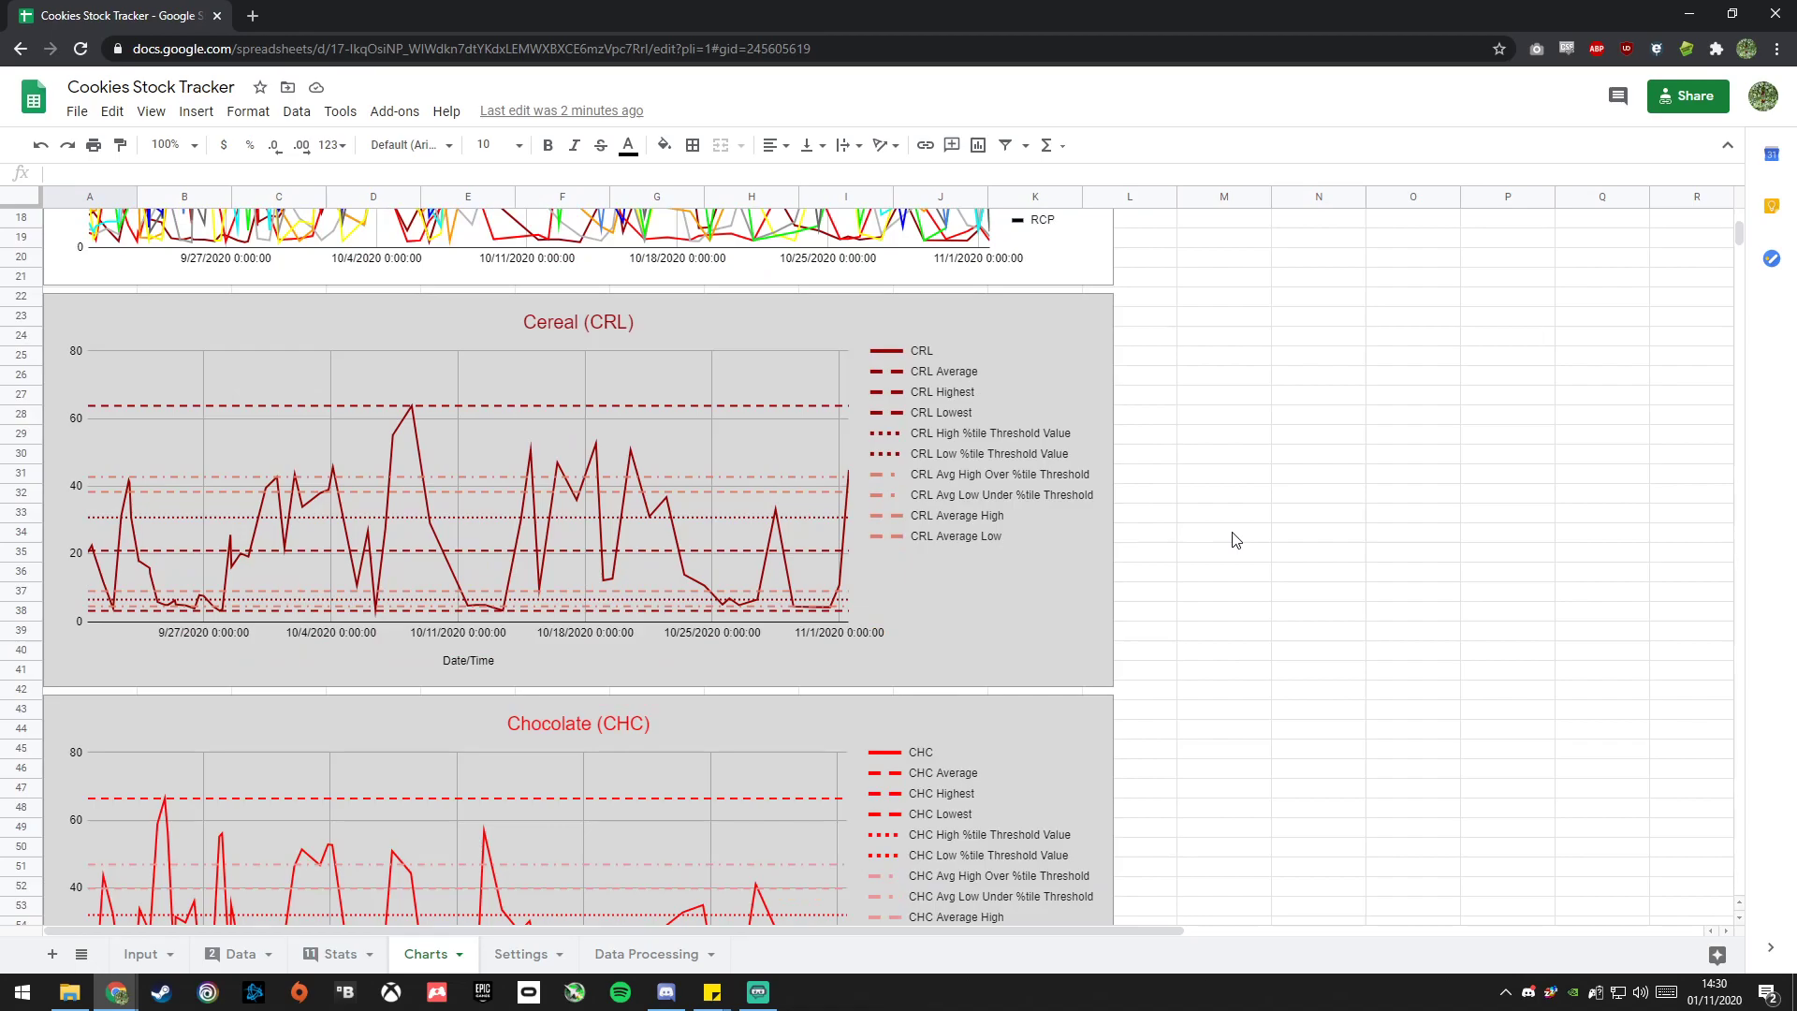
{"action": "scroll", "coordinate": [1216, 561], "scroll_direction": "up", "scroll_amount": 3}
{"action": "scroll", "coordinate": [1117, 652], "scroll_direction": "down", "scroll_amount": 1}
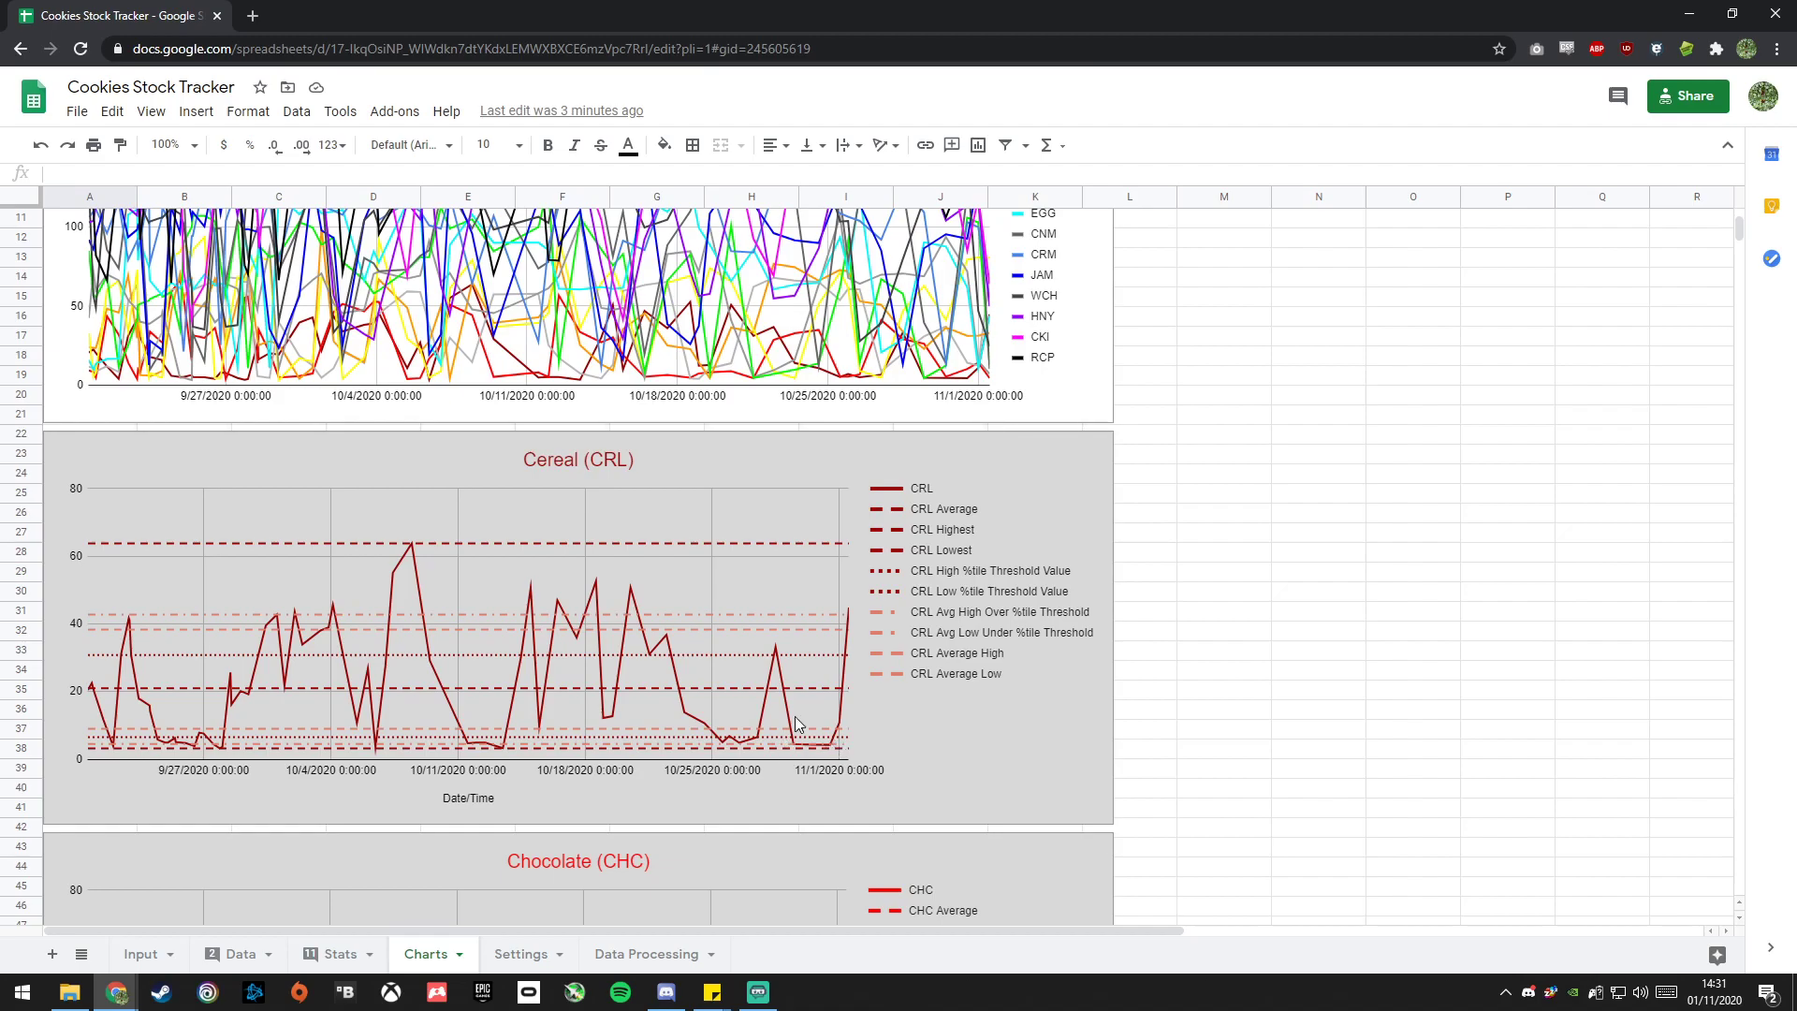
{"action": "scroll", "coordinate": [1006, 631], "scroll_direction": "down", "scroll_amount": 2}
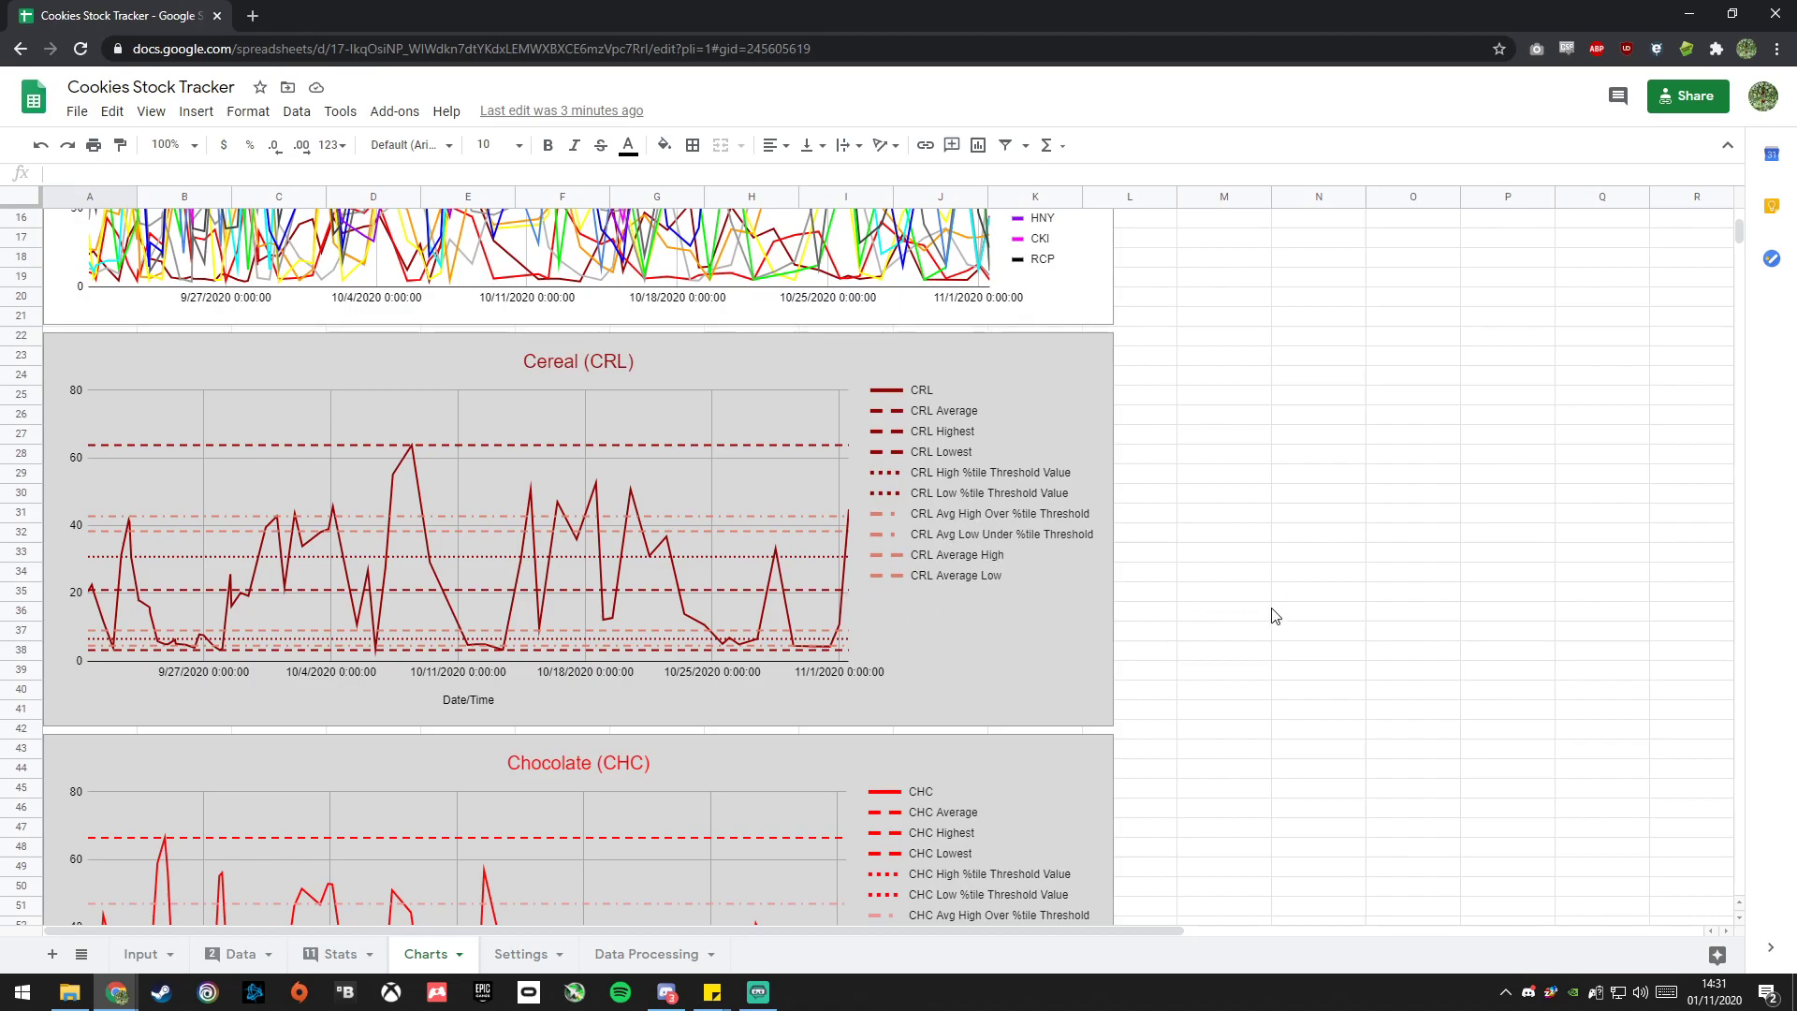
Review the individual stock charts from Chocolate (CHC) through Cinnamon (CNM) on the Charts sheet.
{"action": "scroll", "coordinate": [1272, 629], "scroll_direction": "down", "scroll_amount": 3}
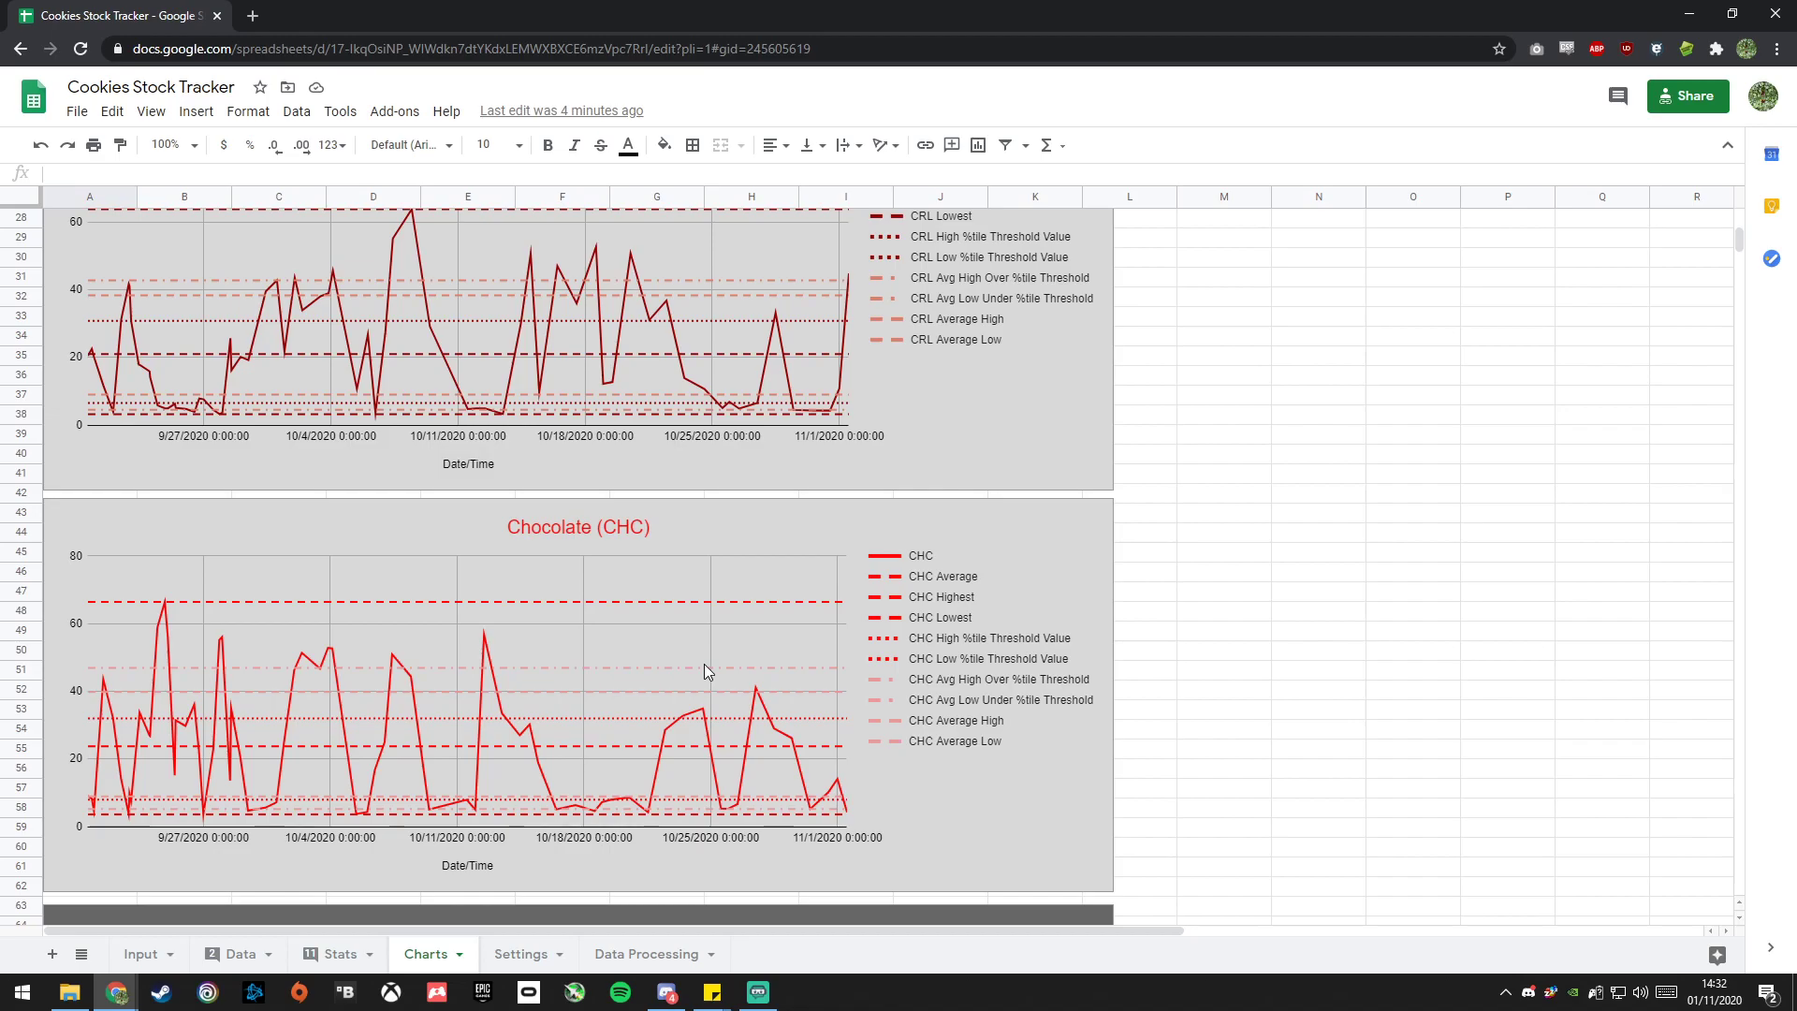
{"action": "scroll", "coordinate": [704, 664], "scroll_direction": "down", "scroll_amount": 5}
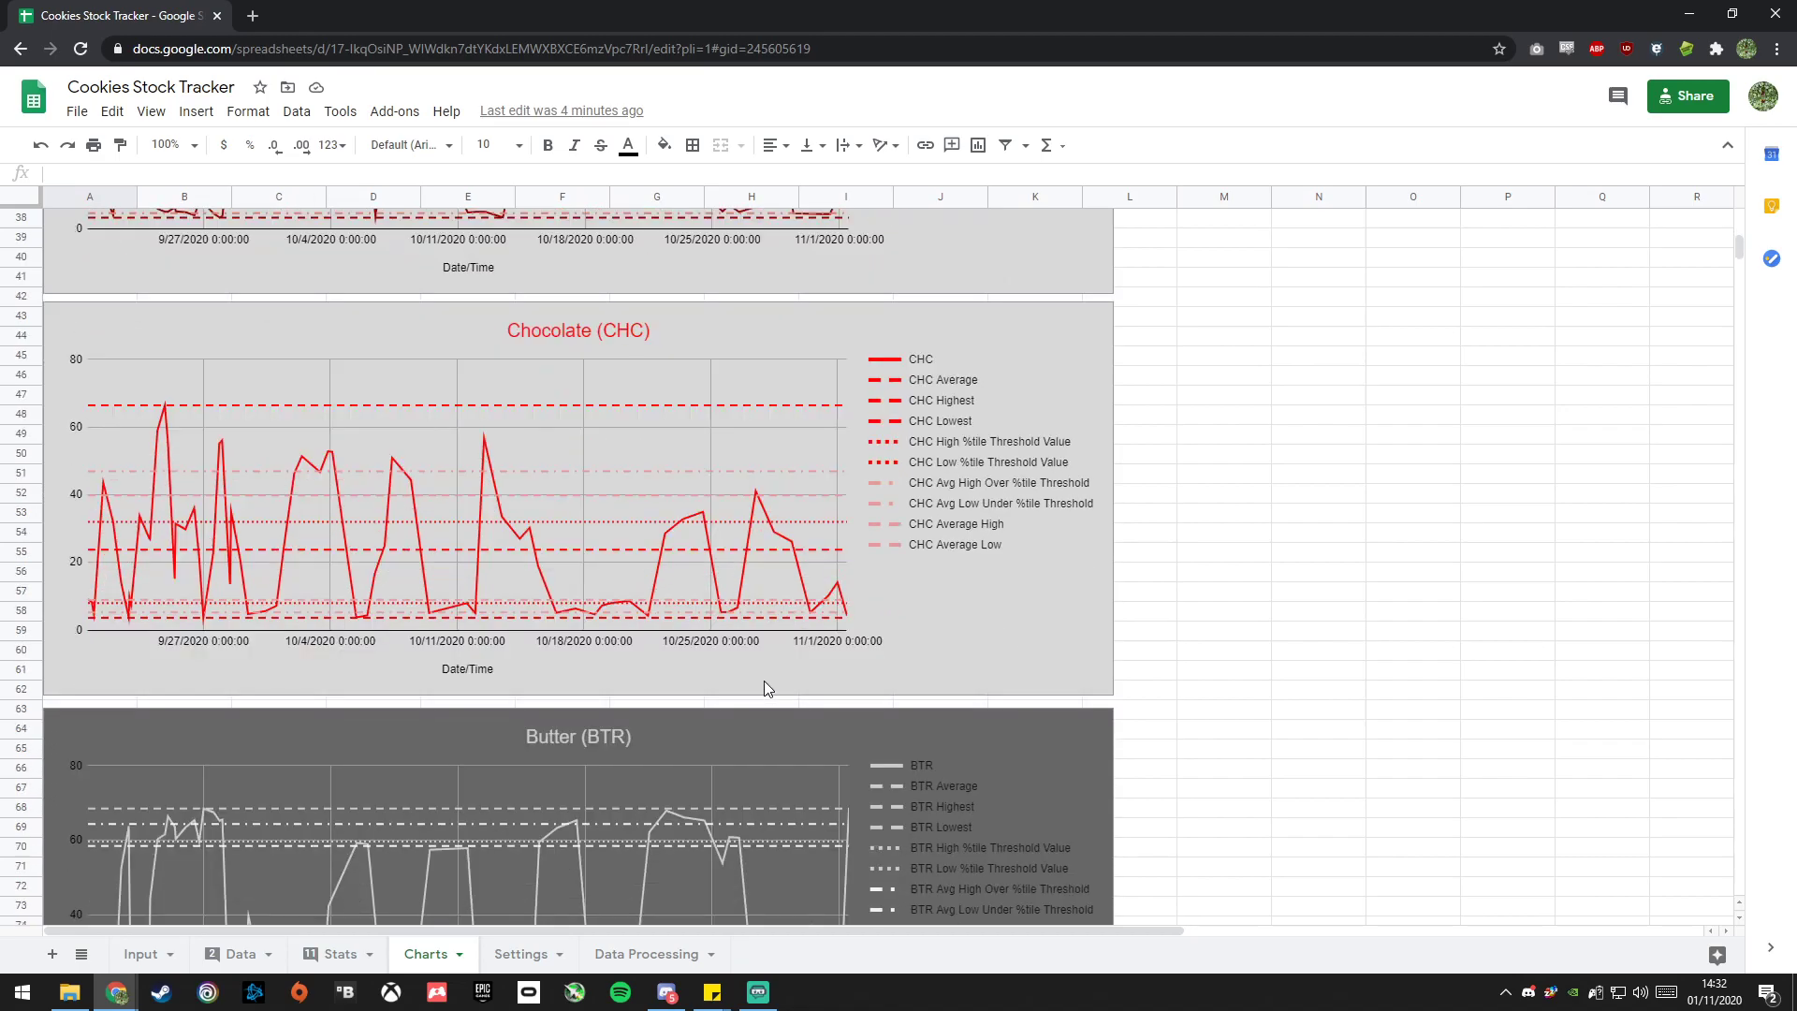
{"action": "scroll", "coordinate": [1261, 615], "scroll_direction": "down", "scroll_amount": 1}
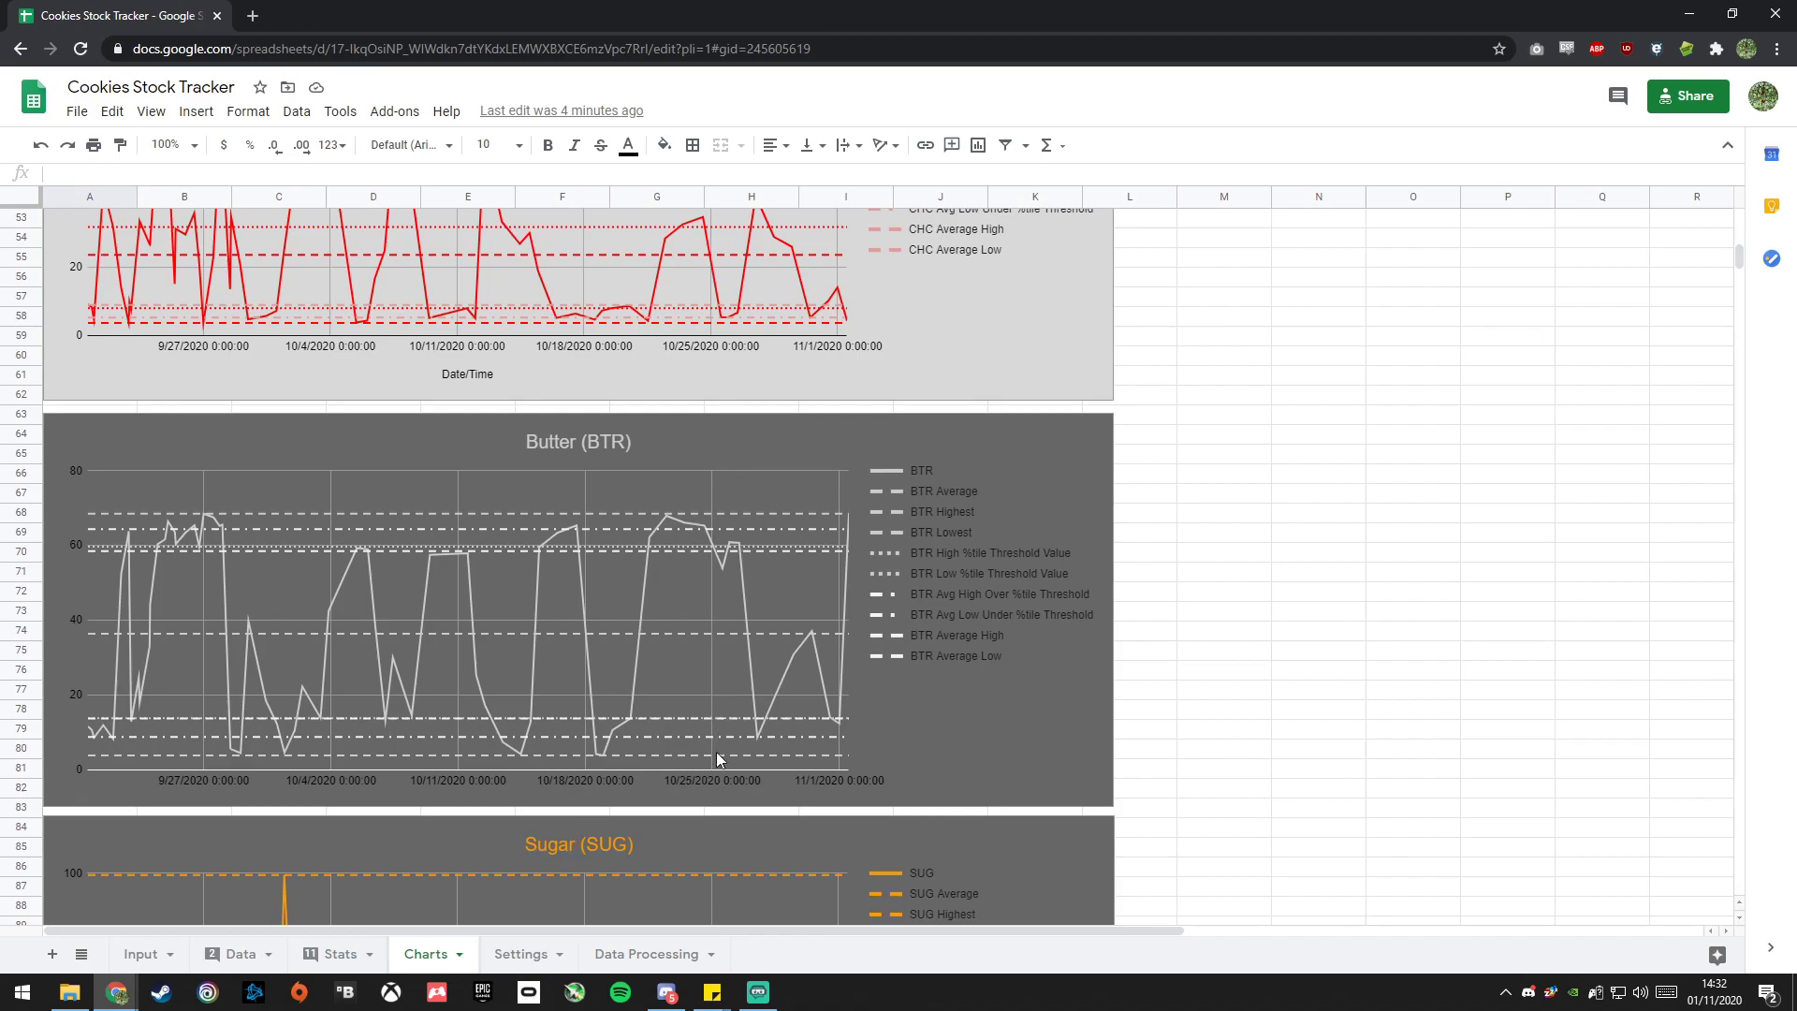
{"action": "scroll", "coordinate": [999, 754], "scroll_direction": "down", "scroll_amount": 5}
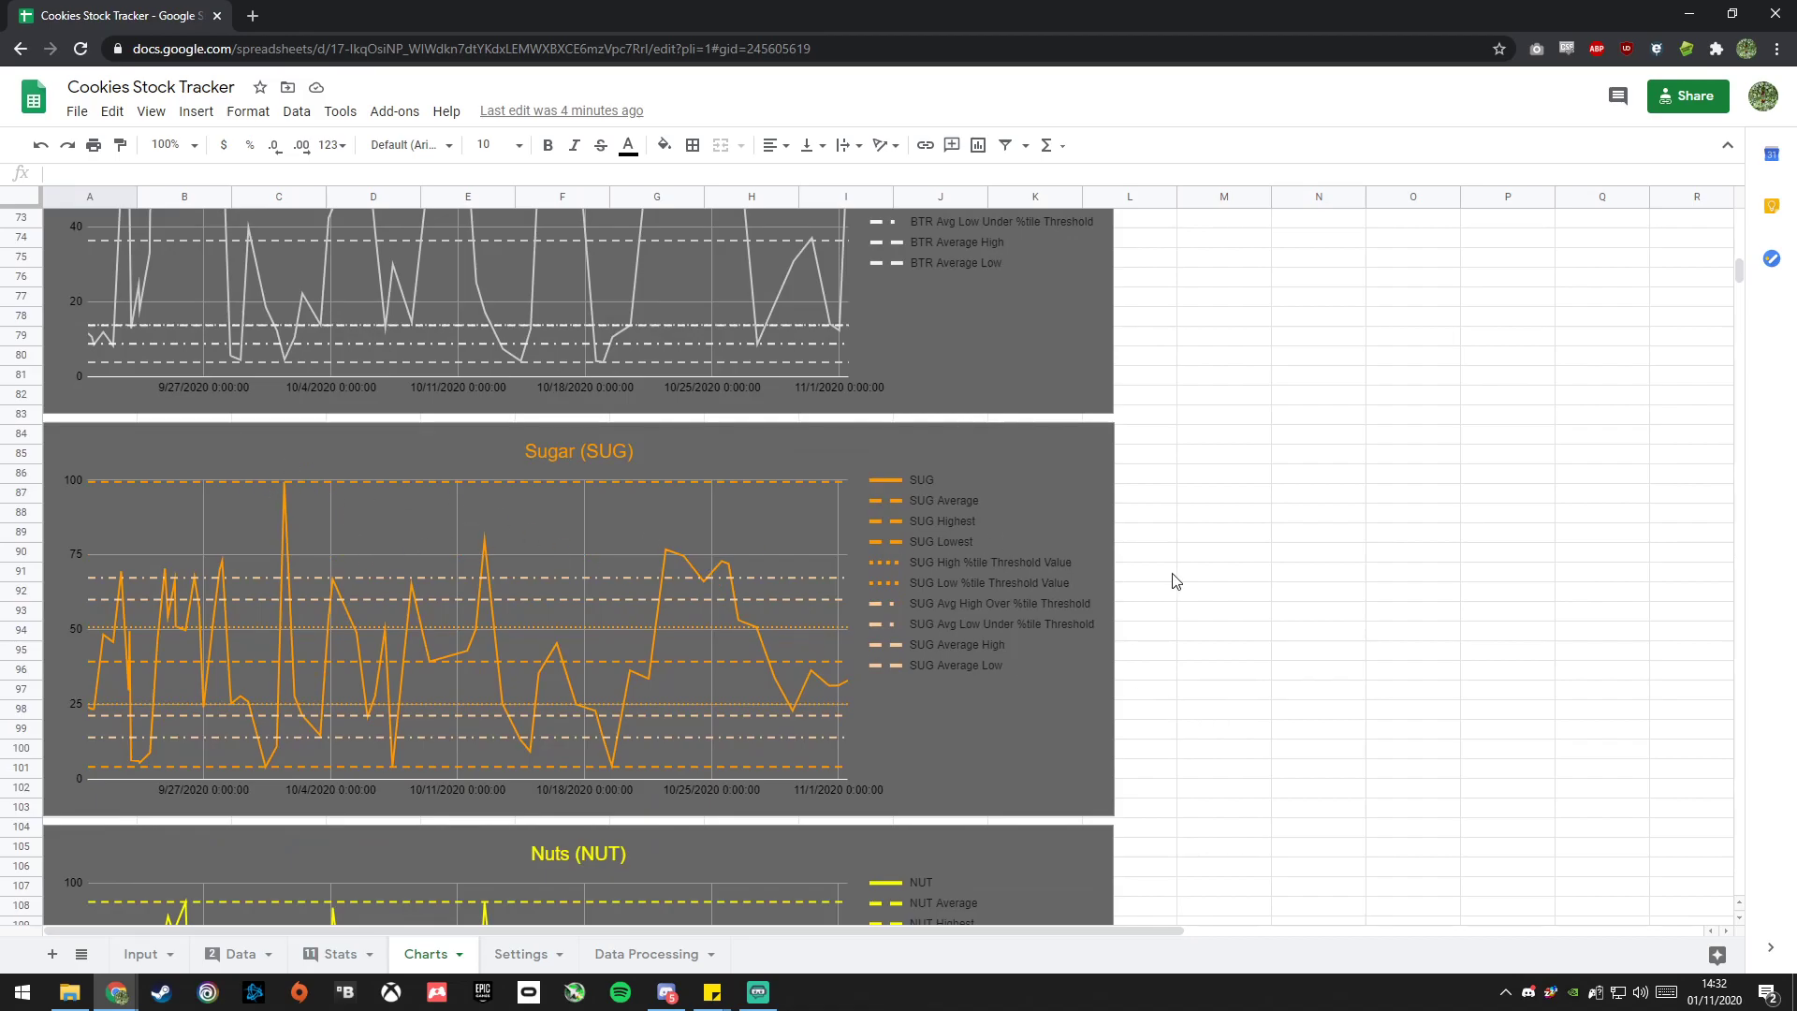
{"action": "scroll", "coordinate": [1245, 602], "scroll_direction": "down", "scroll_amount": 4}
{"action": "scroll", "coordinate": [1231, 606], "scroll_direction": "down", "scroll_amount": 2}
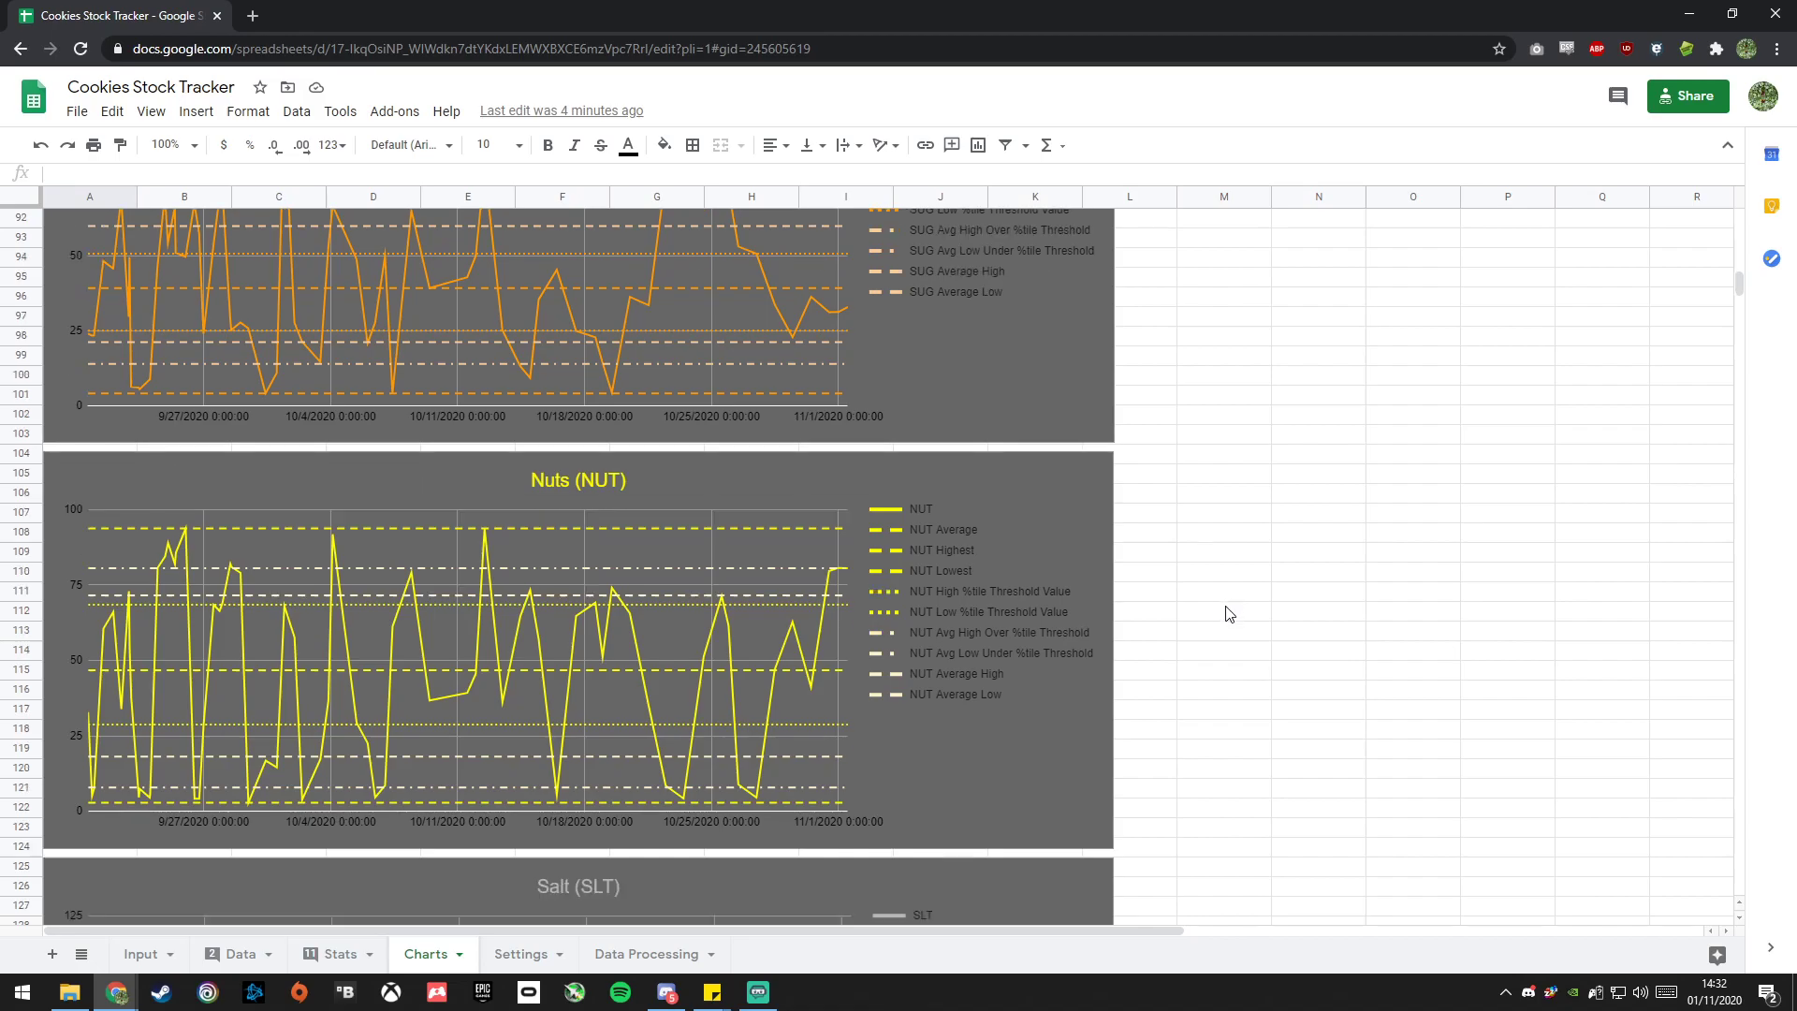
{"action": "scroll", "coordinate": [1307, 642], "scroll_direction": "down", "scroll_amount": 2}
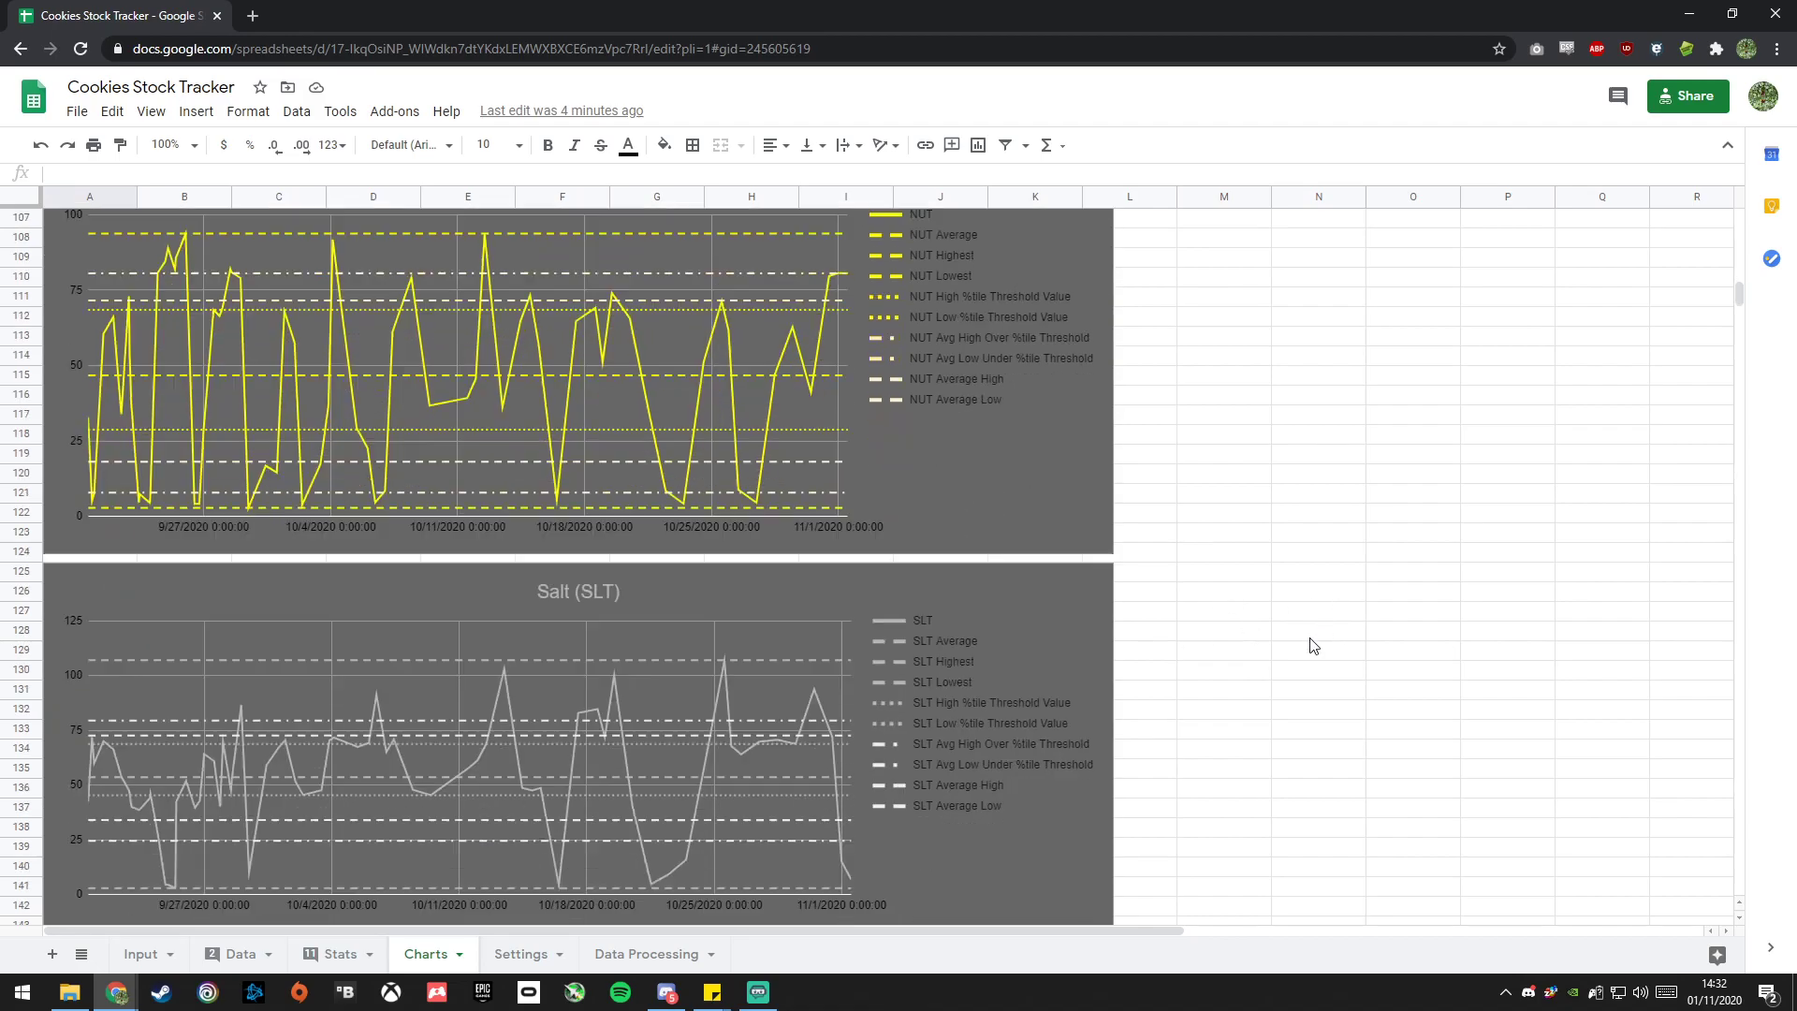
{"action": "scroll", "coordinate": [1299, 645], "scroll_direction": "down", "scroll_amount": 1}
{"action": "scroll", "coordinate": [1294, 658], "scroll_direction": "down", "scroll_amount": 5}
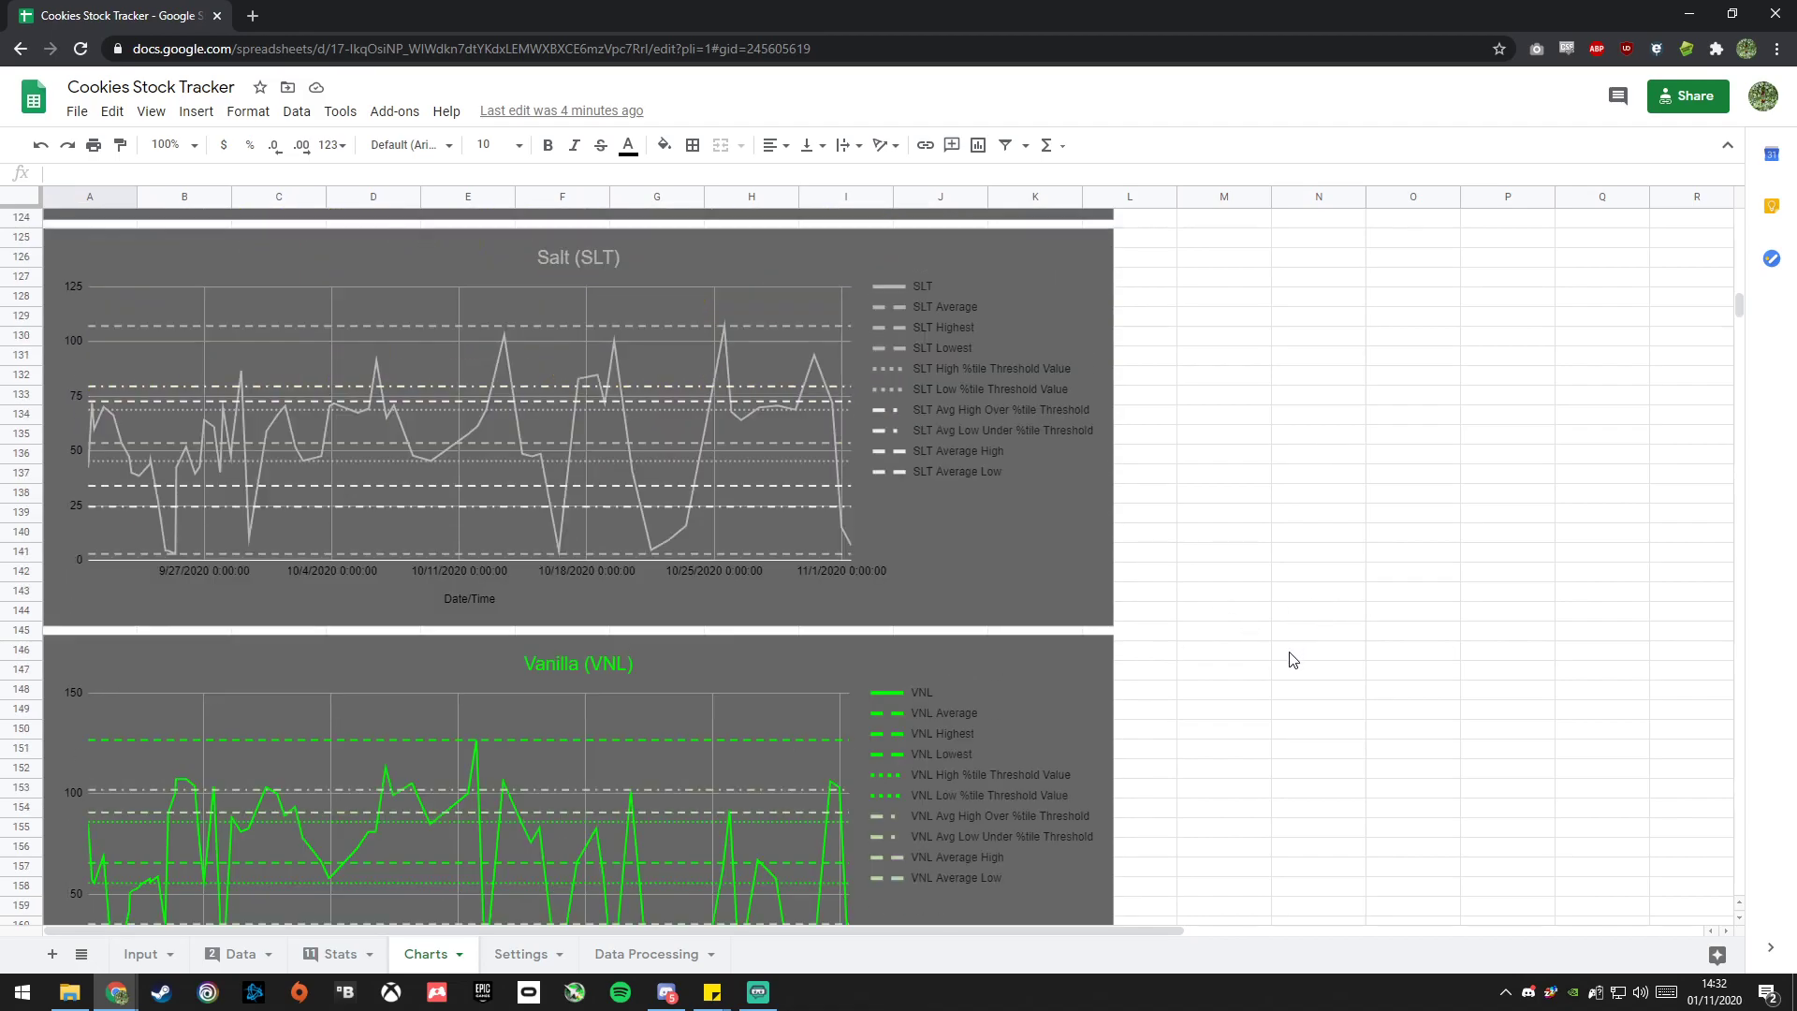
{"action": "scroll", "coordinate": [1293, 661], "scroll_direction": "down", "scroll_amount": 3}
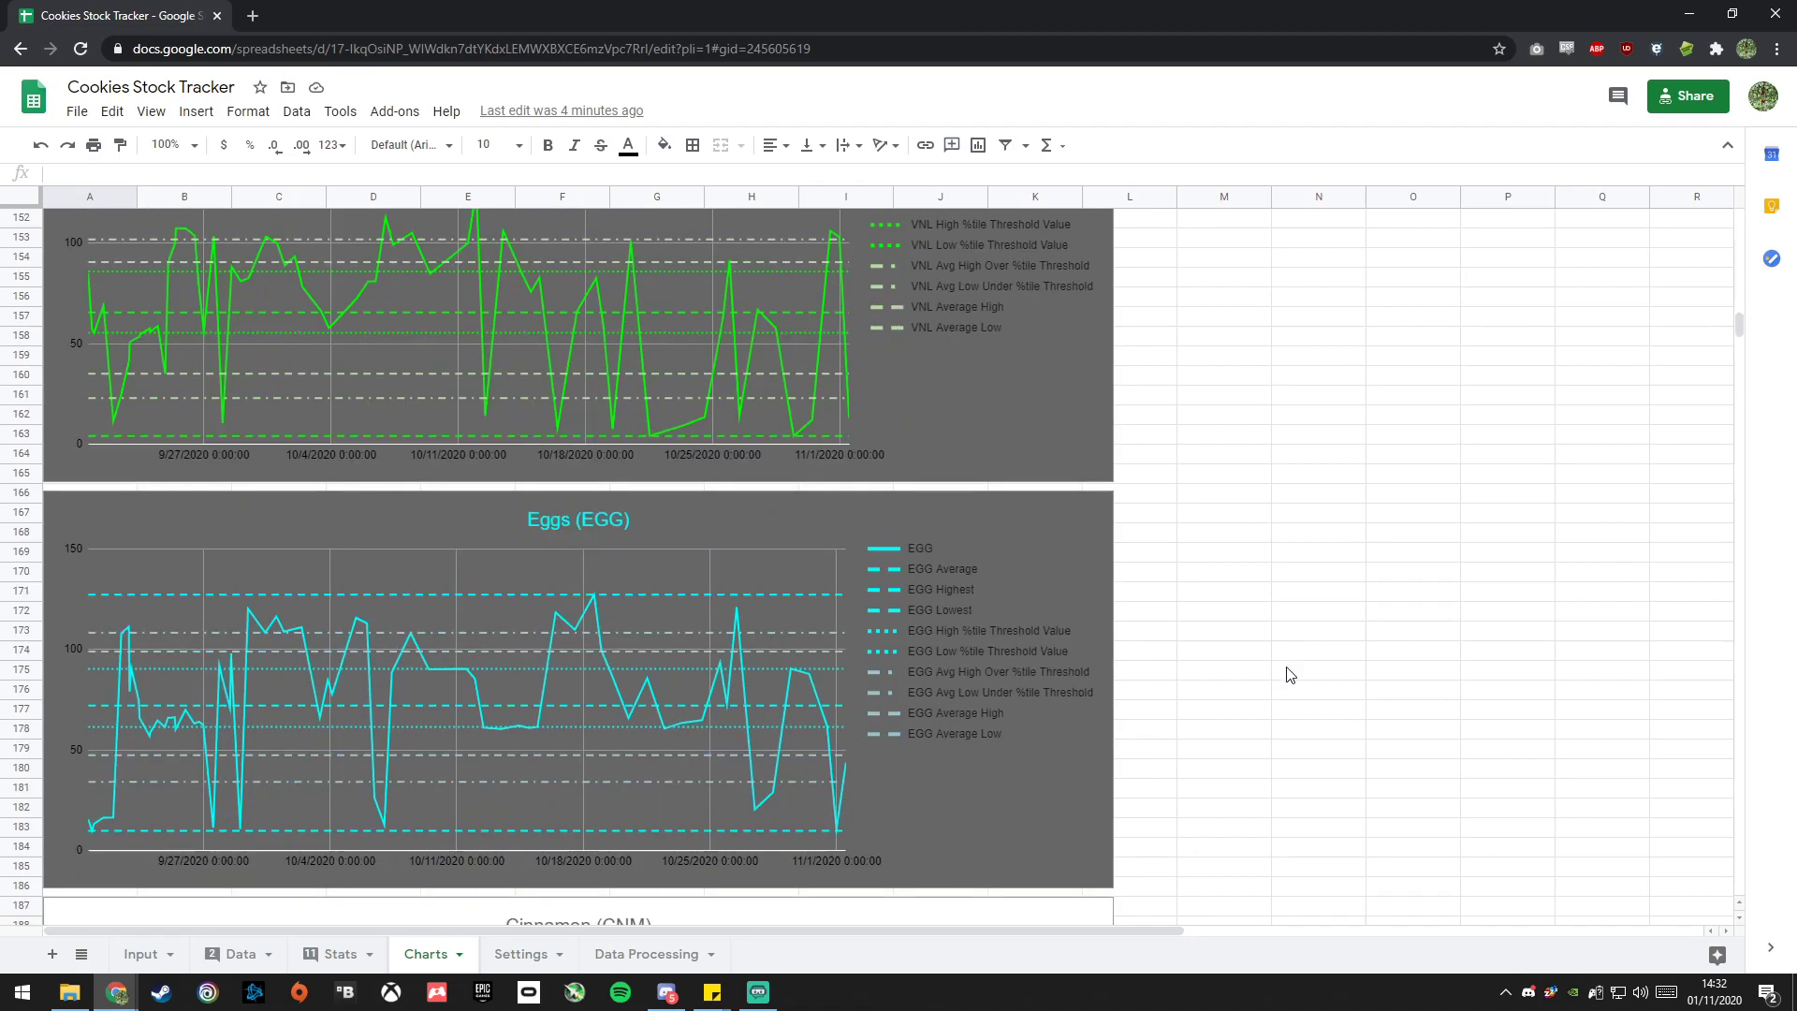
{"action": "scroll", "coordinate": [1294, 663], "scroll_direction": "down", "scroll_amount": 3}
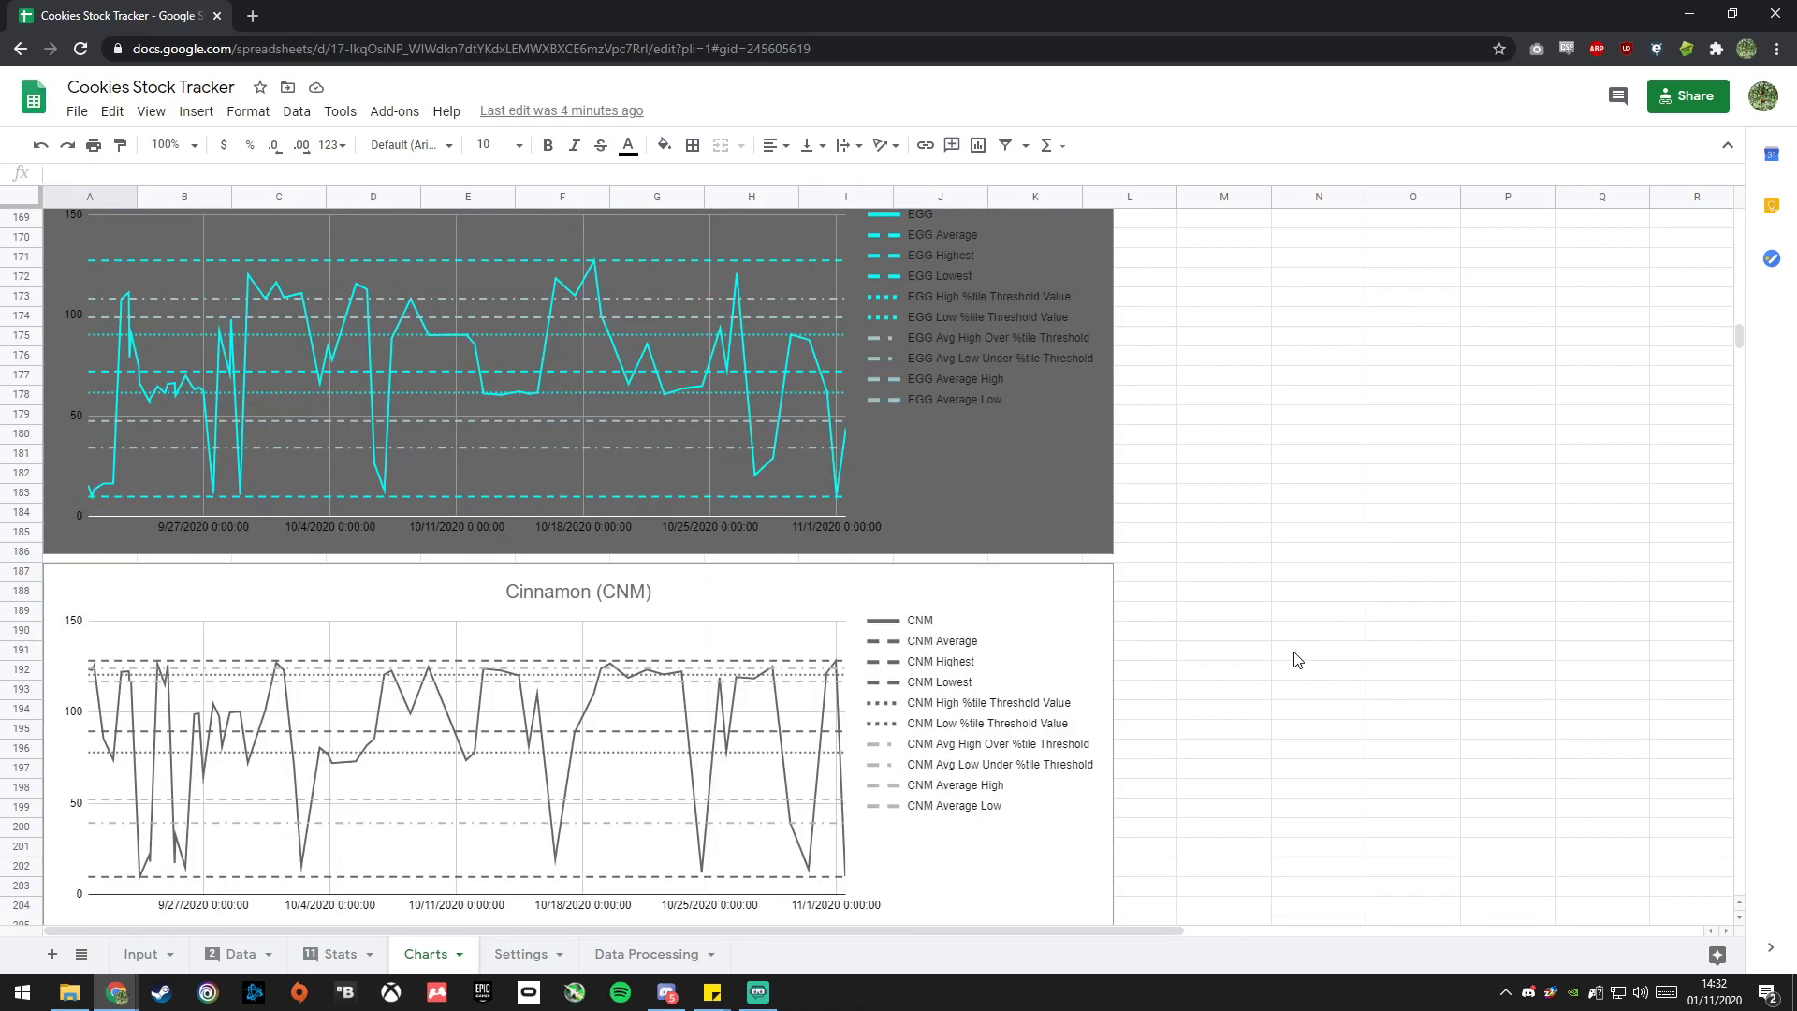
Compare the Cinnamon (CNM) chart with the earlier stock charts above it.
{"action": "scroll", "coordinate": [1292, 666], "scroll_direction": "up", "scroll_amount": 1}
{"action": "scroll", "coordinate": [1287, 675], "scroll_direction": "up", "scroll_amount": 1}
{"action": "scroll", "coordinate": [1170, 684], "scroll_direction": "down", "scroll_amount": 2}
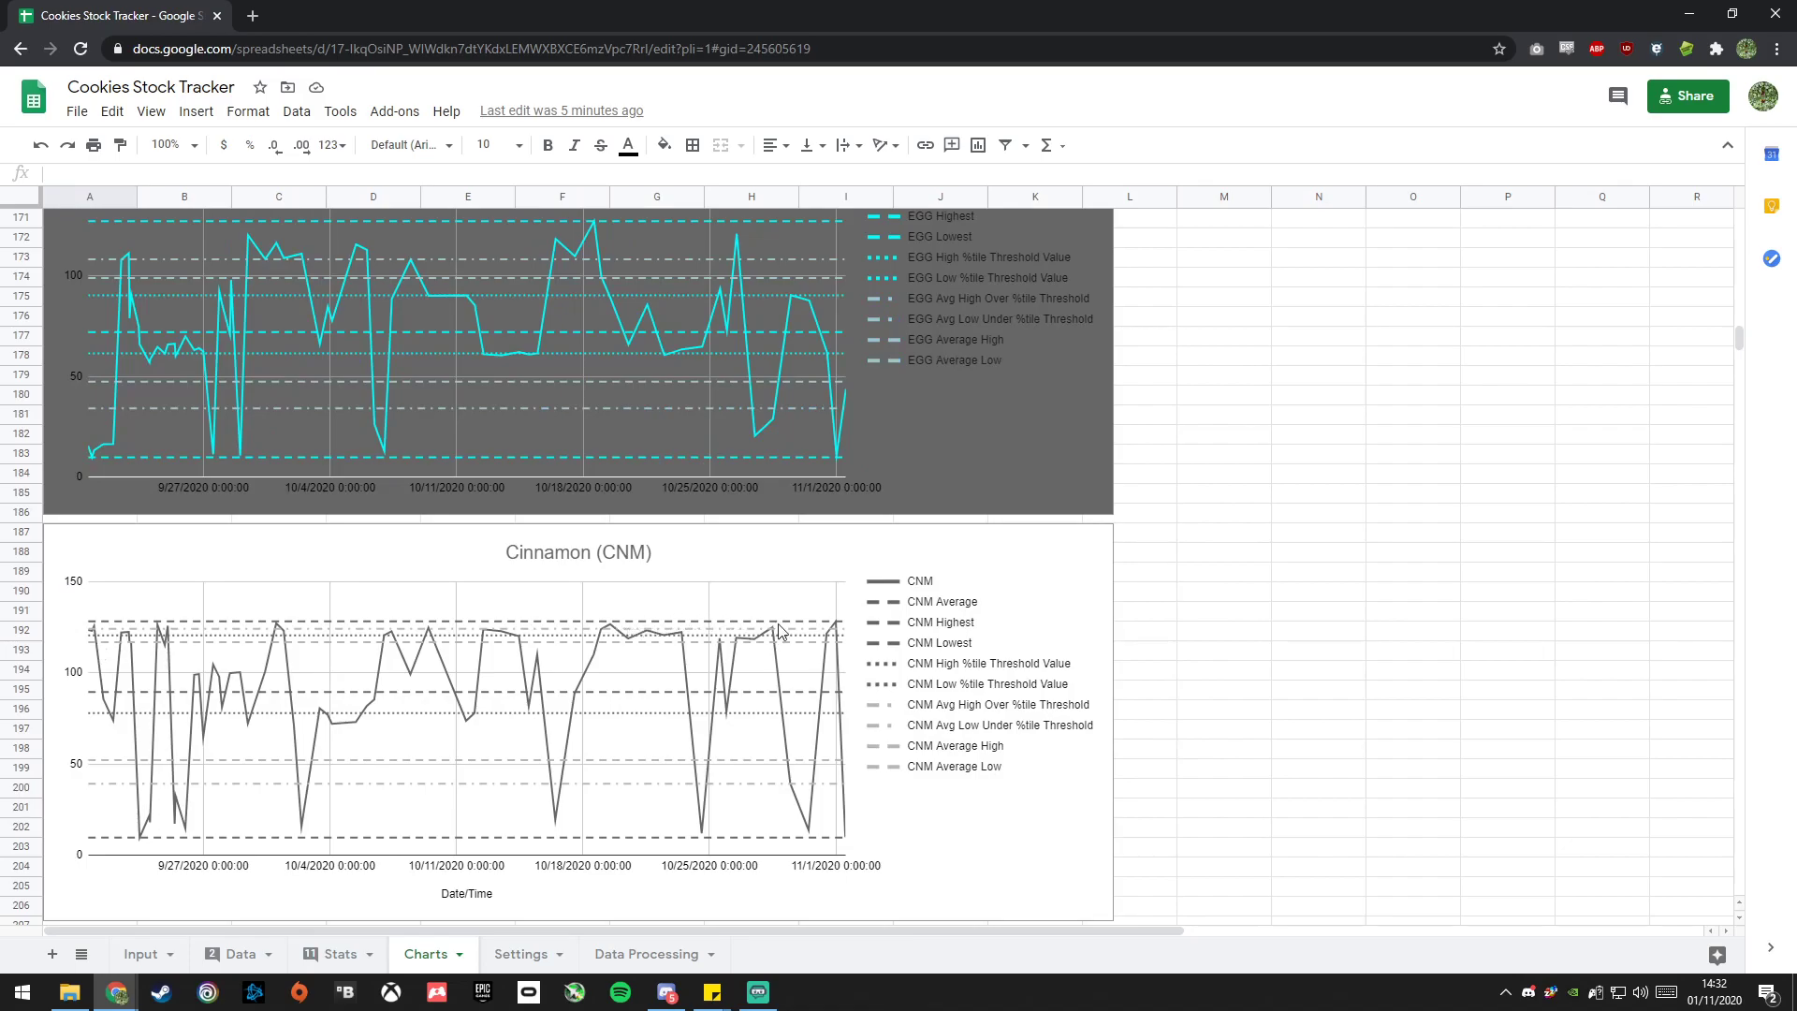
{"action": "scroll", "coordinate": [1140, 661], "scroll_direction": "up", "scroll_amount": 18}
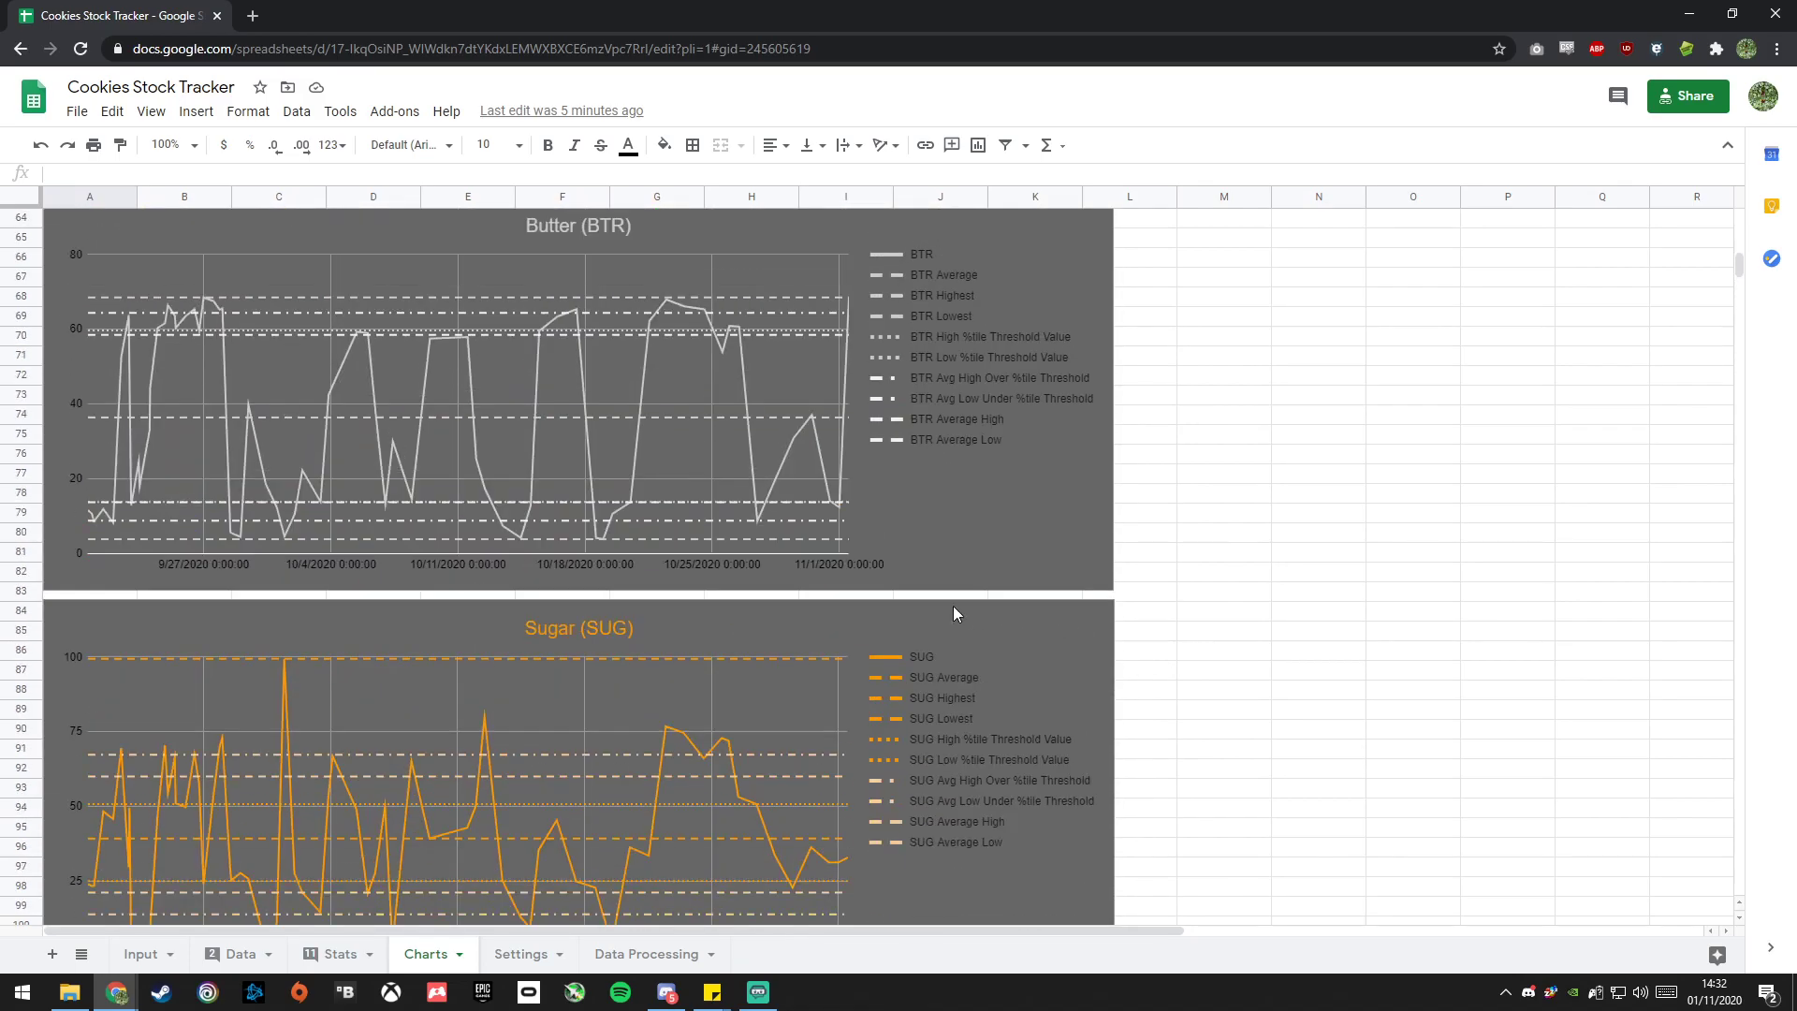
{"action": "scroll", "coordinate": [714, 613], "scroll_direction": "up", "scroll_amount": 7}
{"action": "scroll", "coordinate": [856, 644], "scroll_direction": "down", "scroll_amount": 8}
{"action": "scroll", "coordinate": [1304, 575], "scroll_direction": "down", "scroll_amount": 19}
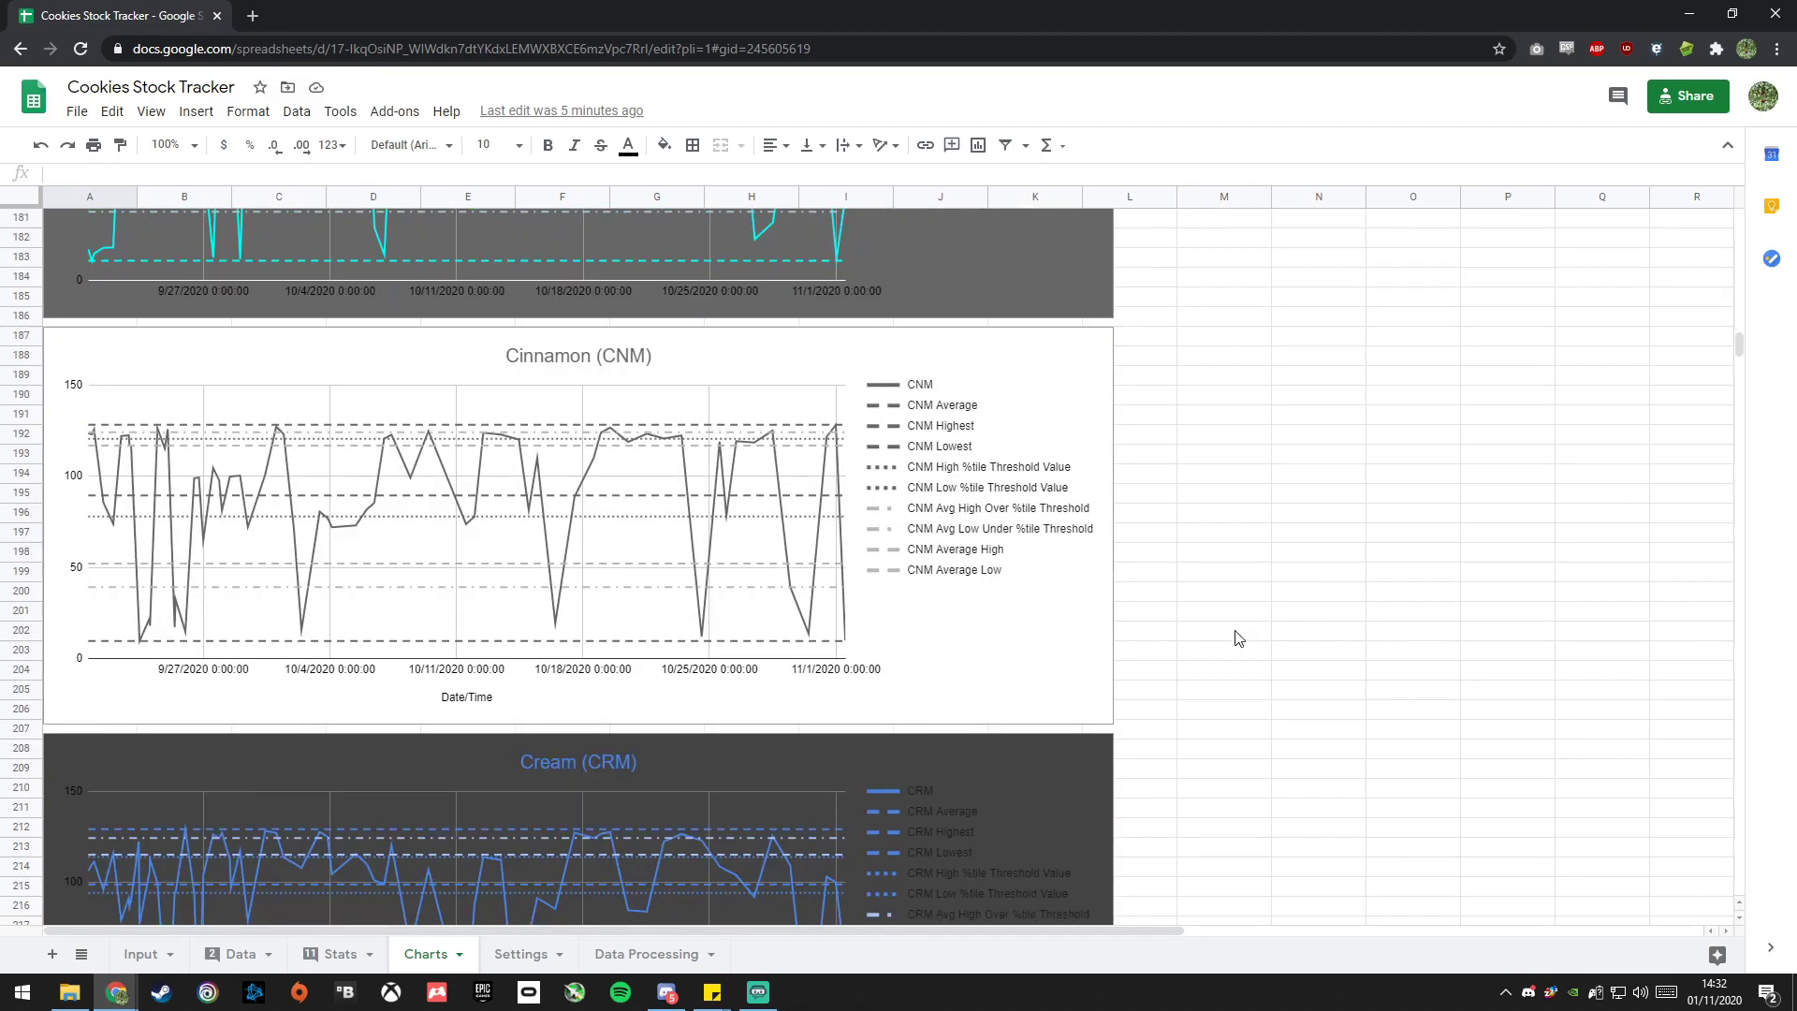
Review the remaining stock charts from Cream (CRM) through Recipes (RCP).
{"action": "scroll", "coordinate": [1238, 627], "scroll_direction": "down", "scroll_amount": 2}
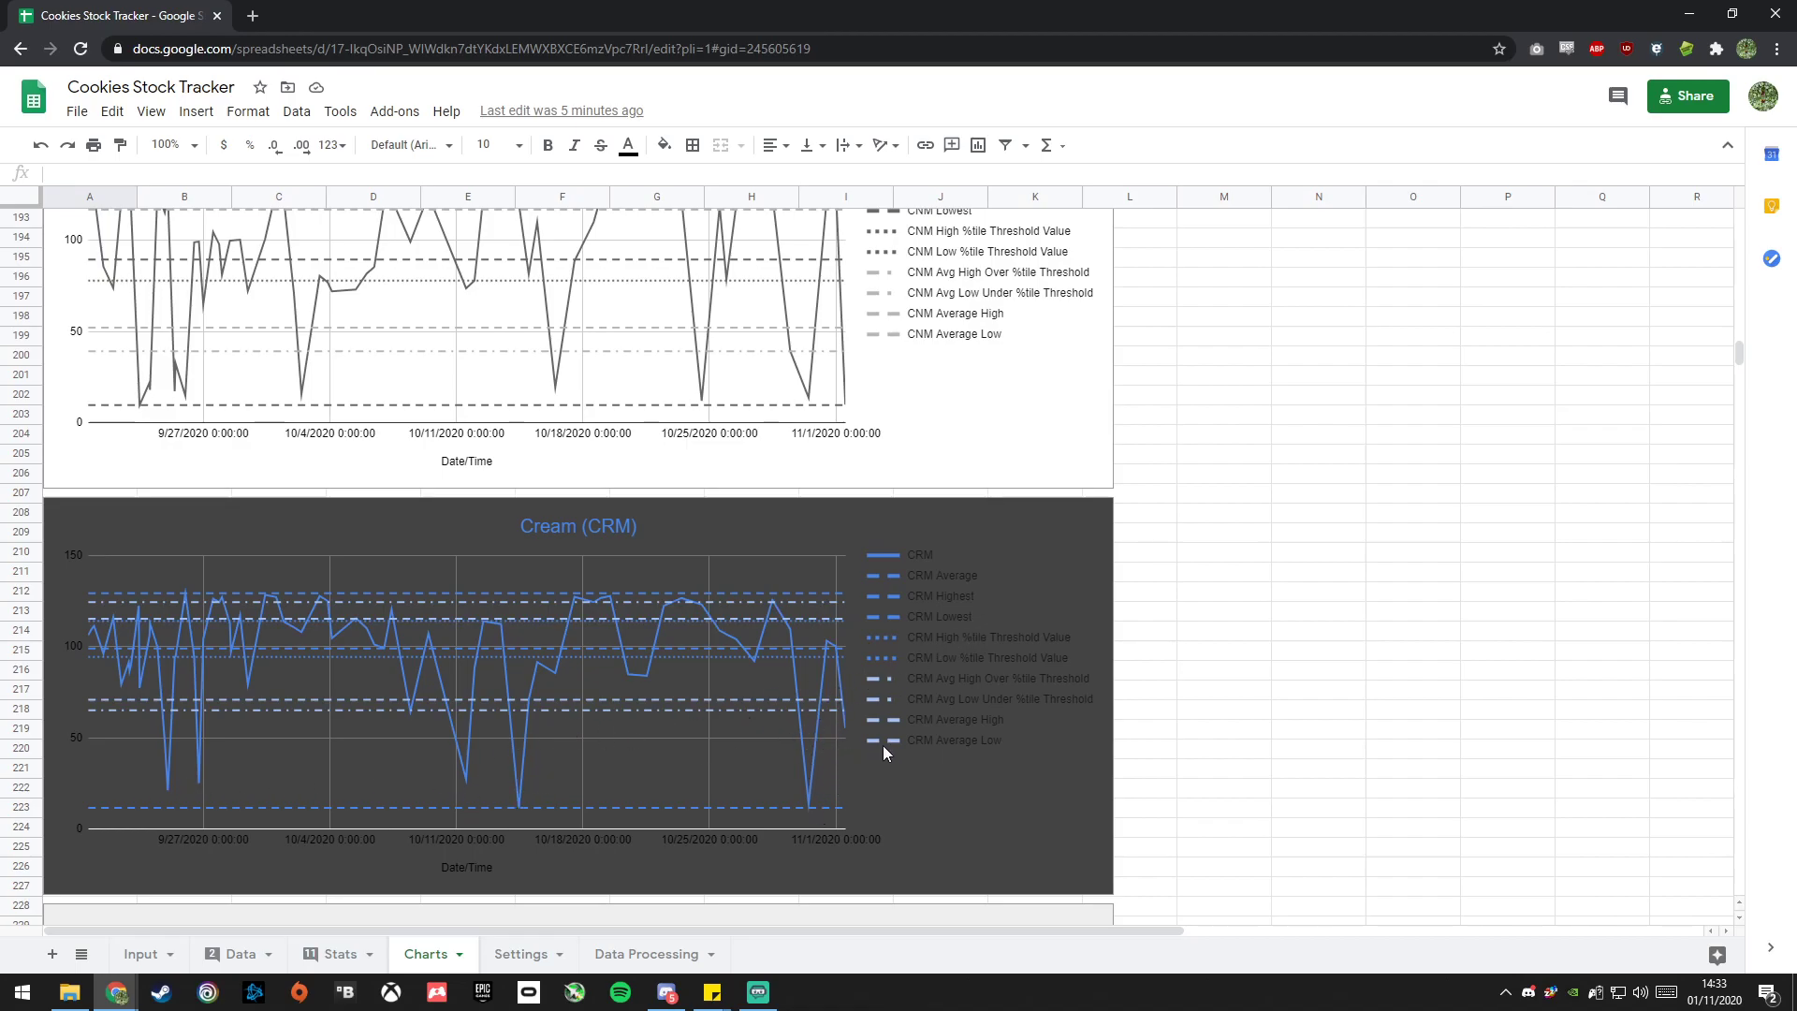
{"action": "scroll", "coordinate": [906, 720], "scroll_direction": "down", "scroll_amount": 5}
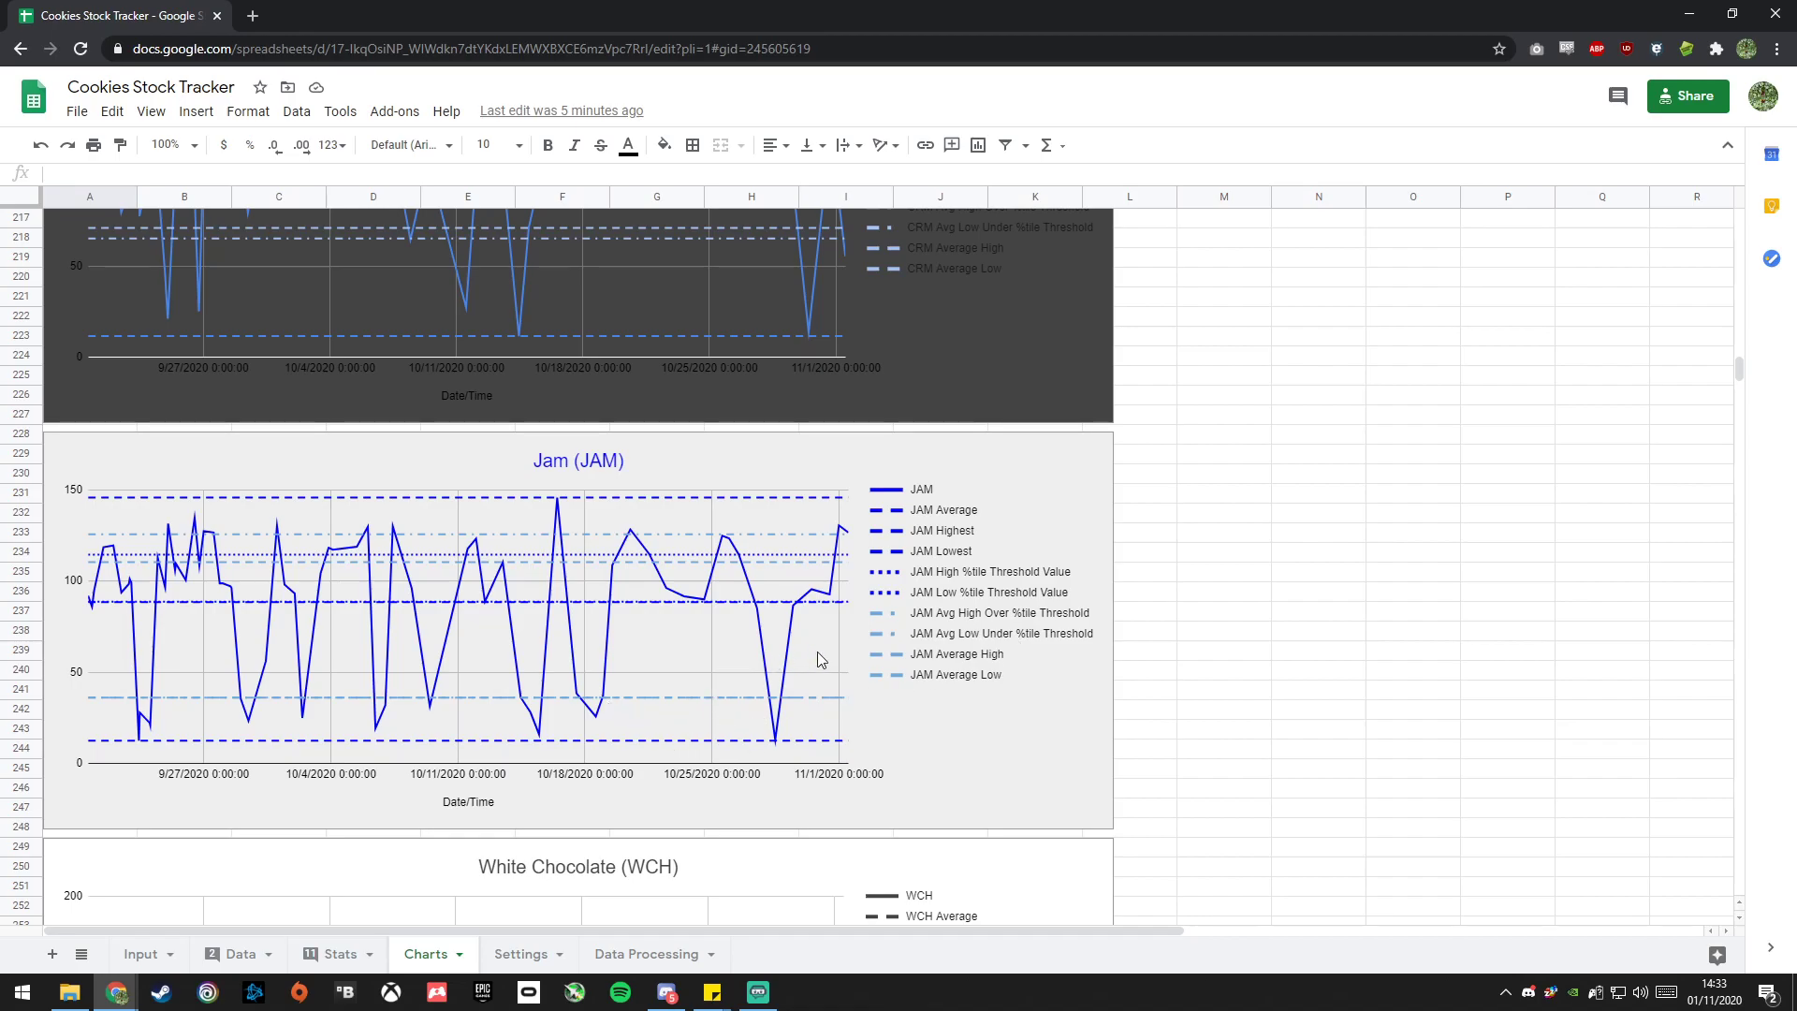
{"action": "scroll", "coordinate": [817, 652], "scroll_direction": "down", "scroll_amount": 3}
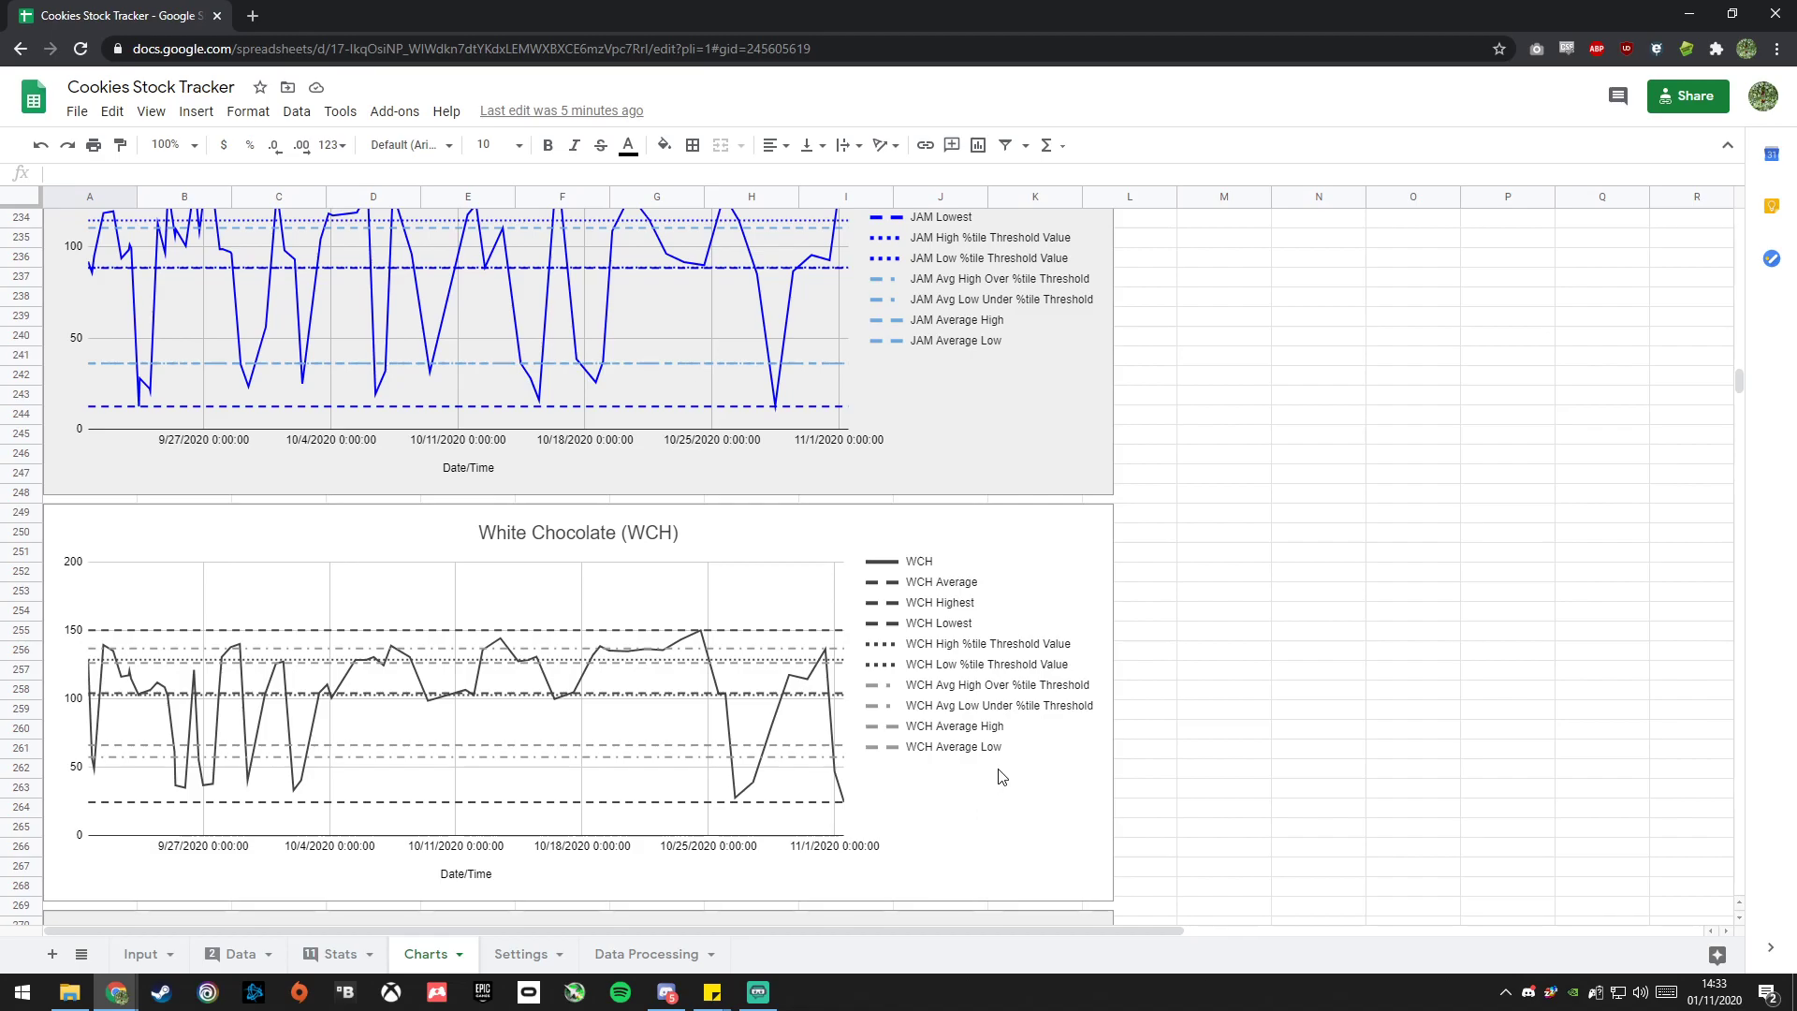
{"action": "scroll", "coordinate": [1001, 777], "scroll_direction": "down", "scroll_amount": 3}
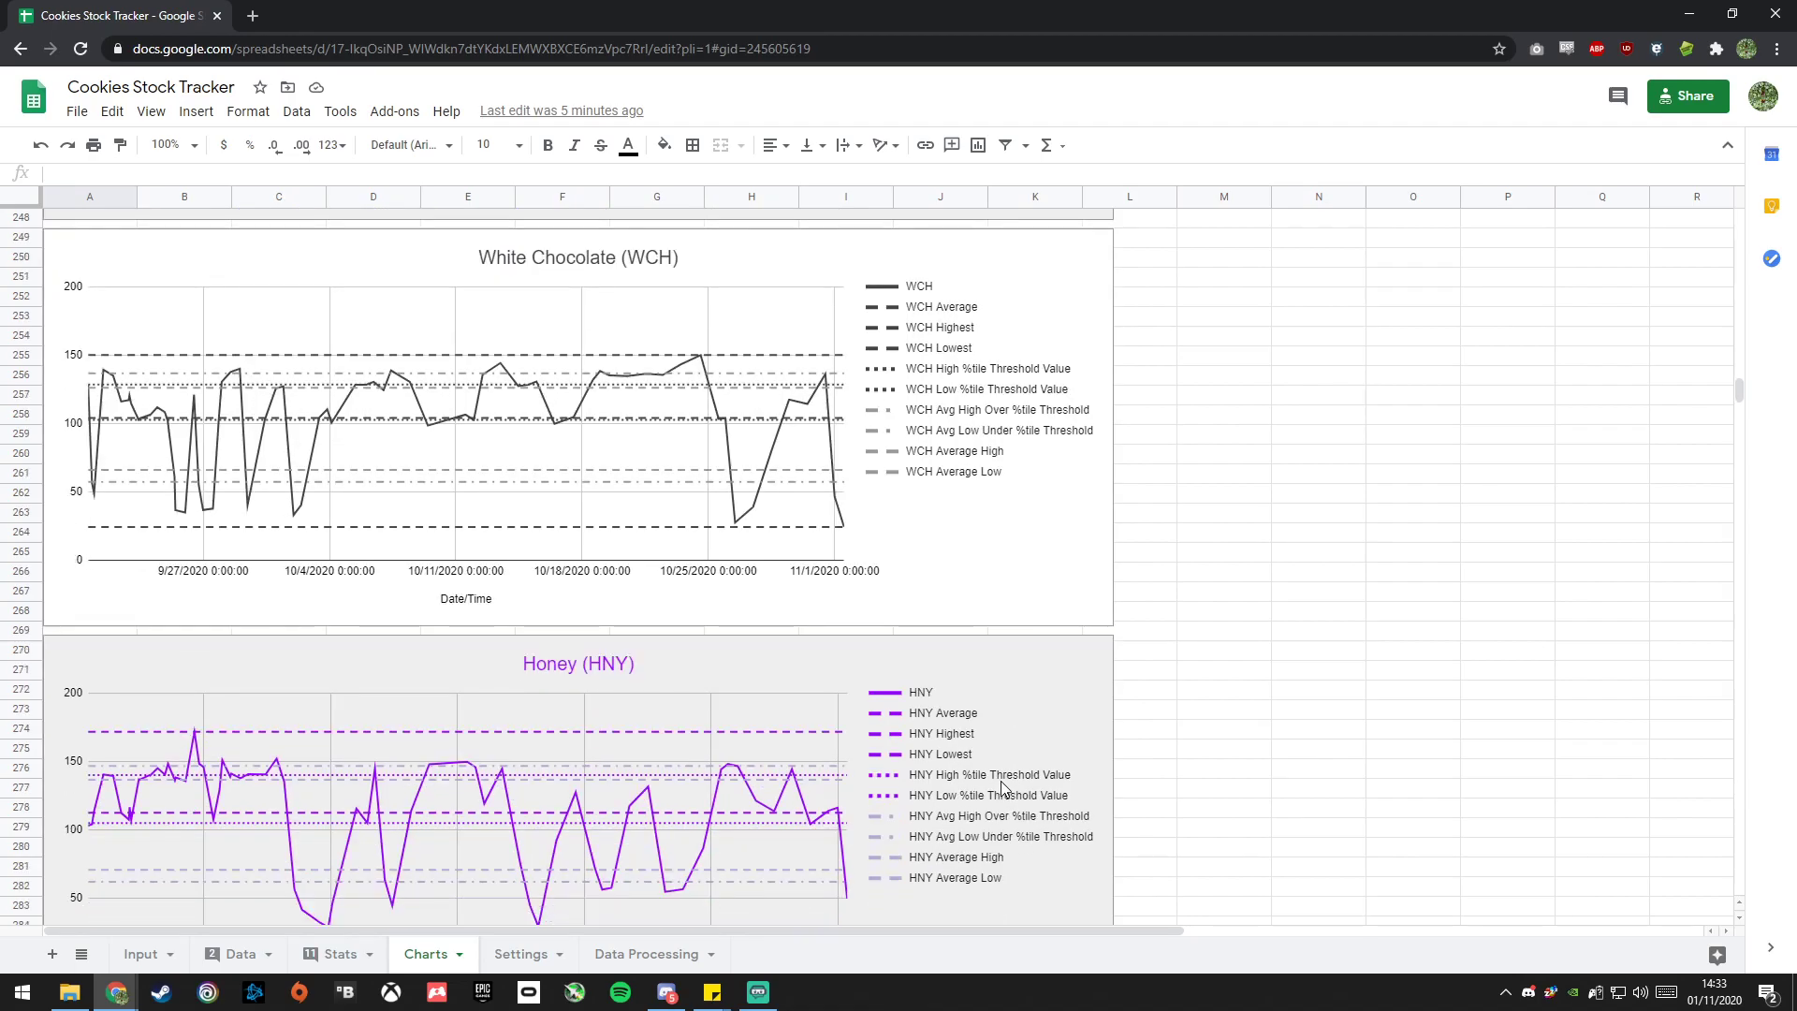
{"action": "scroll", "coordinate": [1001, 786], "scroll_direction": "down", "scroll_amount": 4}
{"action": "scroll", "coordinate": [1002, 793], "scroll_direction": "down", "scroll_amount": 2}
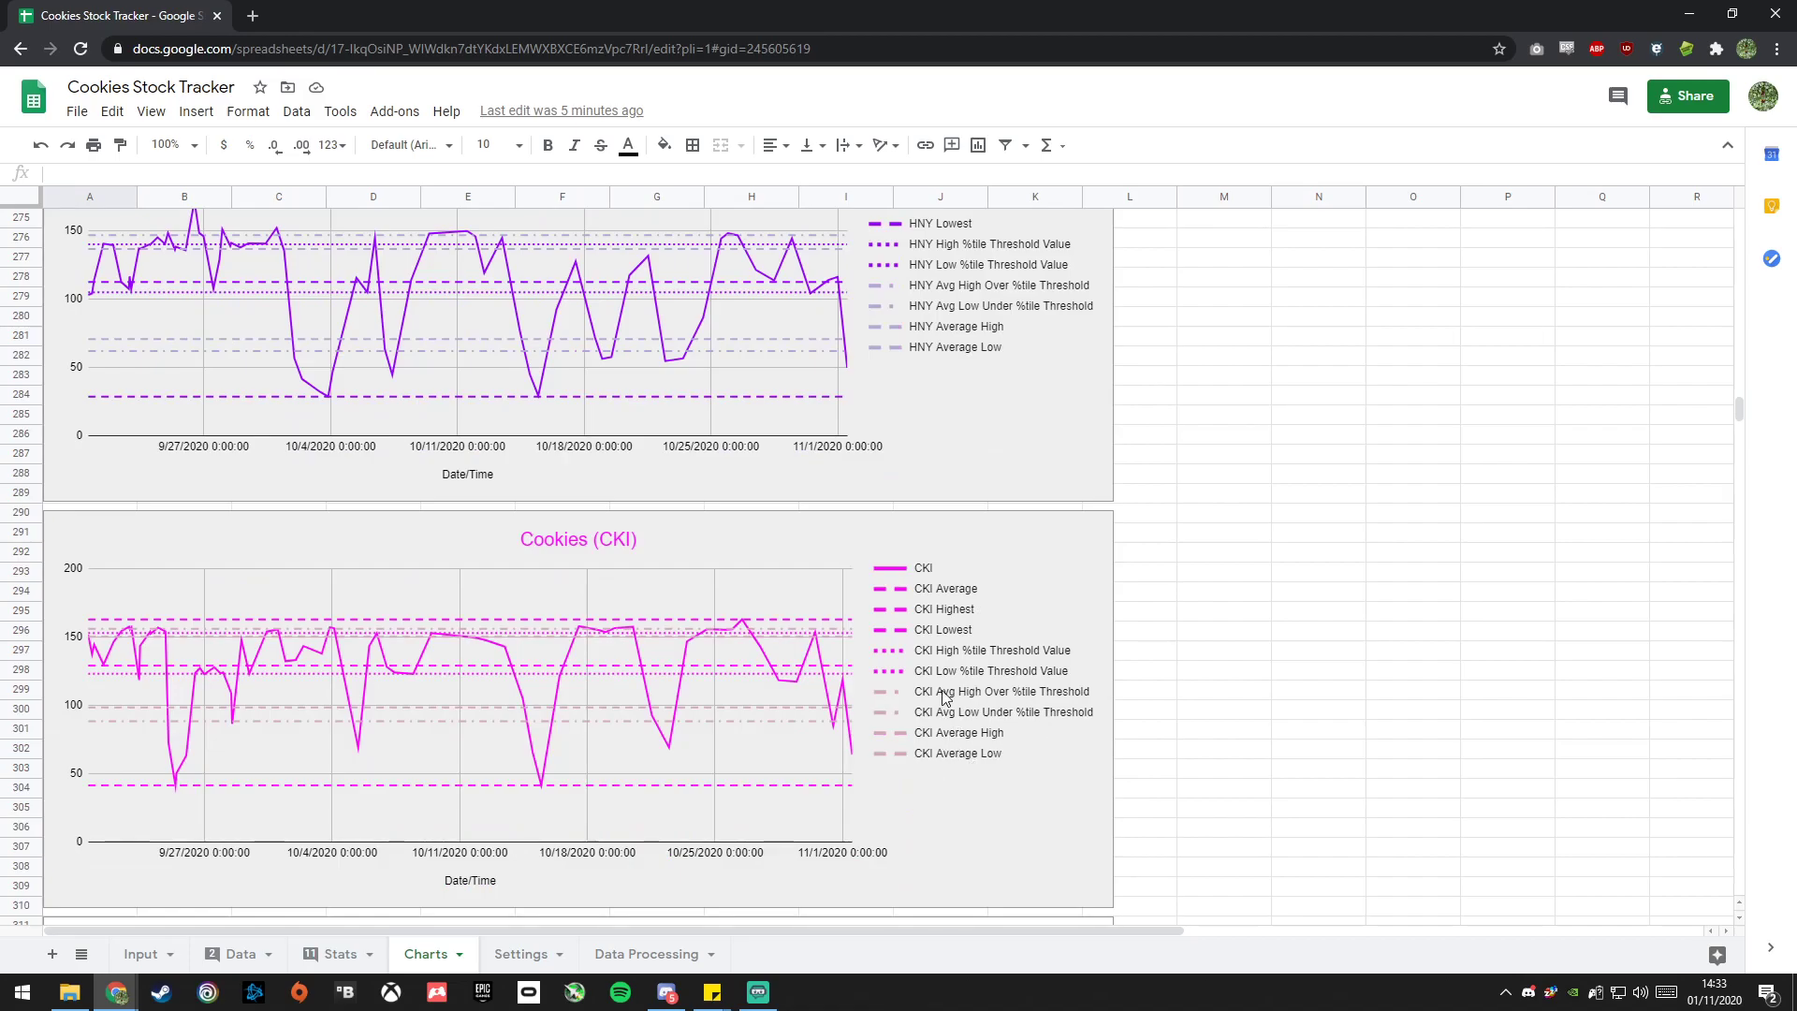
{"action": "scroll", "coordinate": [1155, 852], "scroll_direction": "down", "scroll_amount": 3}
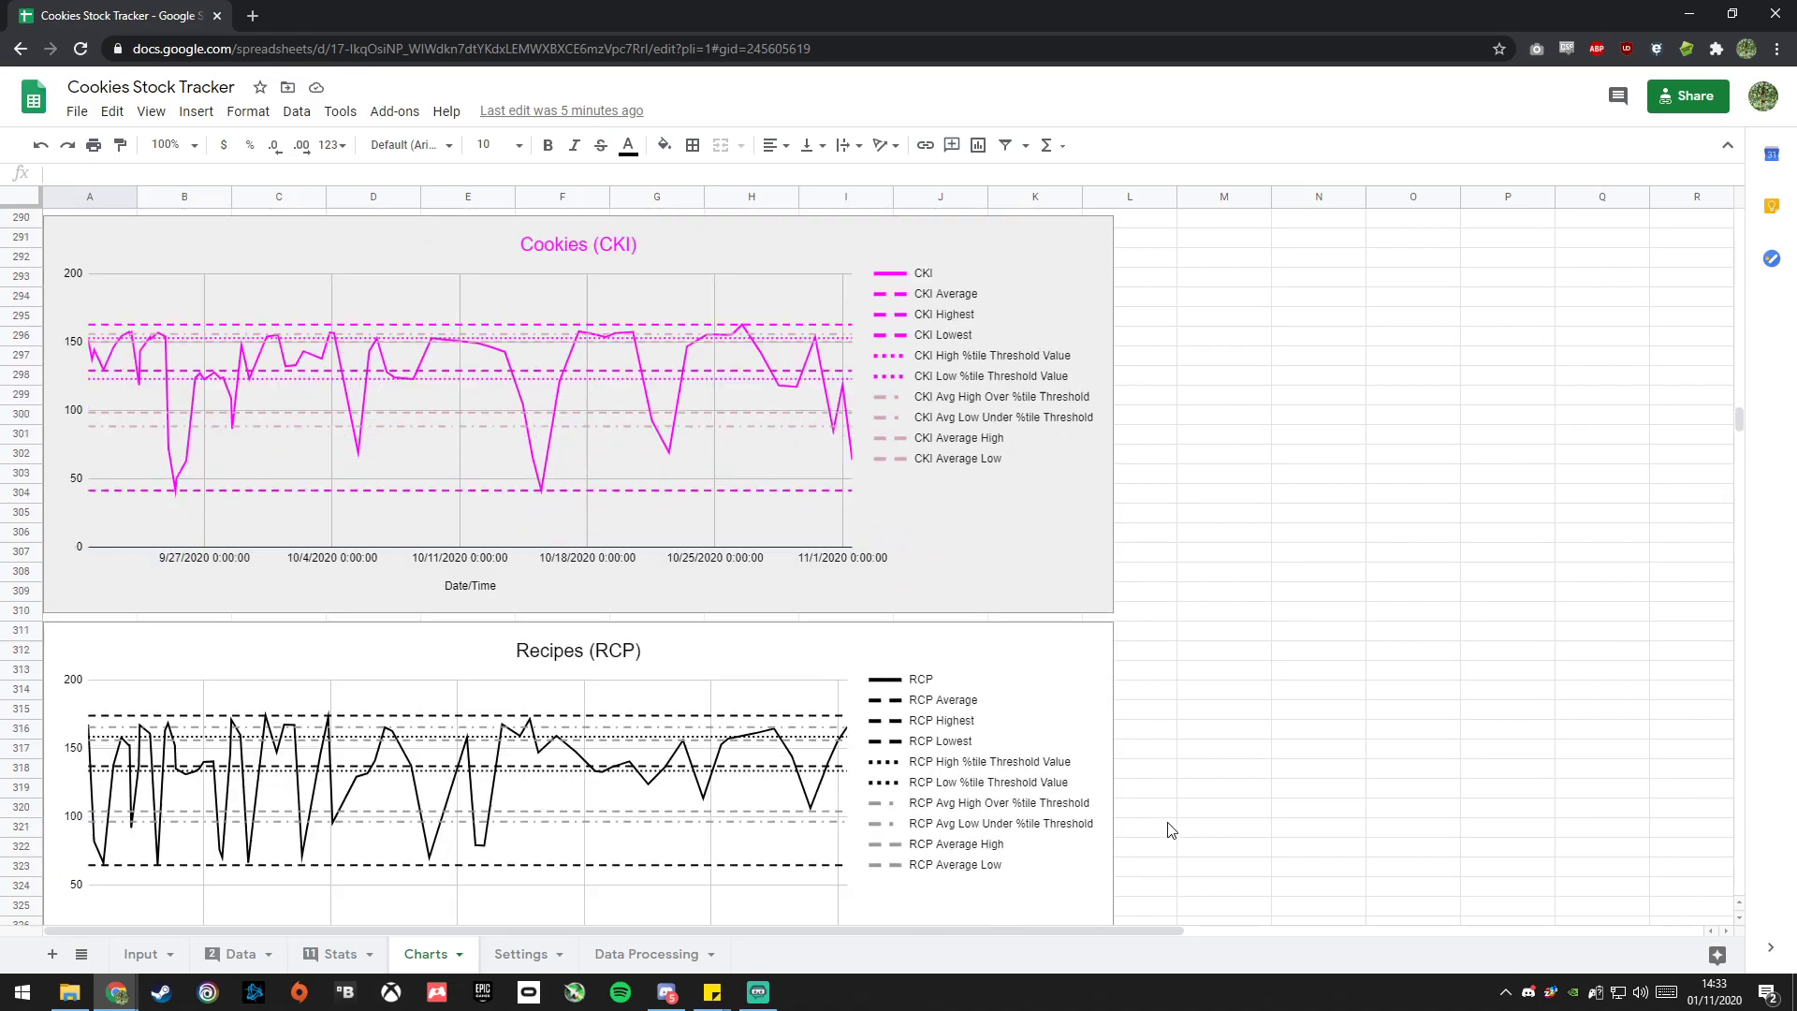
{"action": "scroll", "coordinate": [1168, 823], "scroll_direction": "down", "scroll_amount": 2}
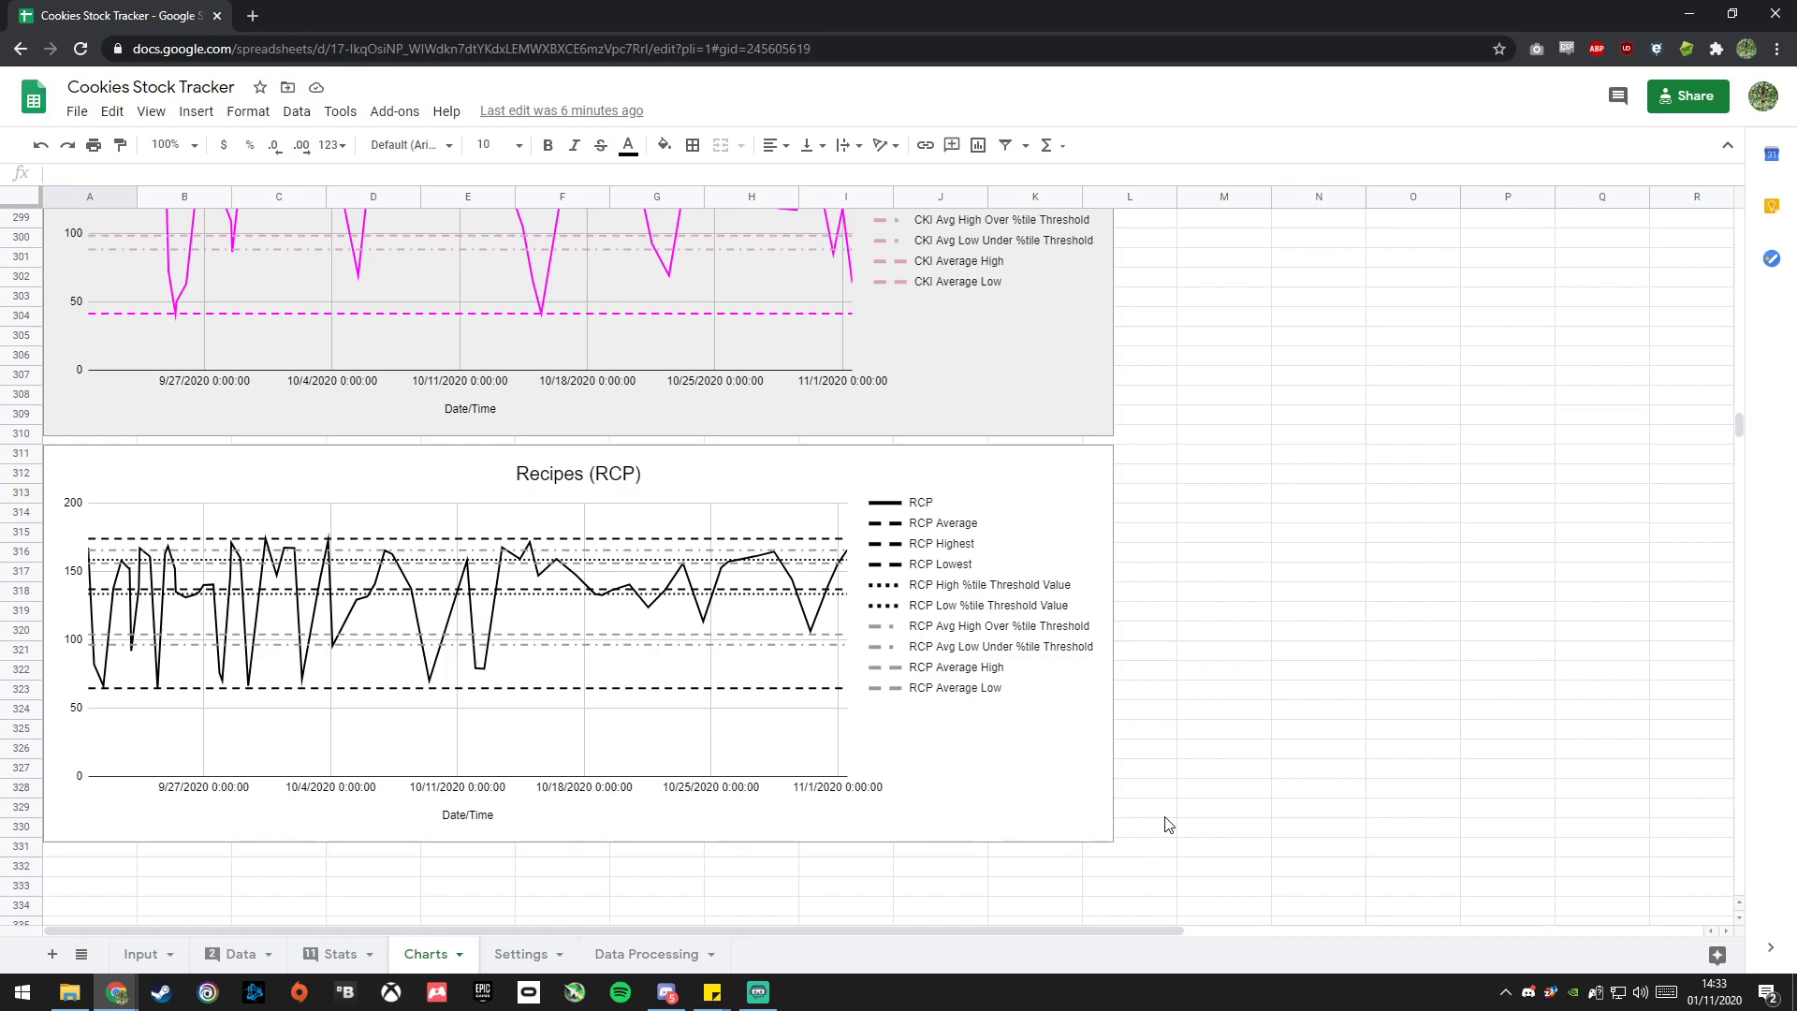
Set the High Percentile Threshold to 51 and the Low Percentile Threshold to 49 on the Settings sheet.
{"action": "left_click", "coordinate": [496, 953]}
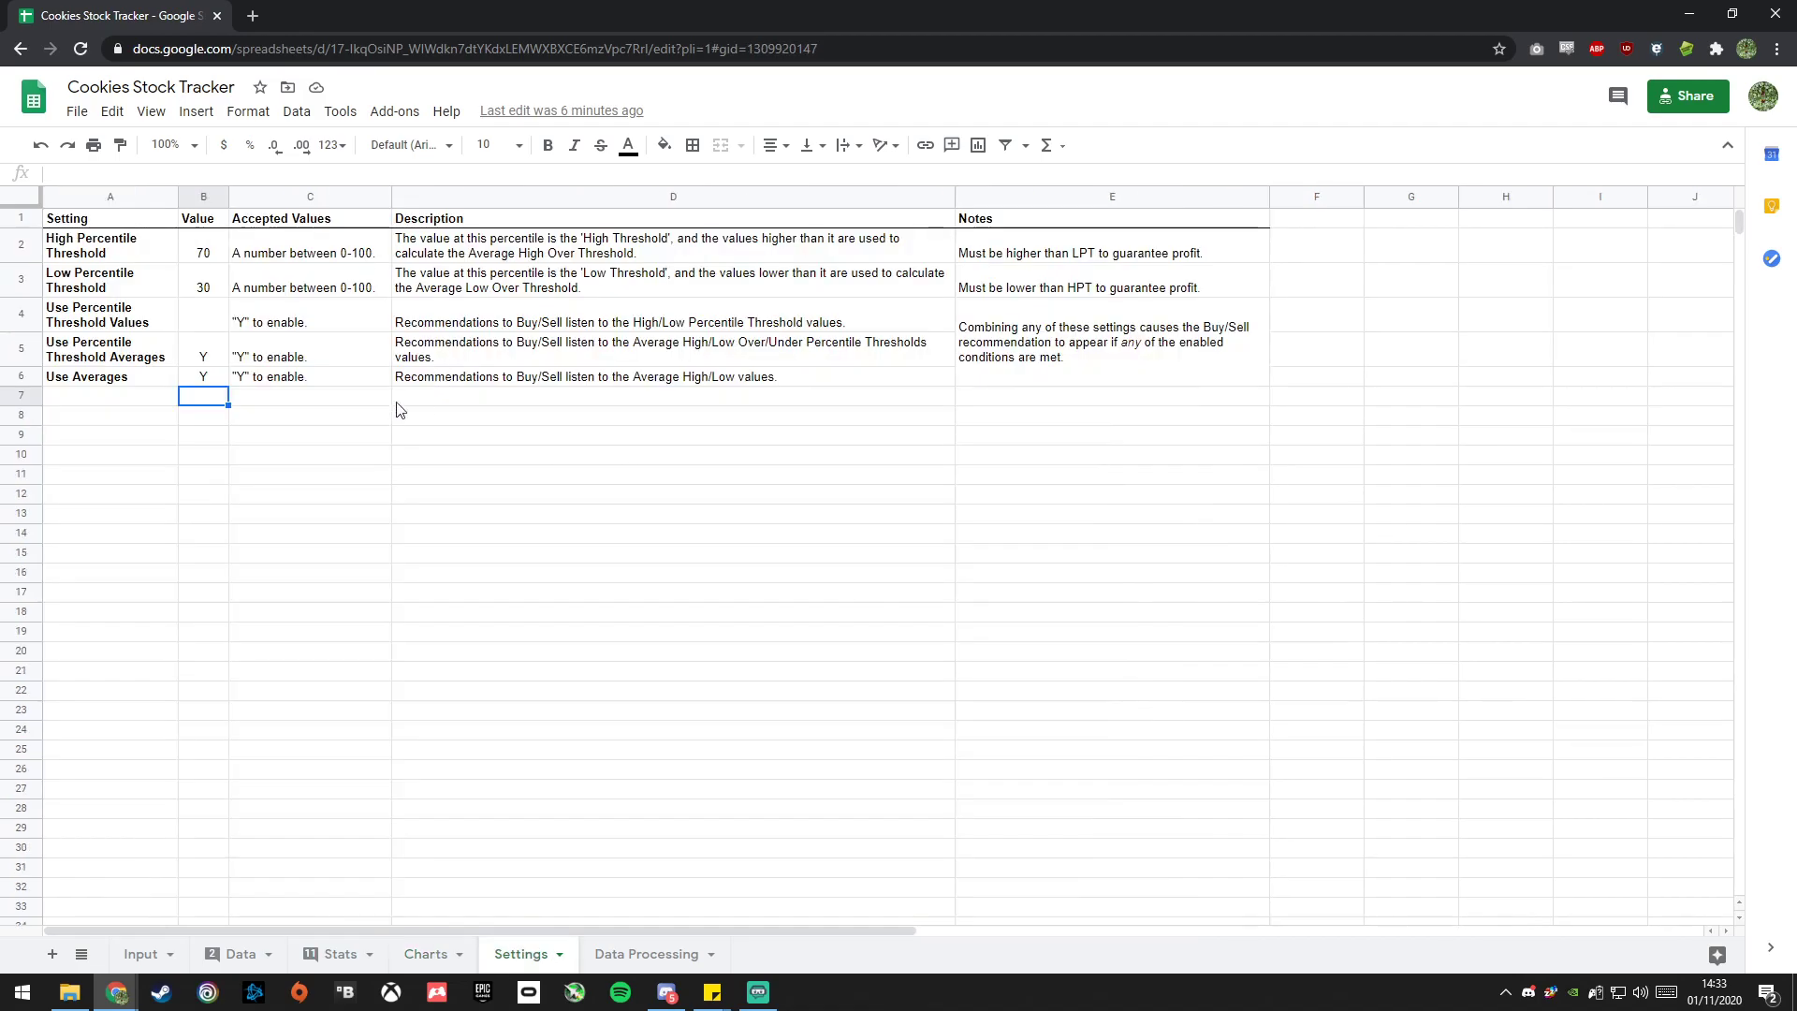
{"action": "left_click", "coordinate": [204, 251]}
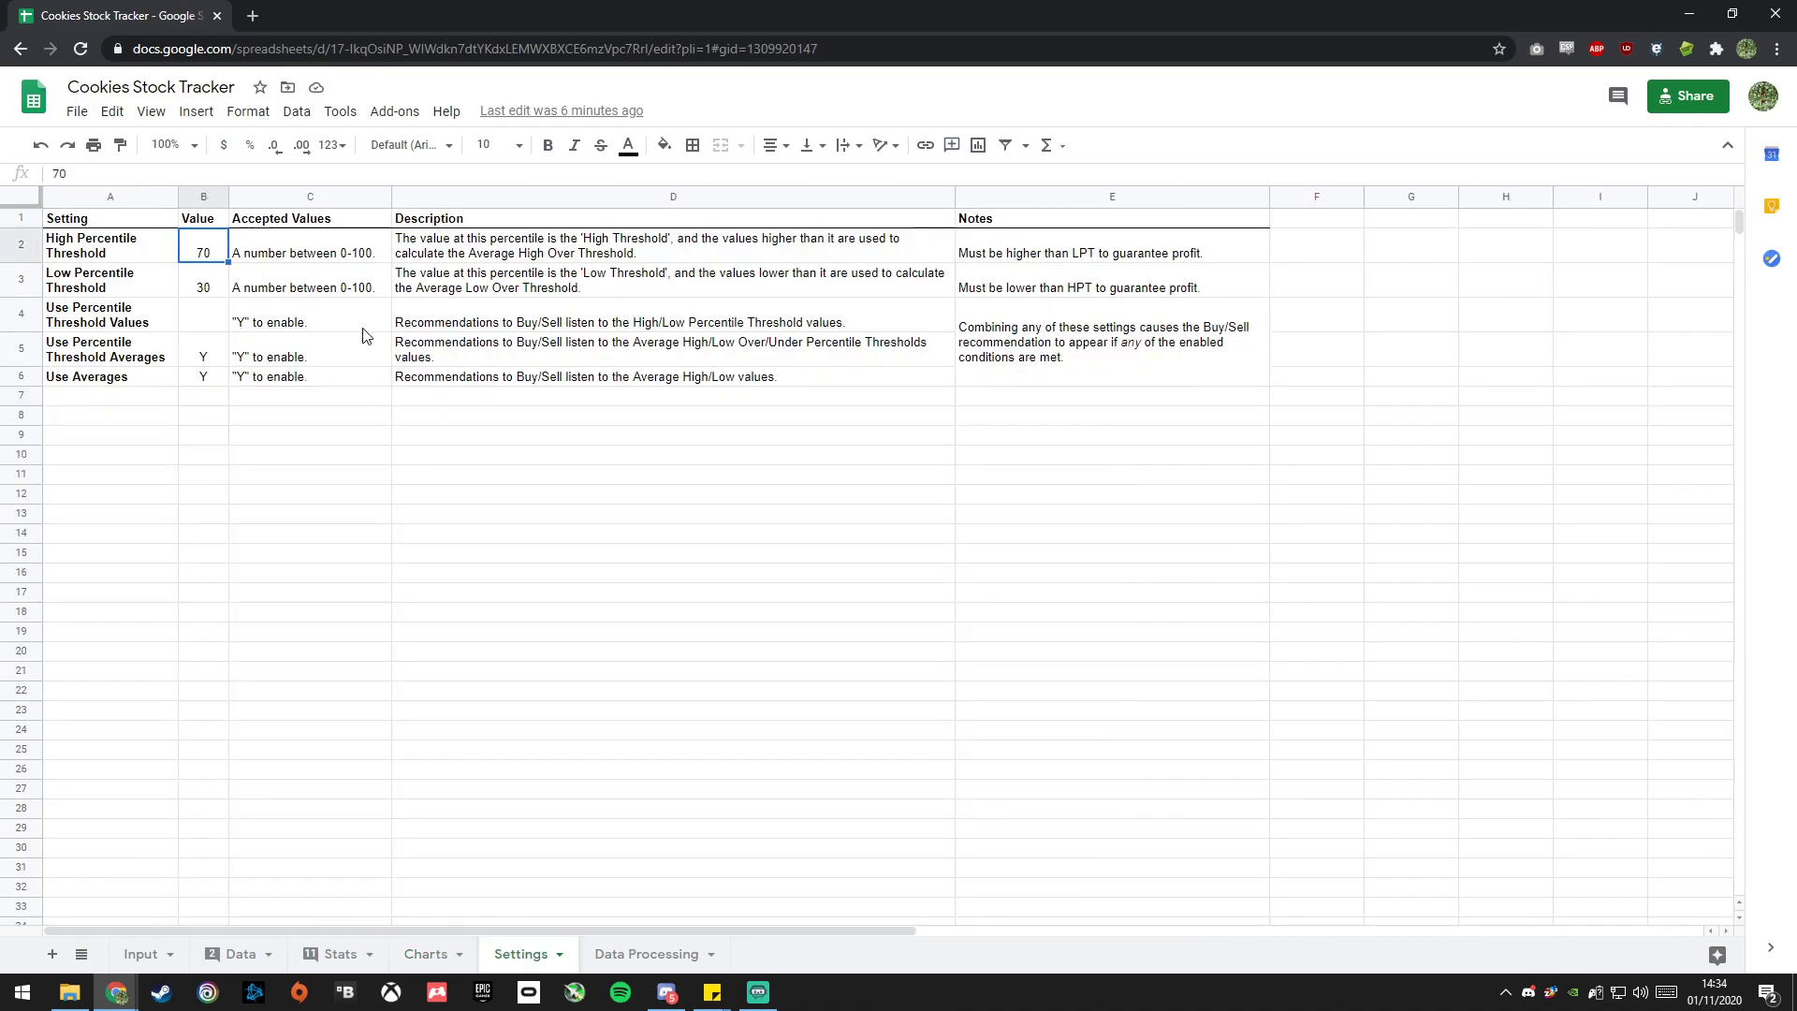
{"action": "type", "text": "51"}
{"action": "key", "text": "Tab"}
{"action": "key", "text": "Return"}
{"action": "type", "text": "49"}
{"action": "key", "text": "Return"}
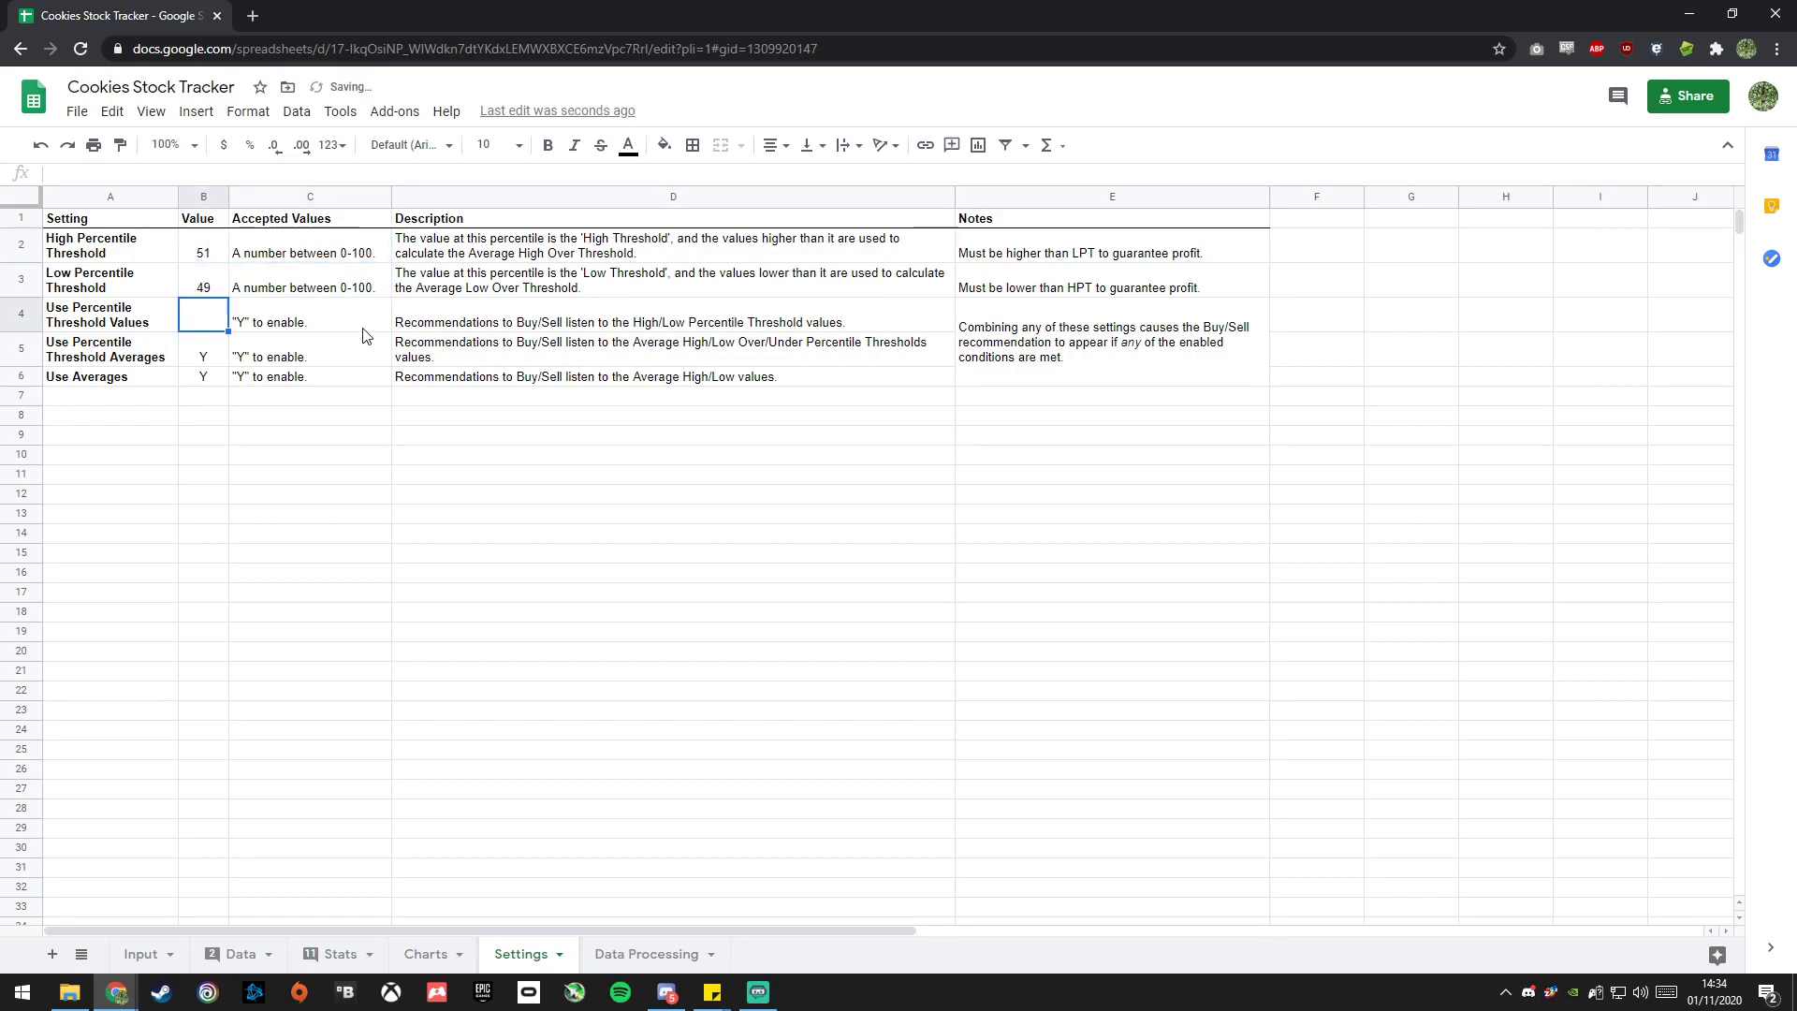
Check how the threshold lines moved on the Recipes, Cookies and Honey charts on the Charts sheet.
{"action": "left_click", "coordinate": [449, 960]}
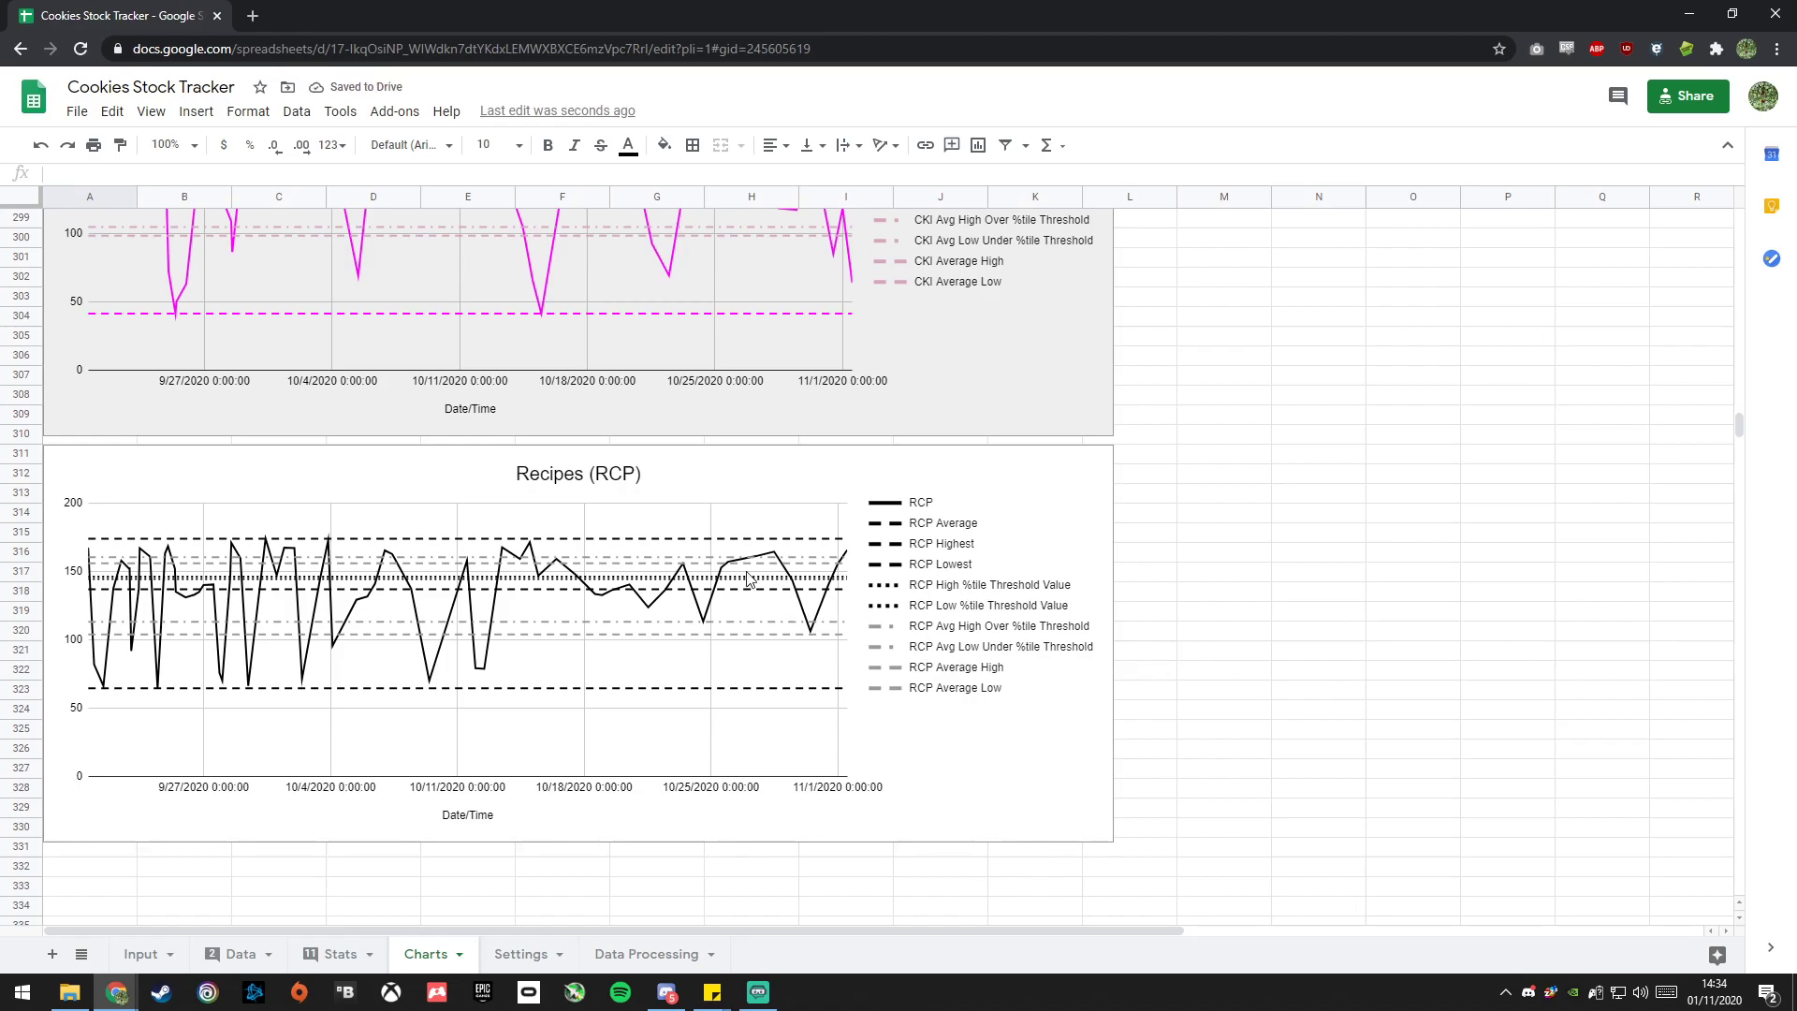
{"action": "scroll", "coordinate": [767, 579], "scroll_direction": "up", "scroll_amount": 1}
{"action": "scroll", "coordinate": [767, 579], "scroll_direction": "up", "scroll_amount": 3}
{"action": "scroll", "coordinate": [668, 517], "scroll_direction": "up", "scroll_amount": 3}
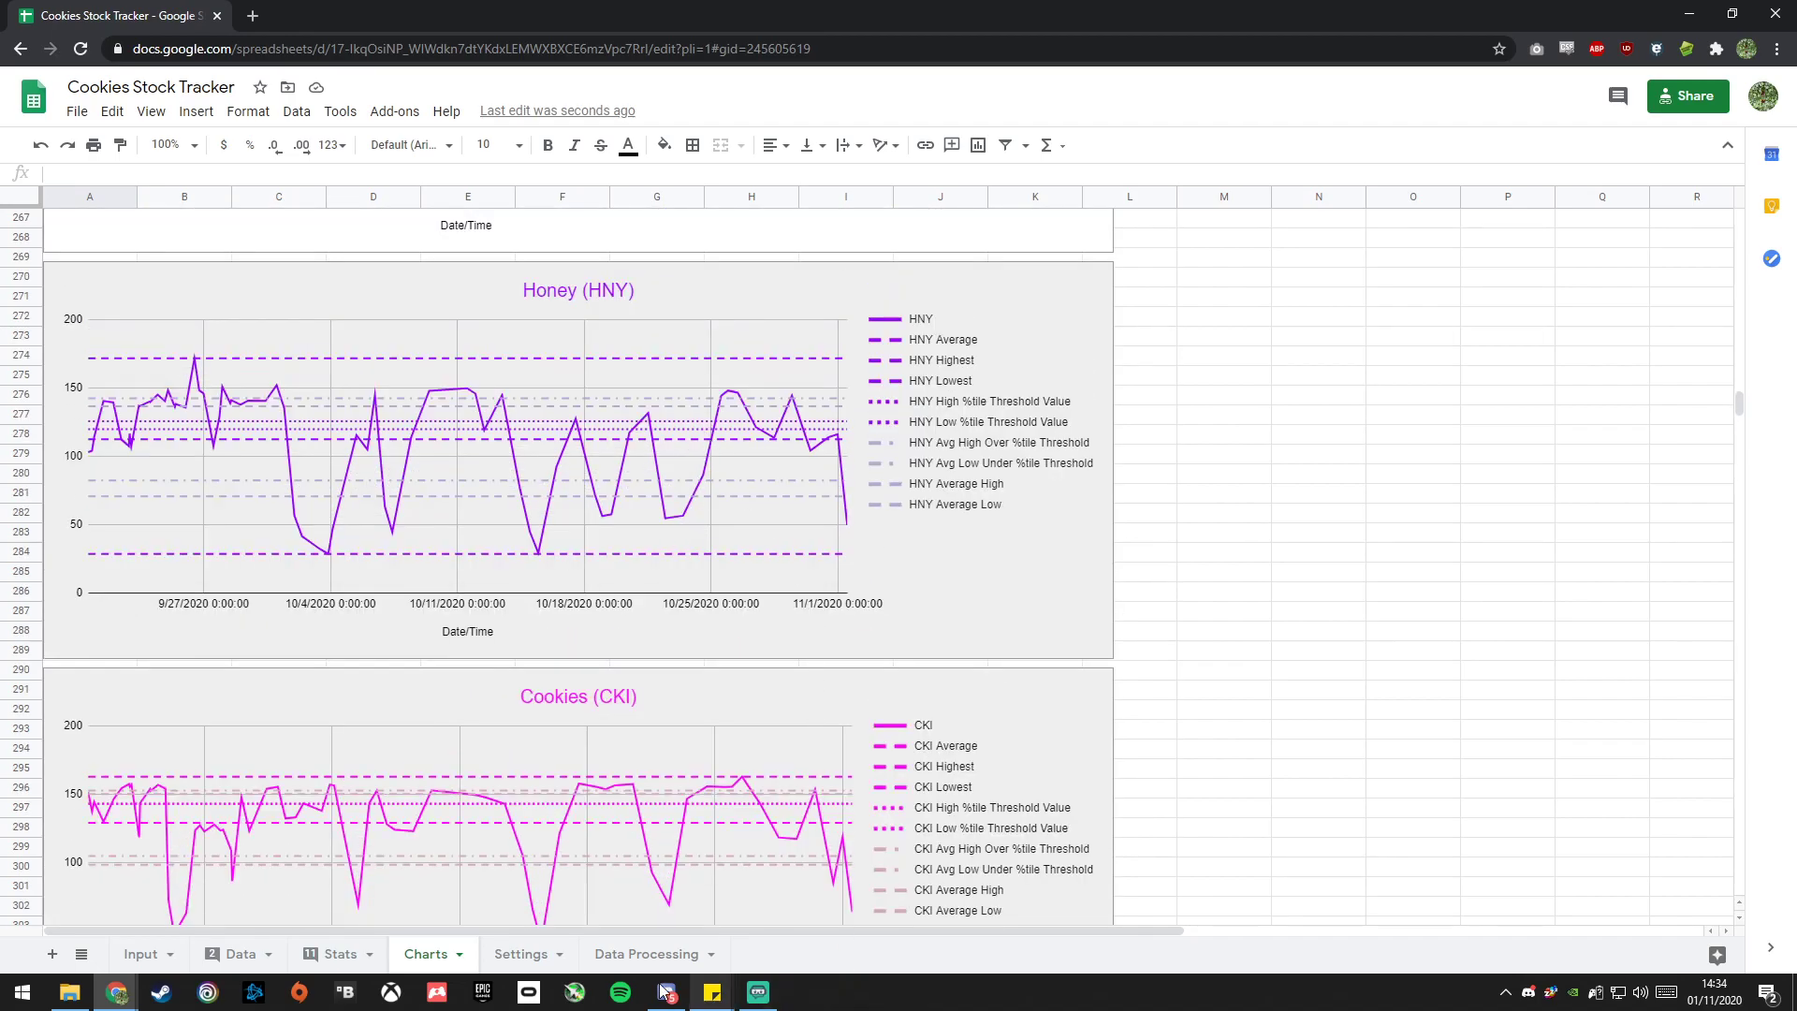
Set the High Percentile Threshold back to 70 and the Low Percentile Threshold back to 30 on the Settings sheet.
{"action": "left_click", "coordinate": [521, 954]}
{"action": "left_click", "coordinate": [198, 248]}
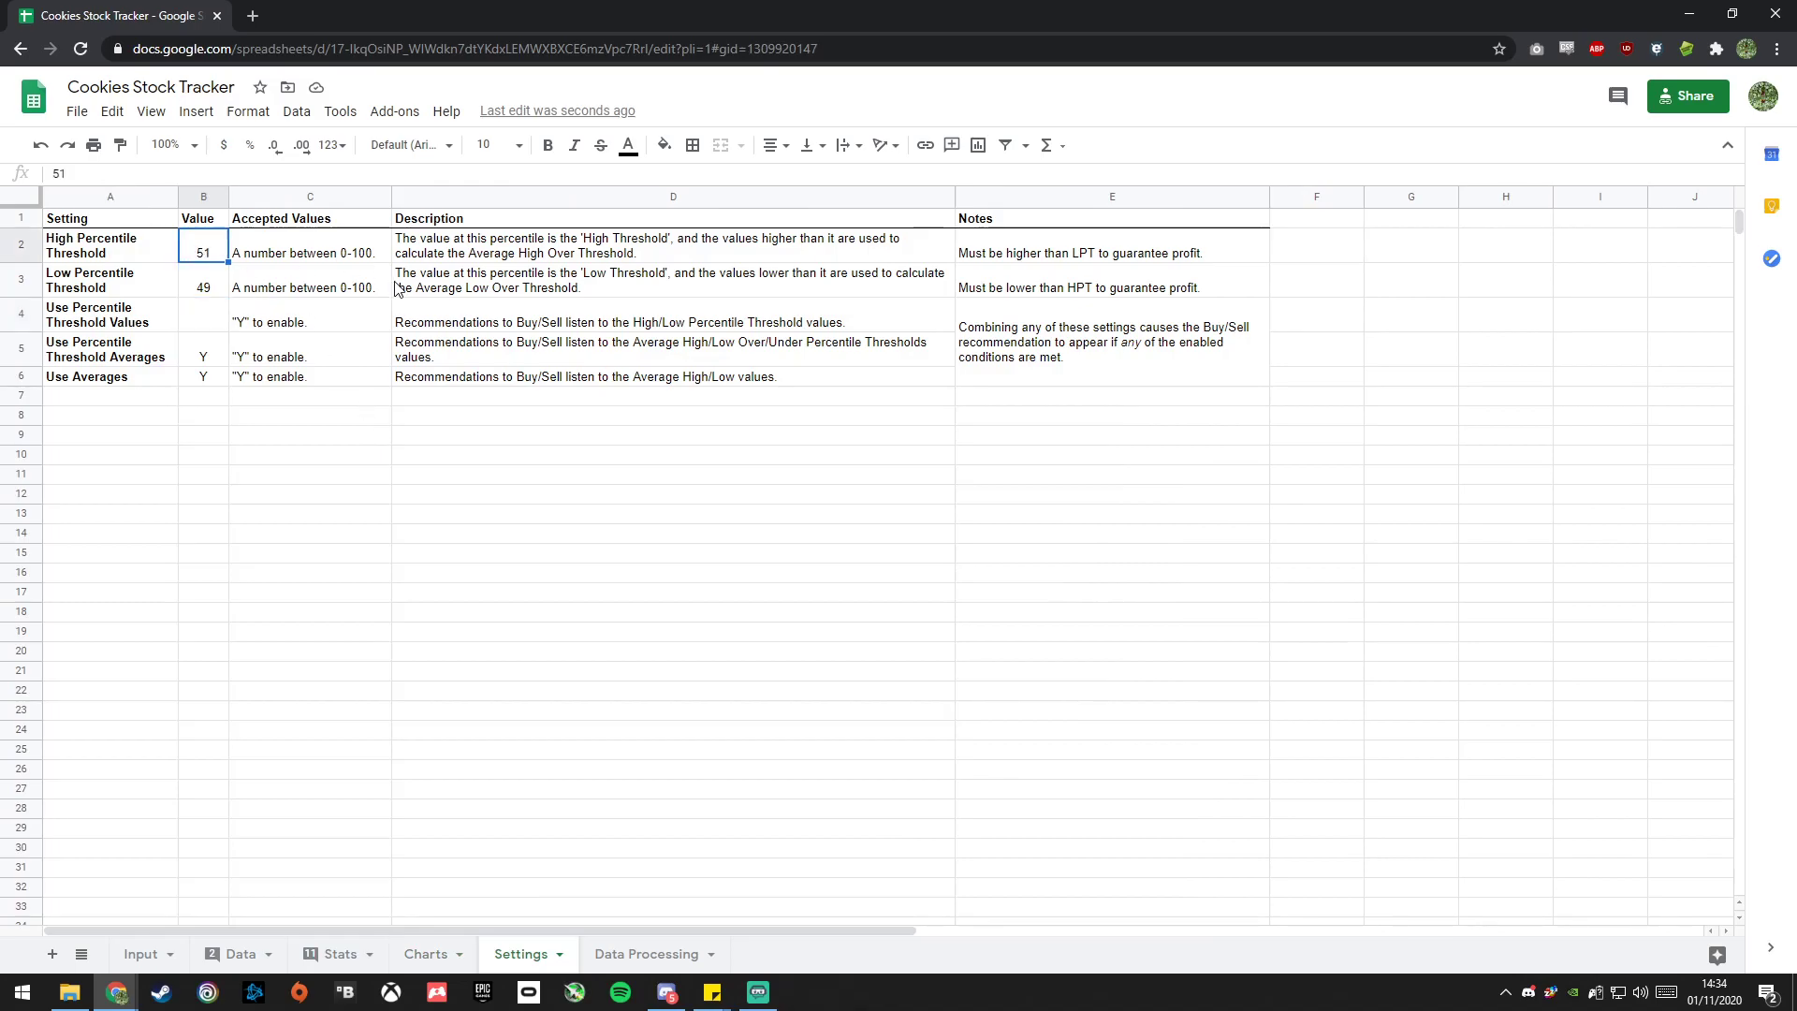
{"action": "type", "text": "70"}
{"action": "key", "text": "Return"}
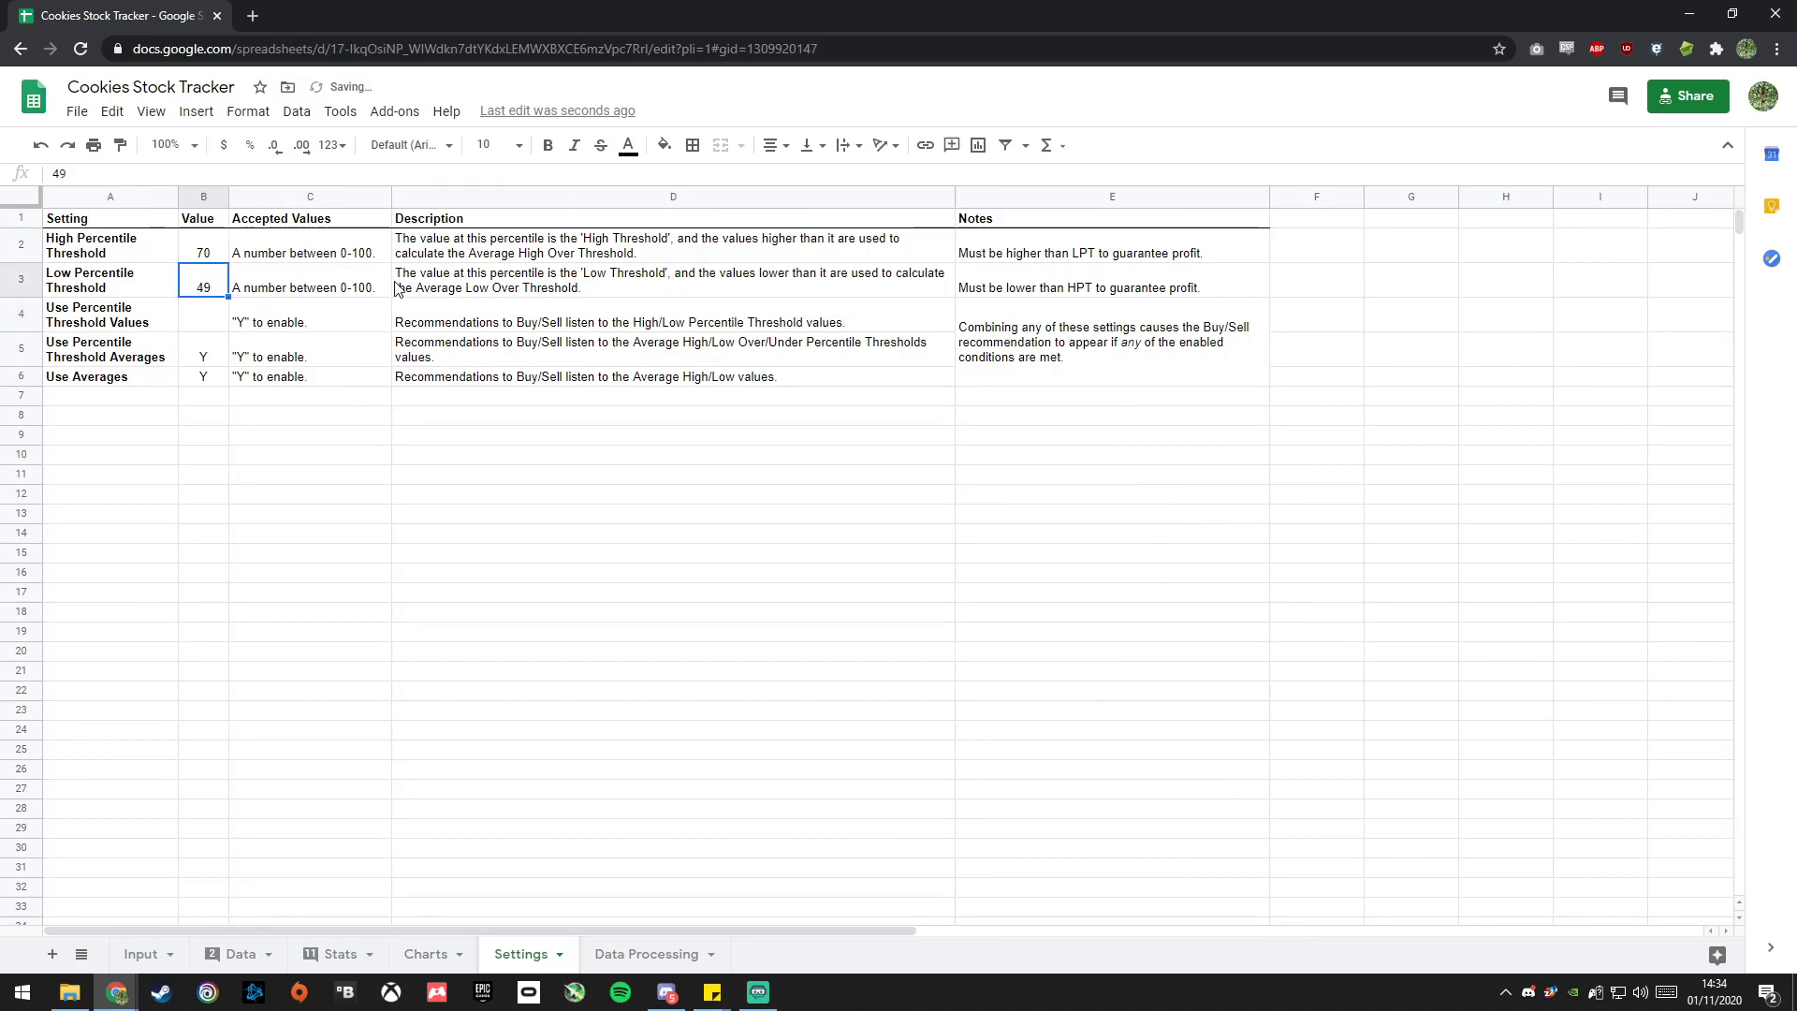
{"action": "type", "text": "30"}
{"action": "key", "text": "Return"}
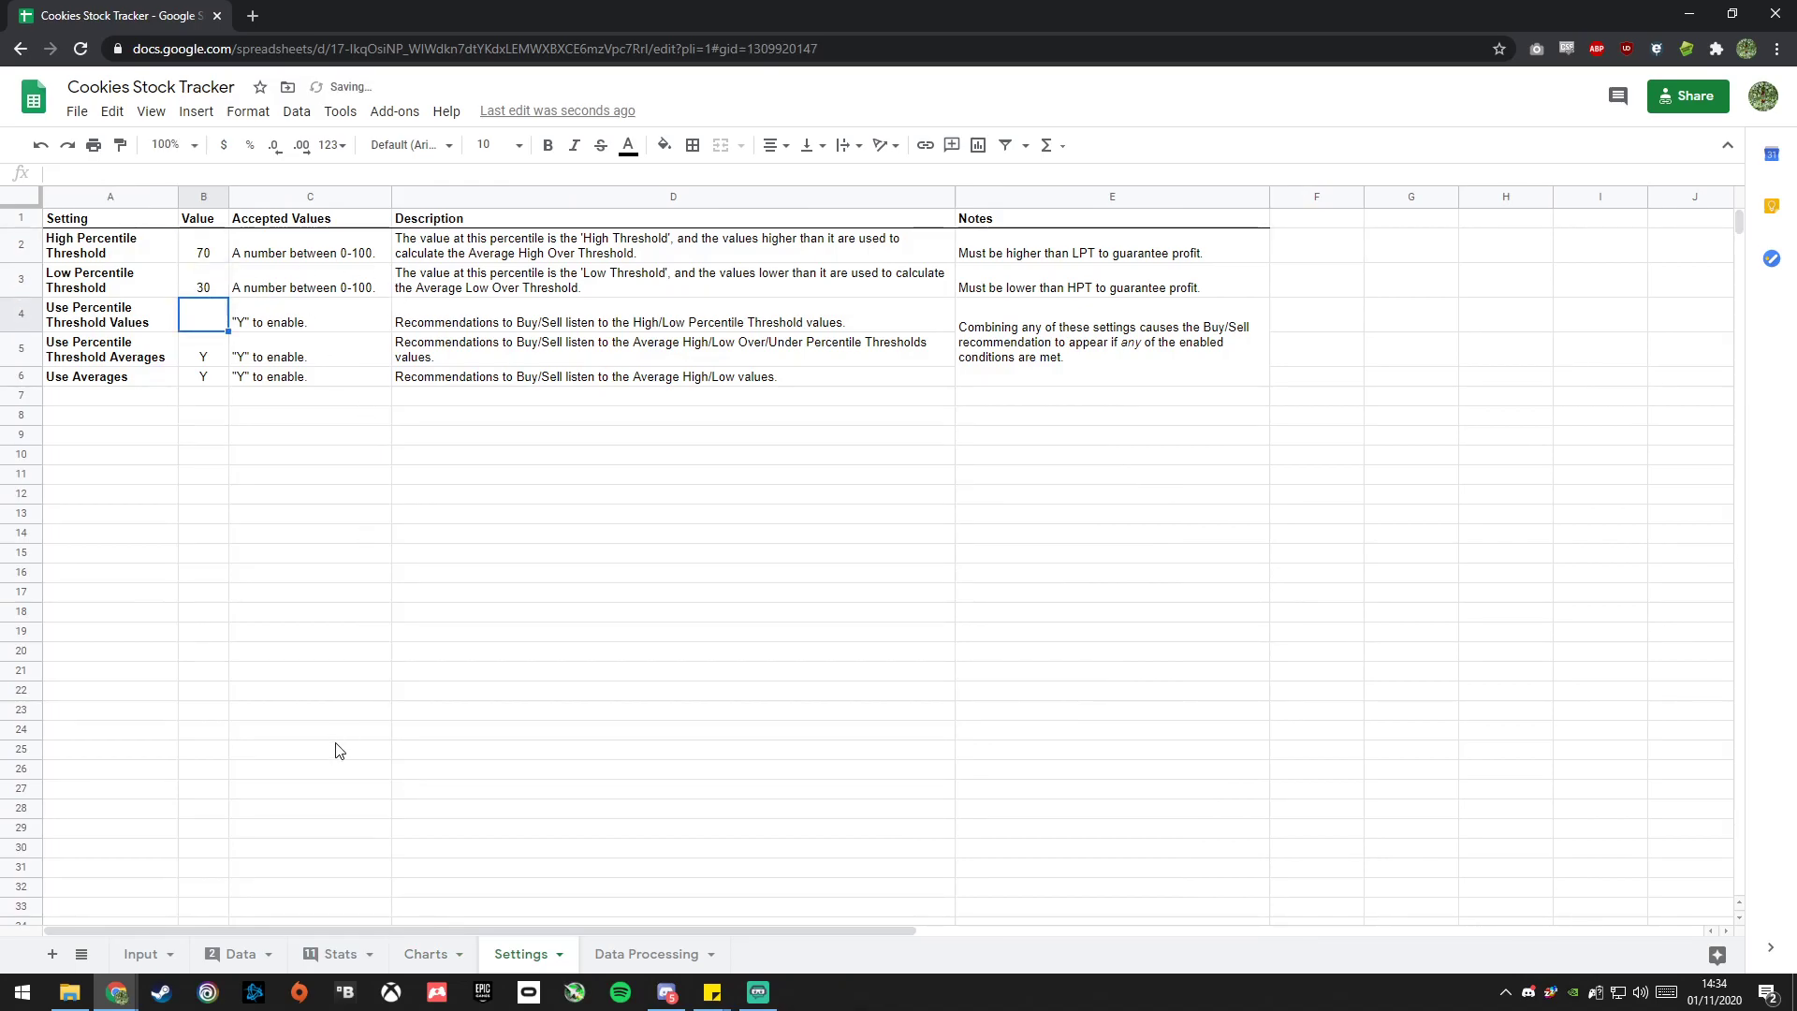
Recheck the Honey and Cookies chart threshold lines, and review the statistics and advice on the Stats sheet.
{"action": "left_click", "coordinate": [429, 956]}
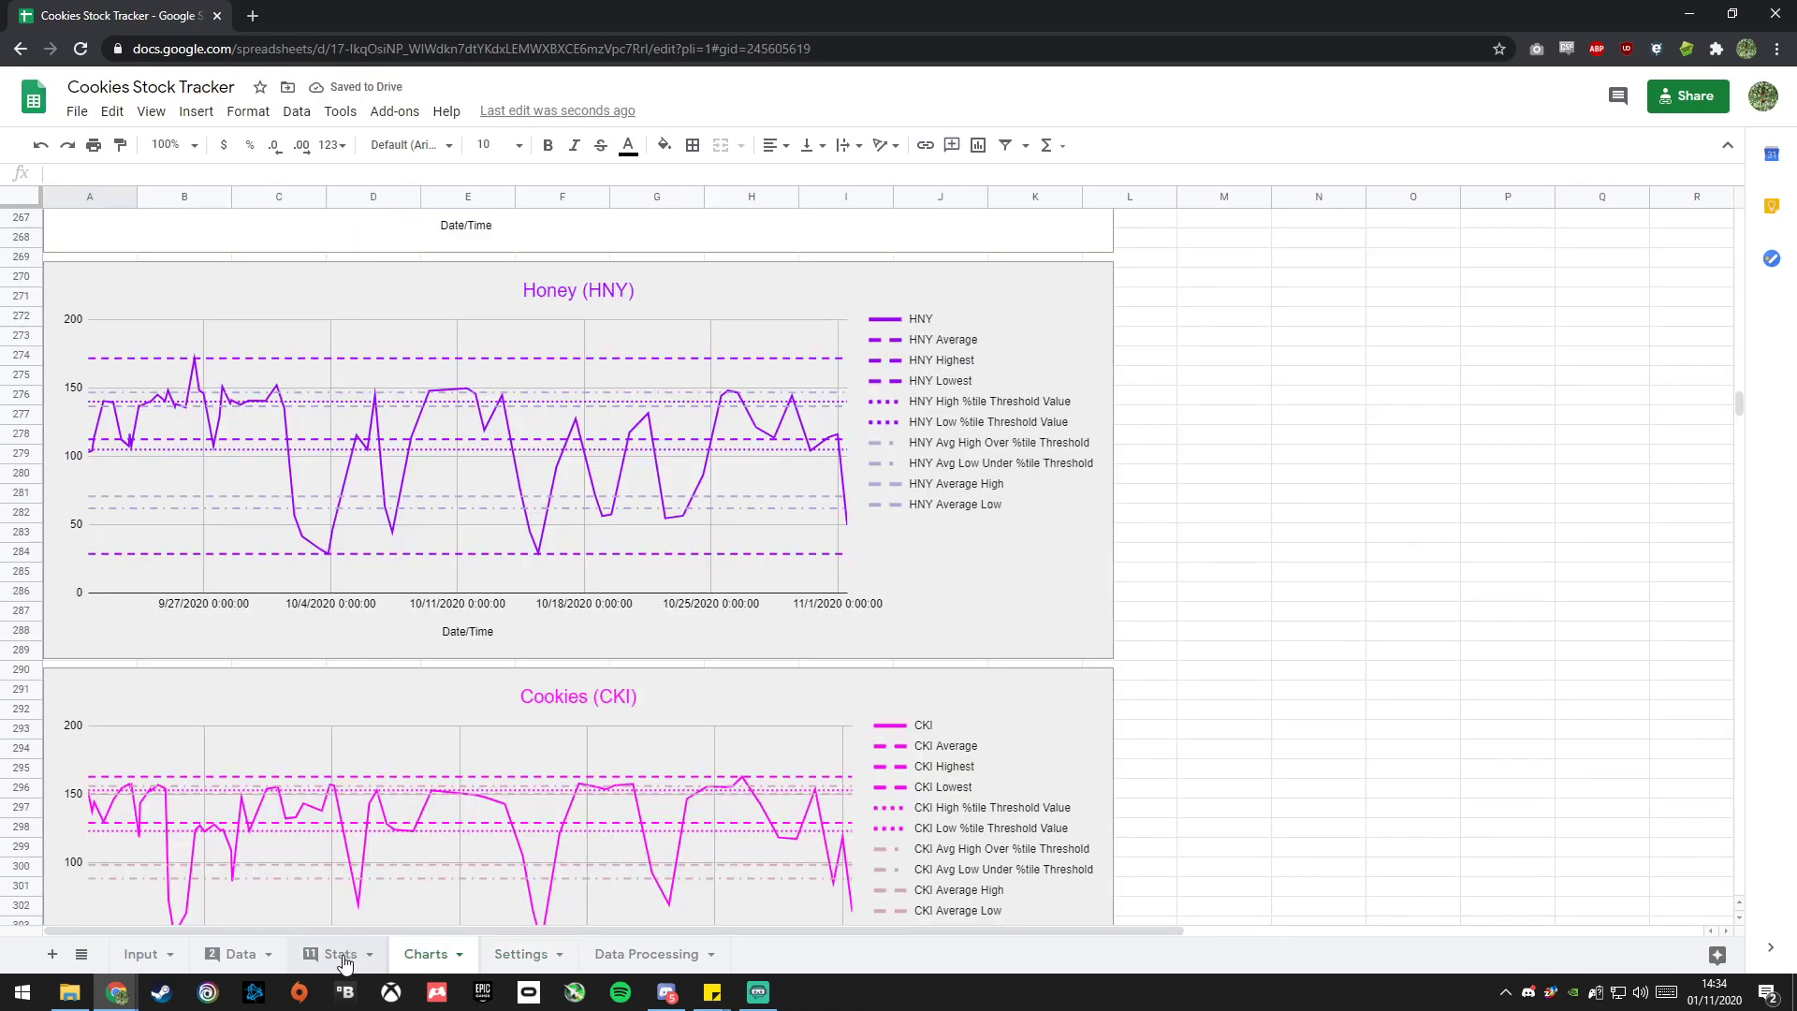
{"action": "left_click", "coordinate": [343, 955]}
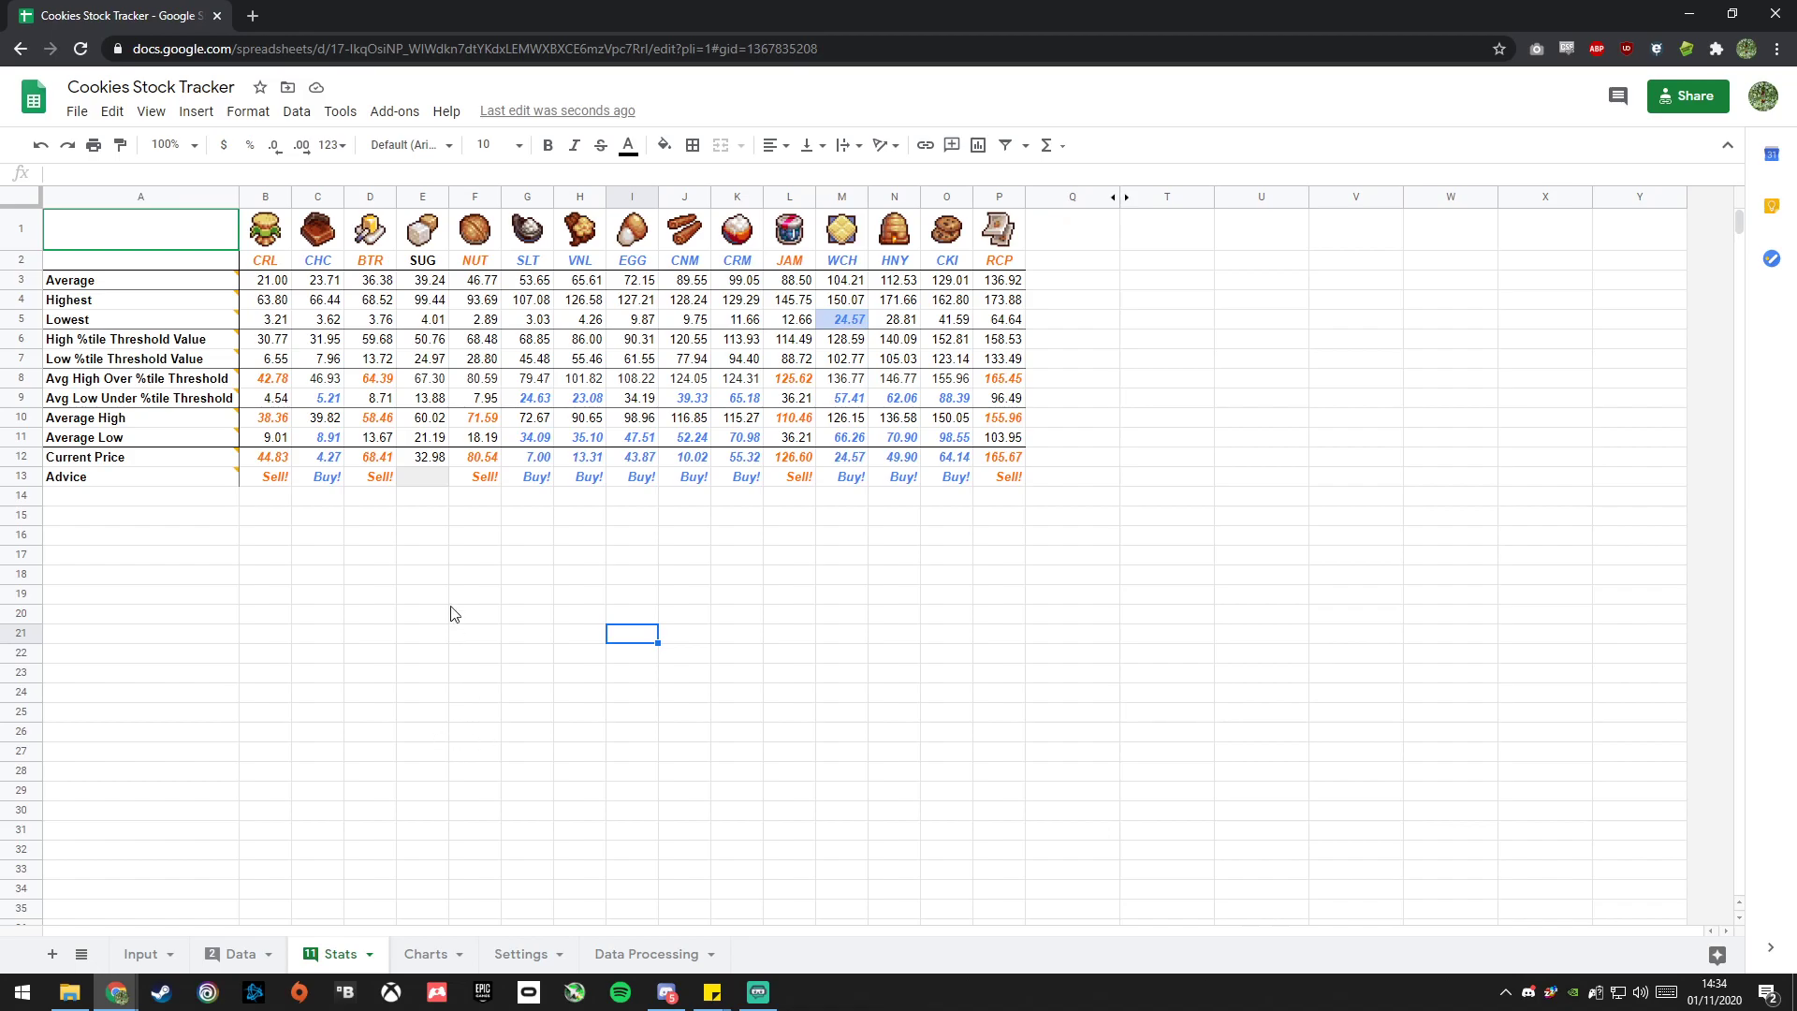
Switch to Cookie Clicker, view the stock market, and export the game's save code from the options.
{"action": "key", "text": "alt+Tab"}
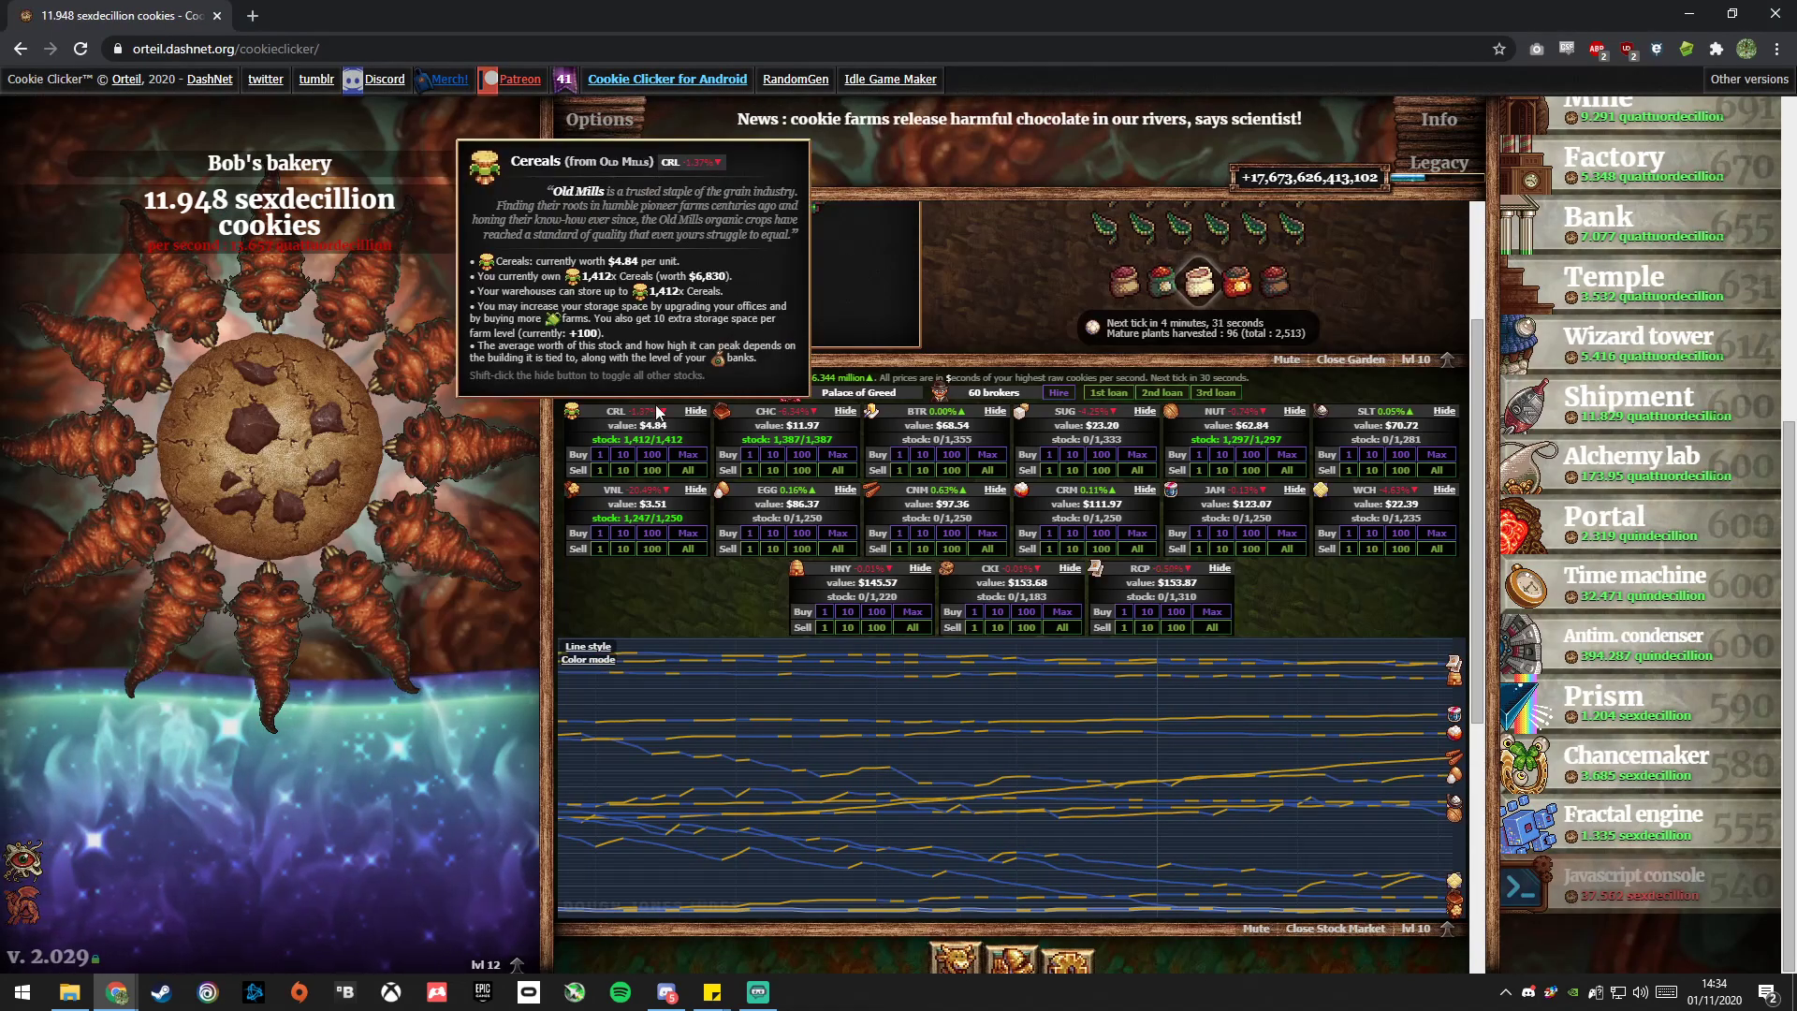
{"action": "scroll", "coordinate": [670, 338], "scroll_direction": "up", "scroll_amount": 3}
{"action": "scroll", "coordinate": [614, 526], "scroll_direction": "down", "scroll_amount": 3}
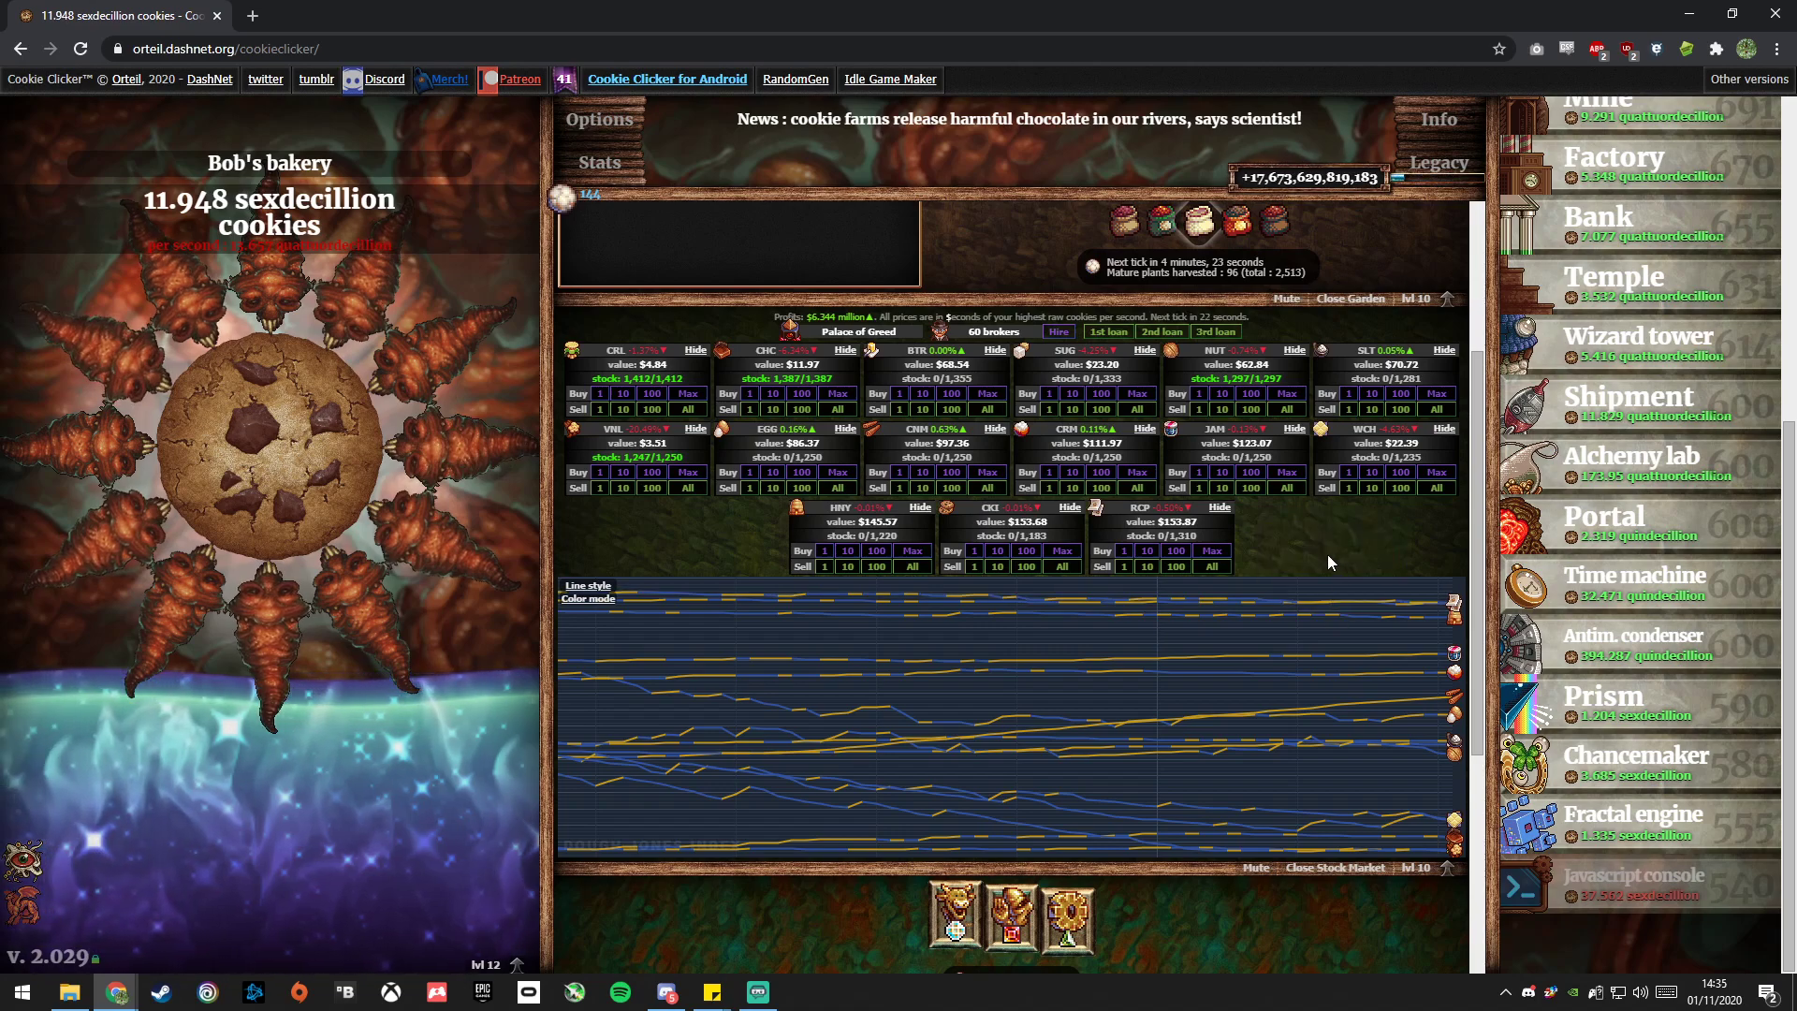
{"action": "left_click", "coordinate": [599, 118]}
{"action": "scroll", "coordinate": [632, 412], "scroll_direction": "up", "scroll_amount": 2}
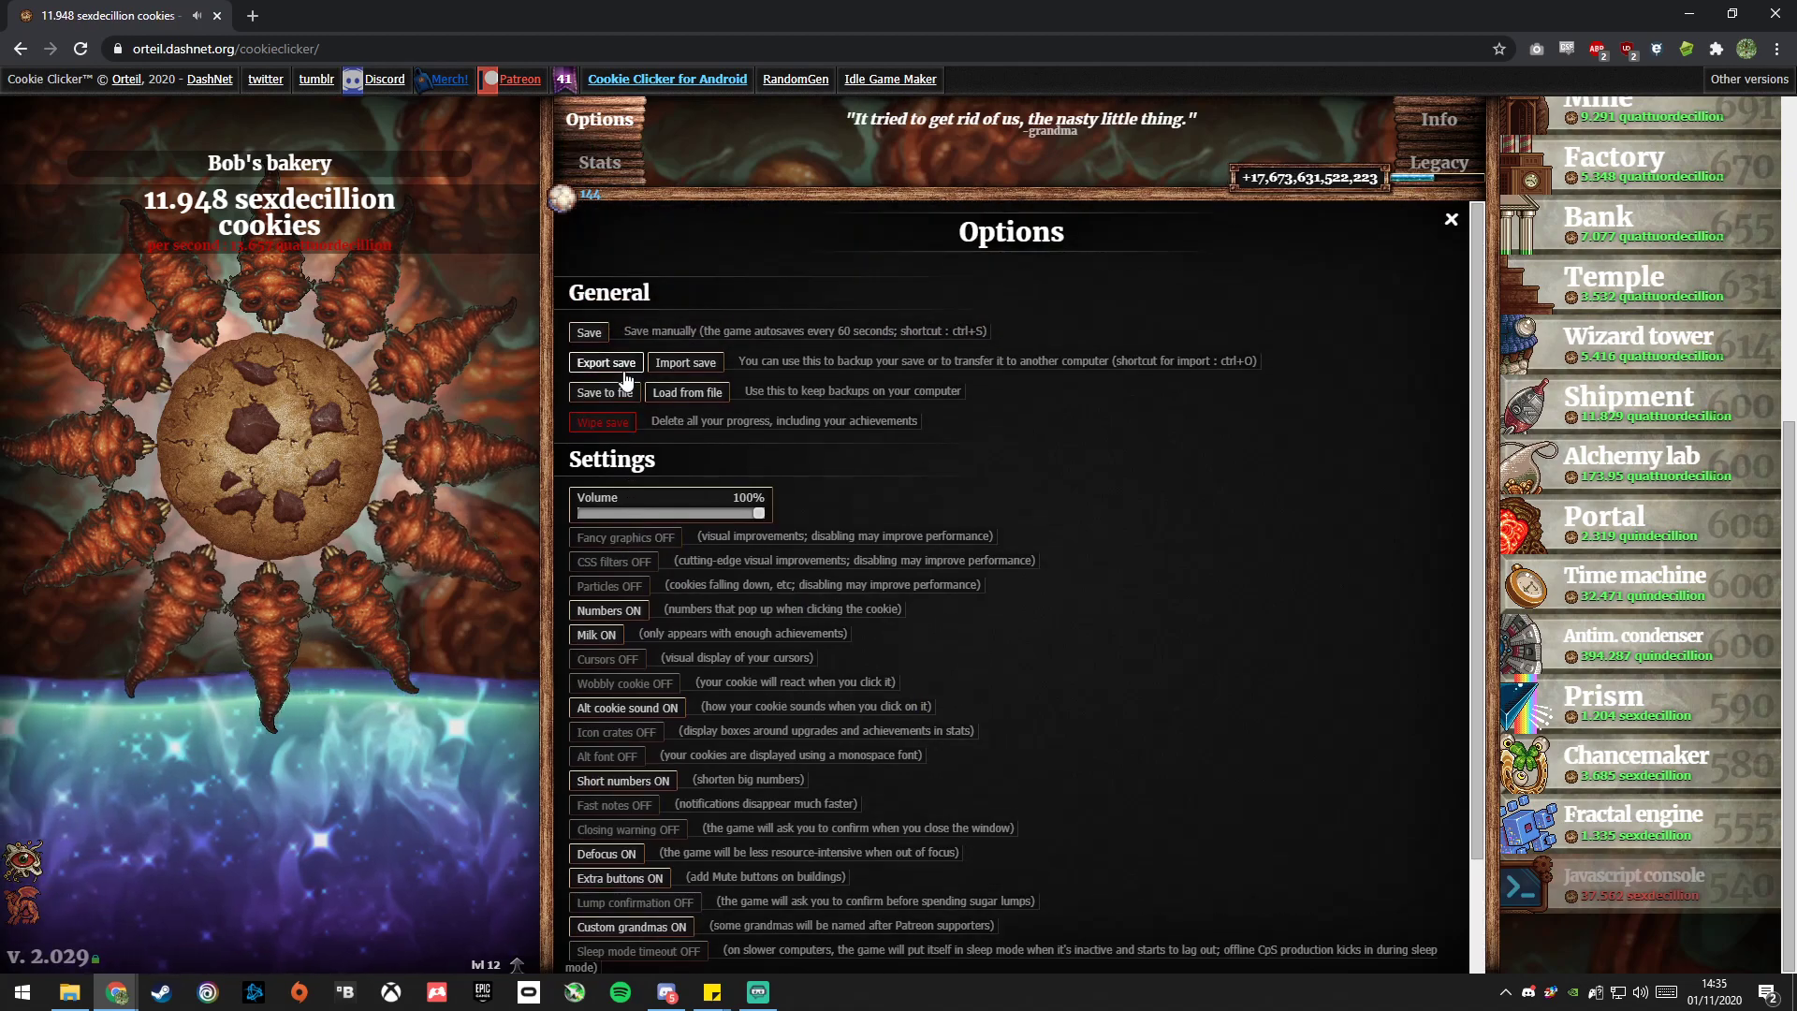
{"action": "left_click", "coordinate": [599, 363]}
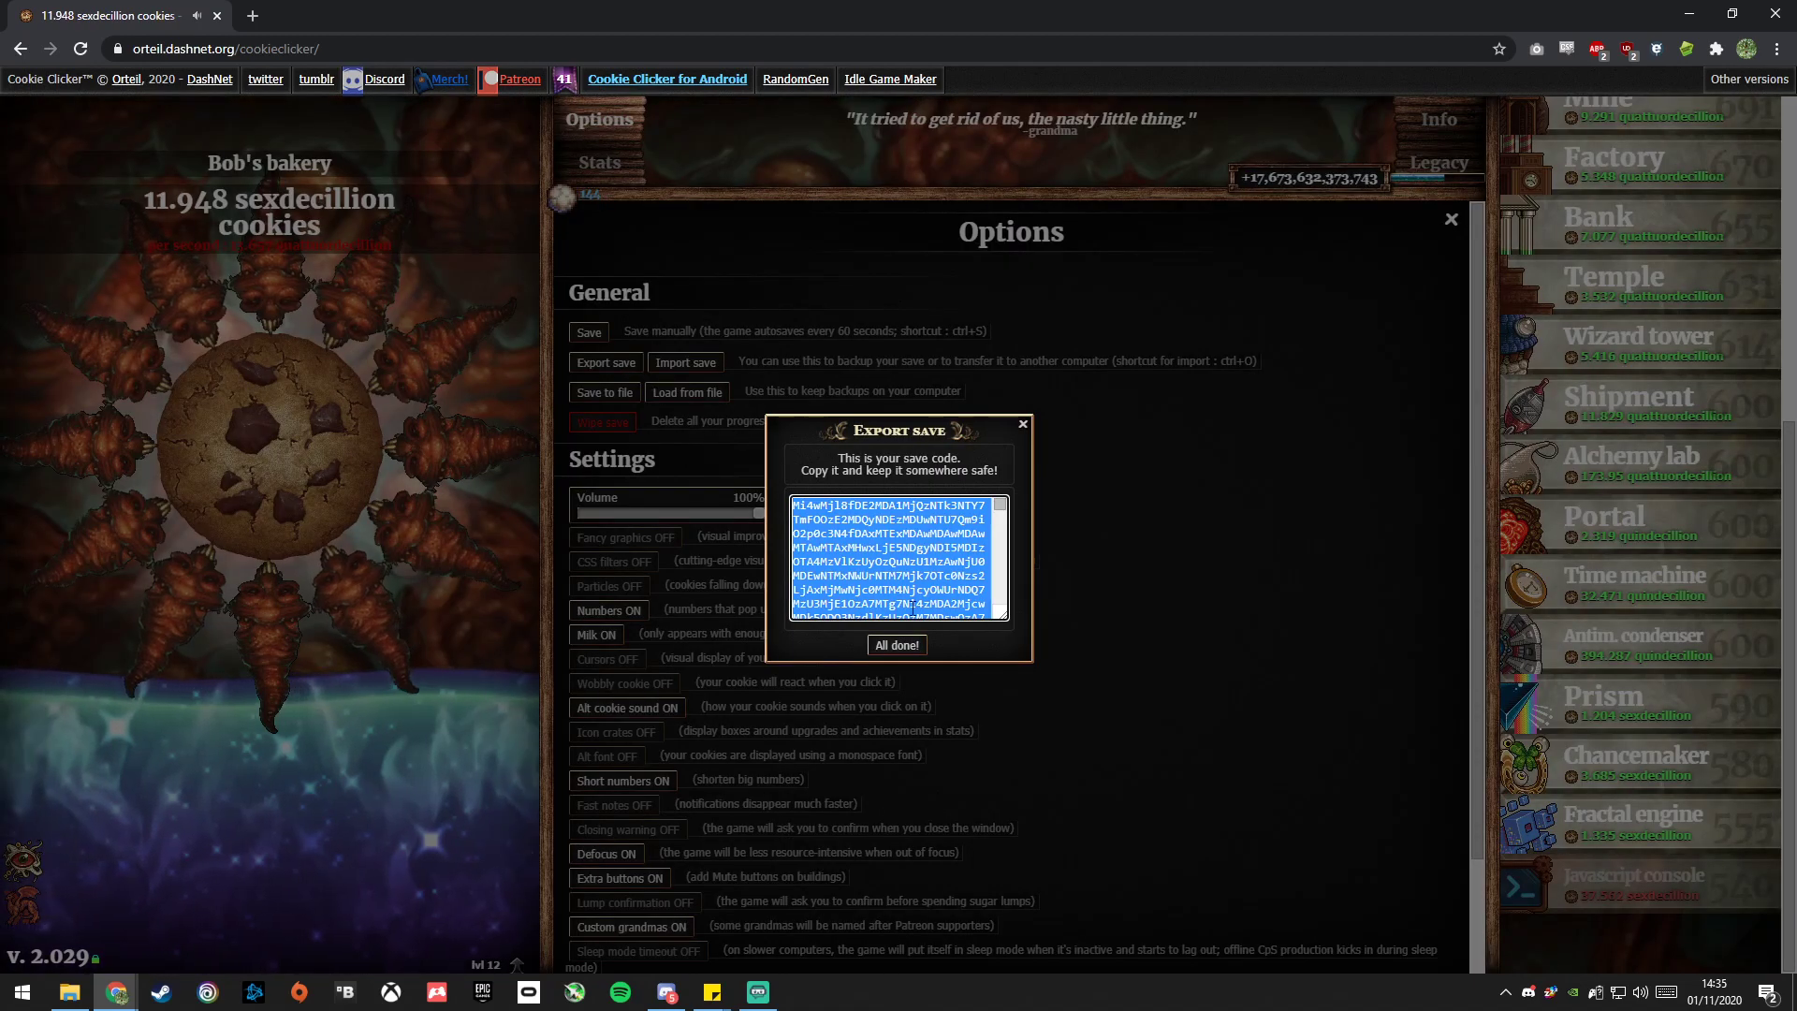
{"action": "left_click", "coordinate": [893, 654]}
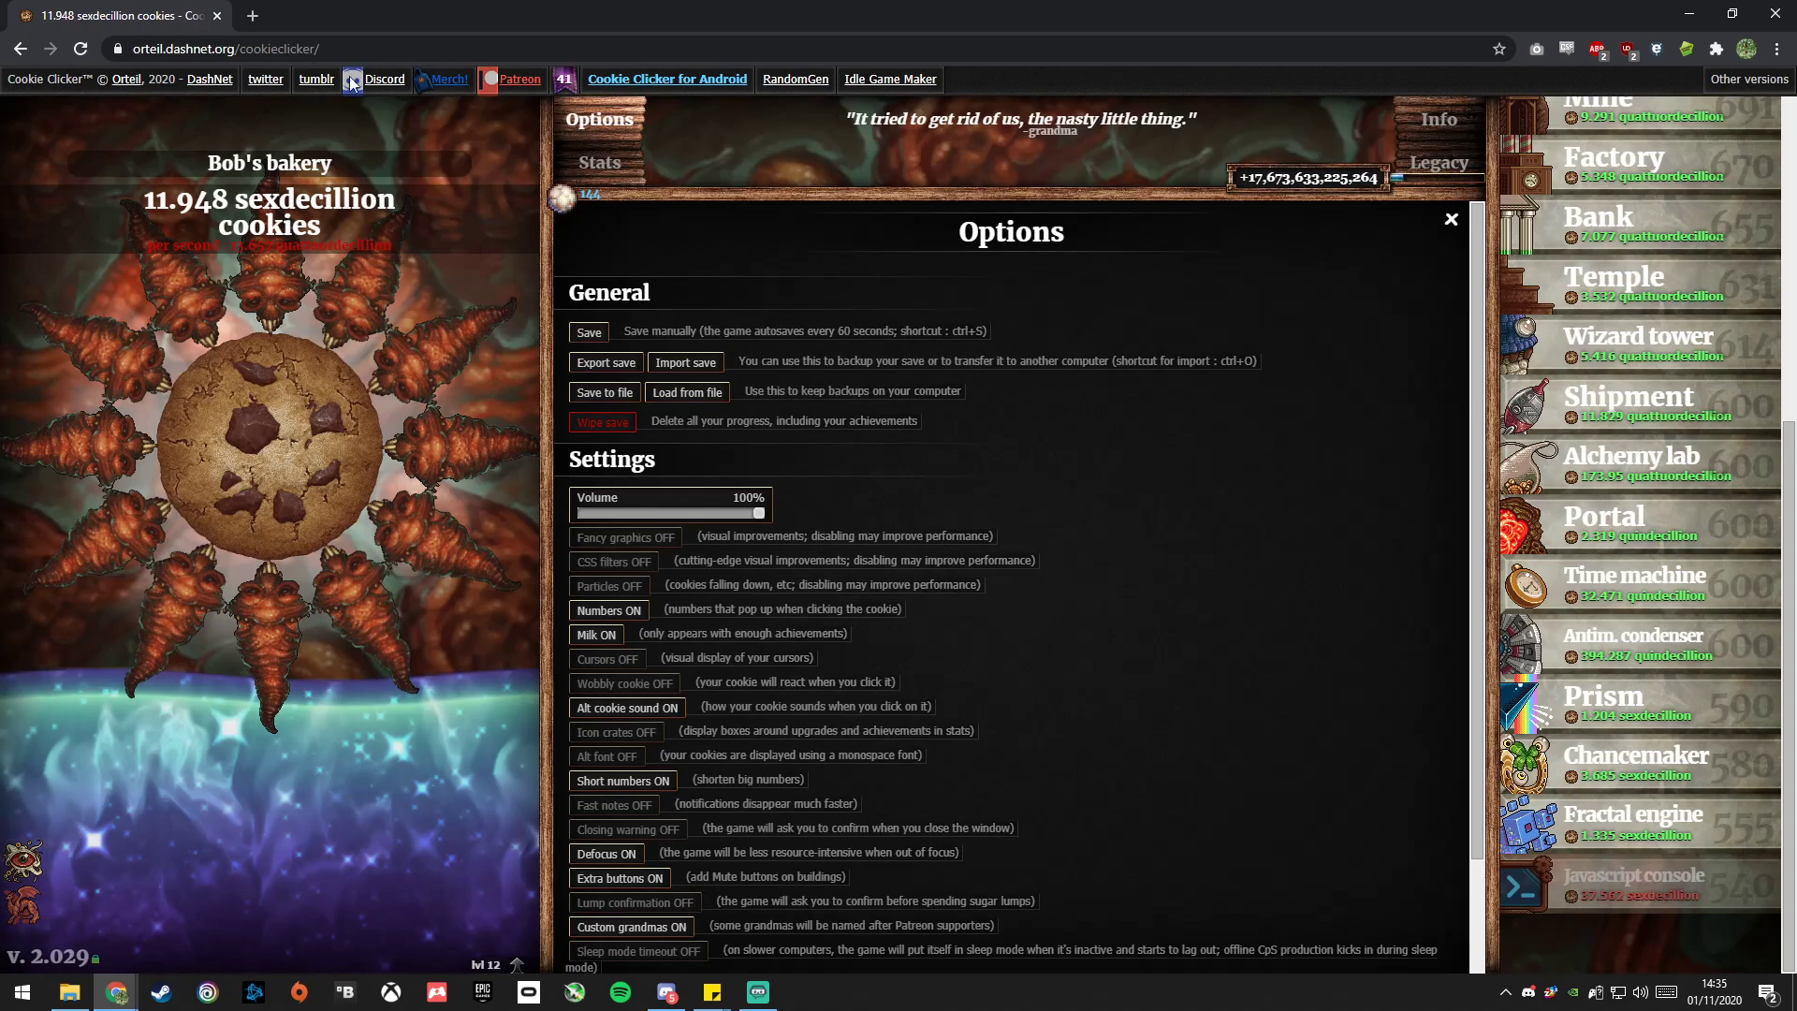
Switch back to Google Sheets, paste the save code into the Input sheet, and add its prices to the Data sheet.
{"action": "key", "text": "alt+Tab"}
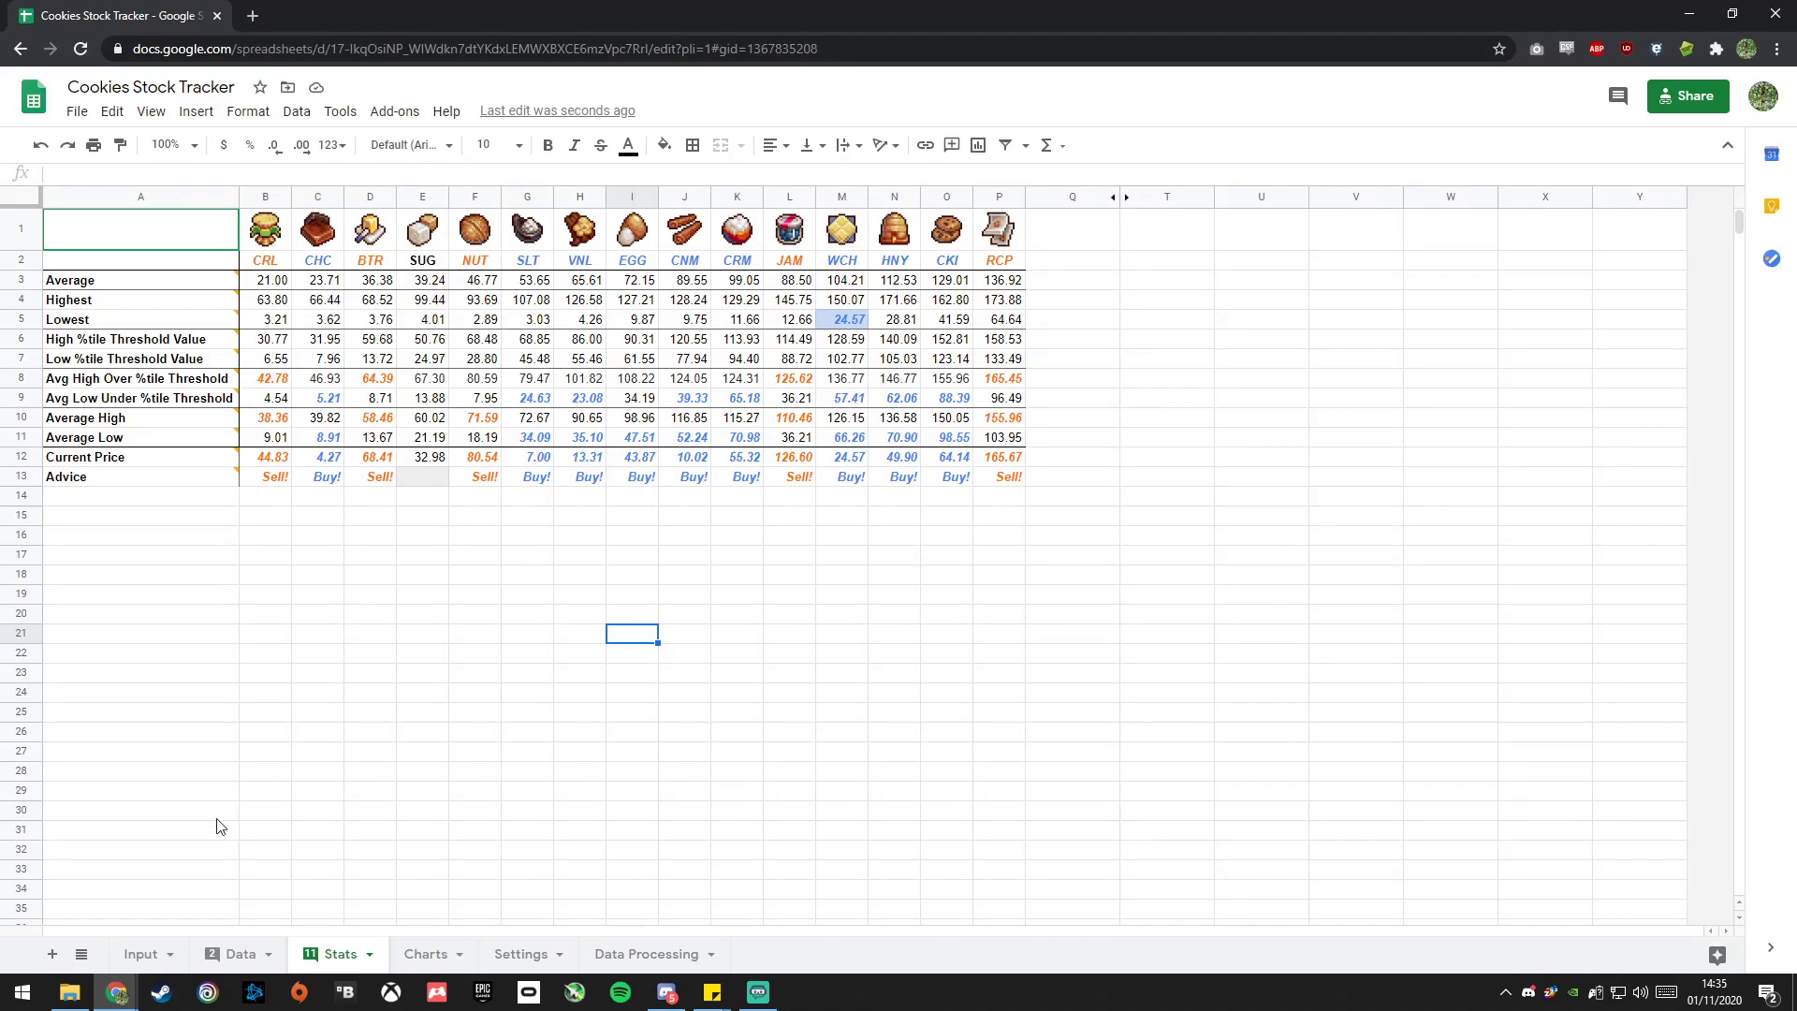
{"action": "left_click", "coordinate": [141, 953]}
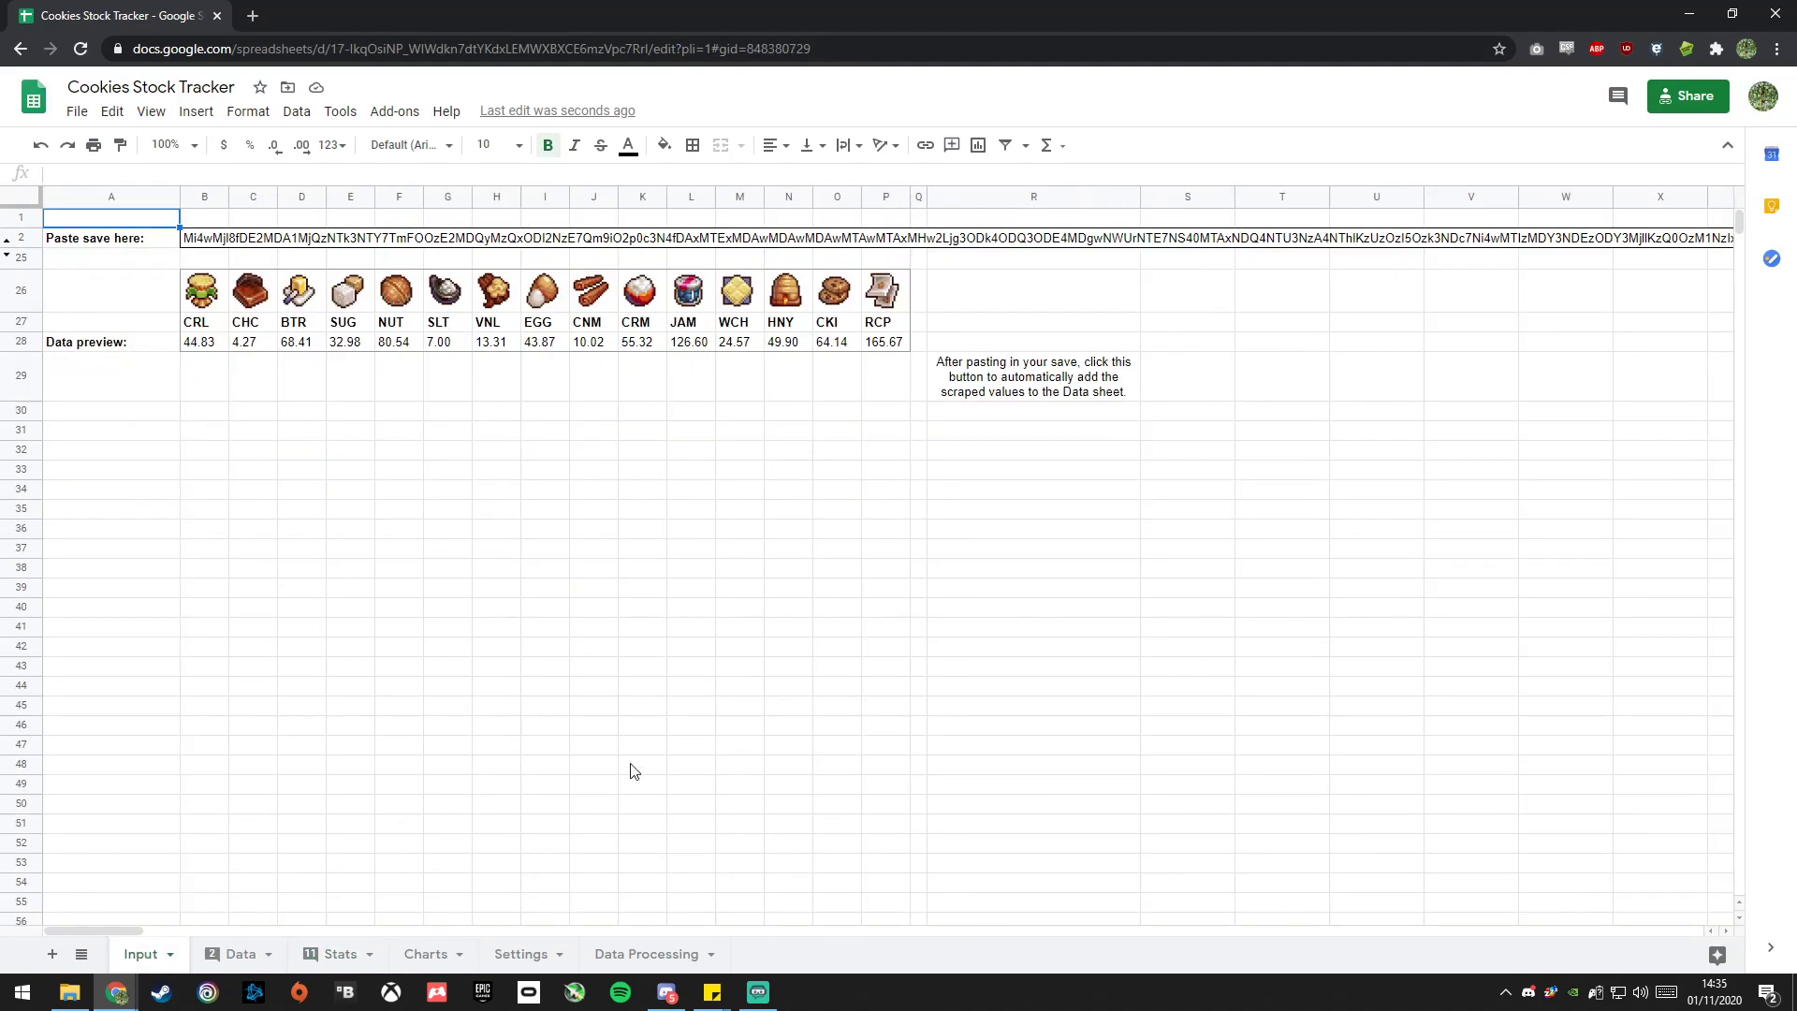
{"action": "left_click", "coordinate": [213, 242]}
{"action": "key", "text": "ctrl+v"}
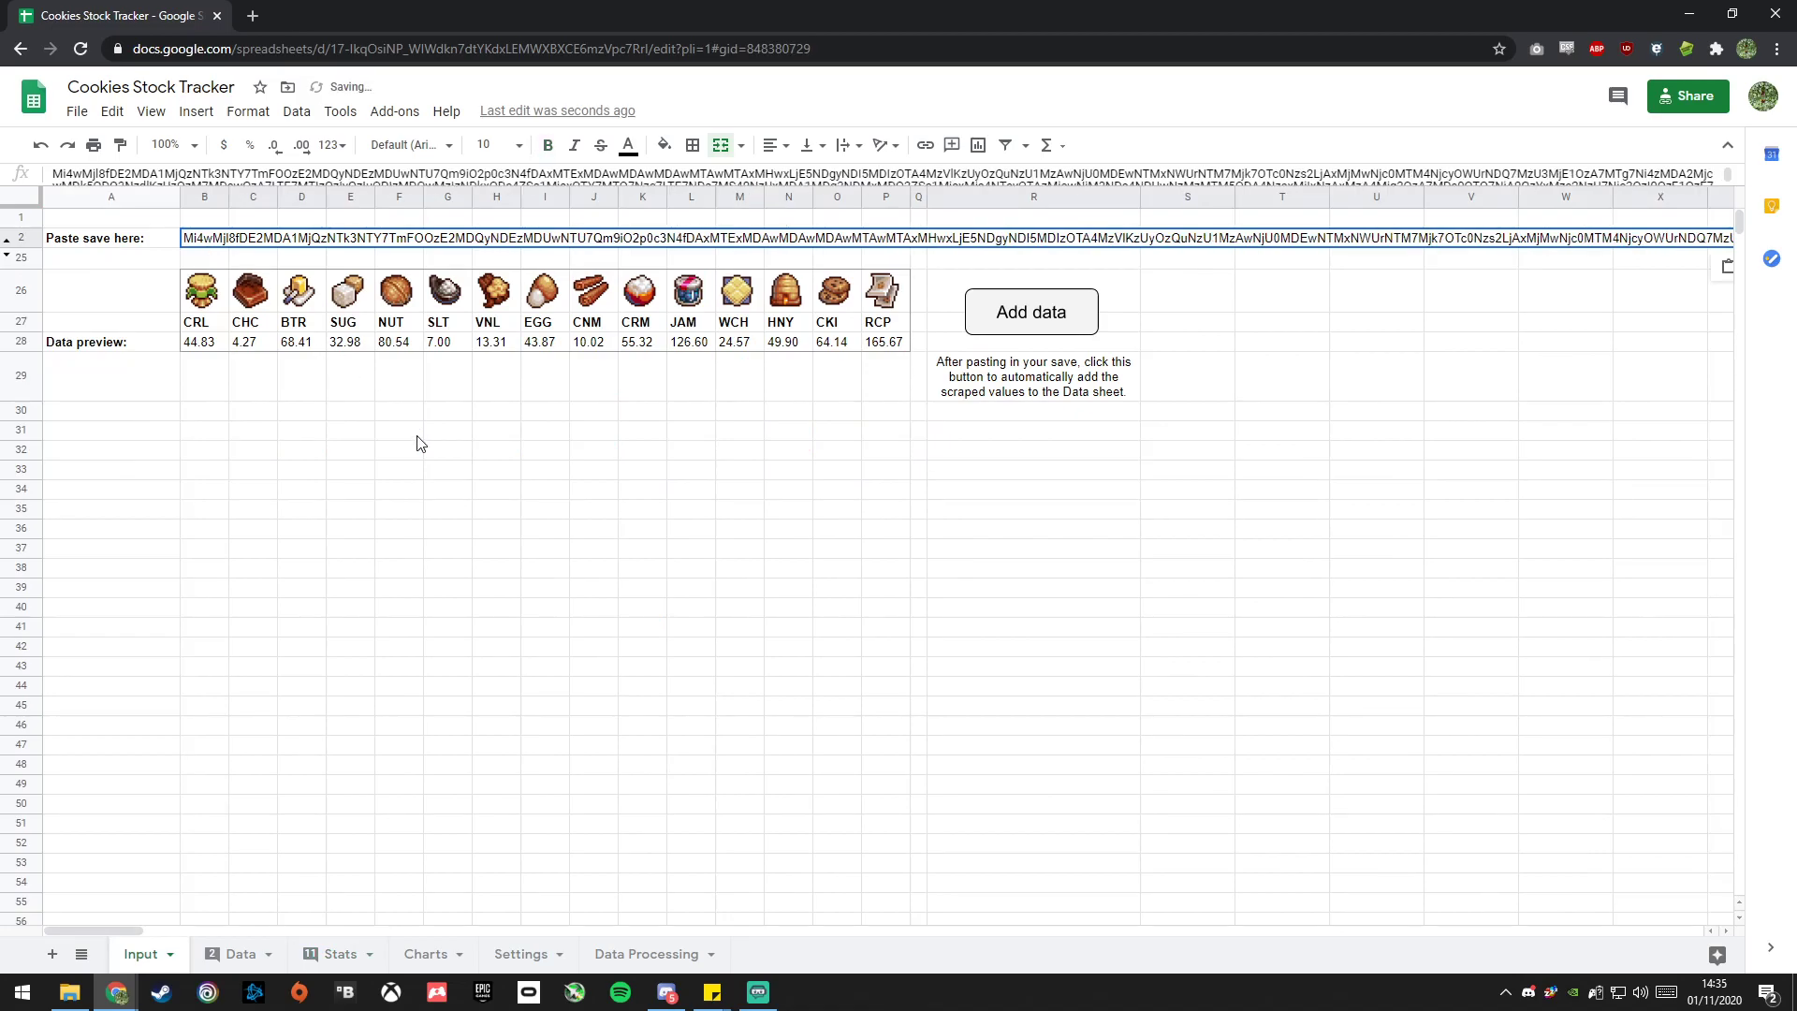
{"action": "key", "text": "Return"}
{"action": "left_click", "coordinate": [71, 512]}
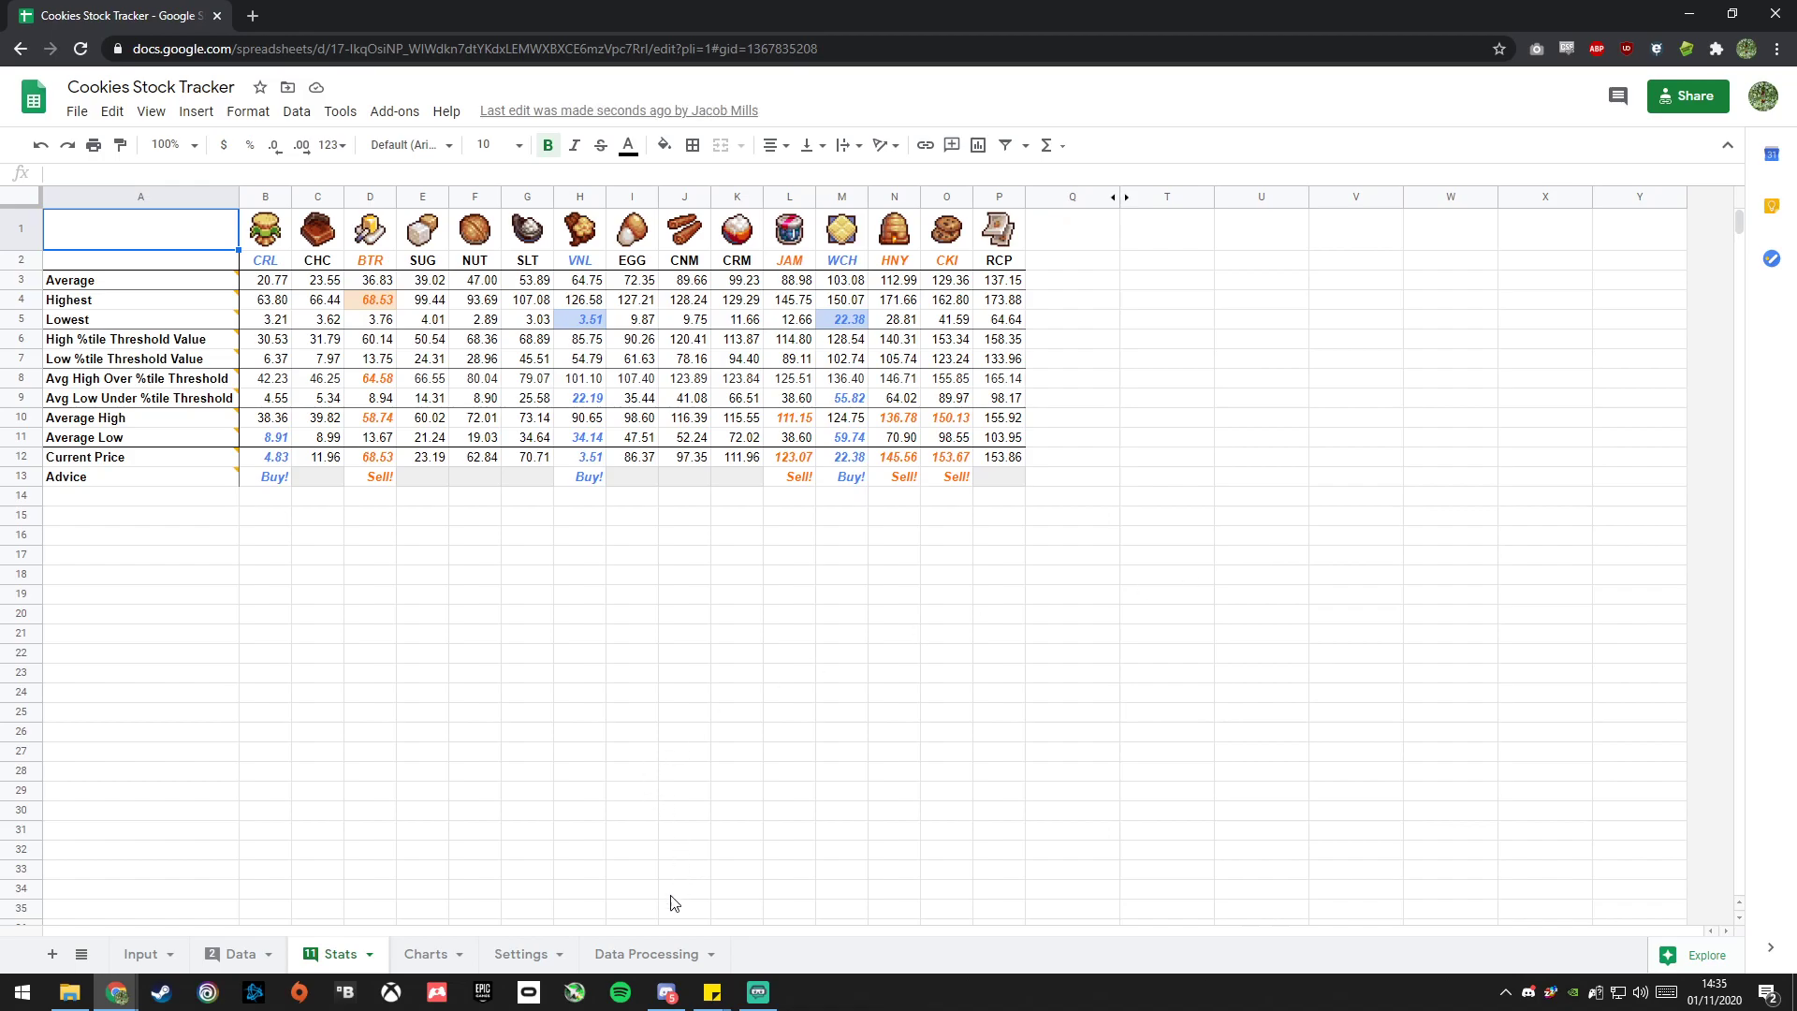
View the Data Processing sheet, and clear the newest price entry in row 74 of the Data sheet.
{"action": "left_click", "coordinate": [648, 954]}
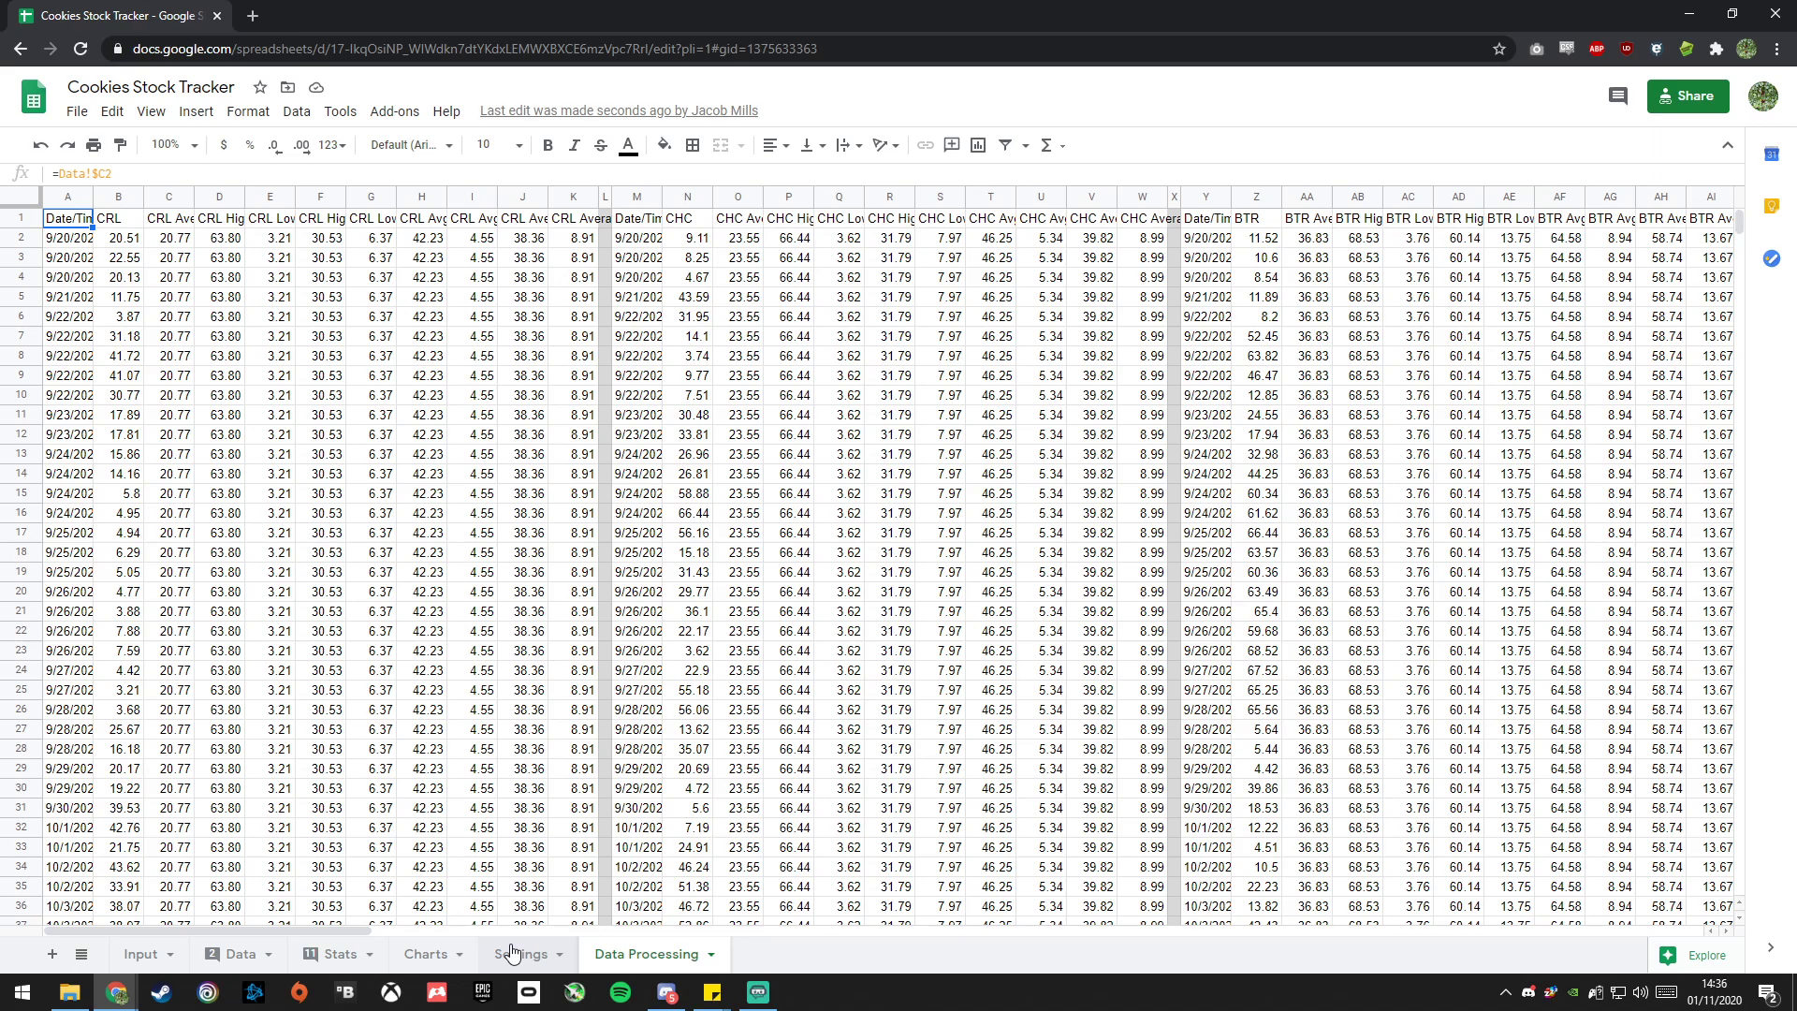
{"action": "left_click", "coordinate": [235, 953]}
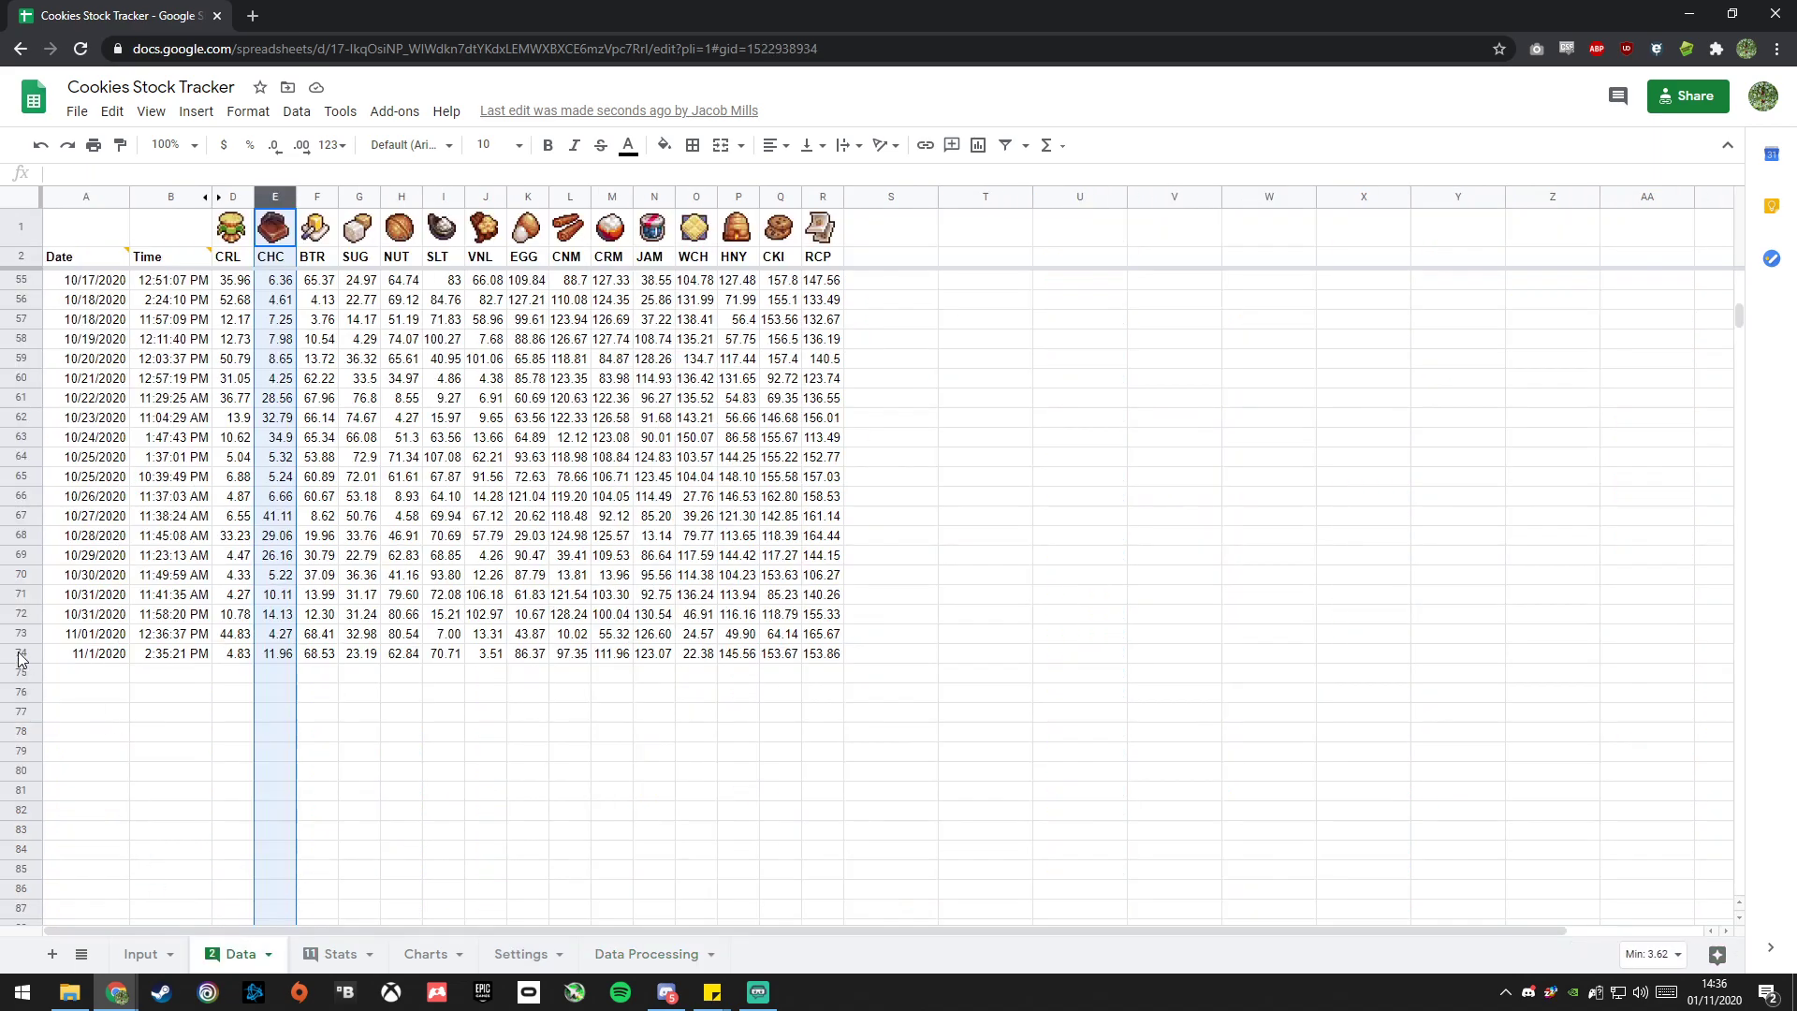
{"action": "left_click", "coordinate": [19, 655]}
{"action": "key", "text": "Delete"}
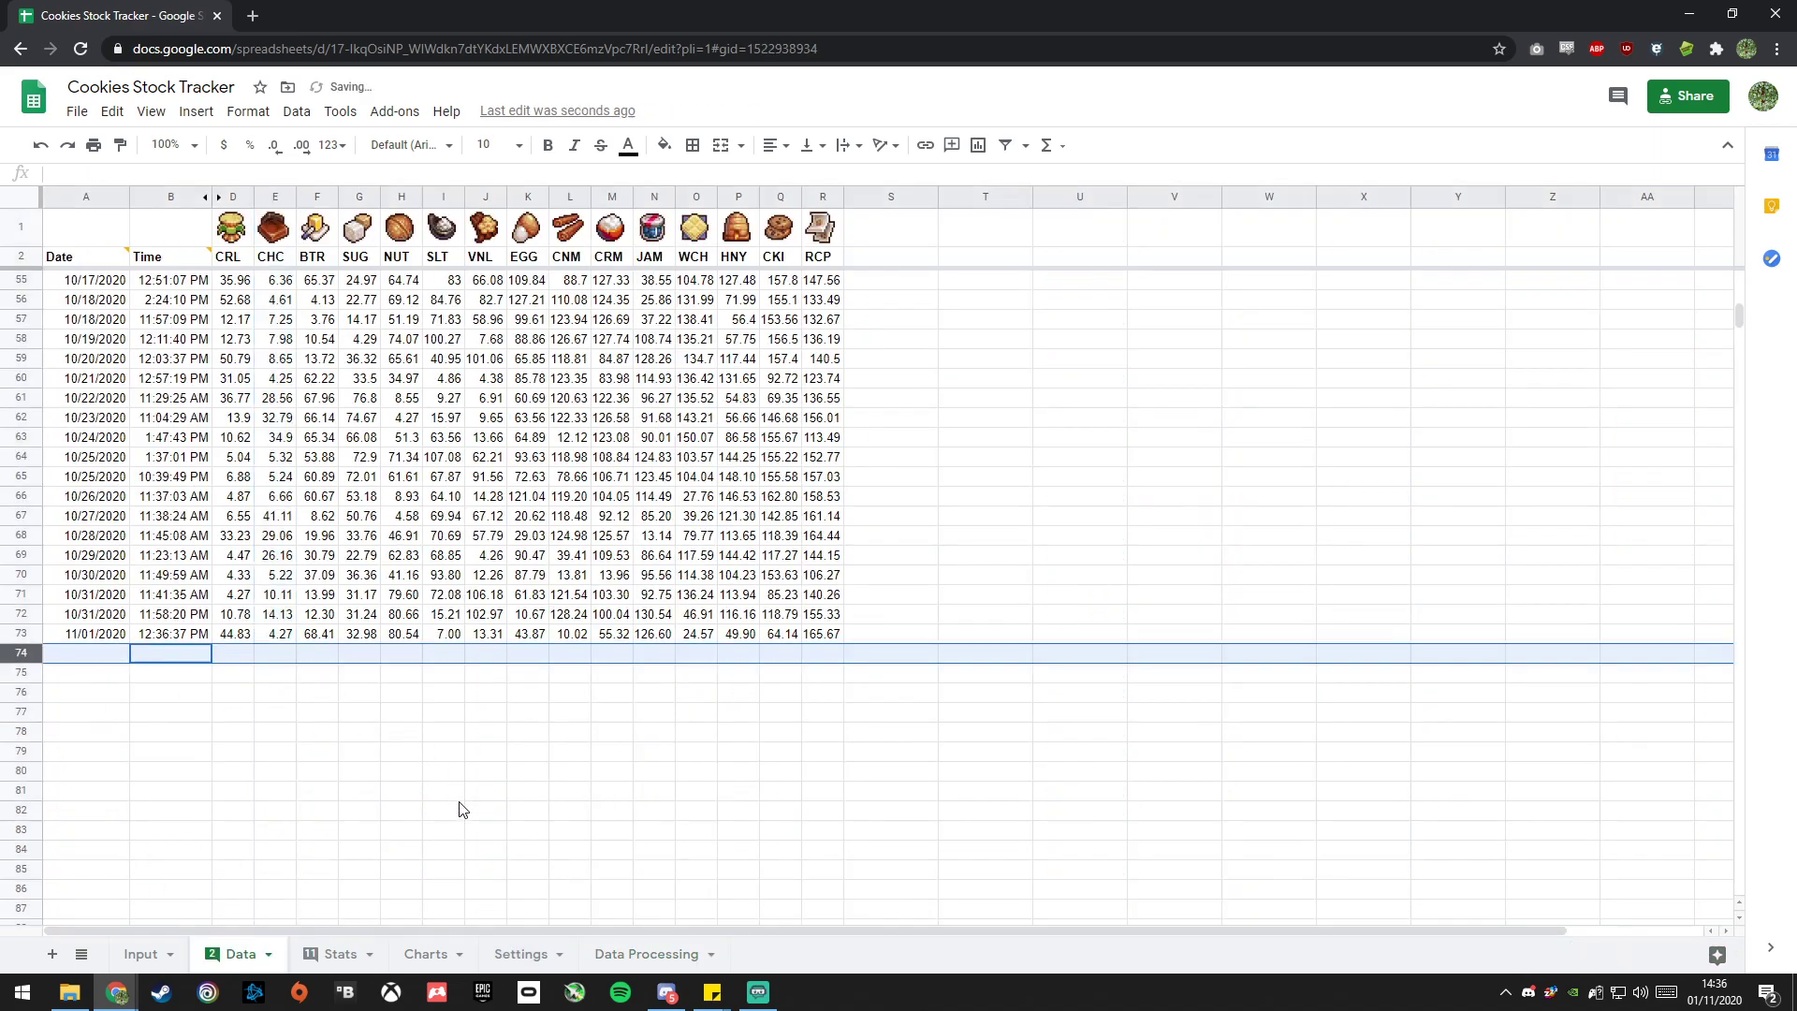
{"action": "left_click", "coordinate": [263, 759]}
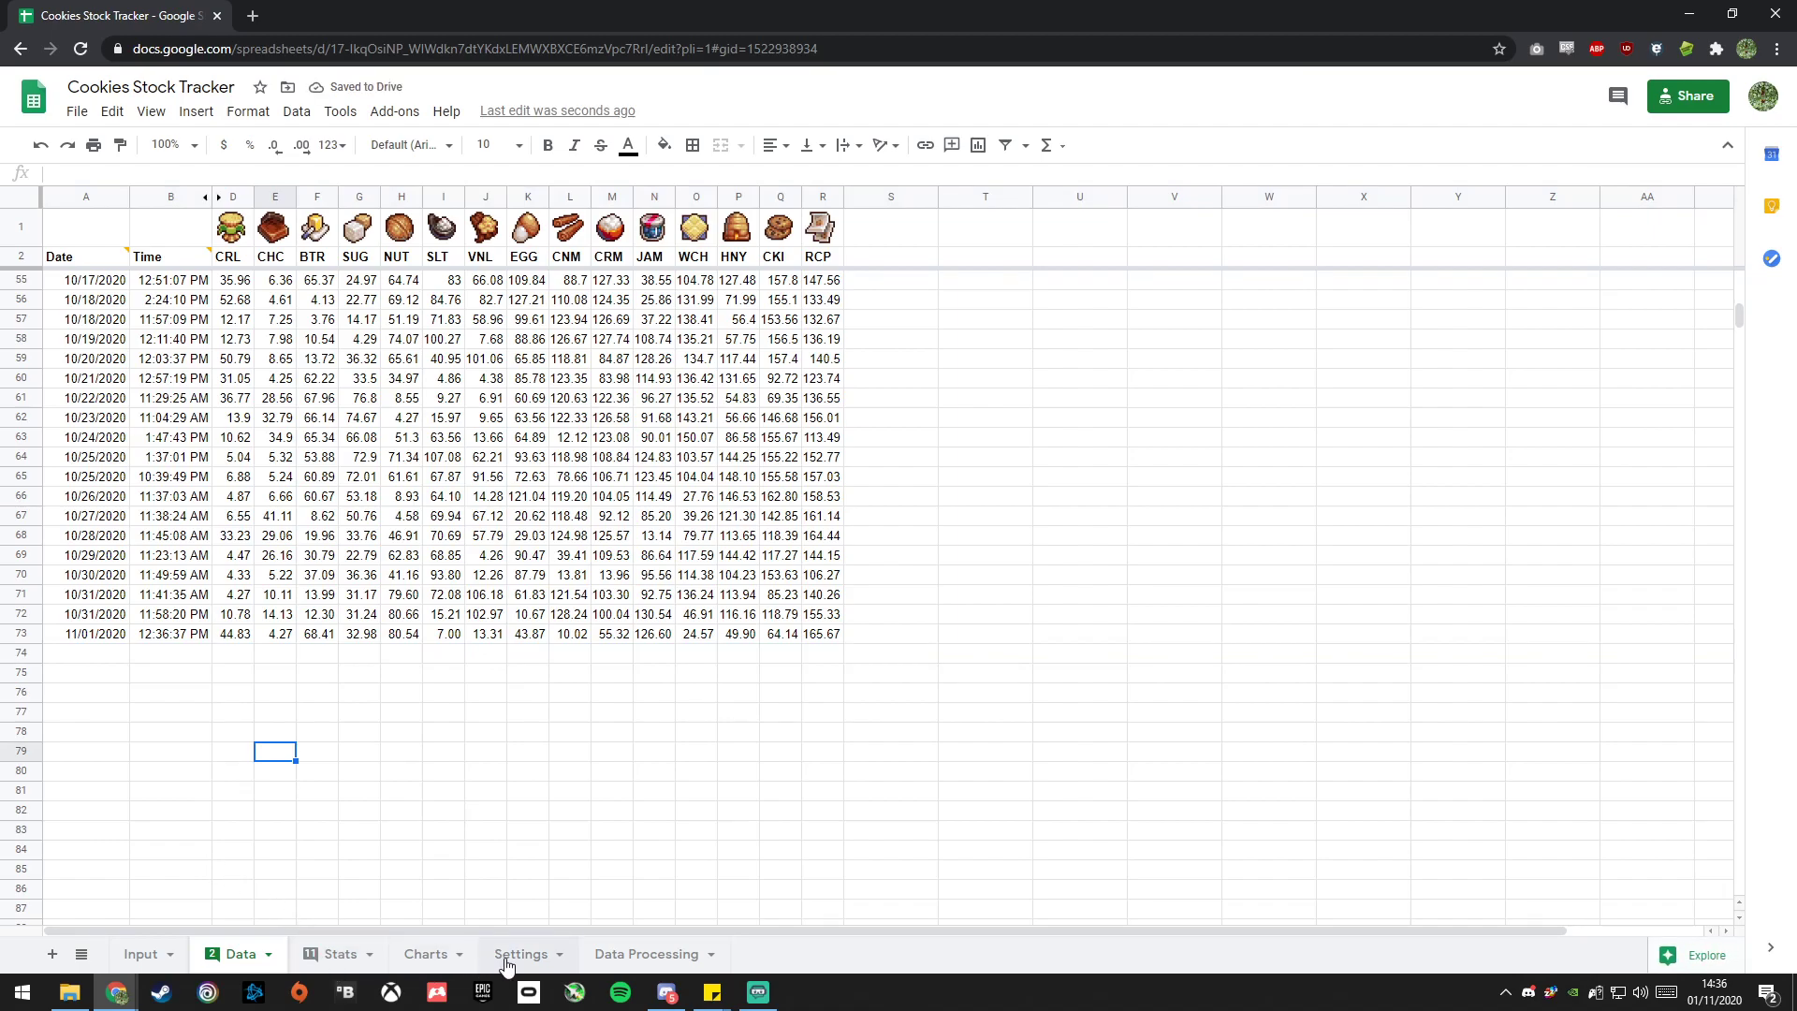
Inspect the CRL price and average formulas on the Data Processing sheet and how far their rows extend.
{"action": "left_click", "coordinate": [630, 955]}
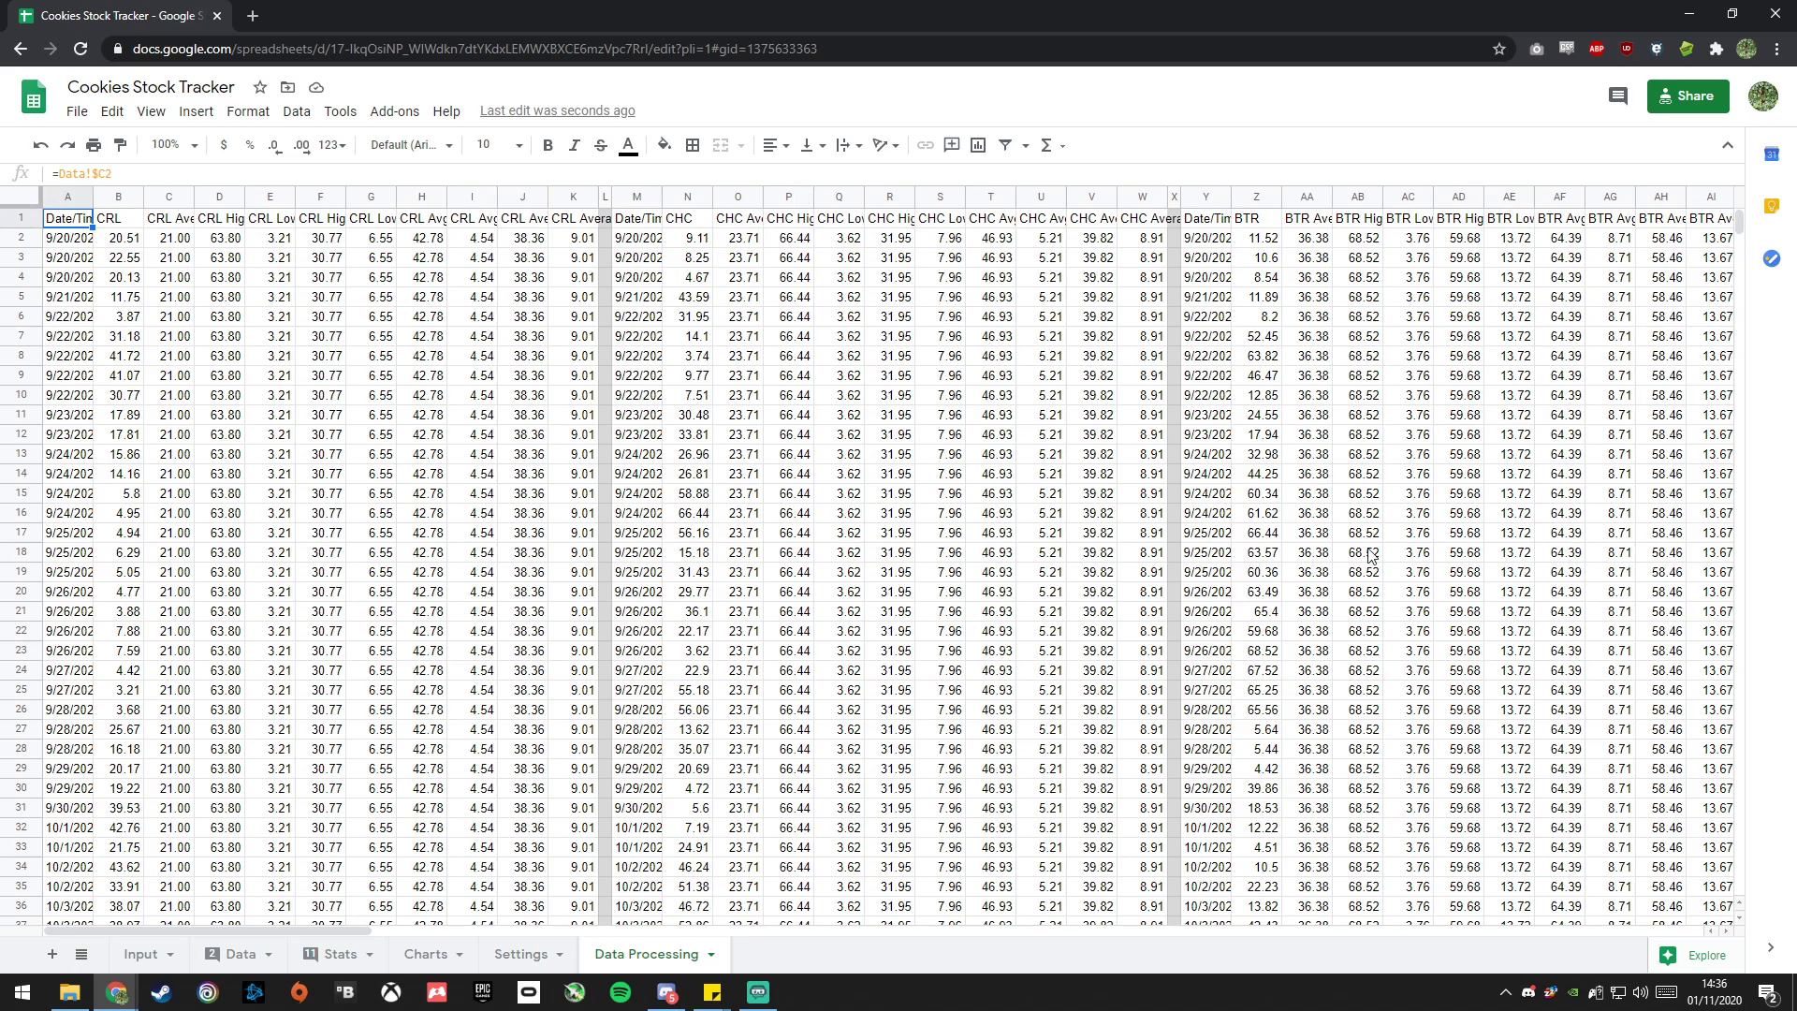
{"action": "left_click", "coordinate": [110, 239]}
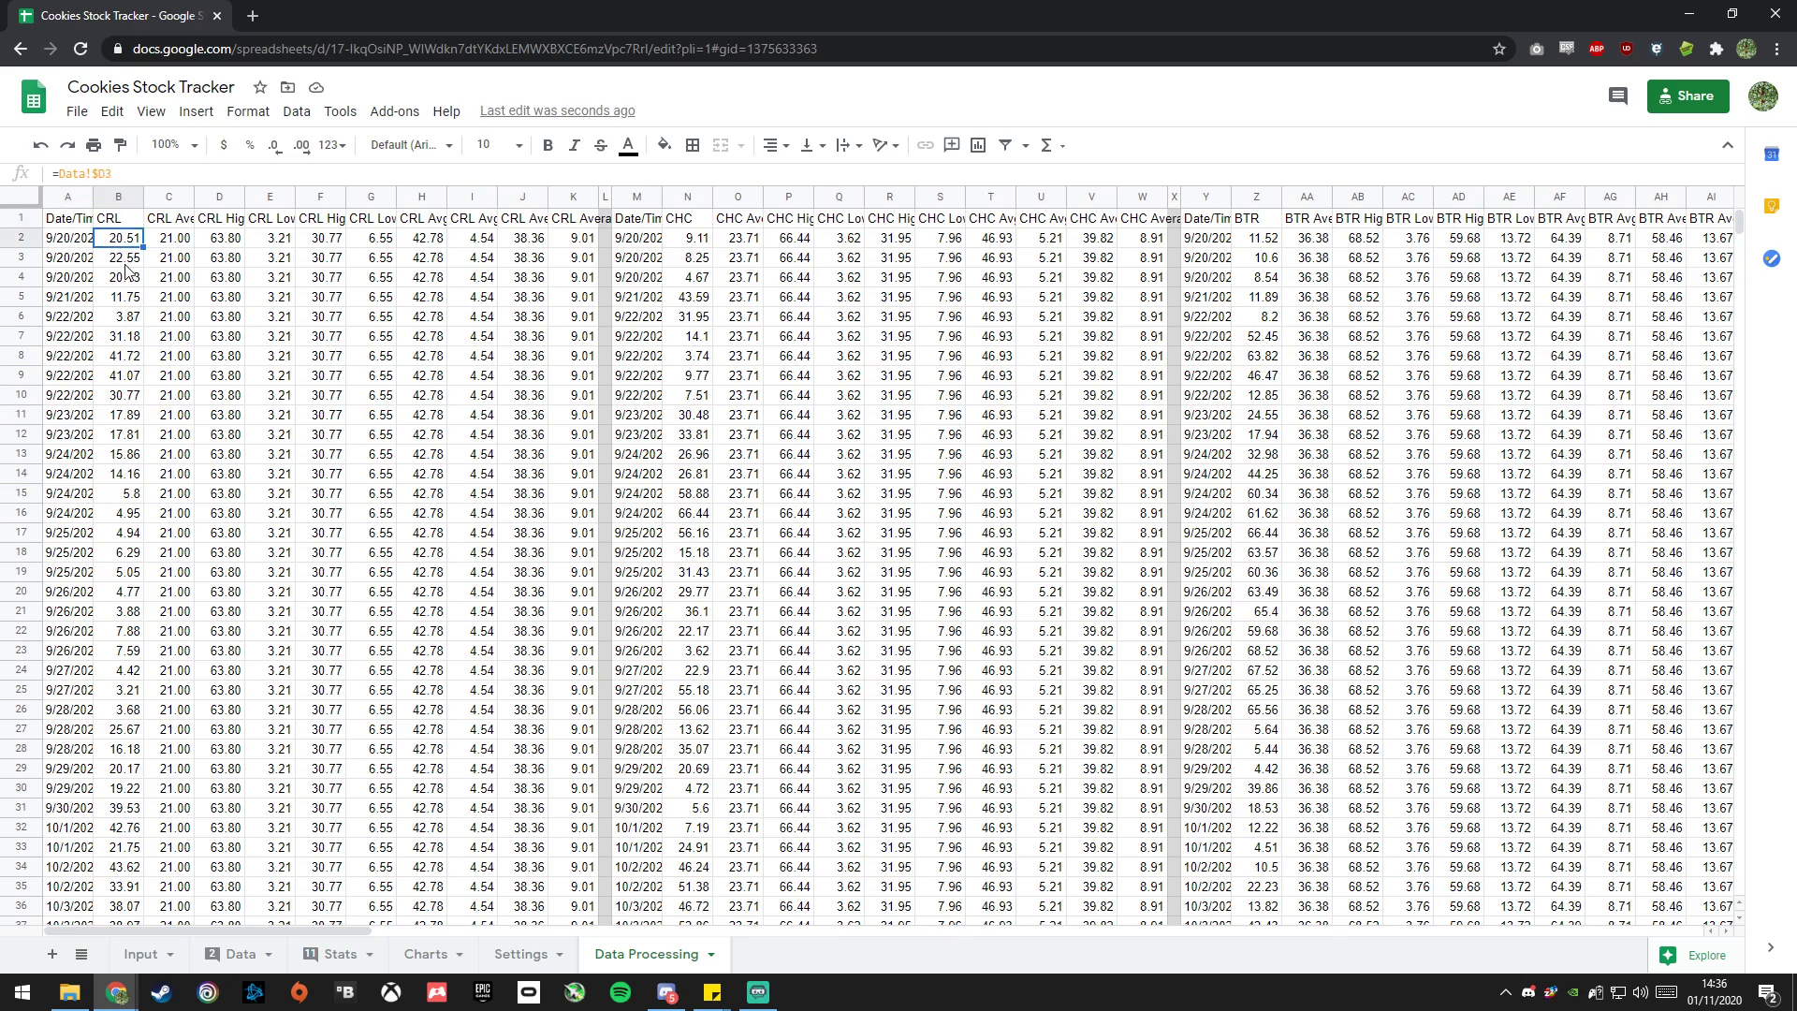
{"action": "left_click", "coordinate": [159, 244]}
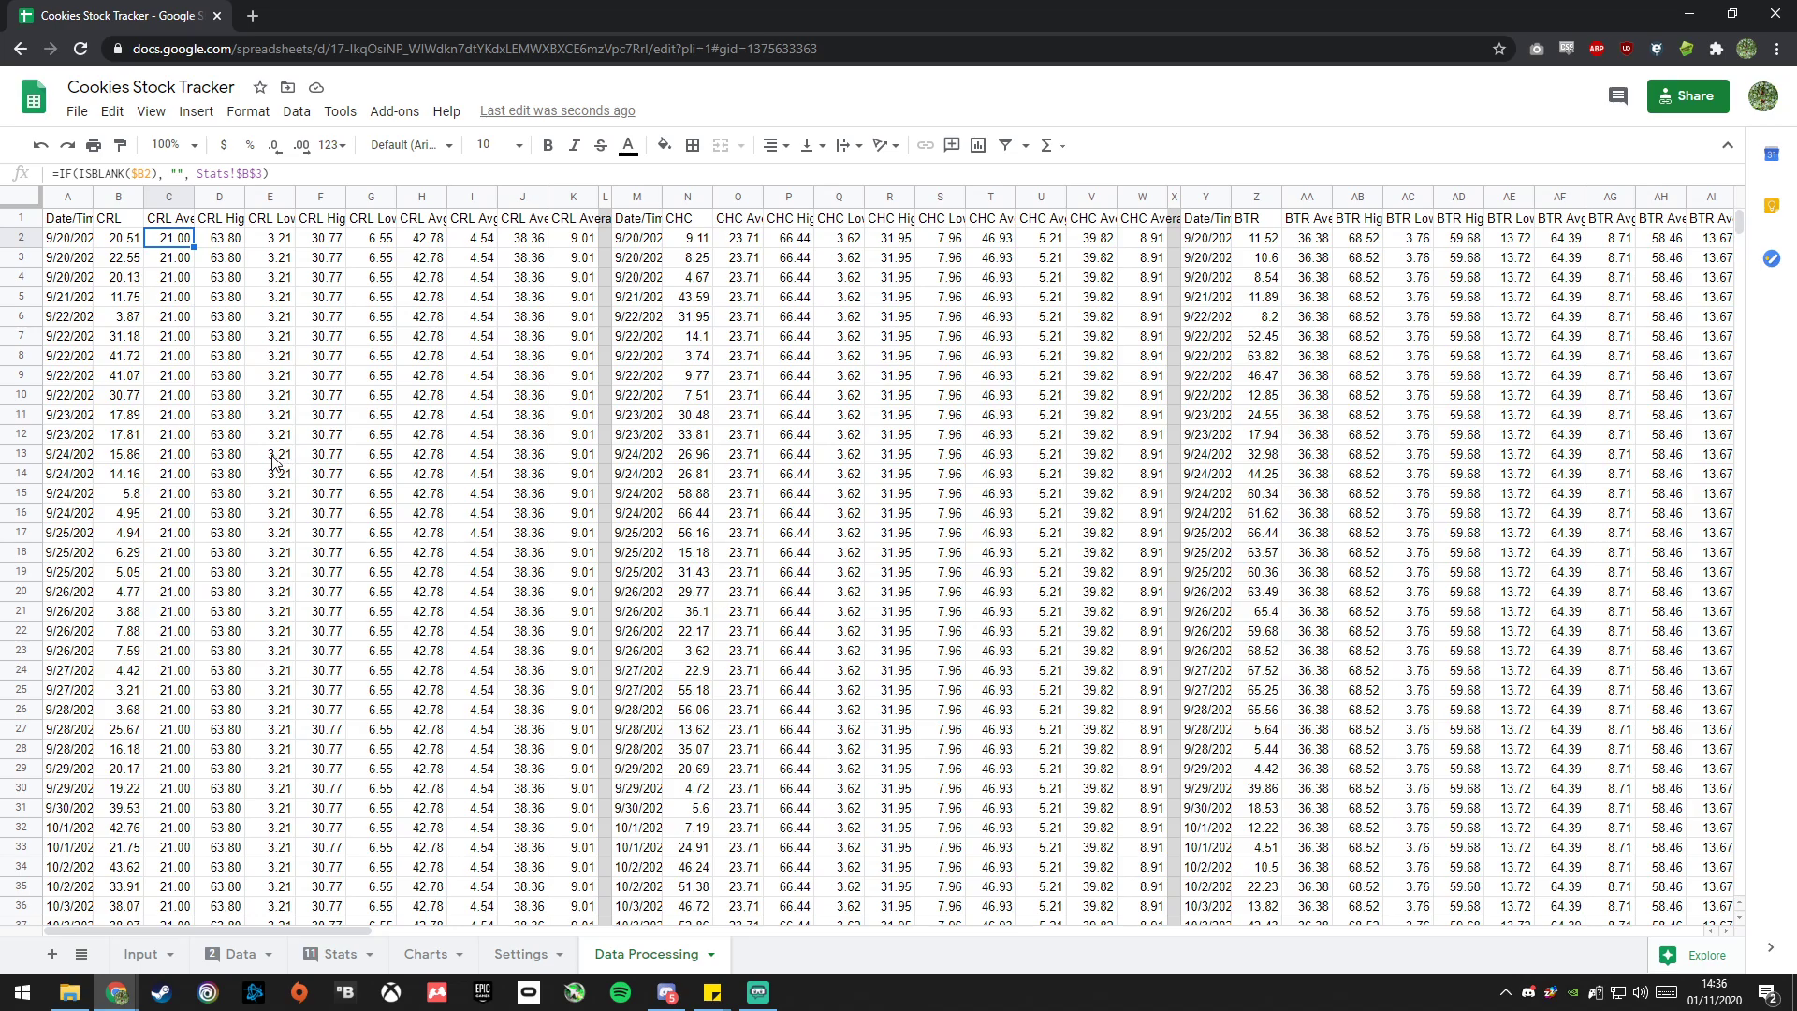
{"action": "scroll", "coordinate": [135, 468], "scroll_direction": "down", "scroll_amount": 15}
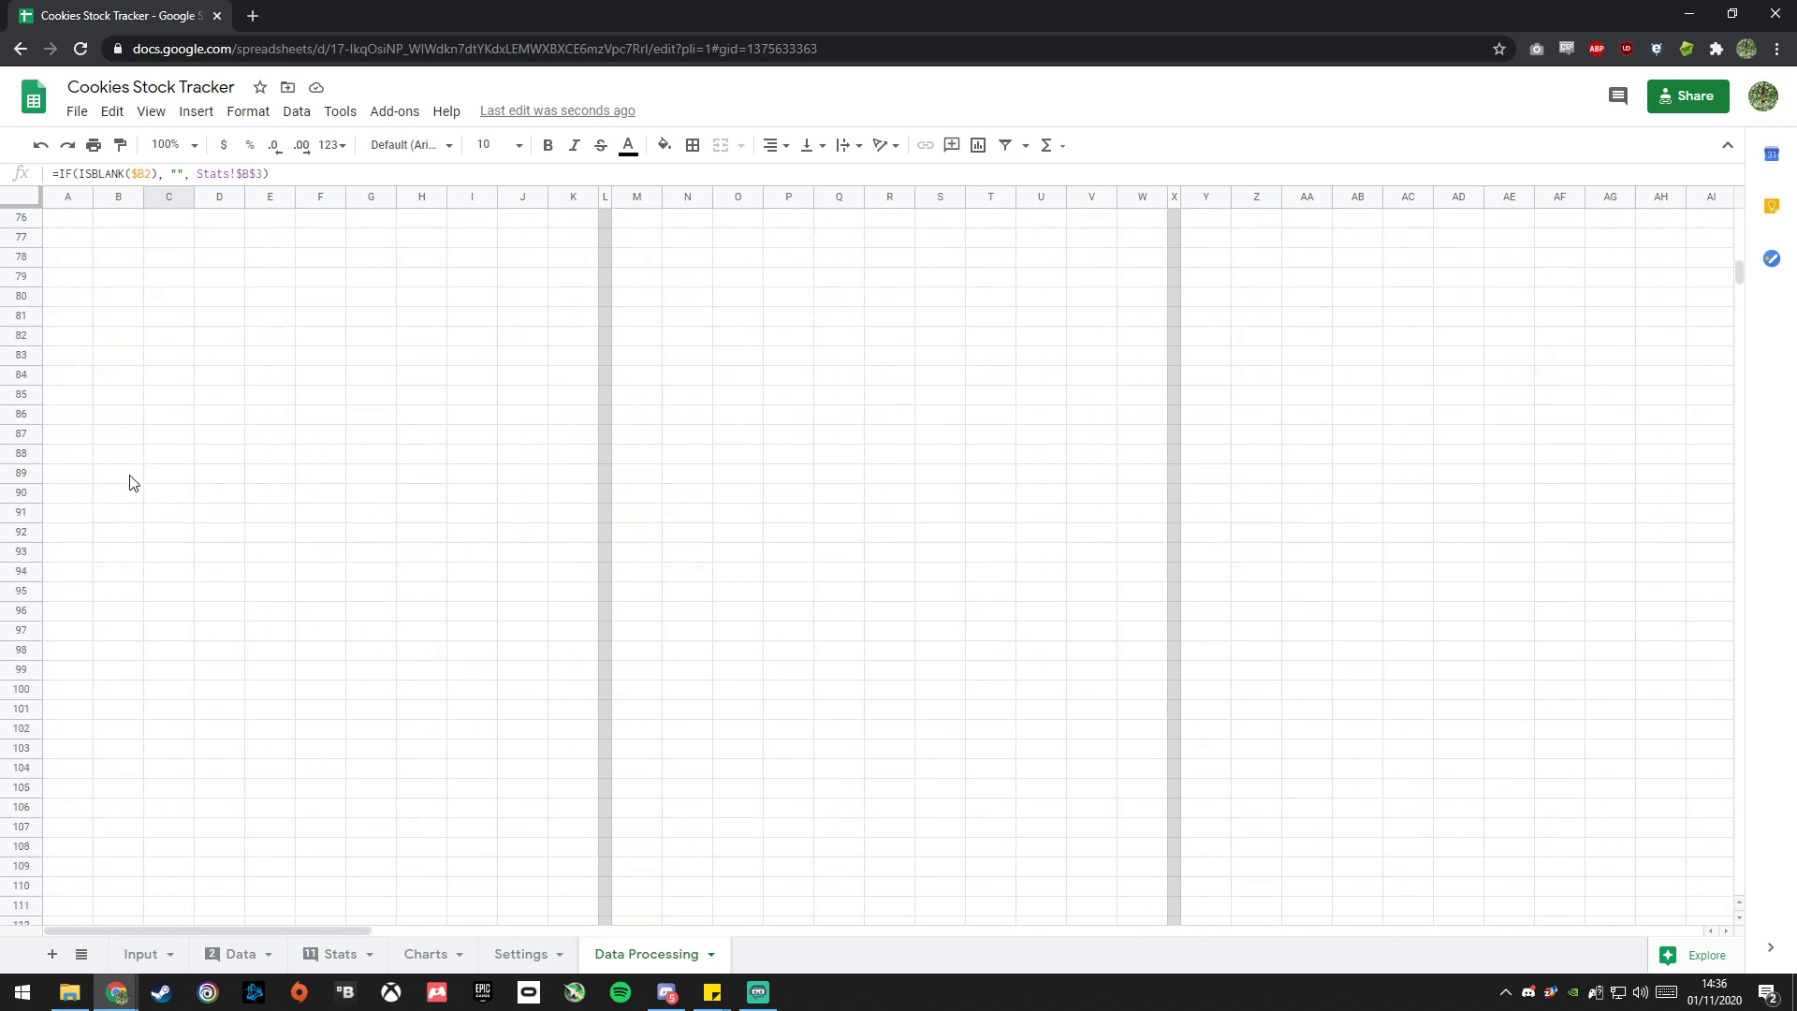
{"action": "scroll", "coordinate": [109, 609], "scroll_direction": "up", "scroll_amount": 6}
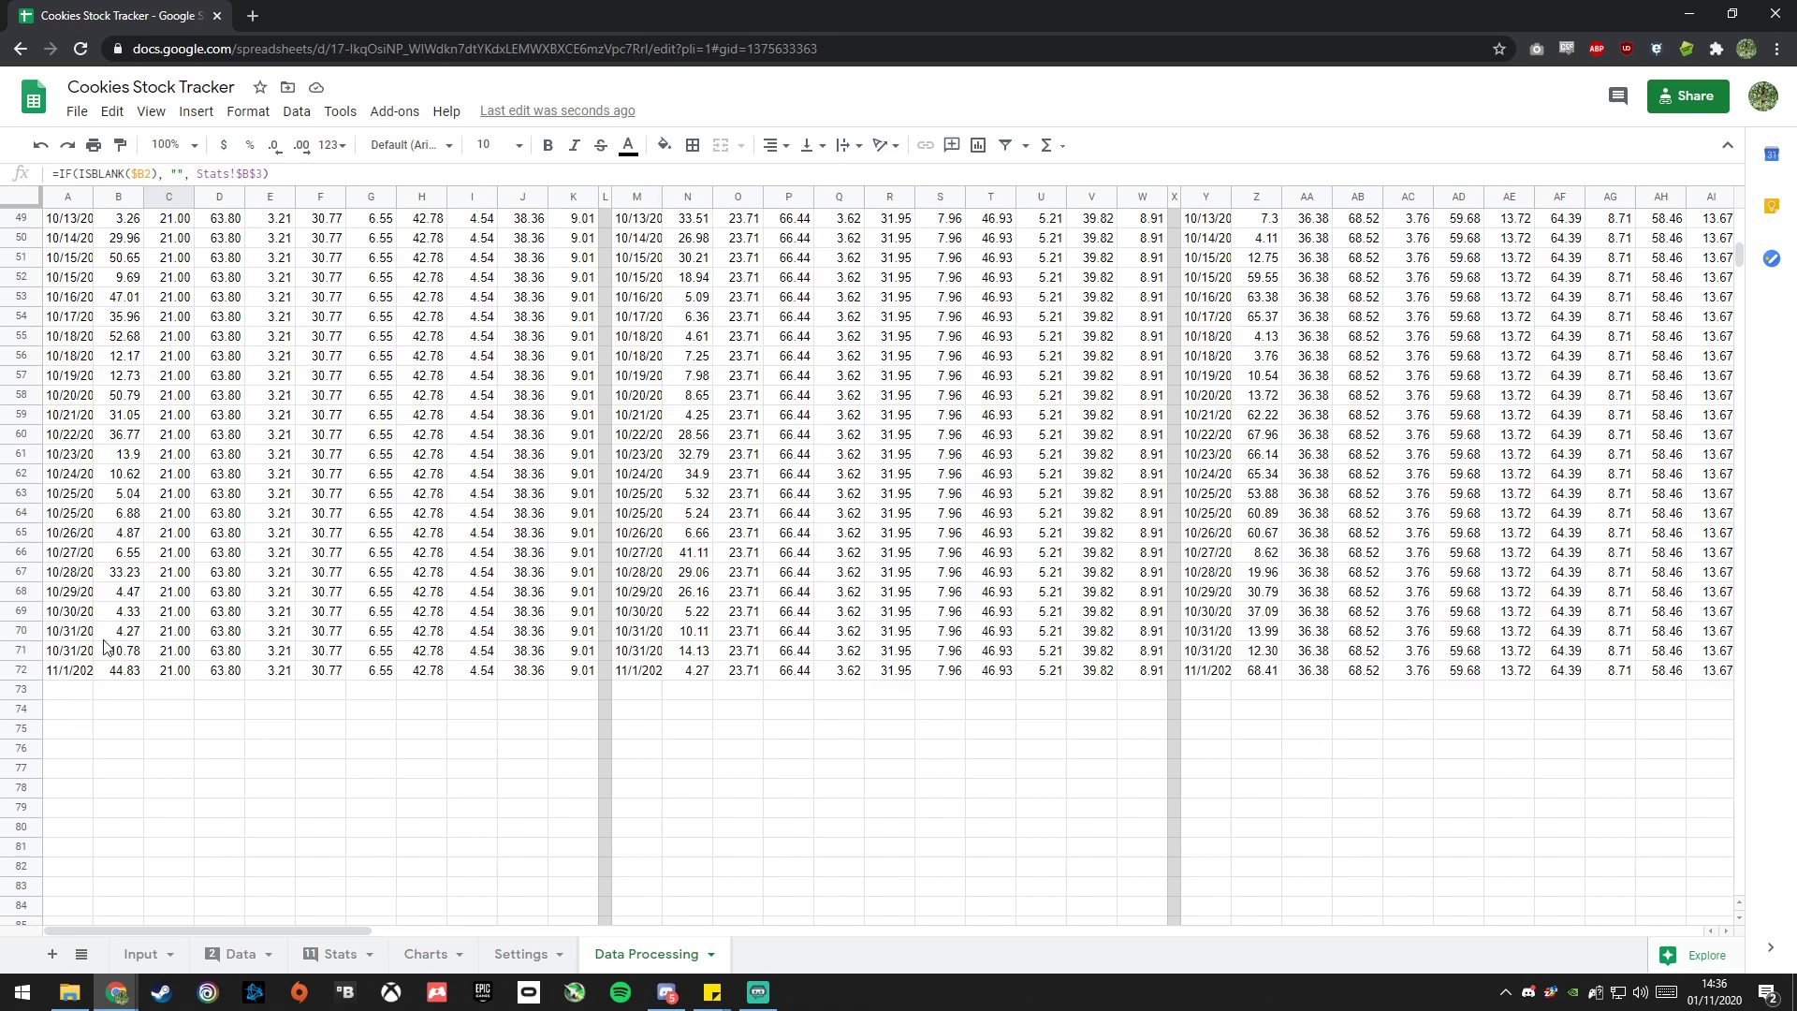
{"action": "scroll", "coordinate": [175, 632], "scroll_direction": "up", "scroll_amount": 16}
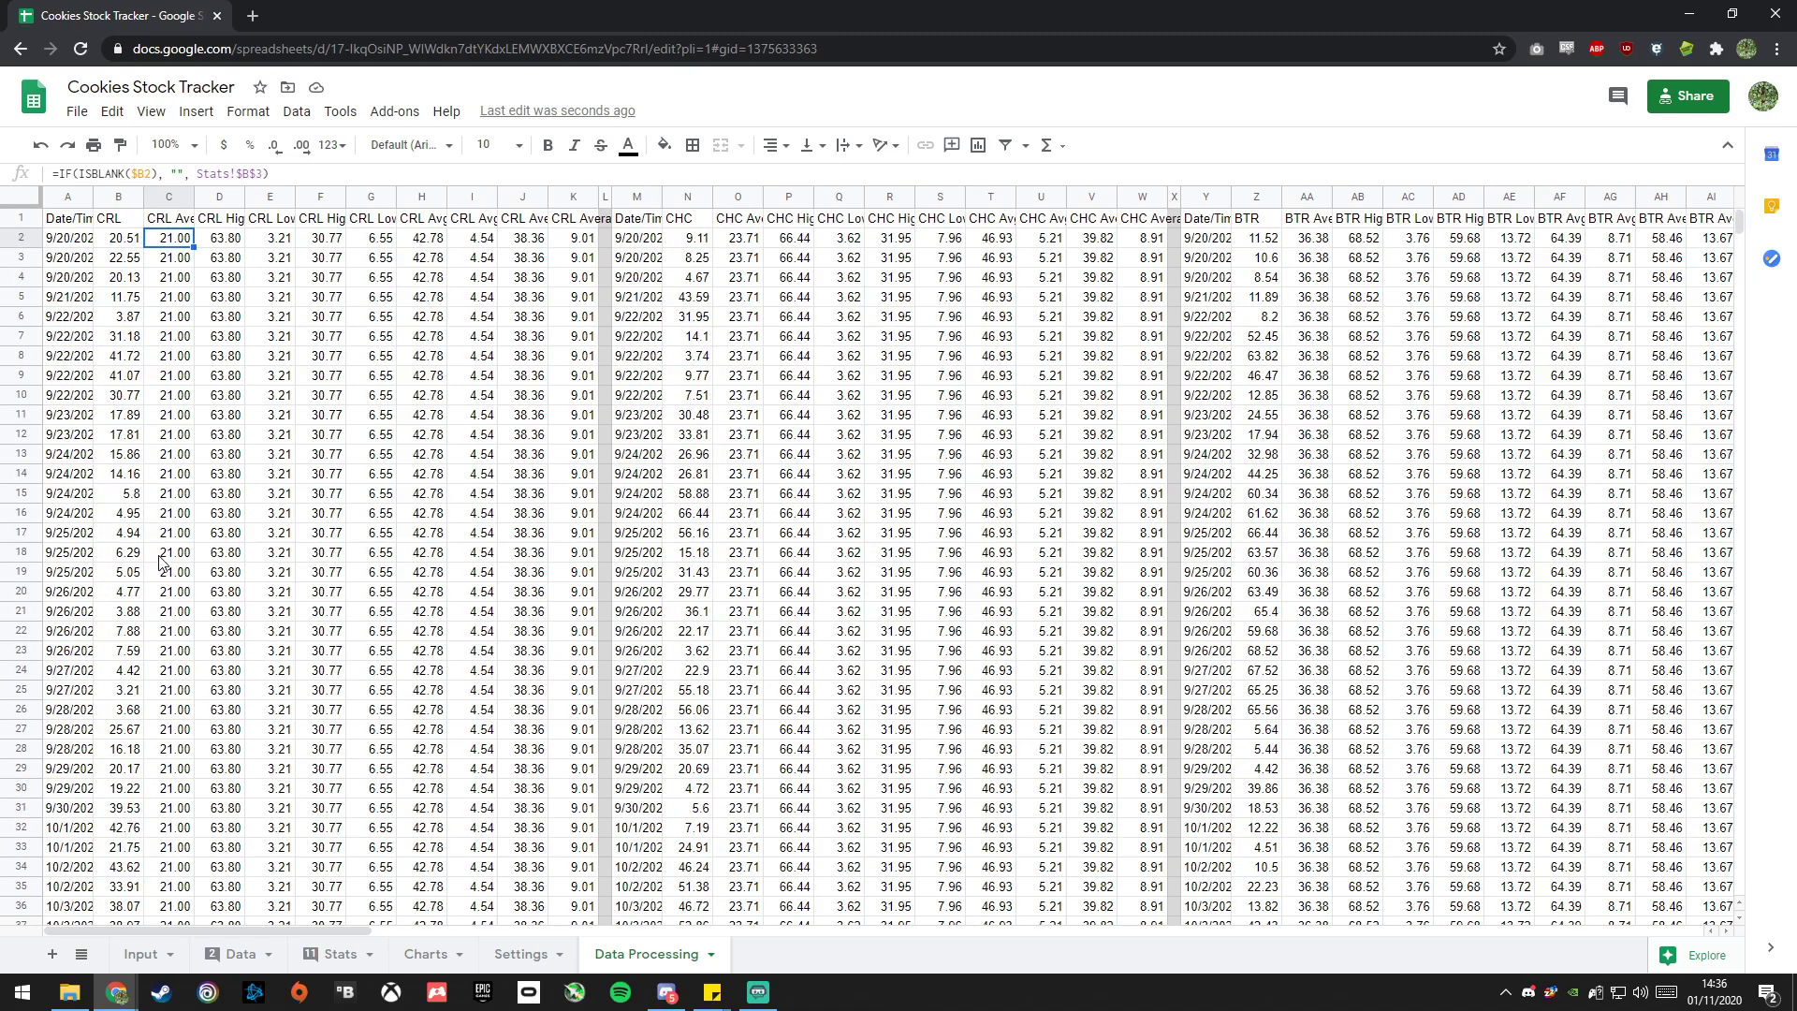
Inspect the remaining CRL statistic formulas in row 2, from the highest value through the average low.
{"action": "left_click", "coordinate": [219, 245]}
{"action": "left_click", "coordinate": [271, 247]}
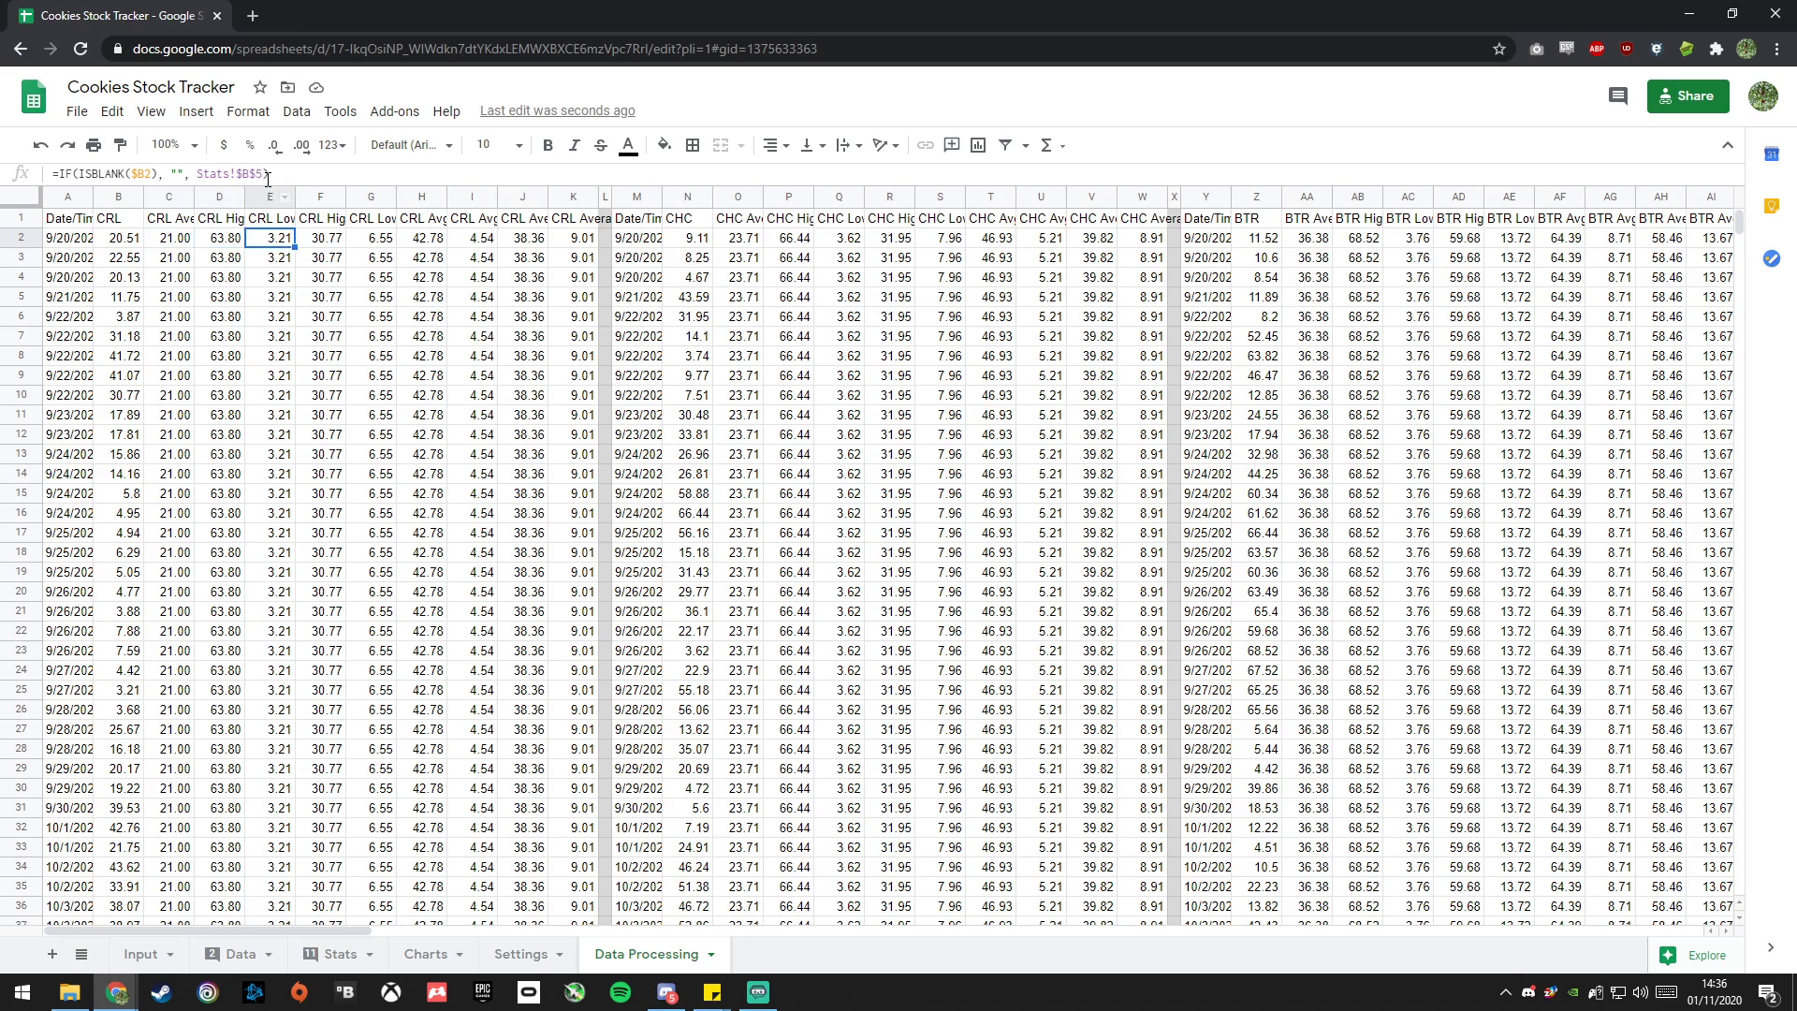
{"action": "left_click", "coordinate": [332, 245]}
{"action": "left_click", "coordinate": [365, 249]}
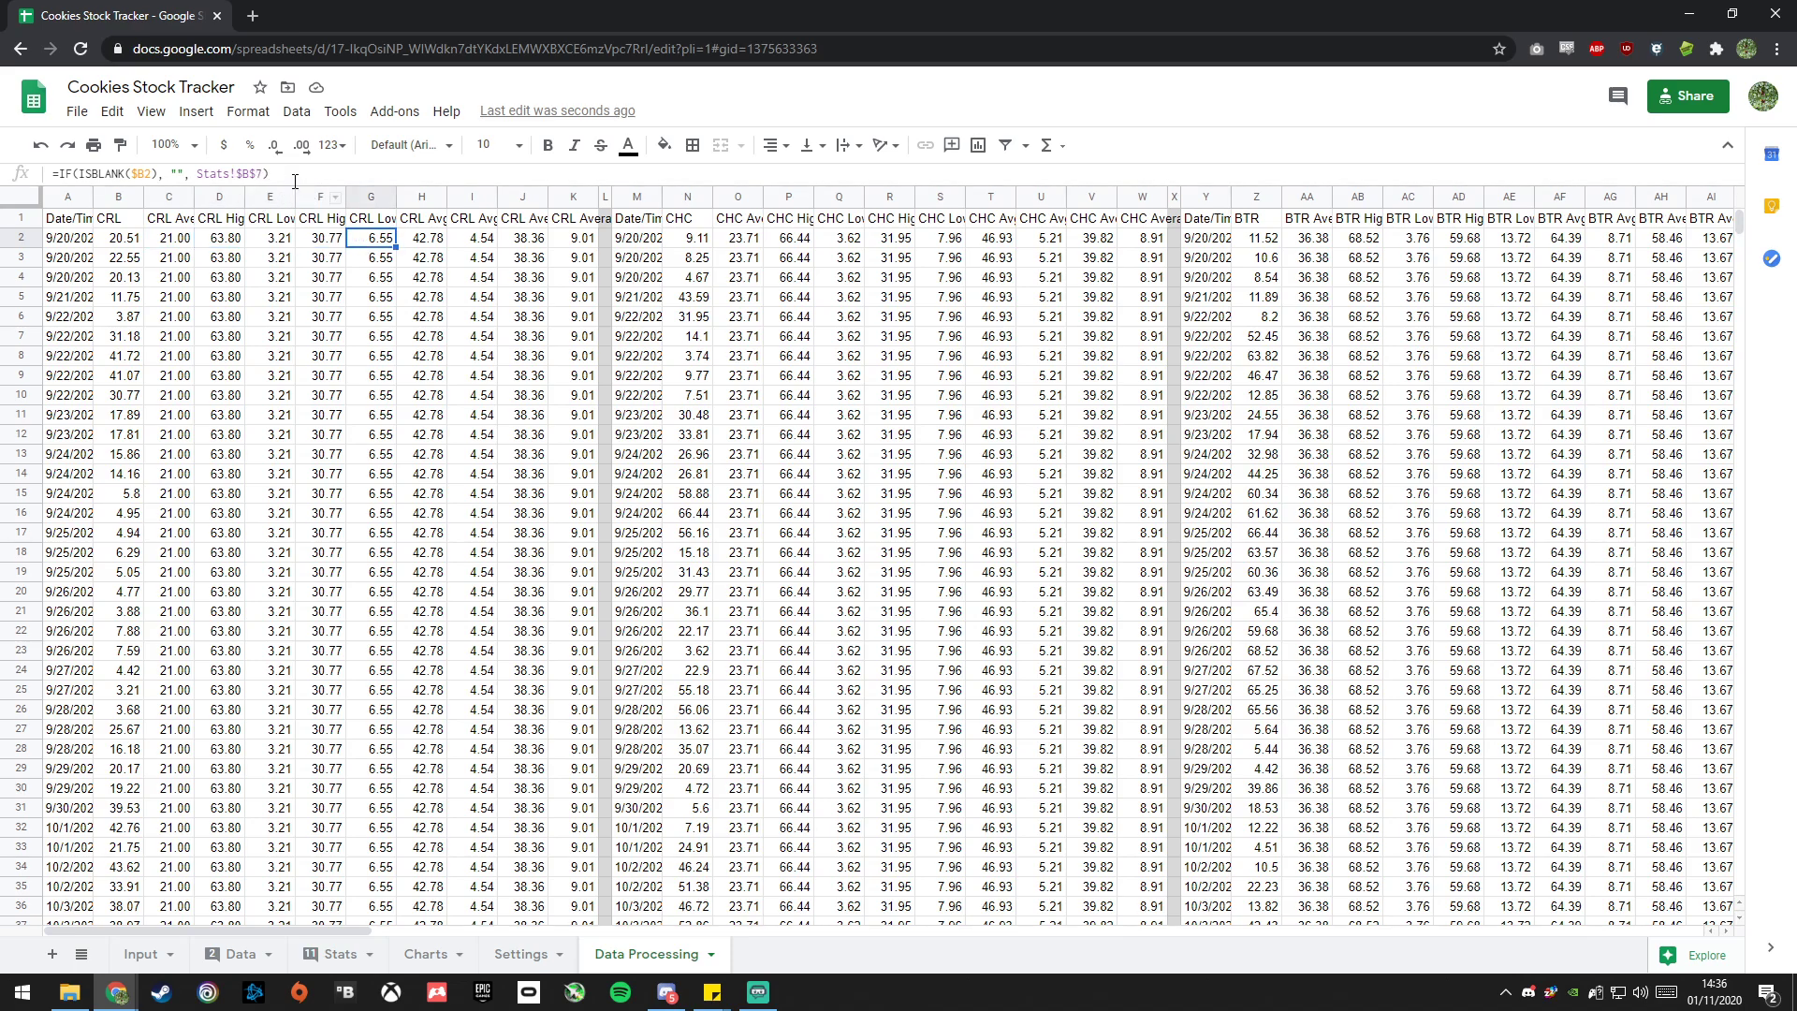
{"action": "left_click", "coordinate": [410, 240]}
{"action": "left_click", "coordinate": [466, 236]}
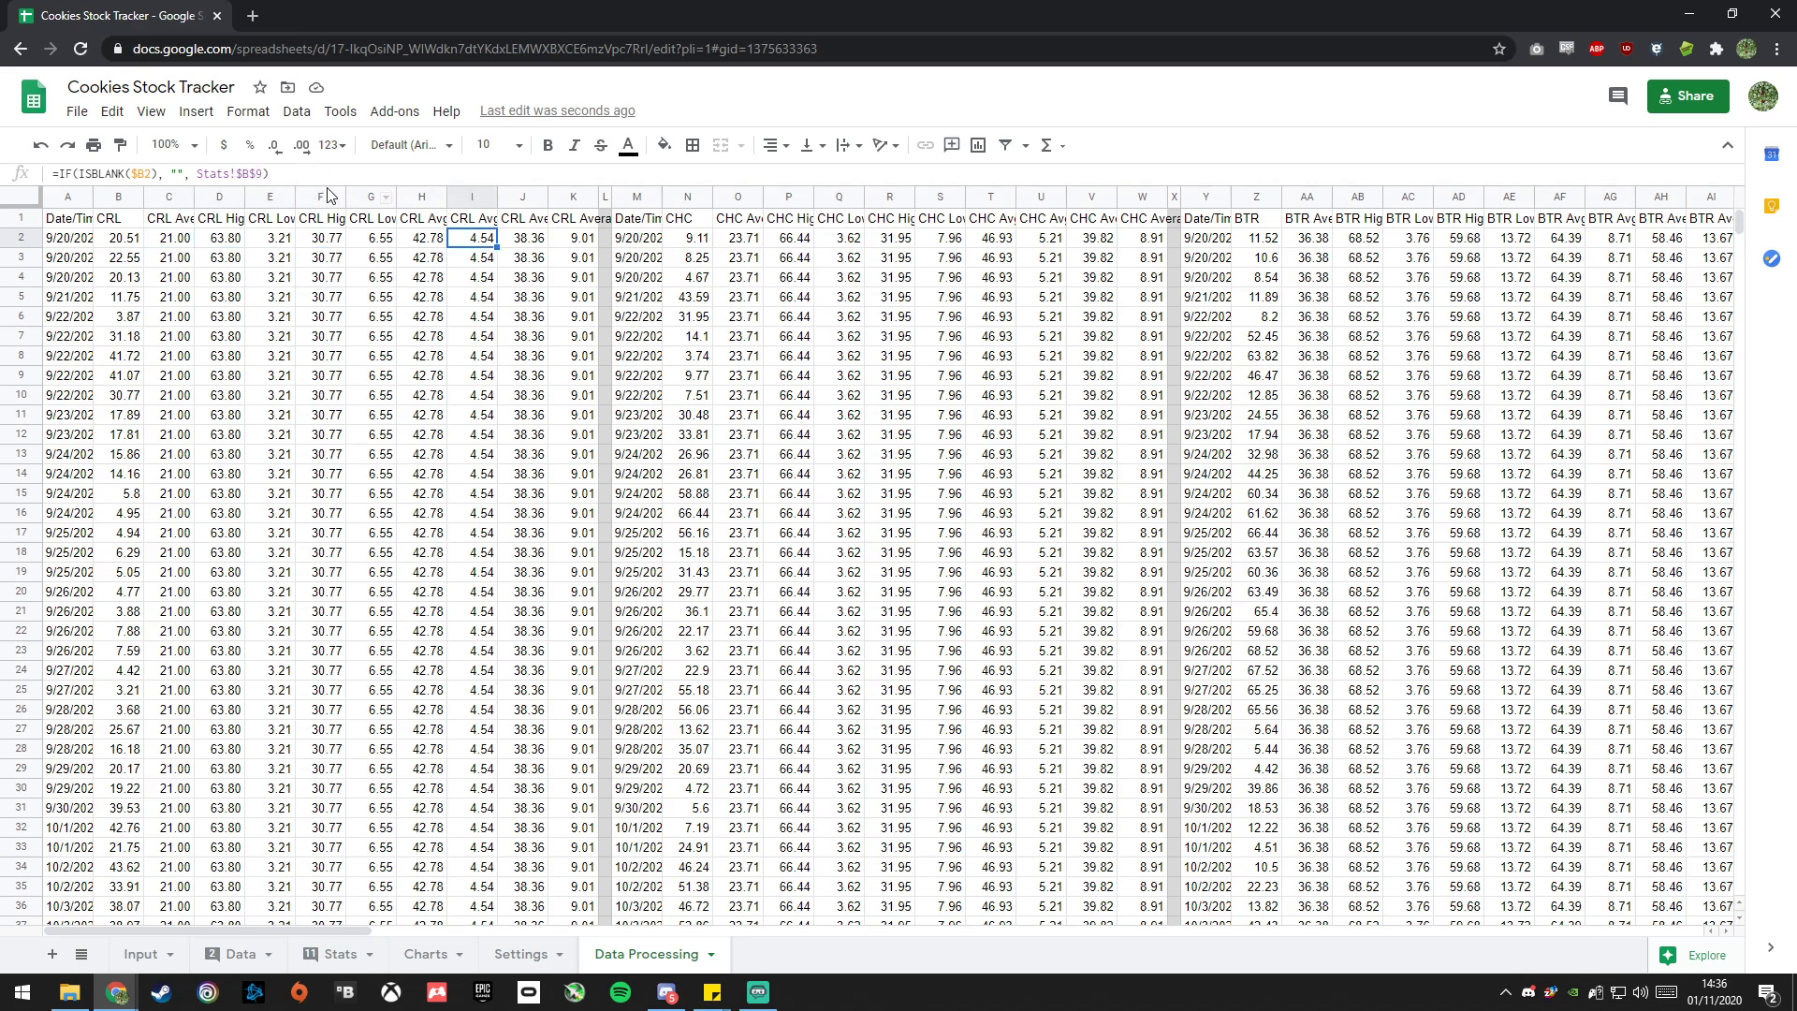
{"action": "left_click", "coordinate": [522, 245]}
{"action": "left_click", "coordinate": [560, 245]}
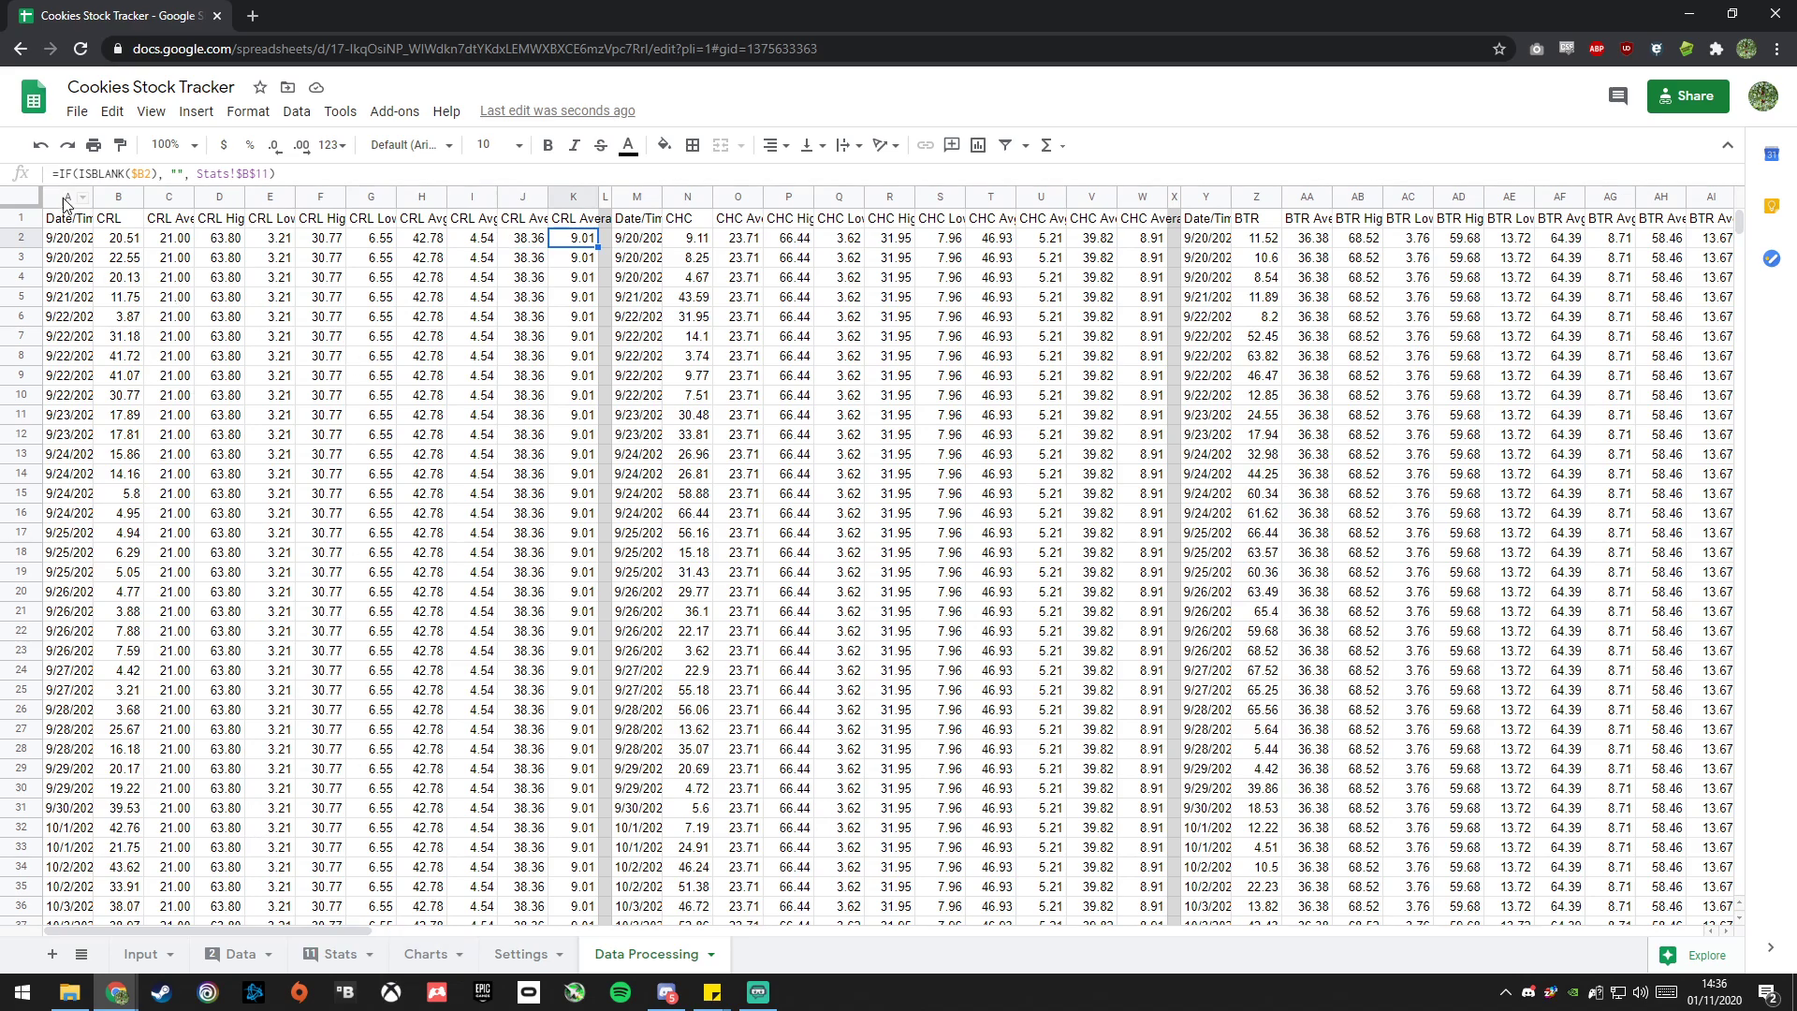
Compare the CRL date and price references in row 2, and return to the charts that use them.
{"action": "left_click", "coordinate": [64, 237]}
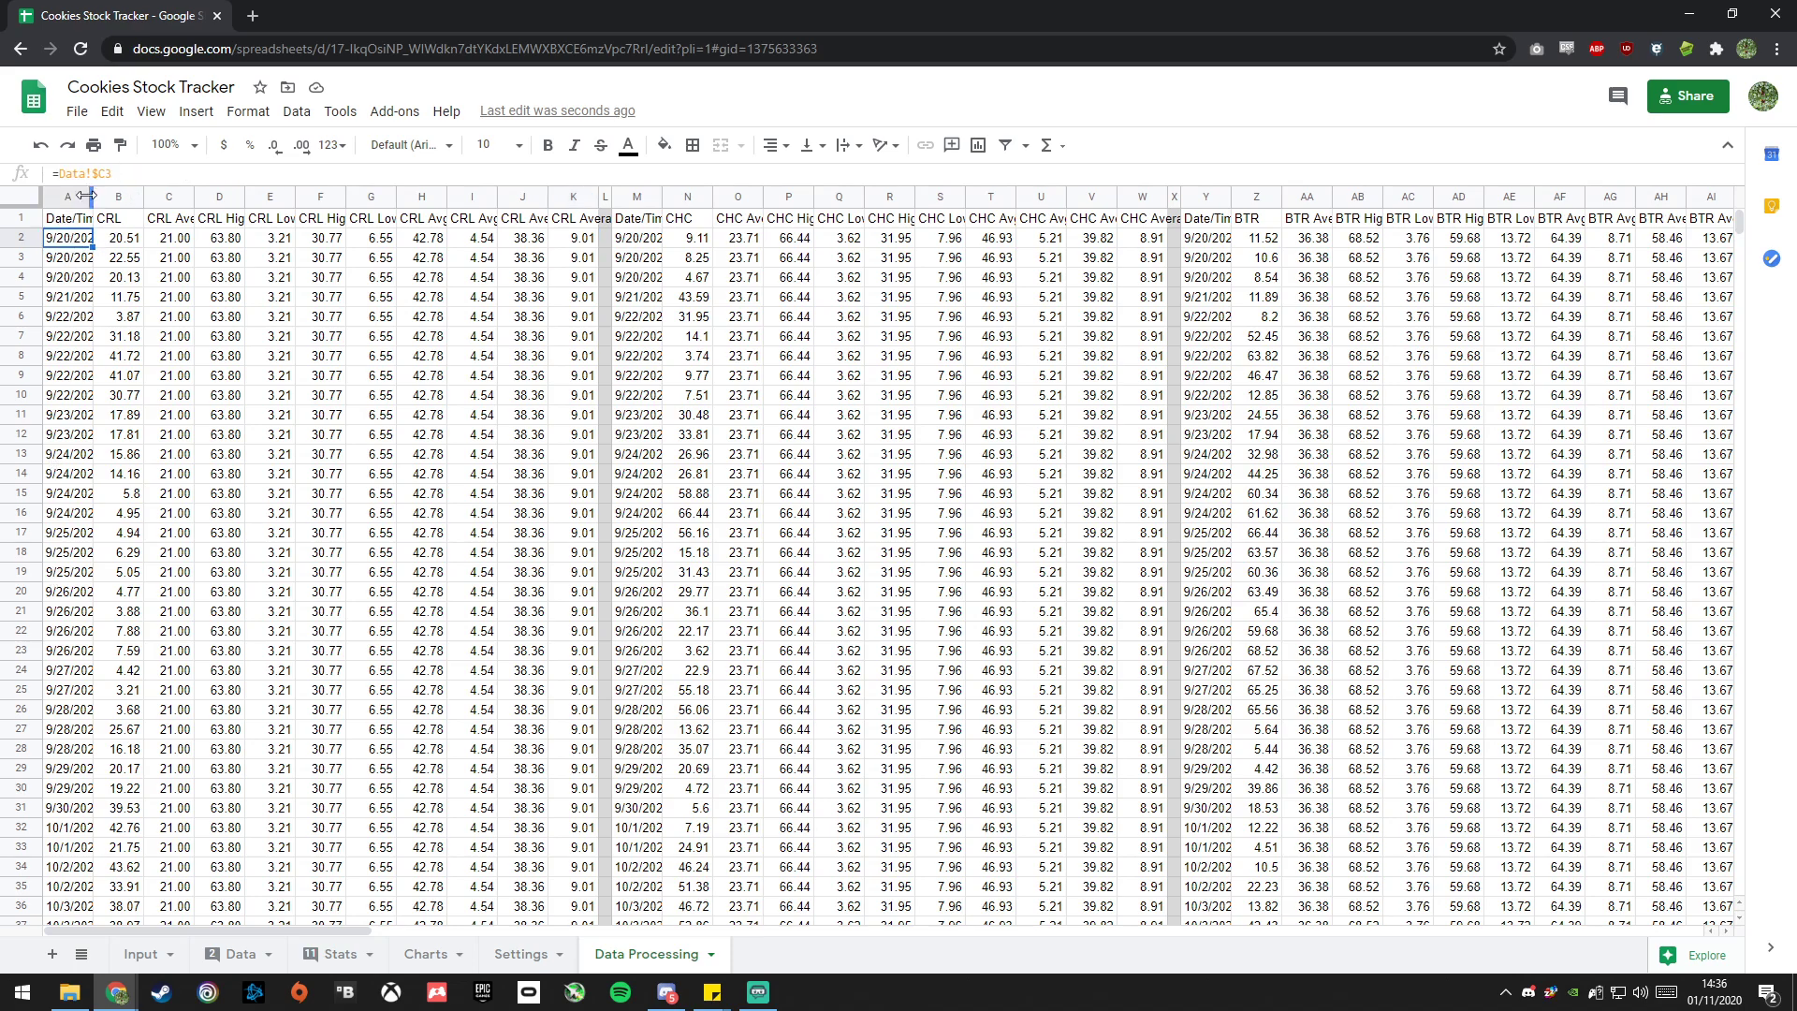
{"action": "left_click", "coordinate": [129, 234]}
{"action": "left_click", "coordinate": [72, 242]}
{"action": "left_click", "coordinate": [423, 956]}
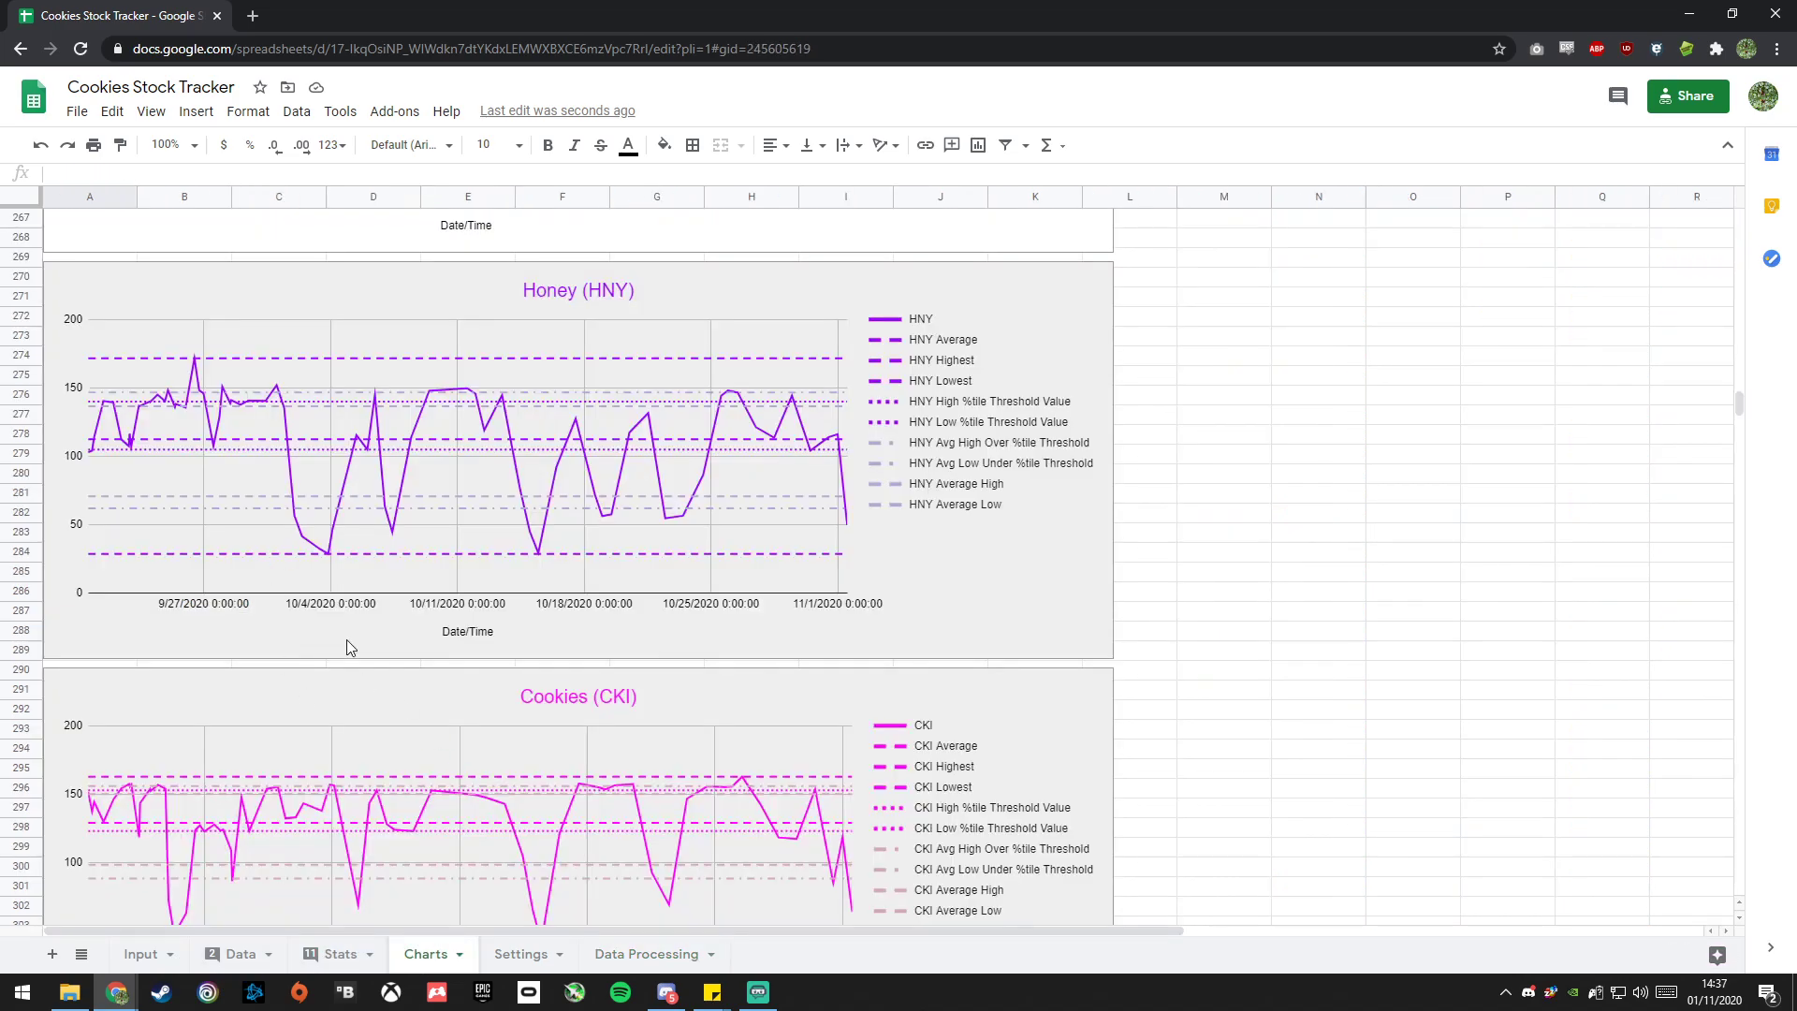
Review the stock charts back up to the Cereal (CRL) chart, and check how far the Data Processing rows extend.
{"action": "scroll", "coordinate": [505, 680], "scroll_direction": "up", "scroll_amount": 20}
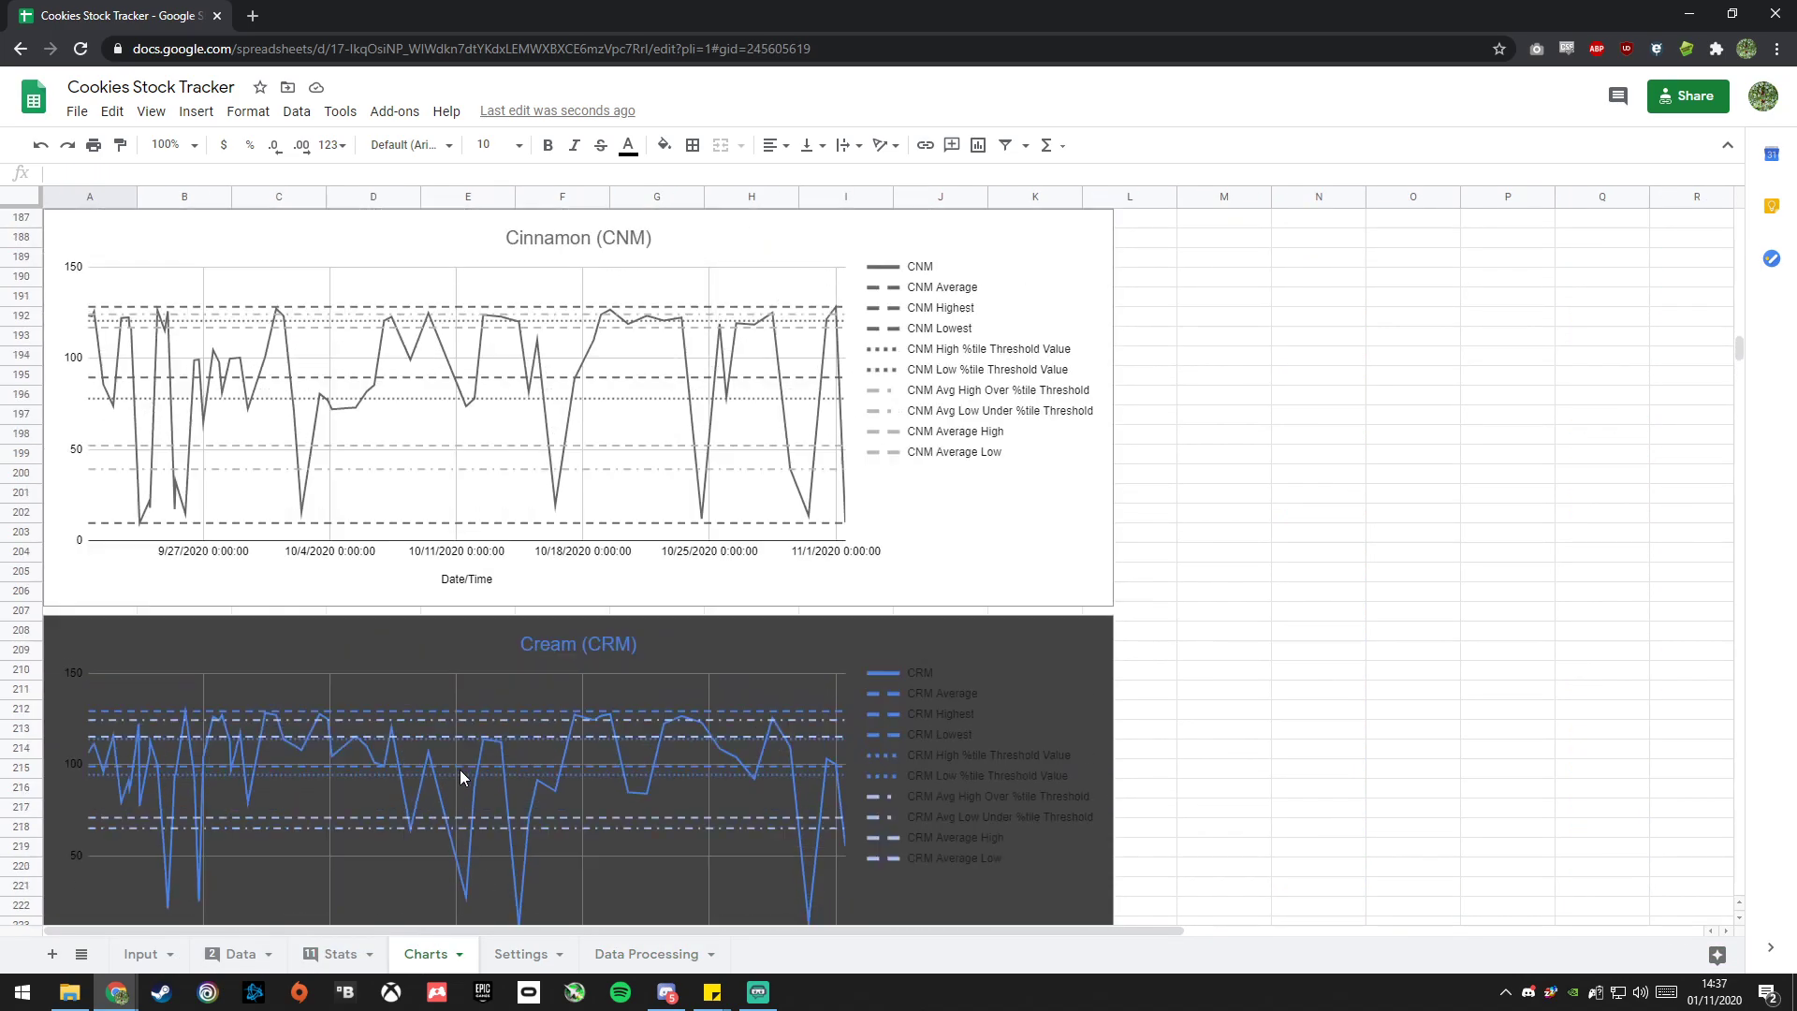
{"action": "scroll", "coordinate": [460, 777], "scroll_direction": "up", "scroll_amount": 20}
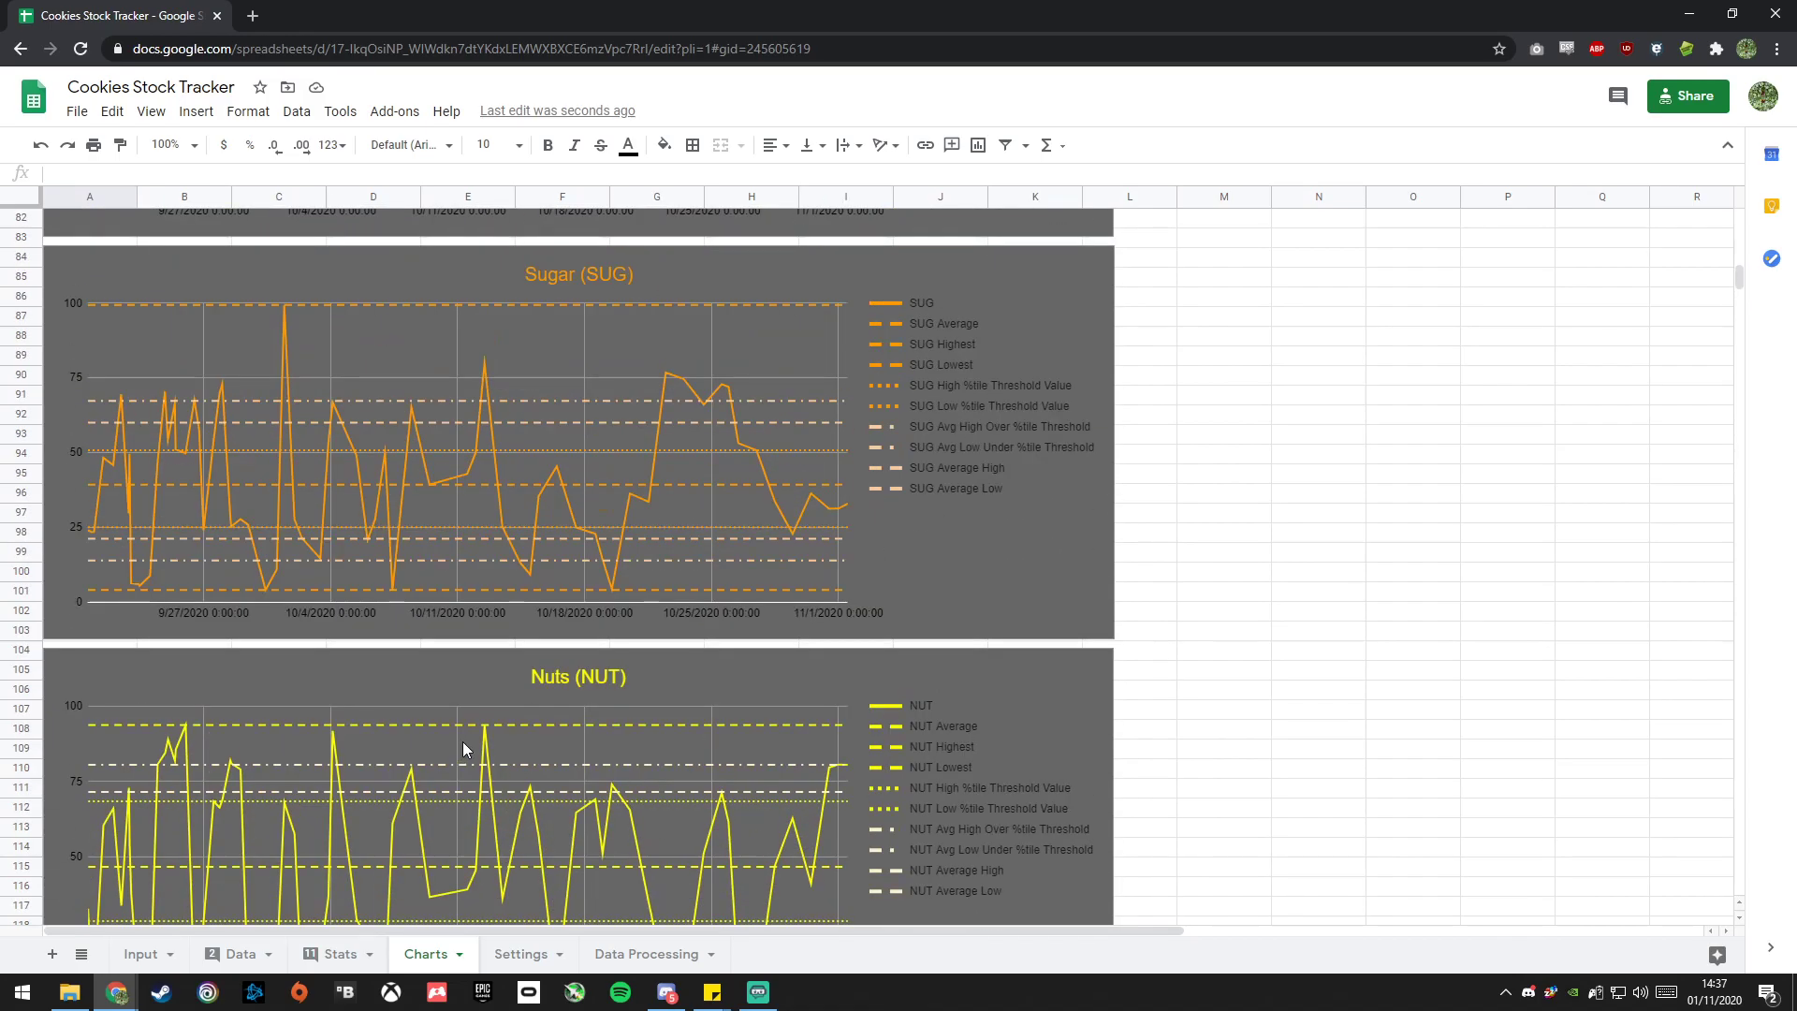
{"action": "scroll", "coordinate": [455, 741], "scroll_direction": "up", "scroll_amount": 9}
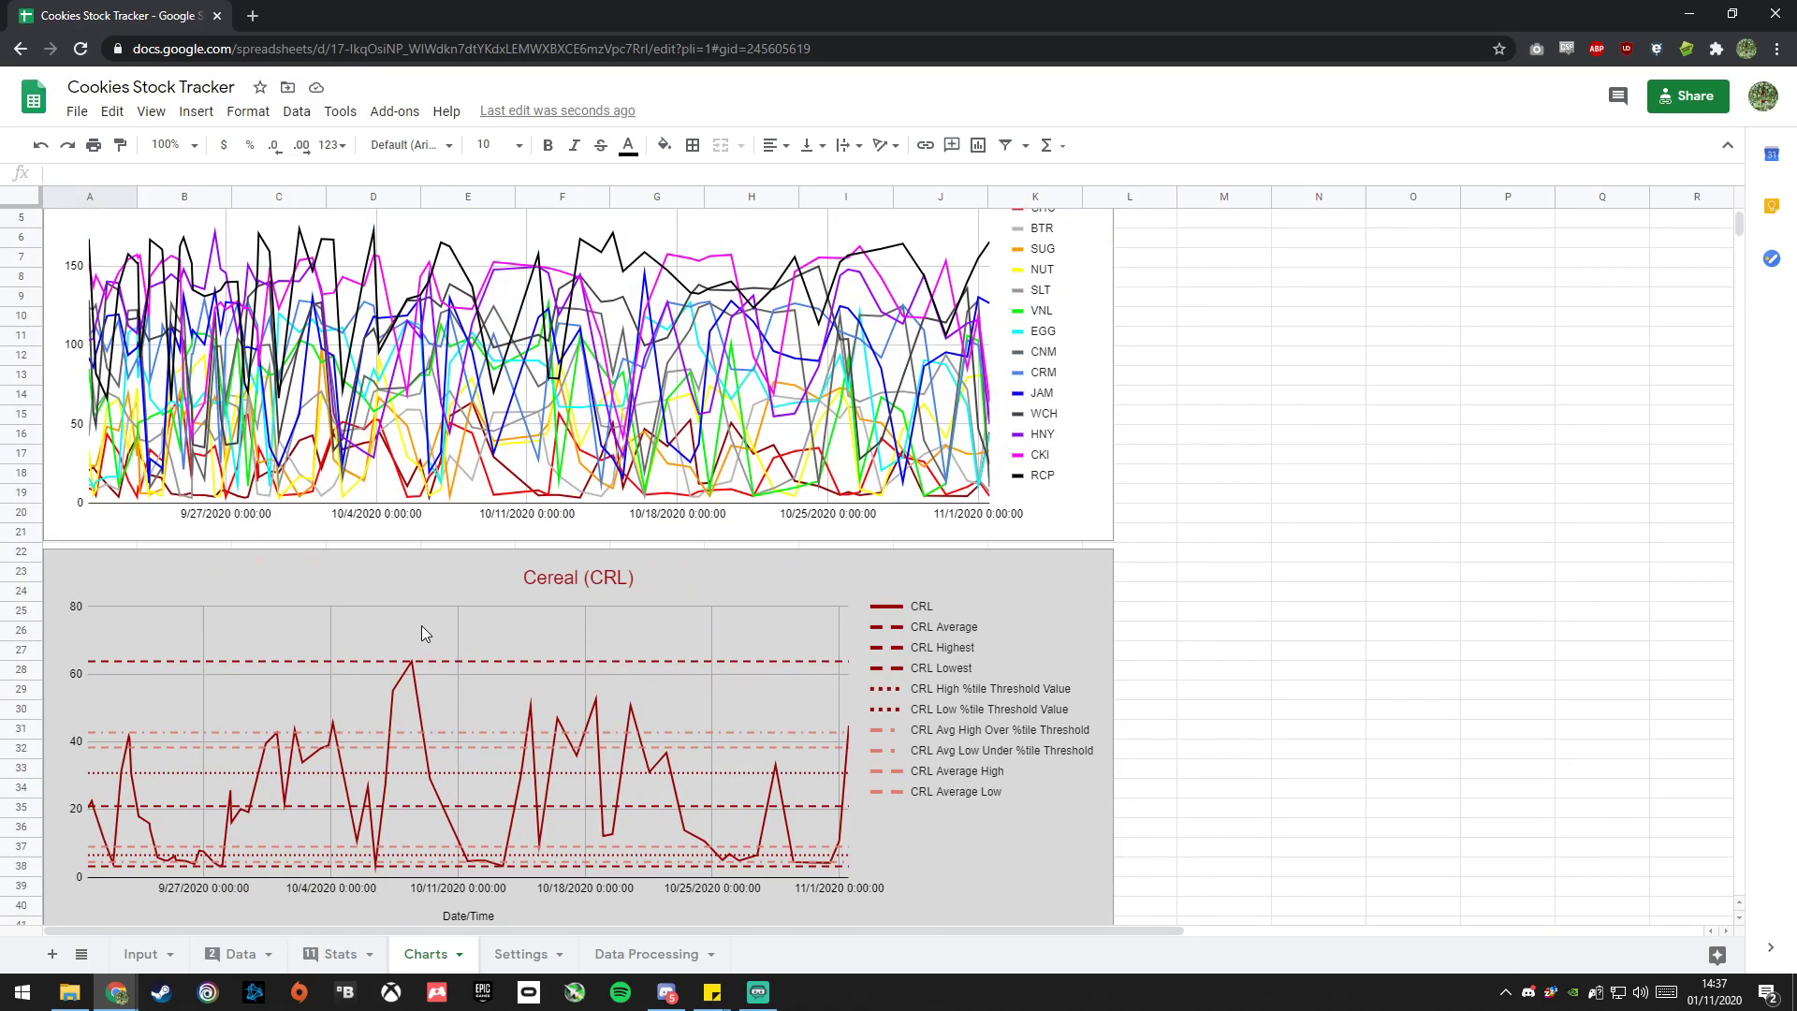
{"action": "left_click", "coordinate": [418, 567]}
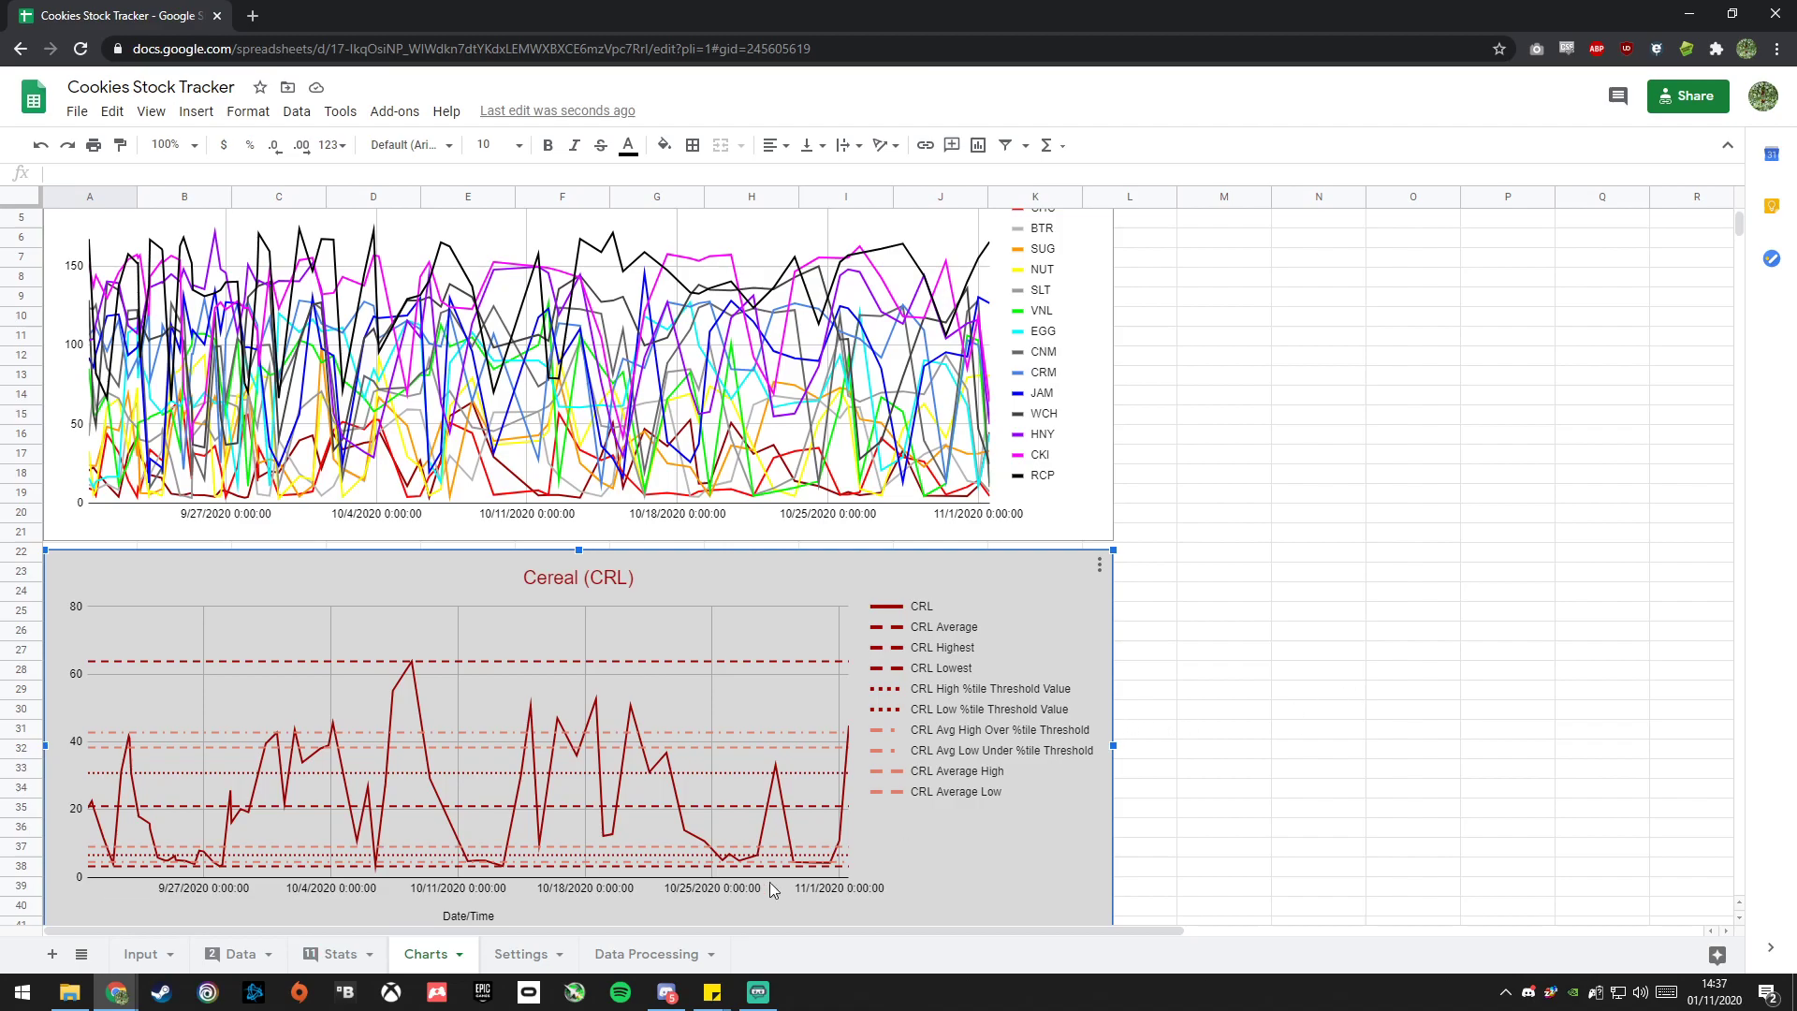
{"action": "left_click", "coordinate": [666, 954]}
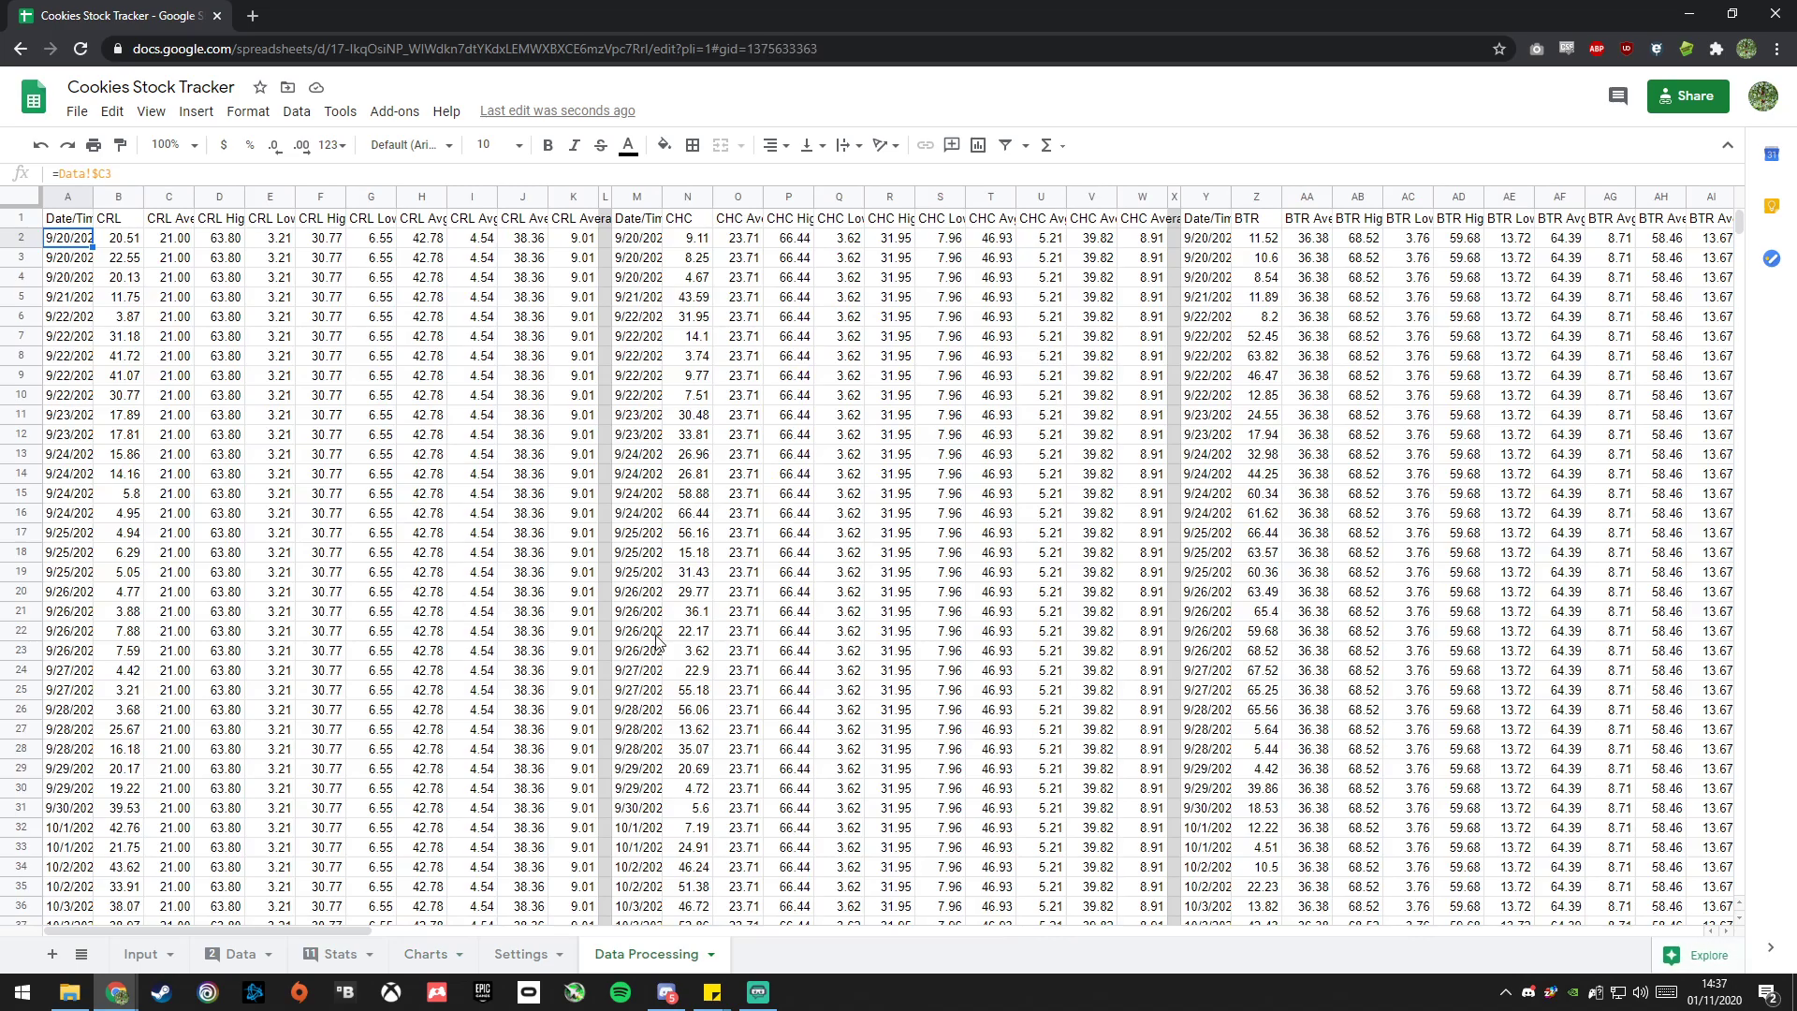
{"action": "scroll", "coordinate": [608, 805], "scroll_direction": "down", "scroll_amount": 12}
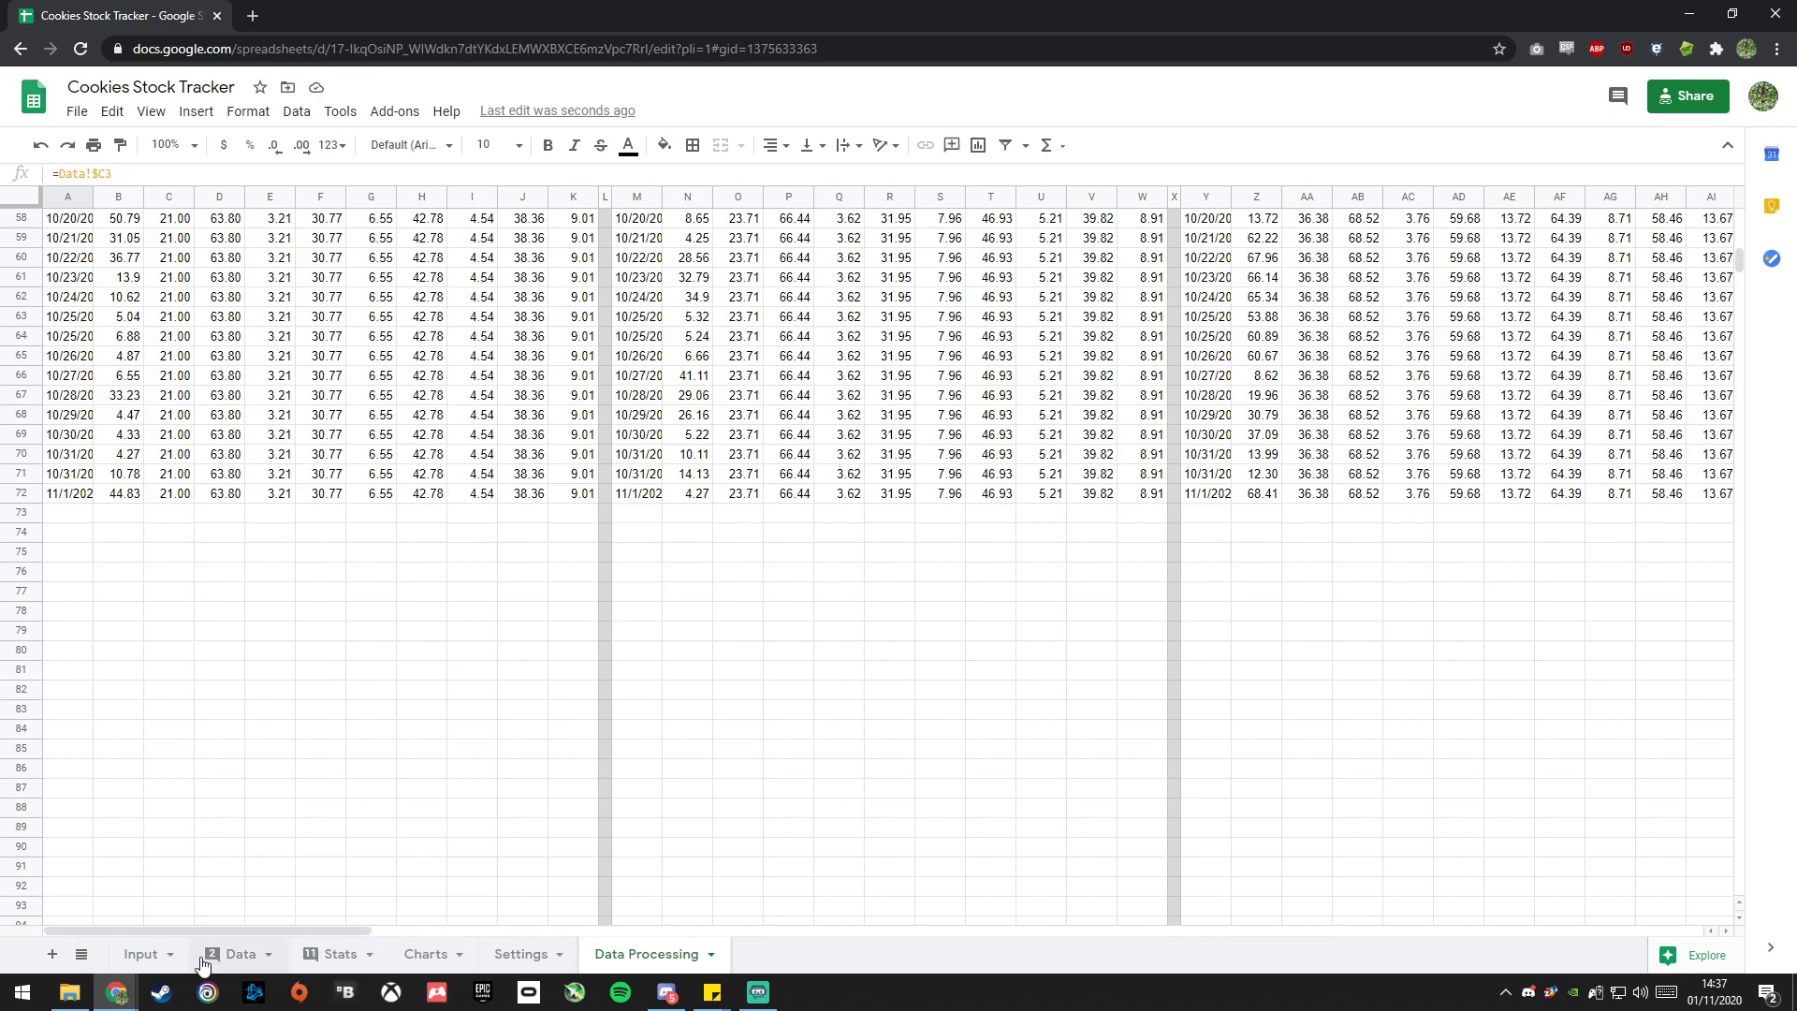
Unhide the Current Settings columns R and S on the Stats sheet, and compare the High Percentile Threshold reference with the Settings sheet.
{"action": "left_click", "coordinate": [136, 956]}
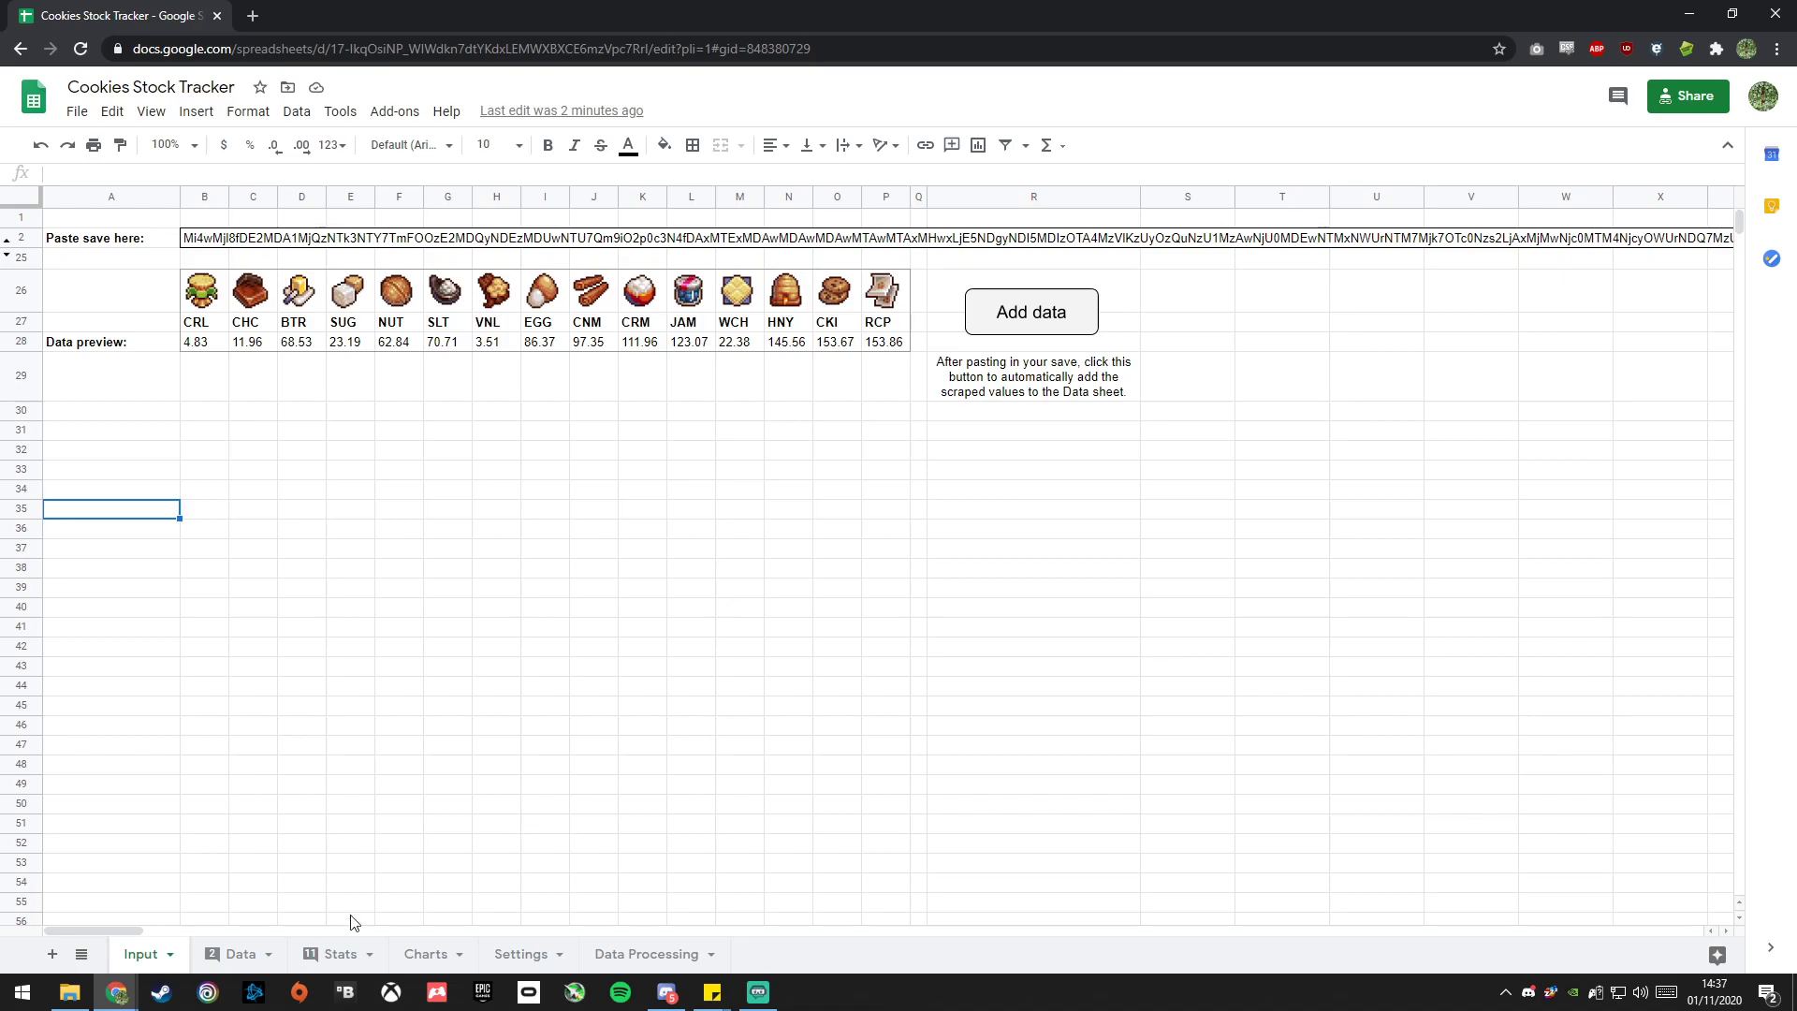
{"action": "left_click", "coordinate": [309, 963]}
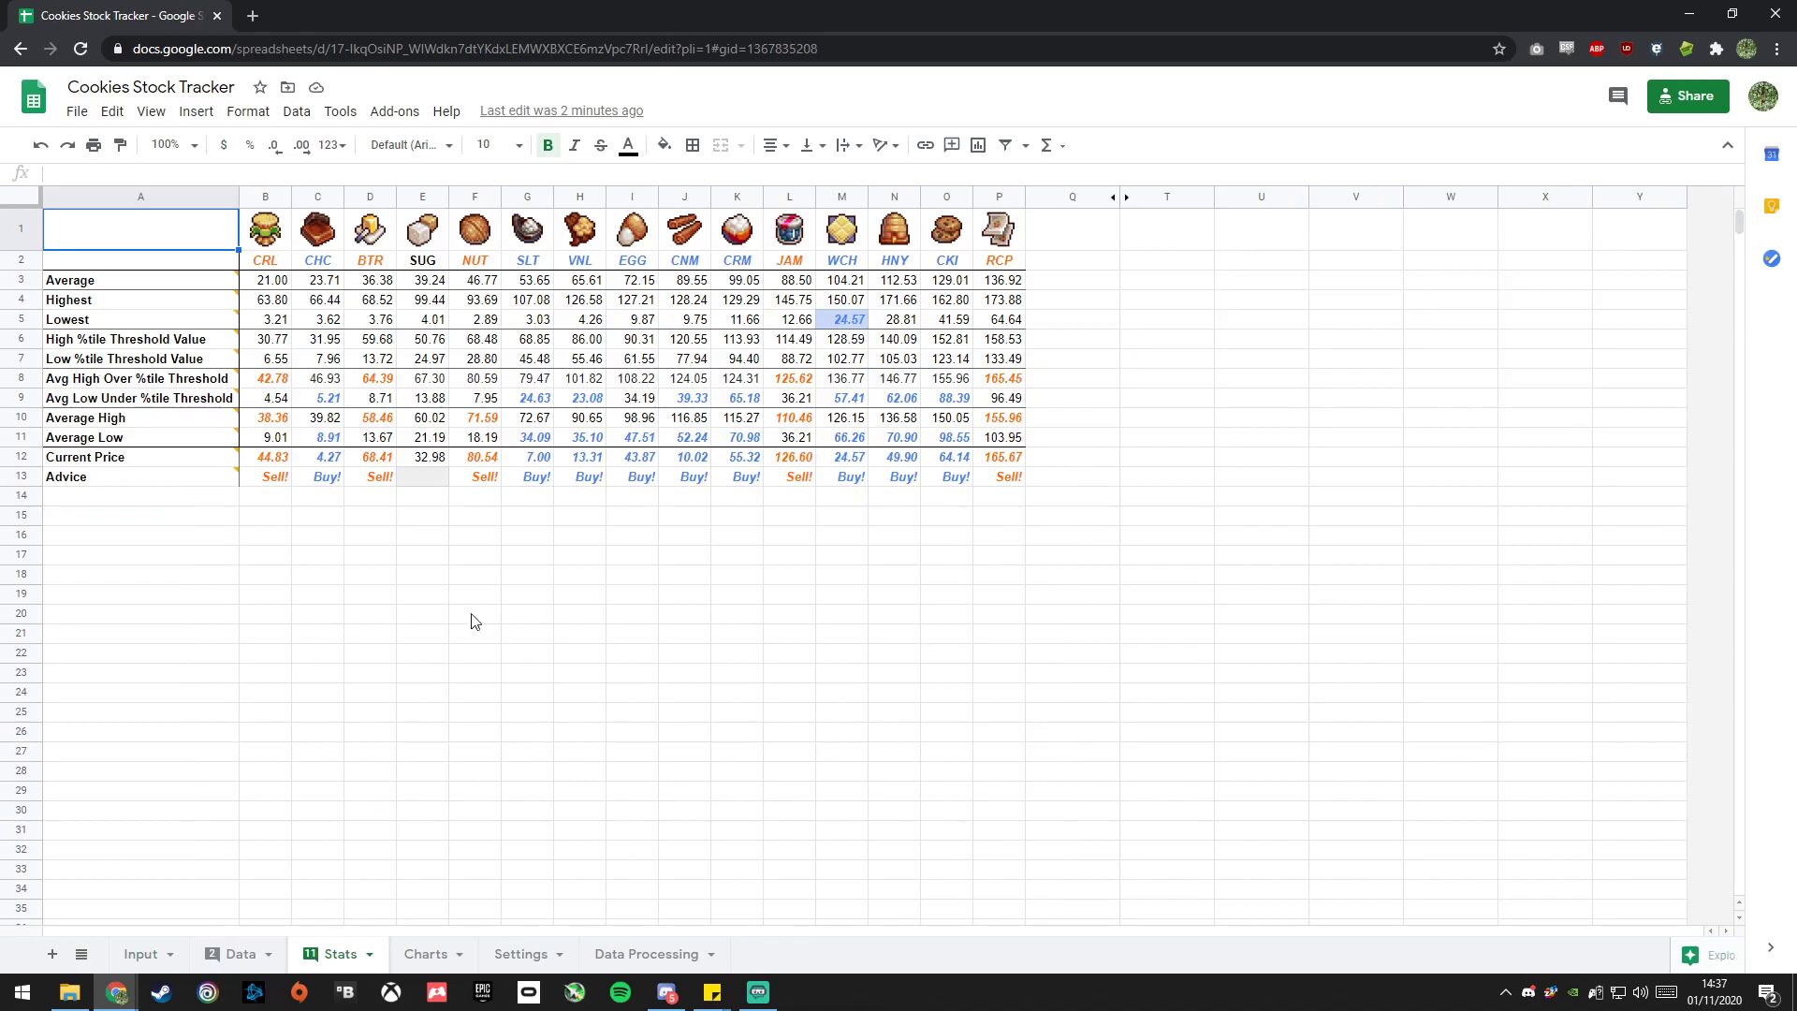
{"action": "right_click", "coordinate": [1135, 199]}
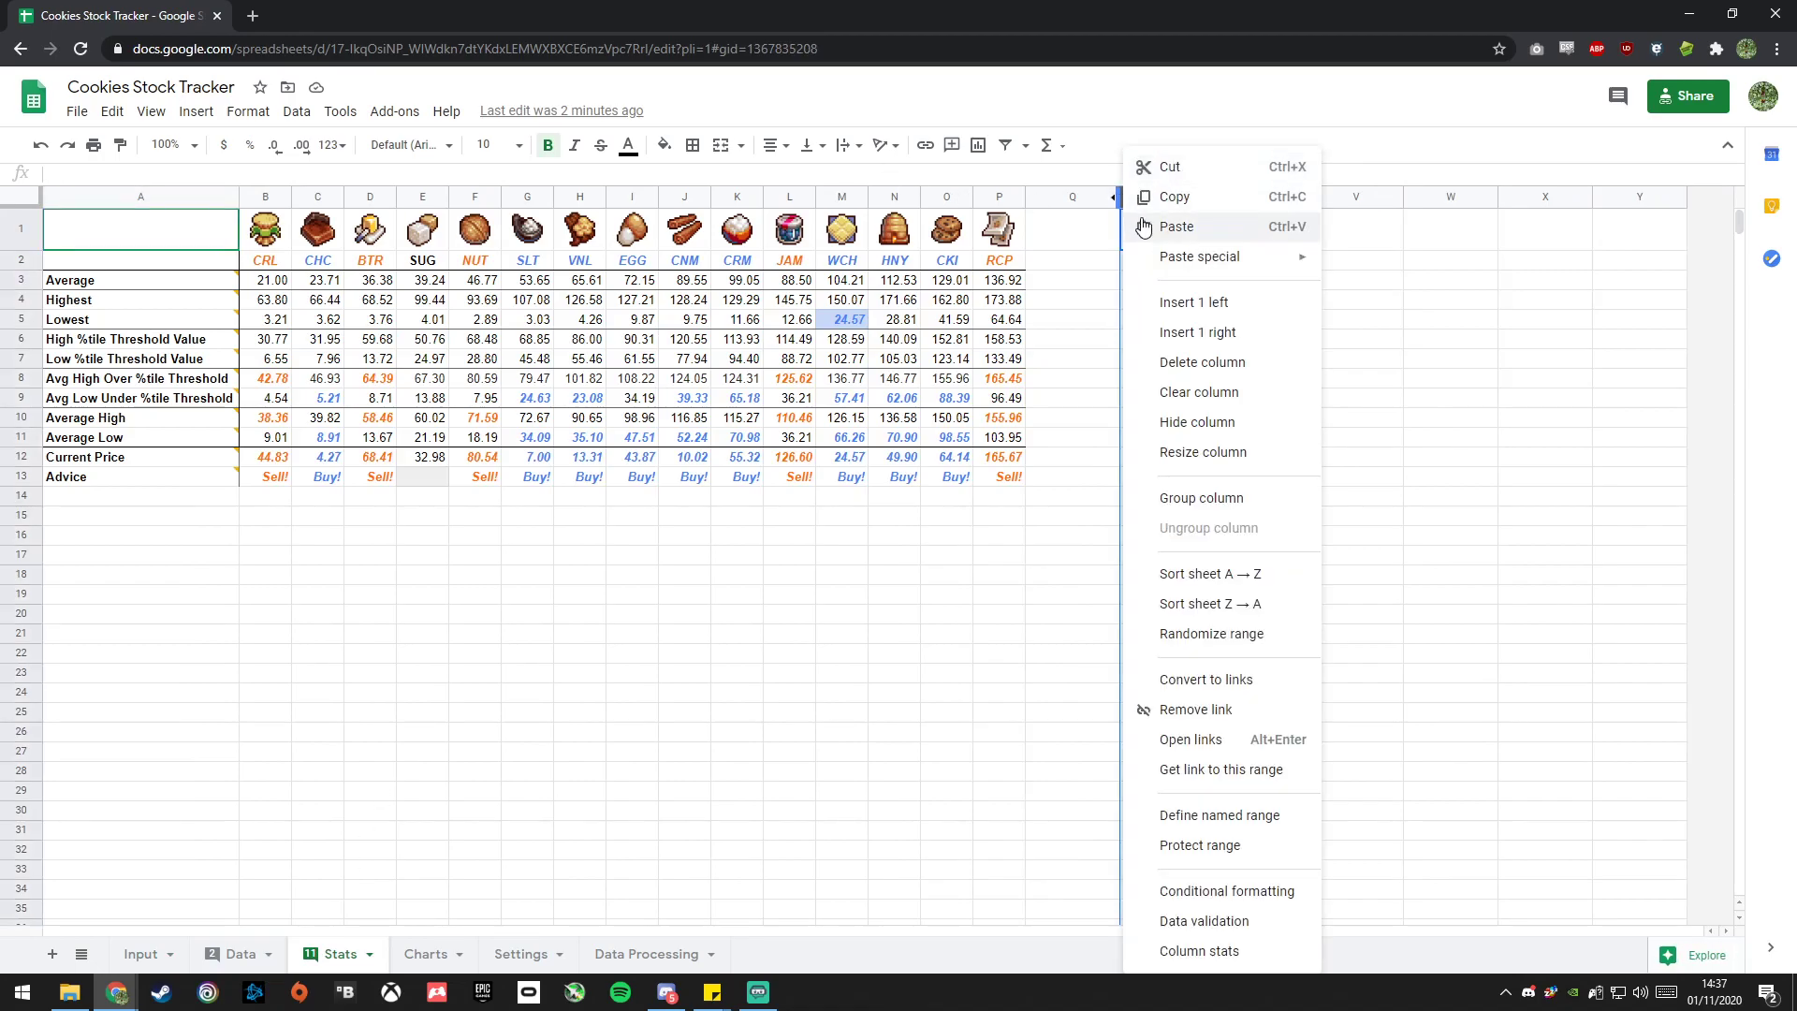
{"action": "left_click", "coordinate": [1184, 393]}
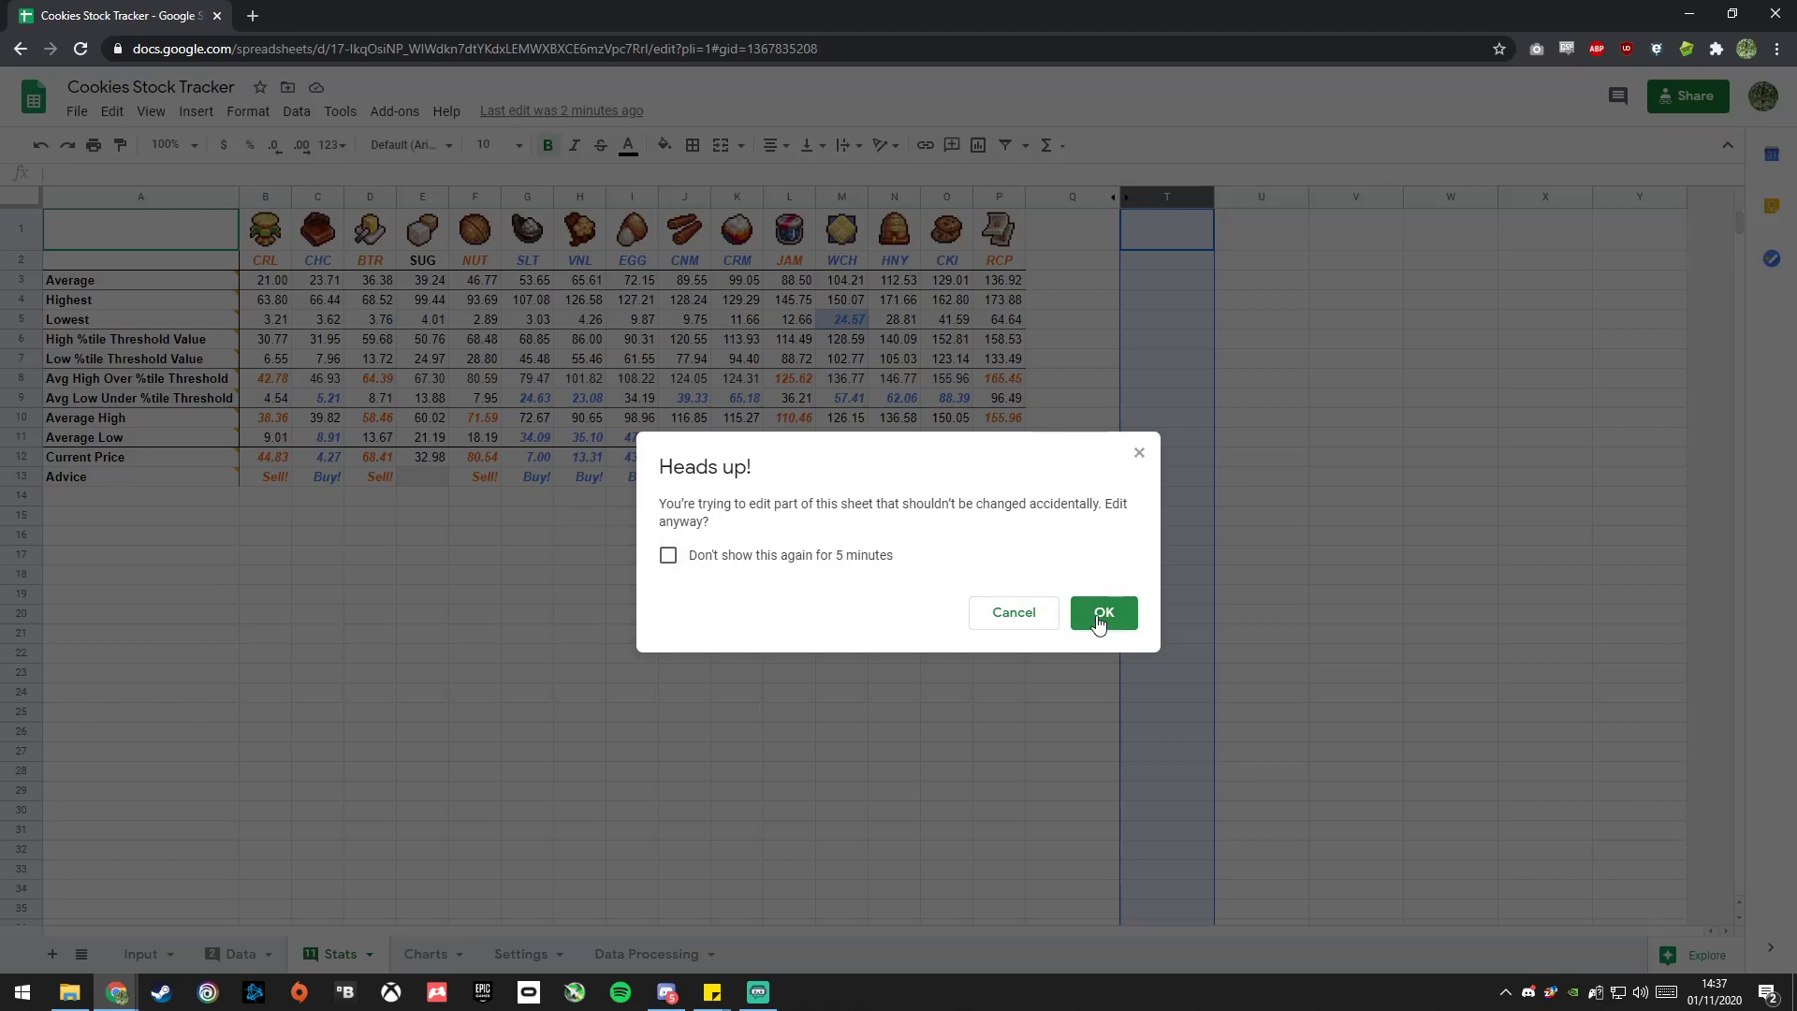
{"action": "left_click", "coordinate": [1099, 623]}
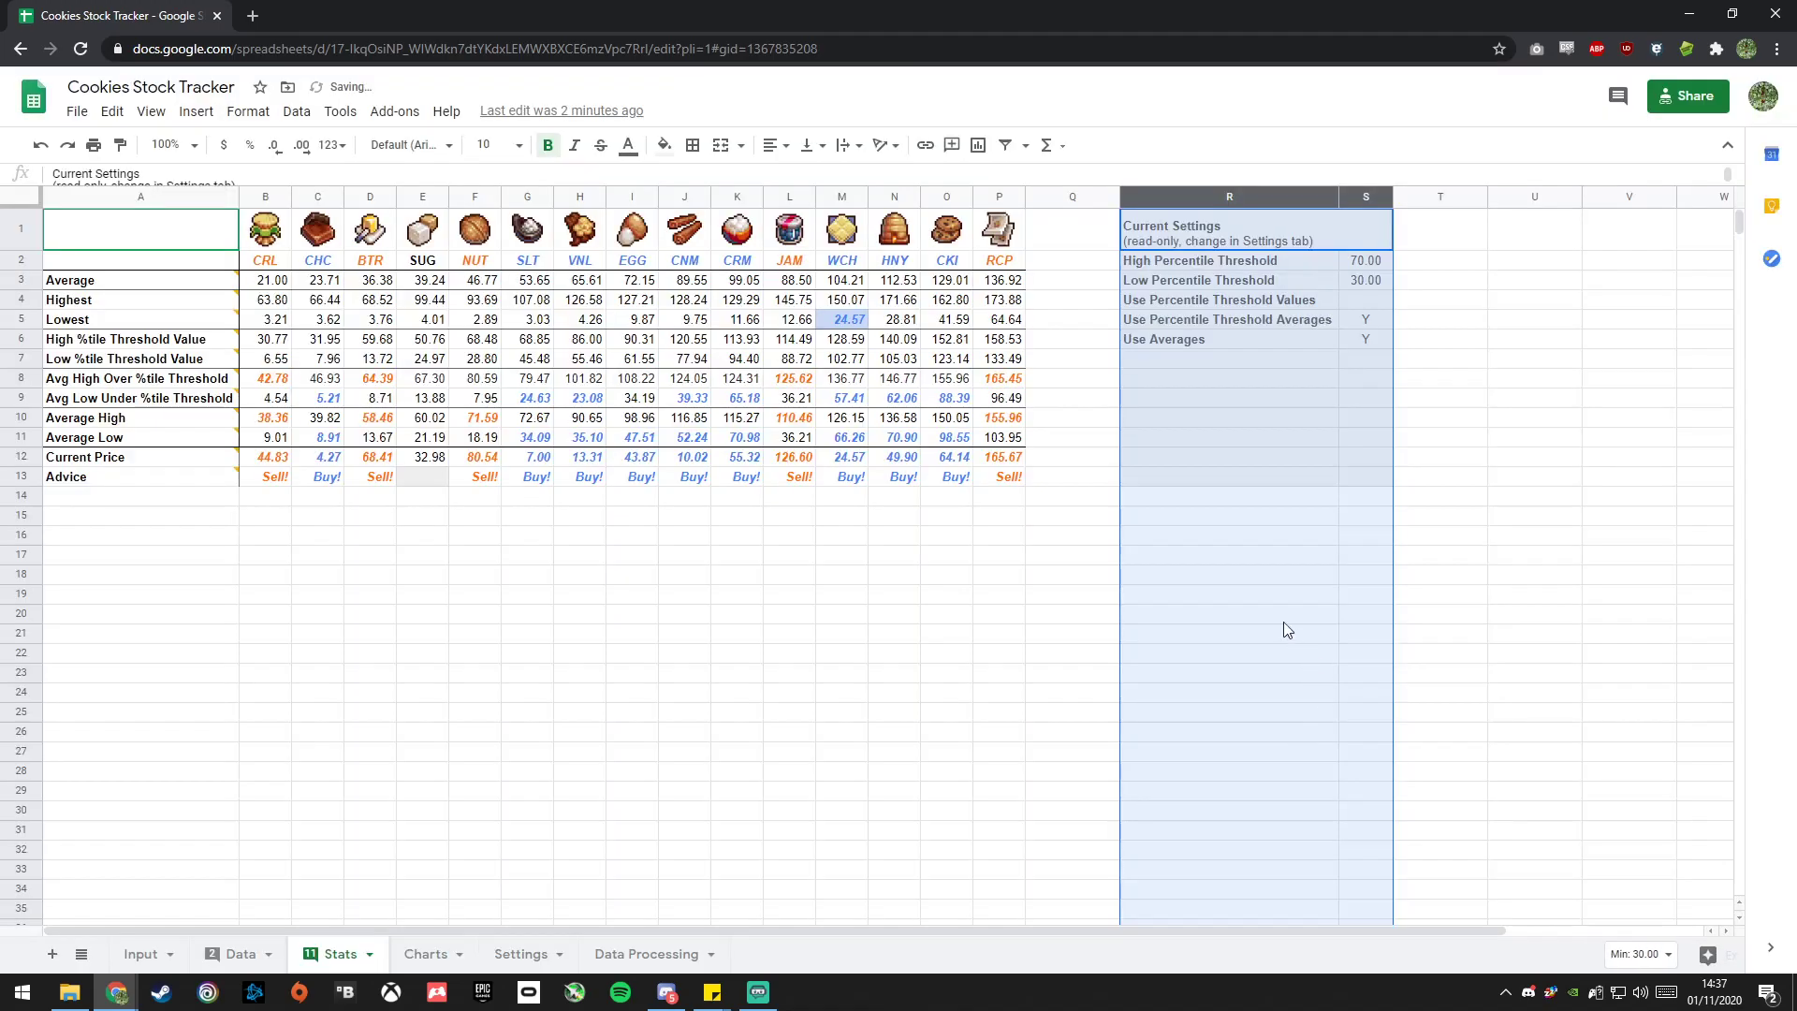
{"action": "left_click", "coordinate": [1194, 520]}
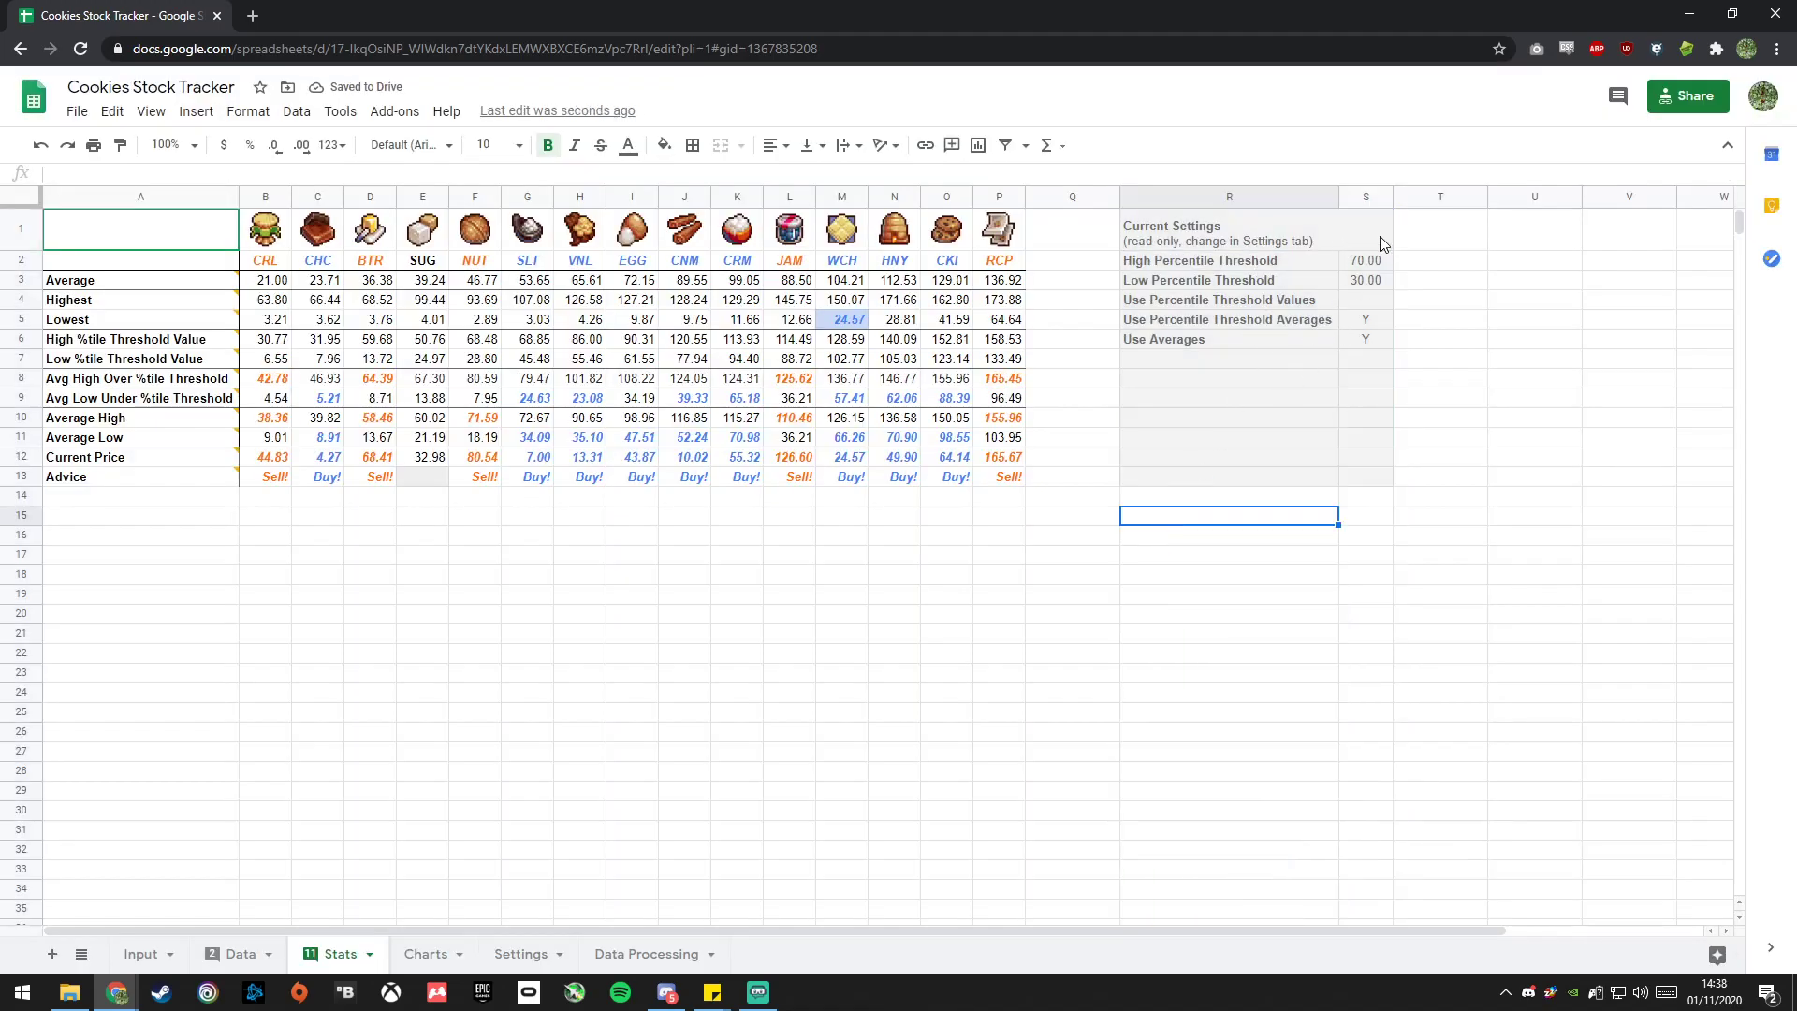
{"action": "left_click", "coordinate": [1365, 264]}
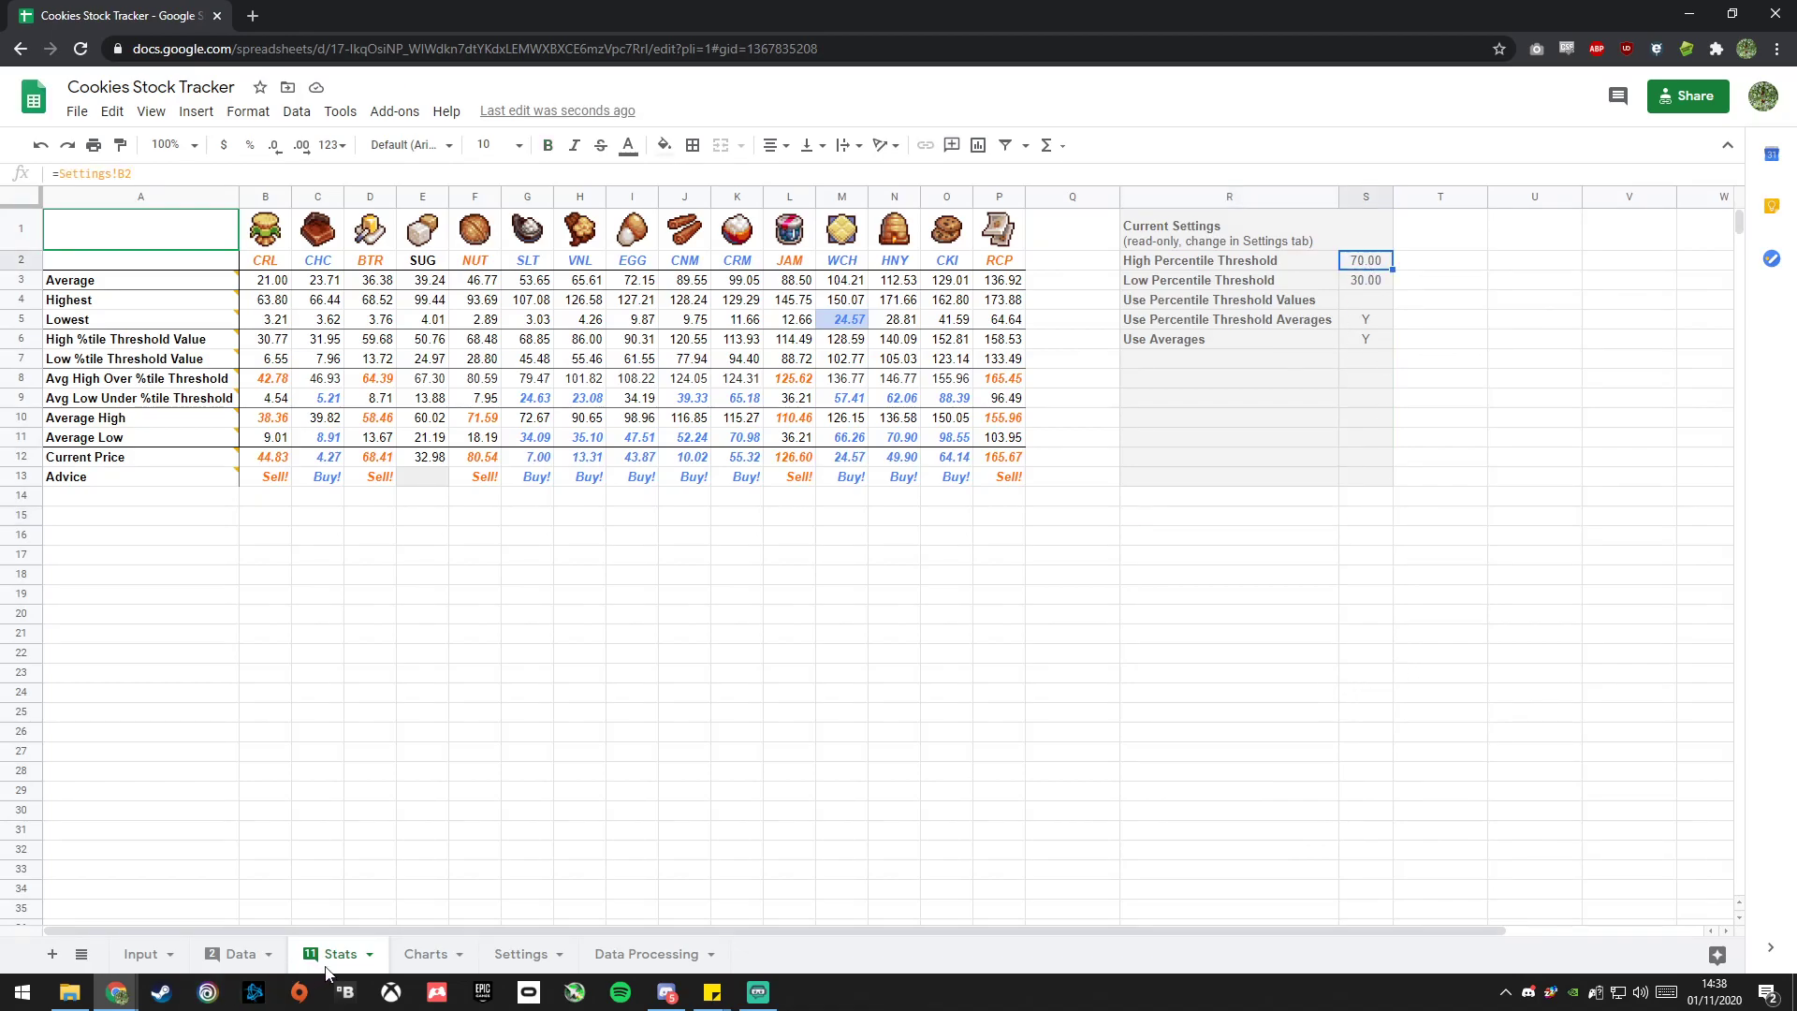
{"action": "left_click", "coordinate": [520, 953]}
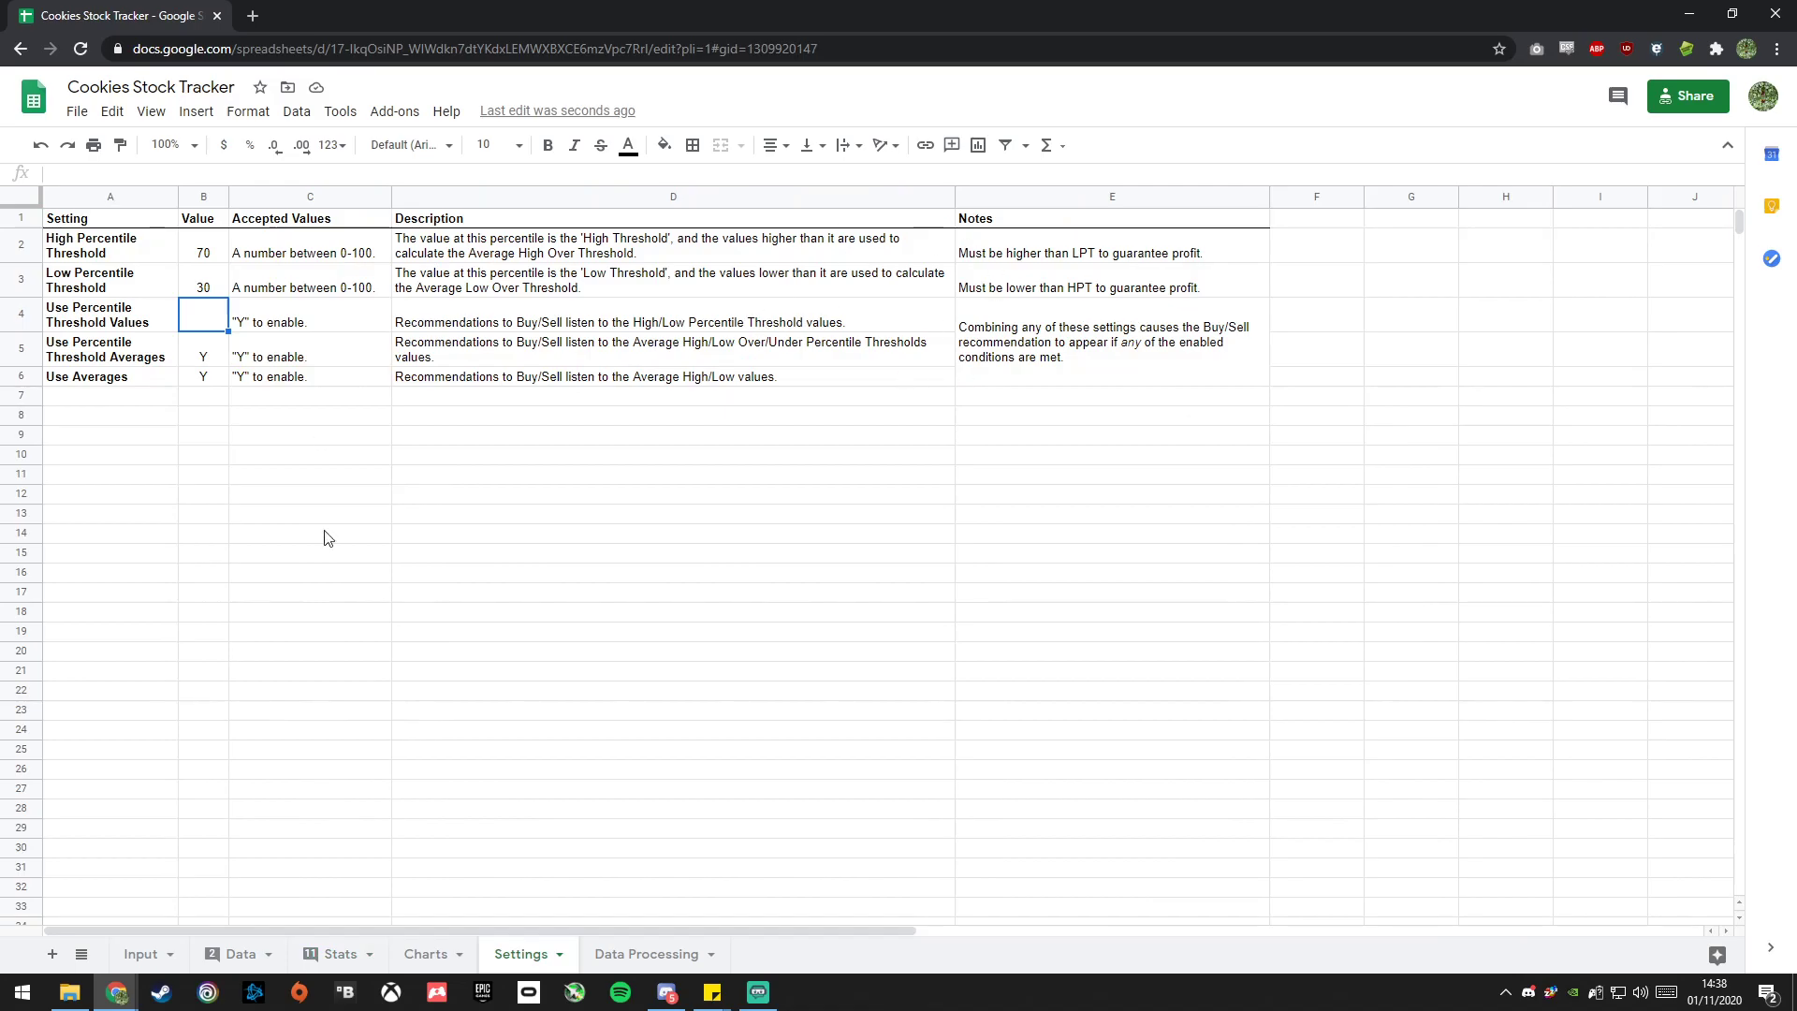
{"action": "left_click", "coordinate": [336, 953]}
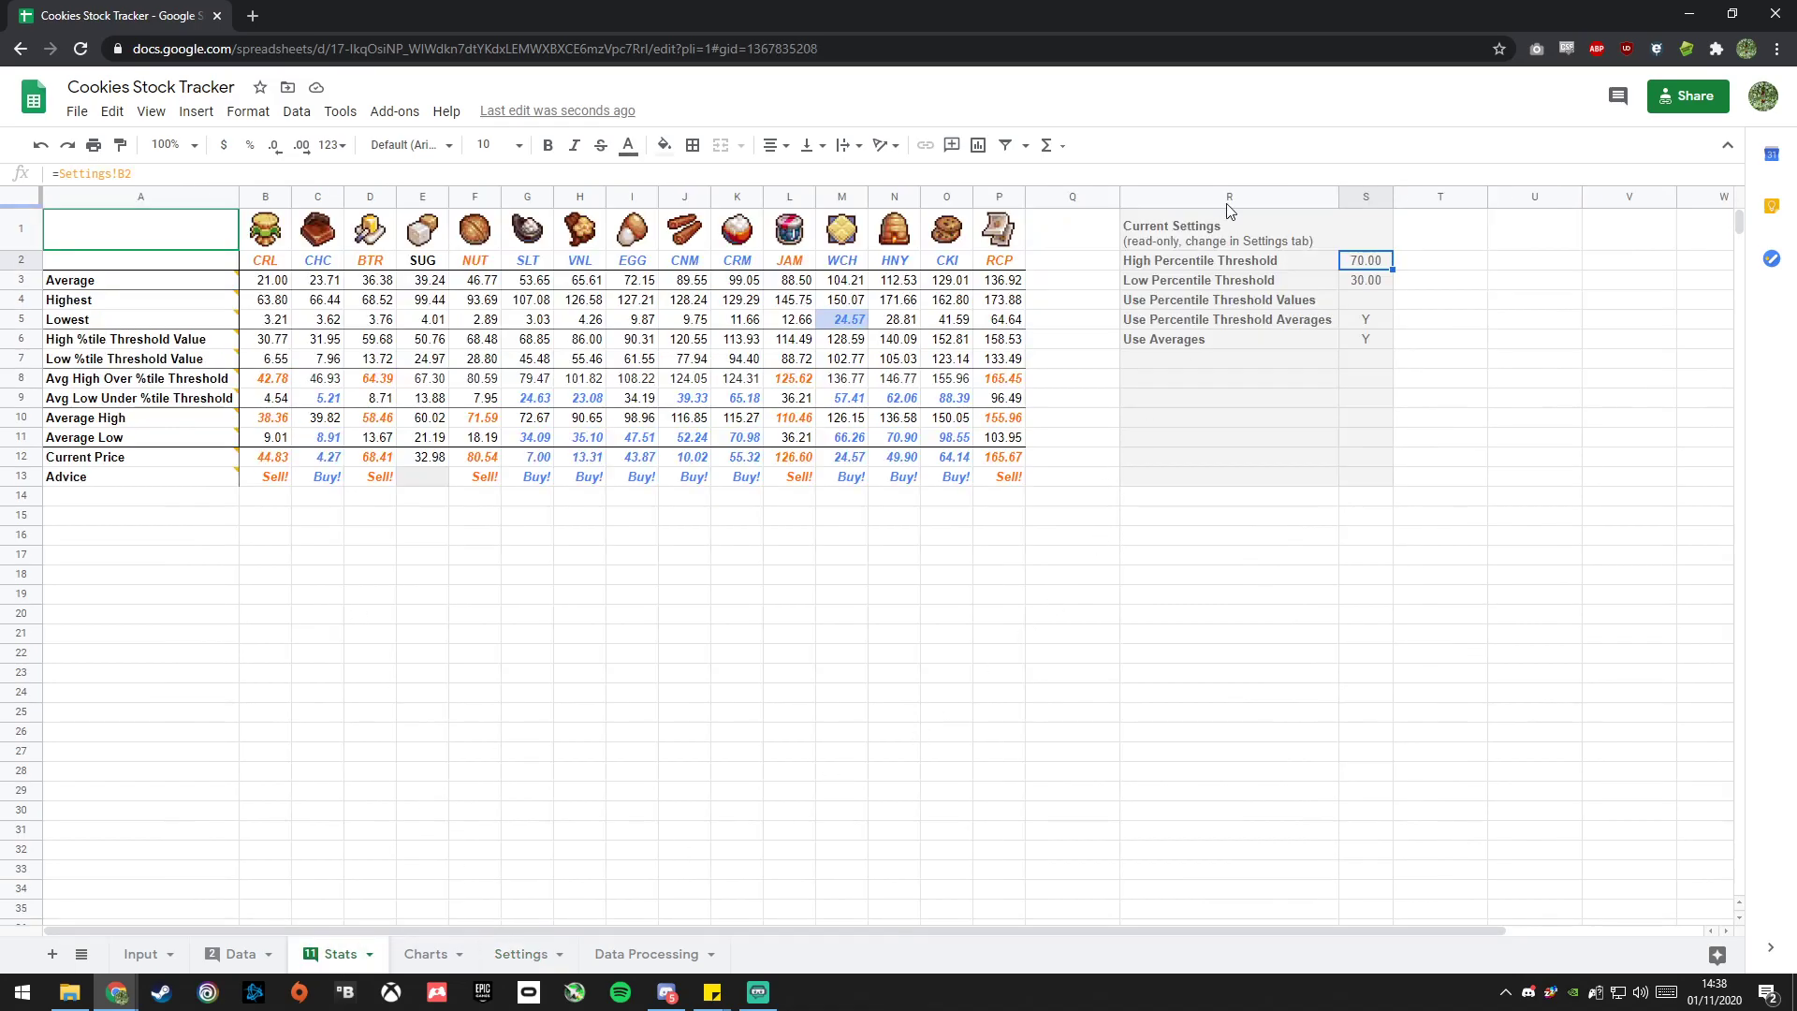
Hide columns R and S on the Stats sheet, accepting the protected-sheet edit.
{"action": "left_click", "coordinate": [1282, 205], "text": "shift"}
{"action": "right_click", "coordinate": [1296, 201]}
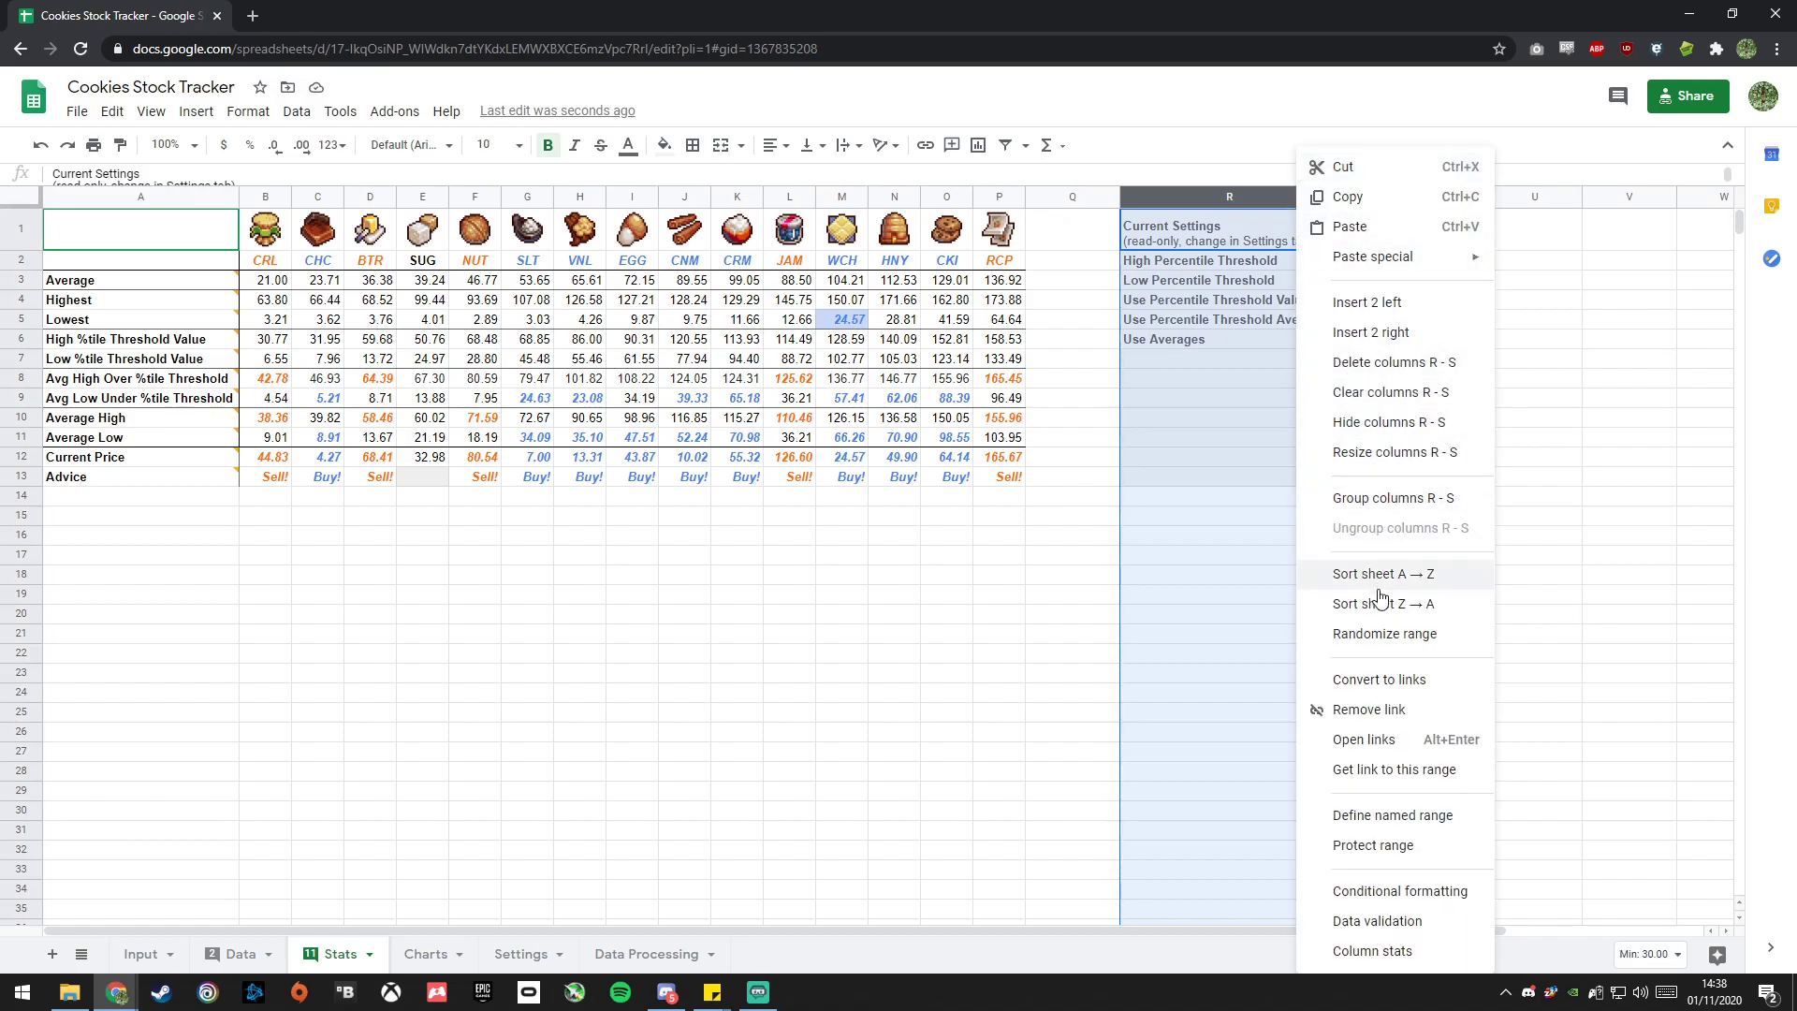
{"action": "left_click", "coordinate": [1381, 422]}
{"action": "left_click", "coordinate": [1109, 614]}
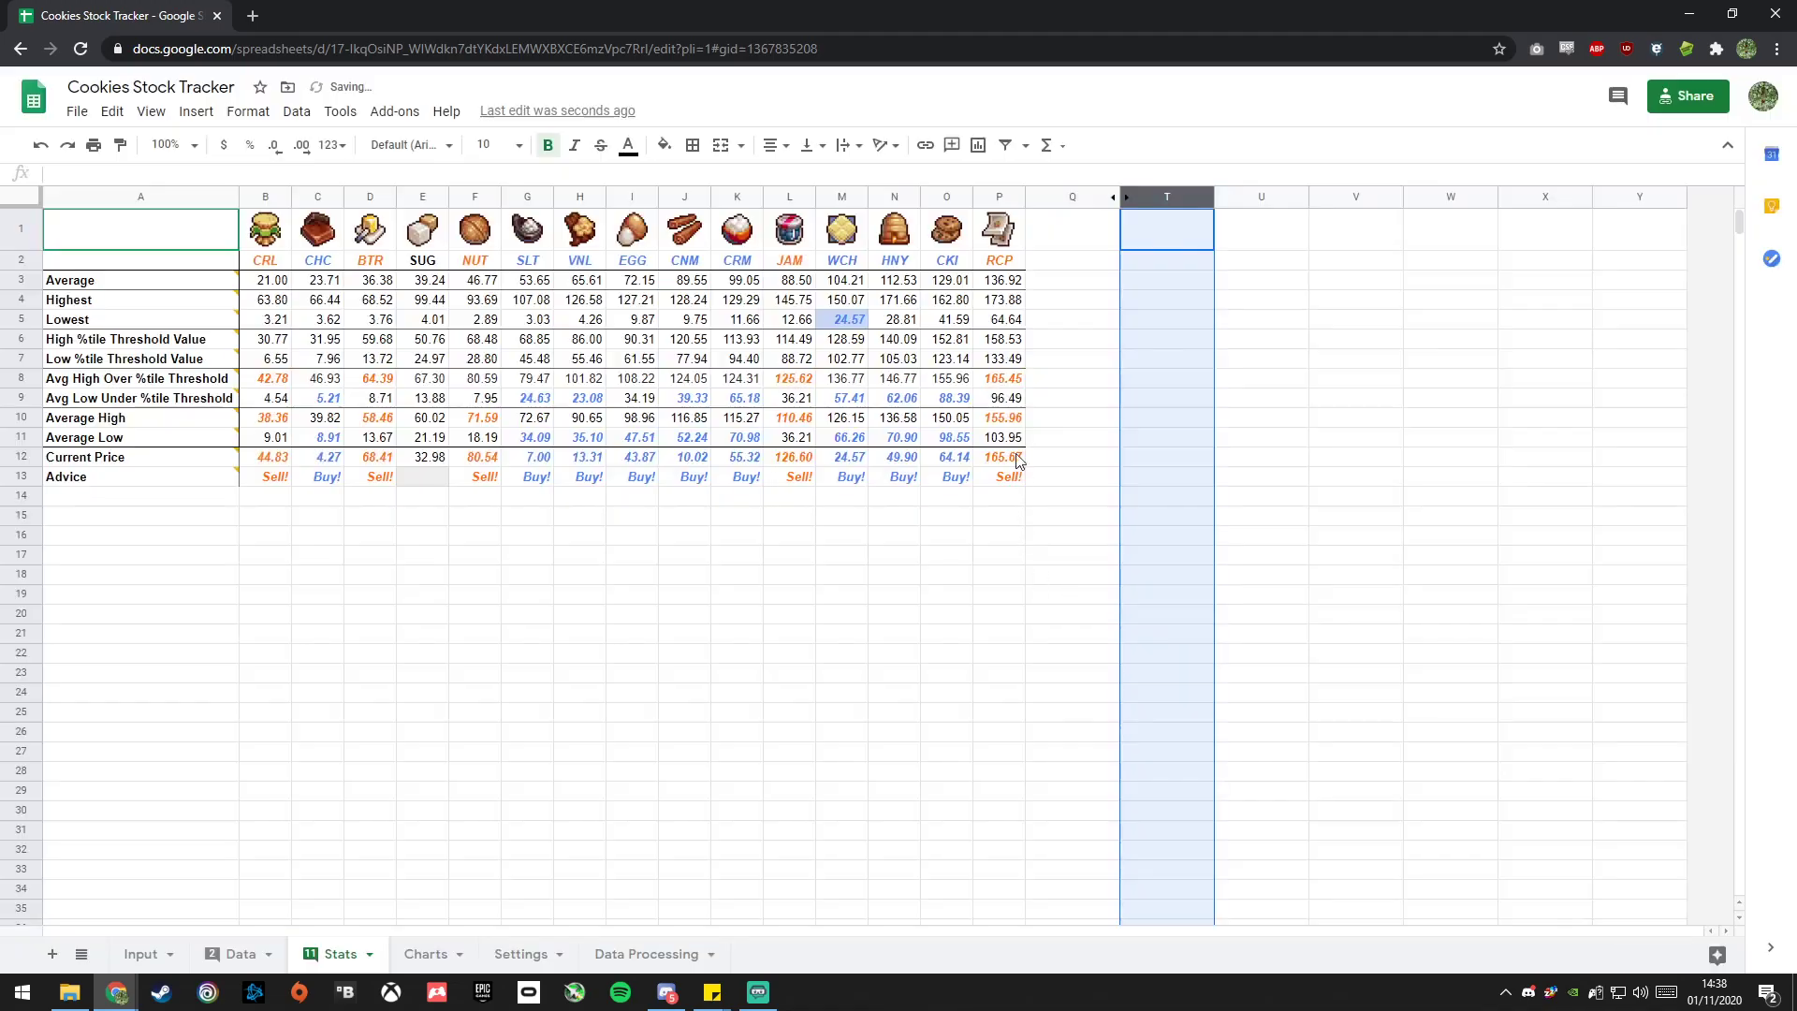
{"action": "left_click", "coordinate": [1130, 275]}
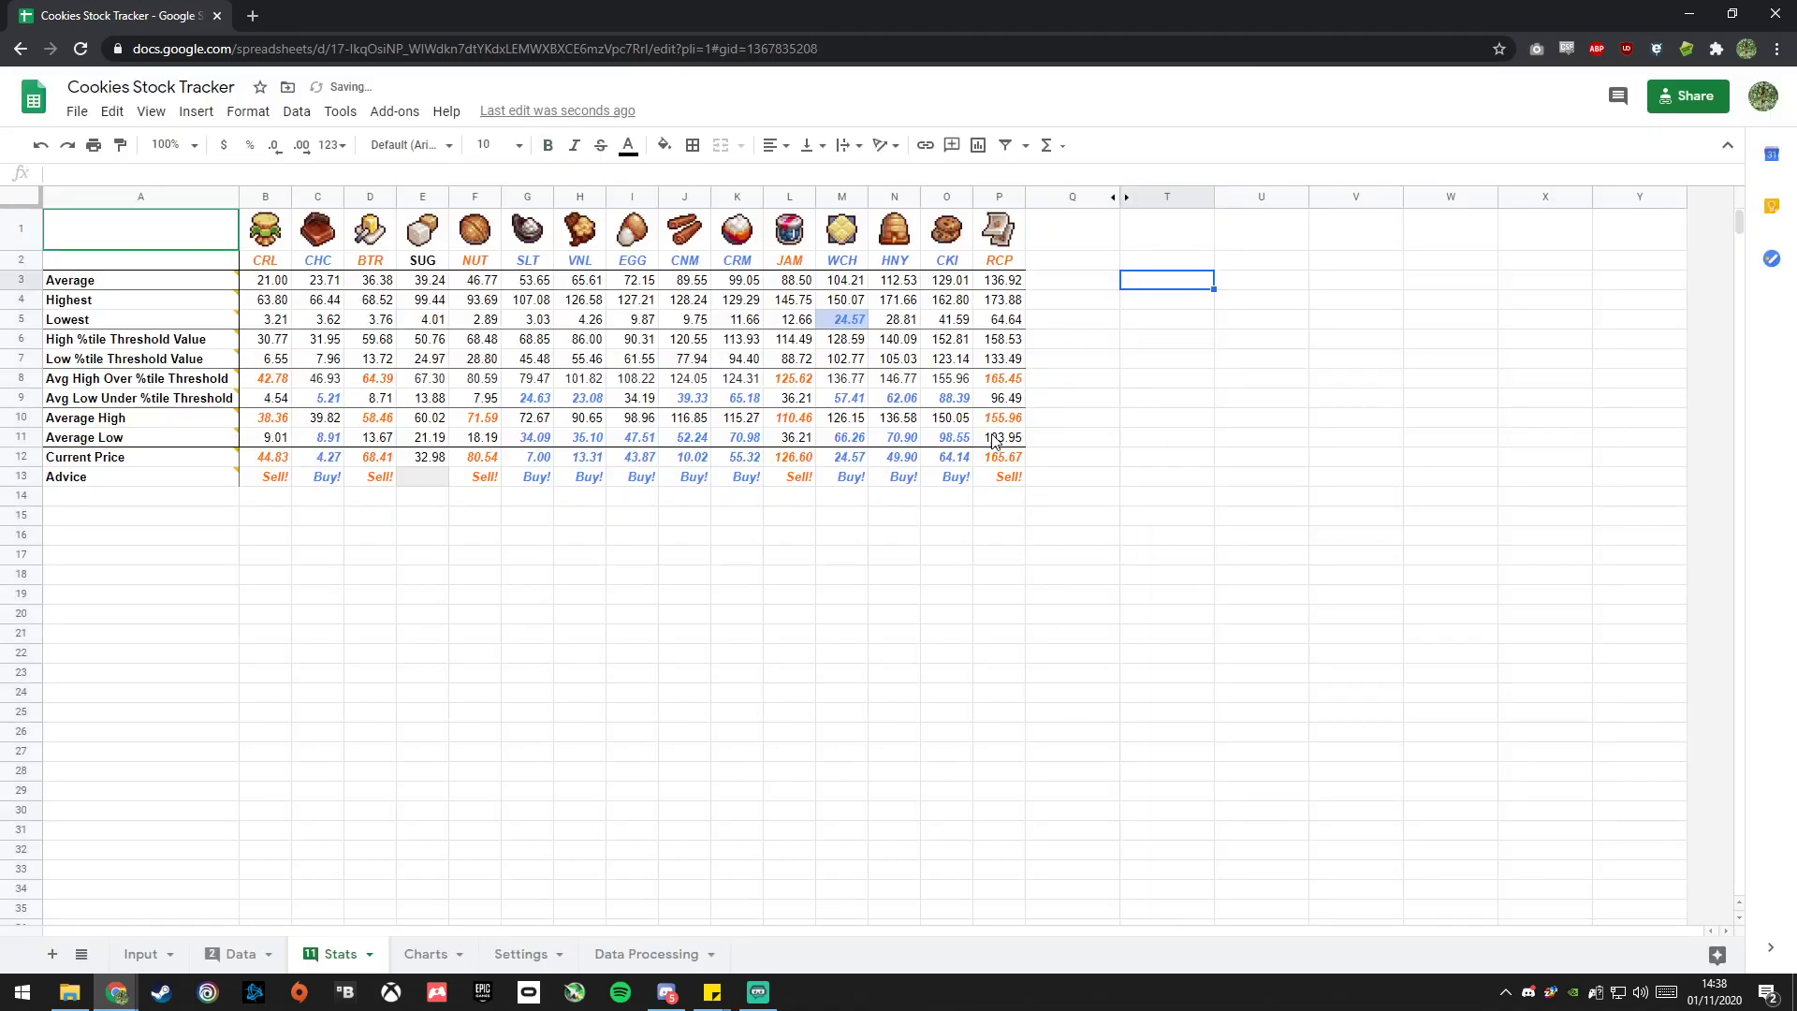
Reveal the hidden rows 3 to 24 on the Input sheet, and inspect the Remove End (Split %) formula and its split pieces.
{"action": "left_click", "coordinate": [149, 953]}
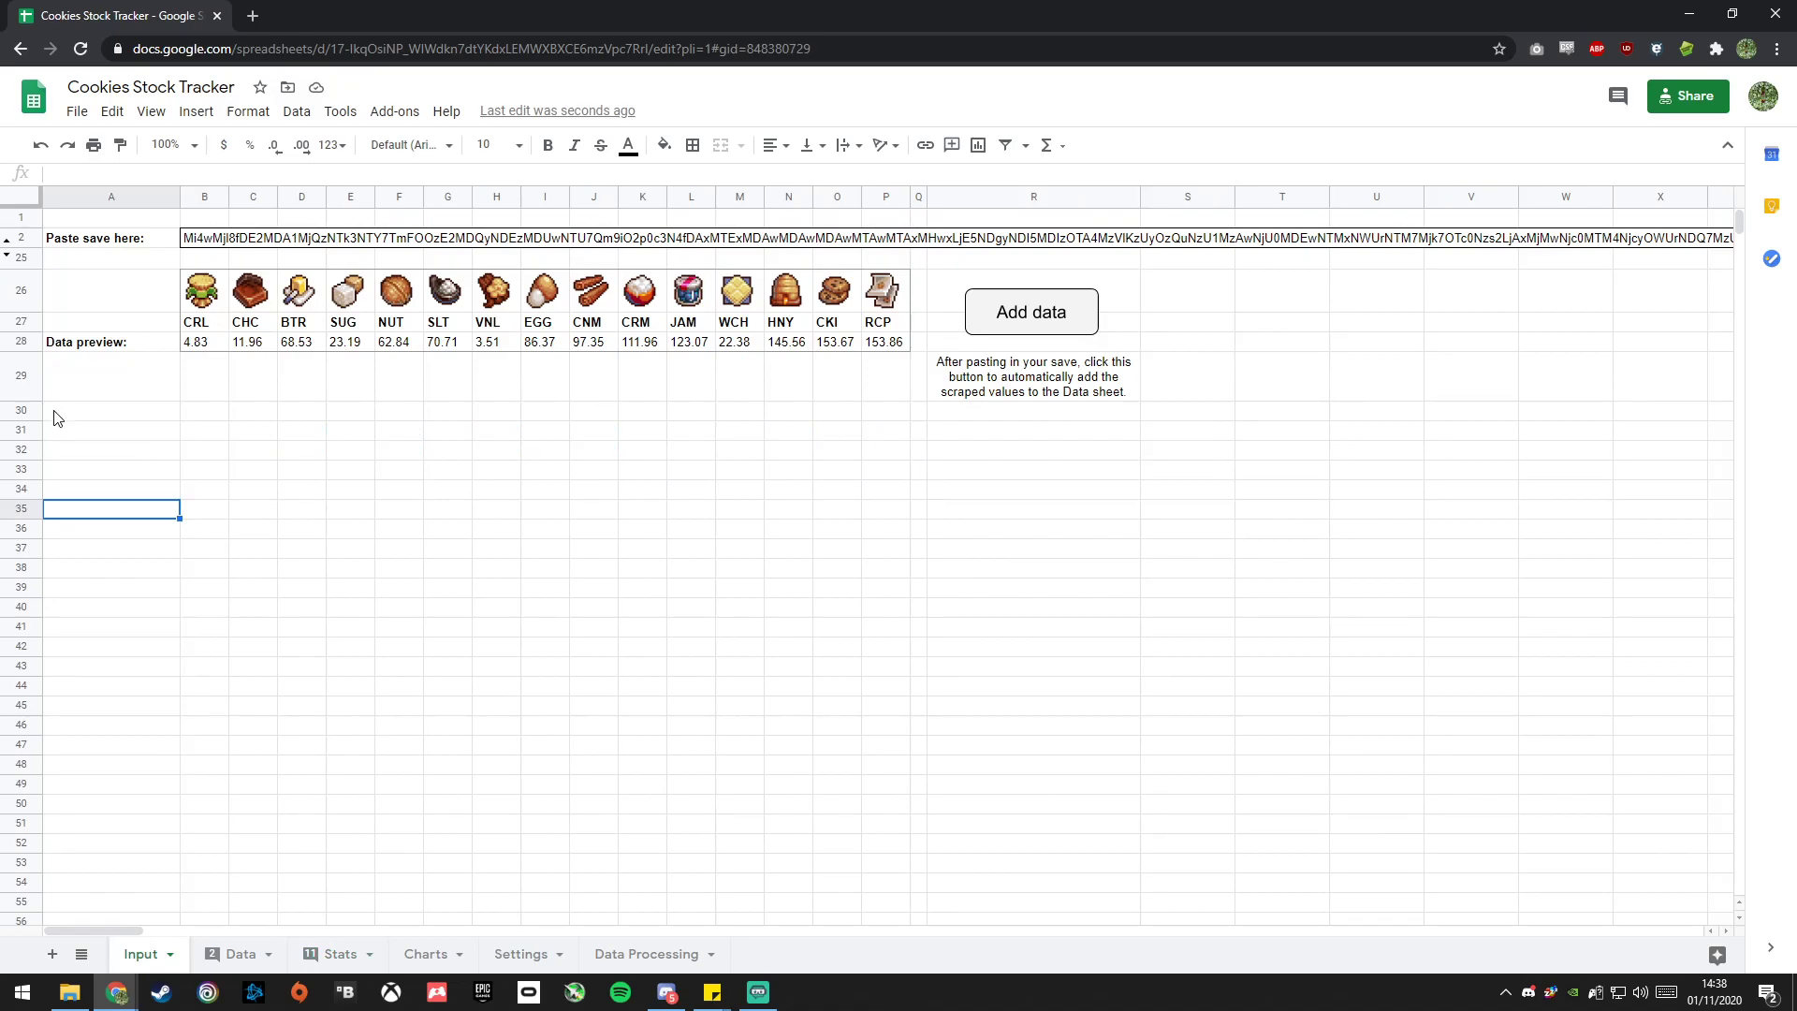
{"action": "left_click", "coordinate": [25, 249]}
{"action": "left_click", "coordinate": [153, 379]}
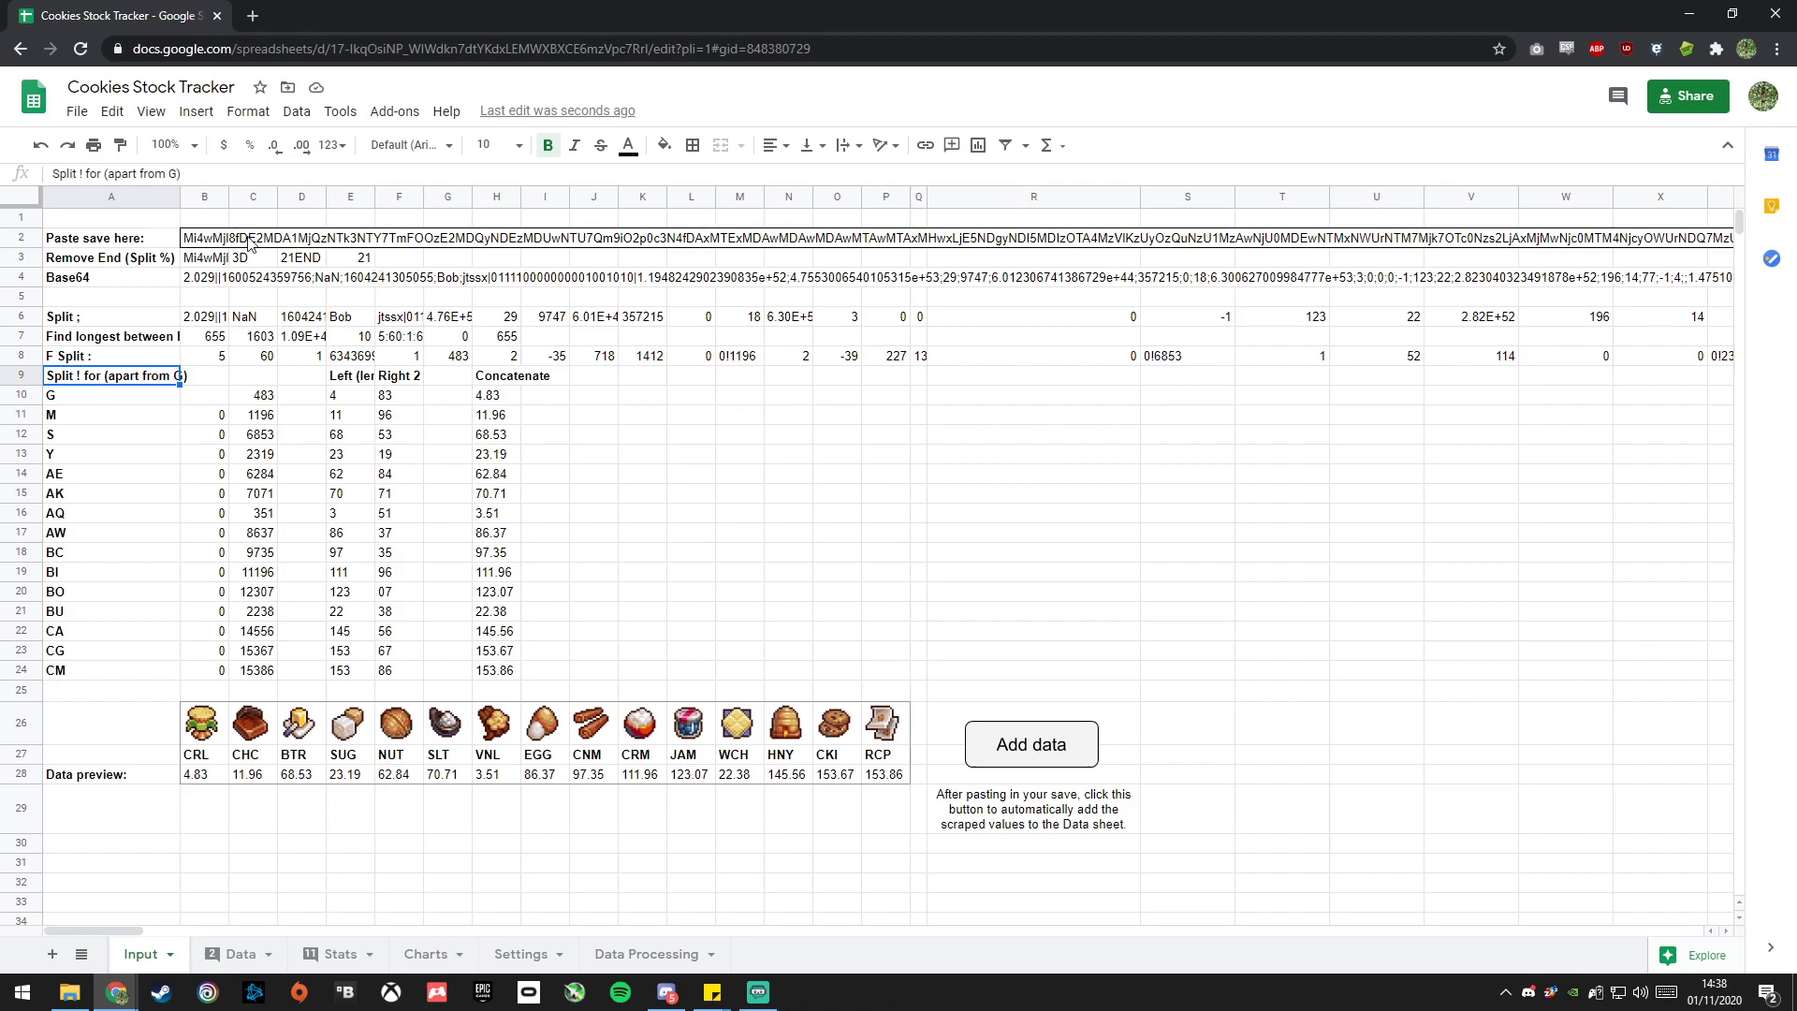
{"action": "left_click", "coordinate": [205, 259]}
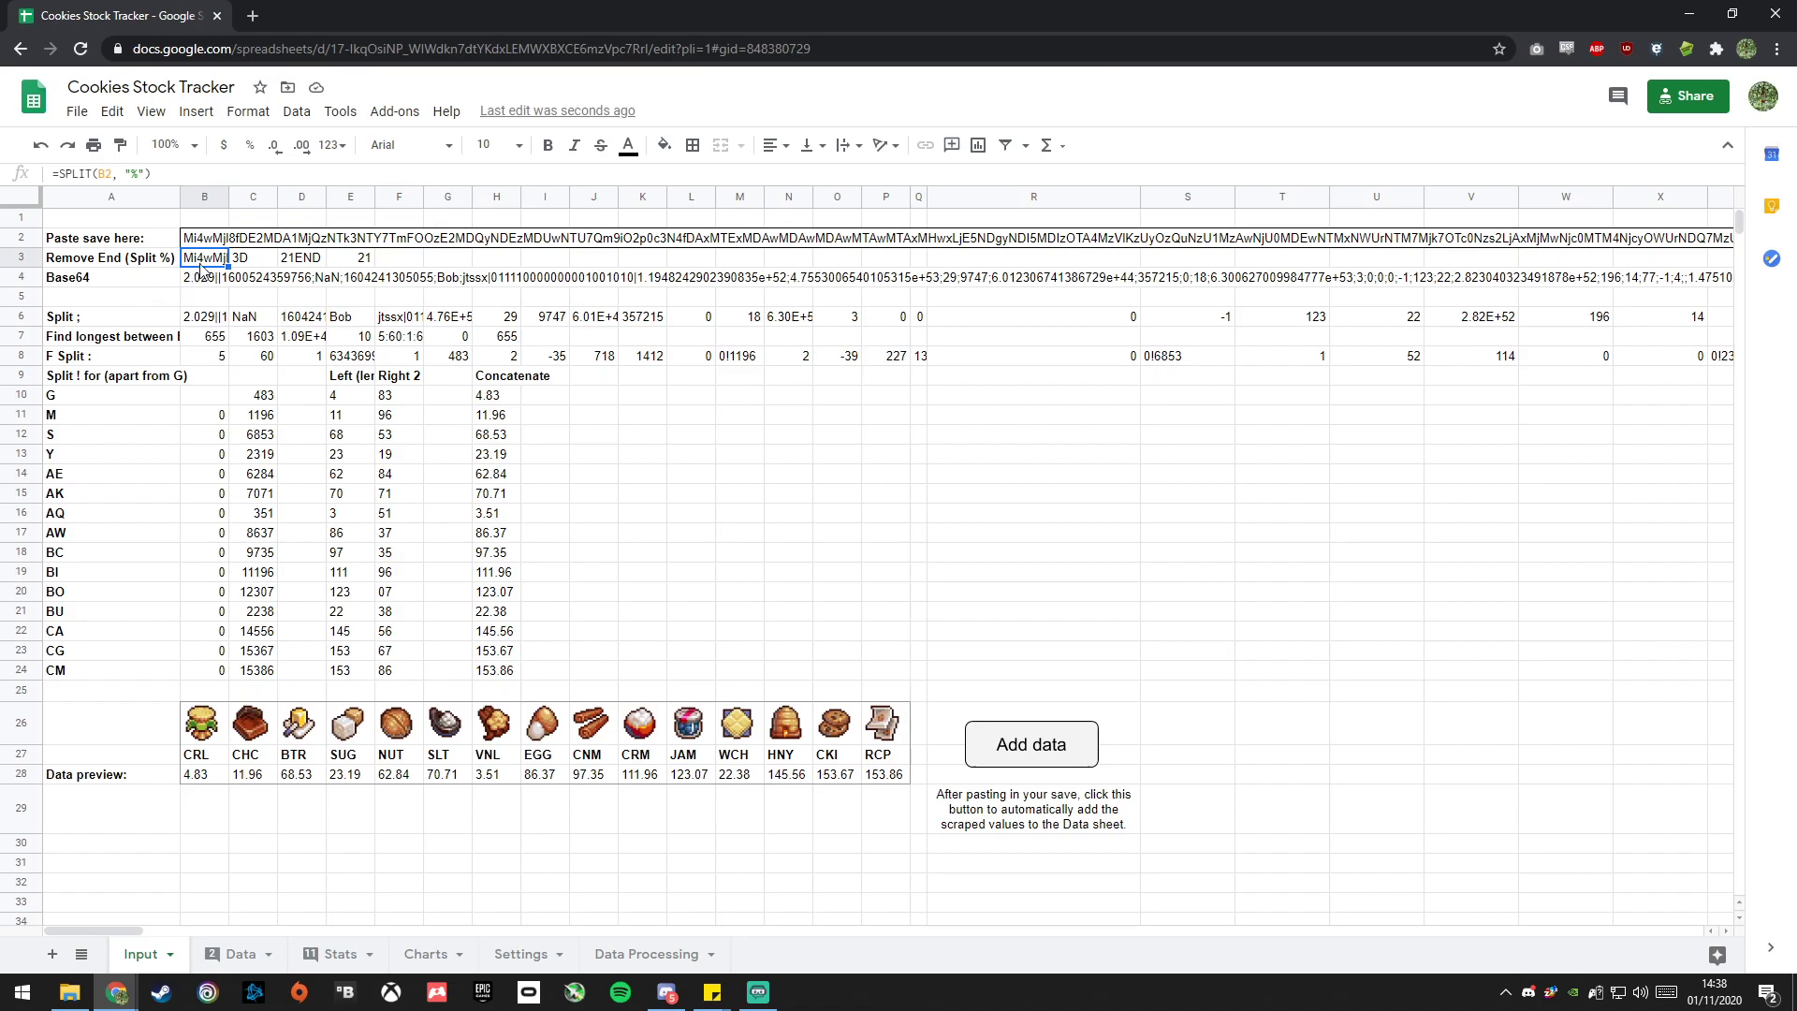
{"action": "left_click", "coordinate": [251, 262]}
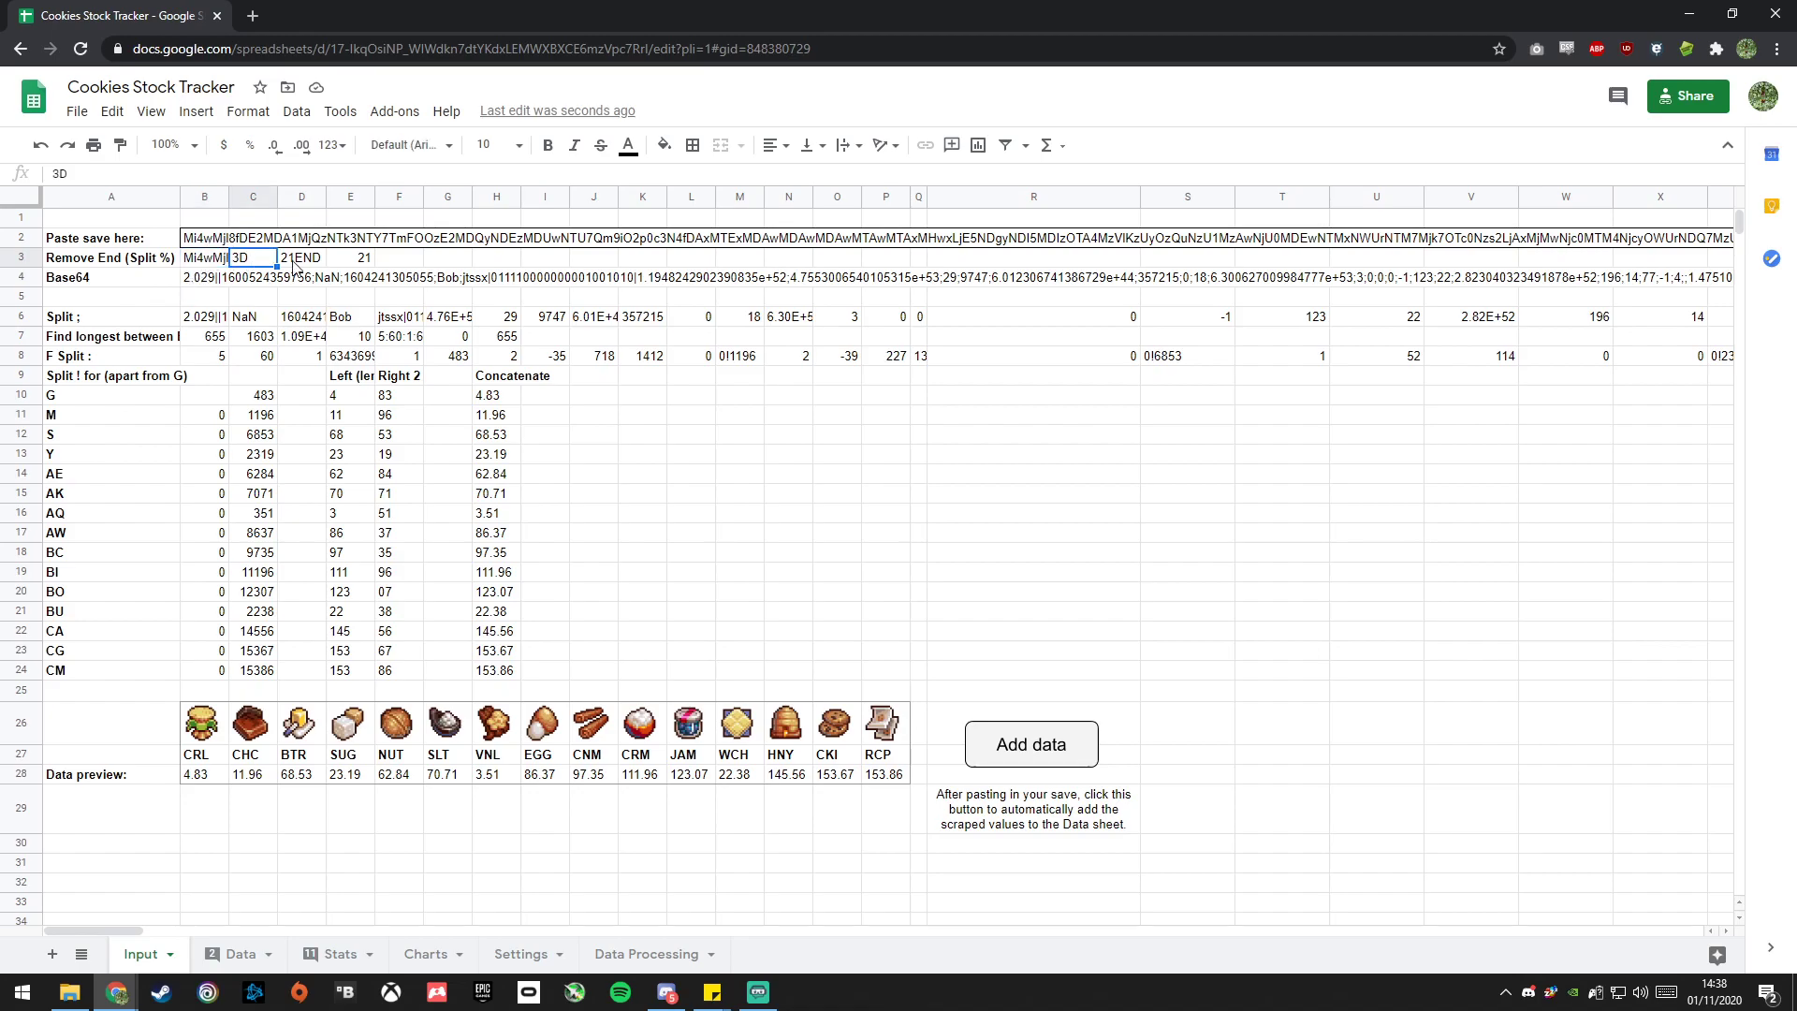
Enlarge the formula bar and examine the entire pasted save string through to its ending.
{"action": "left_click", "coordinate": [226, 241]}
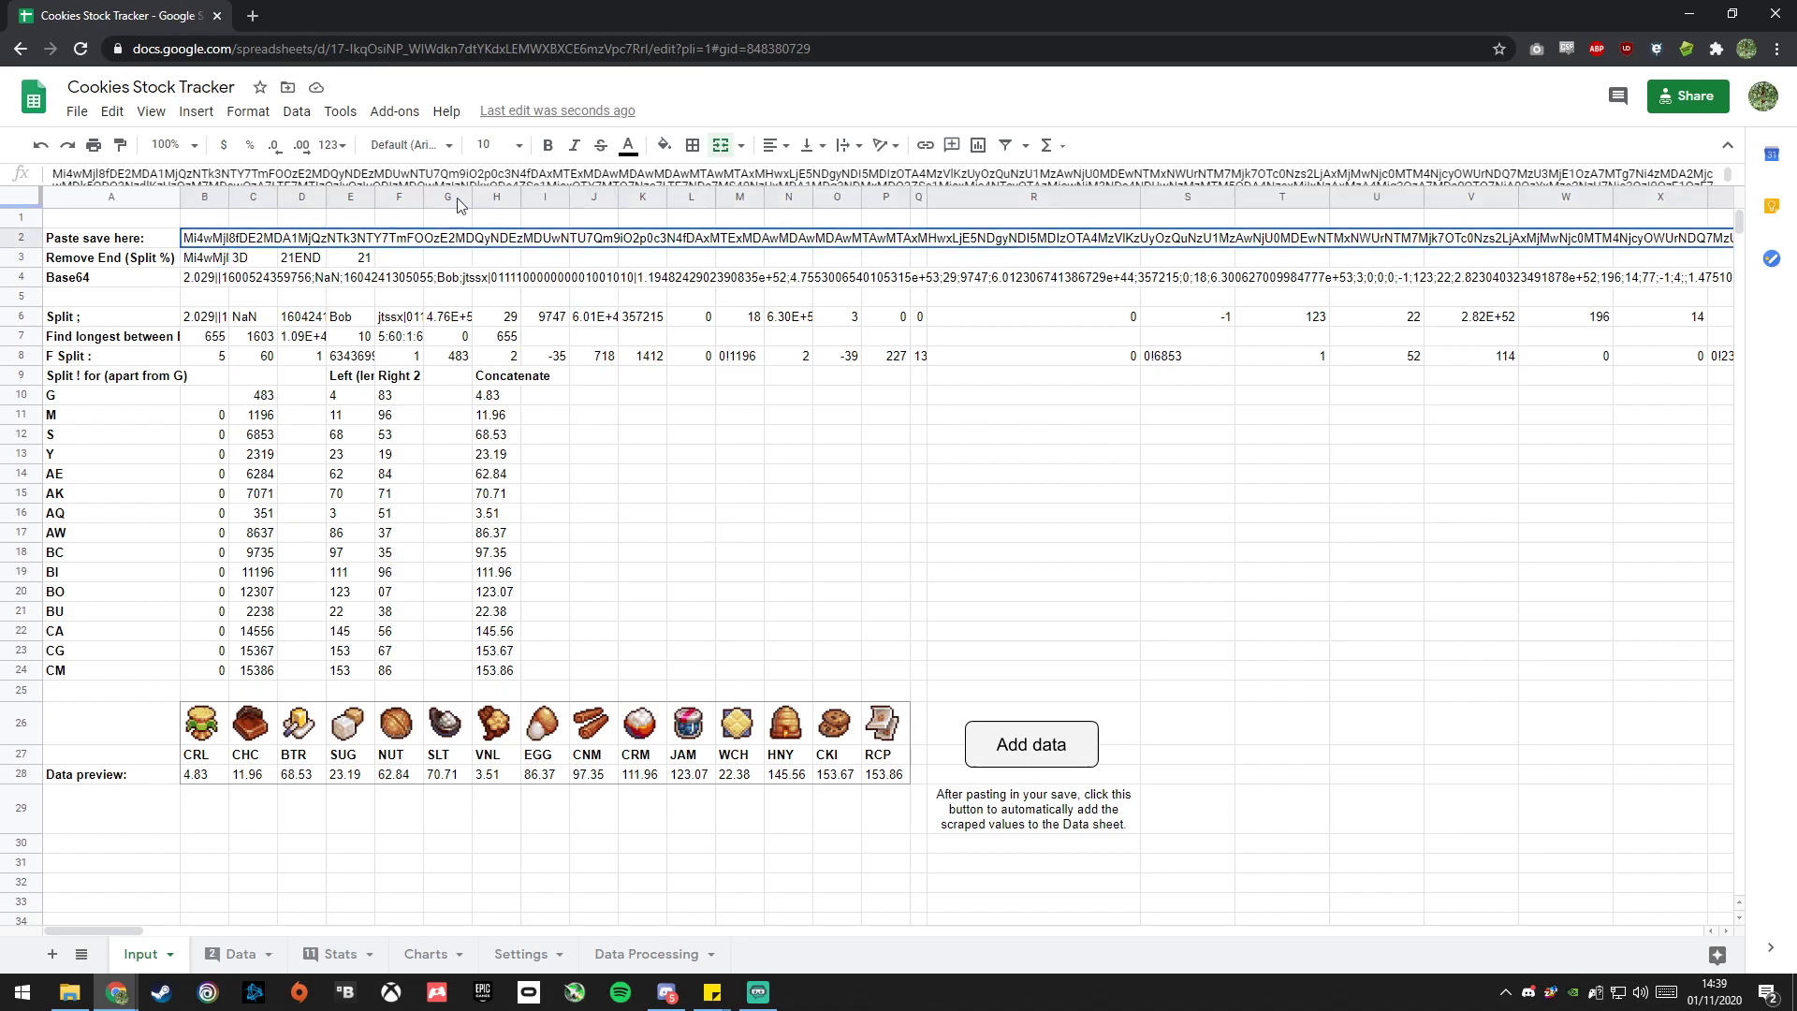
{"action": "left_click_drag", "start_coordinate": [506, 181], "coordinate": [513, 590]}
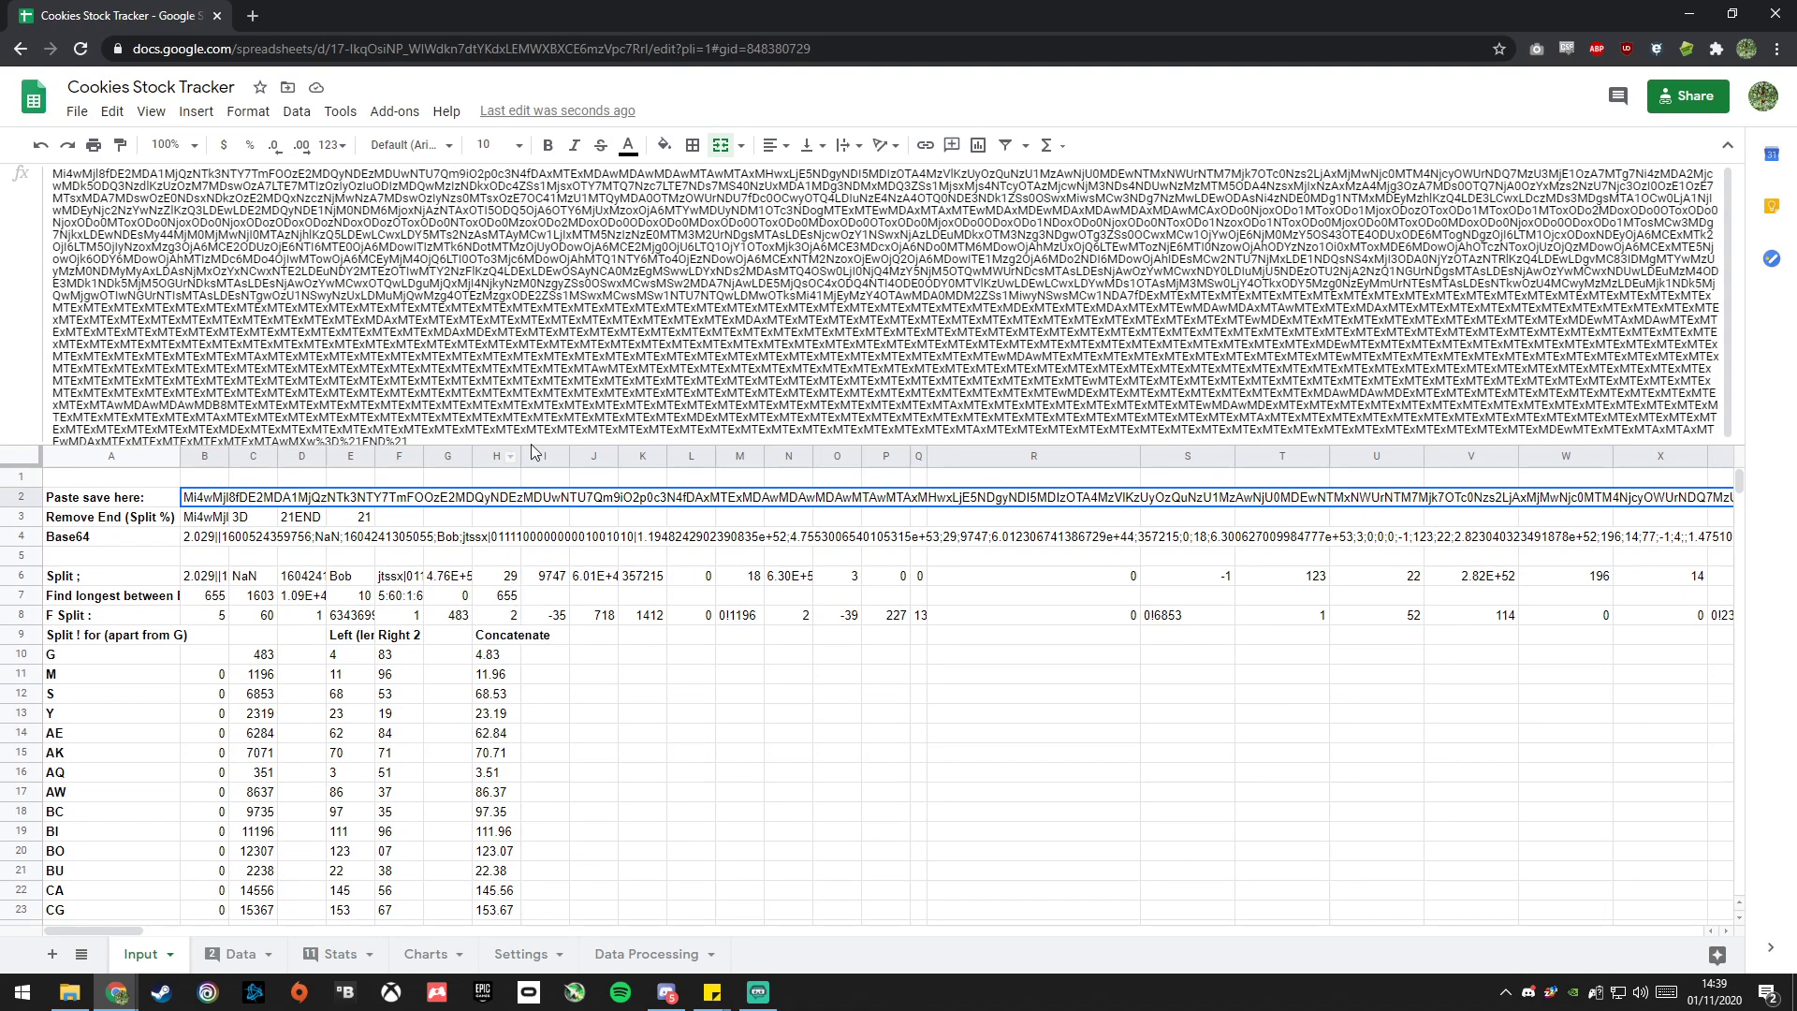
{"action": "scroll", "coordinate": [473, 390], "scroll_direction": "down", "scroll_amount": 1}
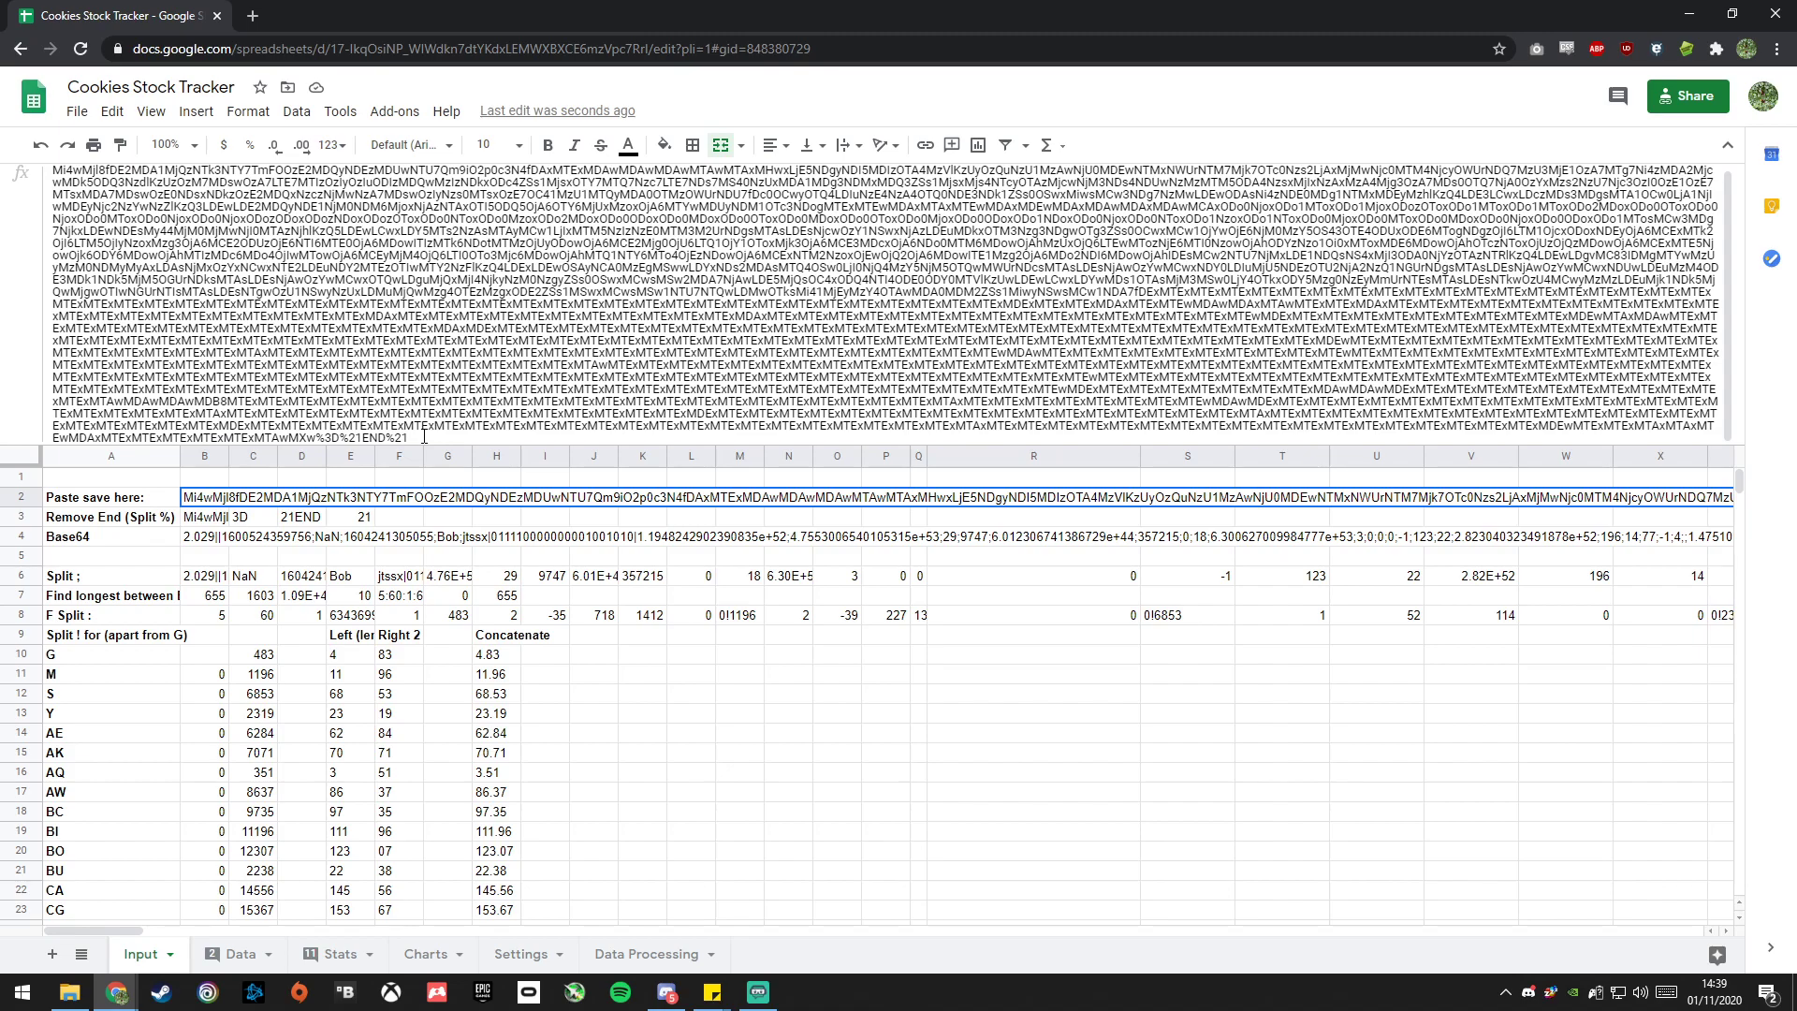
Inspect the Base64 formula in cell B4, and review the custom BASE64 function's code in the script editor.
{"action": "left_click", "coordinate": [206, 538]}
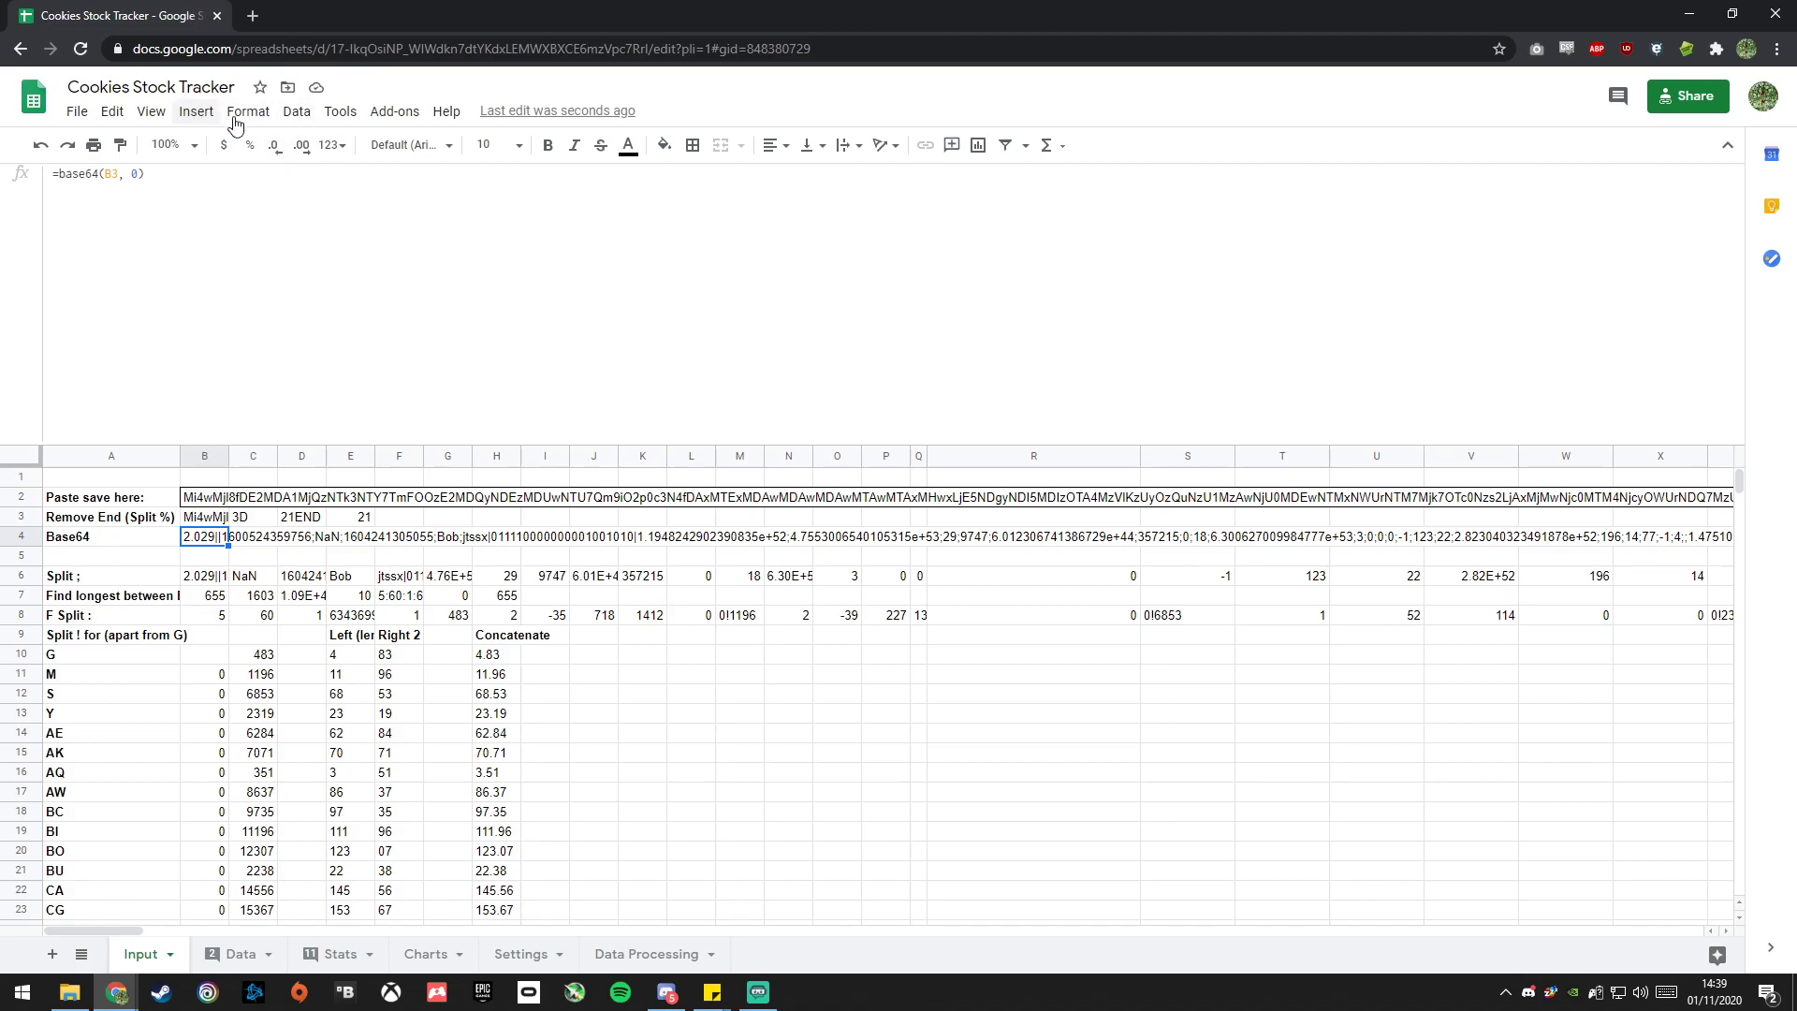
{"action": "left_click", "coordinate": [341, 117]}
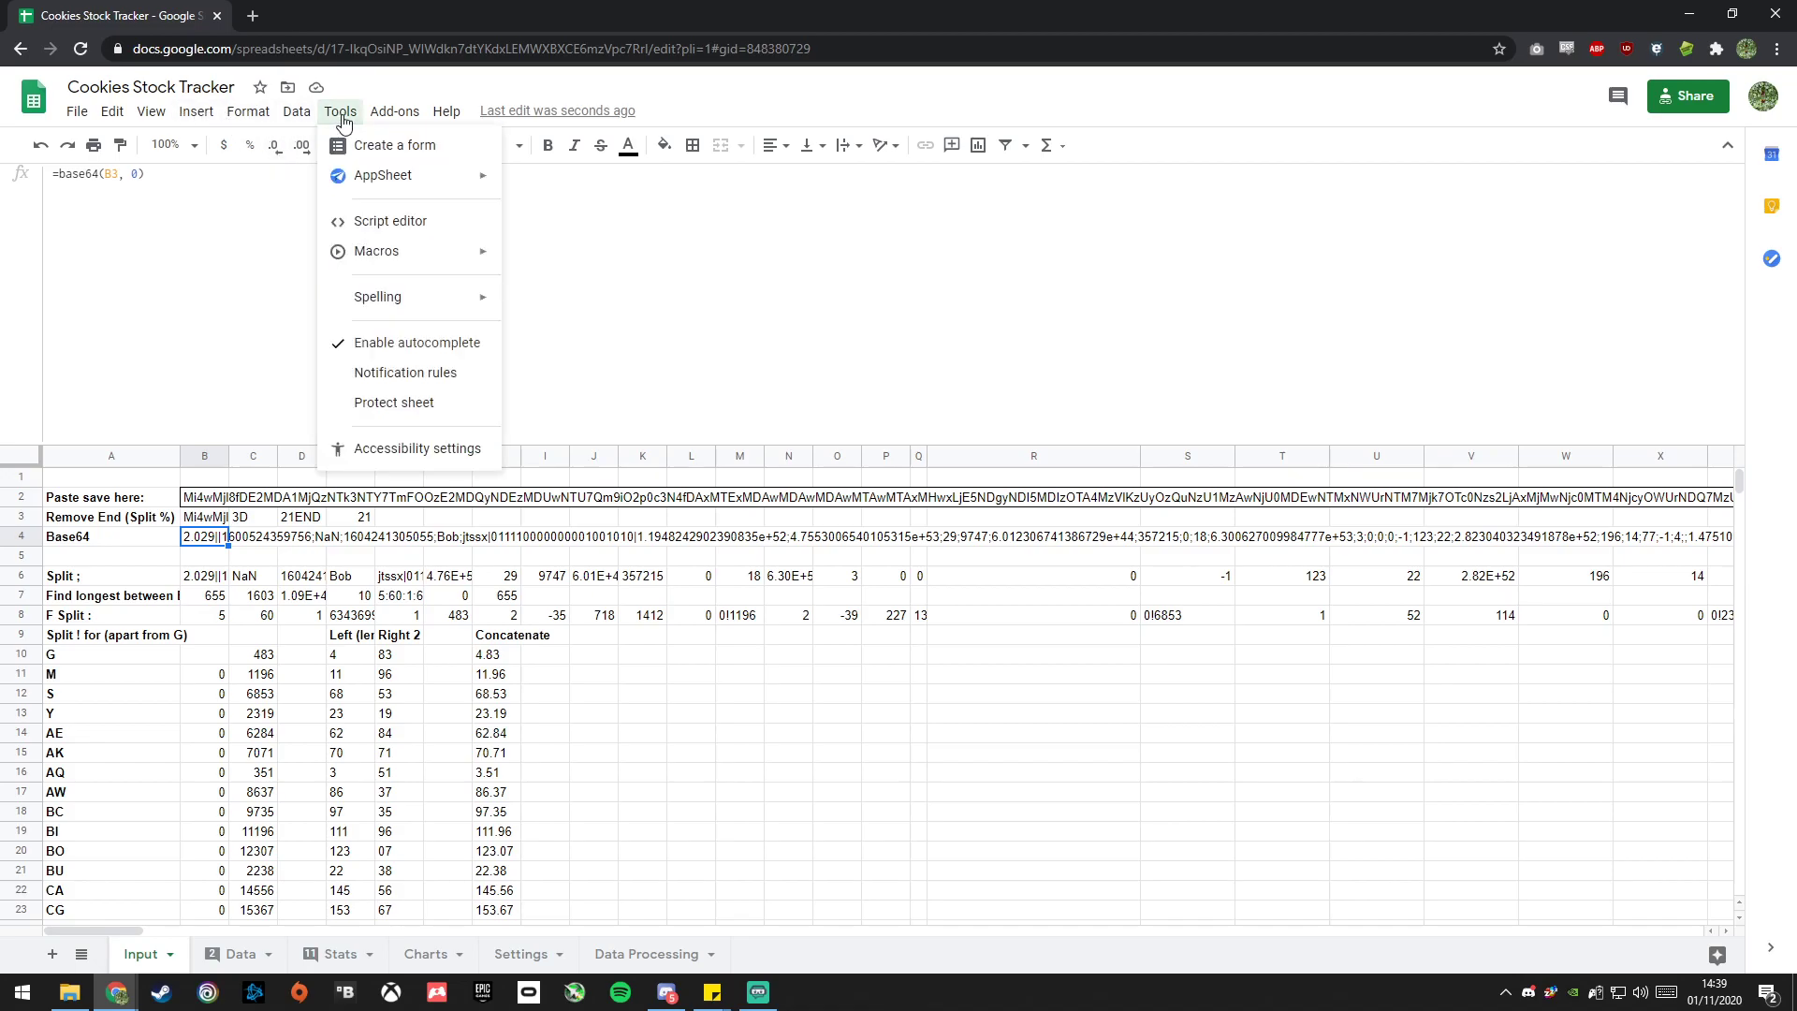
{"action": "left_click", "coordinate": [367, 221]}
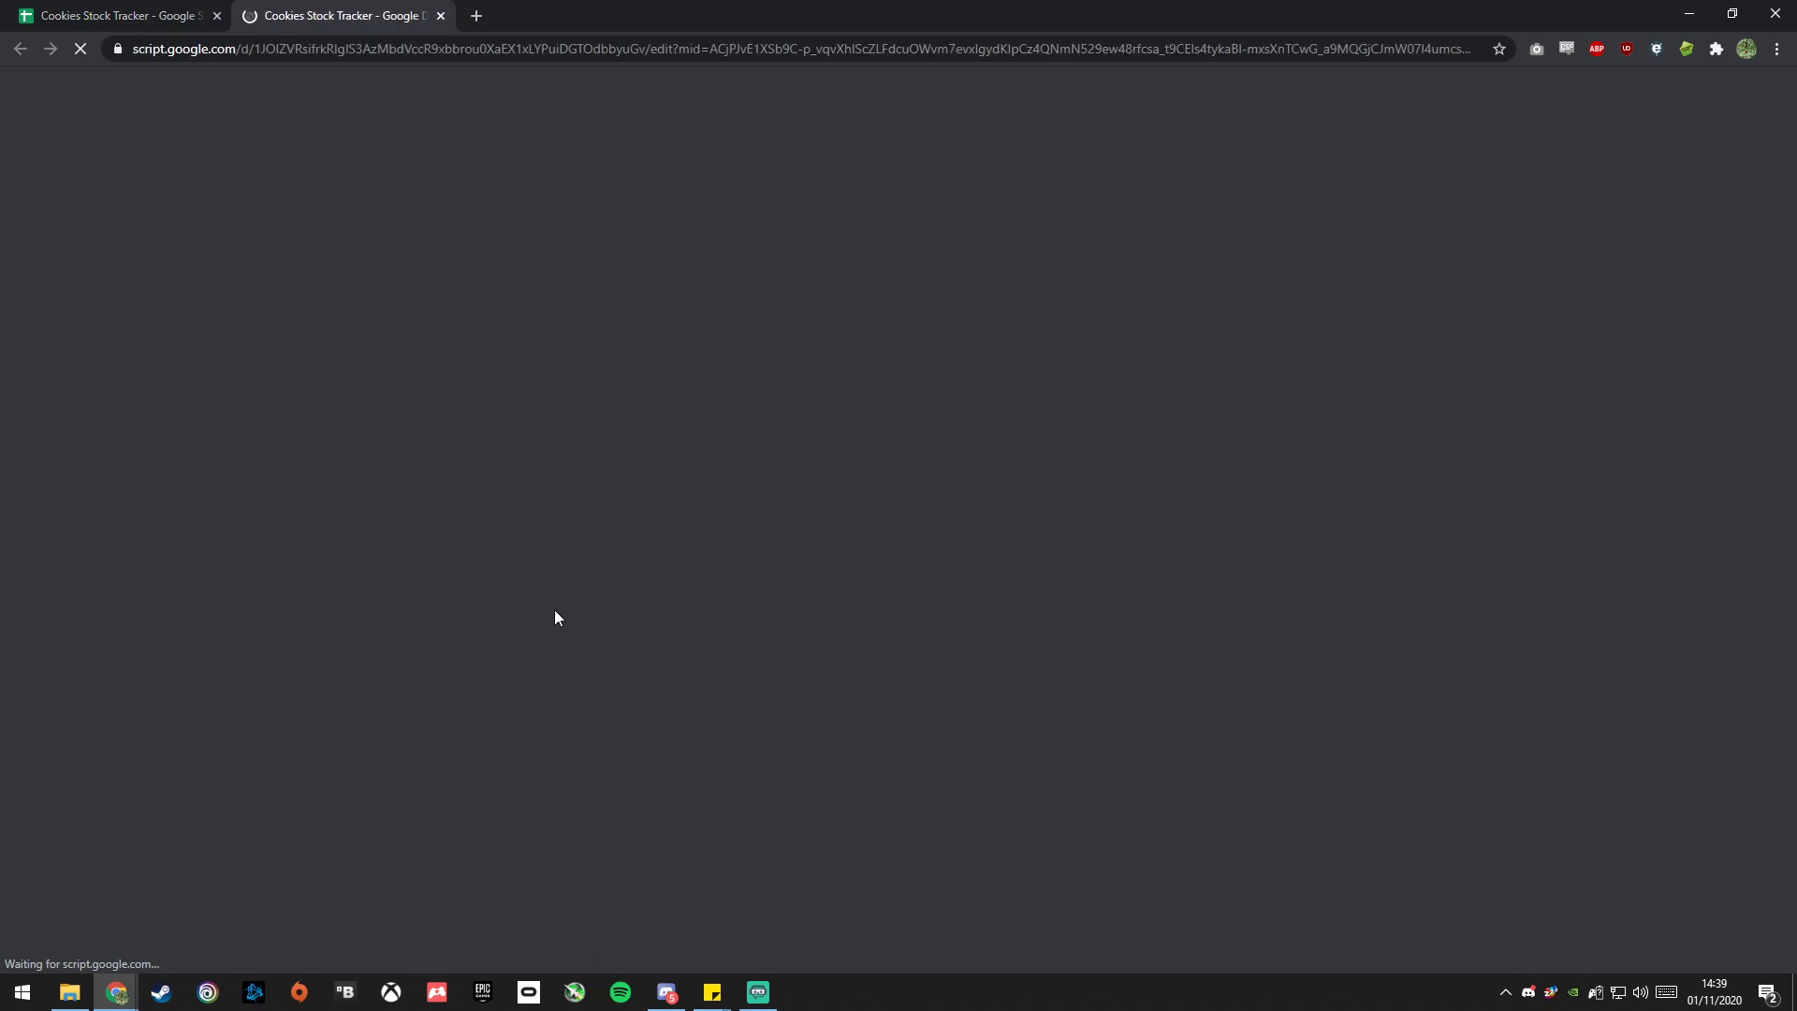
{"action": "scroll", "coordinate": [328, 510], "scroll_direction": "down", "scroll_amount": 5}
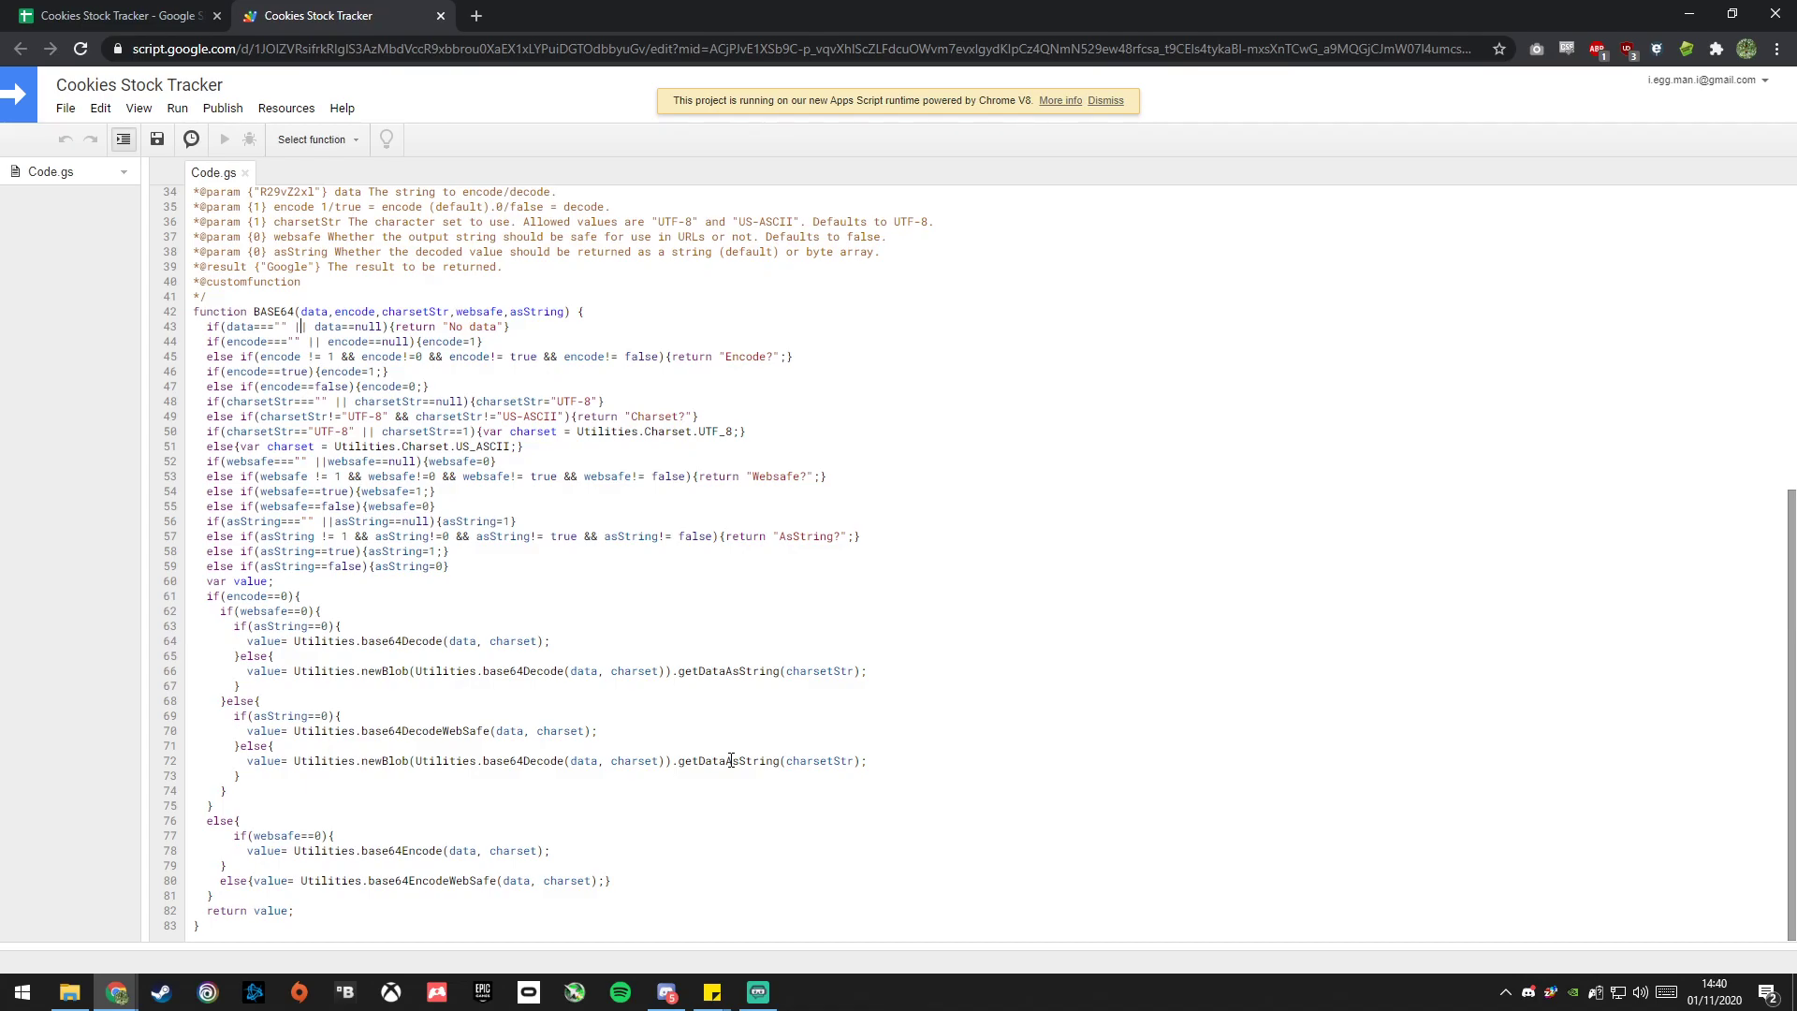
{"action": "scroll", "coordinate": [791, 642], "scroll_direction": "up", "scroll_amount": 3}
{"action": "scroll", "coordinate": [239, 635], "scroll_direction": "down", "scroll_amount": 3}
{"action": "scroll", "coordinate": [526, 635], "scroll_direction": "up", "scroll_amount": 3}
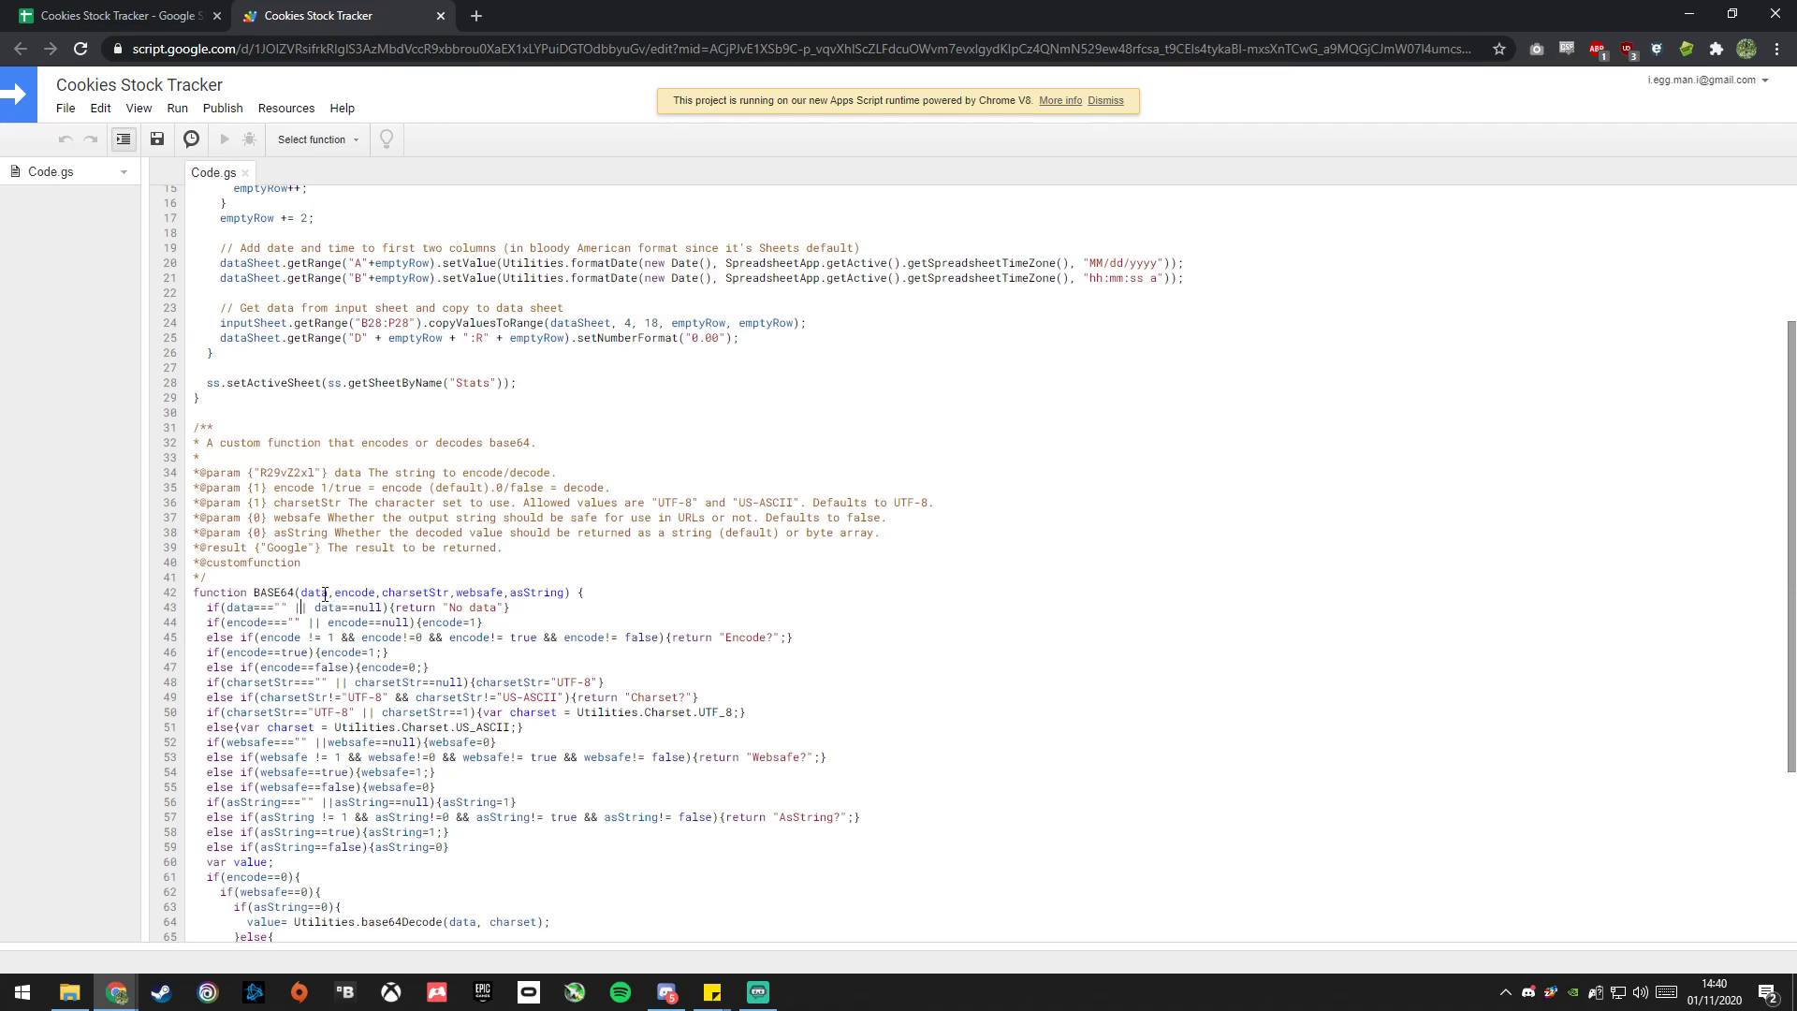
Return to the Input sheet and examine the decoded Base64 text in row 4 across to the stock values near column CM.
{"action": "key", "text": "ctrl+shift+Tab"}
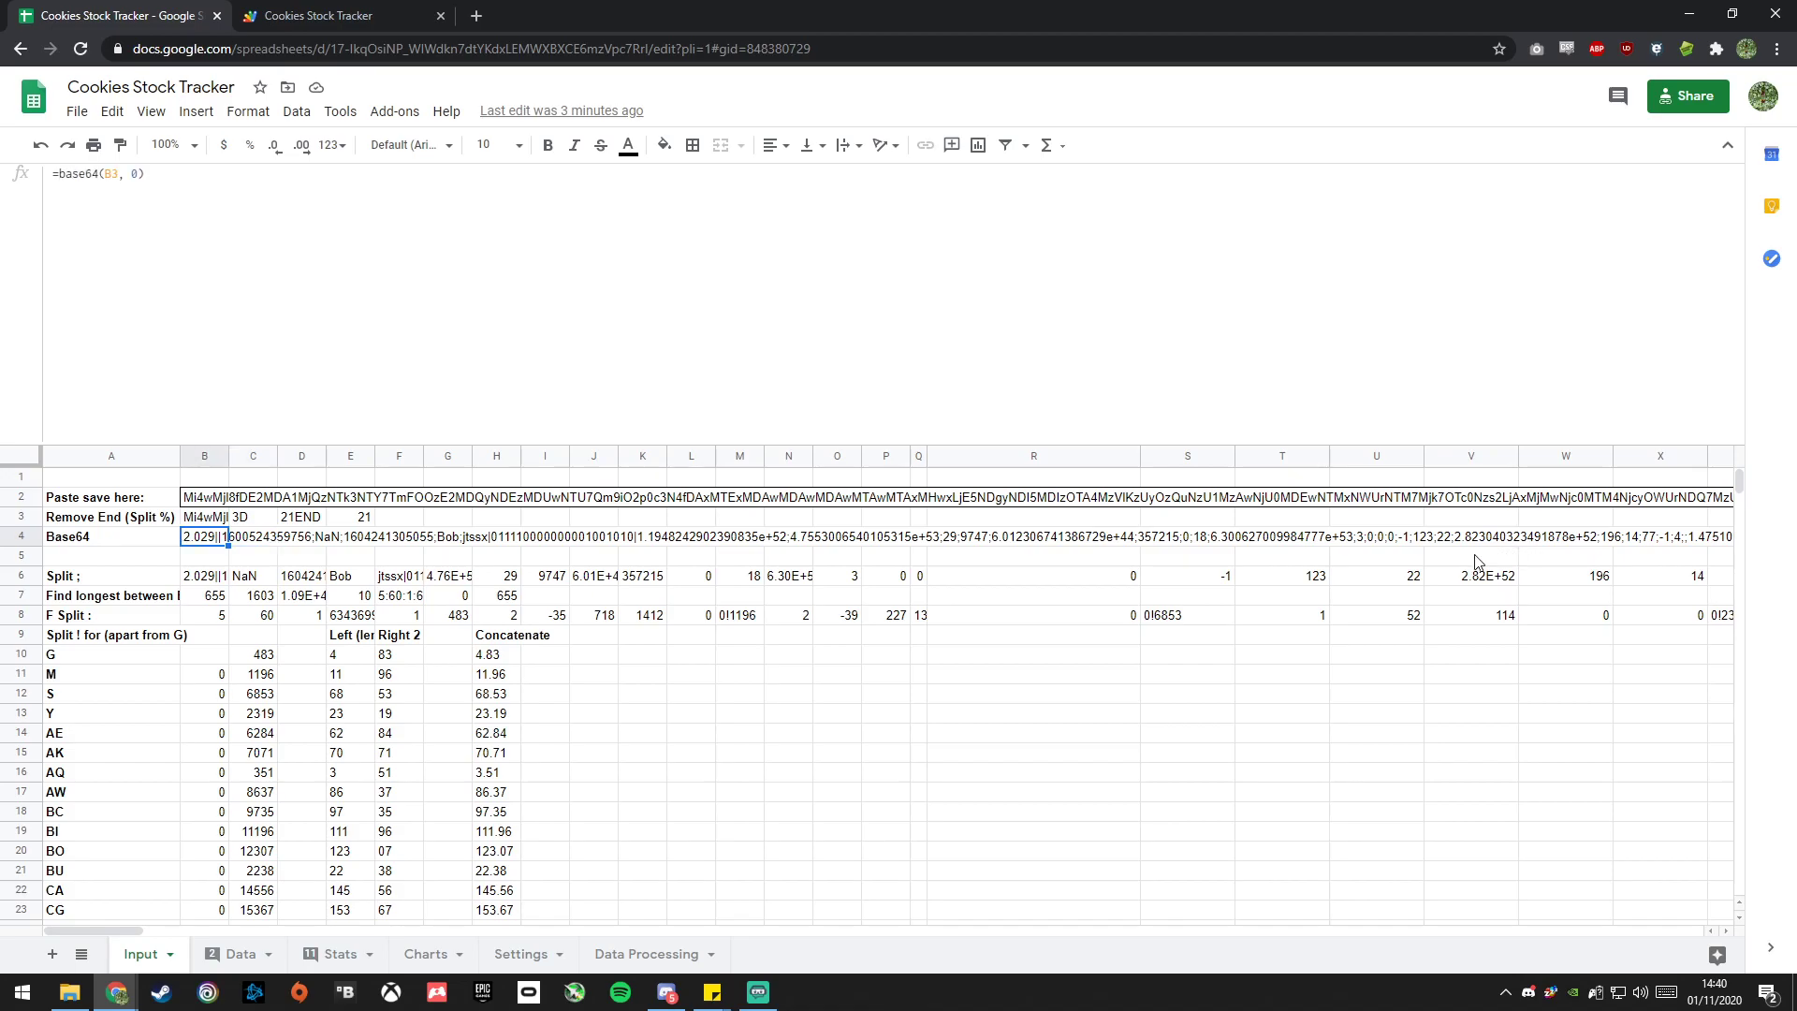
{"action": "left_click_drag", "start_coordinate": [141, 931], "coordinate": [584, 983]}
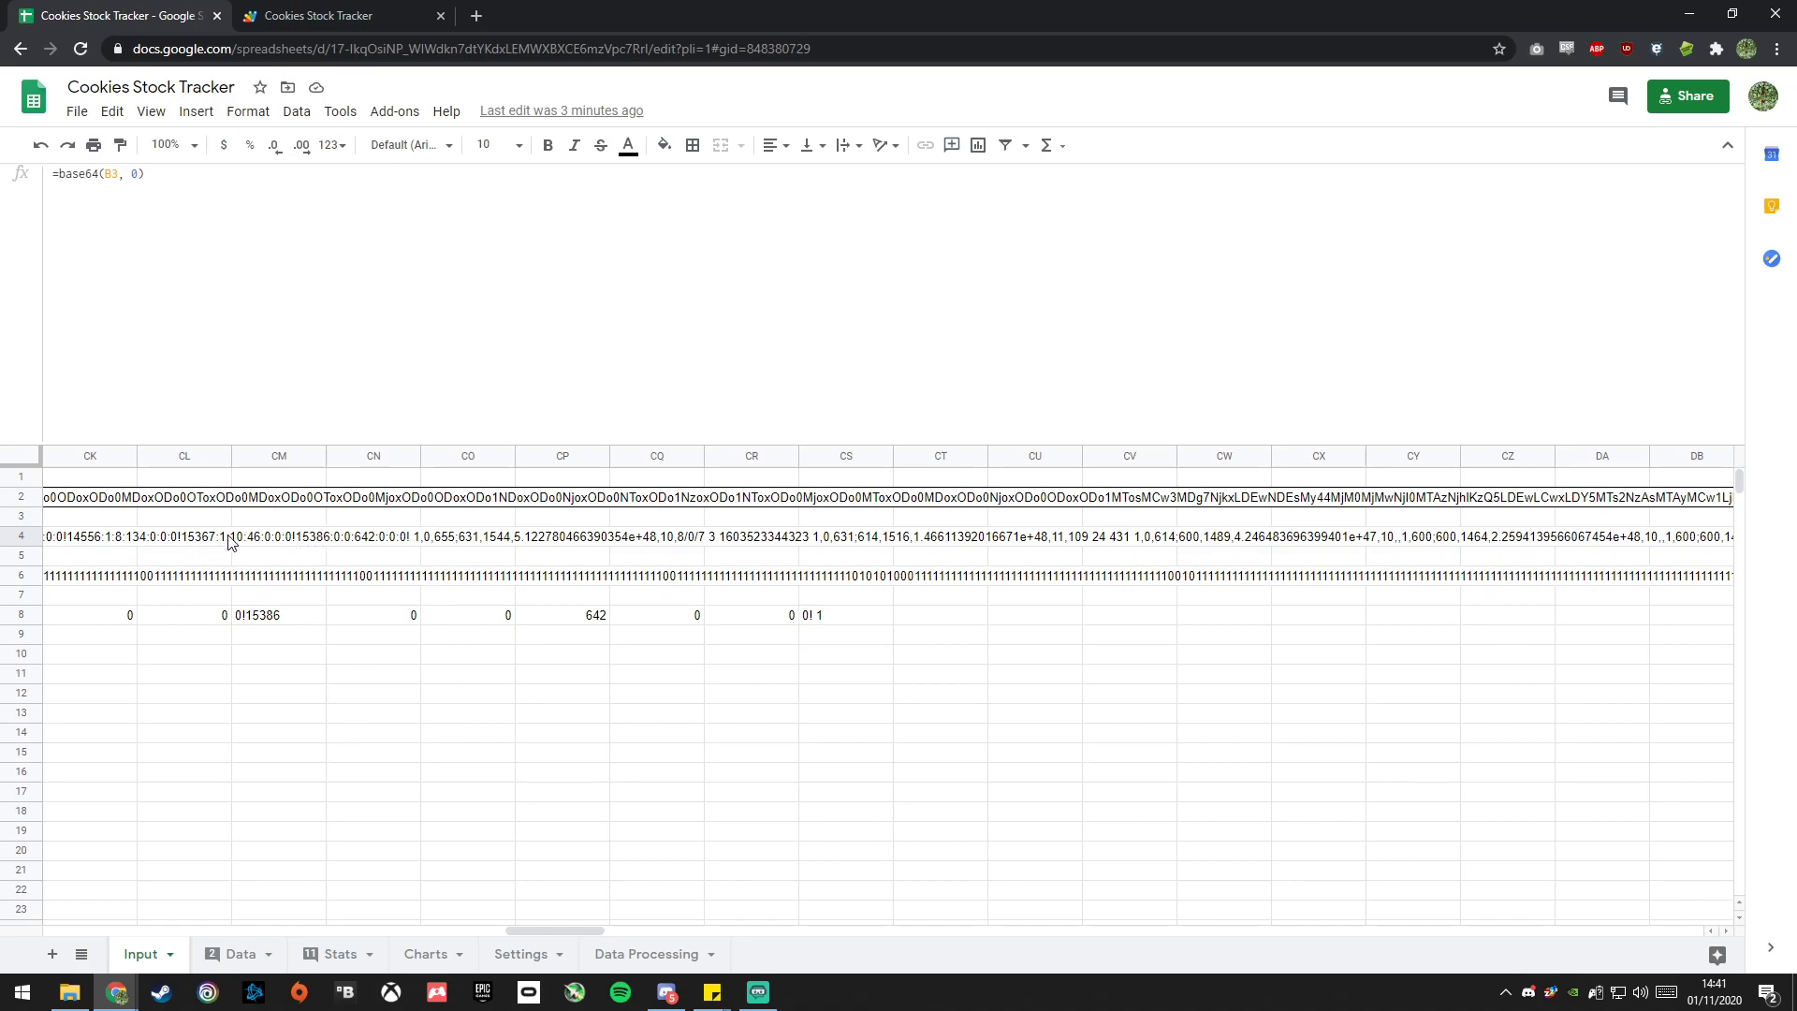
{"action": "left_click_drag", "start_coordinate": [554, 930], "coordinate": [73, 929]}
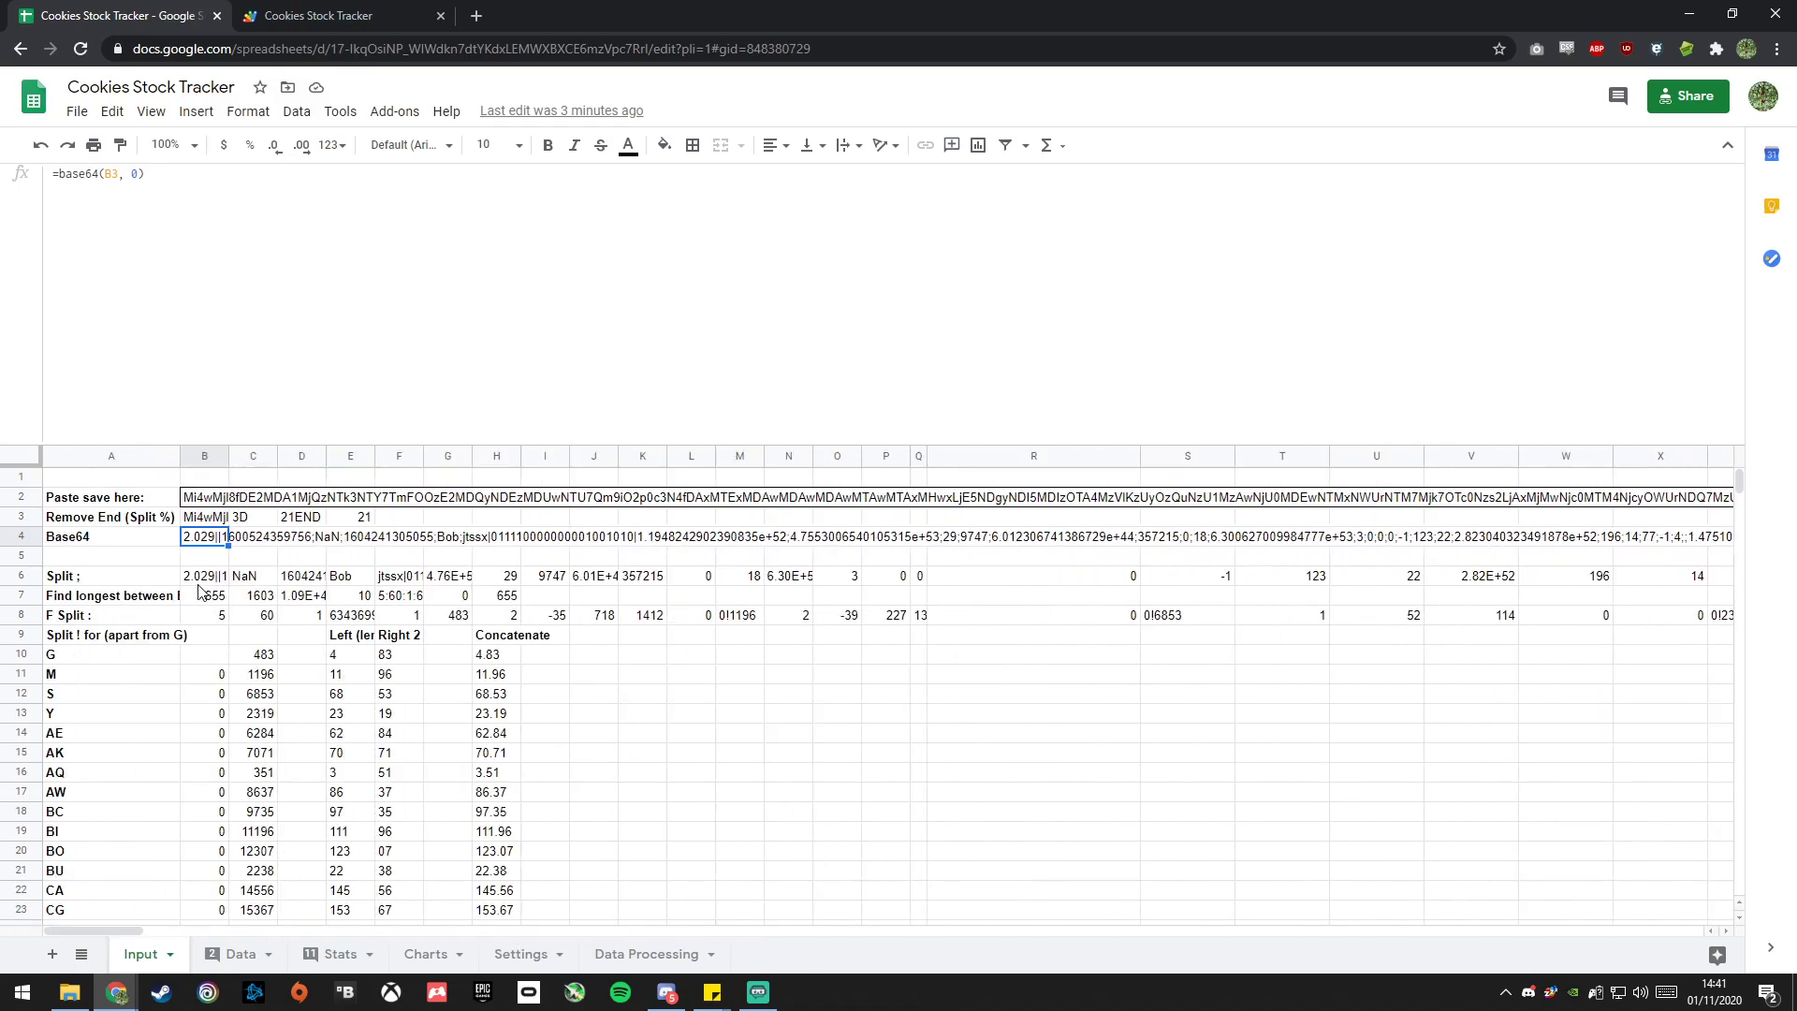
Examine the separated pieces of the decoded save, cell by cell, along the "Split ;" row.
{"action": "left_click", "coordinate": [150, 573]}
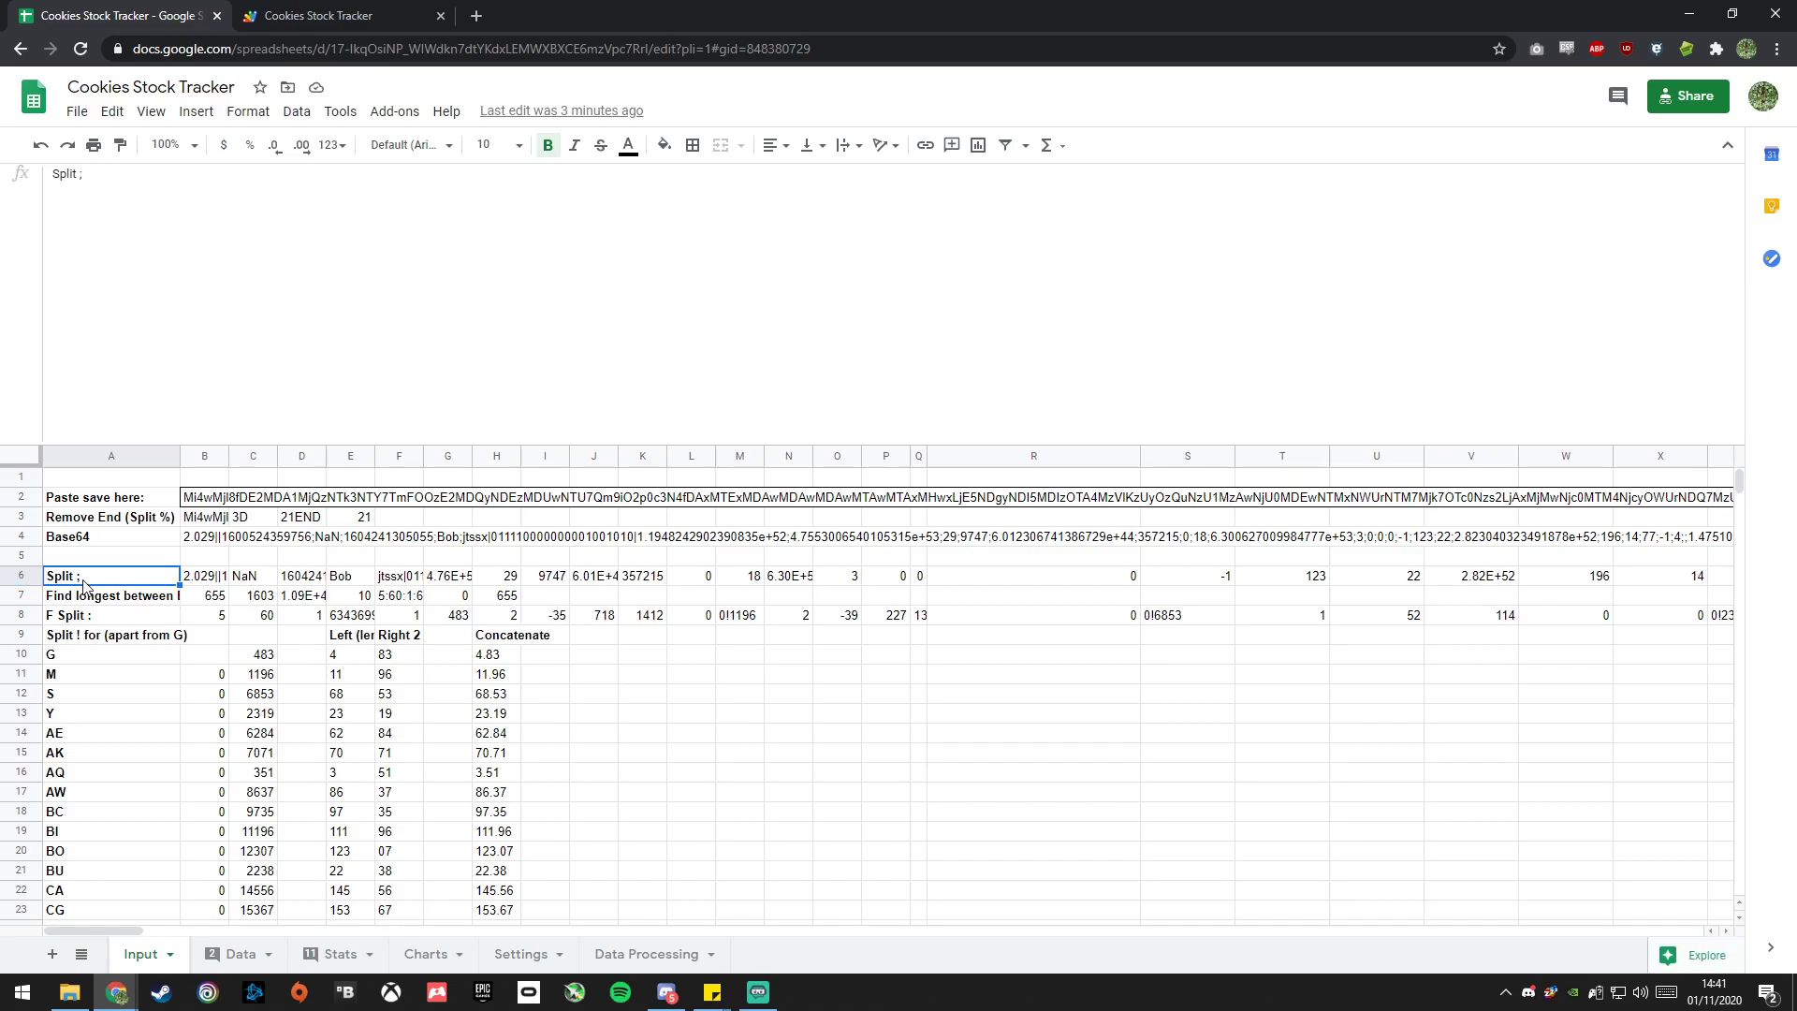
{"action": "key", "text": "Right"}
{"action": "key", "text": "Right"}
{"action": "key", "text": "Right"}
{"action": "key", "text": "Right"}
{"action": "key", "text": "Right"}
{"action": "key", "text": "Right"}
{"action": "key", "text": "Right"}
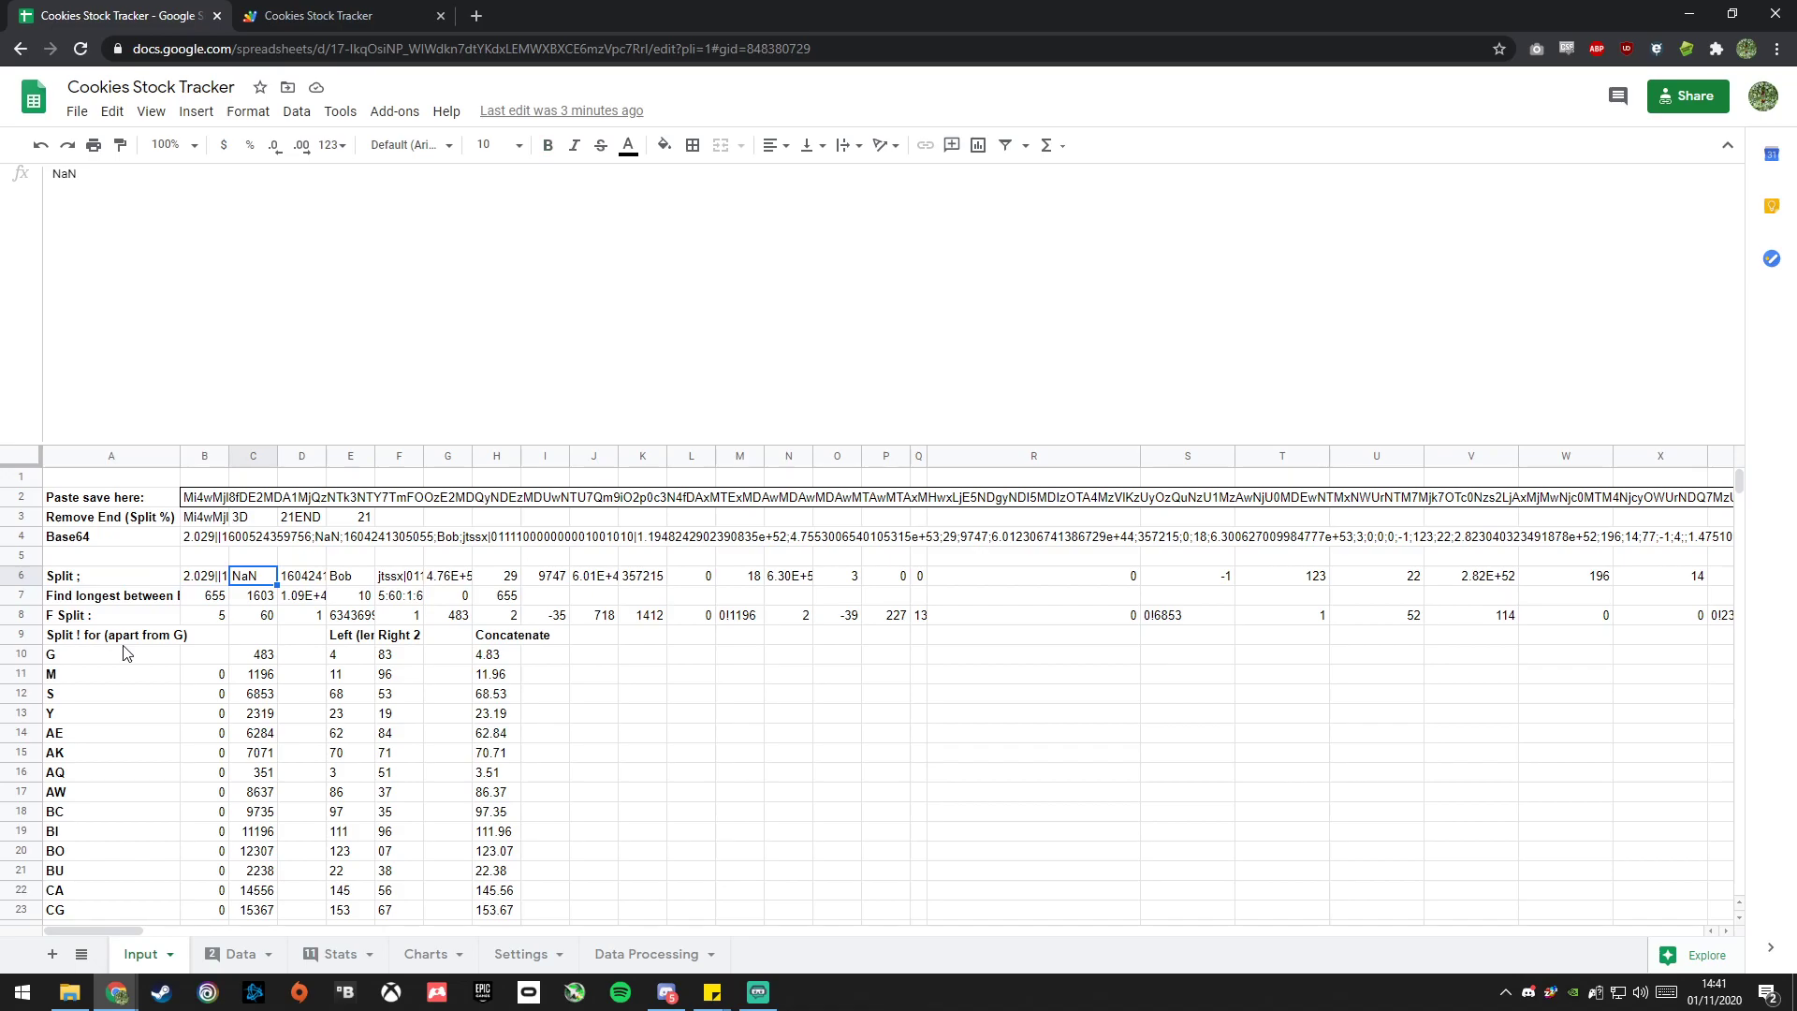
Examine the remaining single-value pieces along the "Split ;" row, from column C through to cell BD.
{"action": "key", "text": "Right"}
{"action": "key", "text": "Right"}
{"action": "key", "text": "Right"}
{"action": "key", "text": "Right"}
{"action": "key", "text": "Right"}
{"action": "key", "text": "Right"}
{"action": "key", "text": "Right"}
{"action": "key", "text": "Right"}
{"action": "key", "text": "Right"}
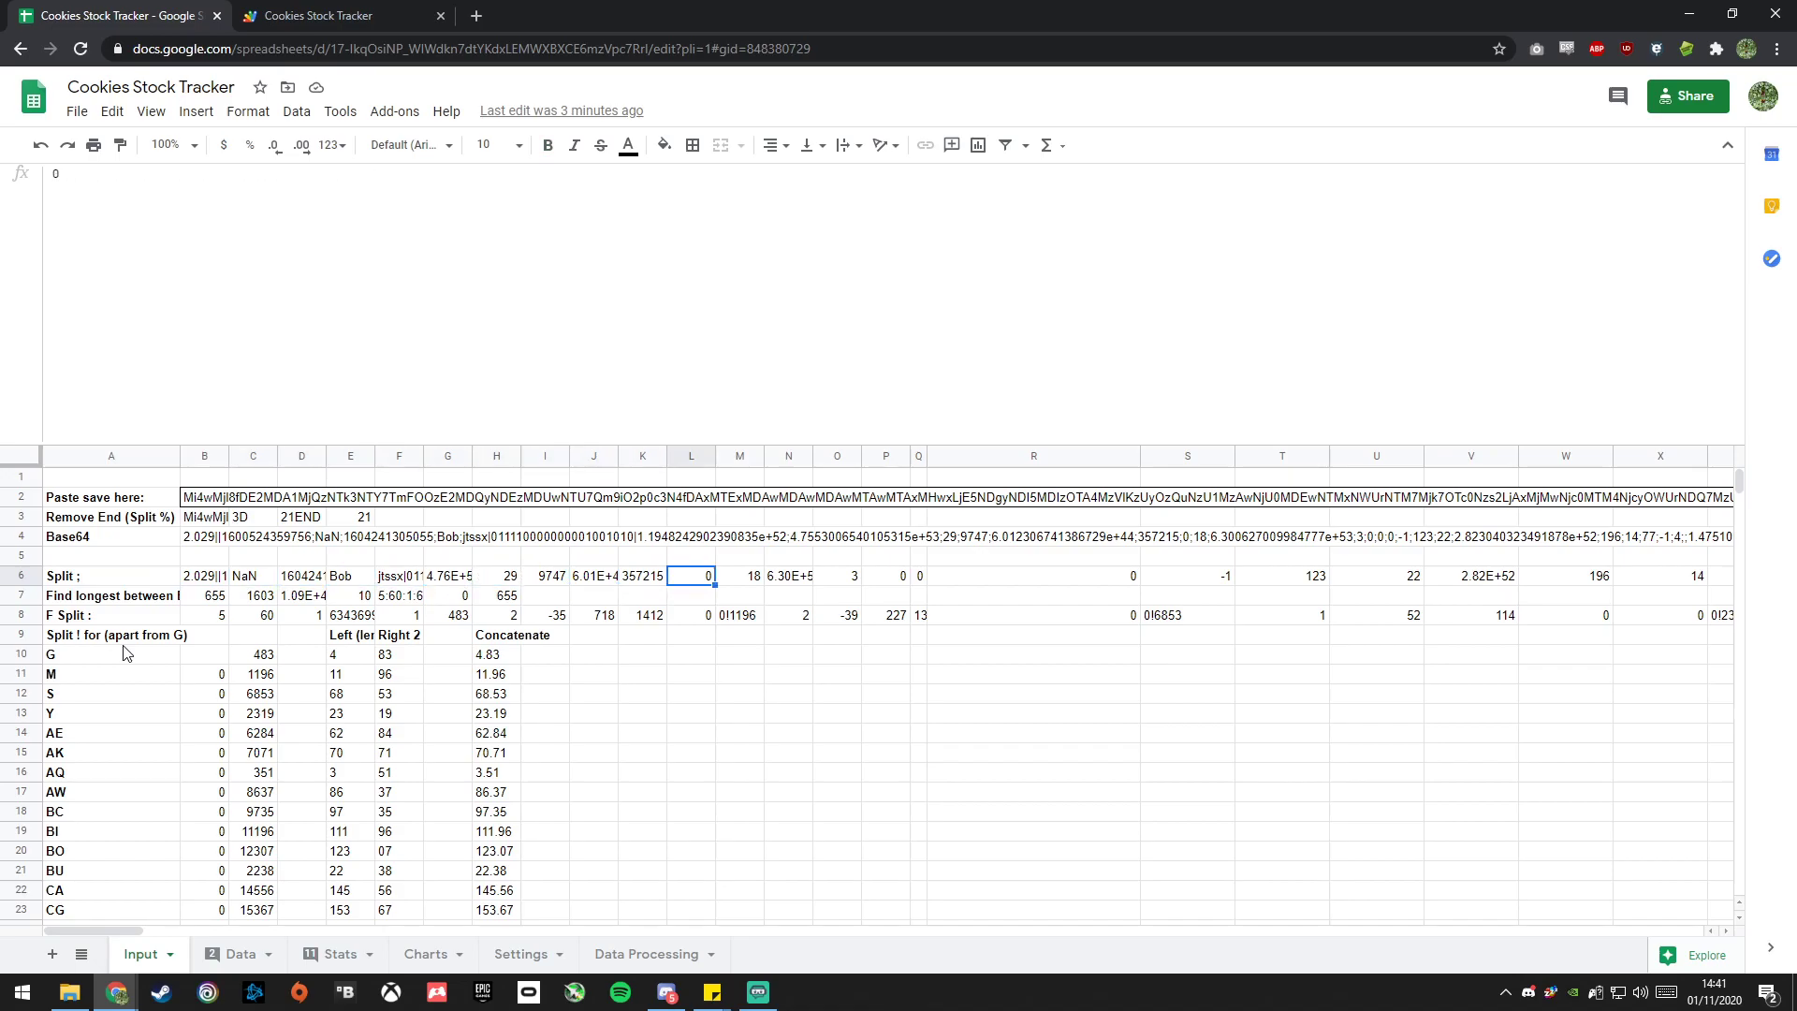
{"action": "key", "text": "Right"}
{"action": "key", "text": "Right"}
{"action": "key", "text": "Right"}
{"action": "key", "text": "Right"}
{"action": "key", "text": "Right"}
{"action": "key", "text": "Right"}
{"action": "key", "text": "Right"}
{"action": "key", "text": "Right"}
{"action": "key", "text": "Right"}
{"action": "key", "text": "Right"}
{"action": "key", "text": "Right"}
{"action": "key", "text": "Right"}
{"action": "key", "text": "Right"}
{"action": "key", "text": "Right"}
{"action": "key", "text": "Right"}
{"action": "key", "text": "Right"}
{"action": "key", "text": "Right"}
{"action": "key", "text": "Right"}
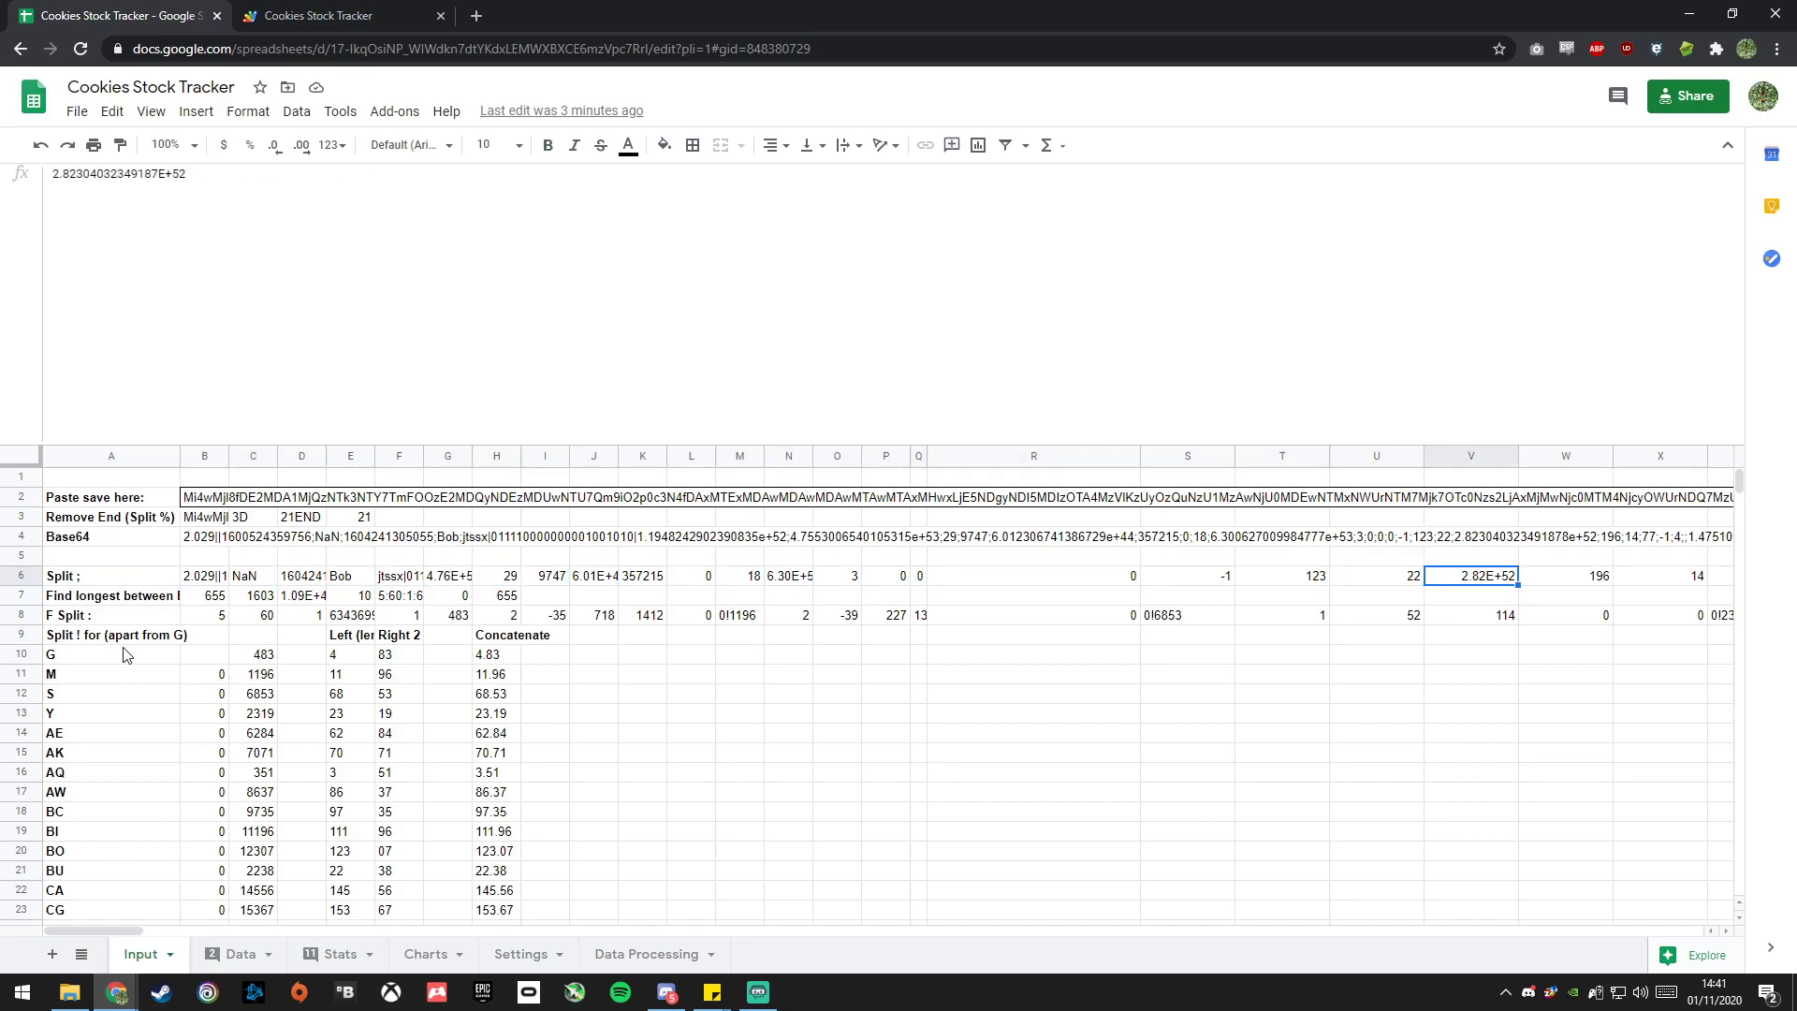
{"action": "key", "text": "Right"}
{"action": "key", "text": "Right"}
{"action": "key", "text": "Right"}
{"action": "key", "text": "Right"}
{"action": "key", "text": "Right"}
{"action": "key", "text": "Right"}
{"action": "key", "text": "Right"}
{"action": "key", "text": "Right"}
{"action": "key", "text": "Right"}
{"action": "key", "text": "Right"}
{"action": "key", "text": "Right"}
{"action": "key", "text": "Right"}
{"action": "key", "text": "Right"}
{"action": "key", "text": "Right"}
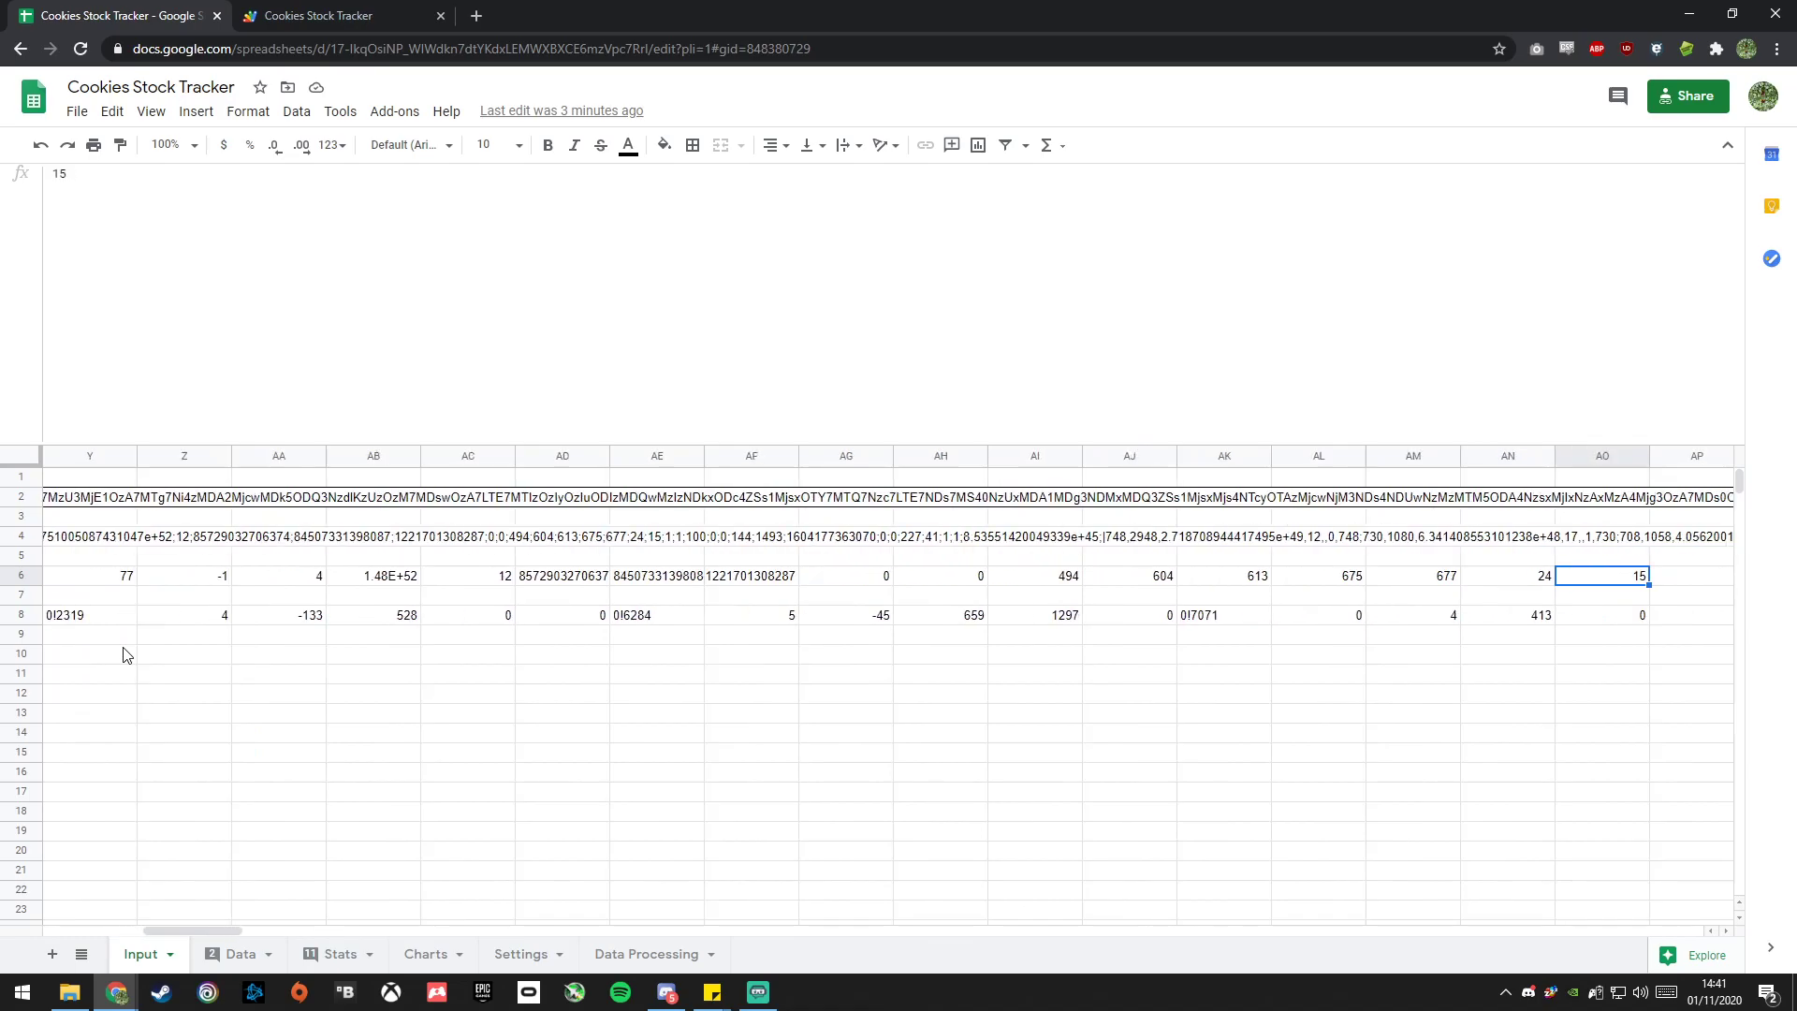
{"action": "key", "text": "Right"}
{"action": "key", "text": "Right"}
{"action": "key", "text": "Right"}
{"action": "key", "text": "Right"}
{"action": "key", "text": "Right"}
{"action": "key", "text": "Right"}
{"action": "key", "text": "Right"}
{"action": "key", "text": "Right"}
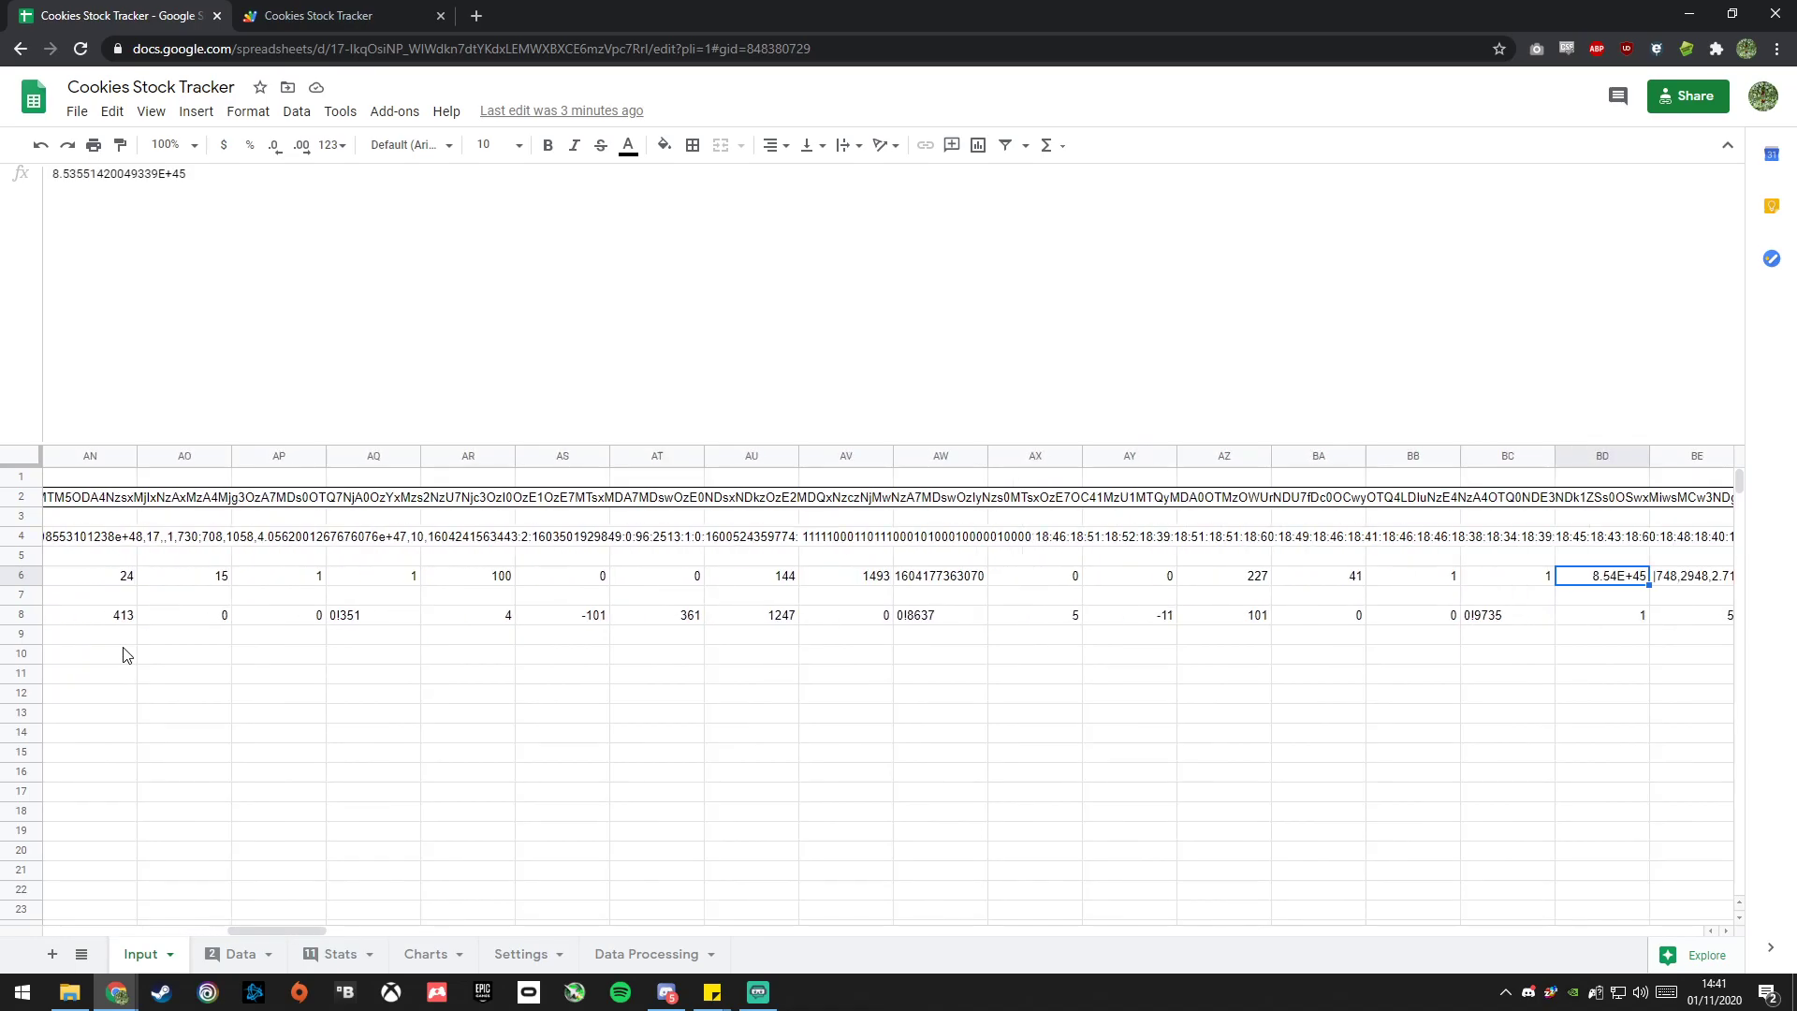
Inspect the comma-separated entries in row 6 from BE onward, up to the long stock data string in BJ.
{"action": "key", "text": "Right"}
{"action": "key", "text": "Right"}
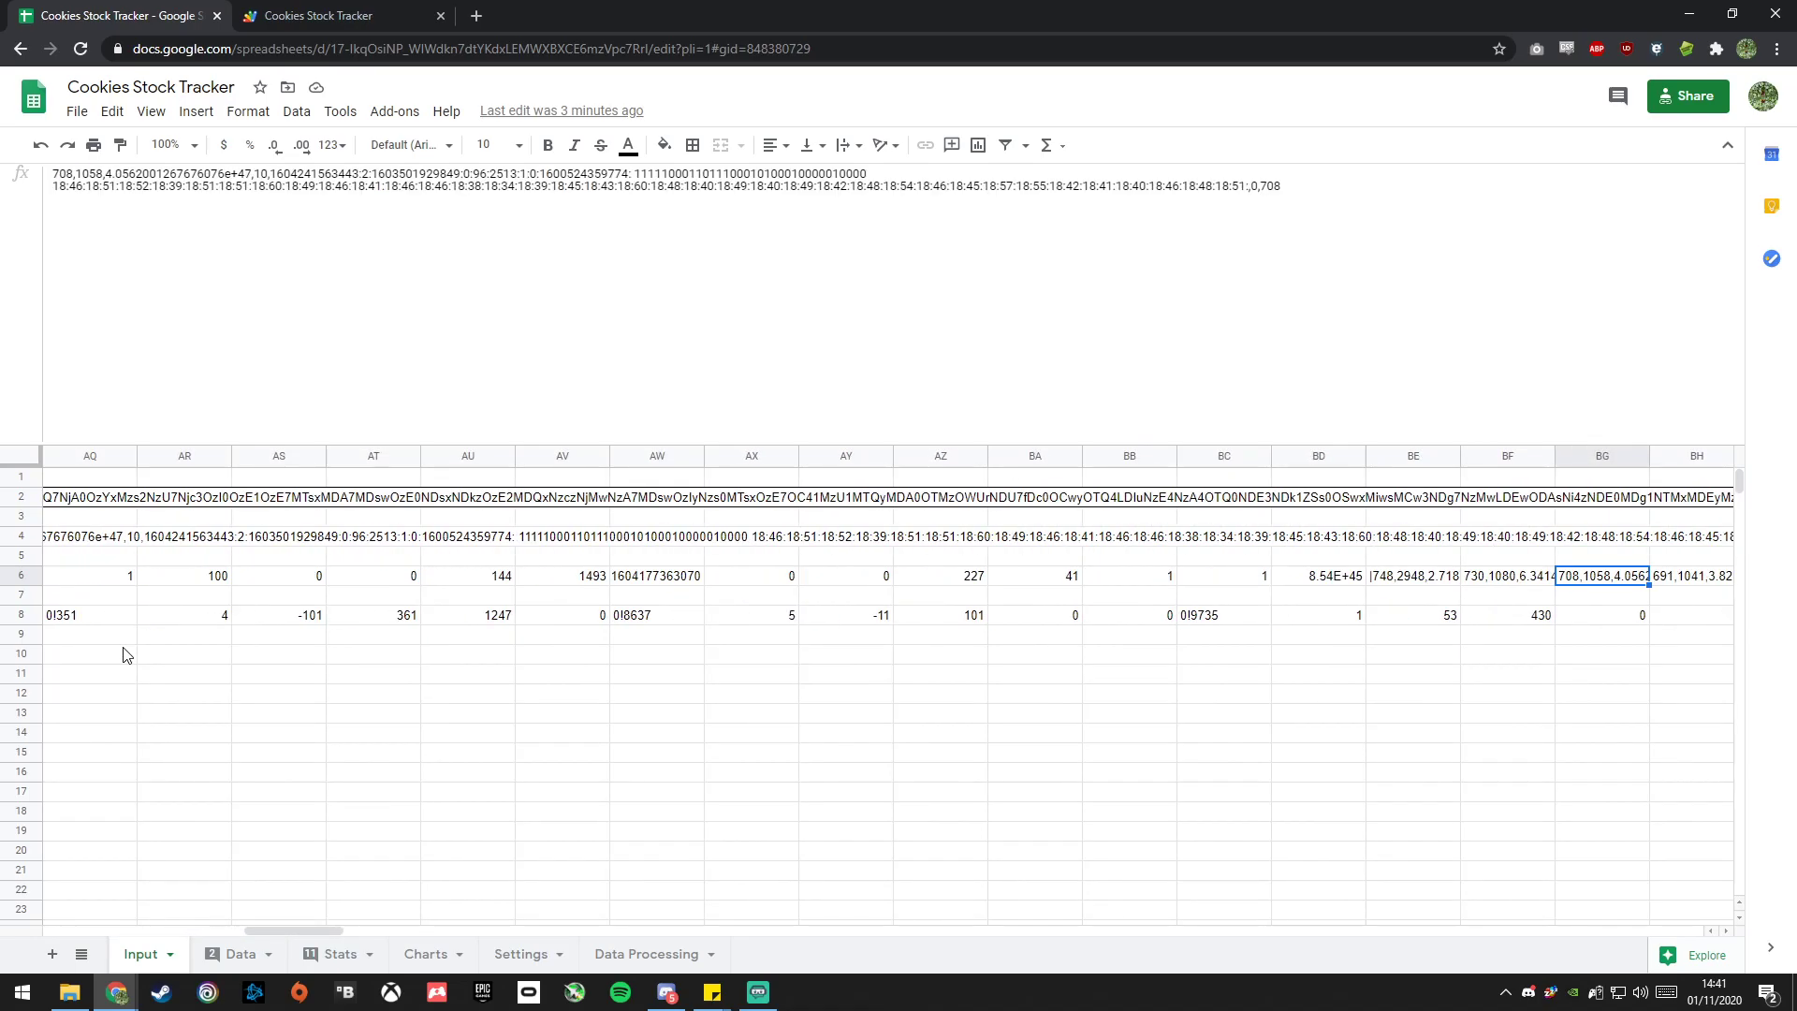
{"action": "key", "text": "Right"}
{"action": "key", "text": "Right"}
{"action": "key", "text": "Right"}
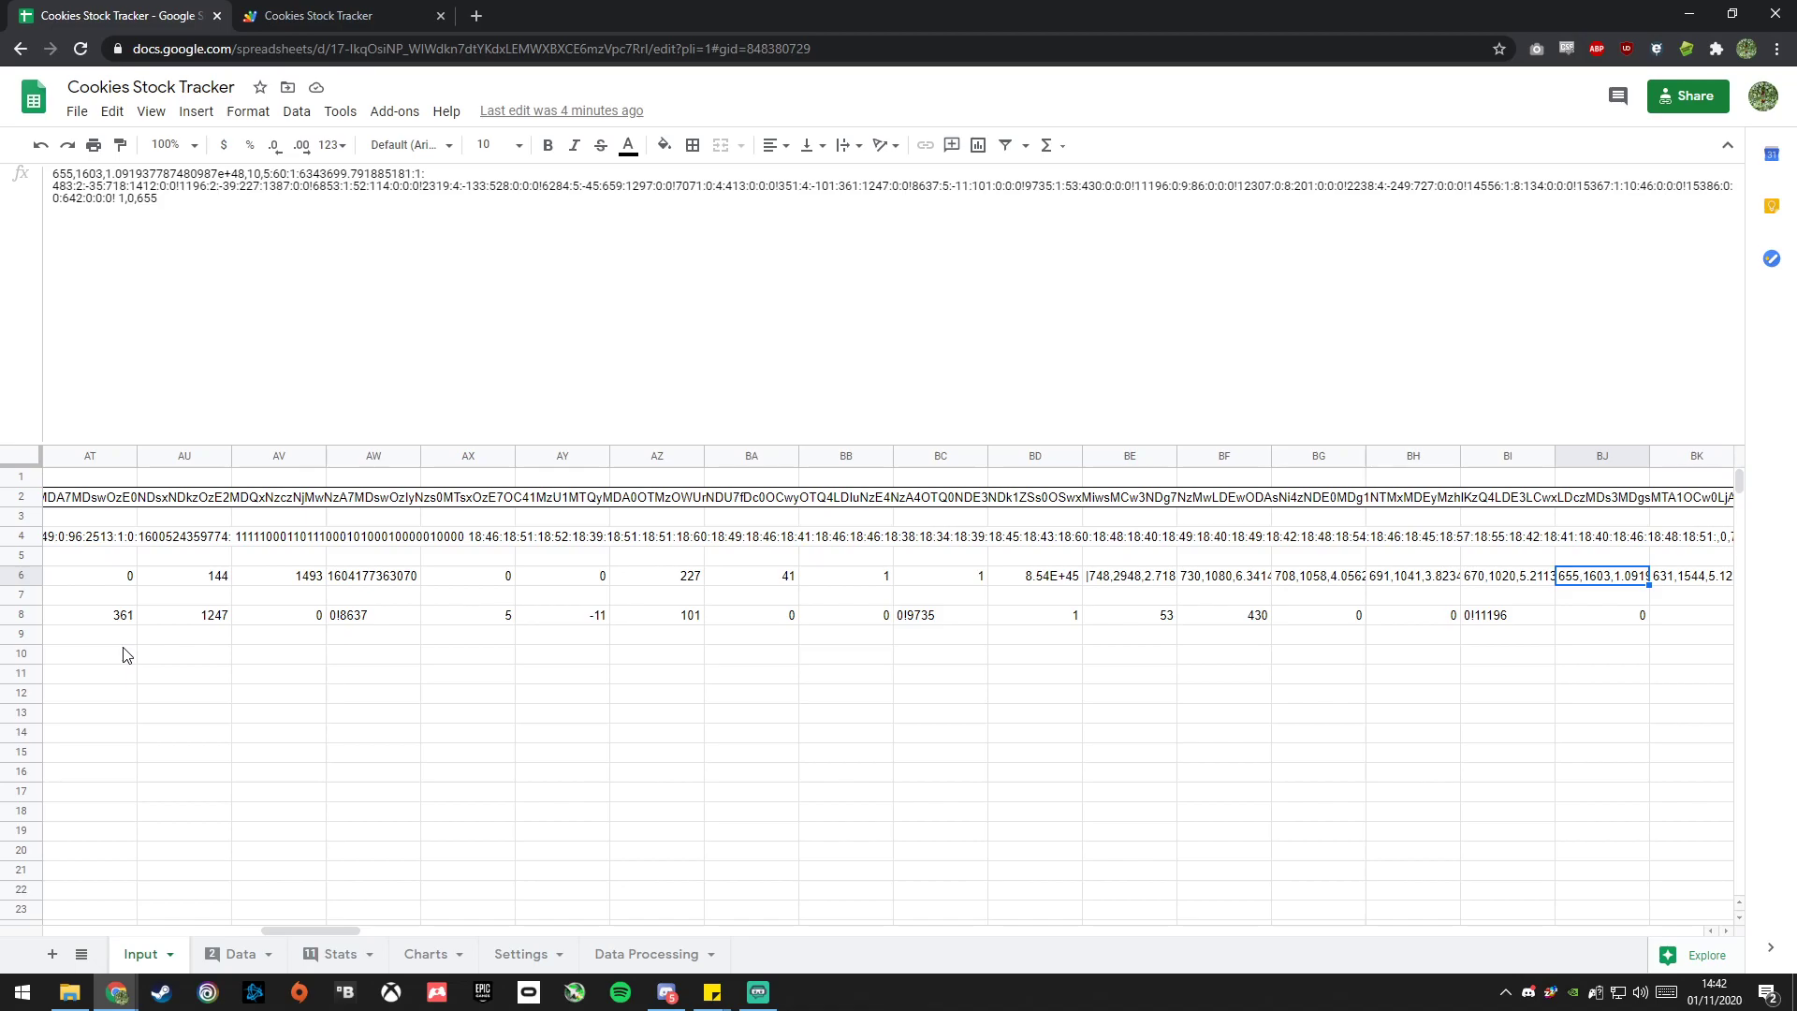
Compare the stock data string in BJ with the shorter entries on both sides of it in row 6, through to BP.
{"action": "key", "text": "Right"}
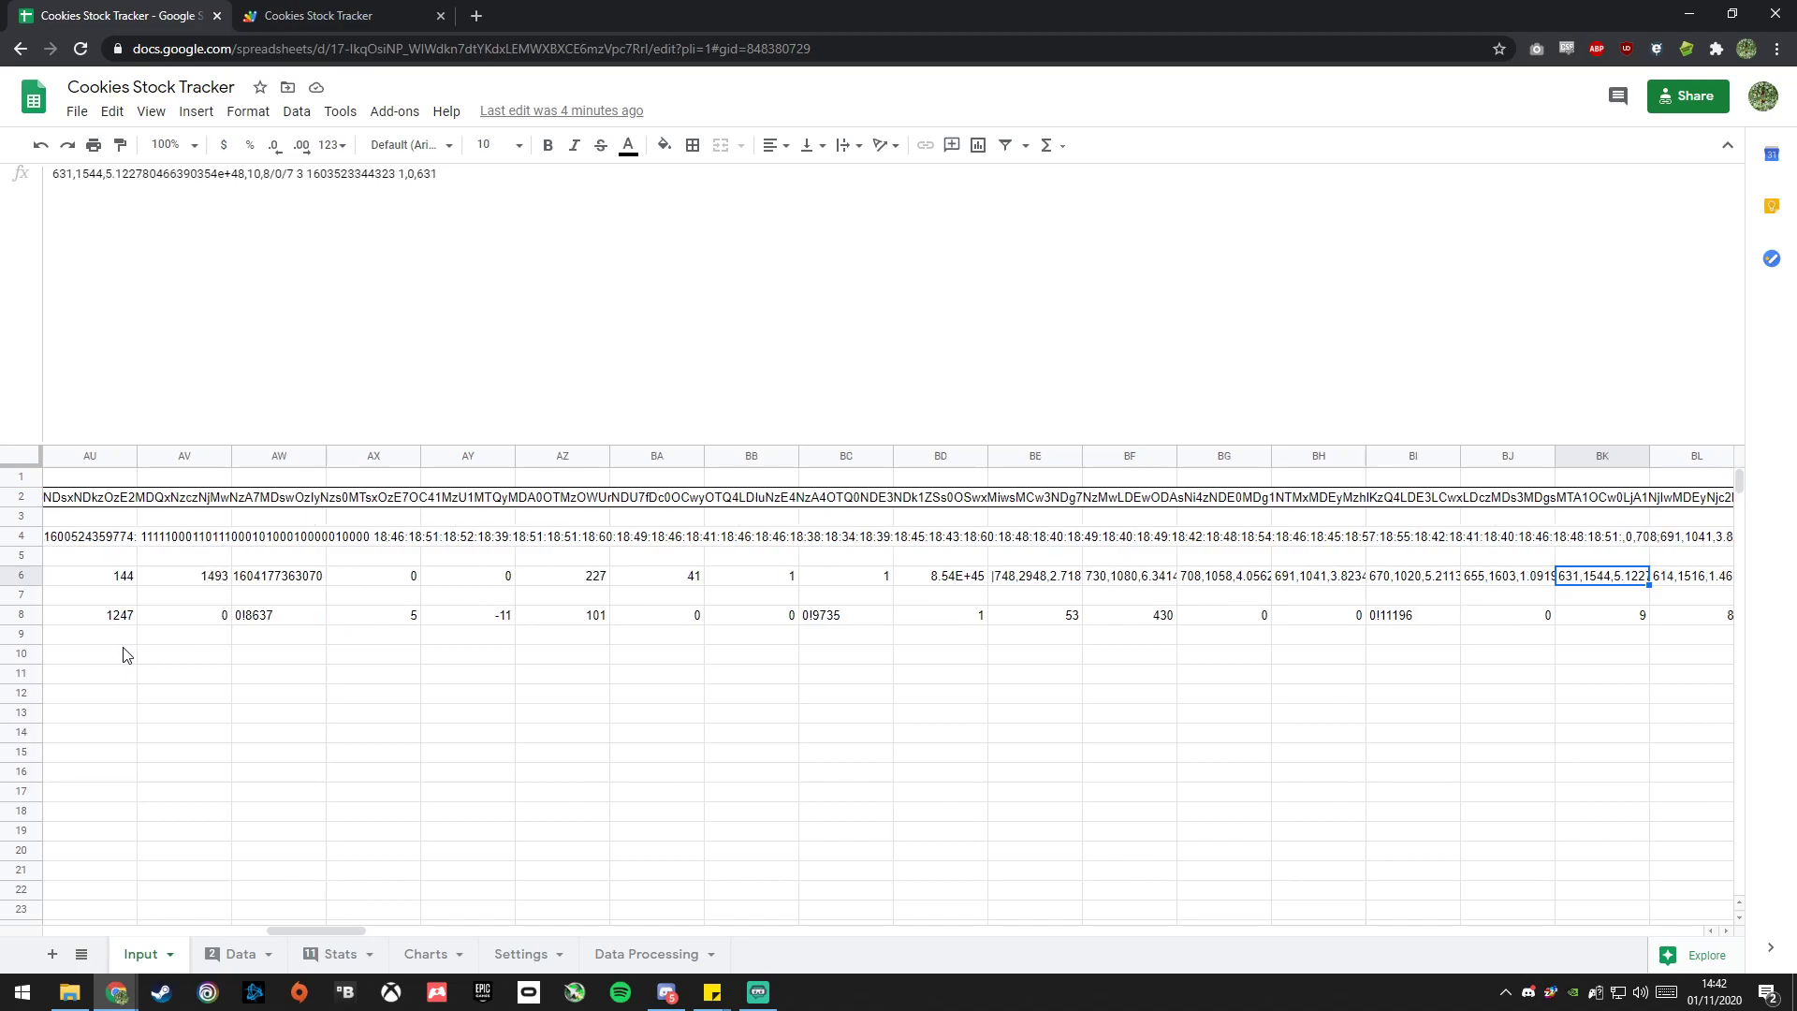
{"action": "key", "text": "Left"}
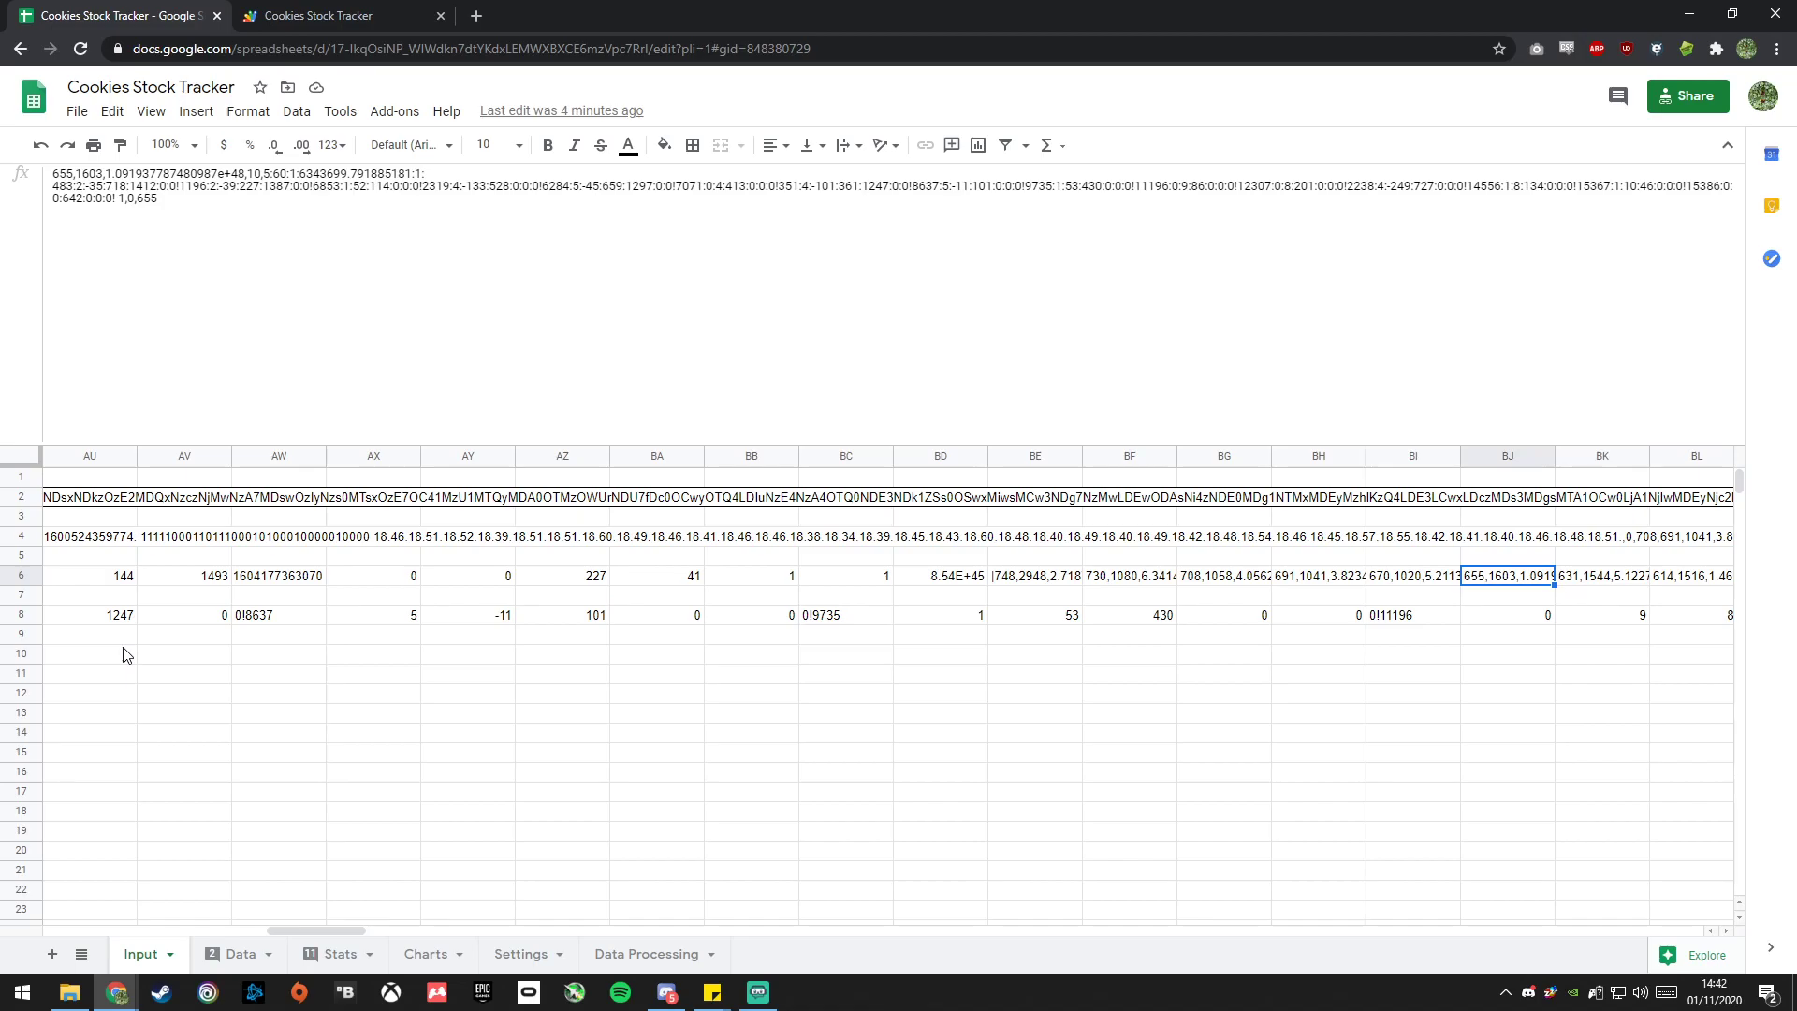
{"action": "key", "text": "Left"}
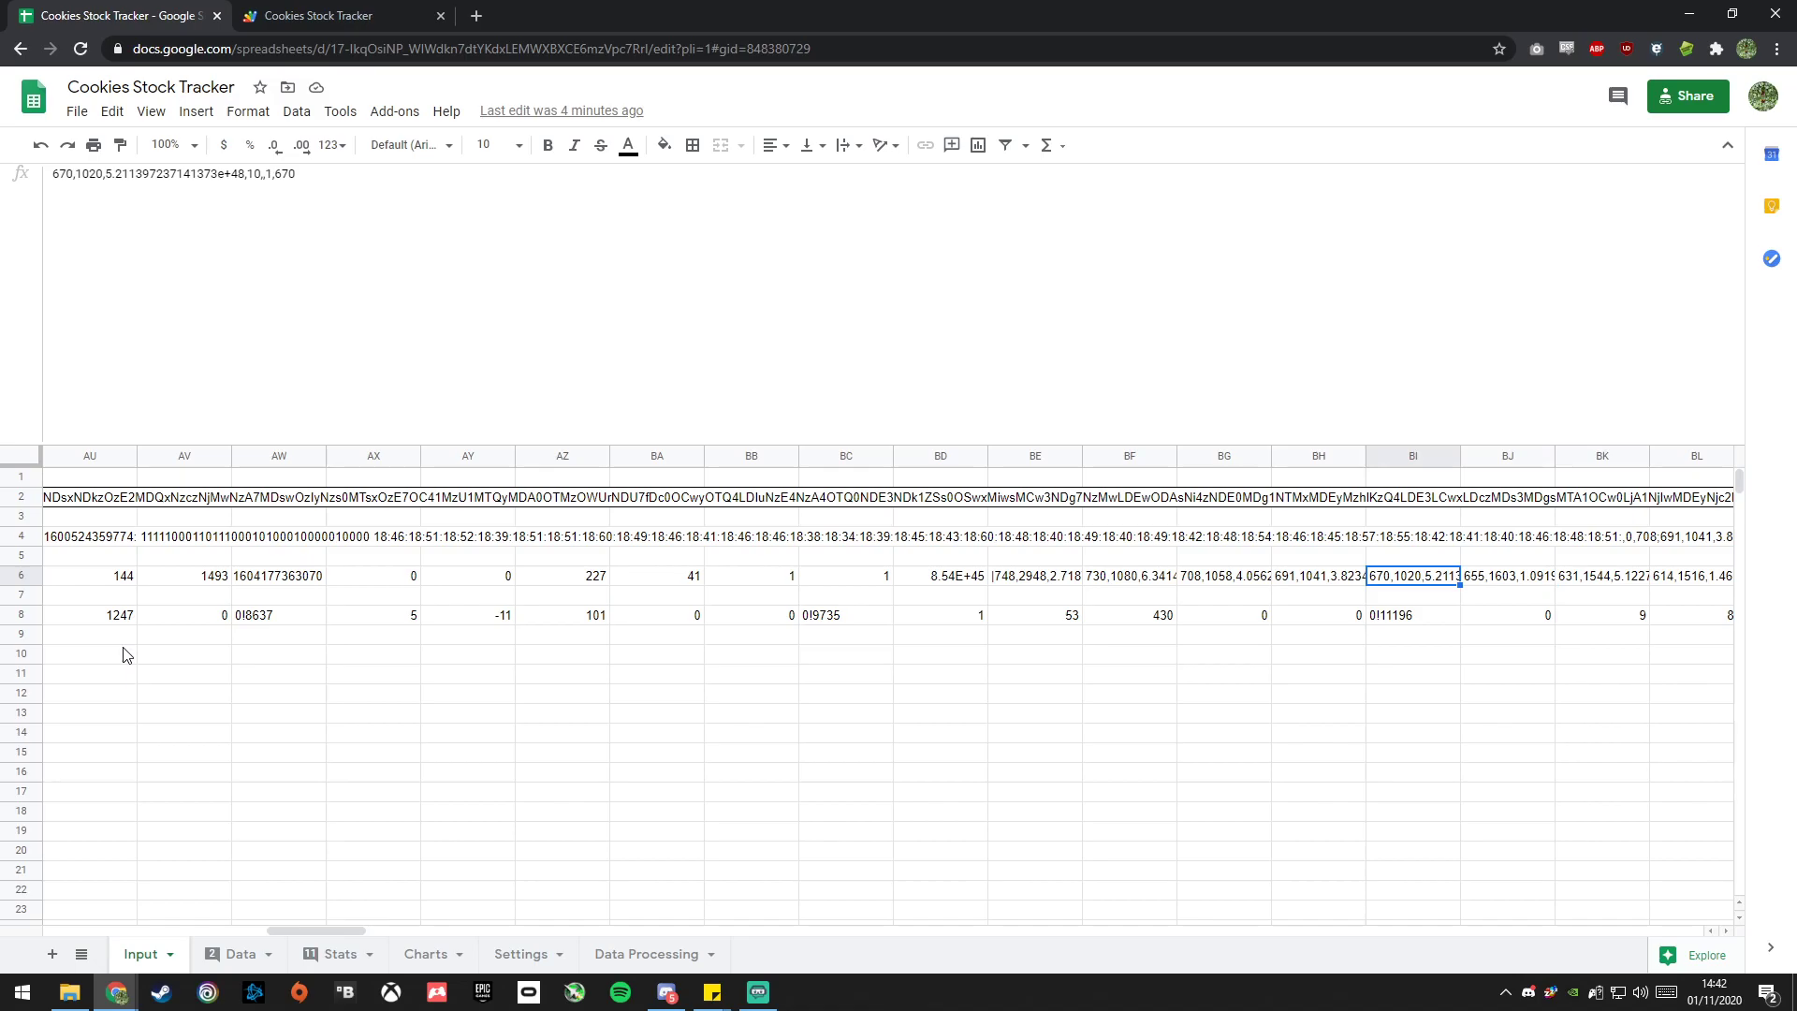
{"action": "key", "text": "Left"}
{"action": "key", "text": "Left"}
{"action": "key", "text": "Left"}
{"action": "key", "text": "Right"}
{"action": "key", "text": "Left"}
{"action": "key", "text": "Left"}
{"action": "key", "text": "Left"}
{"action": "key", "text": "Left"}
{"action": "key", "text": "Right"}
{"action": "key", "text": "Right"}
{"action": "key", "text": "Right"}
{"action": "key", "text": "Right"}
{"action": "key", "text": "Right"}
{"action": "key", "text": "Right"}
{"action": "key", "text": "Right"}
{"action": "key", "text": "Right"}
{"action": "key", "text": "Right"}
{"action": "key", "text": "Right"}
{"action": "key", "text": "Right"}
{"action": "key", "text": "Right"}
{"action": "key", "text": "Right"}
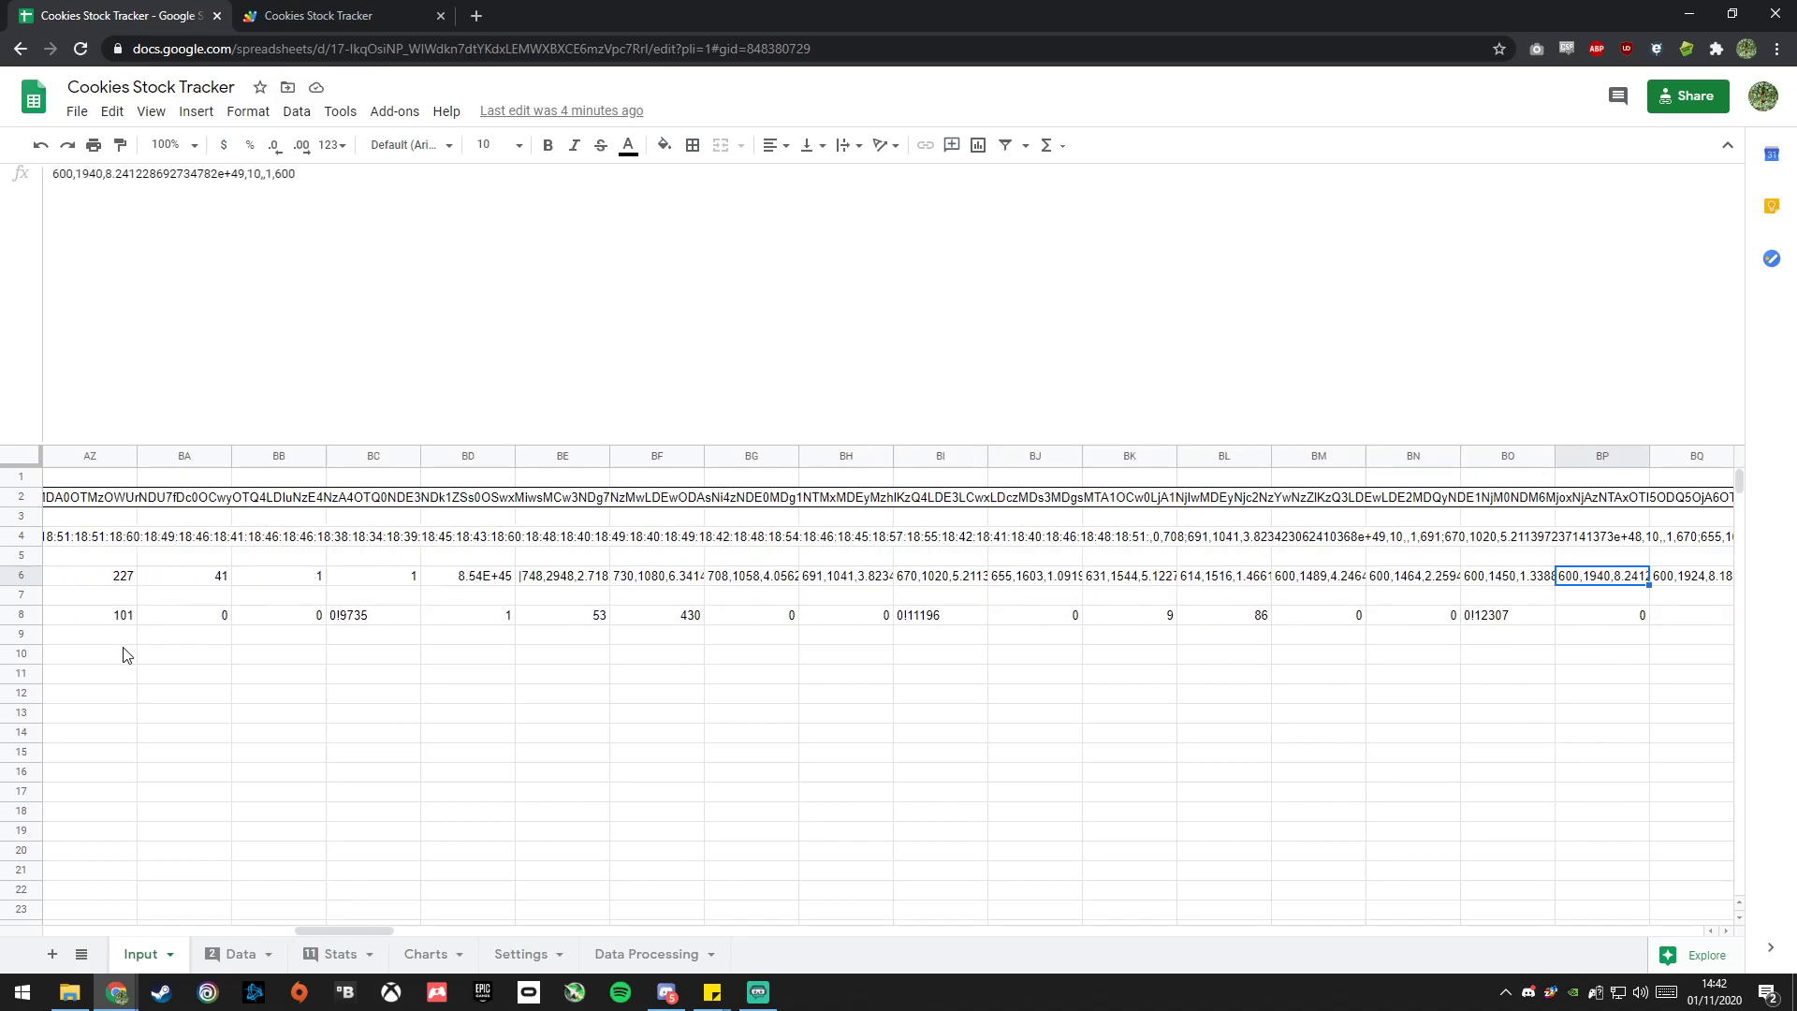
Review the row 6 entries from BI onward, through to the long string of ones and zeros in BV.
{"action": "key", "text": "Left"}
{"action": "key", "text": "Left"}
{"action": "key", "text": "Left"}
{"action": "key", "text": "Left"}
{"action": "key", "text": "Left"}
{"action": "key", "text": "Left"}
{"action": "key", "text": "Left"}
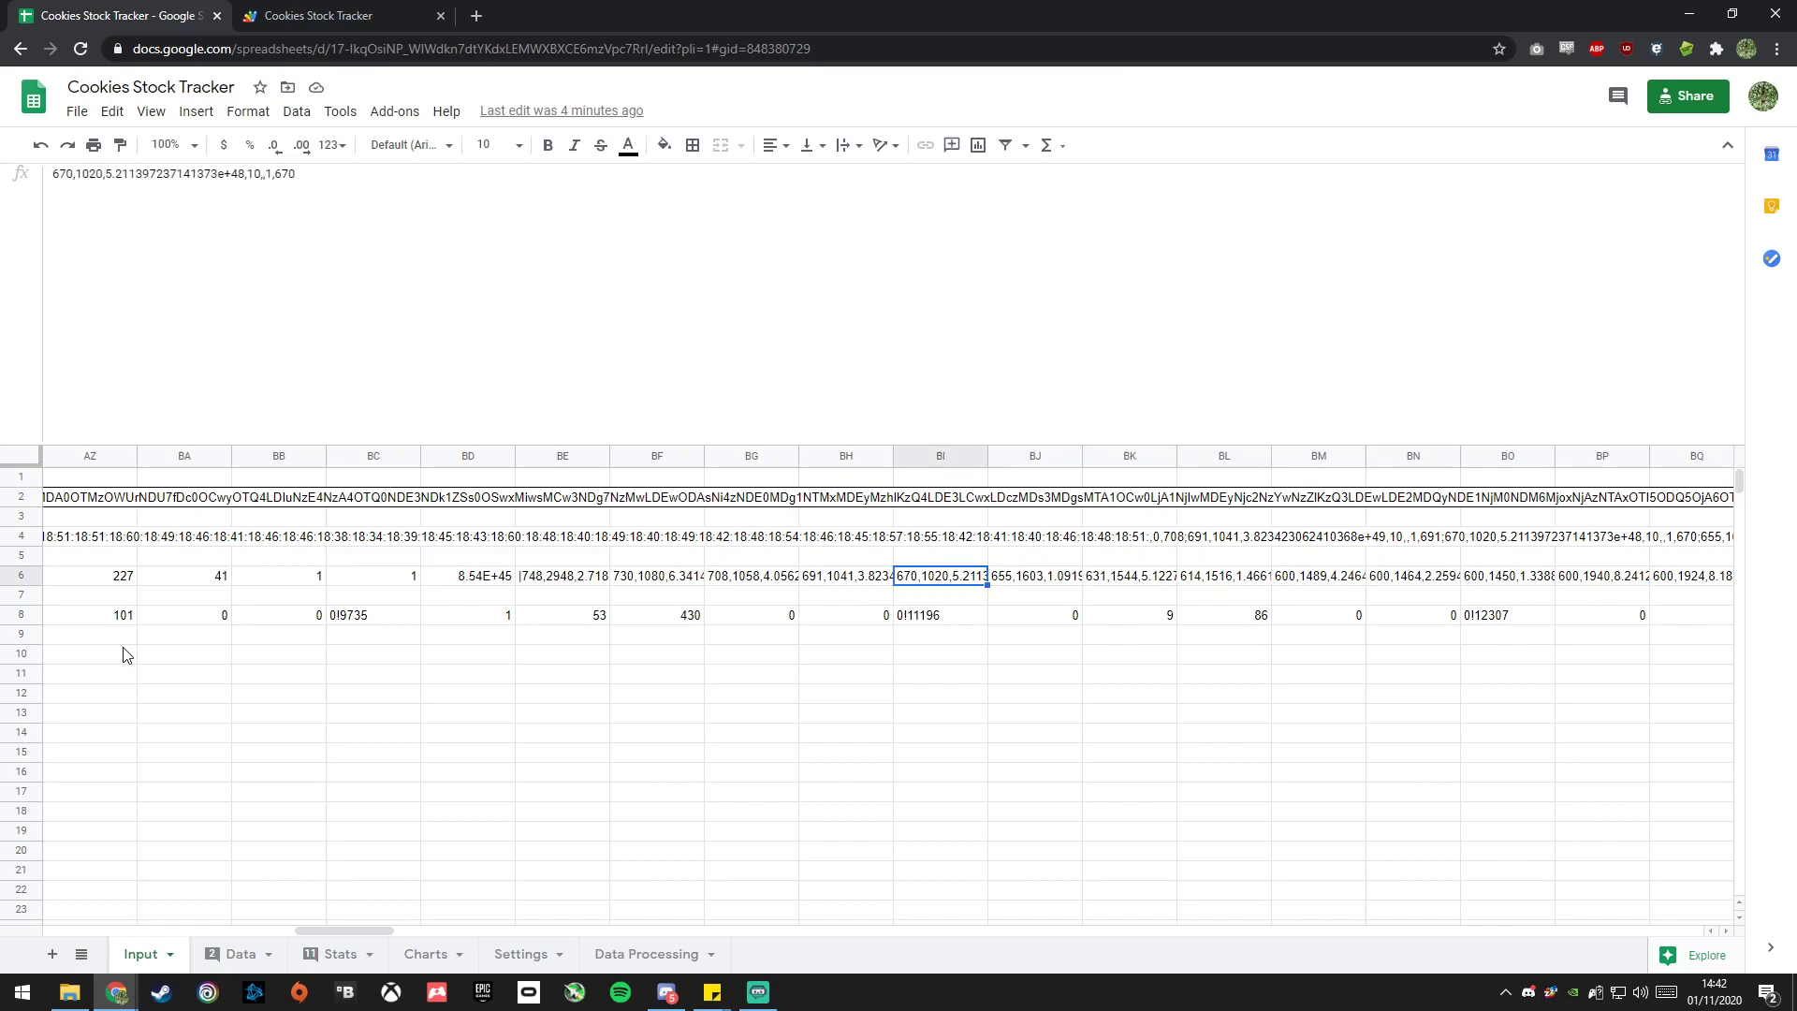
{"action": "key", "text": "Right"}
{"action": "key", "text": "Right"}
{"action": "key", "text": "Right"}
{"action": "key", "text": "Right"}
{"action": "key", "text": "Right"}
{"action": "key", "text": "Right"}
{"action": "key", "text": "Right"}
{"action": "key", "text": "Left"}
{"action": "key", "text": "Left"}
{"action": "key", "text": "Left"}
{"action": "key", "text": "Left"}
{"action": "key", "text": "Left"}
{"action": "key", "text": "Left"}
{"action": "key", "text": "Right"}
{"action": "key", "text": "Right"}
{"action": "key", "text": "Right"}
{"action": "key", "text": "Right"}
{"action": "key", "text": "Right"}
{"action": "key", "text": "Right"}
{"action": "key", "text": "Right"}
{"action": "key", "text": "Right"}
{"action": "key", "text": "Right"}
{"action": "key", "text": "Right"}
{"action": "key", "text": "Right"}
{"action": "key", "text": "Right"}
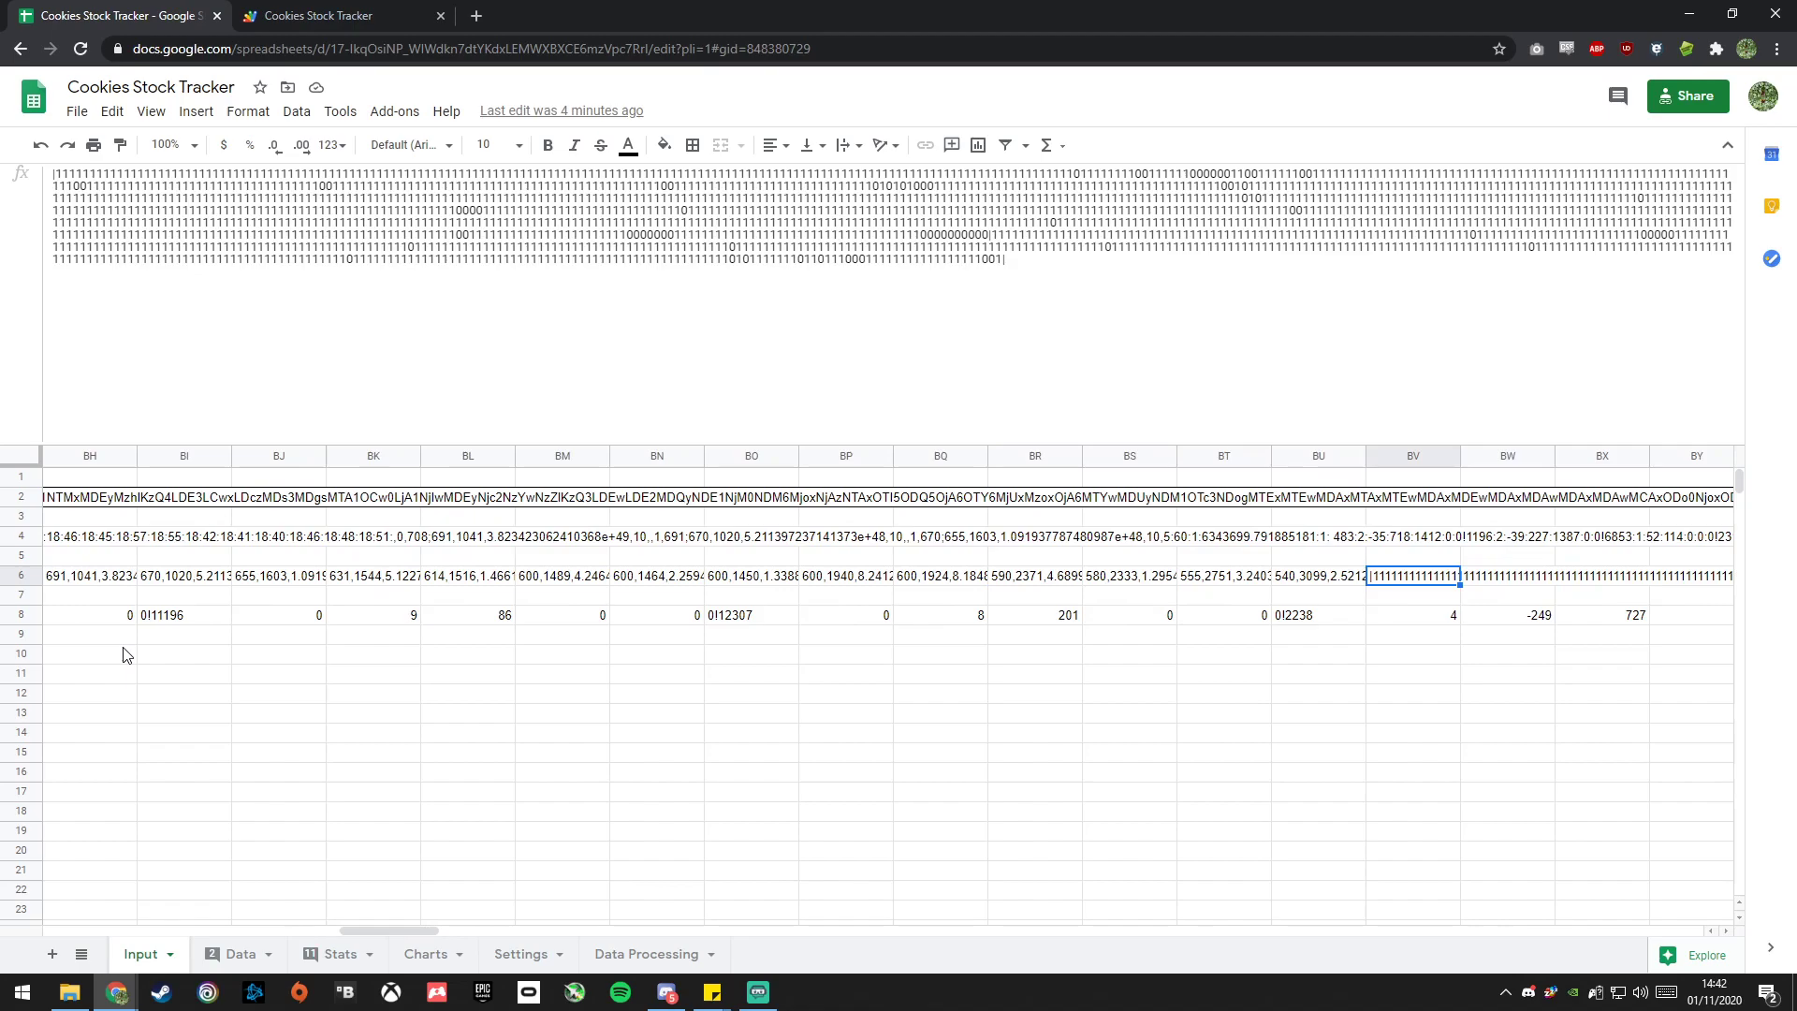
Go back over the comma-separated row 6 entries before BV to compare their lengths, finishing on cell BR.
{"action": "key", "text": "Left"}
{"action": "key", "text": "Left"}
{"action": "key", "text": "Left"}
{"action": "key", "text": "Left"}
{"action": "key", "text": "Left"}
{"action": "key", "text": "Left"}
{"action": "key", "text": "Left"}
{"action": "key", "text": "Left"}
{"action": "key", "text": "Left"}
{"action": "key", "text": "Left"}
{"action": "key", "text": "Left"}
{"action": "key", "text": "Left"}
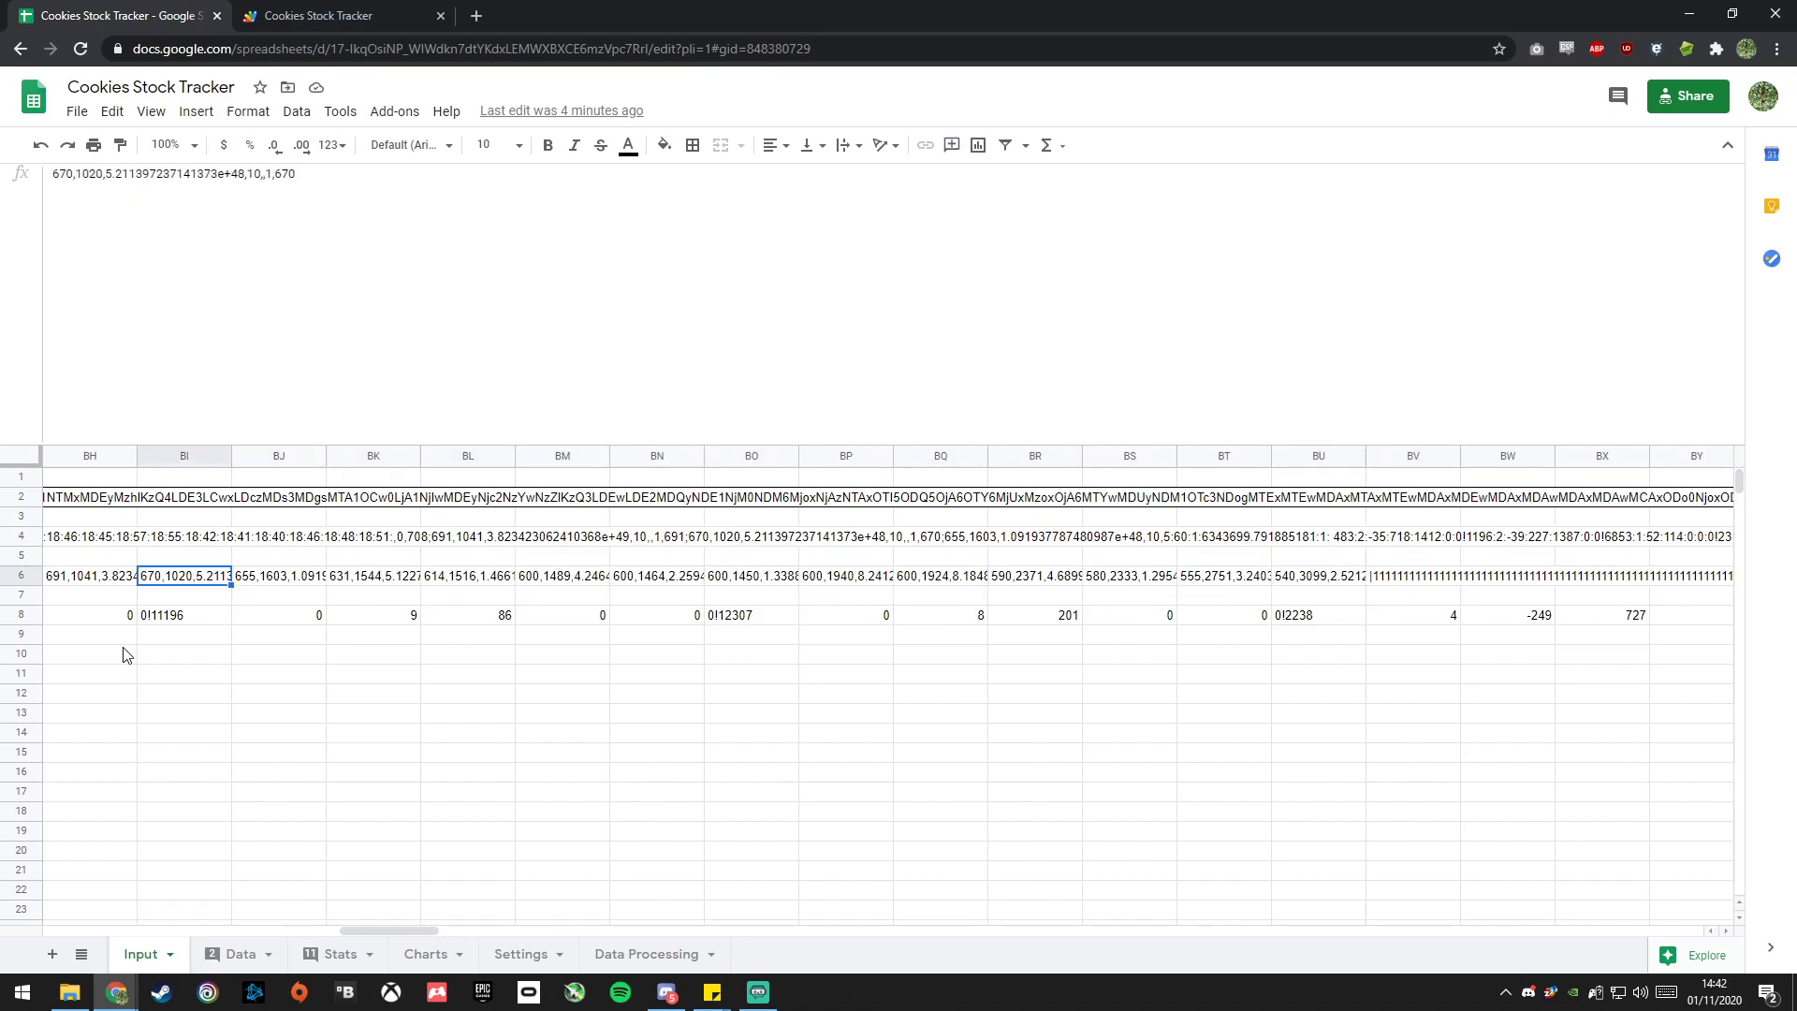
{"action": "key", "text": "Left"}
{"action": "key", "text": "Left"}
{"action": "key", "text": "Left"}
{"action": "key", "text": "Left"}
{"action": "key", "text": "Left"}
{"action": "key", "text": "Left"}
{"action": "key", "text": "Left"}
{"action": "key", "text": "Right"}
{"action": "key", "text": "Right"}
{"action": "key", "text": "Right"}
{"action": "key", "text": "Right"}
{"action": "key", "text": "Right"}
{"action": "key", "text": "Right"}
{"action": "key", "text": "Right"}
{"action": "key", "text": "Right"}
{"action": "key", "text": "Right"}
{"action": "key", "text": "Right"}
{"action": "key", "text": "Right"}
{"action": "key", "text": "Right"}
{"action": "key", "text": "Right"}
{"action": "key", "text": "Right"}
{"action": "key", "text": "Right"}
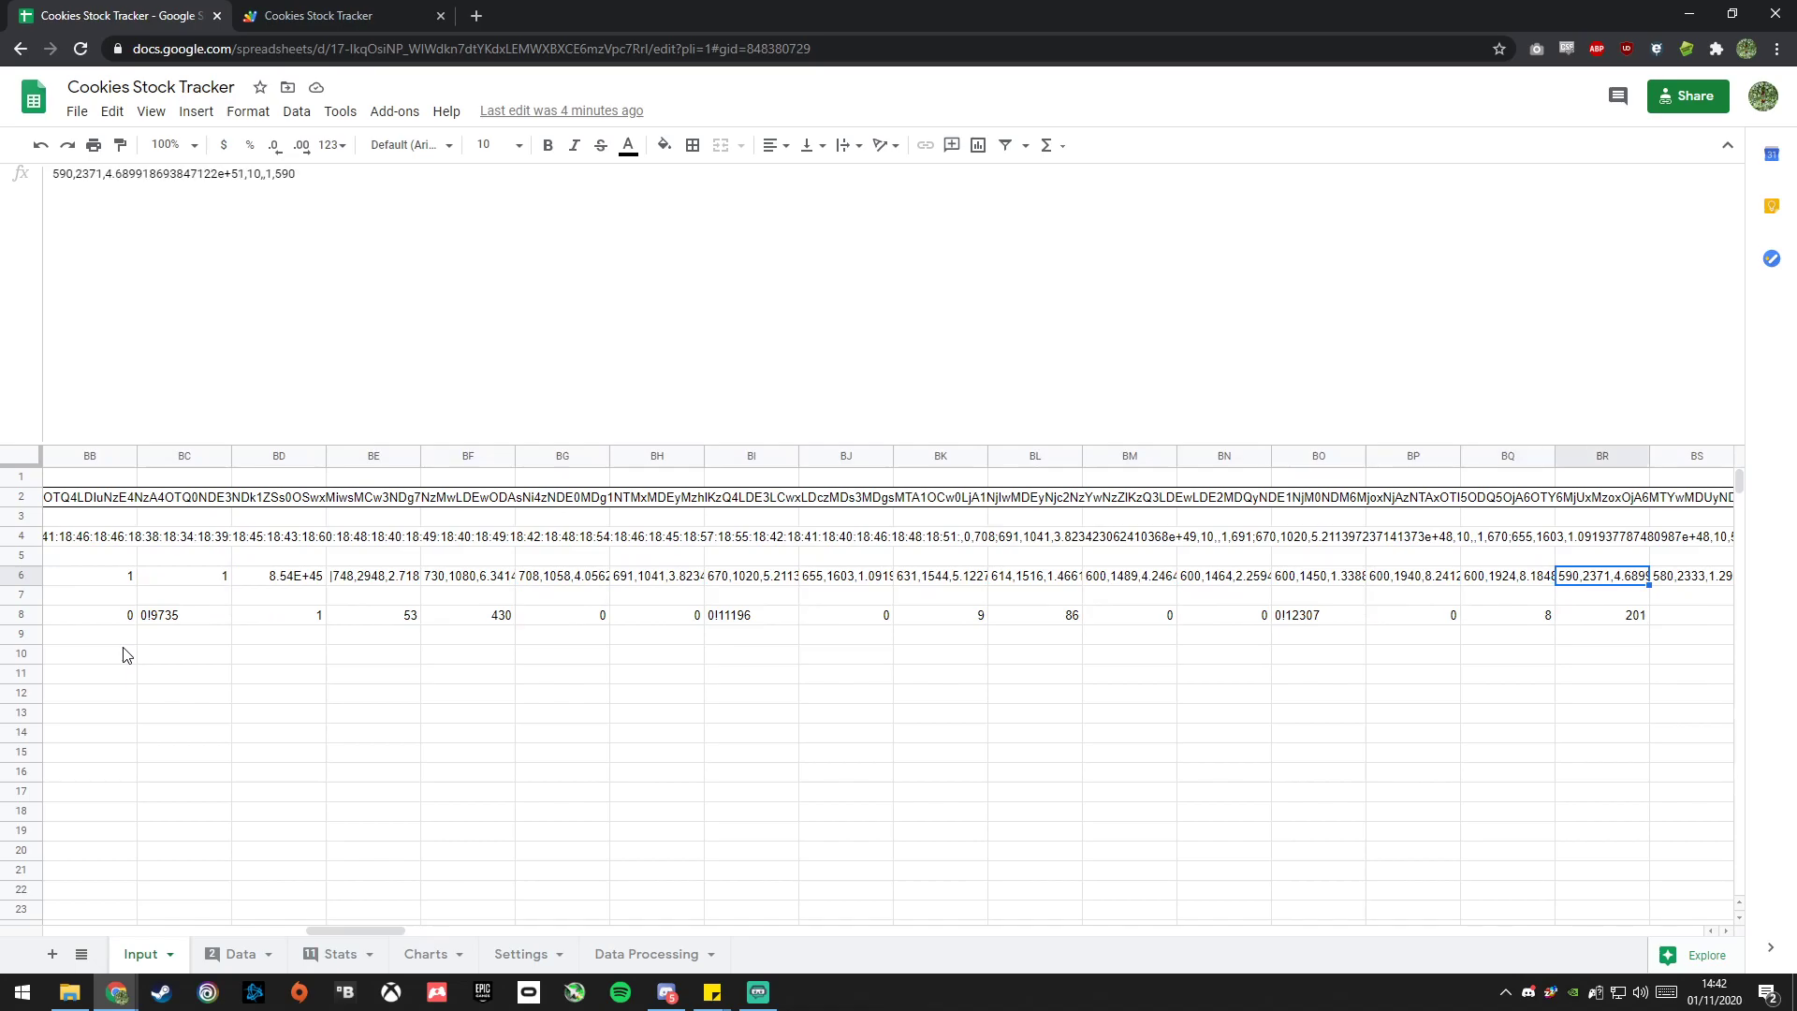
Compare the row 6 entries beyond BR with the long stock data string in BJ and its neighbour in BI.
{"action": "key", "text": "Right"}
{"action": "key", "text": "Right"}
{"action": "key", "text": "Right"}
{"action": "key", "text": "Right"}
{"action": "key", "text": "Right"}
{"action": "key", "text": "Left"}
{"action": "key", "text": "Left"}
{"action": "key", "text": "Left"}
{"action": "key", "text": "Left"}
{"action": "key", "text": "Left"}
{"action": "key", "text": "Left"}
{"action": "key", "text": "Left"}
{"action": "key", "text": "Left"}
{"action": "key", "text": "Left"}
{"action": "key", "text": "Left"}
{"action": "key", "text": "Left"}
{"action": "key", "text": "Left"}
{"action": "key", "text": "Left"}
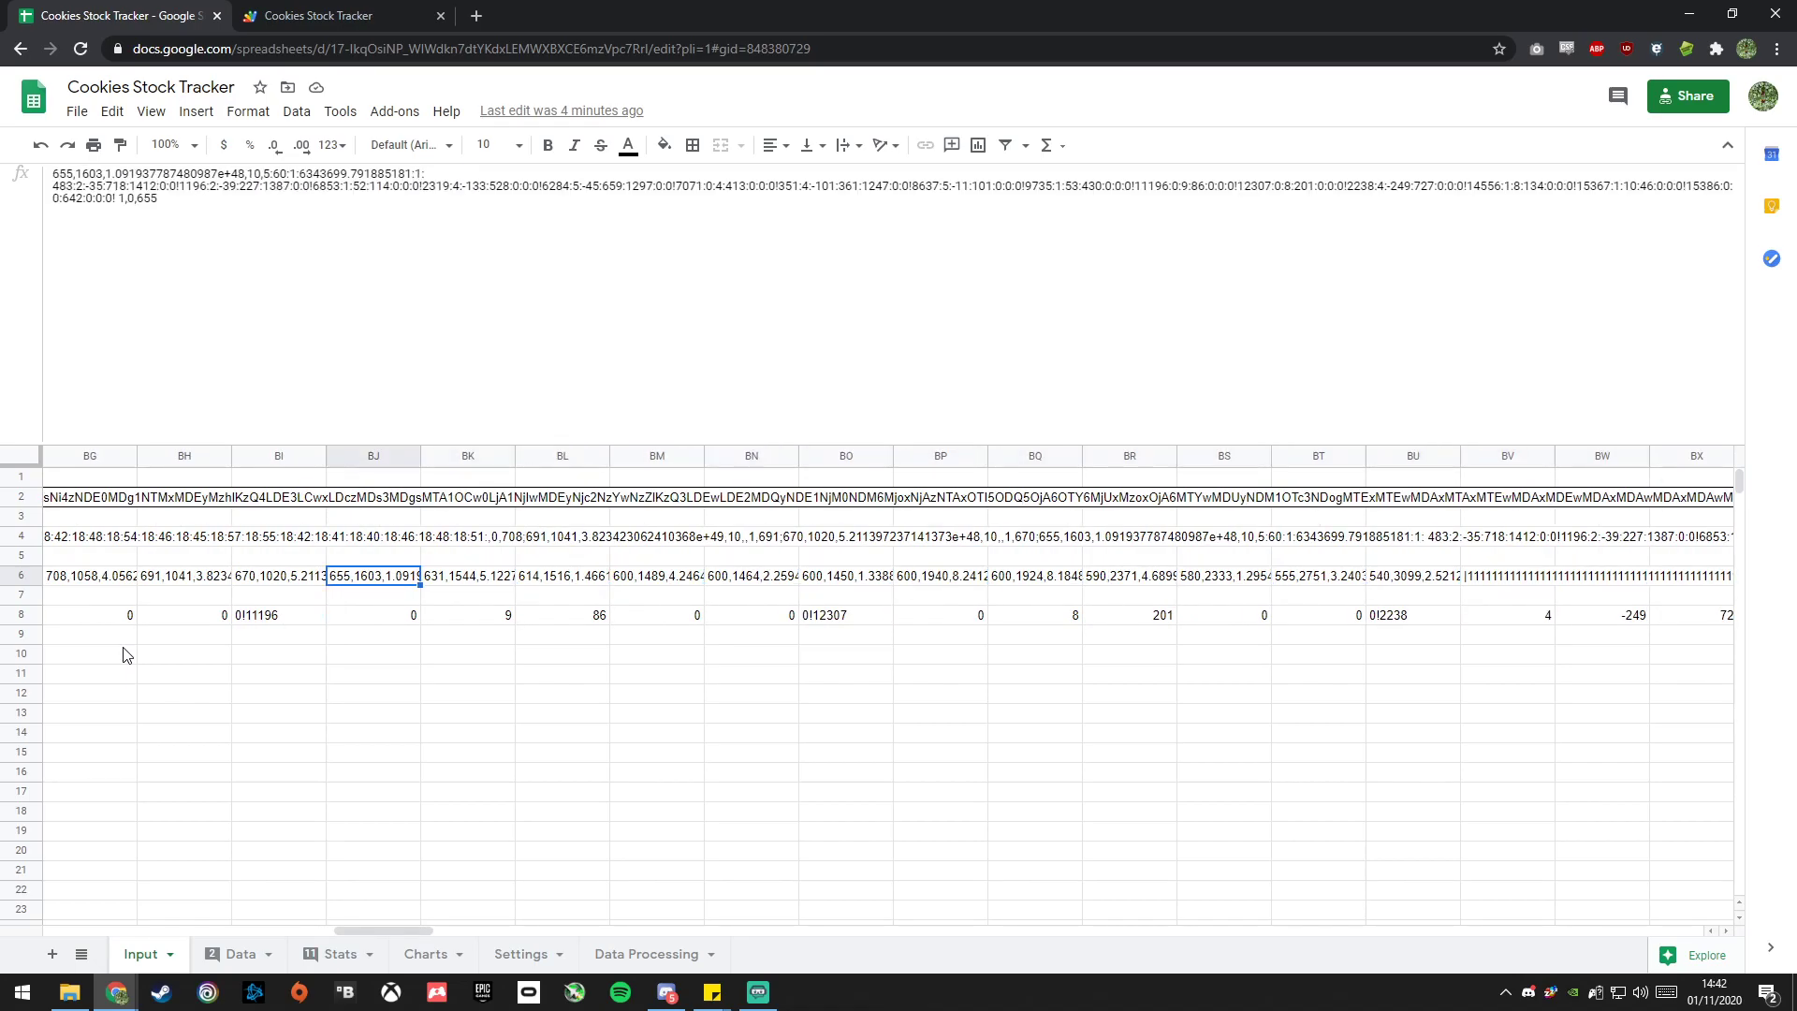
{"action": "key", "text": "Left"}
{"action": "key", "text": "Left"}
{"action": "key", "text": "Left"}
{"action": "key", "text": "Left"}
{"action": "key", "text": "Left"}
{"action": "key", "text": "Left"}
{"action": "key", "text": "Left"}
{"action": "key", "text": "Left"}
{"action": "key", "text": "Left"}
{"action": "key", "text": "Left"}
{"action": "key", "text": "Left"}
{"action": "key", "text": "Left"}
{"action": "key", "text": "Left"}
{"action": "key", "text": "Left"}
{"action": "key", "text": "Left"}
{"action": "key", "text": "Left"}
{"action": "key", "text": "Left"}
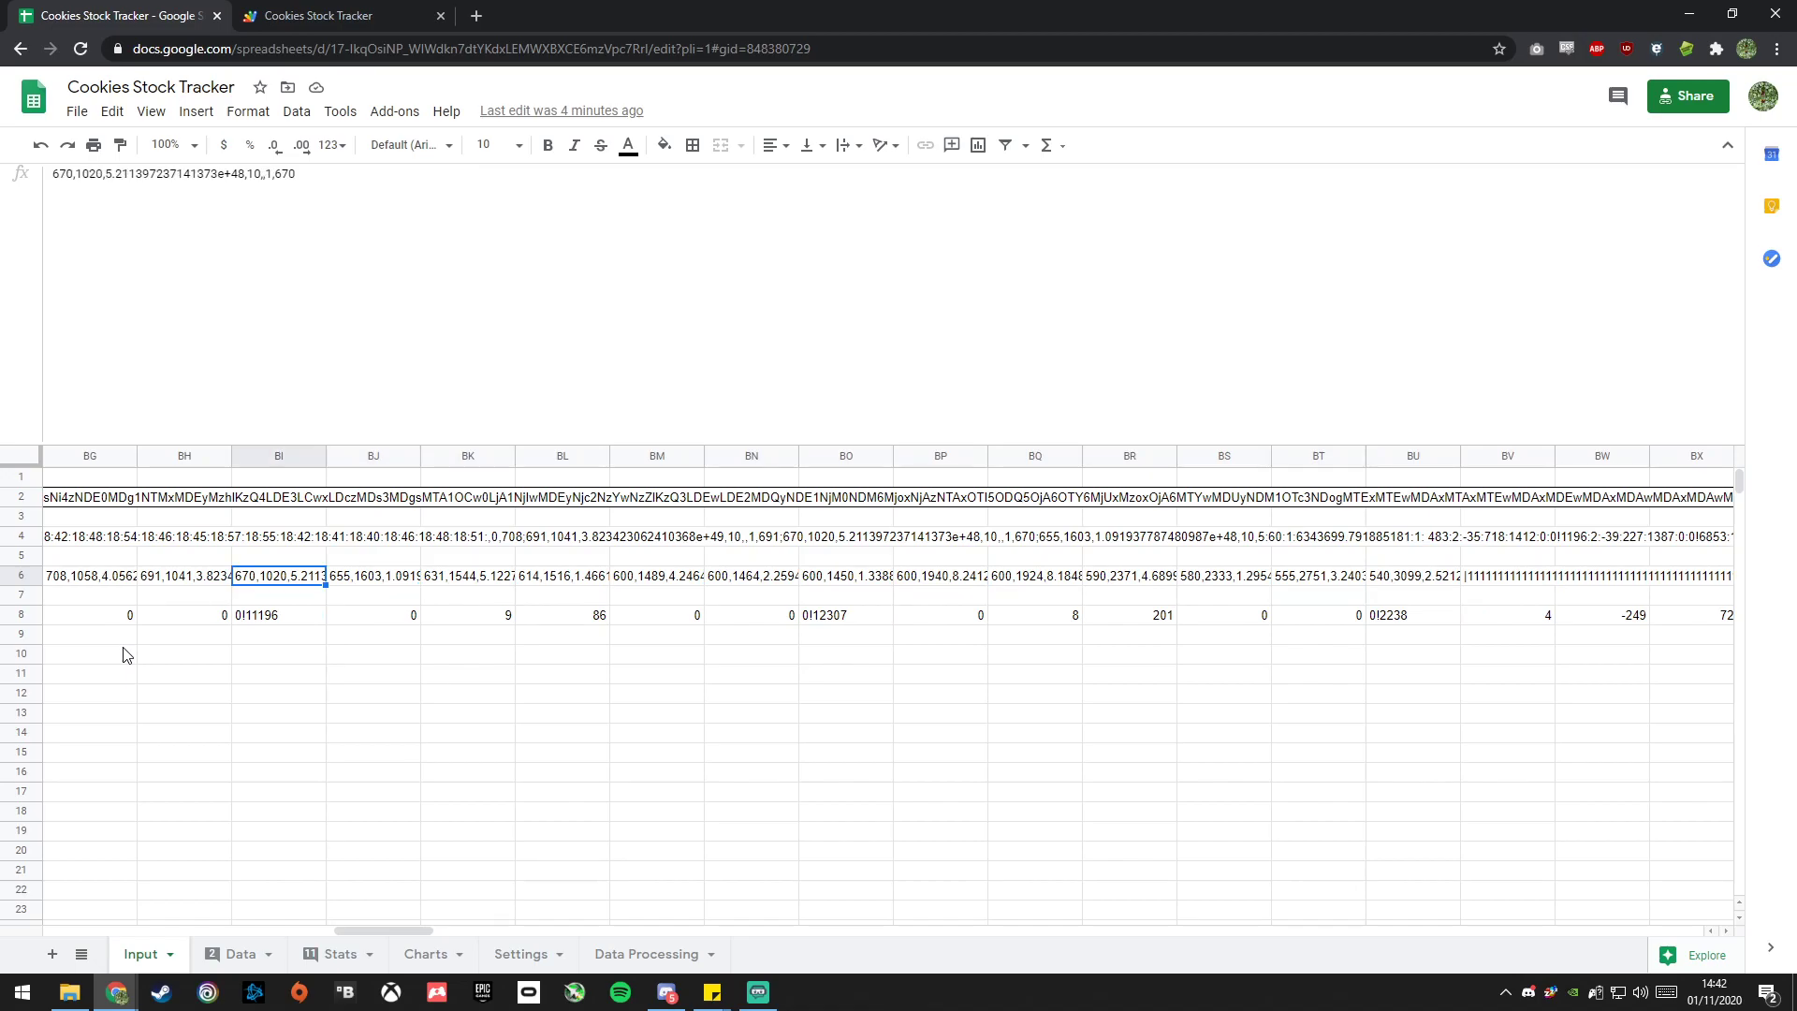
Go back through row 6 to column A and read the row 7 label about finding the longest entry.
{"action": "key", "text": "Left"}
{"action": "key", "text": "Left"}
{"action": "key", "text": "Left"}
{"action": "key", "text": "Left"}
{"action": "key", "text": "Left"}
{"action": "key", "text": "Left"}
{"action": "key", "text": "Left"}
{"action": "key", "text": "Left"}
{"action": "key", "text": "Left"}
{"action": "key", "text": "Left"}
{"action": "key", "text": "Left"}
{"action": "key", "text": "Left"}
{"action": "key", "text": "Left"}
{"action": "key", "text": "Left"}
{"action": "key", "text": "Left"}
{"action": "key", "text": "Left"}
{"action": "key", "text": "Left"}
{"action": "key", "text": "Left"}
{"action": "key", "text": "Left"}
{"action": "key", "text": "Left"}
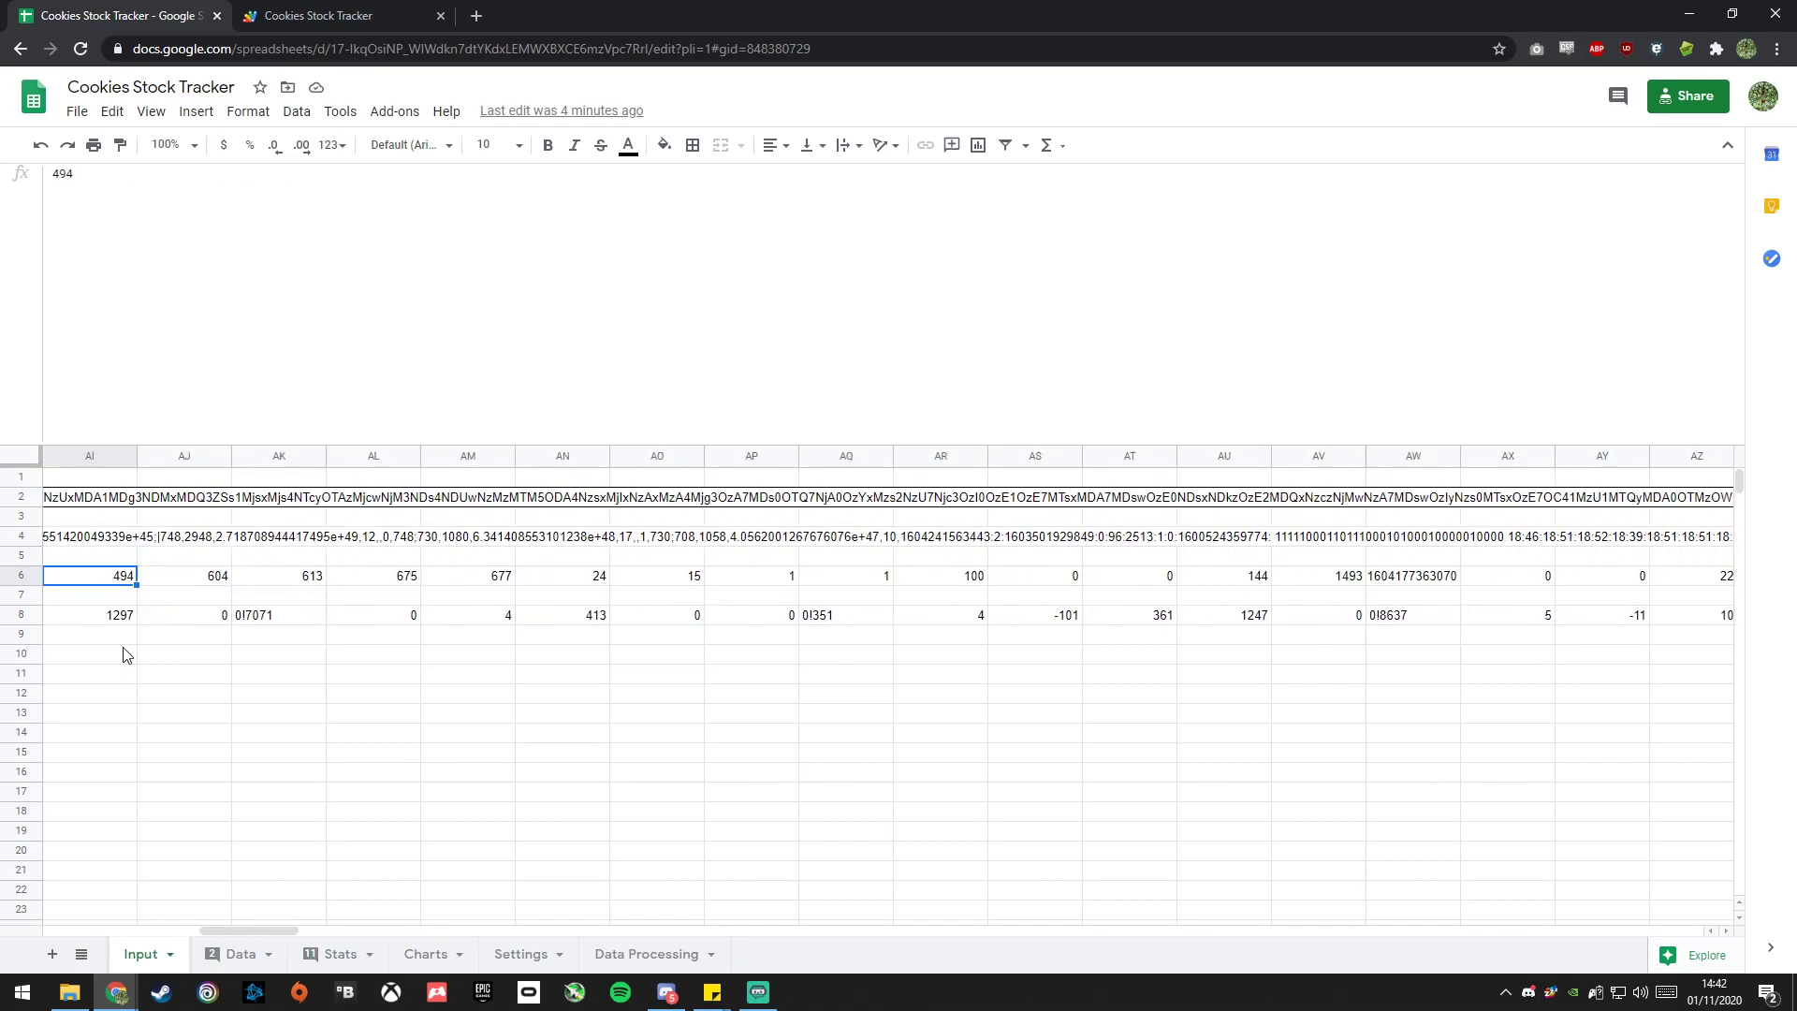
{"action": "key", "text": "Left"}
{"action": "key", "text": "Left"}
{"action": "key", "text": "Left"}
{"action": "key", "text": "Left"}
{"action": "key", "text": "Left"}
{"action": "key", "text": "Left"}
{"action": "key", "text": "Left"}
{"action": "key", "text": "Left"}
{"action": "key", "text": "Left"}
{"action": "key", "text": "Left"}
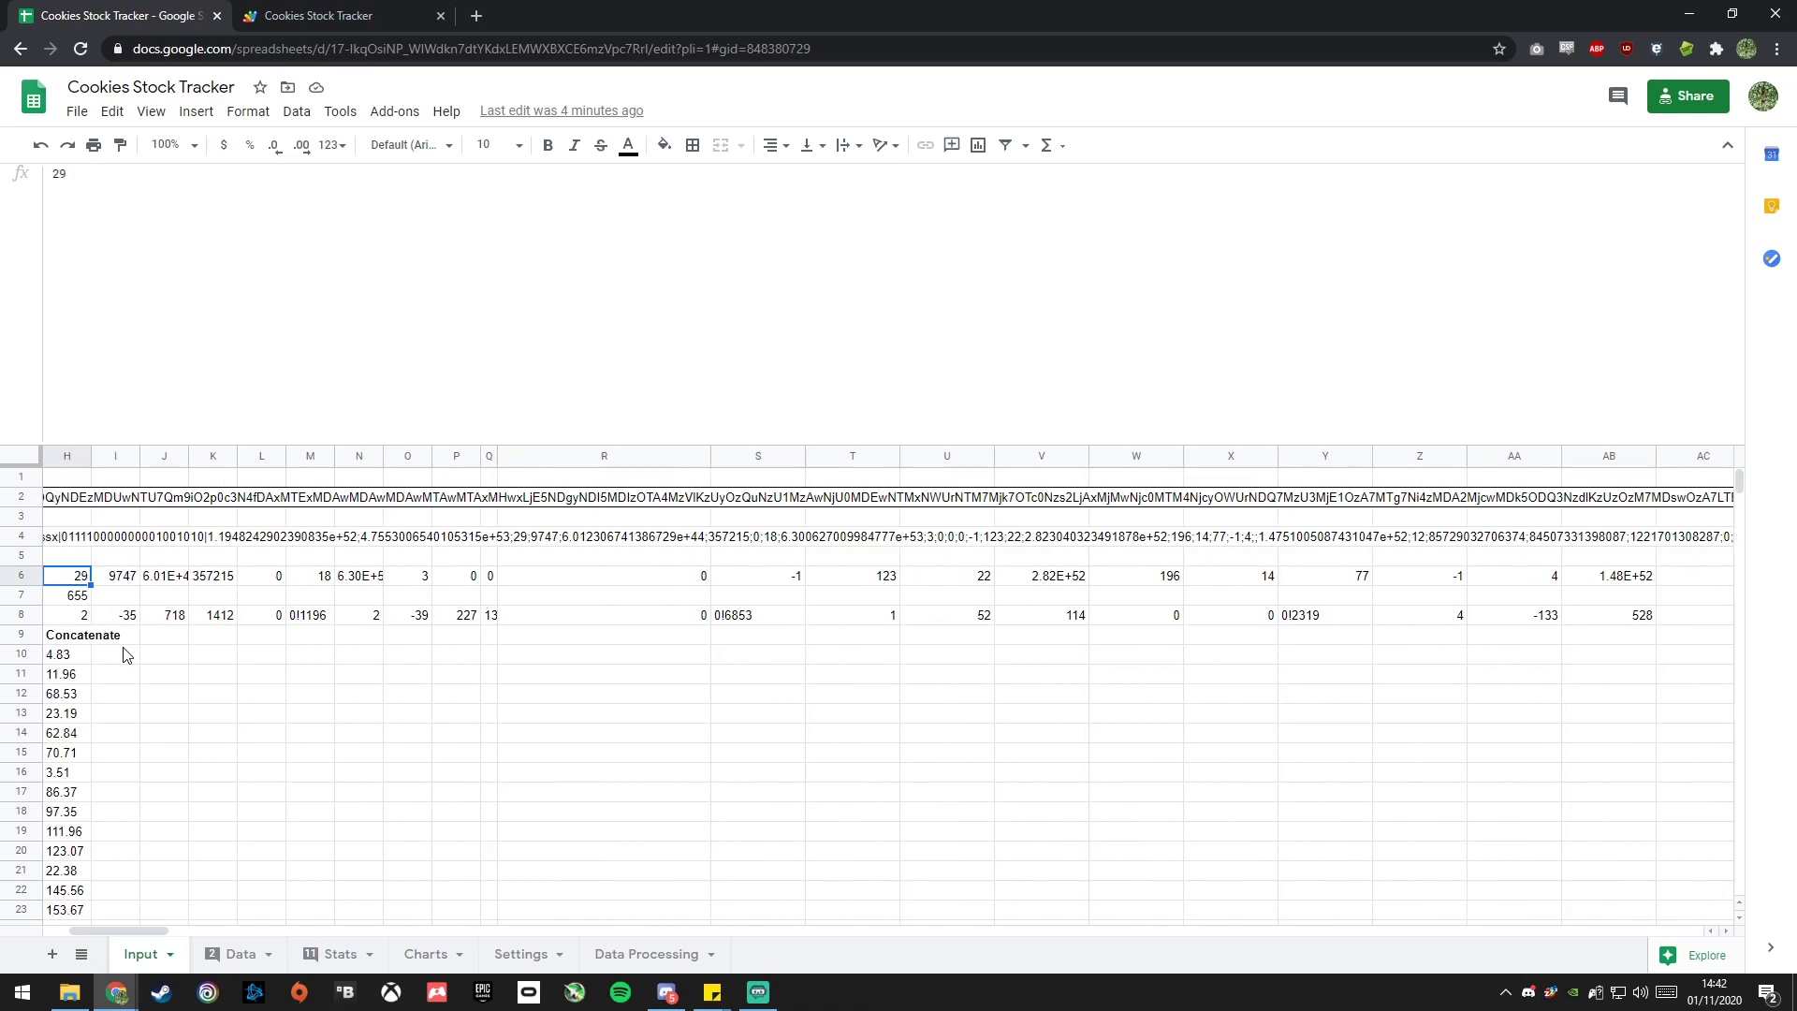
{"action": "key", "text": "Down"}
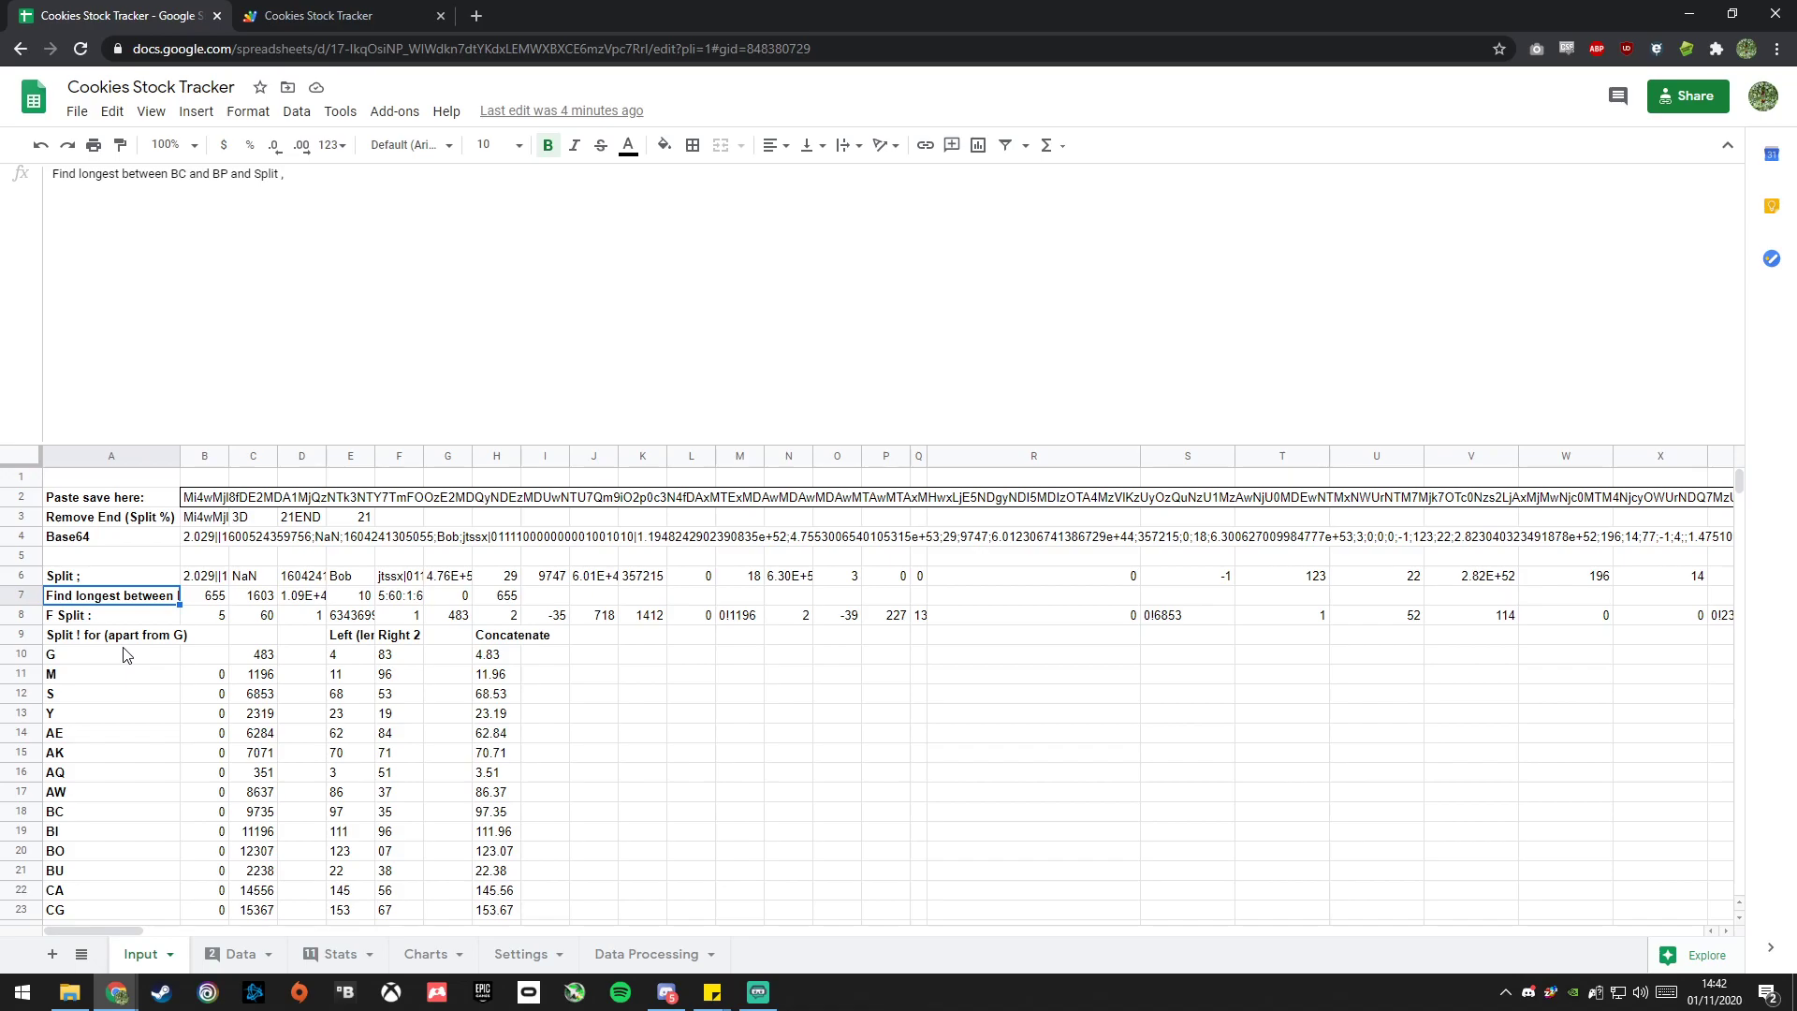
Inspect the longest-entry SPLIT formula in B7 and the colon-separated stock data string in F7.
{"action": "key", "text": "Right"}
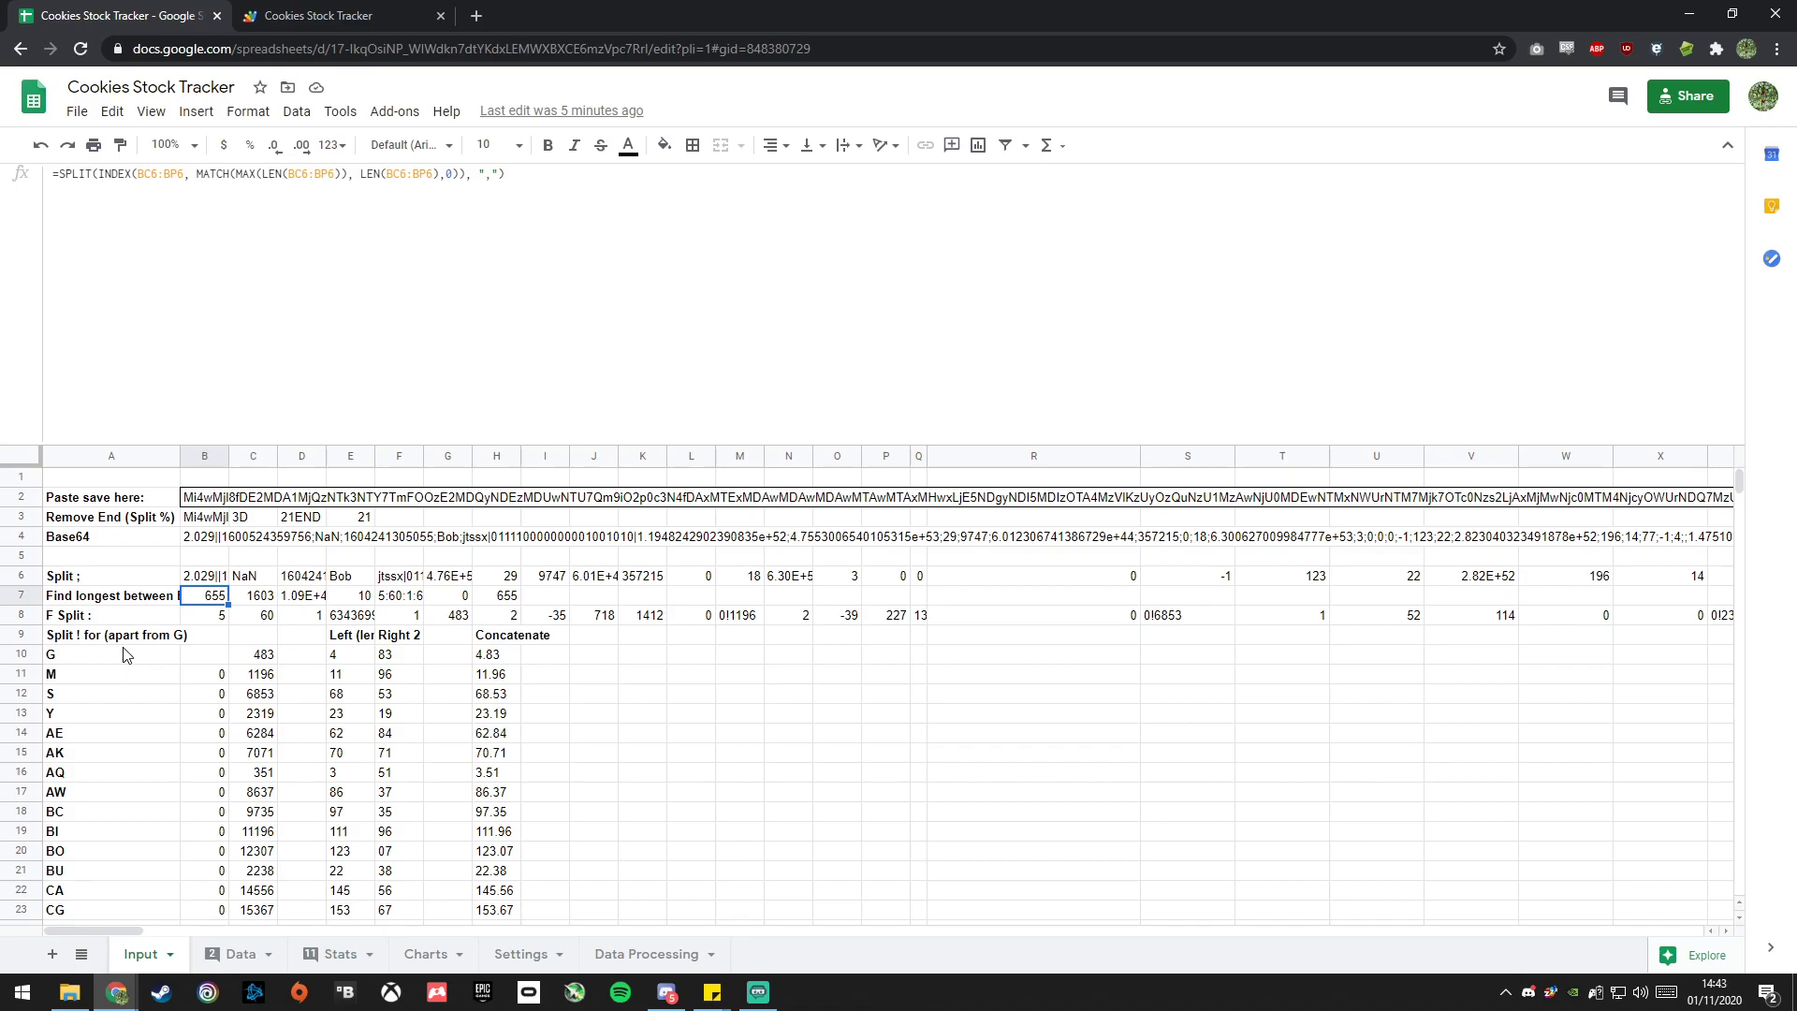
{"action": "key", "text": "Right"}
{"action": "key", "text": "Right"}
{"action": "key", "text": "Right"}
{"action": "key", "text": "Right"}
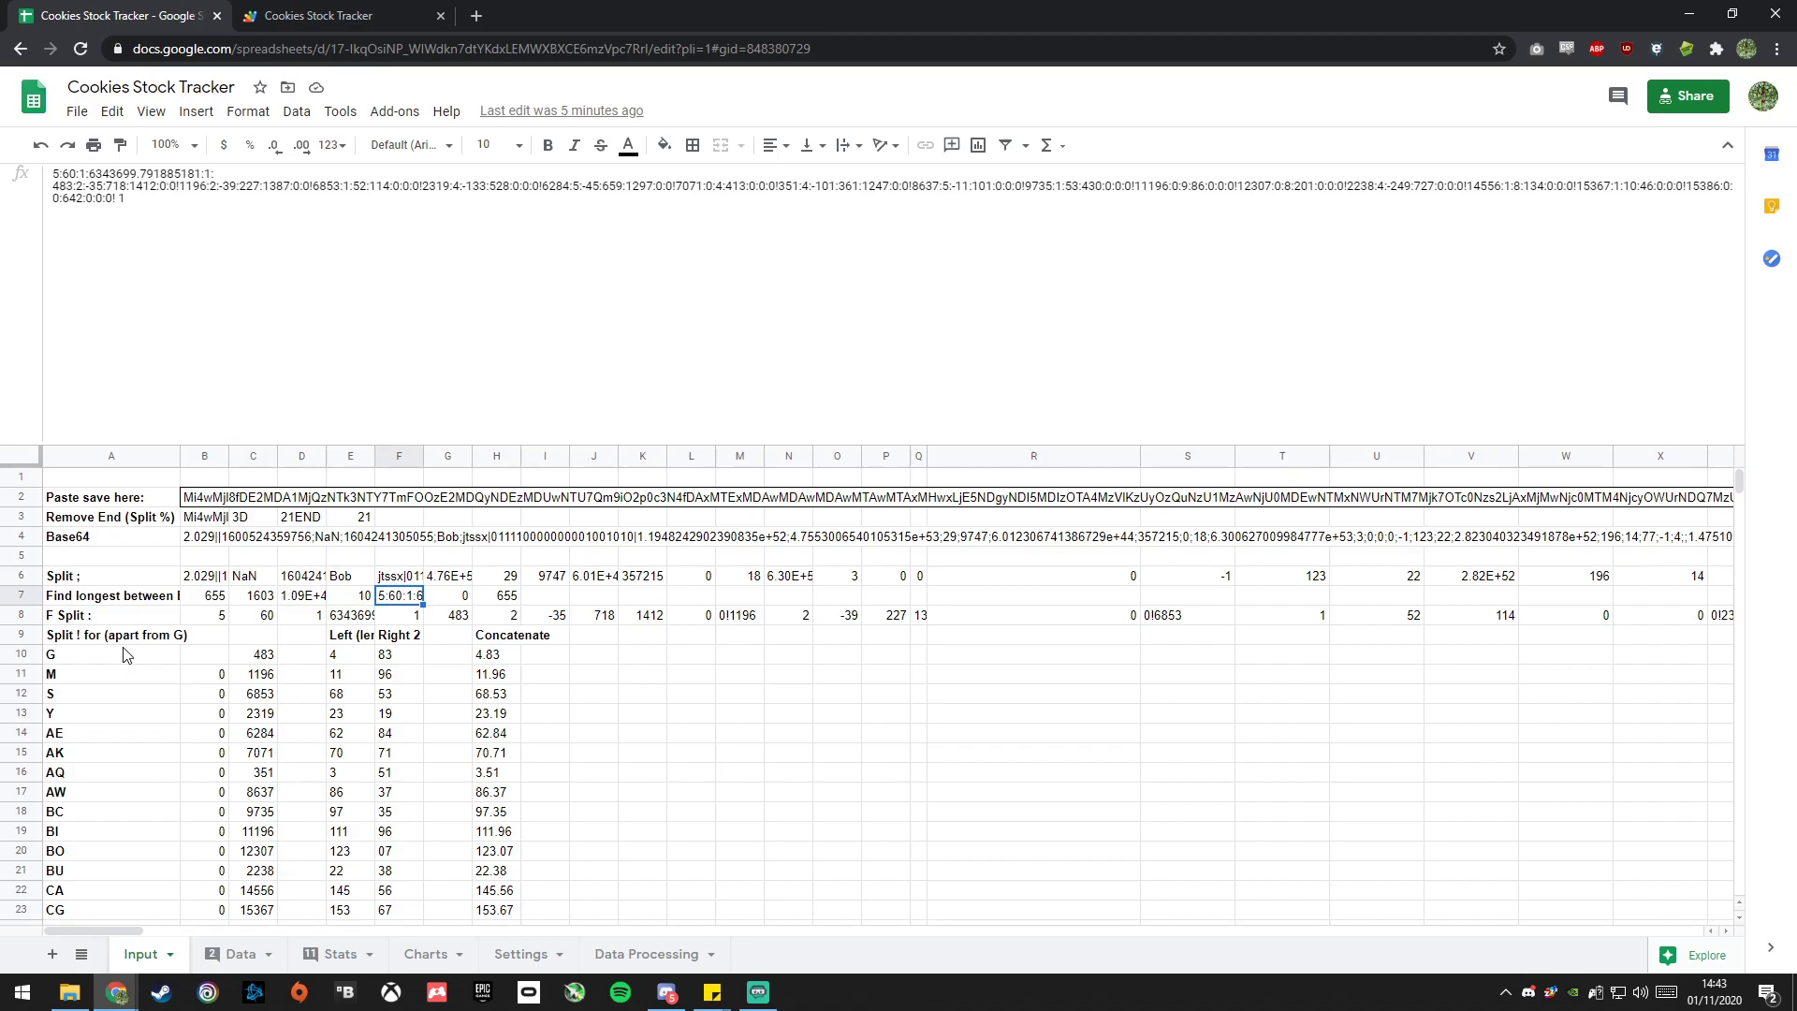
Examine the first colon-split values in row 8 and the SPLIT formula in B8.
{"action": "key", "text": "Down"}
{"action": "key", "text": "Left"}
{"action": "key", "text": "Left"}
{"action": "key", "text": "Left"}
{"action": "key", "text": "Left"}
{"action": "key", "text": "Right"}
{"action": "key", "text": "Right"}
{"action": "key", "text": "Right"}
{"action": "key", "text": "Left"}
{"action": "key", "text": "Left"}
{"action": "key", "text": "Left"}
{"action": "key", "text": "Left"}
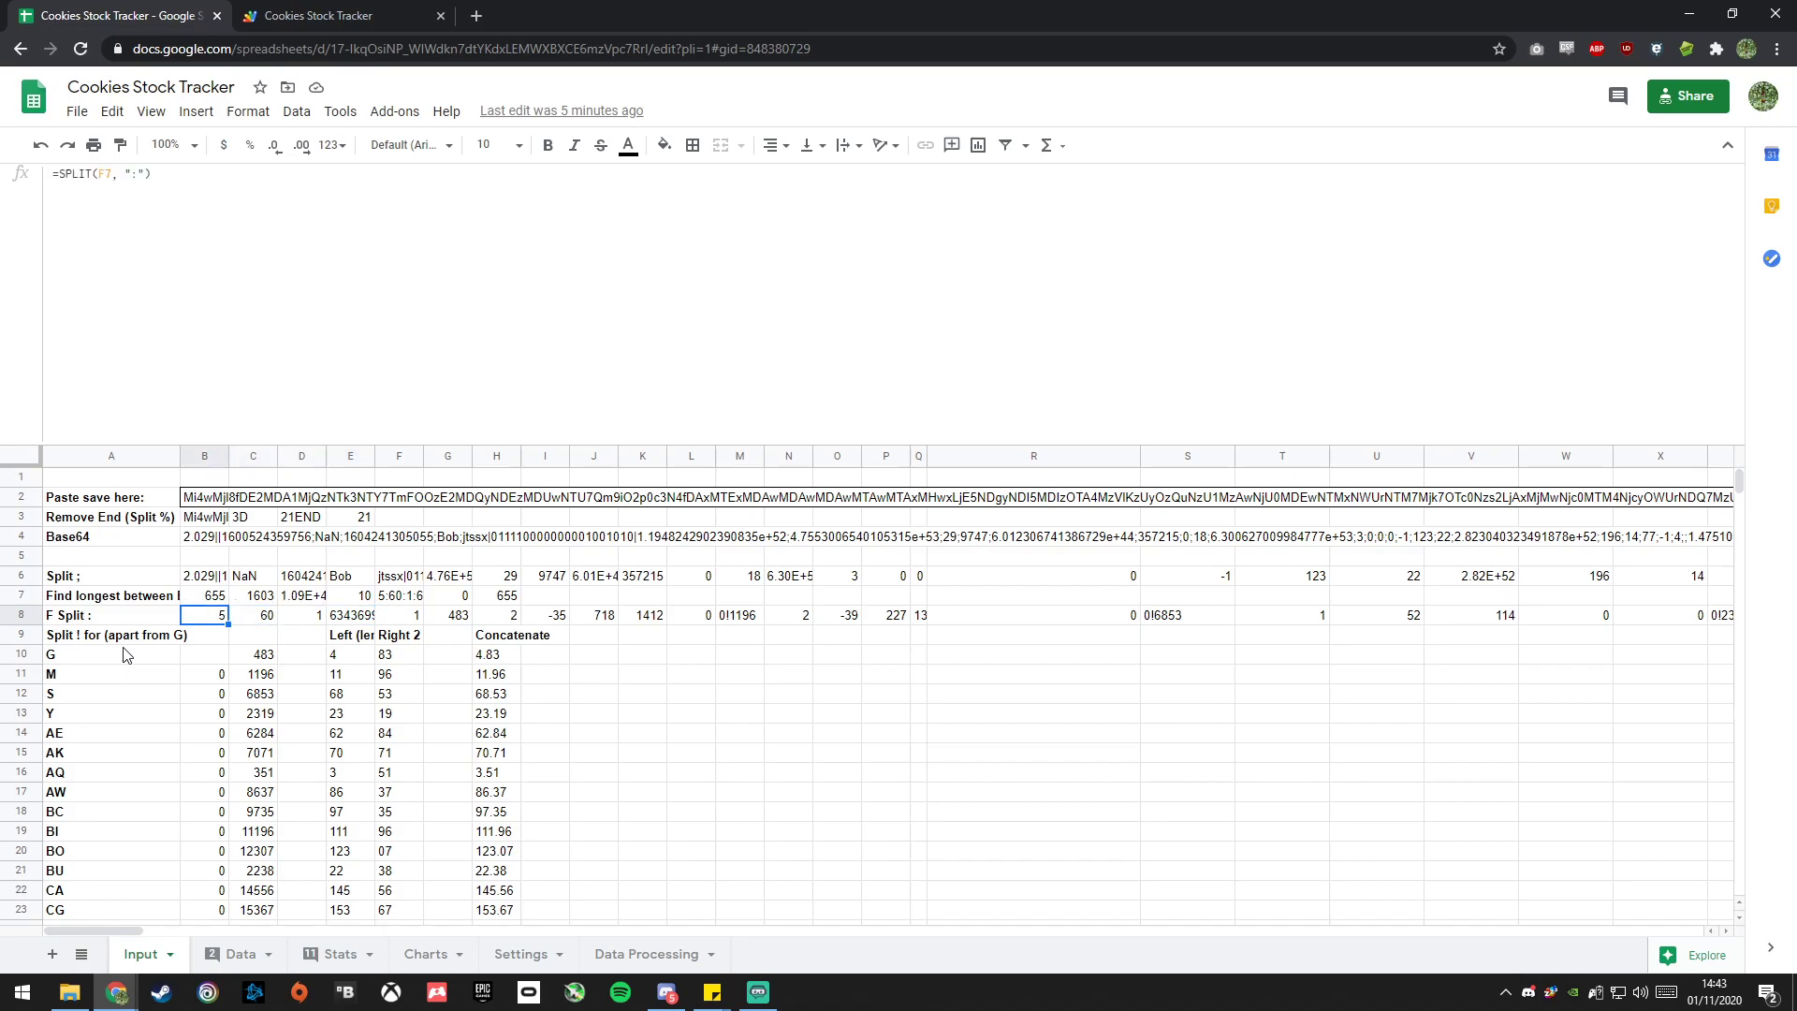
Read the "Split !" label in A9 and review the extracted stock values in column C below it.
{"action": "key", "text": "Down"}
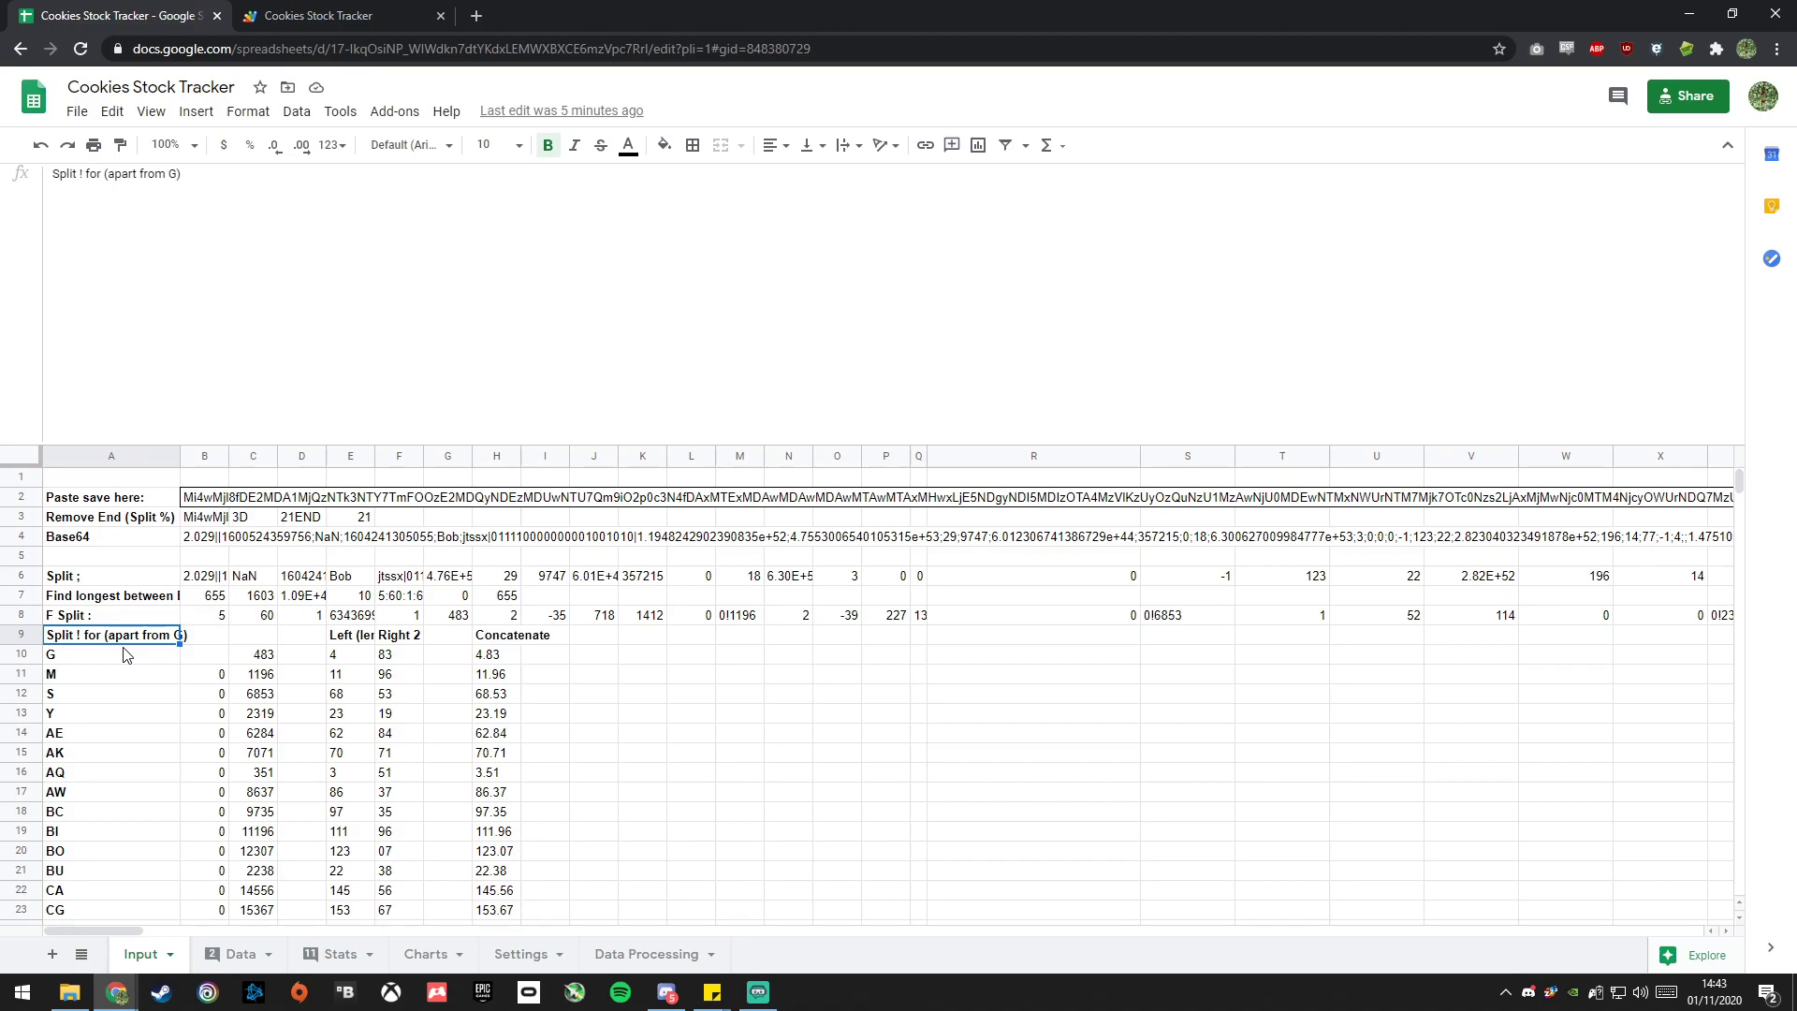
{"action": "key", "text": "Down"}
{"action": "key", "text": "Right"}
{"action": "key", "text": "Right"}
{"action": "key", "text": "Down"}
{"action": "key", "text": "Down"}
{"action": "key", "text": "Down"}
{"action": "key", "text": "Down"}
{"action": "key", "text": "Down"}
{"action": "key", "text": "Down"}
{"action": "key", "text": "Down"}
{"action": "key", "text": "Down"}
{"action": "key", "text": "Down"}
{"action": "key", "text": "Down"}
{"action": "key", "text": "Down"}
{"action": "key", "text": "Down"}
{"action": "key", "text": "Down"}
{"action": "key", "text": "Up"}
{"action": "key", "text": "Up"}
{"action": "key", "text": "Up"}
{"action": "key", "text": "Up"}
{"action": "key", "text": "Up"}
{"action": "key", "text": "Up"}
{"action": "key", "text": "Up"}
{"action": "key", "text": "Up"}
{"action": "key", "text": "Up"}
{"action": "key", "text": "Up"}
{"action": "key", "text": "Up"}
{"action": "key", "text": "Up"}
{"action": "key", "text": "Up"}
Inspect the row 10 formulas that split the value in E and F and concatenate it into a price in H.
{"action": "key", "text": "Right"}
{"action": "key", "text": "Right"}
{"action": "key", "text": "Right"}
{"action": "key", "text": "Left"}
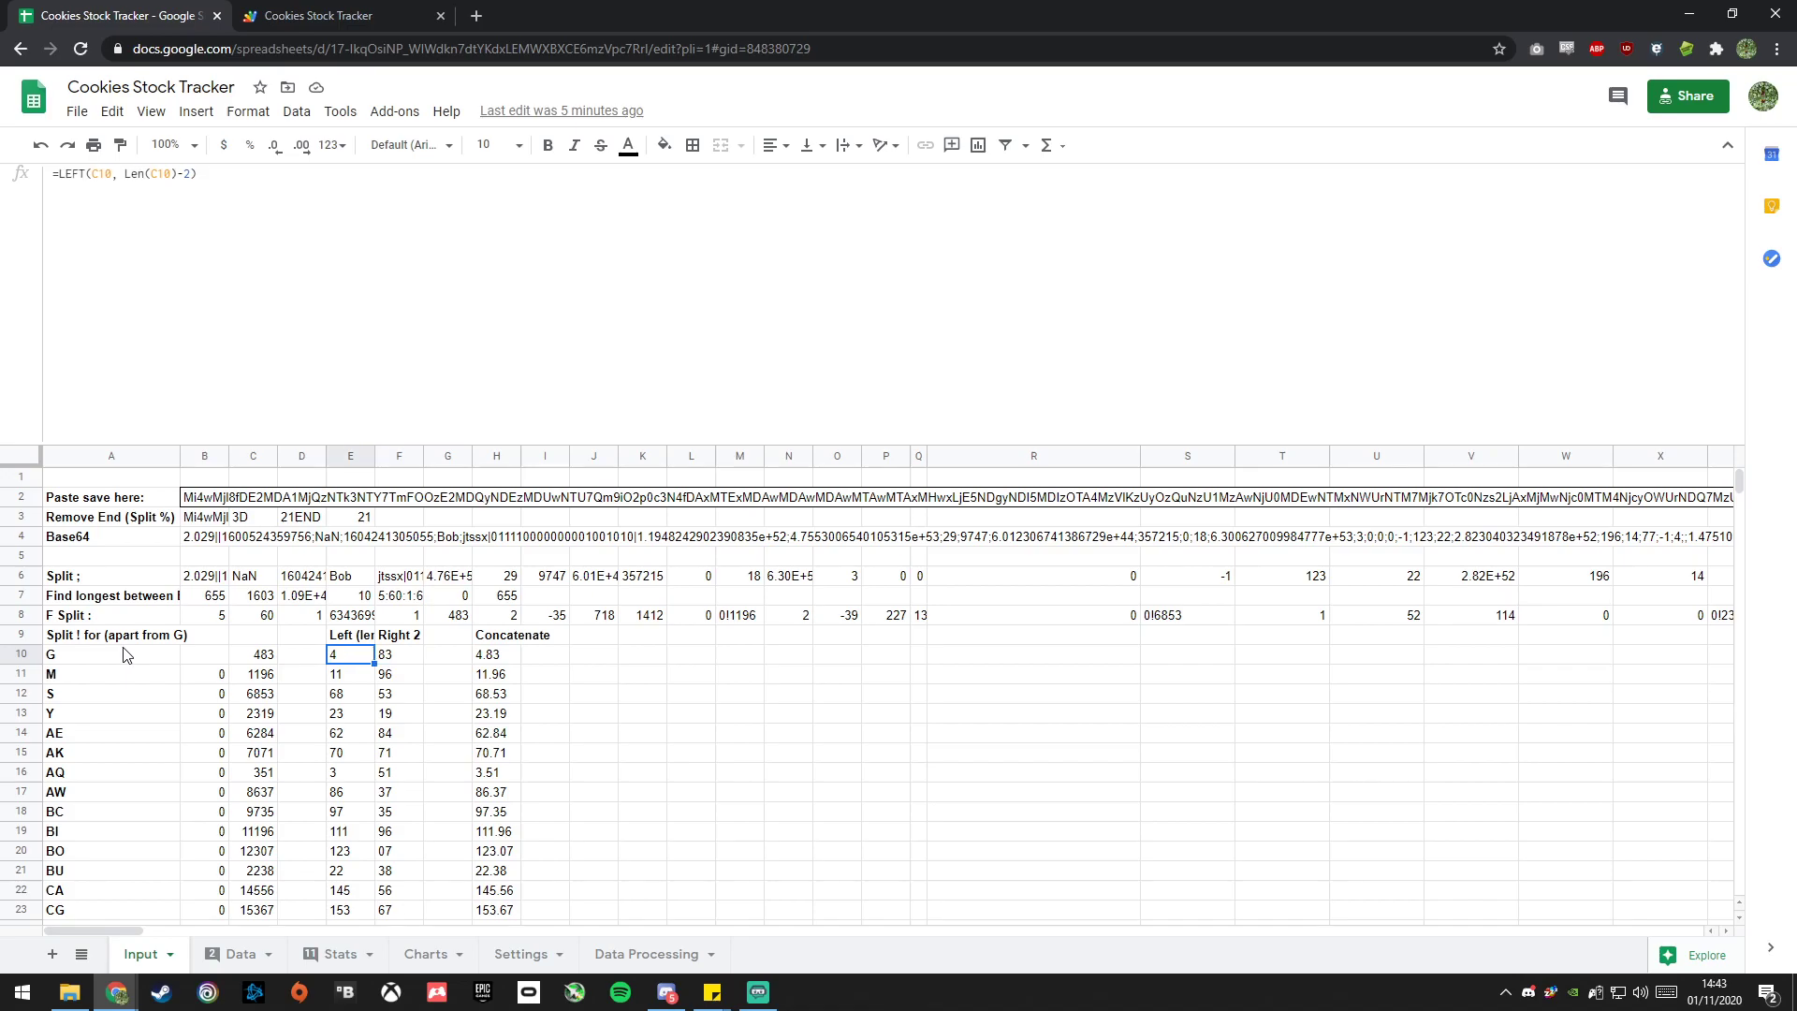
{"action": "key", "text": "Right"}
{"action": "key", "text": "Right"}
{"action": "key", "text": "Right"}
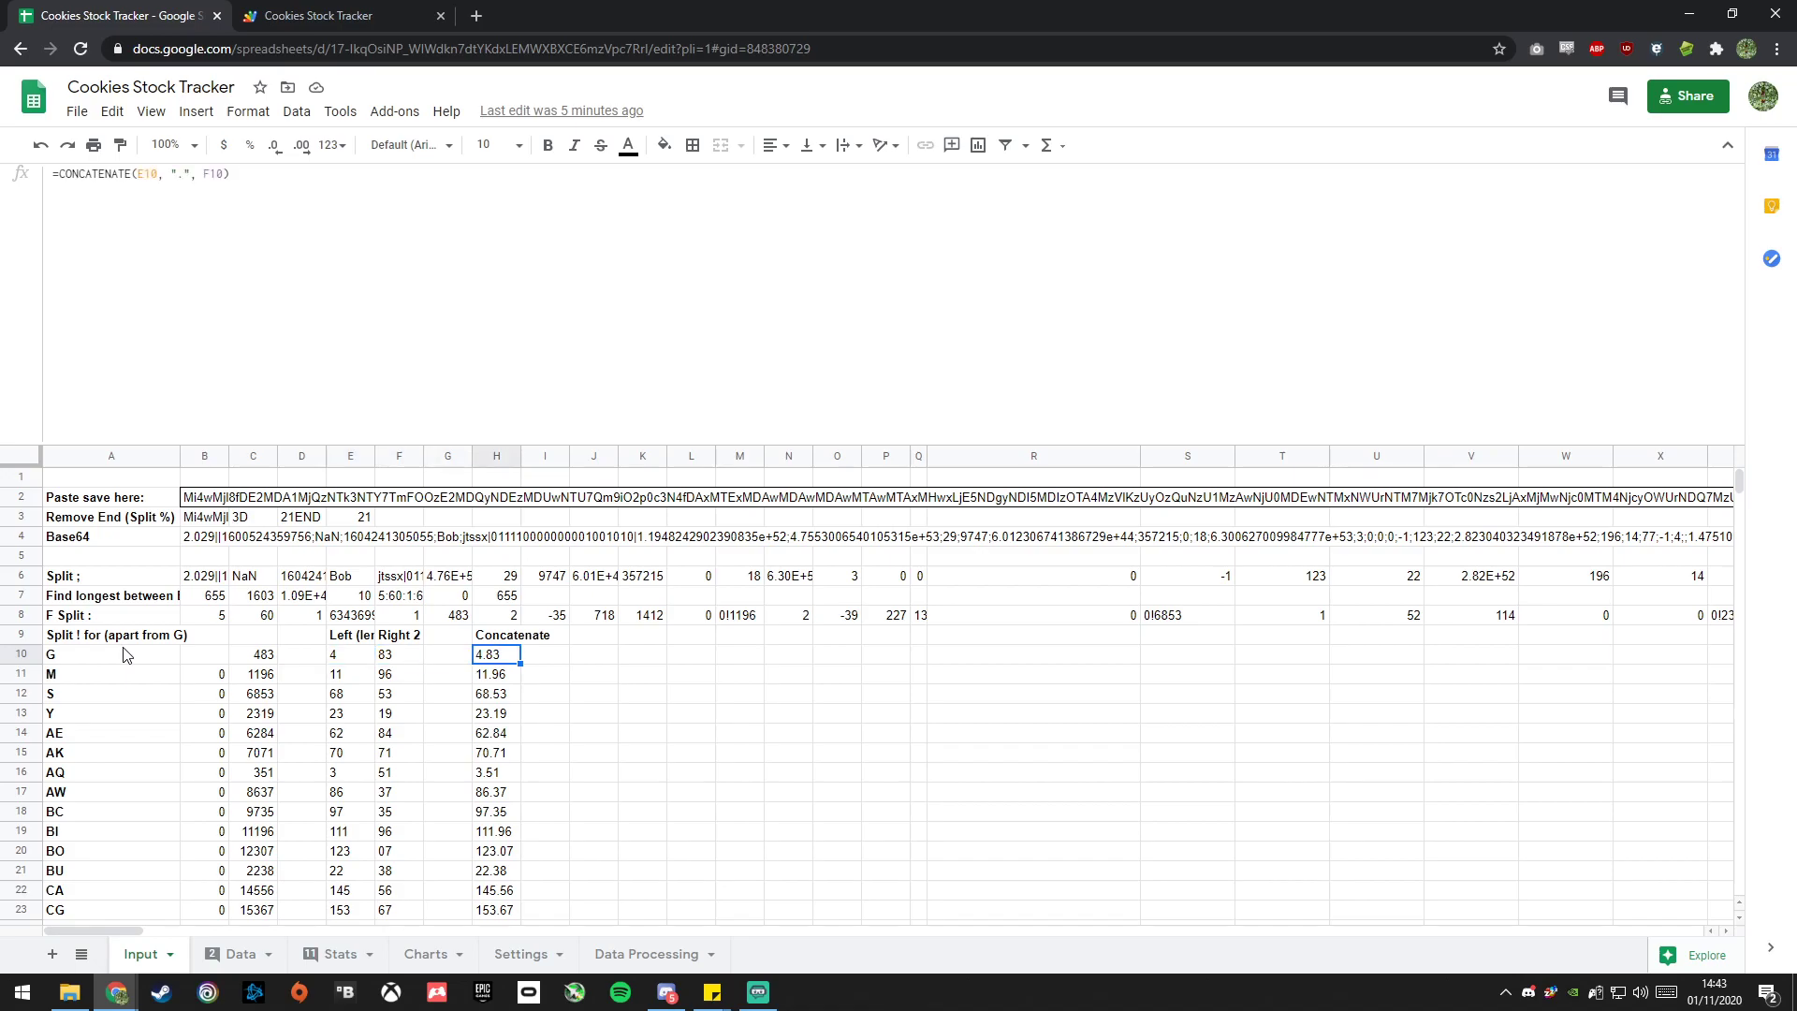
Review the concatenated prices in column H from row 10 down to row 24.
{"action": "key", "text": "Down"}
{"action": "key", "text": "Down"}
{"action": "key", "text": "Down"}
{"action": "key", "text": "Down"}
{"action": "key", "text": "Down"}
{"action": "key", "text": "Down"}
{"action": "key", "text": "Down"}
{"action": "key", "text": "Down"}
{"action": "key", "text": "Down"}
{"action": "key", "text": "Down"}
{"action": "key", "text": "Down"}
{"action": "key", "text": "Down"}
{"action": "key", "text": "Down"}
{"action": "key", "text": "Down"}
{"action": "key", "text": "Down"}
{"action": "key", "text": "Down"}
{"action": "key", "text": "Down"}
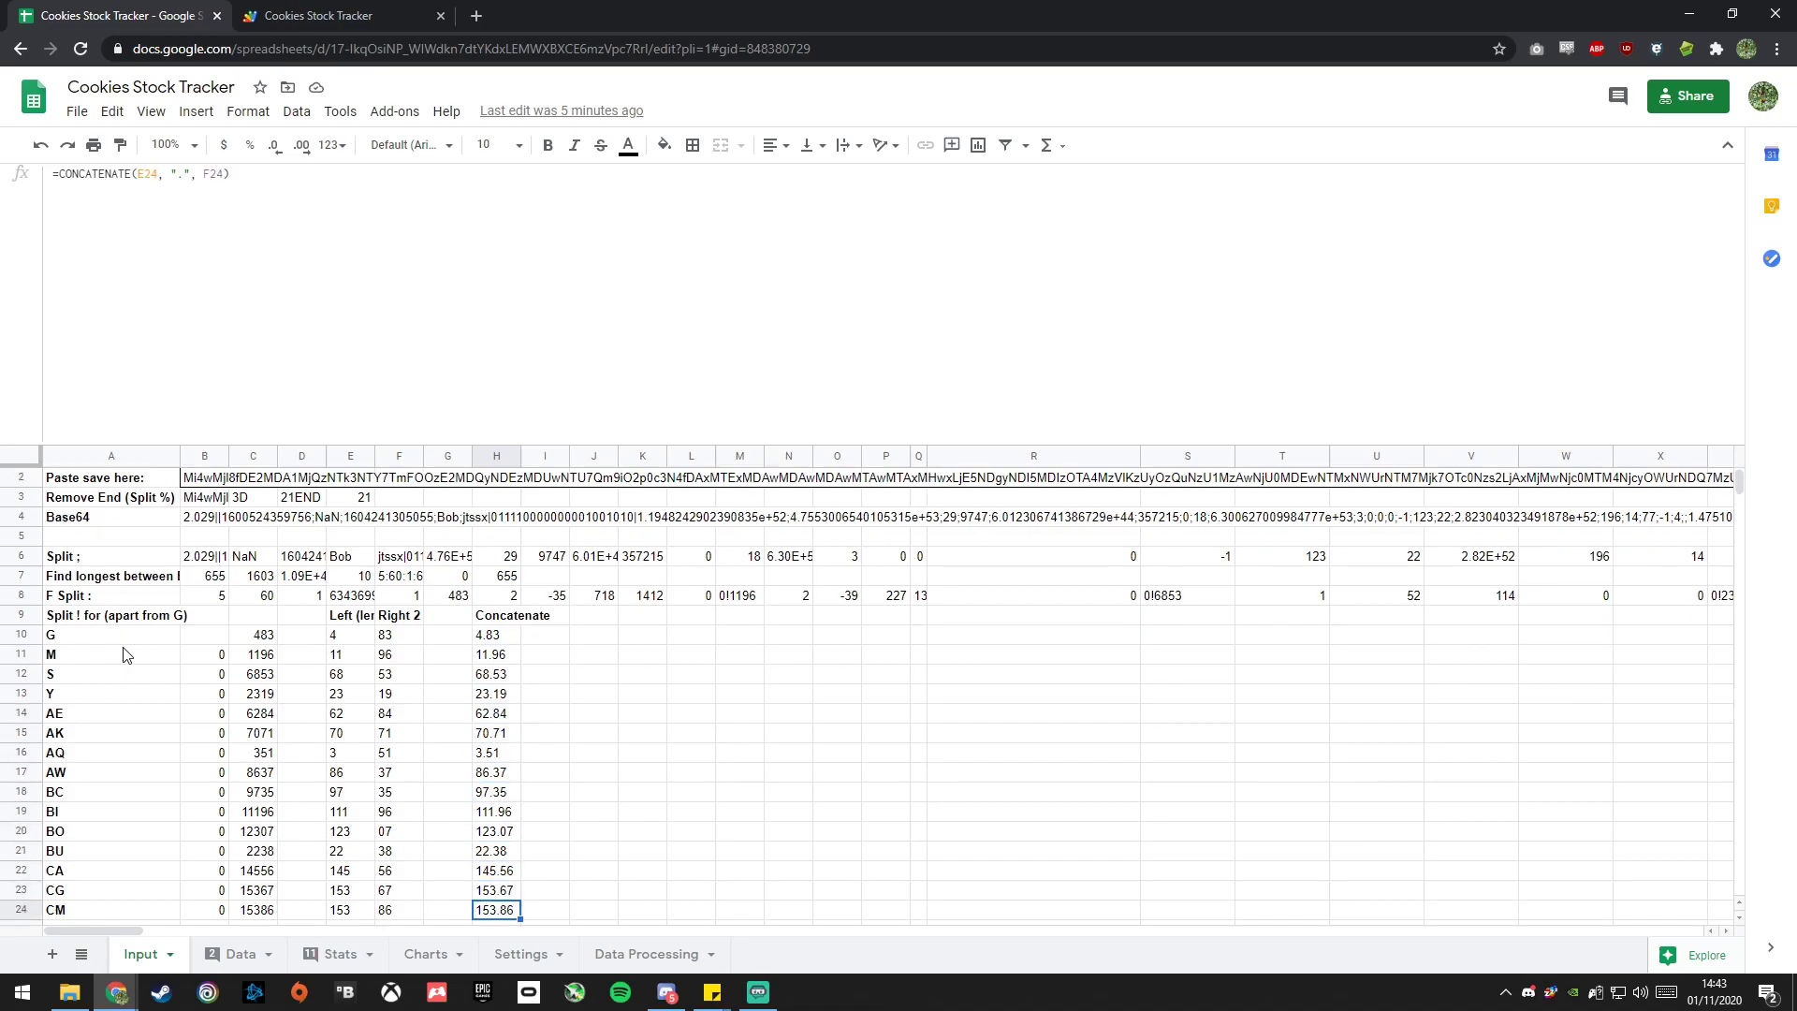
Check the stock prices in the data preview of row 28, from CHC through to CKI.
{"action": "key", "text": "Down"}
{"action": "key", "text": "Left"}
{"action": "key", "text": "Left"}
{"action": "key", "text": "Left"}
{"action": "key", "text": "Left"}
{"action": "key", "text": "Left"}
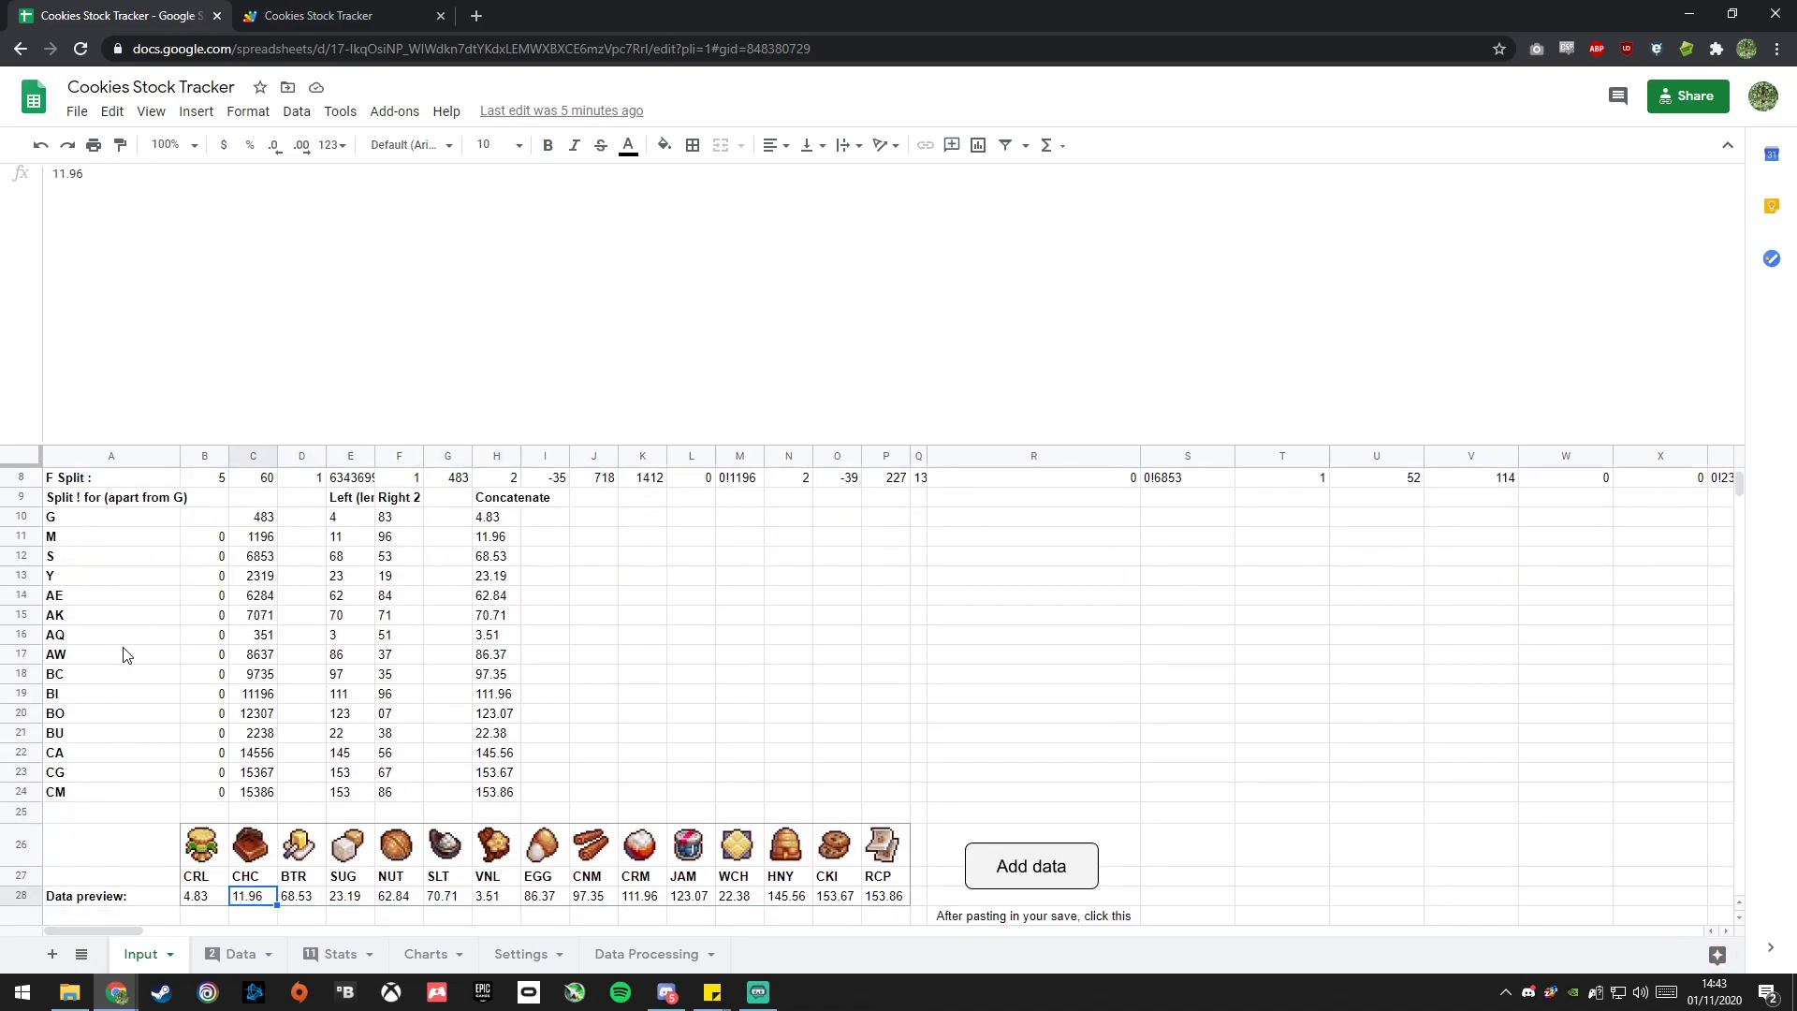
{"action": "key", "text": "Right"}
{"action": "key", "text": "Right"}
{"action": "key", "text": "Right"}
{"action": "key", "text": "Right"}
{"action": "key", "text": "Right"}
{"action": "key", "text": "Right"}
{"action": "key", "text": "Right"}
{"action": "key", "text": "Right"}
{"action": "key", "text": "Right"}
{"action": "key", "text": "Right"}
{"action": "key", "text": "Right"}
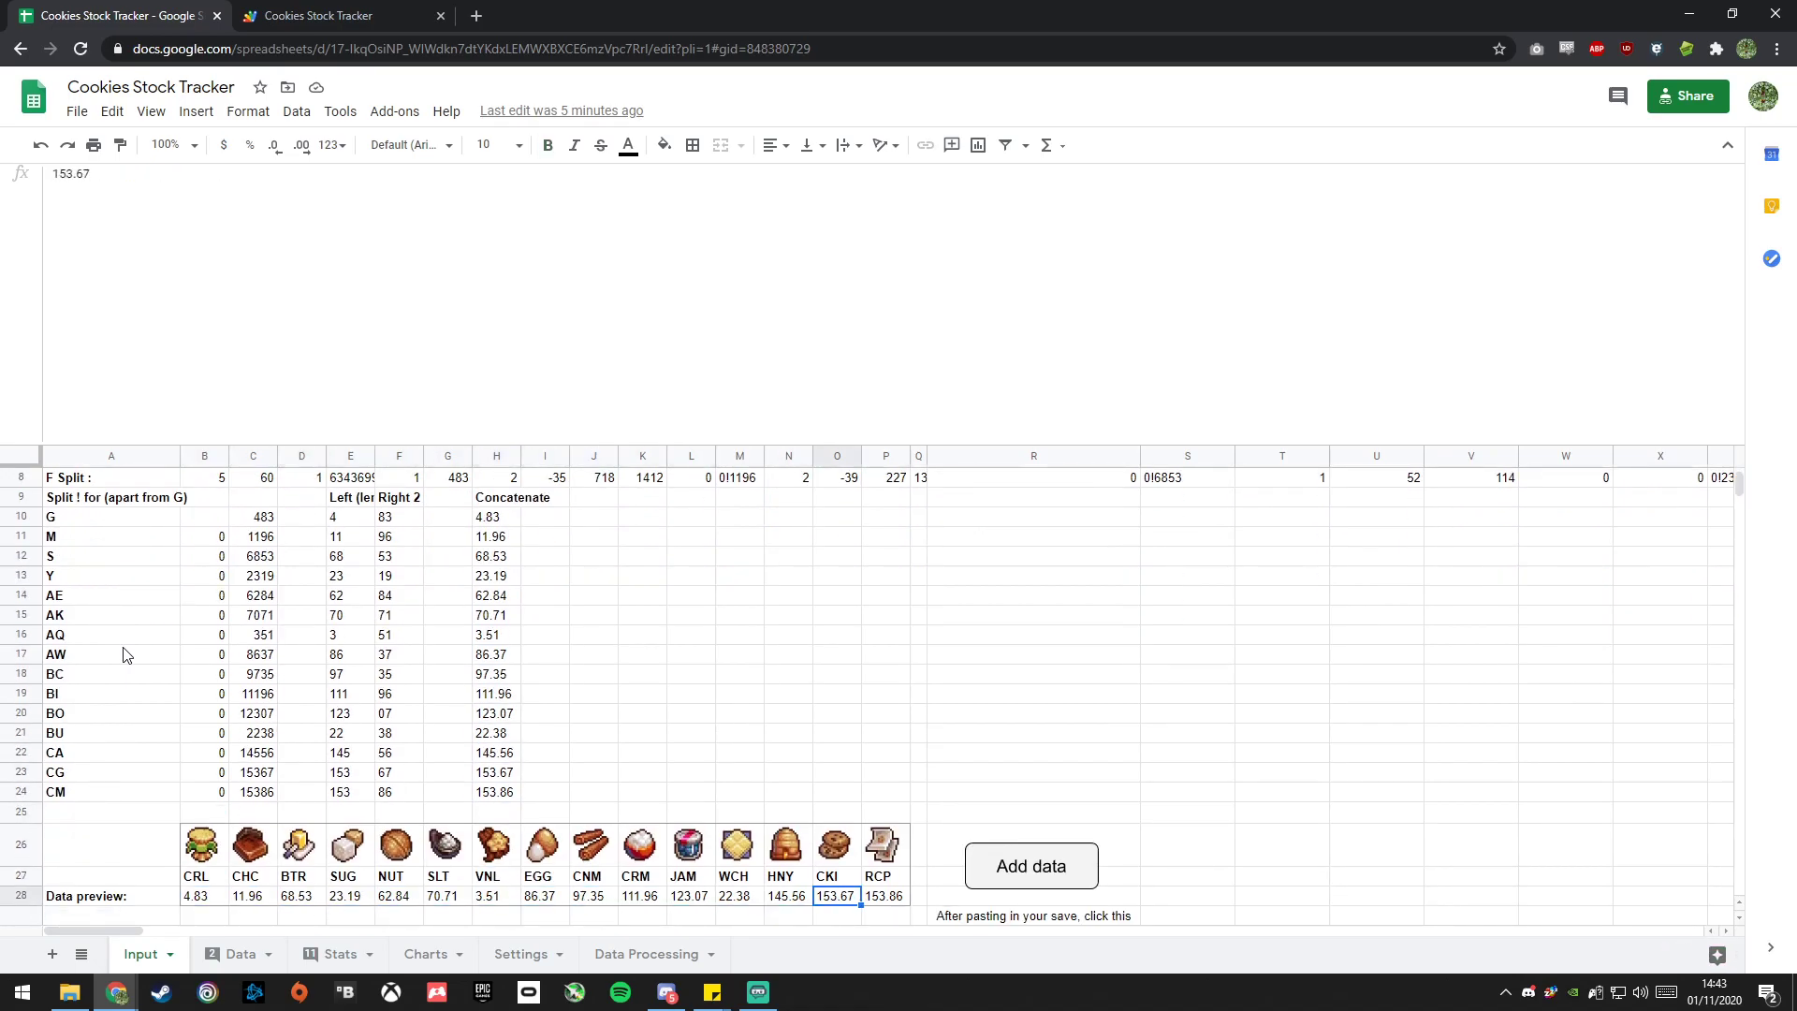
Go back across the data preview in row 28 to the CRL price in B28.
{"action": "key", "text": "Left"}
{"action": "key", "text": "Left"}
{"action": "key", "text": "Left"}
{"action": "key", "text": "Left"}
{"action": "key", "text": "Left"}
{"action": "key", "text": "Left"}
{"action": "key", "text": "Left"}
{"action": "key", "text": "Left"}
{"action": "key", "text": "Left"}
{"action": "key", "text": "Left"}
{"action": "key", "text": "Left"}
{"action": "key", "text": "Left"}
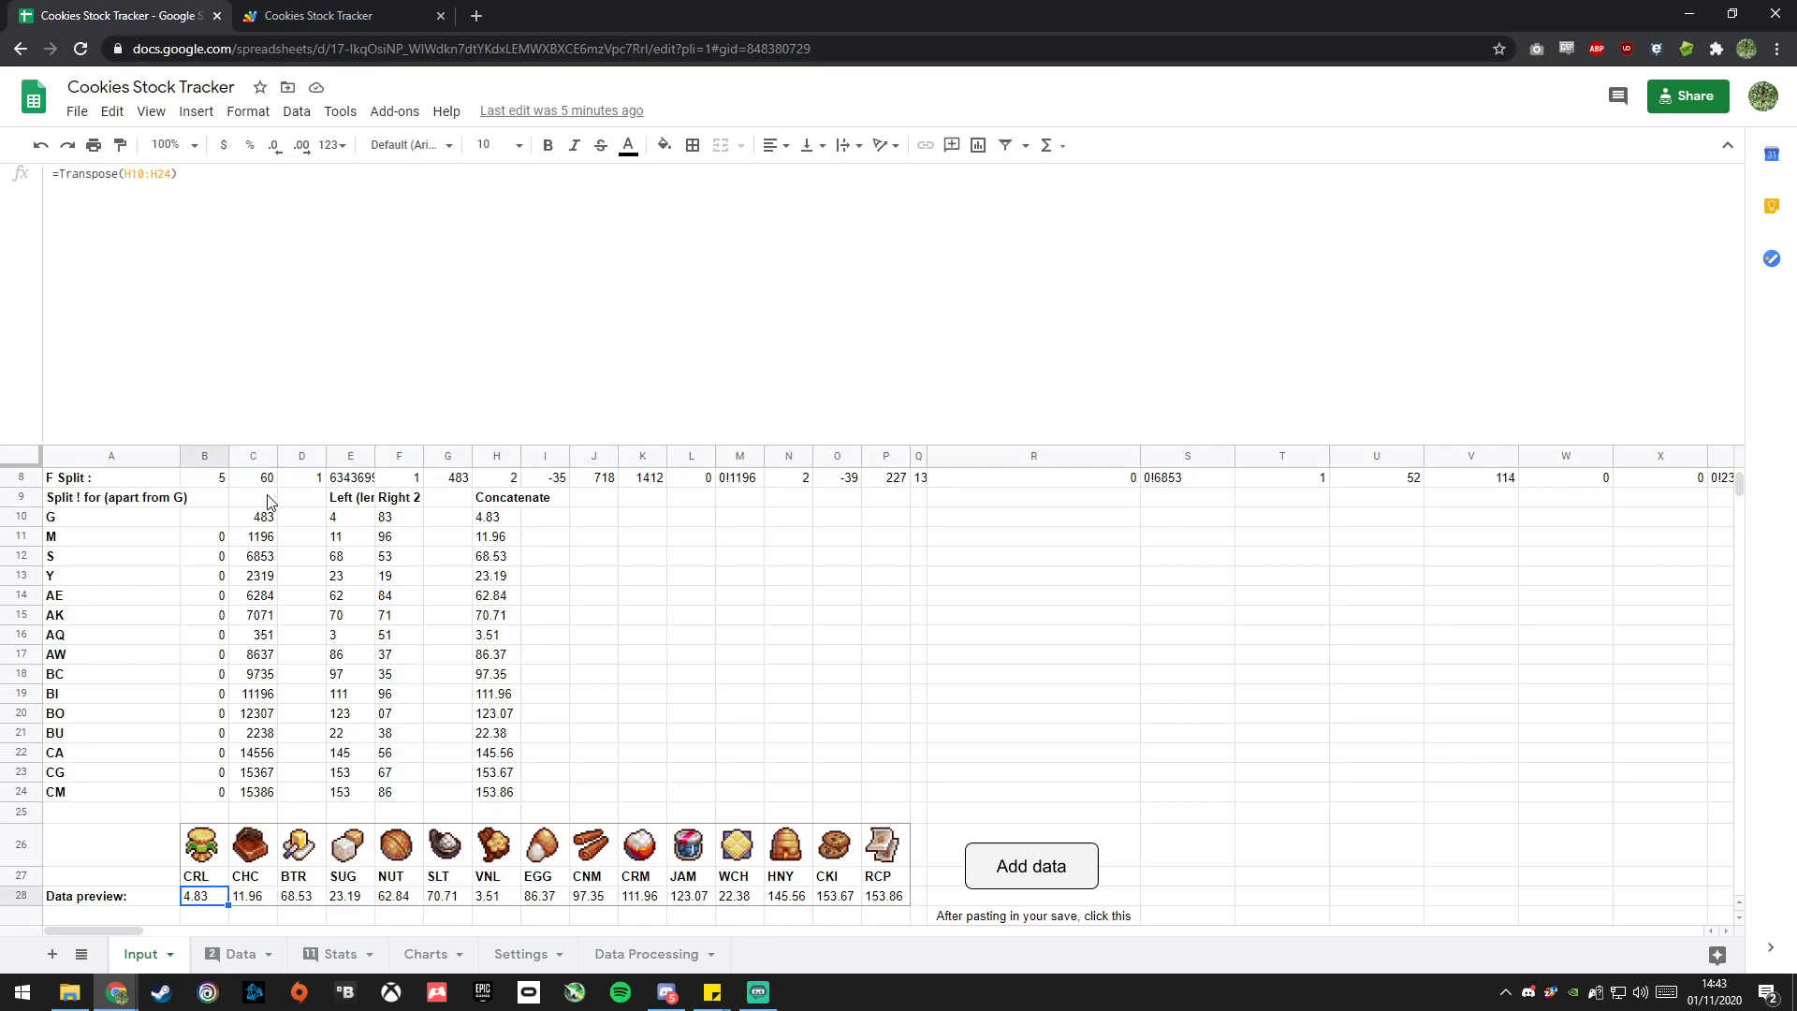
Shrink the enlarged formula bar down to a single line.
{"action": "scroll", "coordinate": [149, 560], "scroll_direction": "up", "scroll_amount": 3}
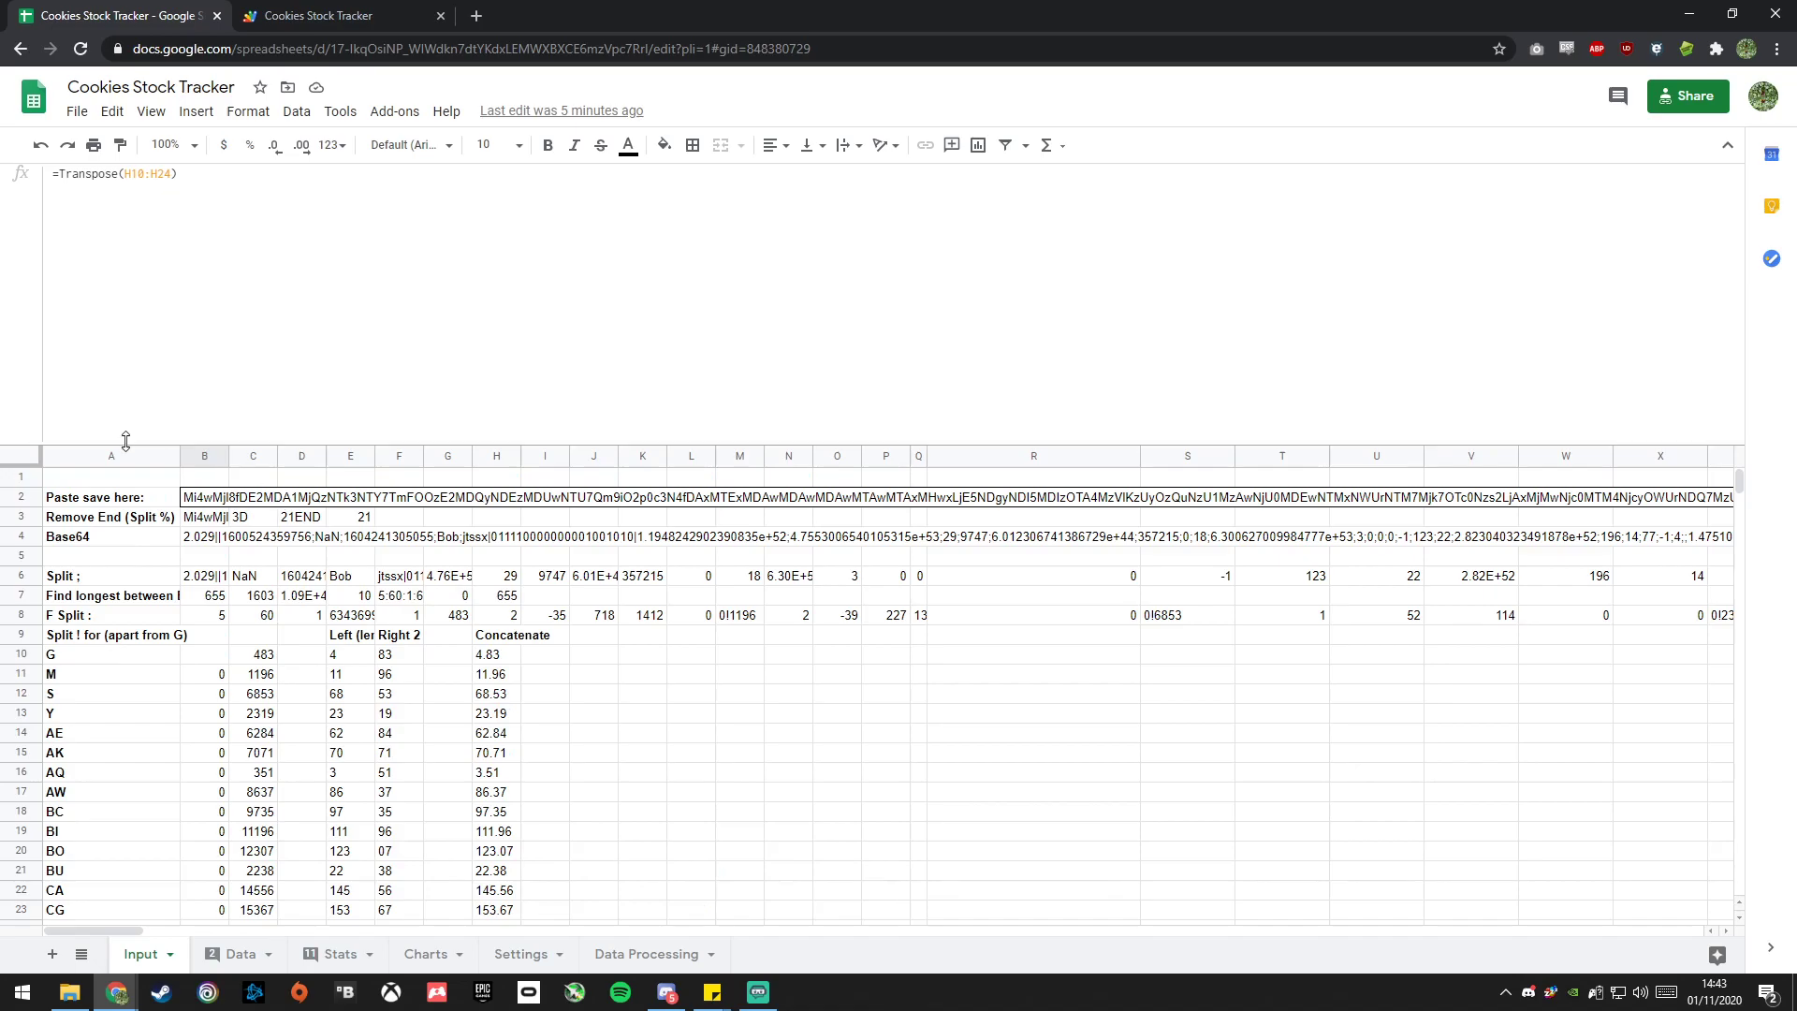
{"action": "left_click_drag", "start_coordinate": [126, 441], "coordinate": [183, 194]}
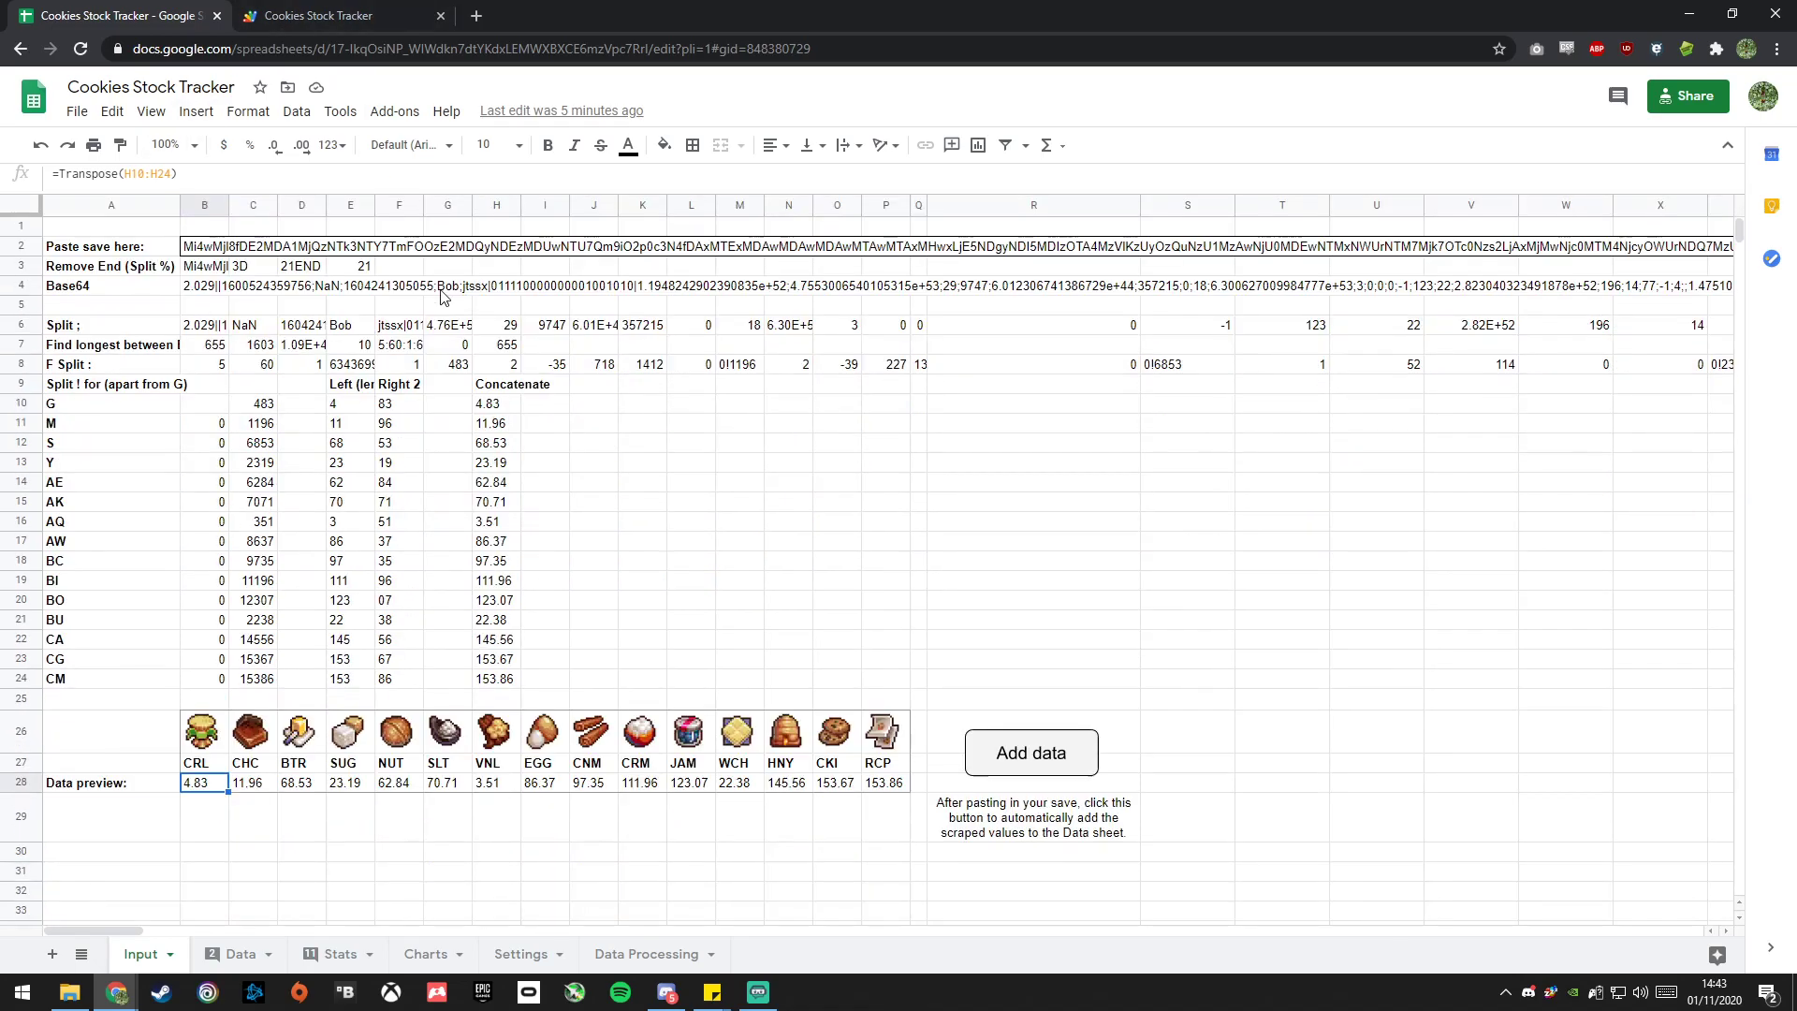
Switch to Cookie Clicker, export the current save, and close the game options.
{"action": "key", "text": "alt+Tab"}
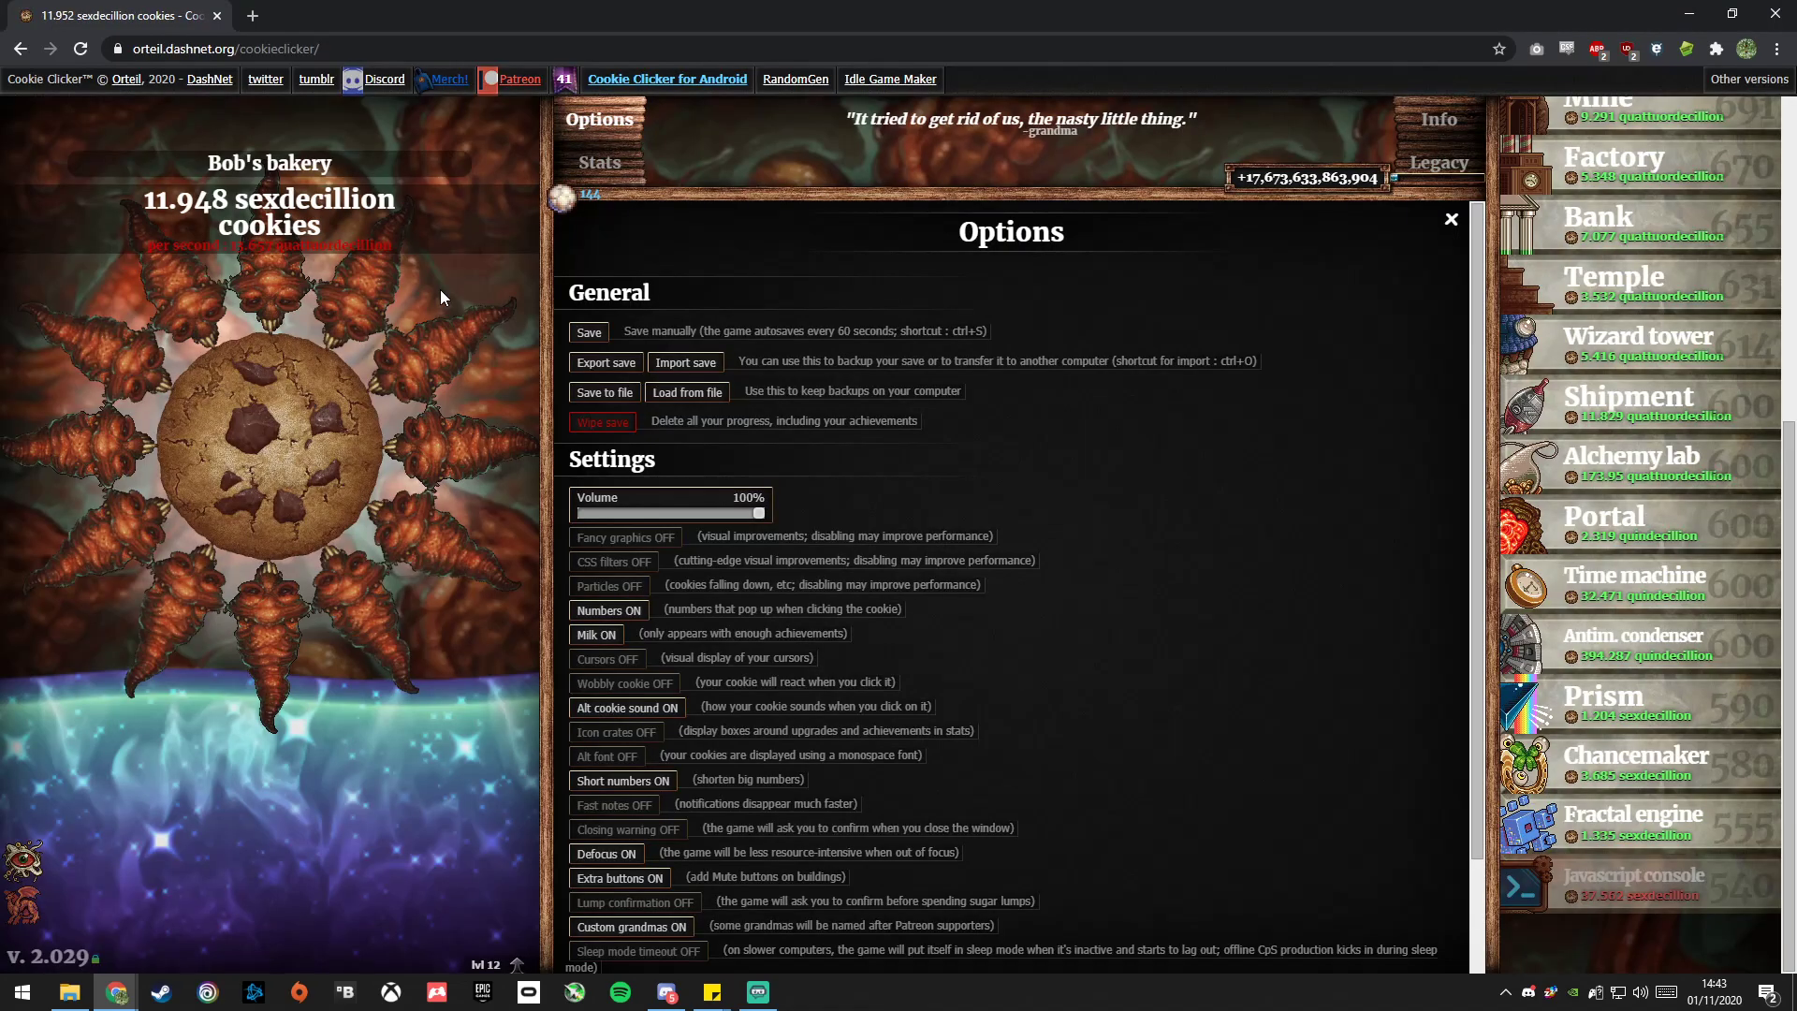
{"action": "left_click", "coordinate": [606, 362]}
{"action": "left_click", "coordinate": [896, 642]}
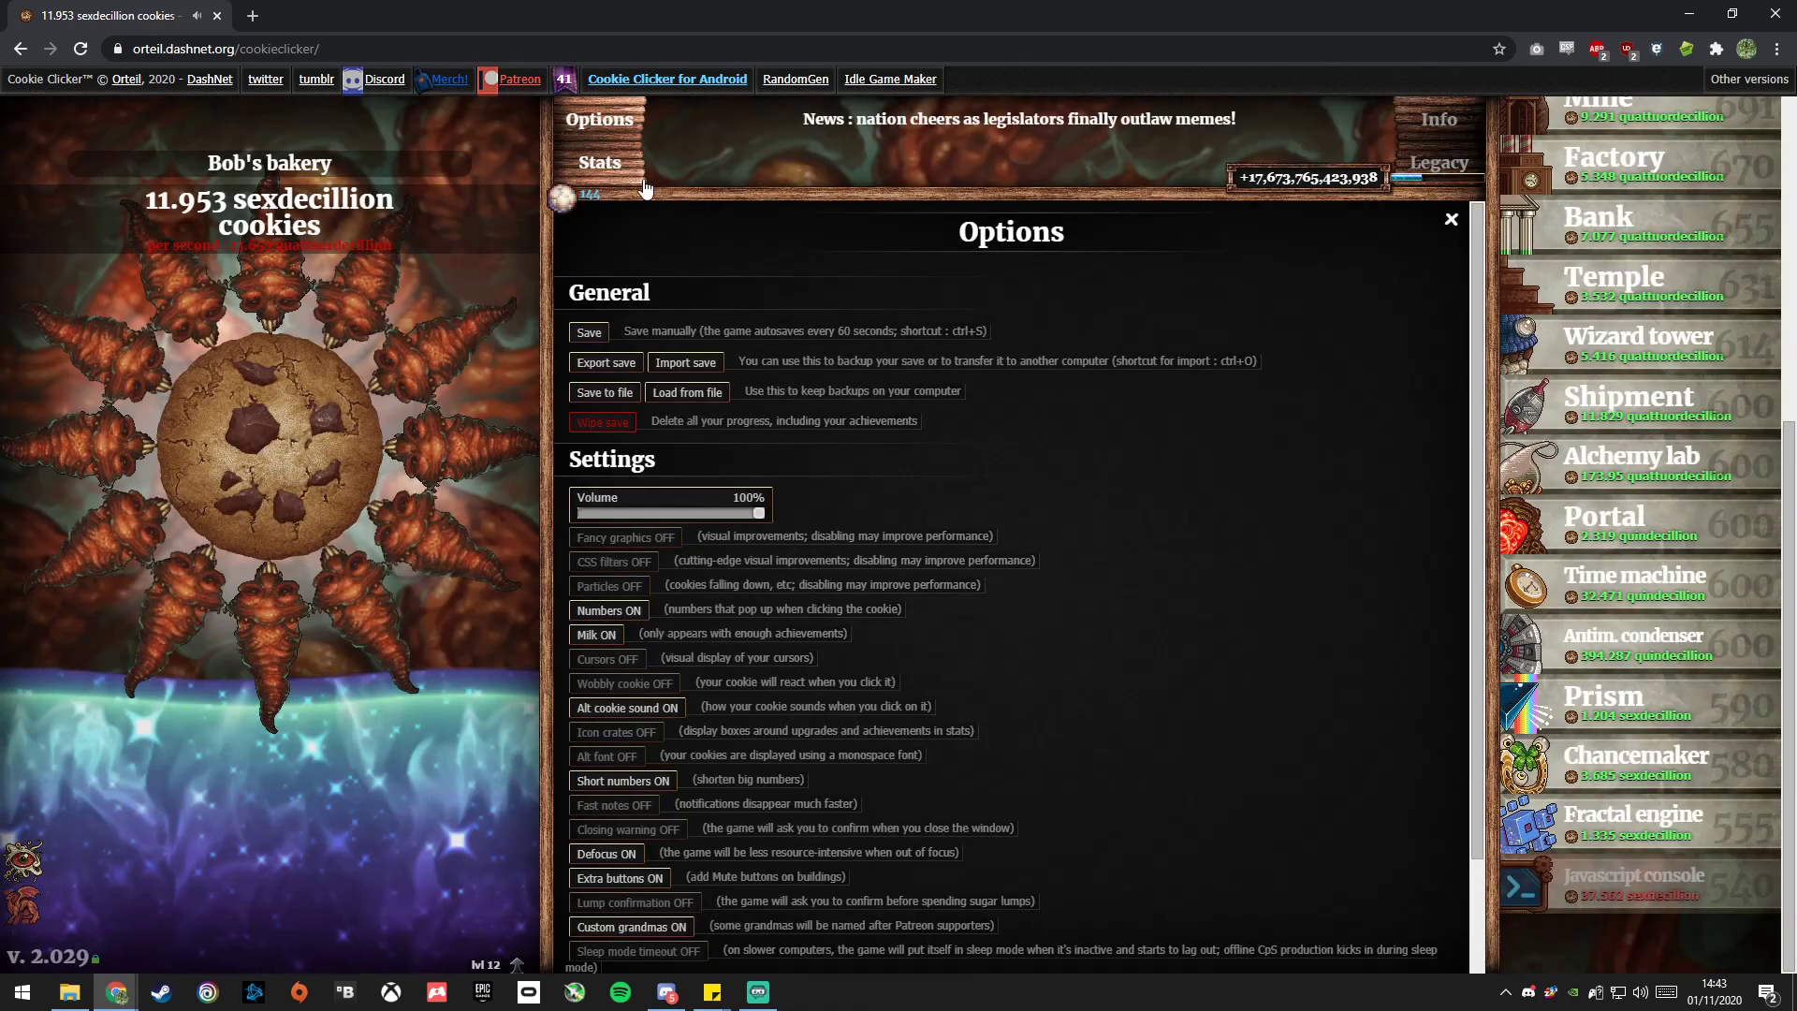
{"action": "left_click", "coordinate": [599, 119]}
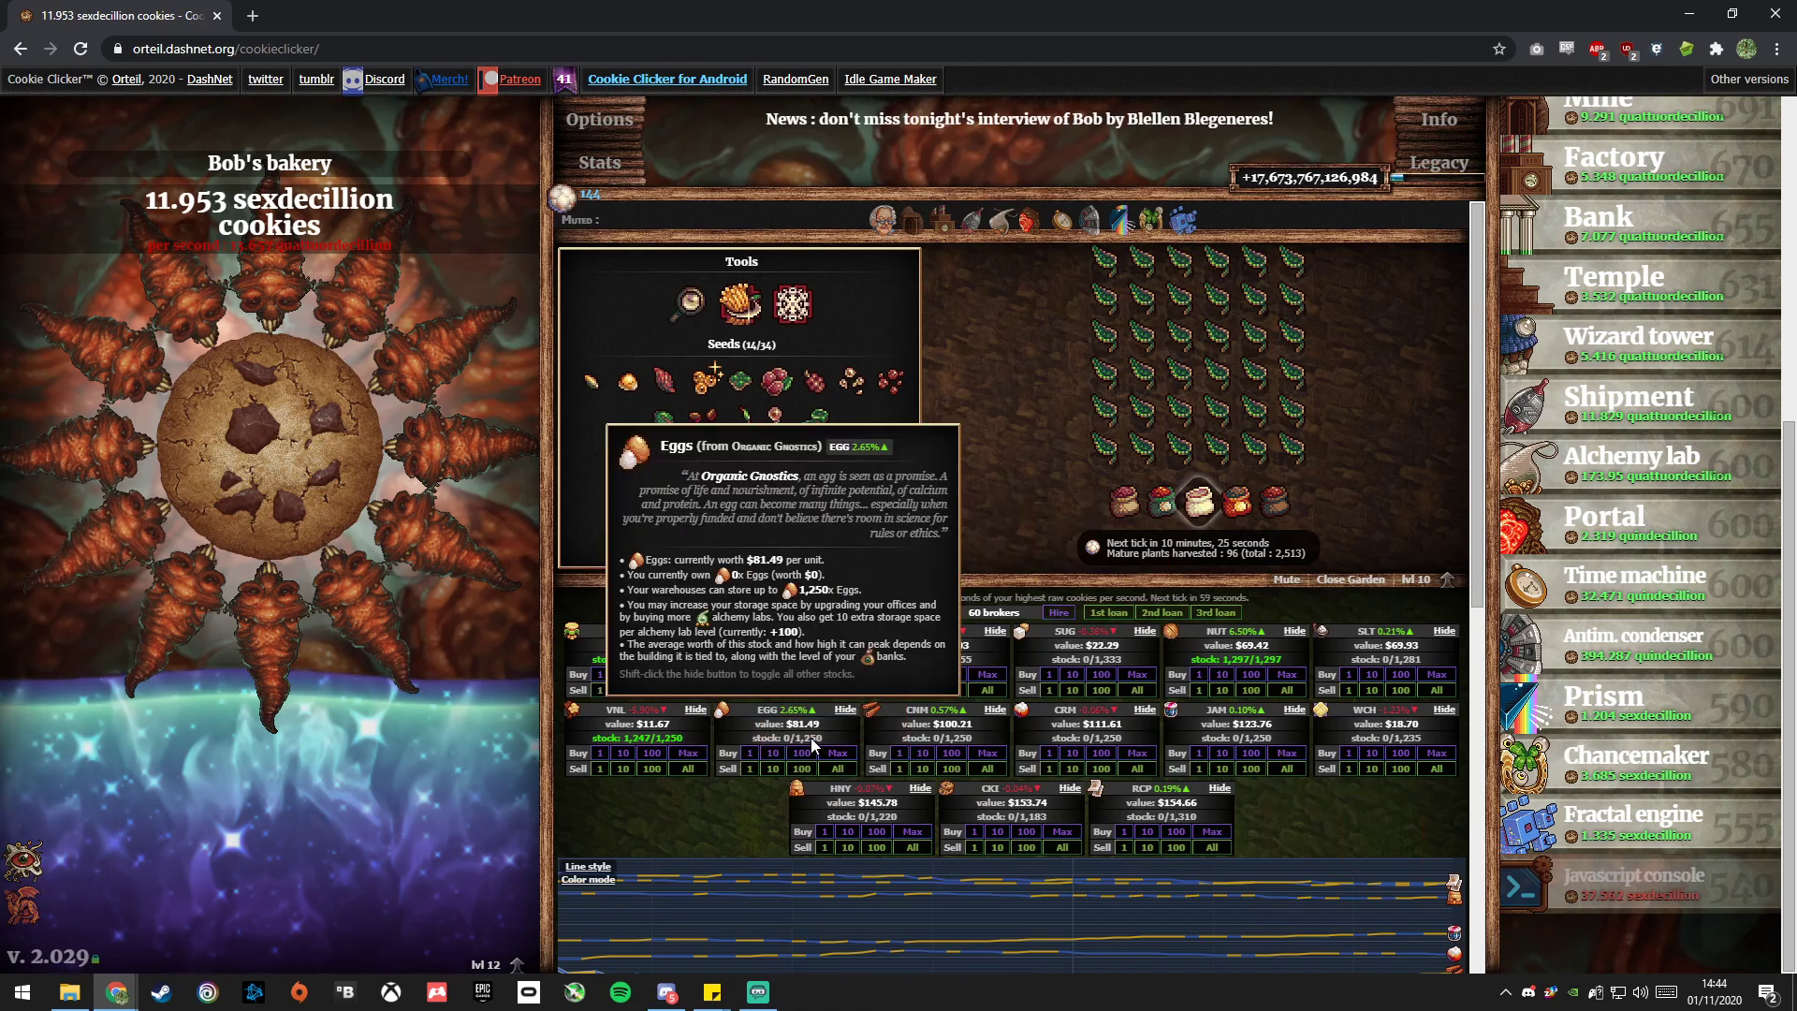
Switch back to the spreadsheet and paste the newly exported save into the "Paste save here" cell B2.
{"action": "key", "text": "alt+Tab"}
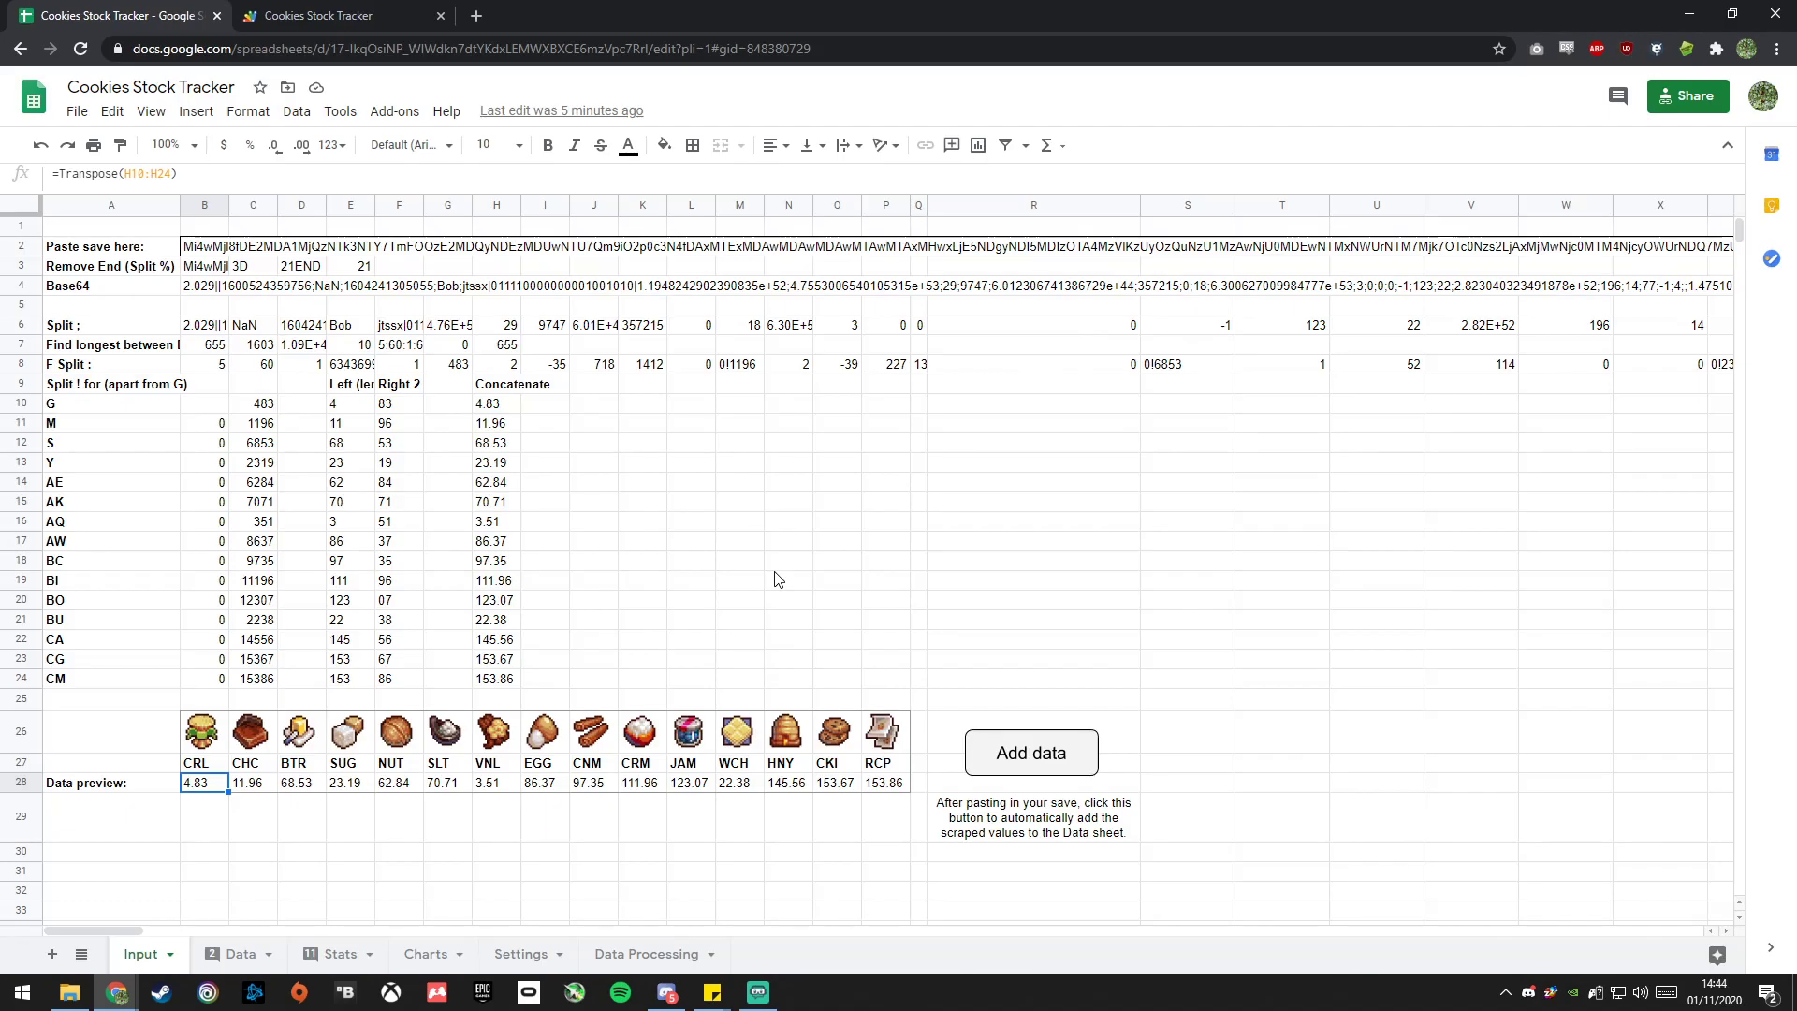
{"action": "left_click", "coordinate": [187, 249]}
{"action": "key", "text": "ctrl+v"}
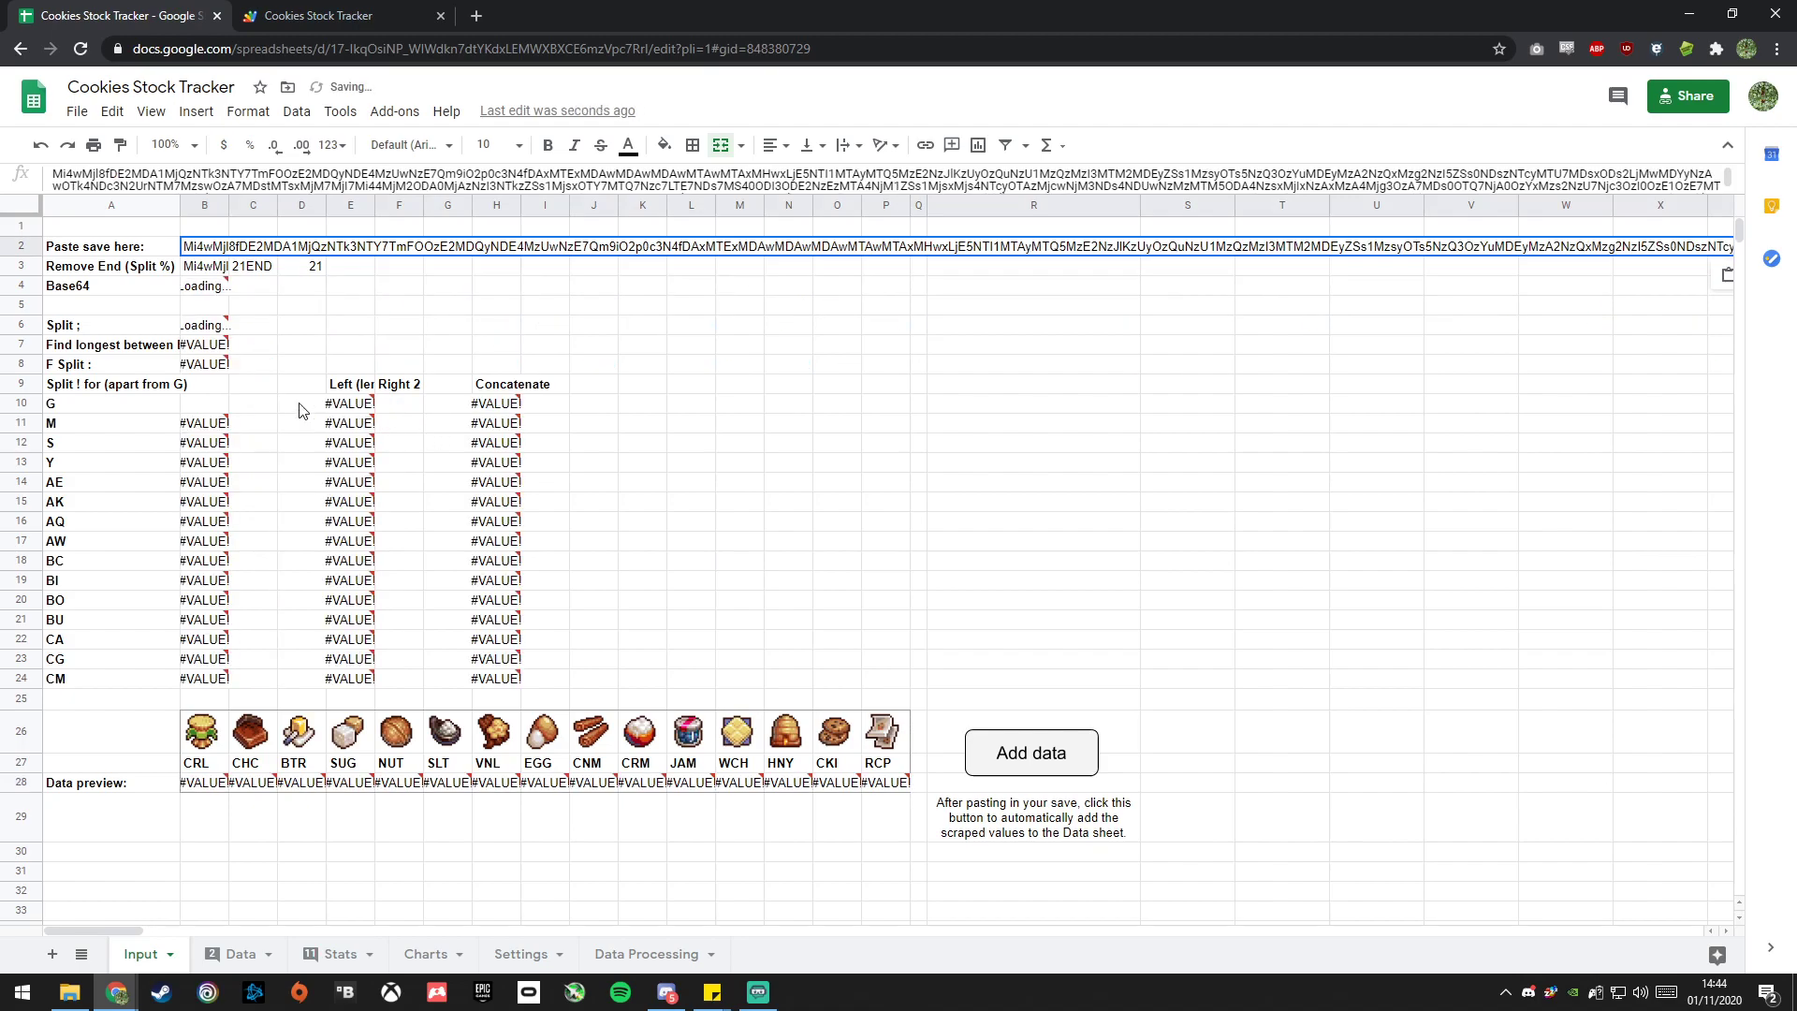
{"action": "left_click", "coordinate": [85, 269]}
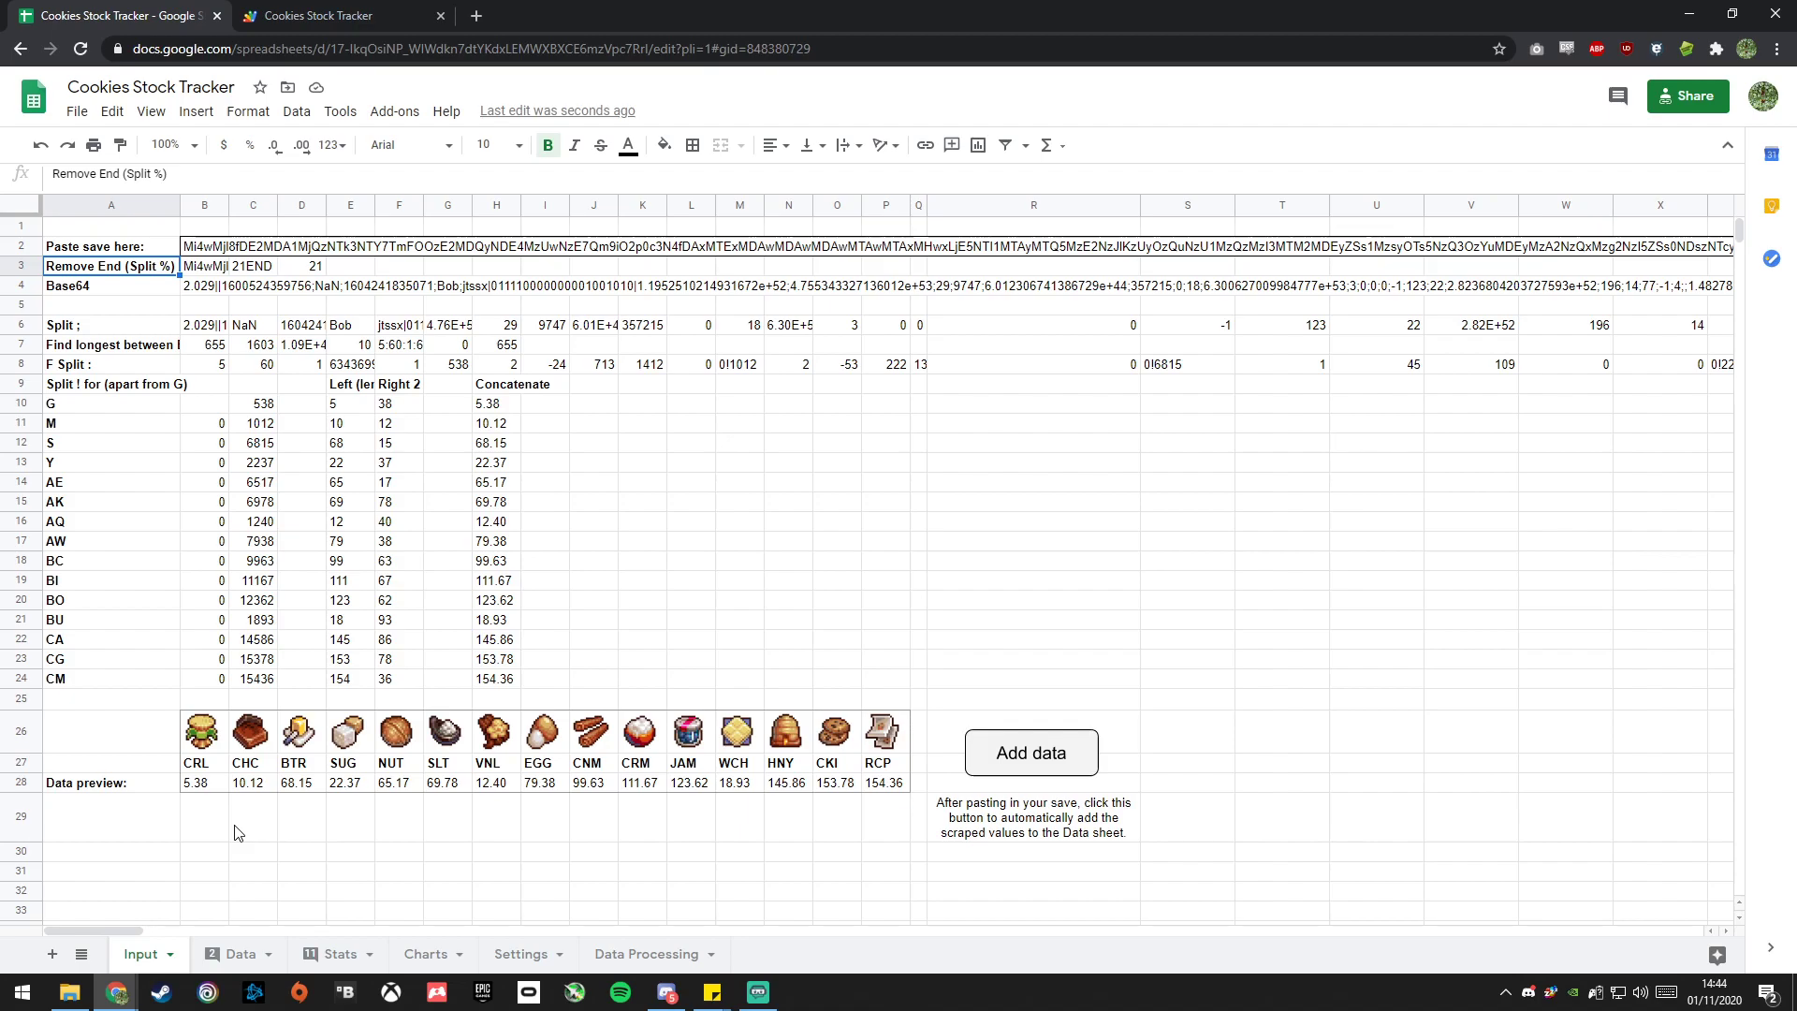
Review the recalculated stock prices along the data preview in row 28, starting from CRL.
{"action": "left_click", "coordinate": [202, 795]}
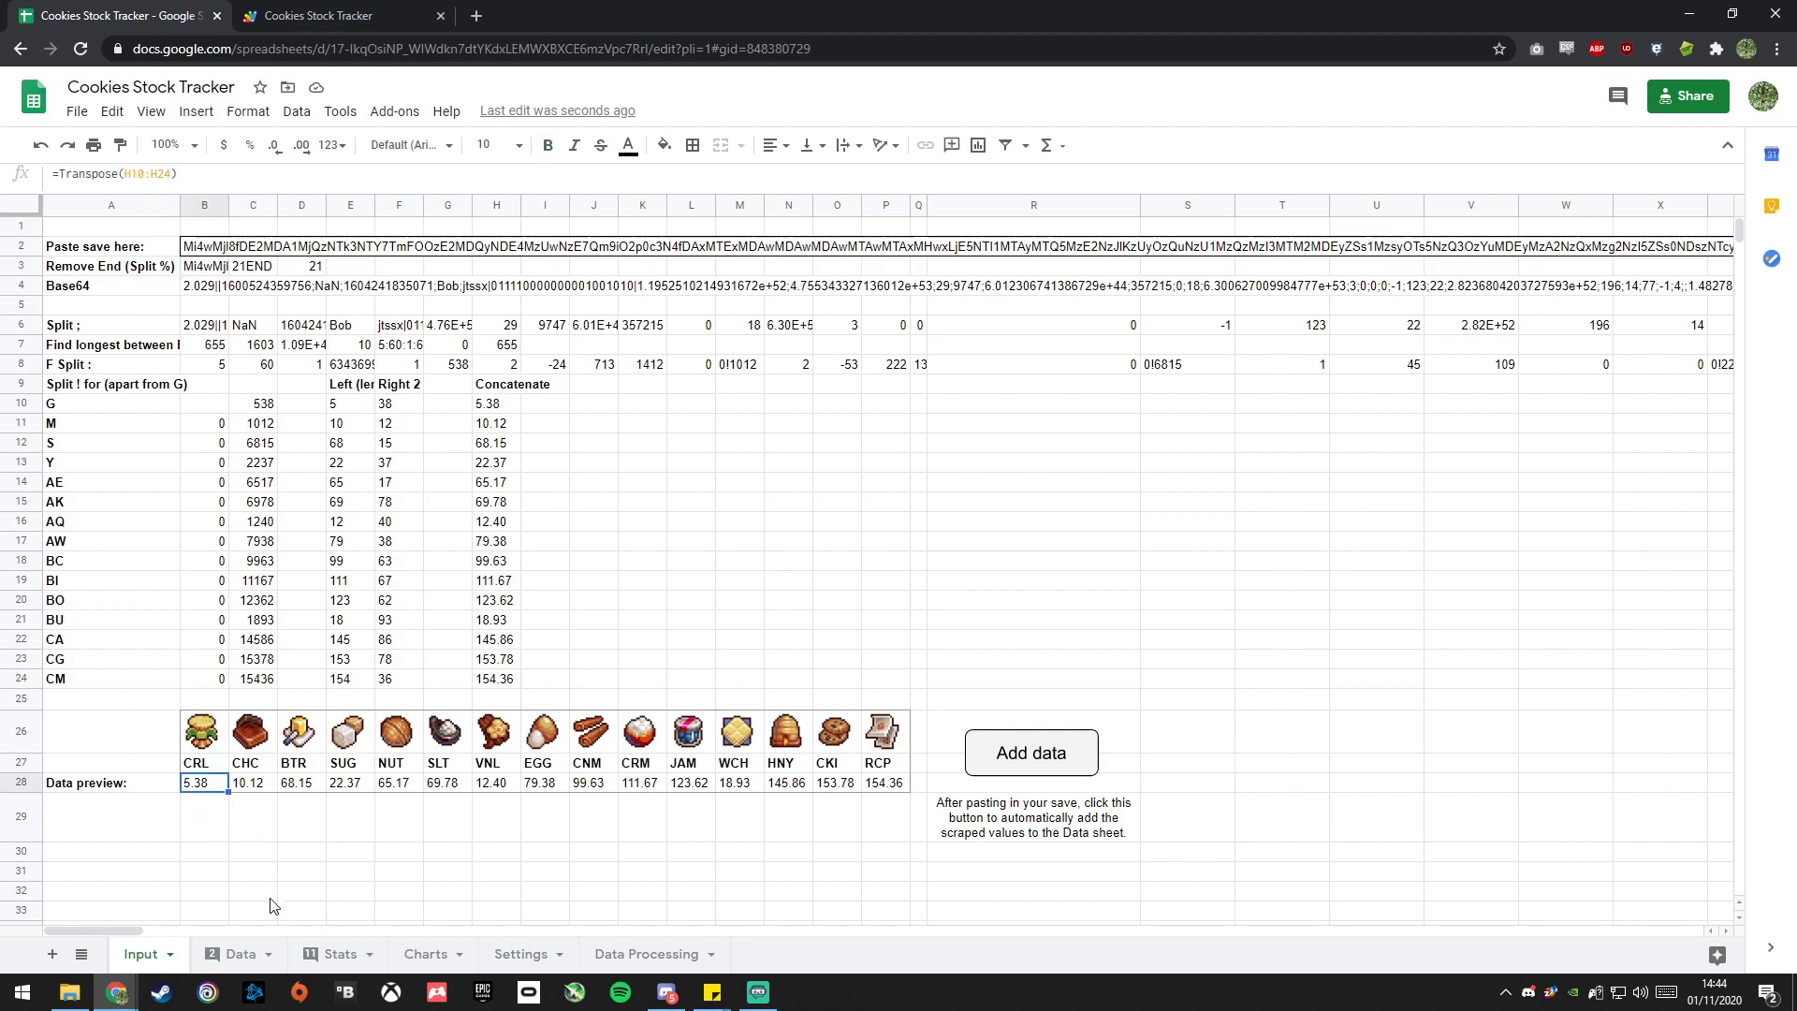
{"action": "key", "text": "Right"}
{"action": "key", "text": "Right"}
{"action": "key", "text": "Right"}
{"action": "key", "text": "Right"}
{"action": "key", "text": "Right"}
{"action": "key", "text": "Right"}
{"action": "key", "text": "Right"}
{"action": "key", "text": "Right"}
{"action": "key", "text": "Right"}
{"action": "key", "text": "Right"}
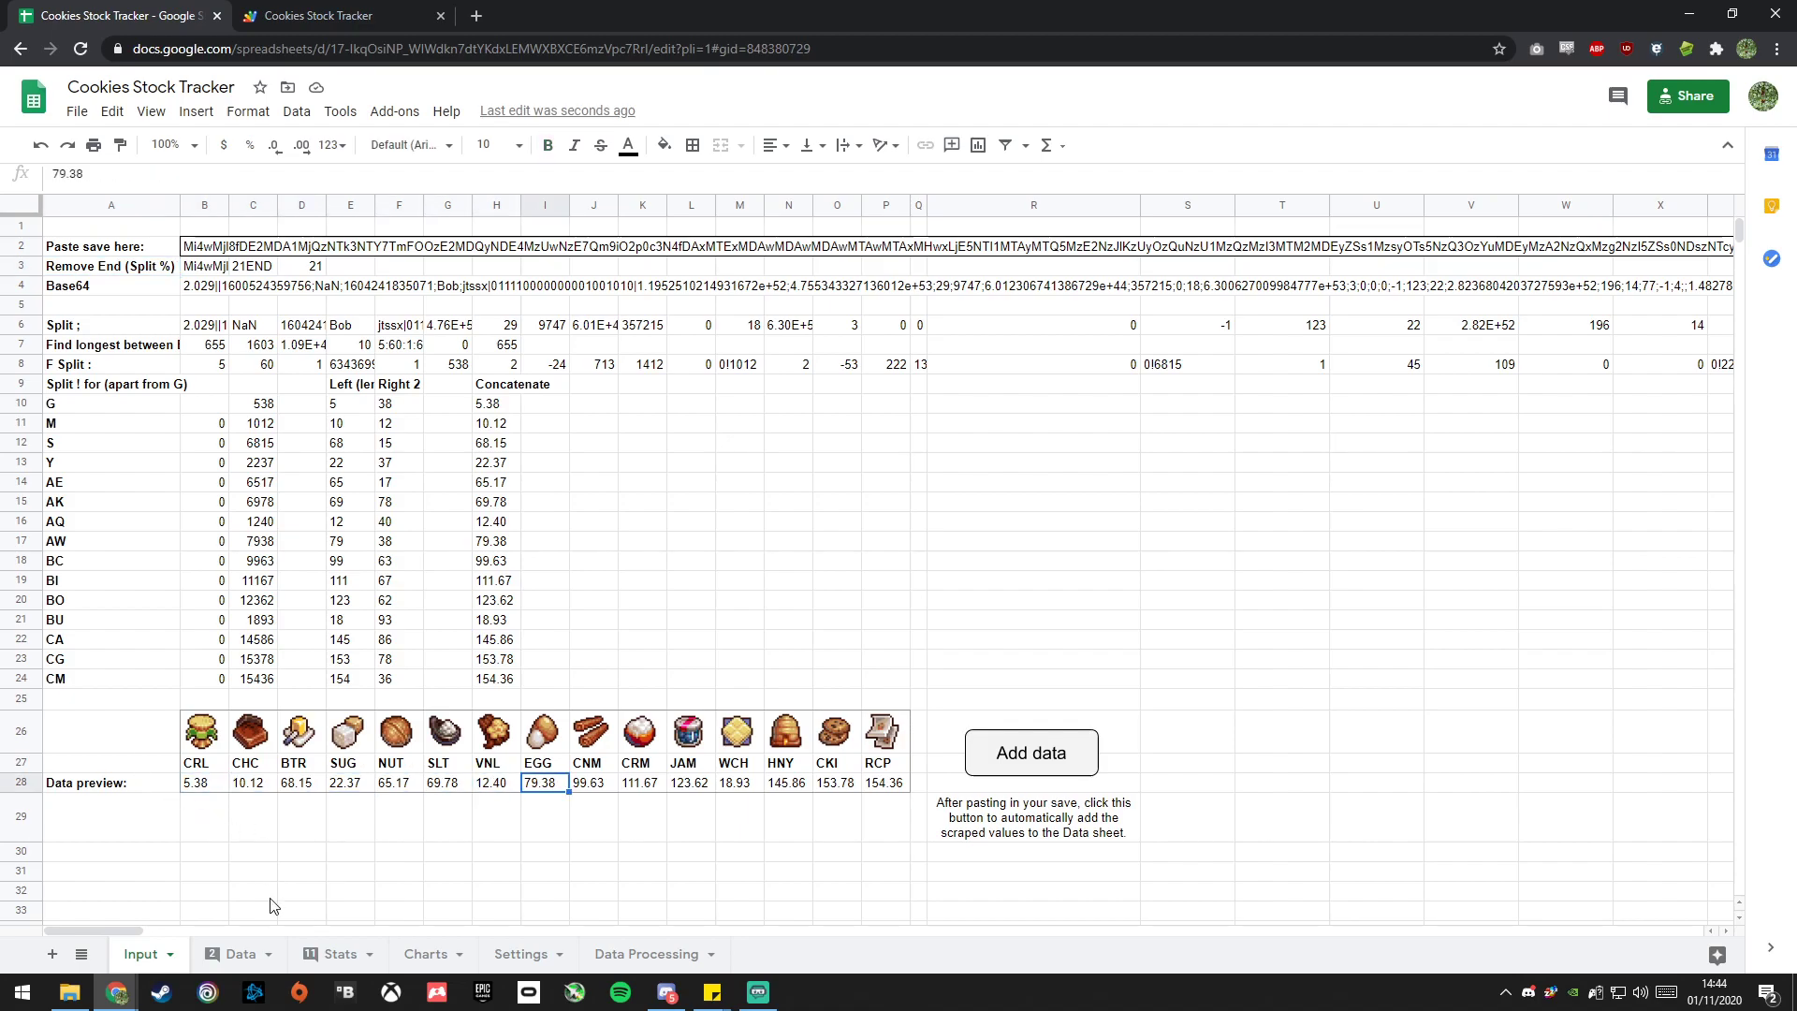
{"action": "key", "text": "Right"}
{"action": "key", "text": "Right"}
{"action": "key", "text": "Right"}
{"action": "key", "text": "Right"}
{"action": "key", "text": "Left"}
{"action": "key", "text": "Left"}
{"action": "key", "text": "Left"}
{"action": "key", "text": "Left"}
{"action": "key", "text": "Left"}
{"action": "key", "text": "Left"}
{"action": "key", "text": "Left"}
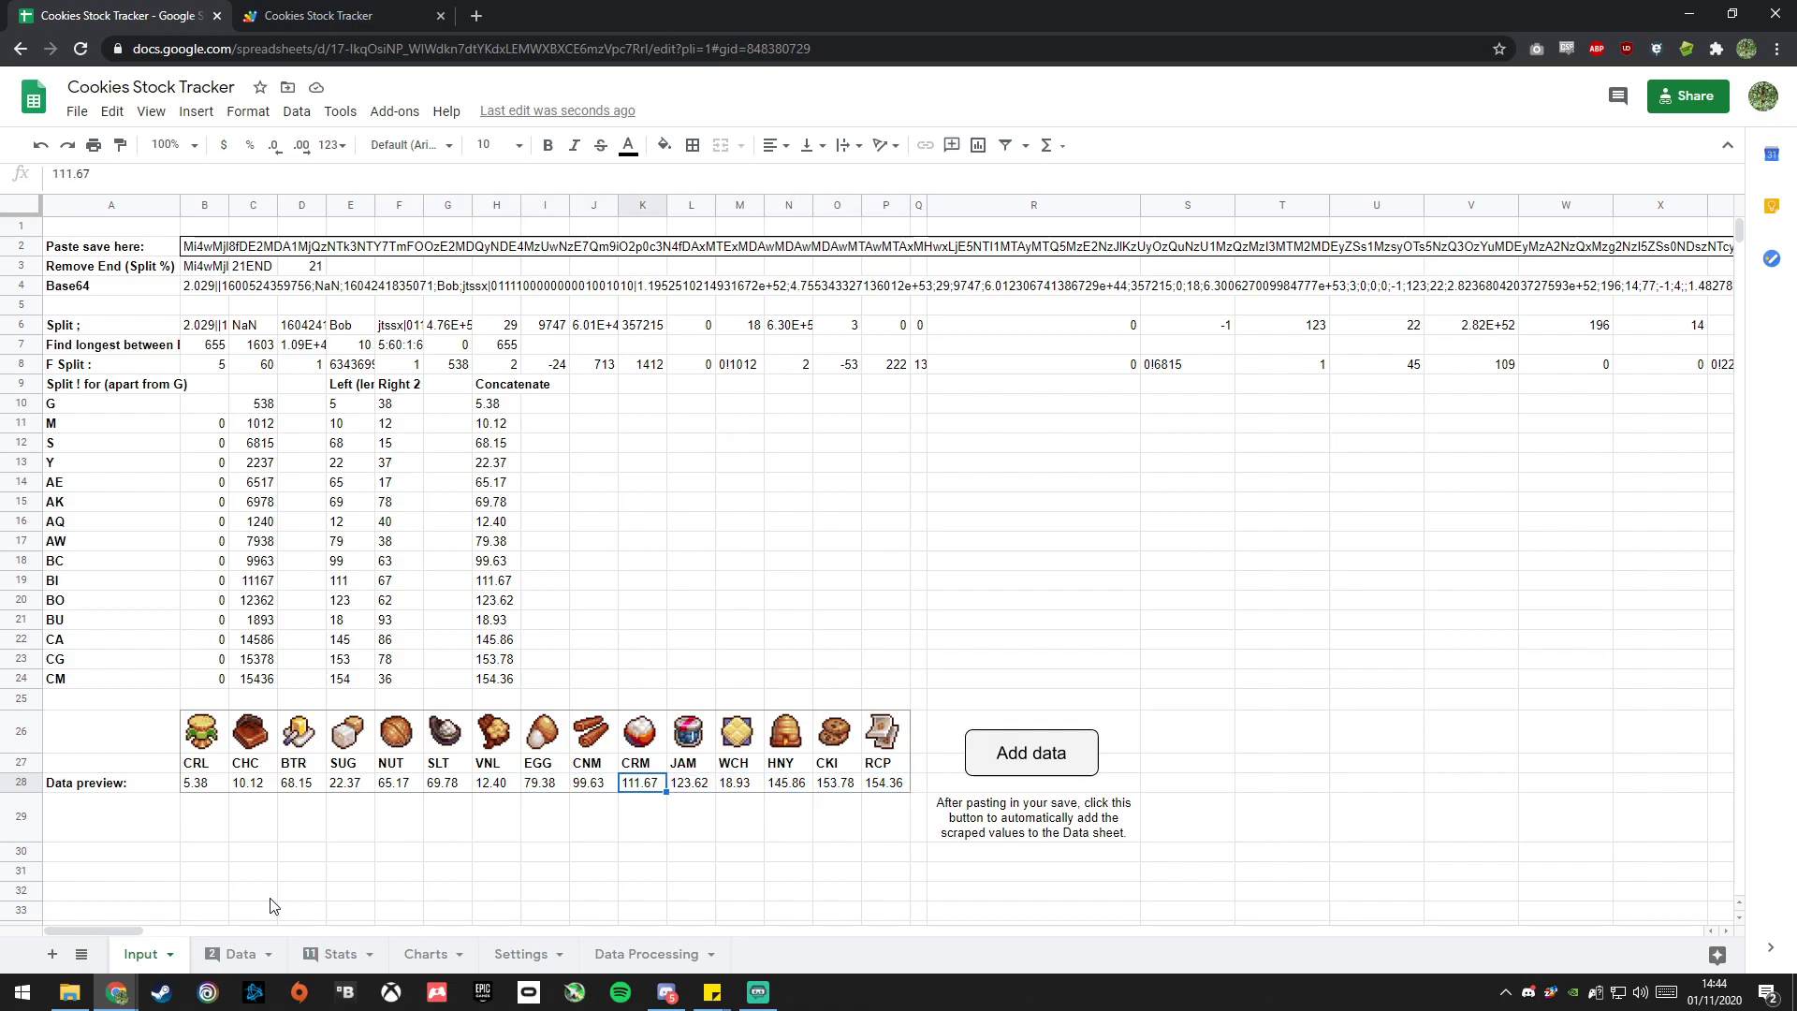
{"action": "key", "text": "Left"}
{"action": "key", "text": "Left"}
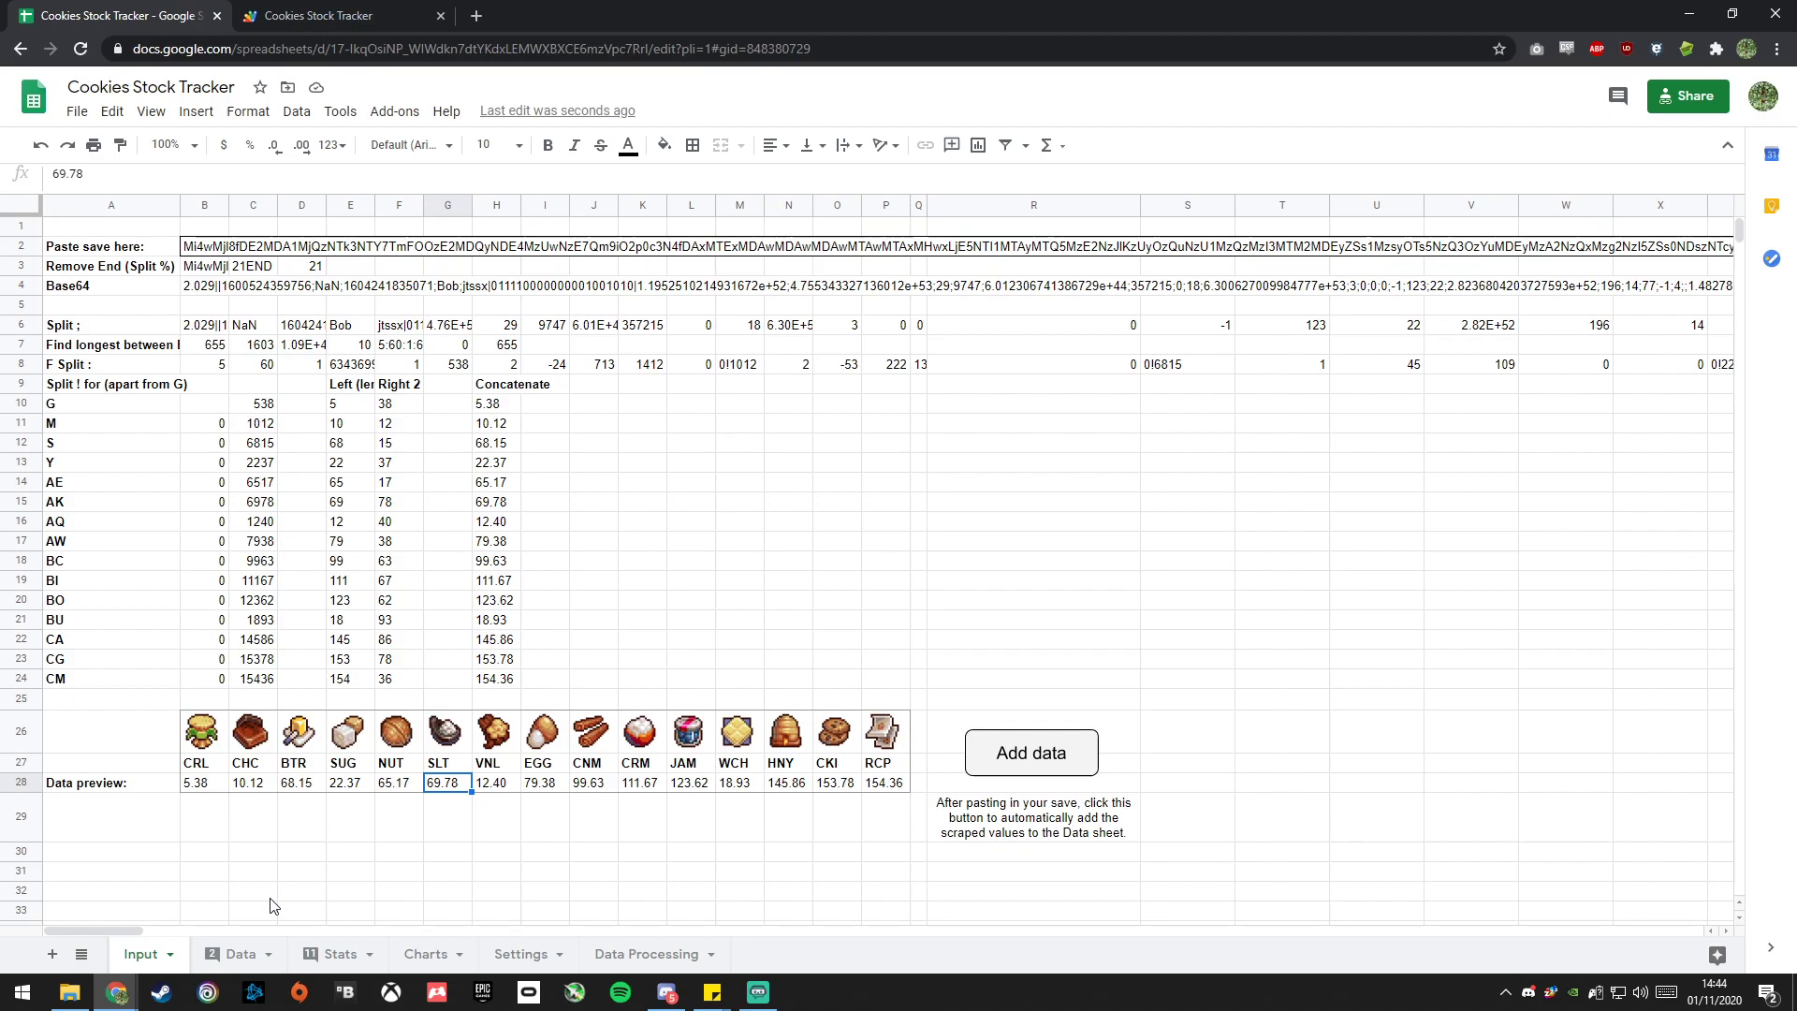
Hide the calculation rows 3 to 24 on the Input sheet.
{"action": "left_click_drag", "start_coordinate": [21, 266], "coordinate": [28, 676]}
{"action": "right_click", "coordinate": [28, 676]}
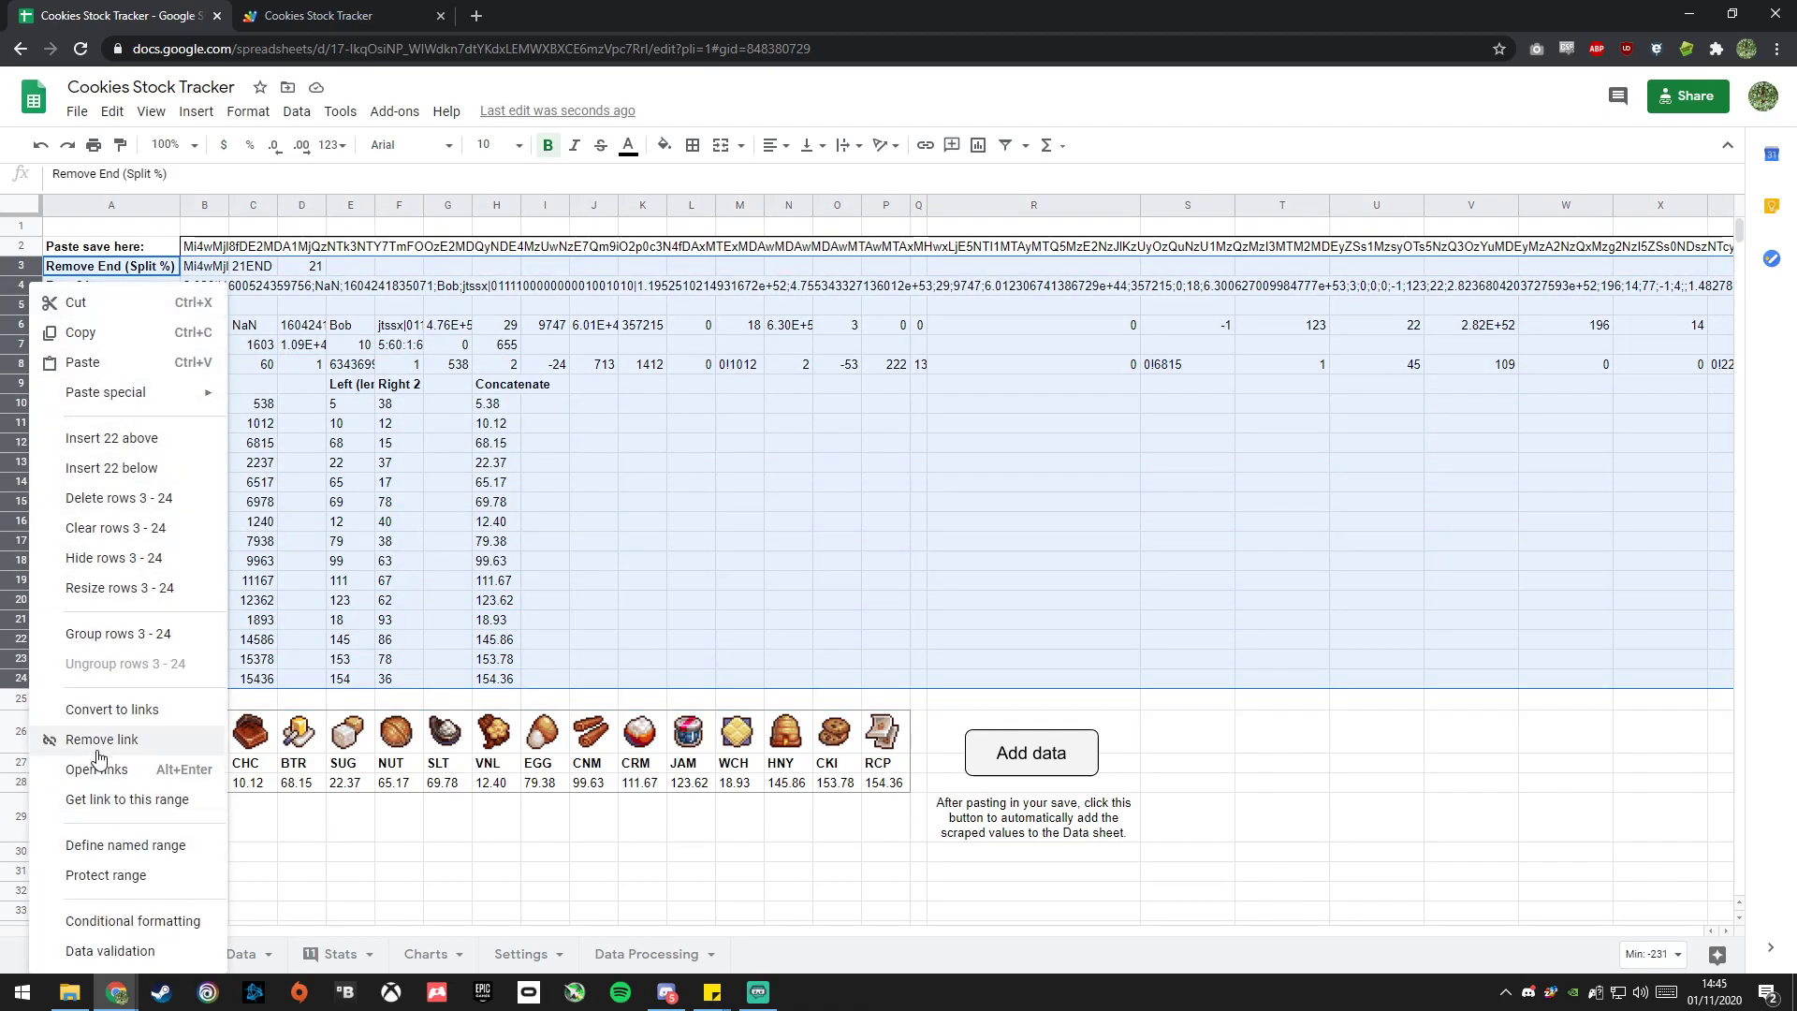
{"action": "left_click", "coordinate": [140, 559]}
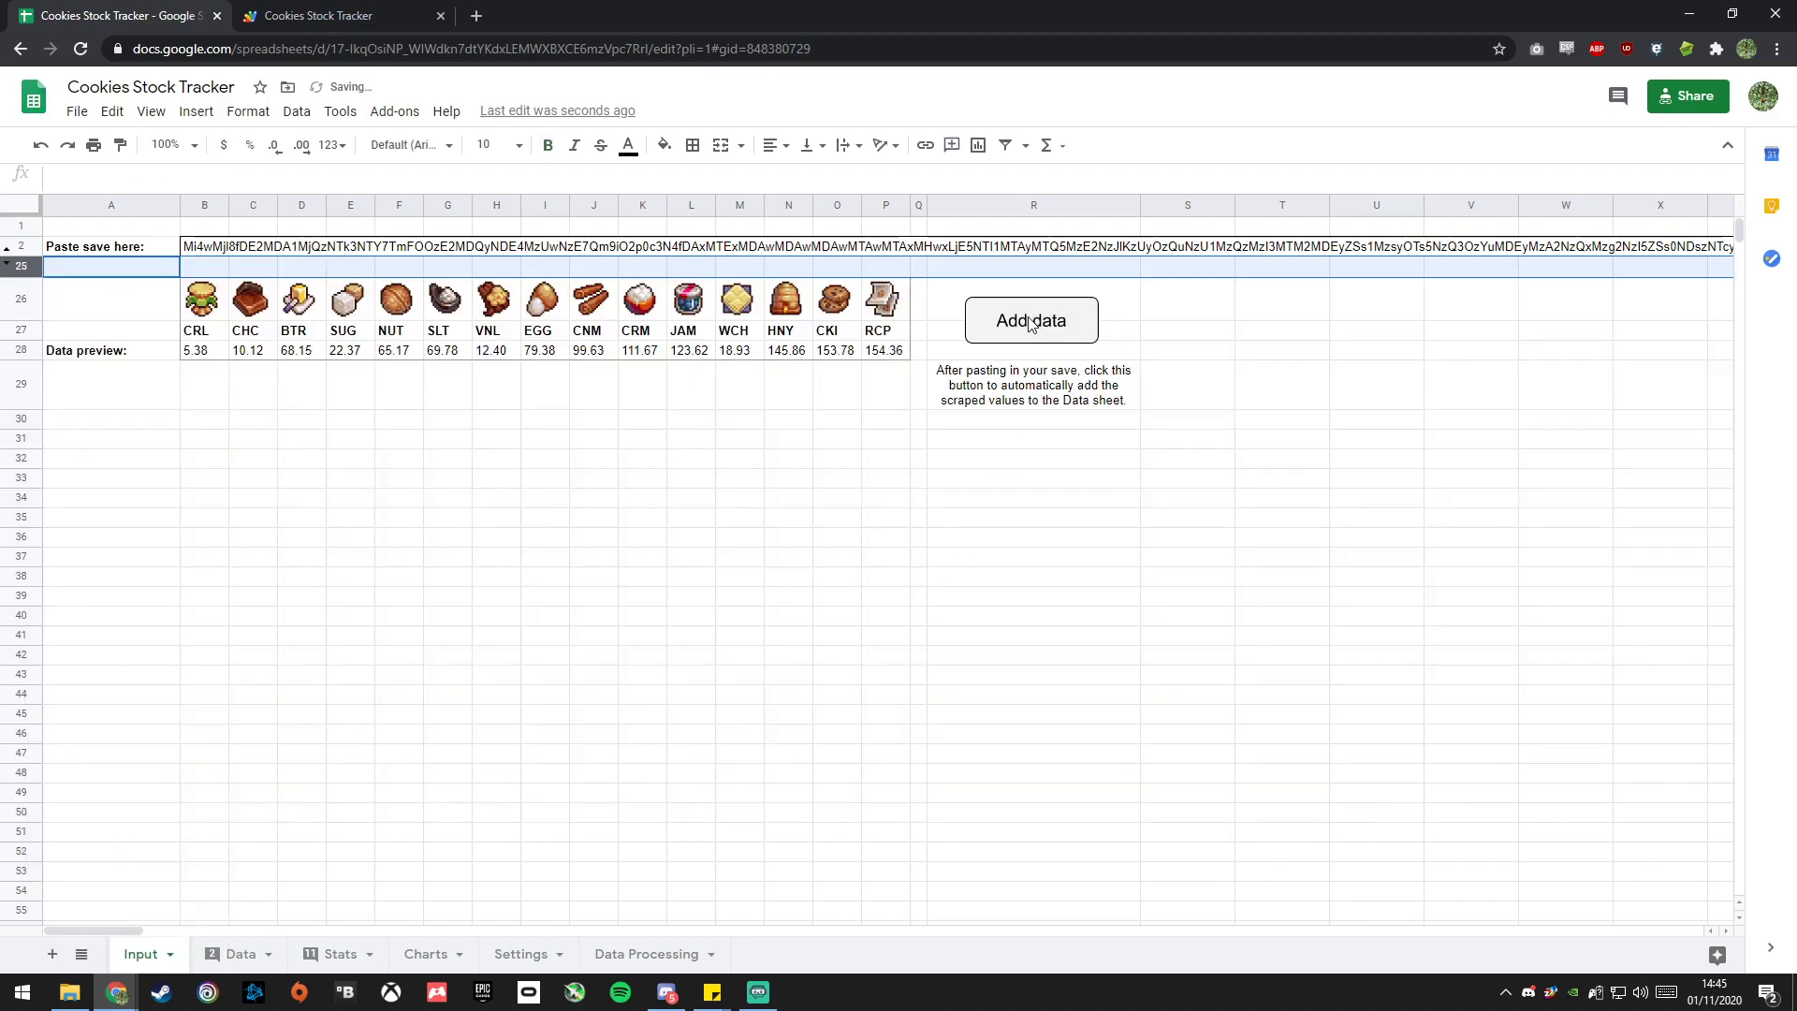
Open the Apps Script project and read the AddData function's initialisation and empty-row search code.
{"action": "left_click", "coordinate": [290, 24]}
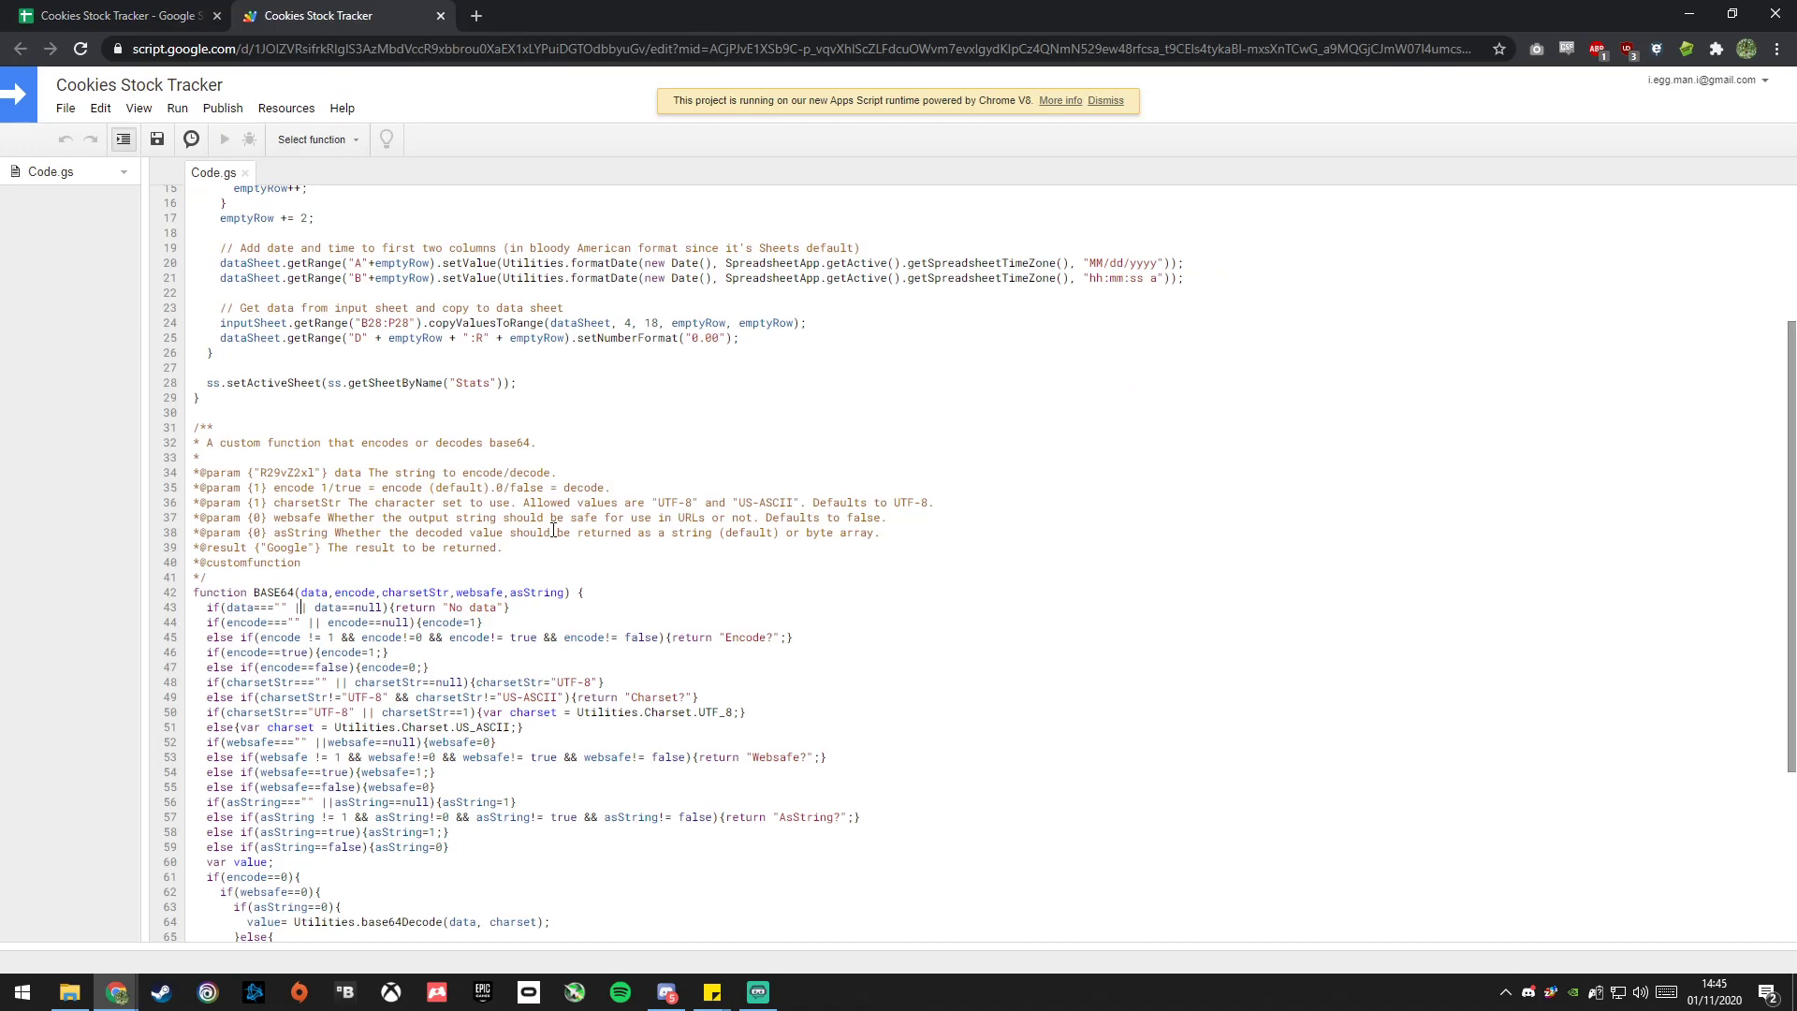
{"action": "scroll", "coordinate": [540, 550], "scroll_direction": "up", "scroll_amount": 3}
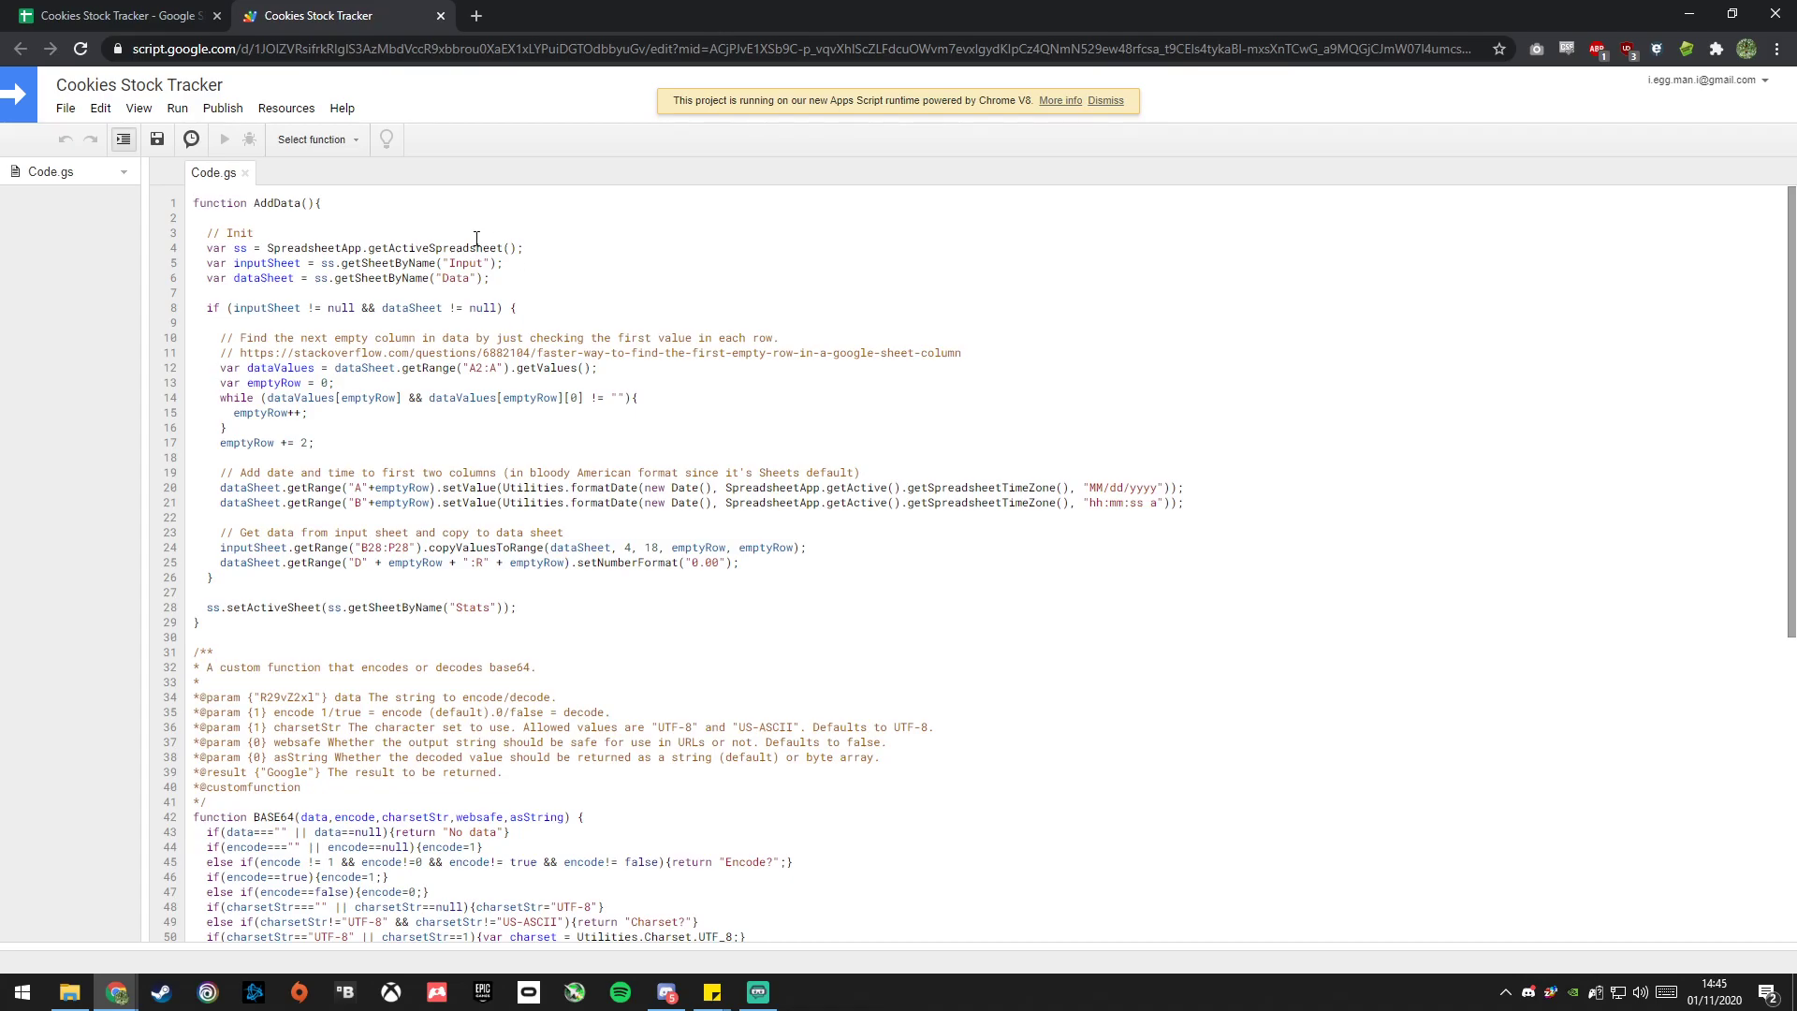
{"action": "left_click", "coordinate": [462, 262]}
{"action": "left_click", "coordinate": [325, 290]}
{"action": "left_click", "coordinate": [519, 307]}
{"action": "left_click_drag", "start_coordinate": [255, 383], "coordinate": [404, 368]}
{"action": "left_click", "coordinate": [446, 355]}
{"action": "left_click", "coordinate": [403, 362]}
Return to the spreadsheet and select the Date column on the Data sheet.
{"action": "left_click", "coordinate": [141, 16]}
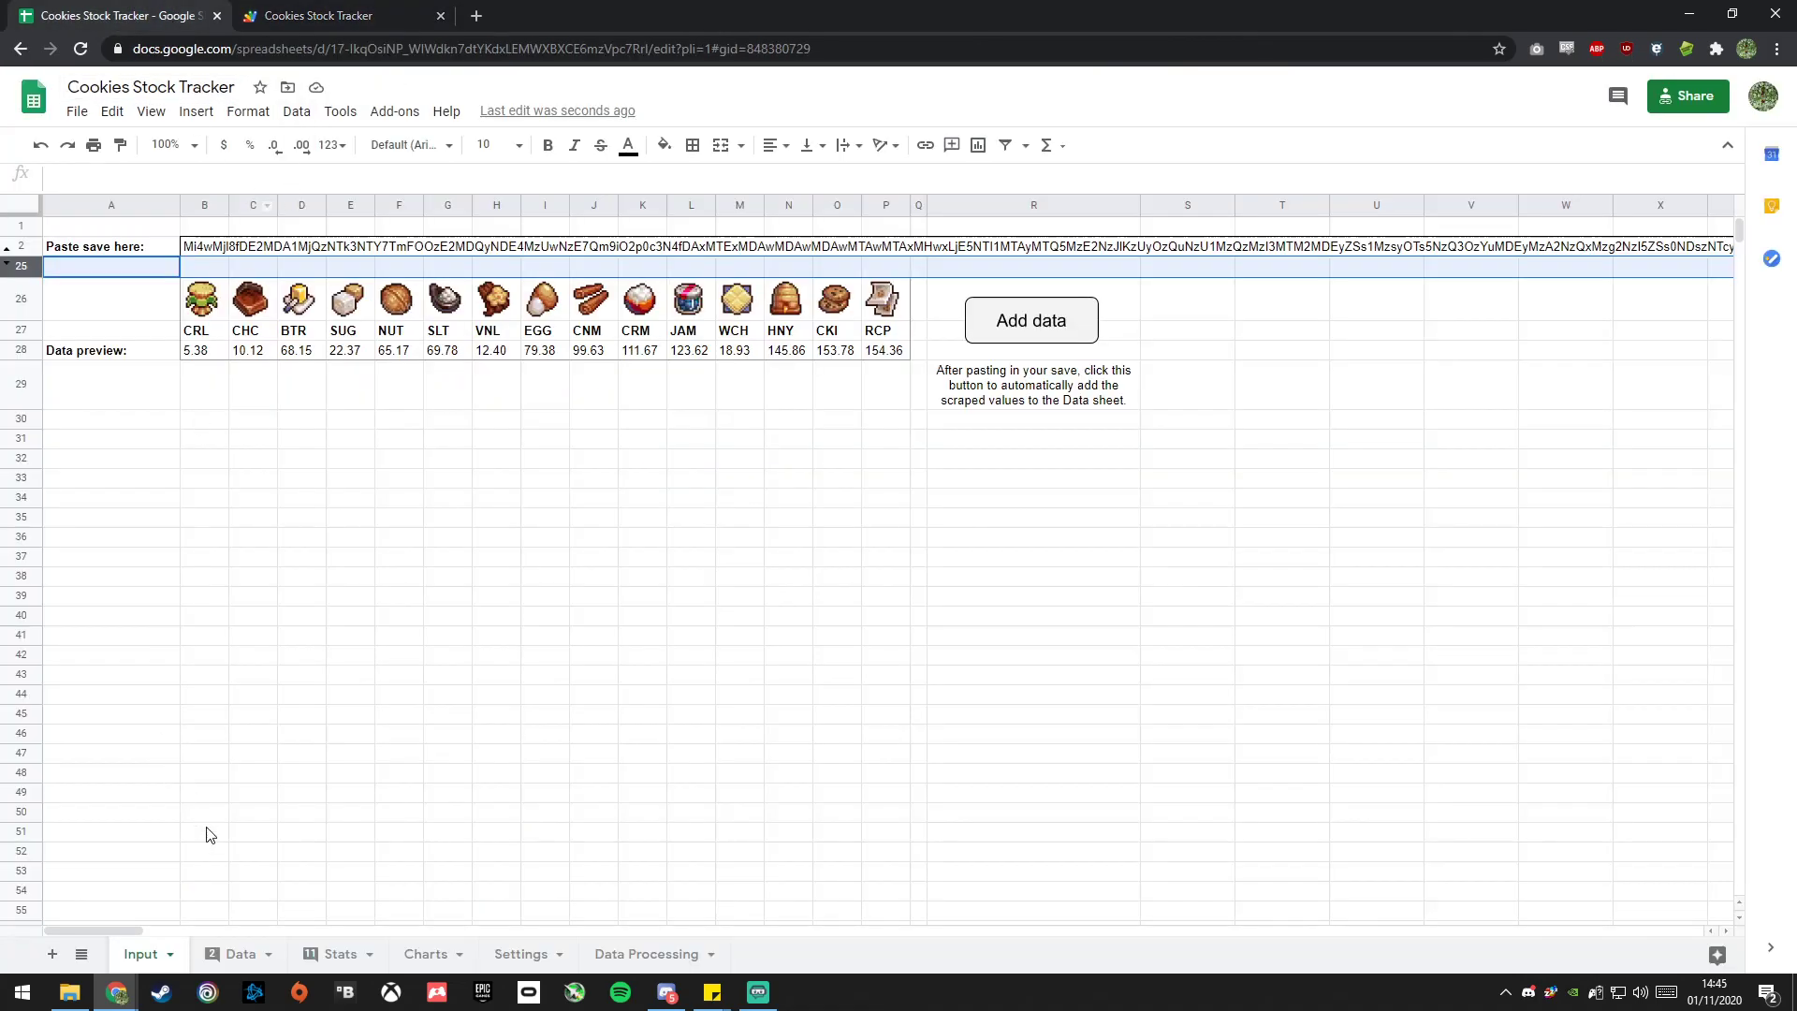
{"action": "left_click", "coordinate": [226, 956]}
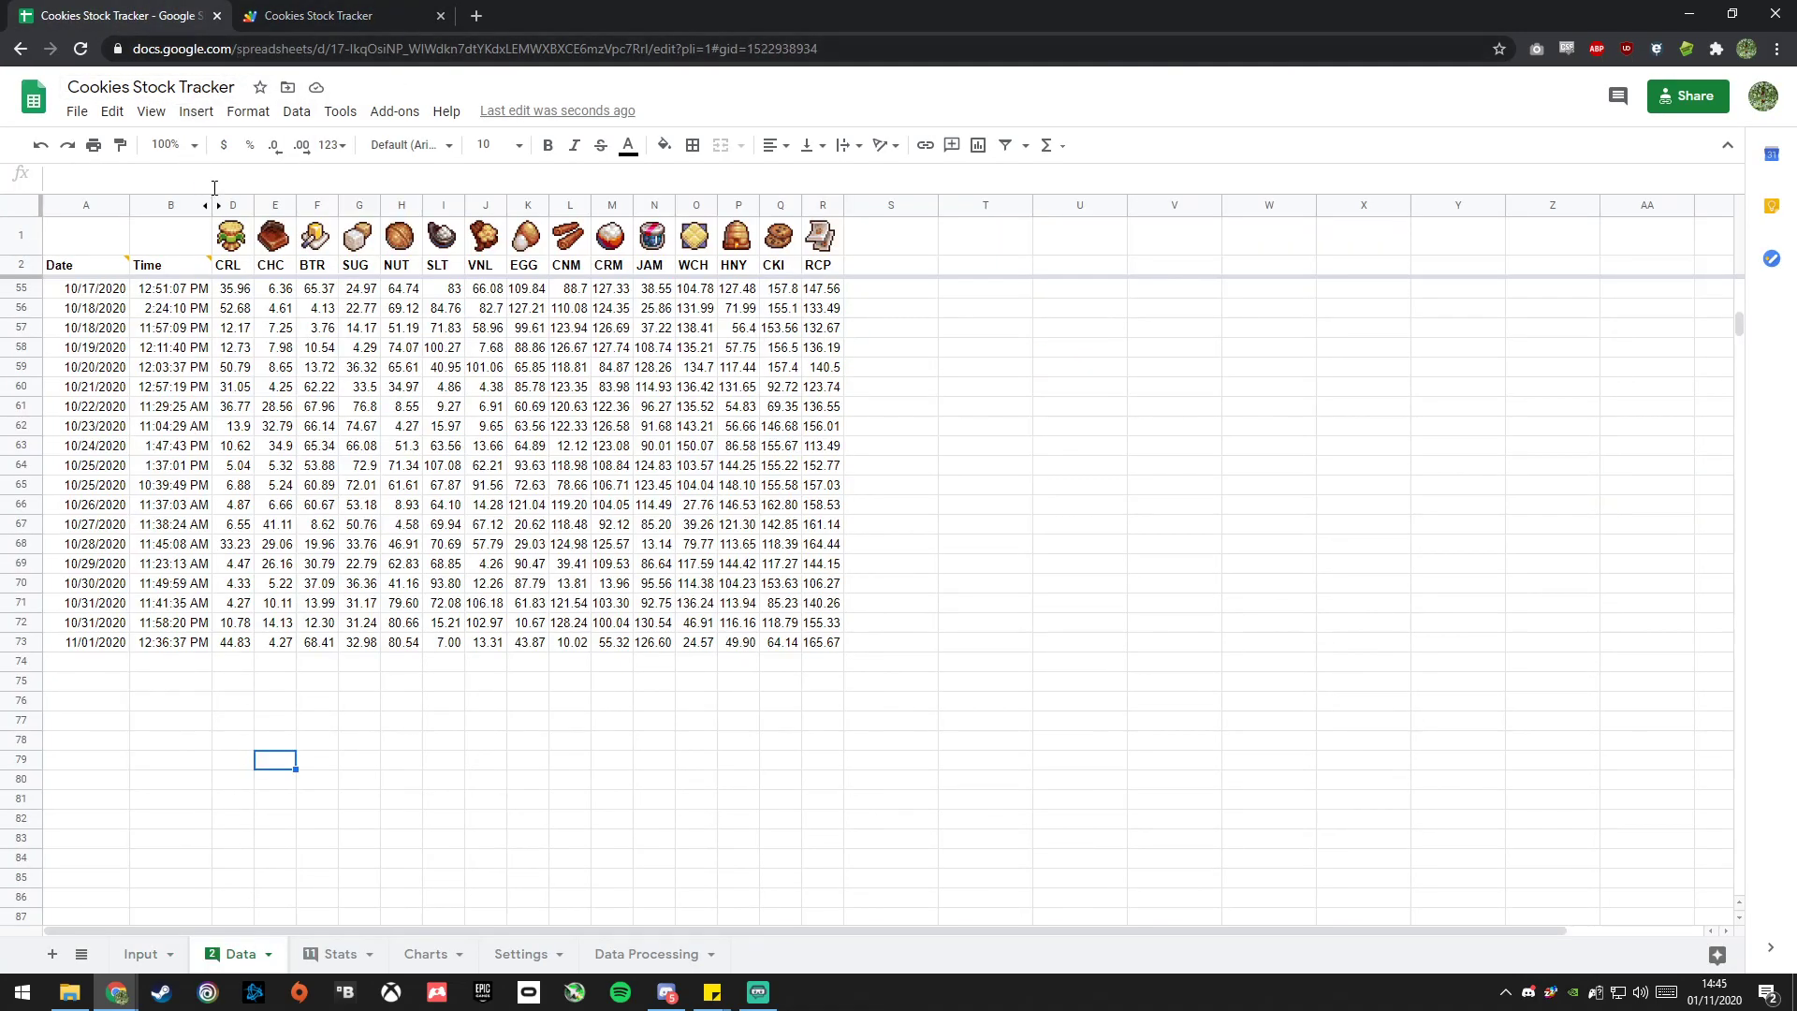
{"action": "left_click", "coordinate": [93, 205]}
Detach the script editor into its own window beside the spreadsheet and widen it to show the full code lines.
{"action": "left_click", "coordinate": [309, 17]}
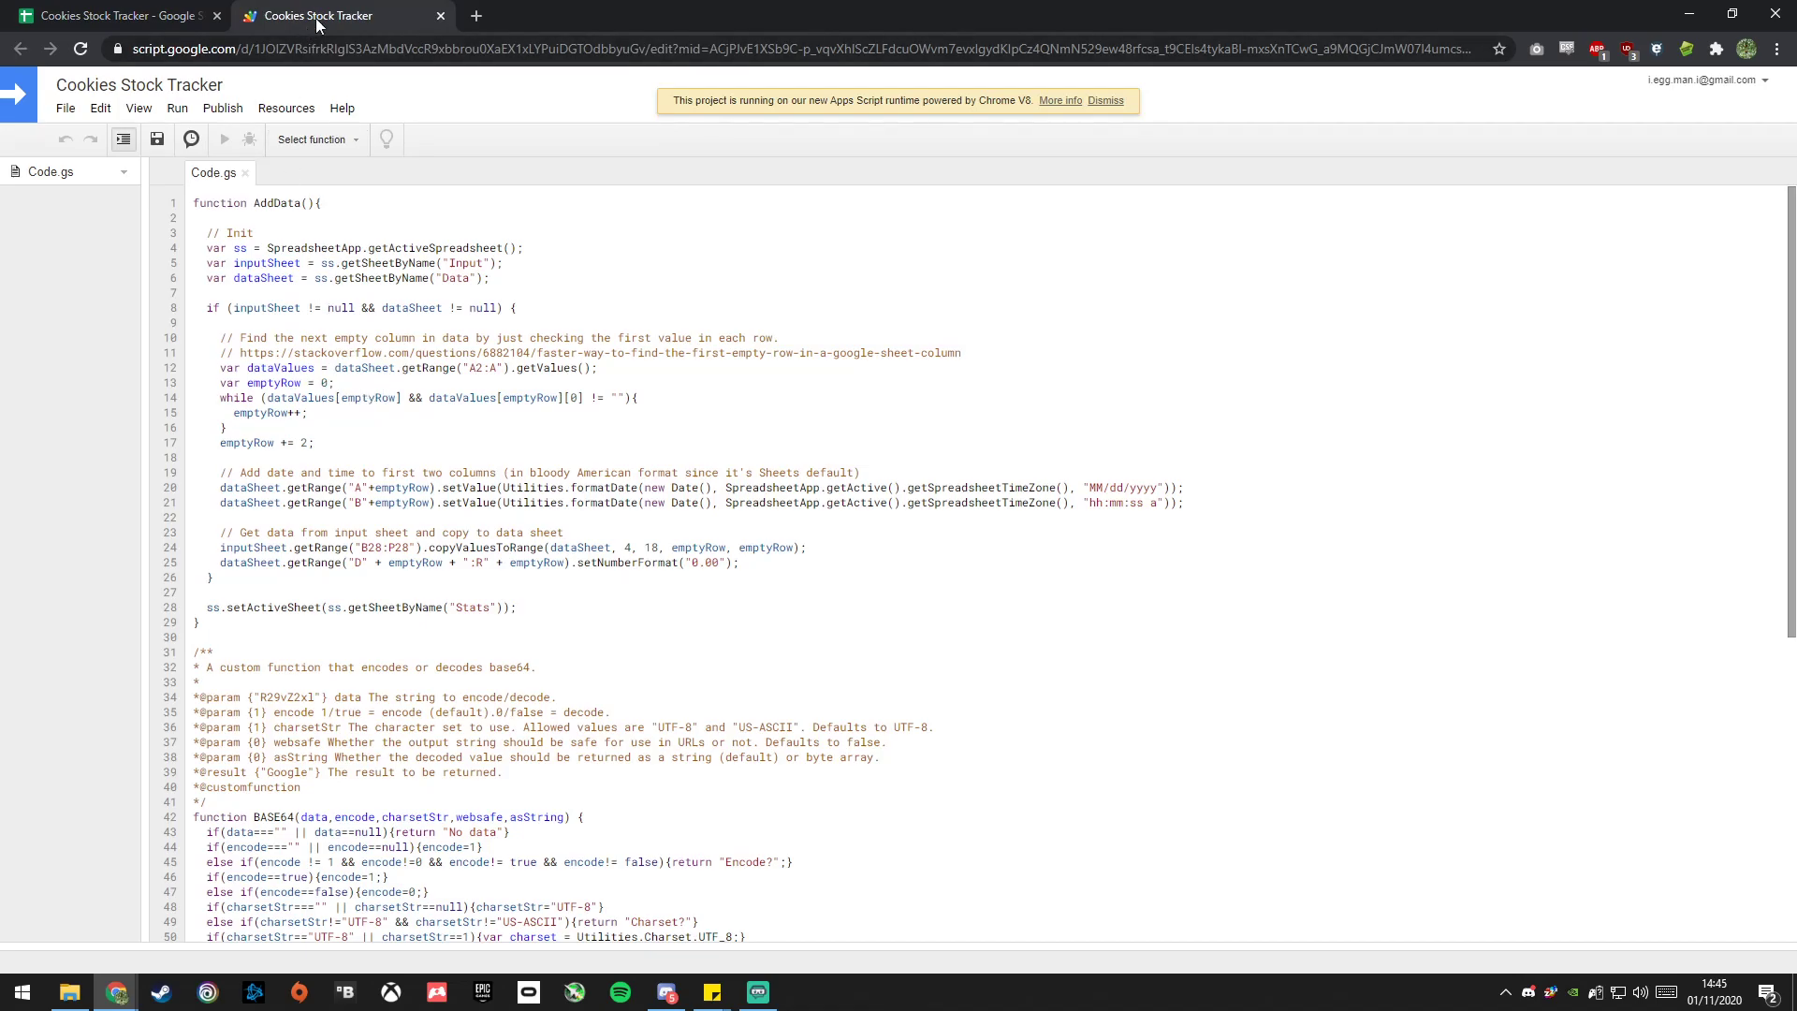
{"action": "left_click_drag", "start_coordinate": [320, 11], "coordinate": [329, 177]}
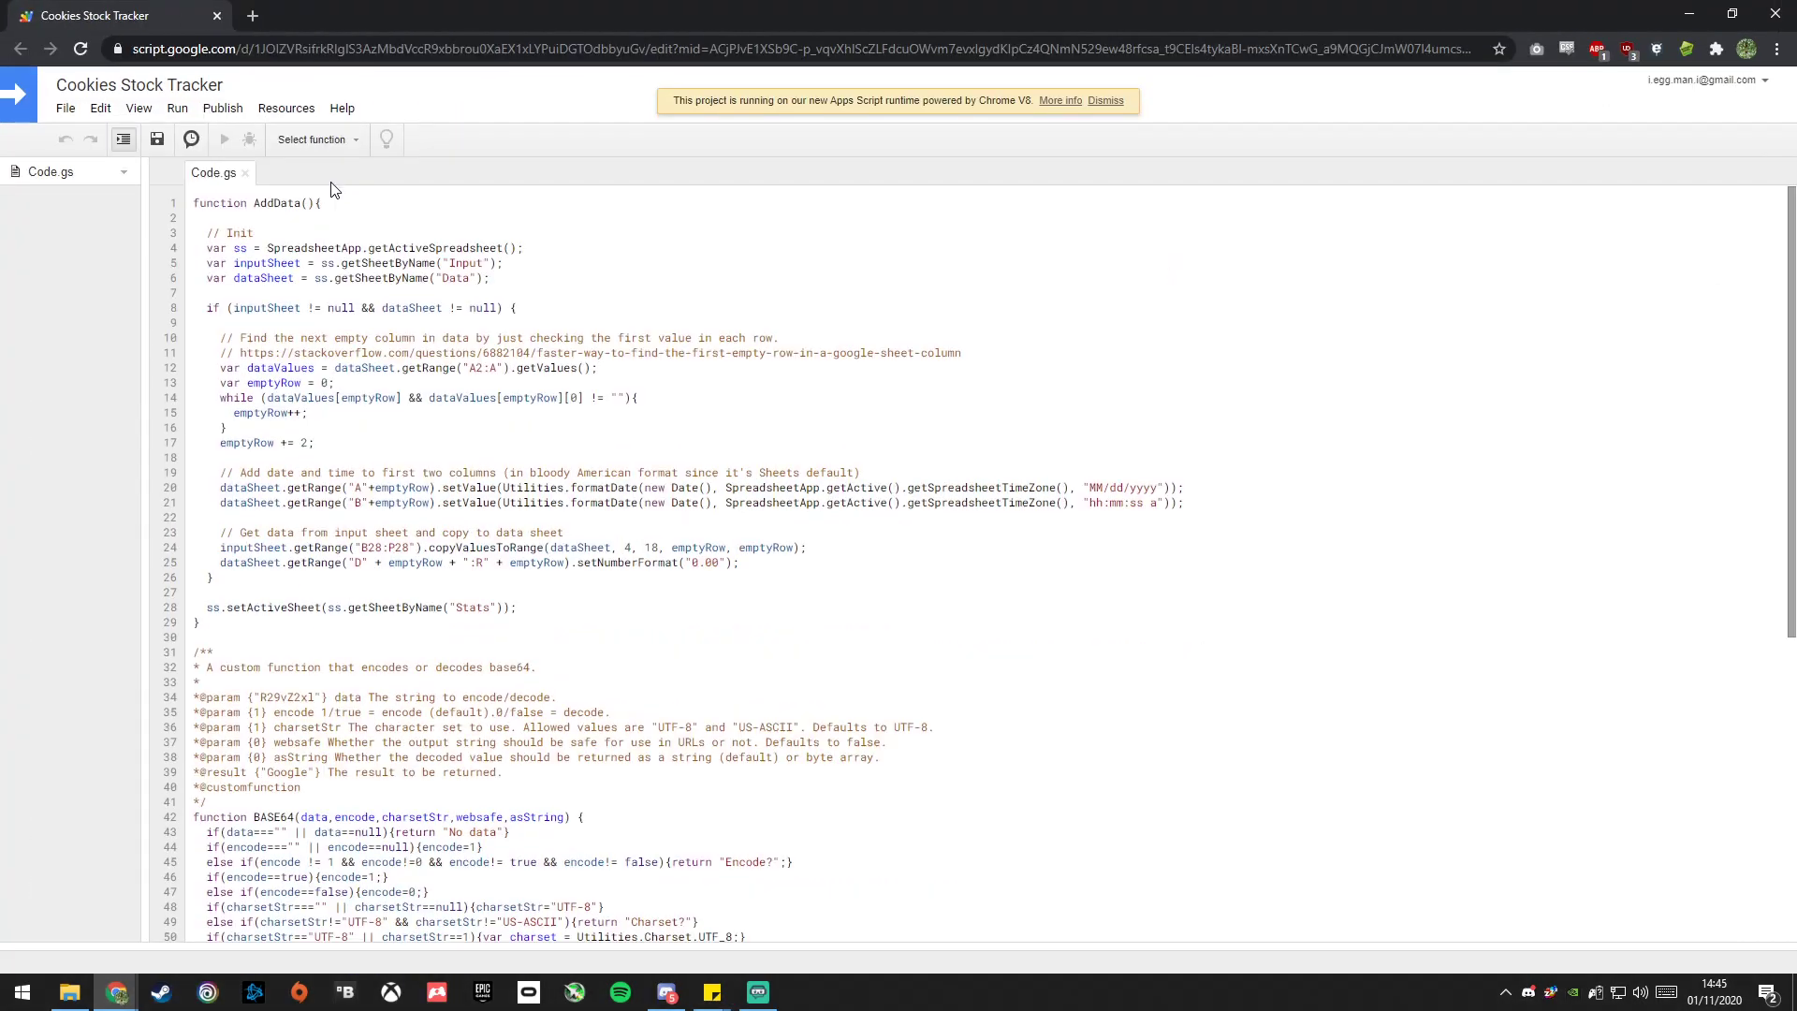
{"action": "key", "text": "super+Right"}
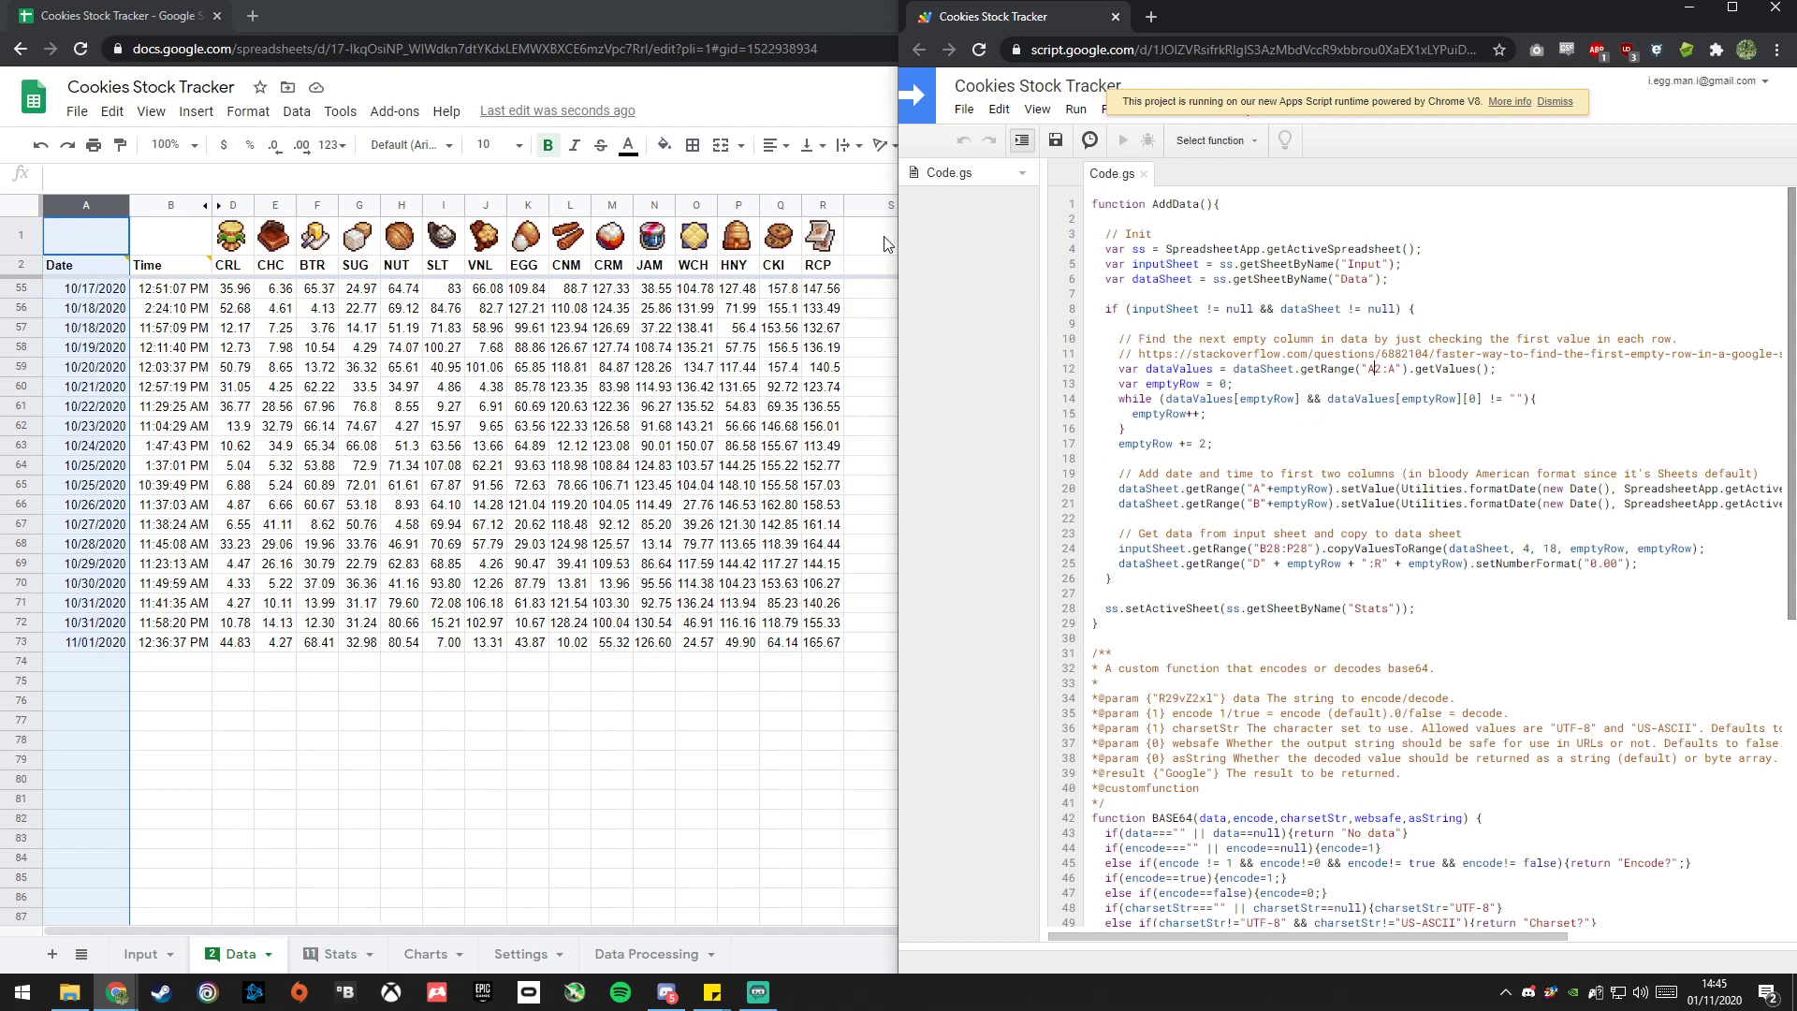
{"action": "left_click_drag", "start_coordinate": [896, 248], "coordinate": [382, 328]}
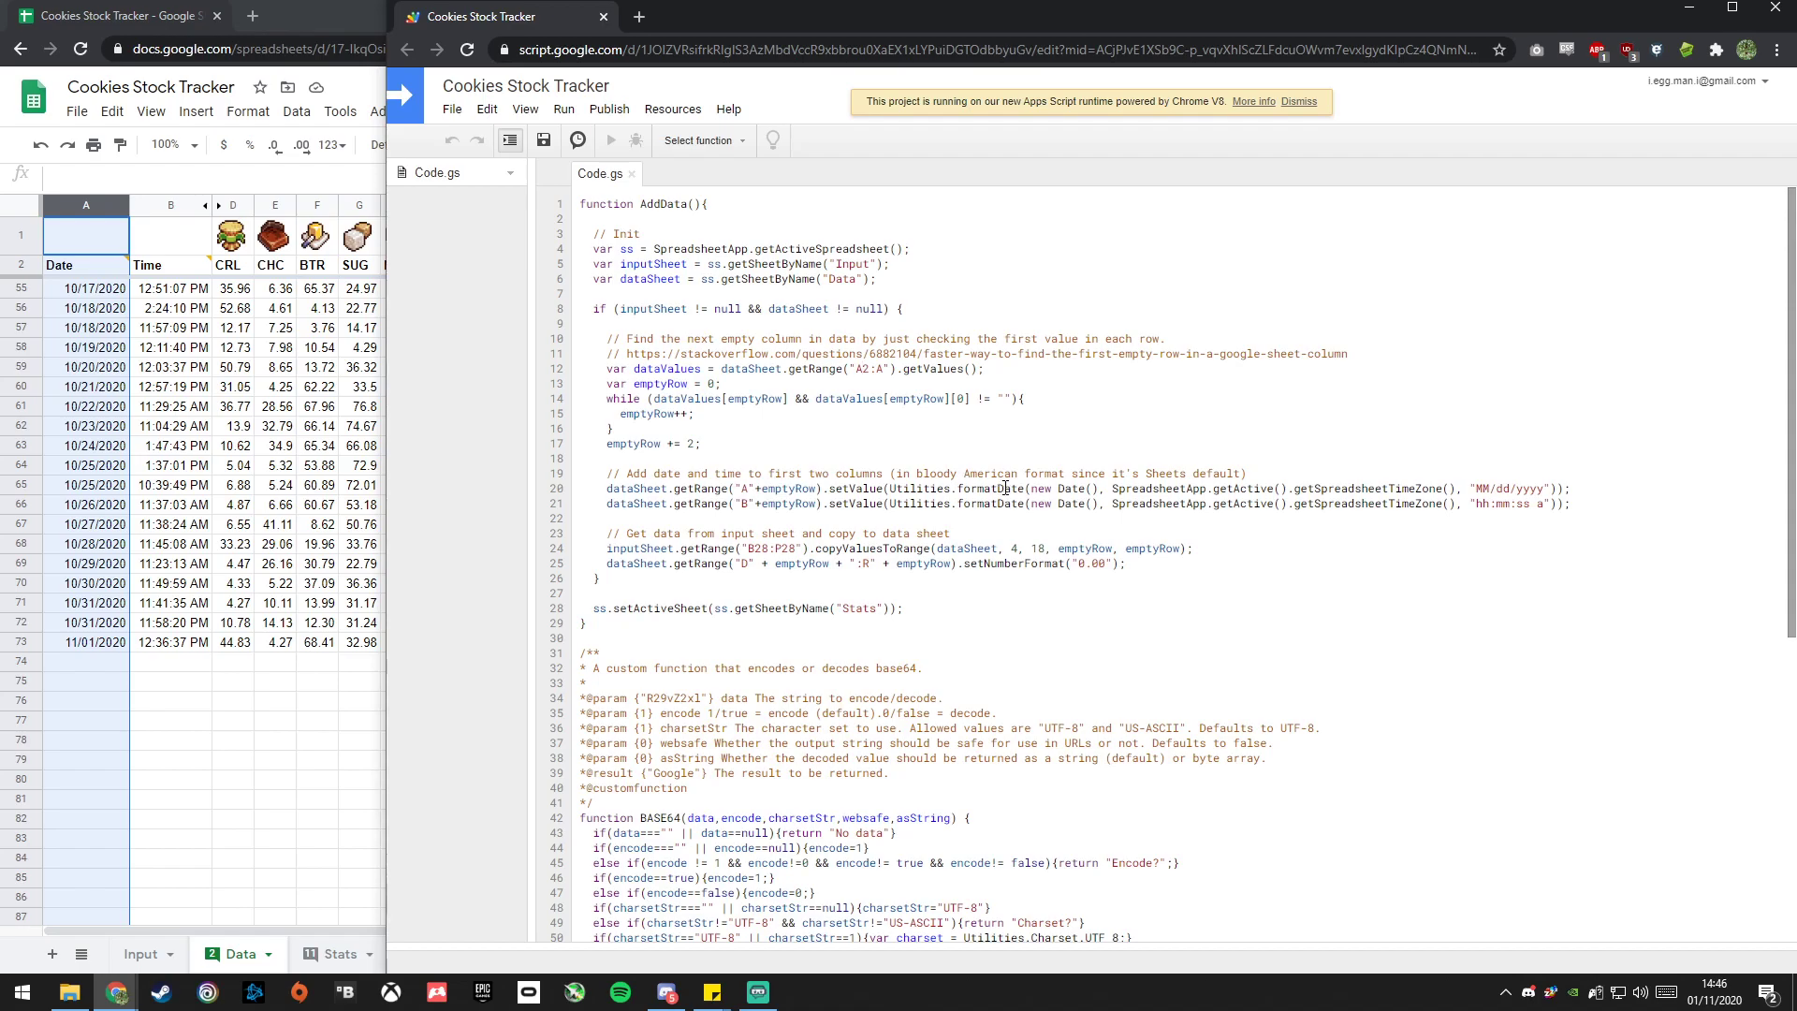
Insert the current date in A74 and the current time in B74 of the Data sheet, and clear both cells again.
{"action": "left_click", "coordinate": [1122, 504]}
{"action": "left_click", "coordinate": [97, 348]}
{"action": "left_click", "coordinate": [86, 667]}
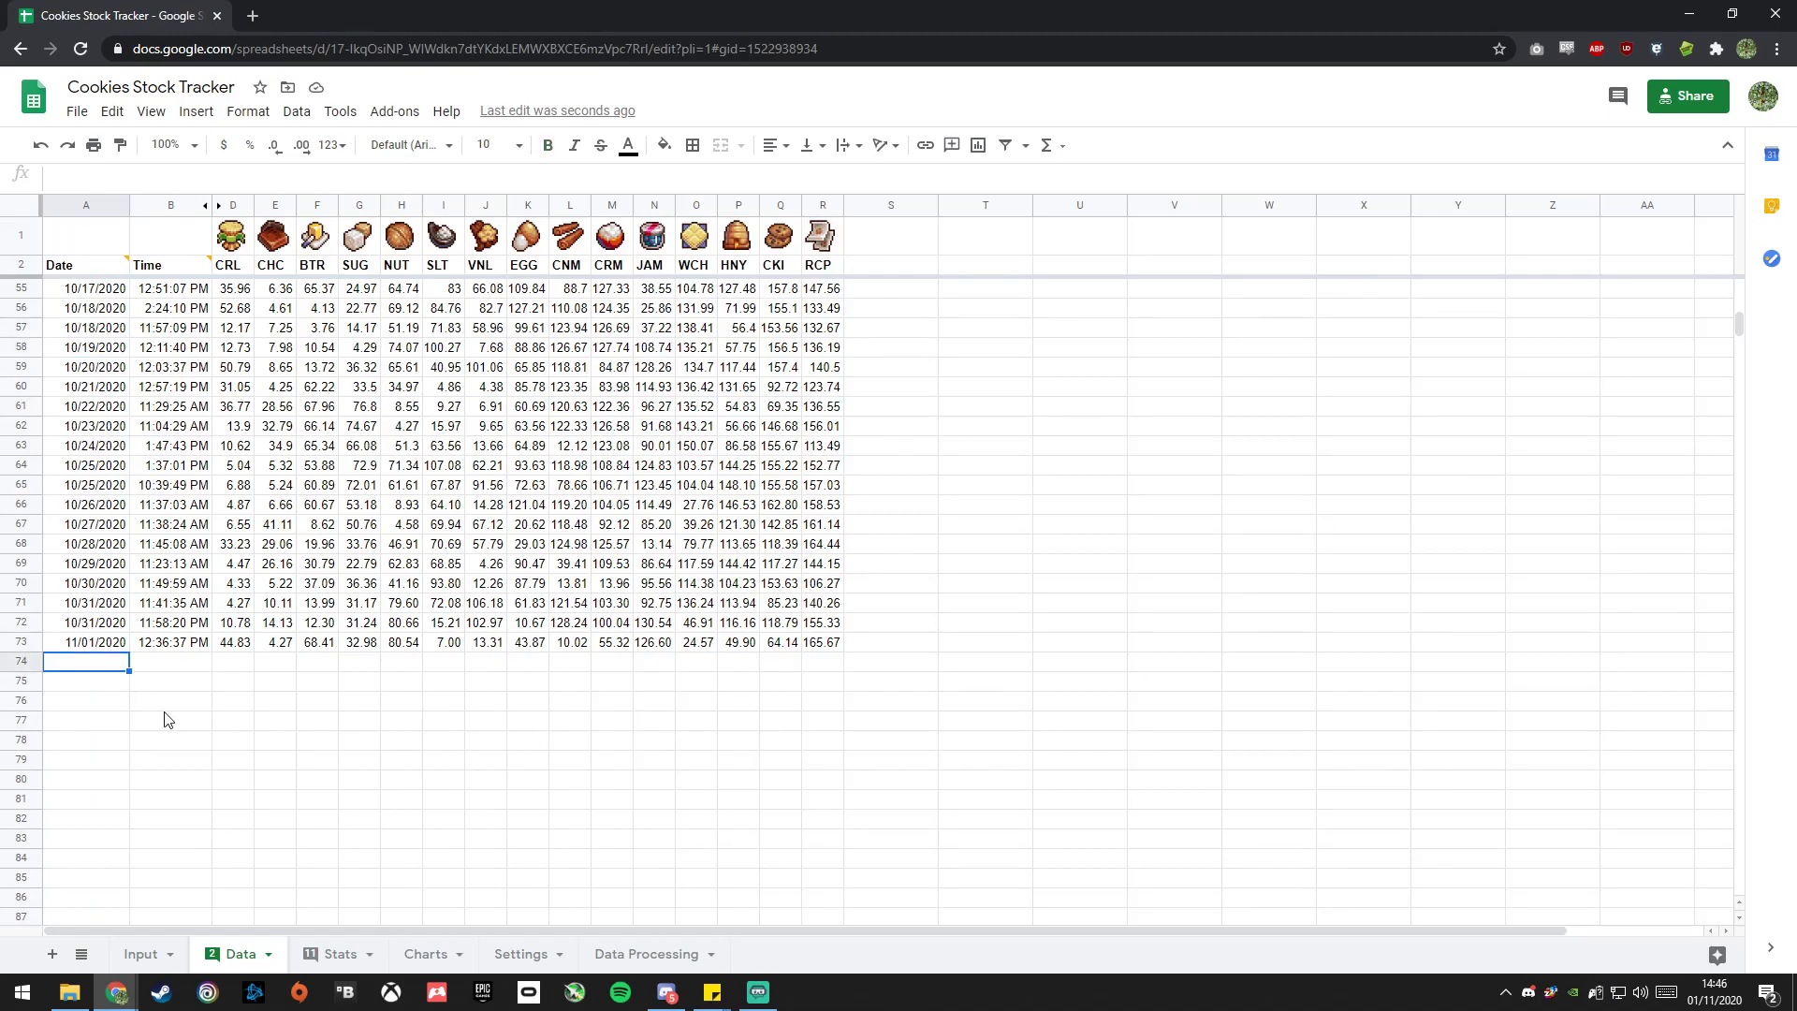
{"action": "key", "text": "ctrl+semicolon"}
{"action": "key", "text": "Tab"}
{"action": "key", "text": "ctrl+shift+semicolon"}
{"action": "key", "text": "Left"}
{"action": "key", "text": "Delete"}
{"action": "key", "text": "Right"}
{"action": "key", "text": "Delete"}
{"action": "key", "text": "Left"}
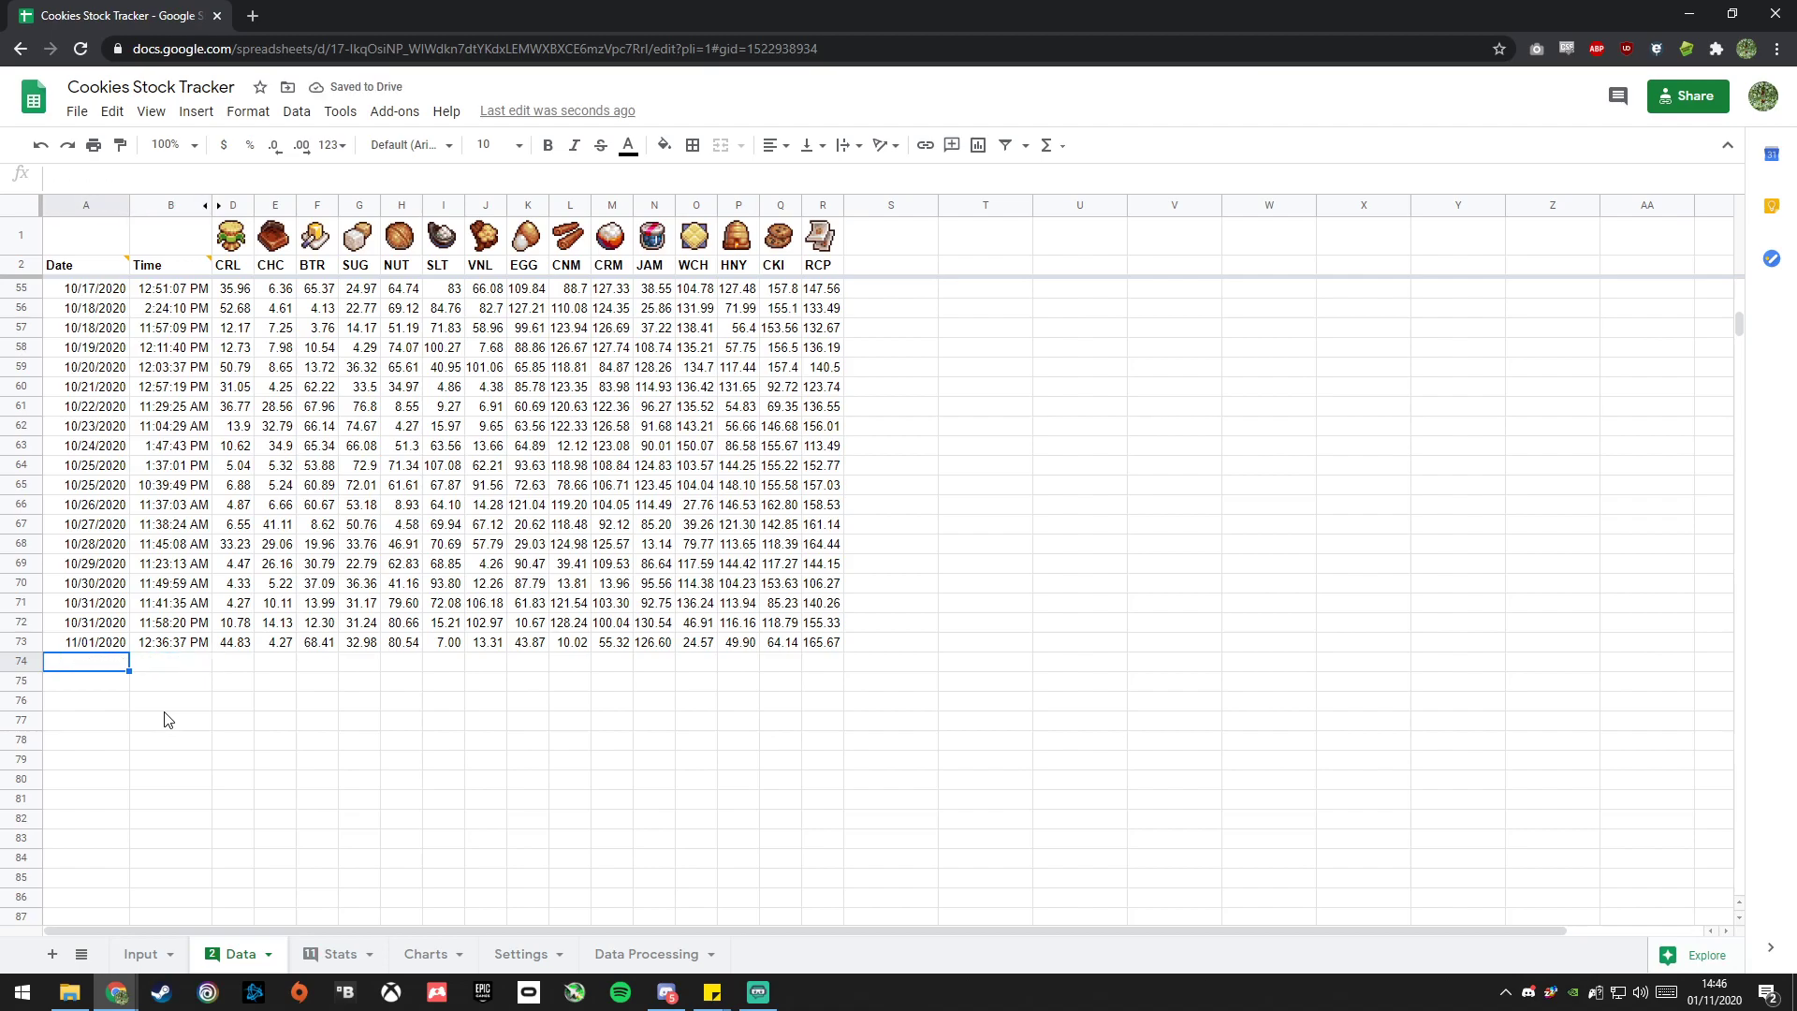
Place the spreadsheet beside the script and compare the date in A73 with the date and time formats in lines 20 and 21.
{"action": "key", "text": "super+Left"}
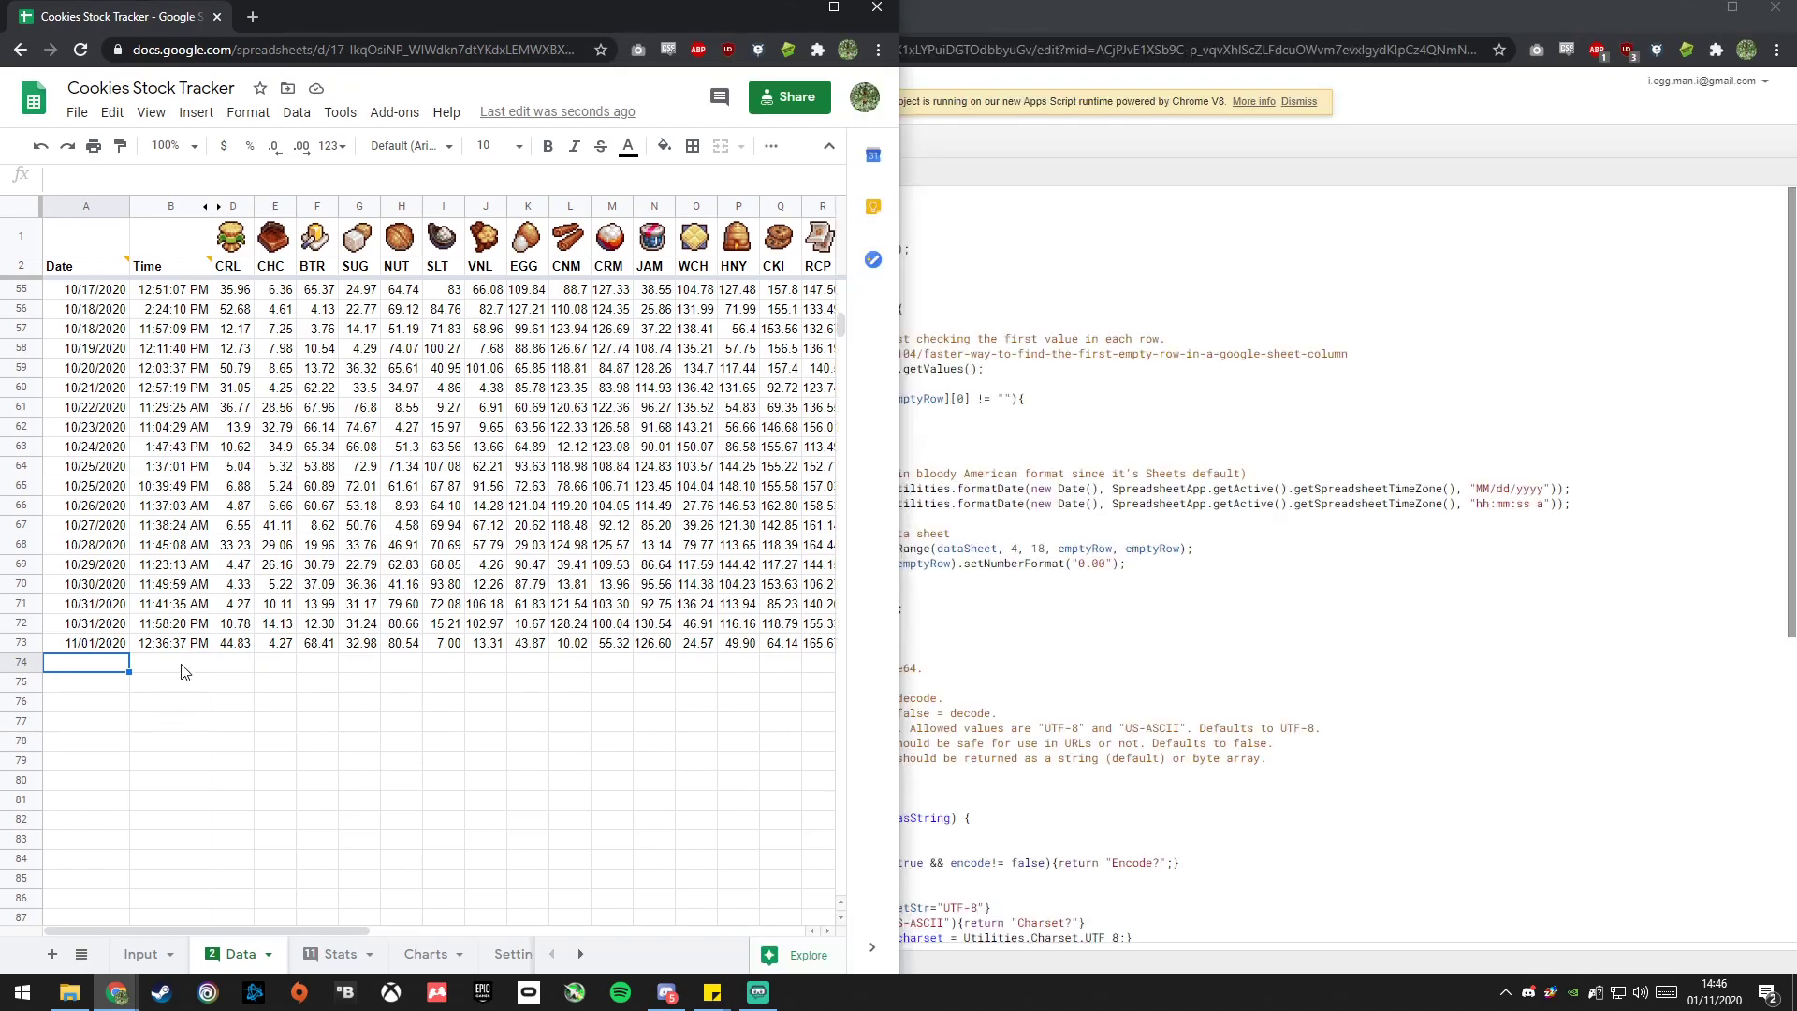
{"action": "left_click", "coordinate": [92, 646]}
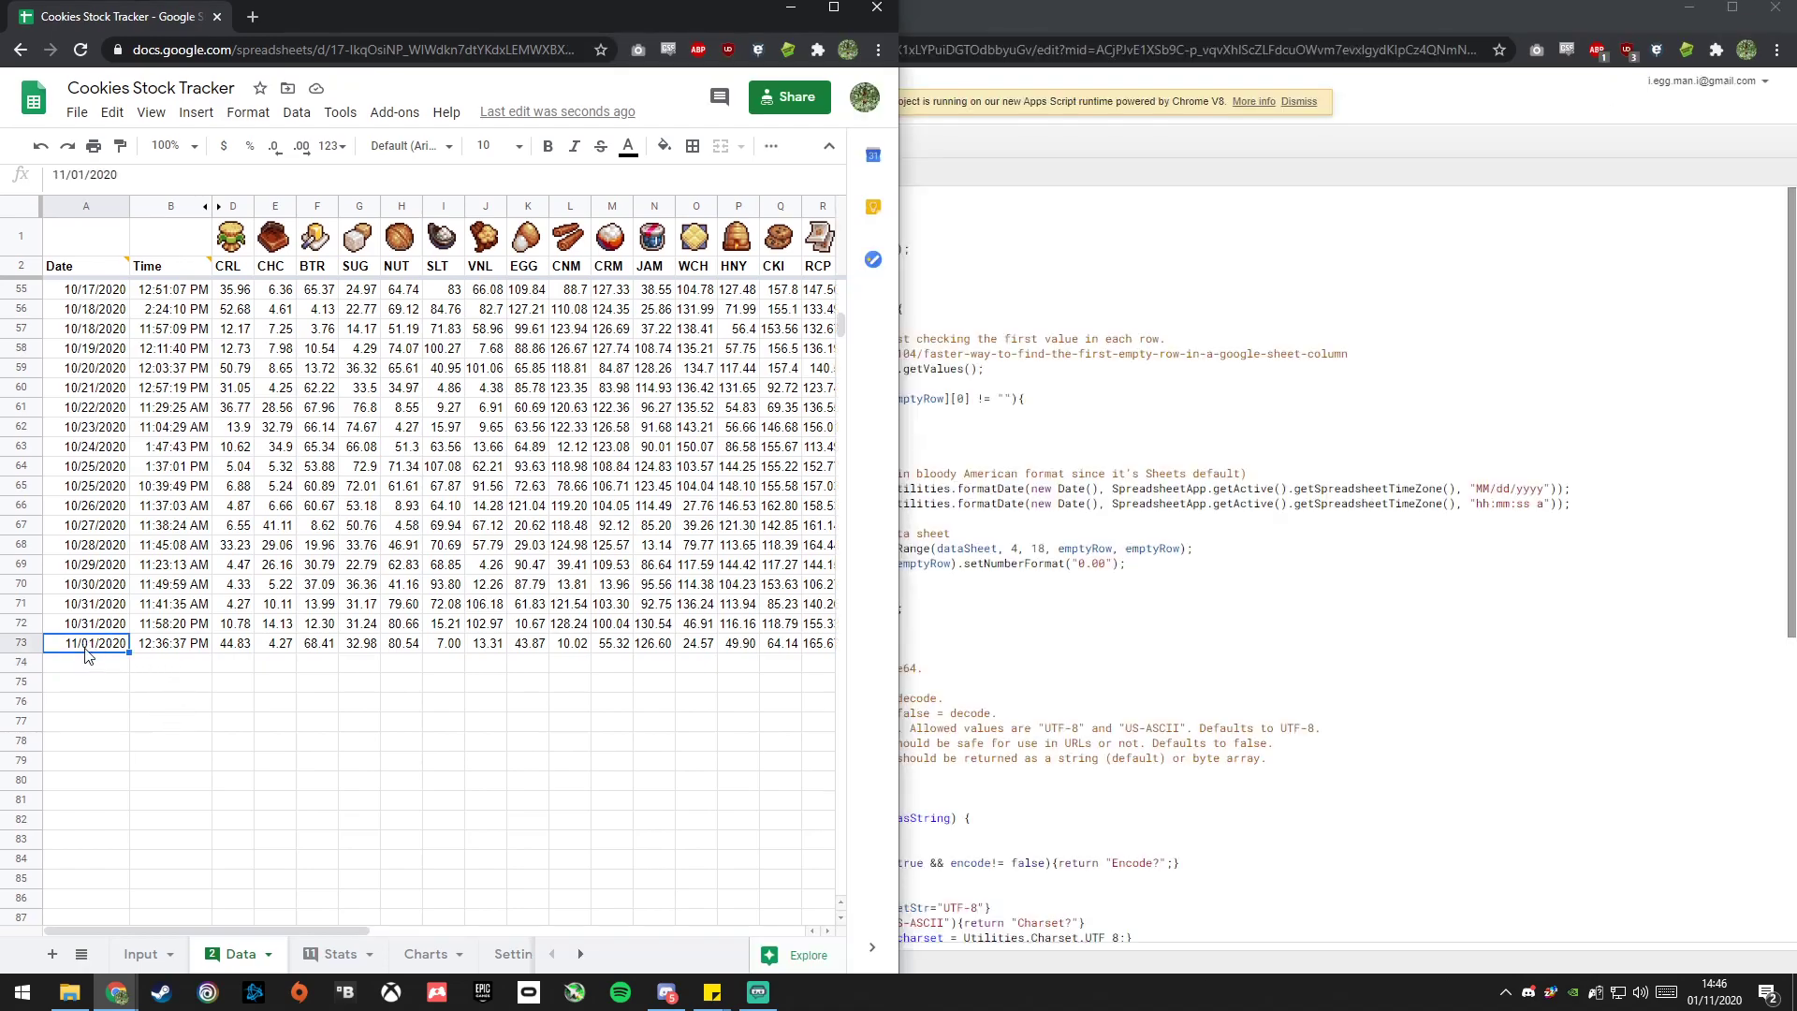
{"action": "left_click", "coordinate": [1008, 641]}
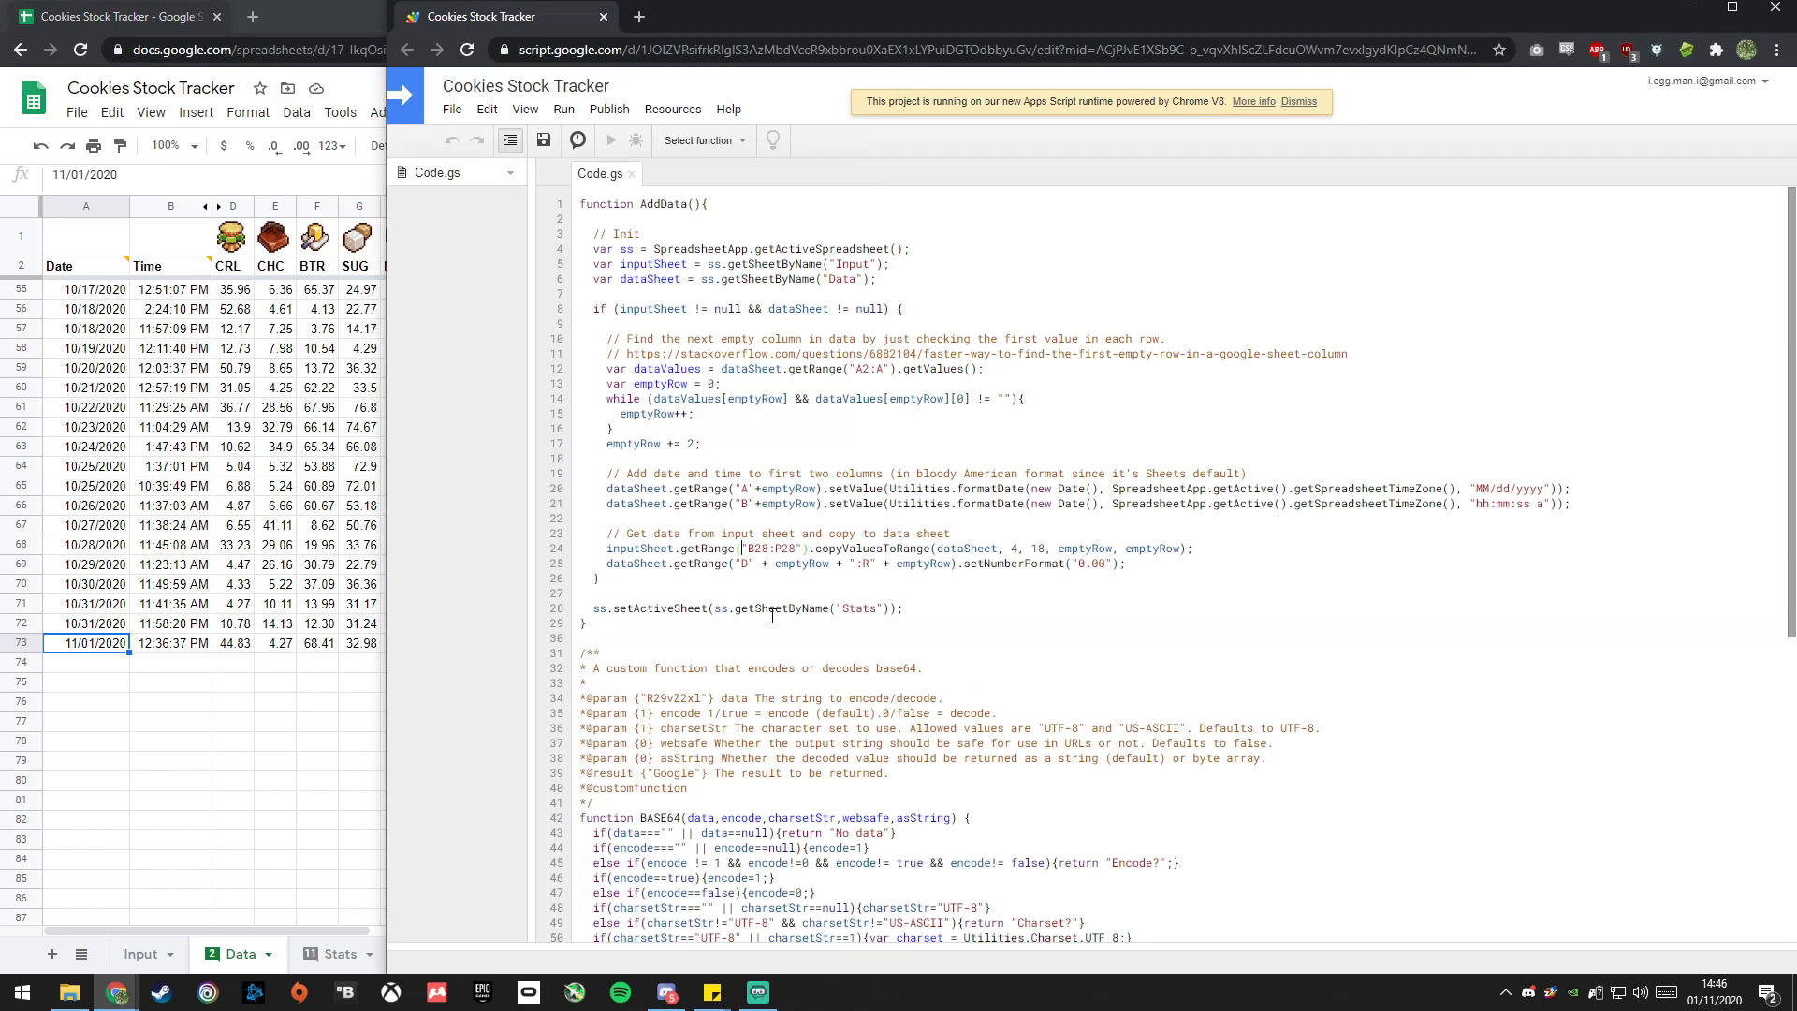
{"action": "left_click_drag", "start_coordinate": [1476, 488], "coordinate": [1542, 504]}
{"action": "left_click", "coordinate": [689, 552]}
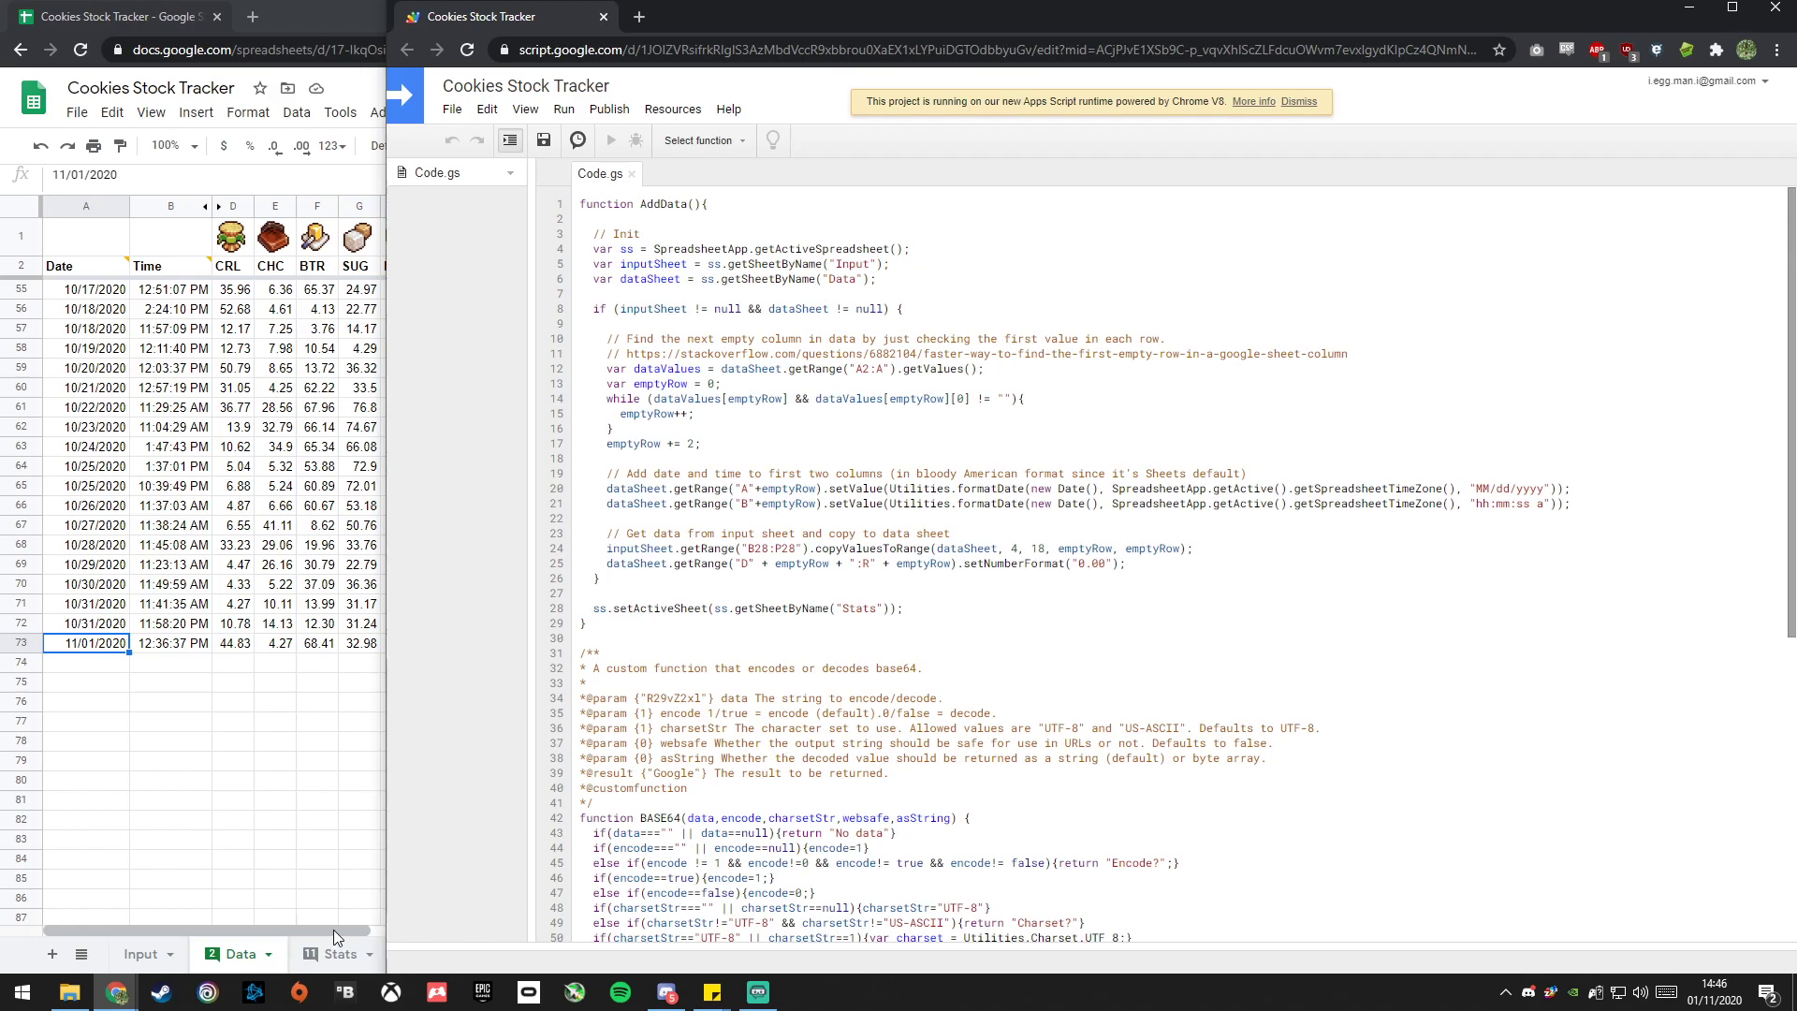
Highlight the data preview prices in row 28 of the Input sheet and their destination cells from D74 across on the Data sheet.
{"action": "left_click", "coordinate": [143, 953]}
{"action": "left_click_drag", "start_coordinate": [190, 359], "coordinate": [834, 352]}
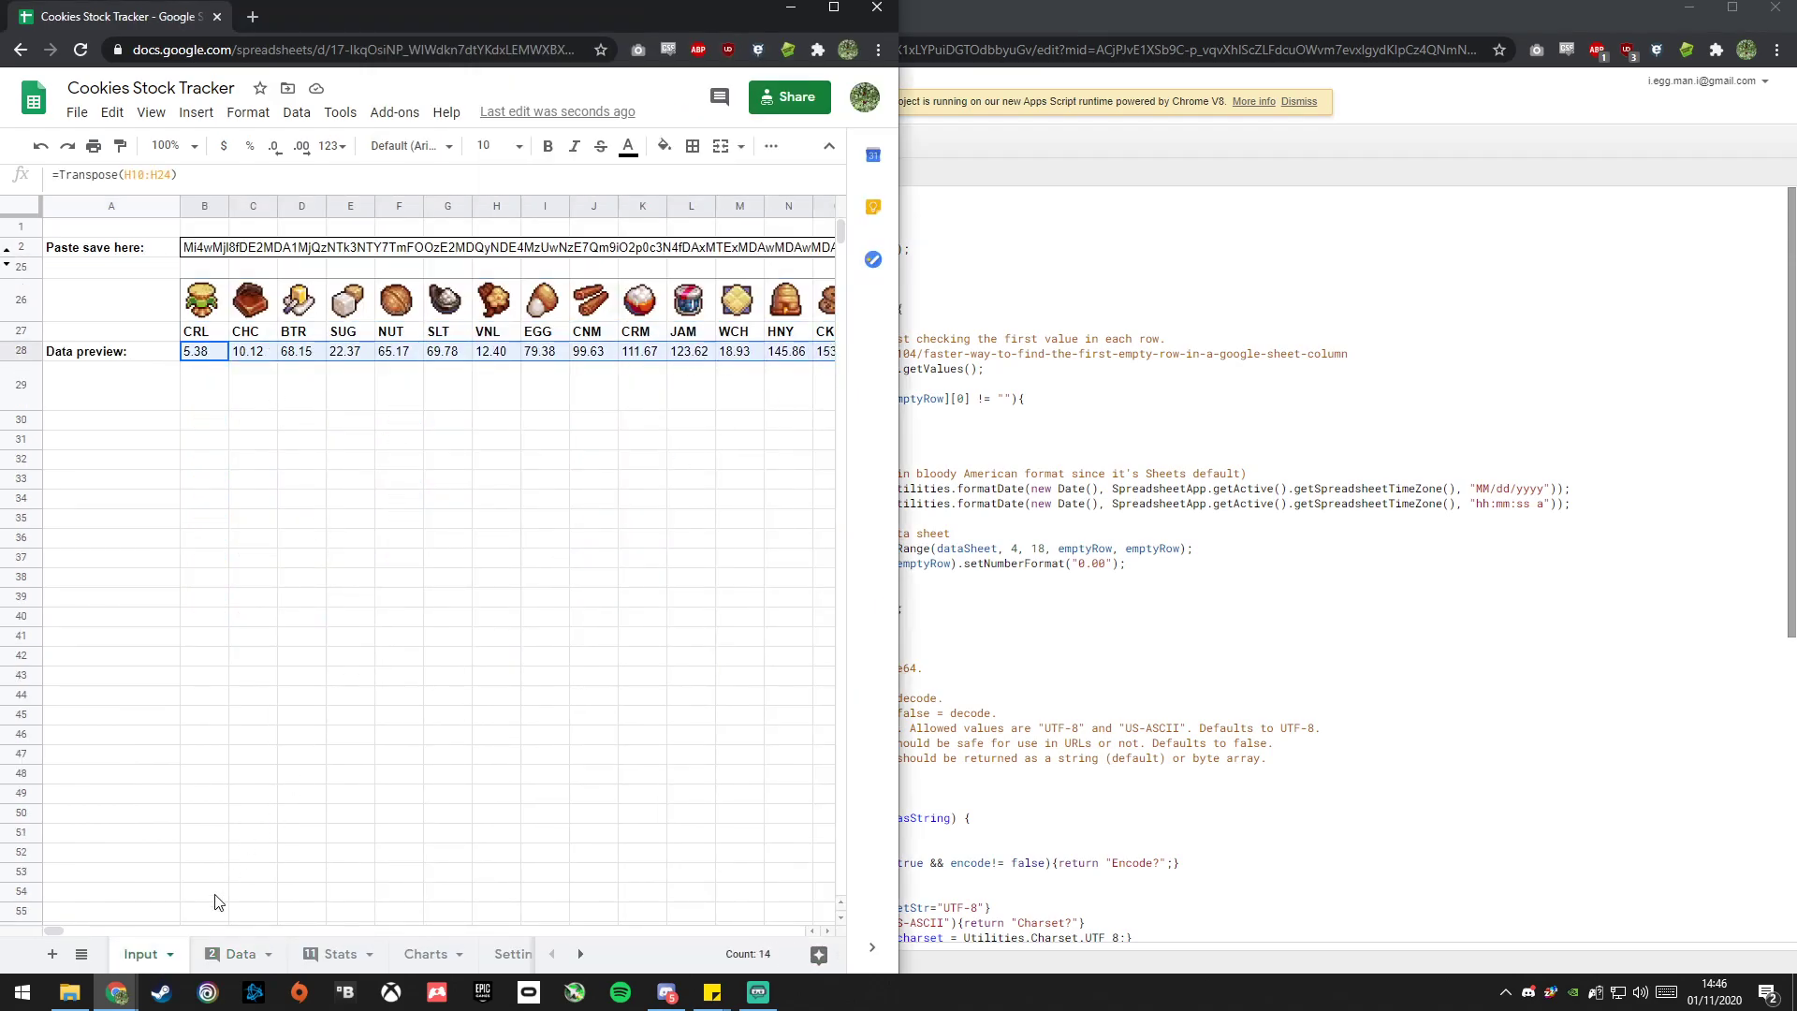
{"action": "left_click", "coordinate": [239, 953]}
{"action": "left_click_drag", "start_coordinate": [232, 661], "coordinate": [823, 669]}
Examine the copyValuesToRange call and its arguments in line 24 and the setNumberFormat call in line 25 of the script.
{"action": "left_click", "coordinate": [1074, 642]}
{"action": "left_click", "coordinate": [892, 537]}
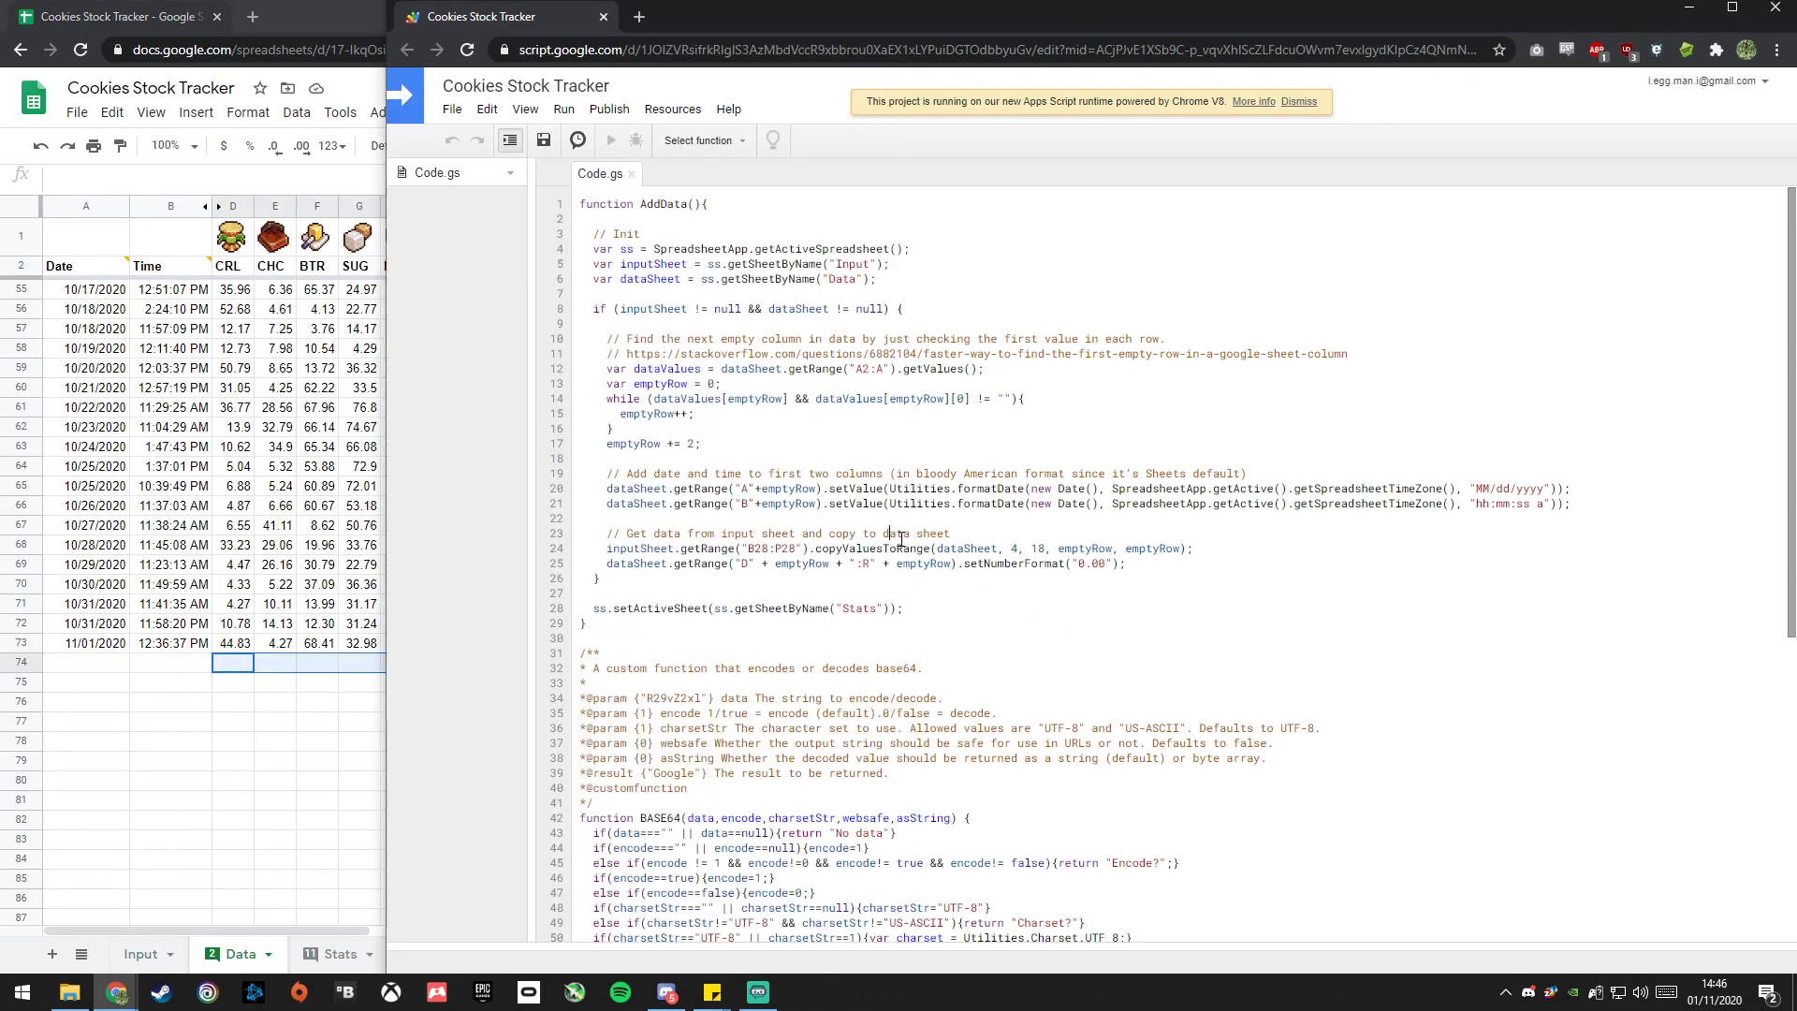
{"action": "double_click", "coordinate": [899, 547]}
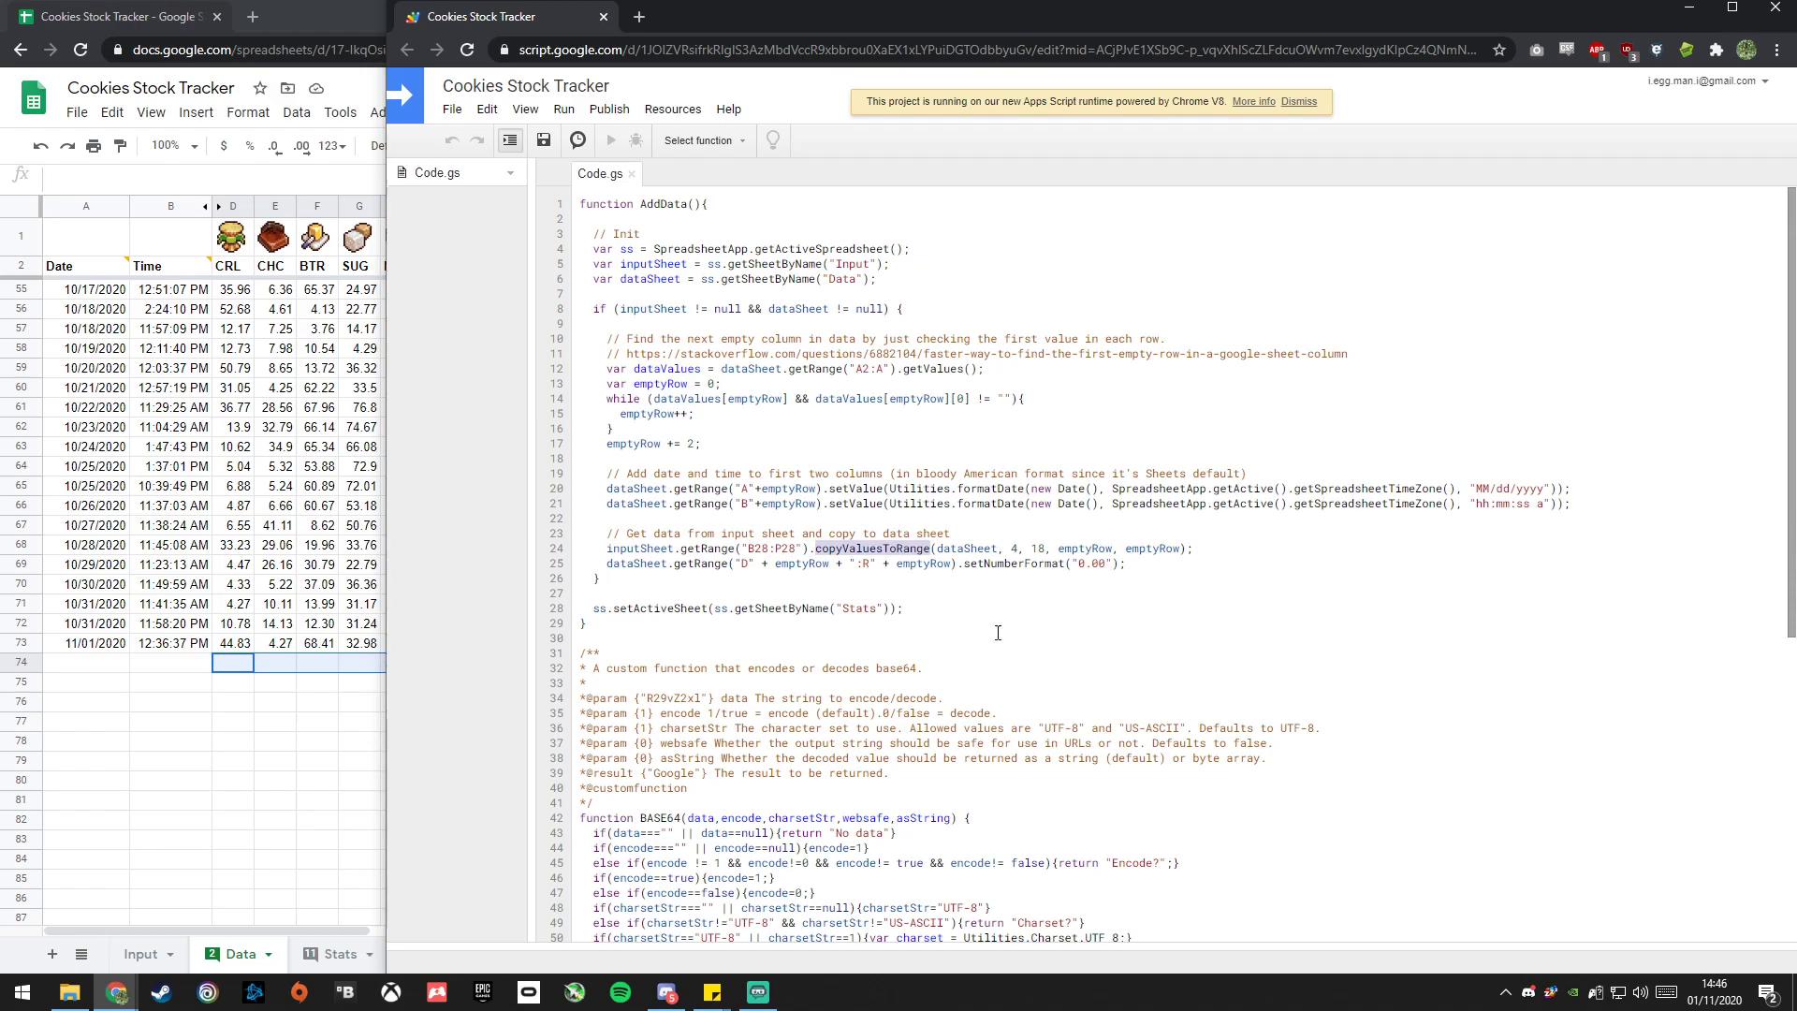
{"action": "left_click_drag", "start_coordinate": [964, 548], "coordinate": [1160, 548]}
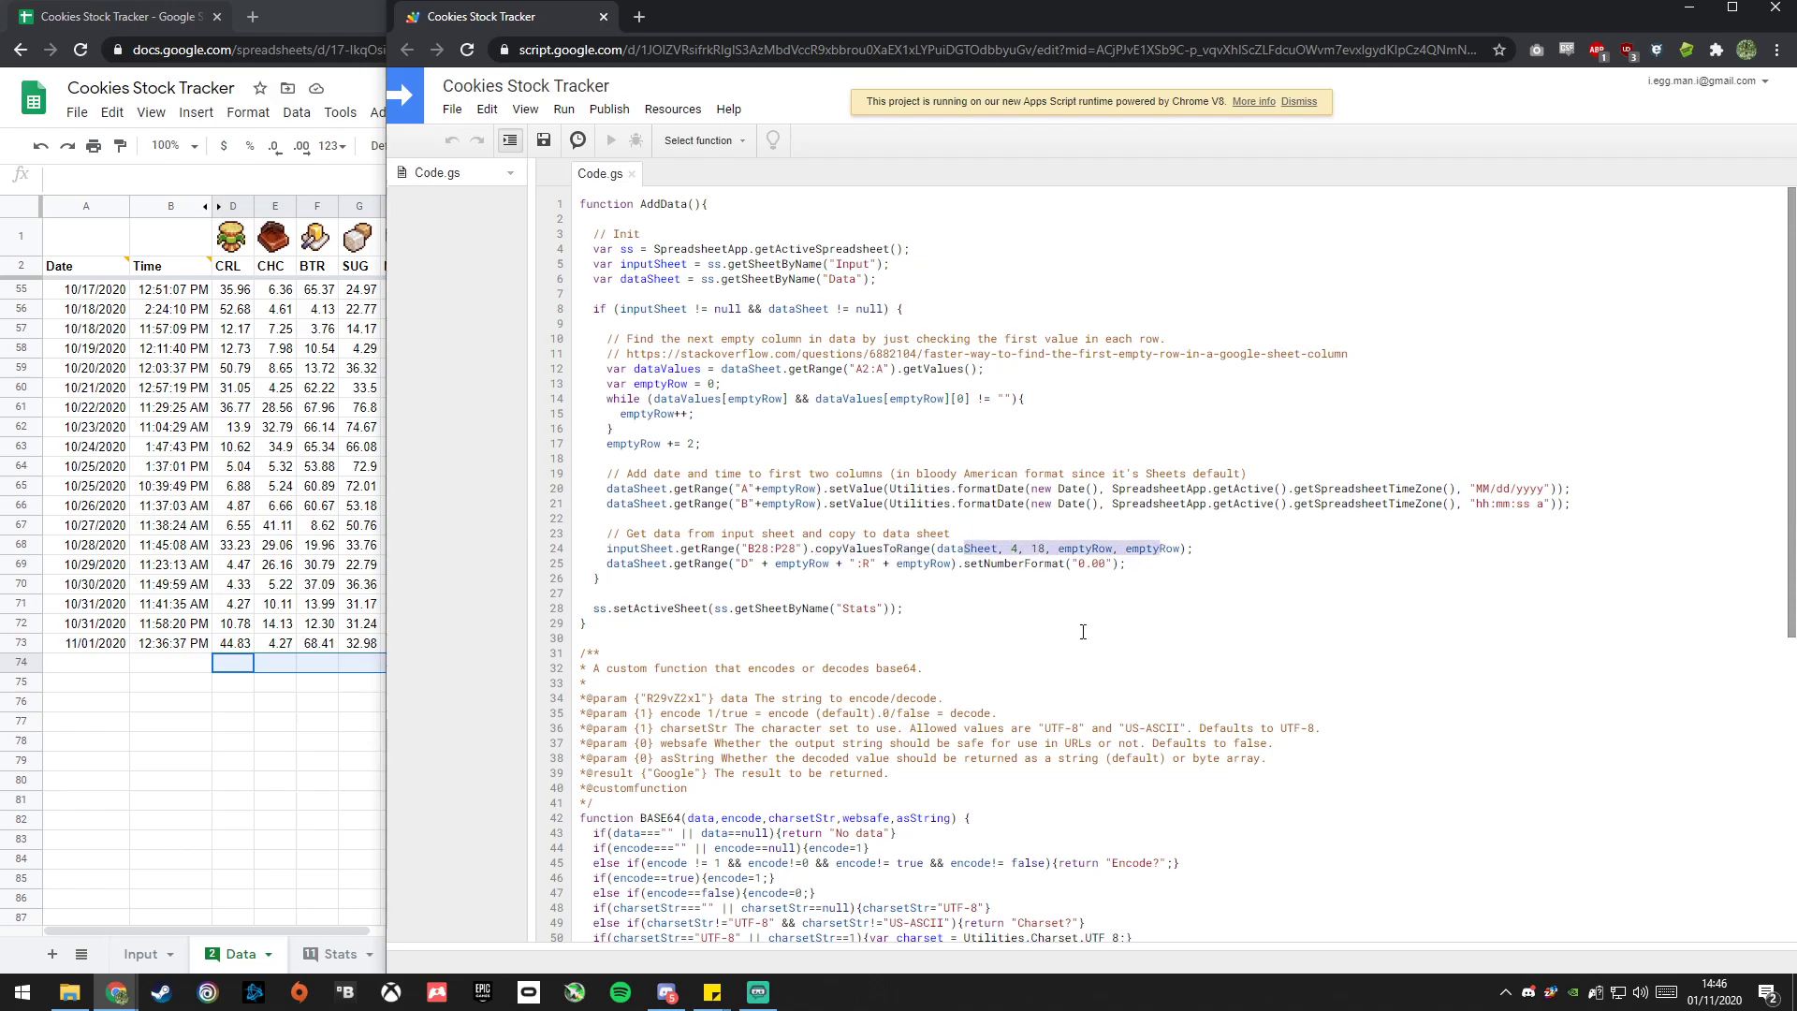
{"action": "left_click", "coordinate": [777, 586]}
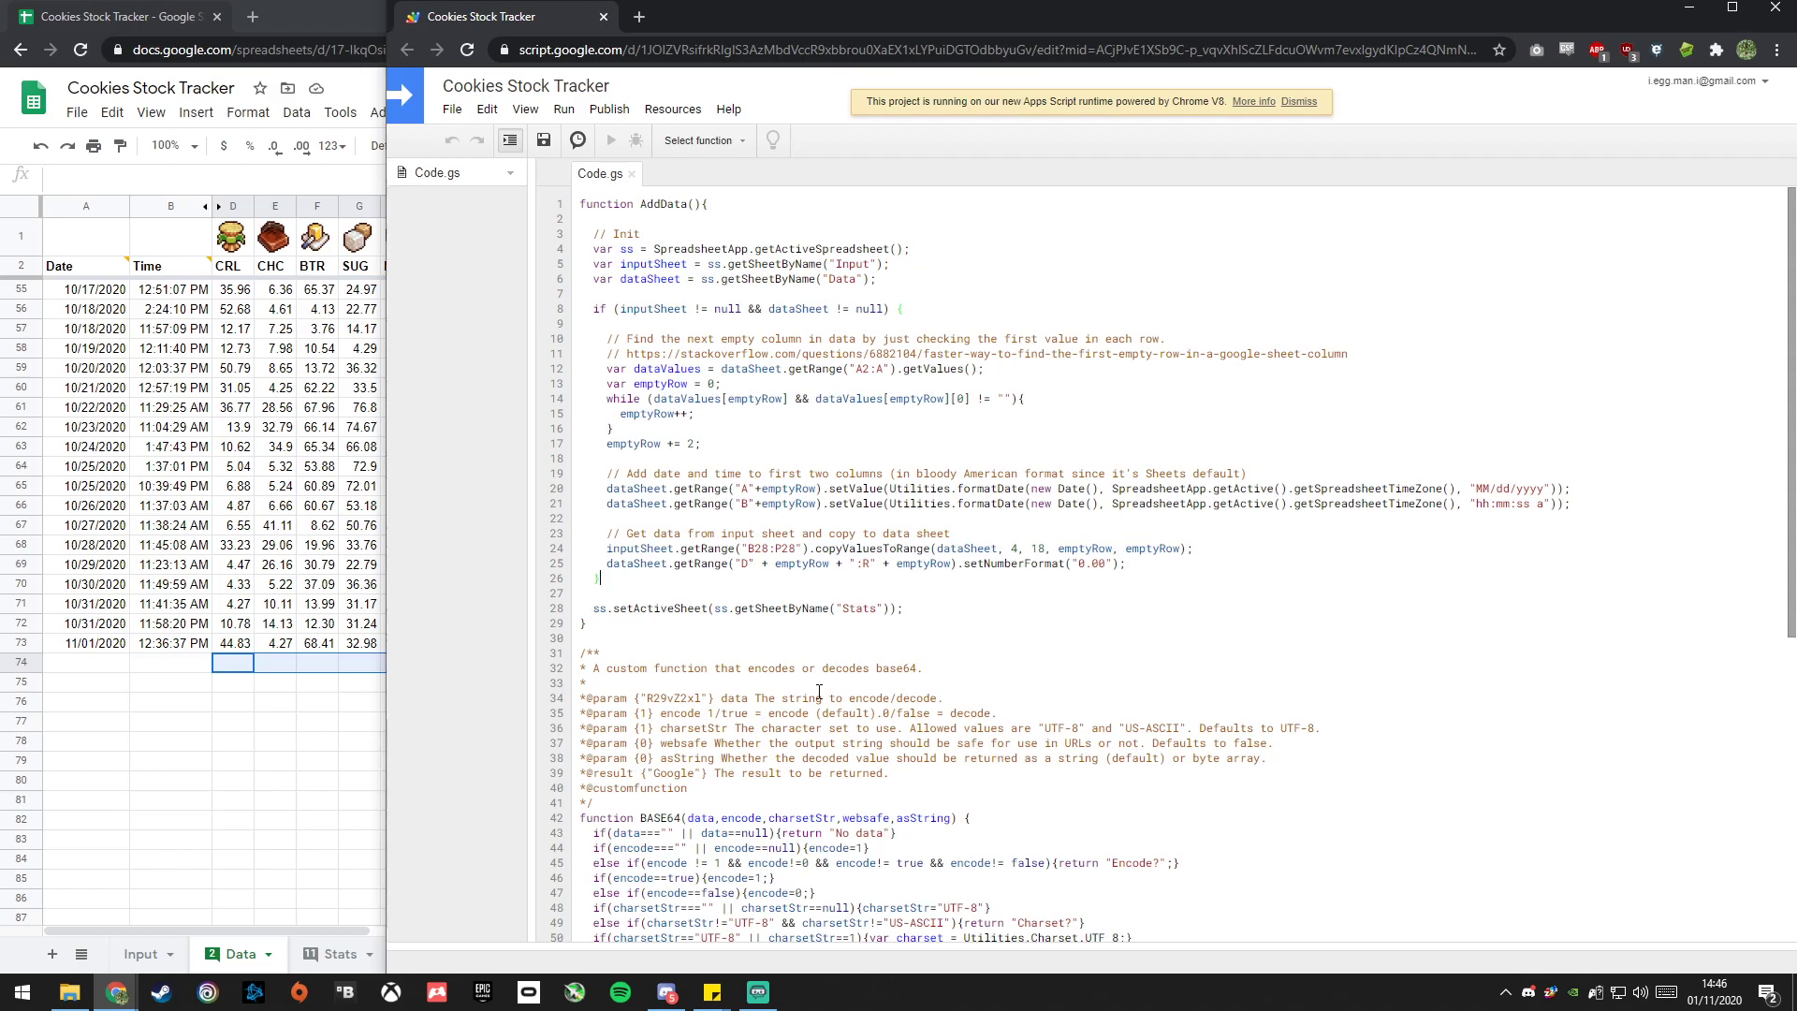
{"action": "left_click_drag", "start_coordinate": [776, 563], "coordinate": [1093, 563]}
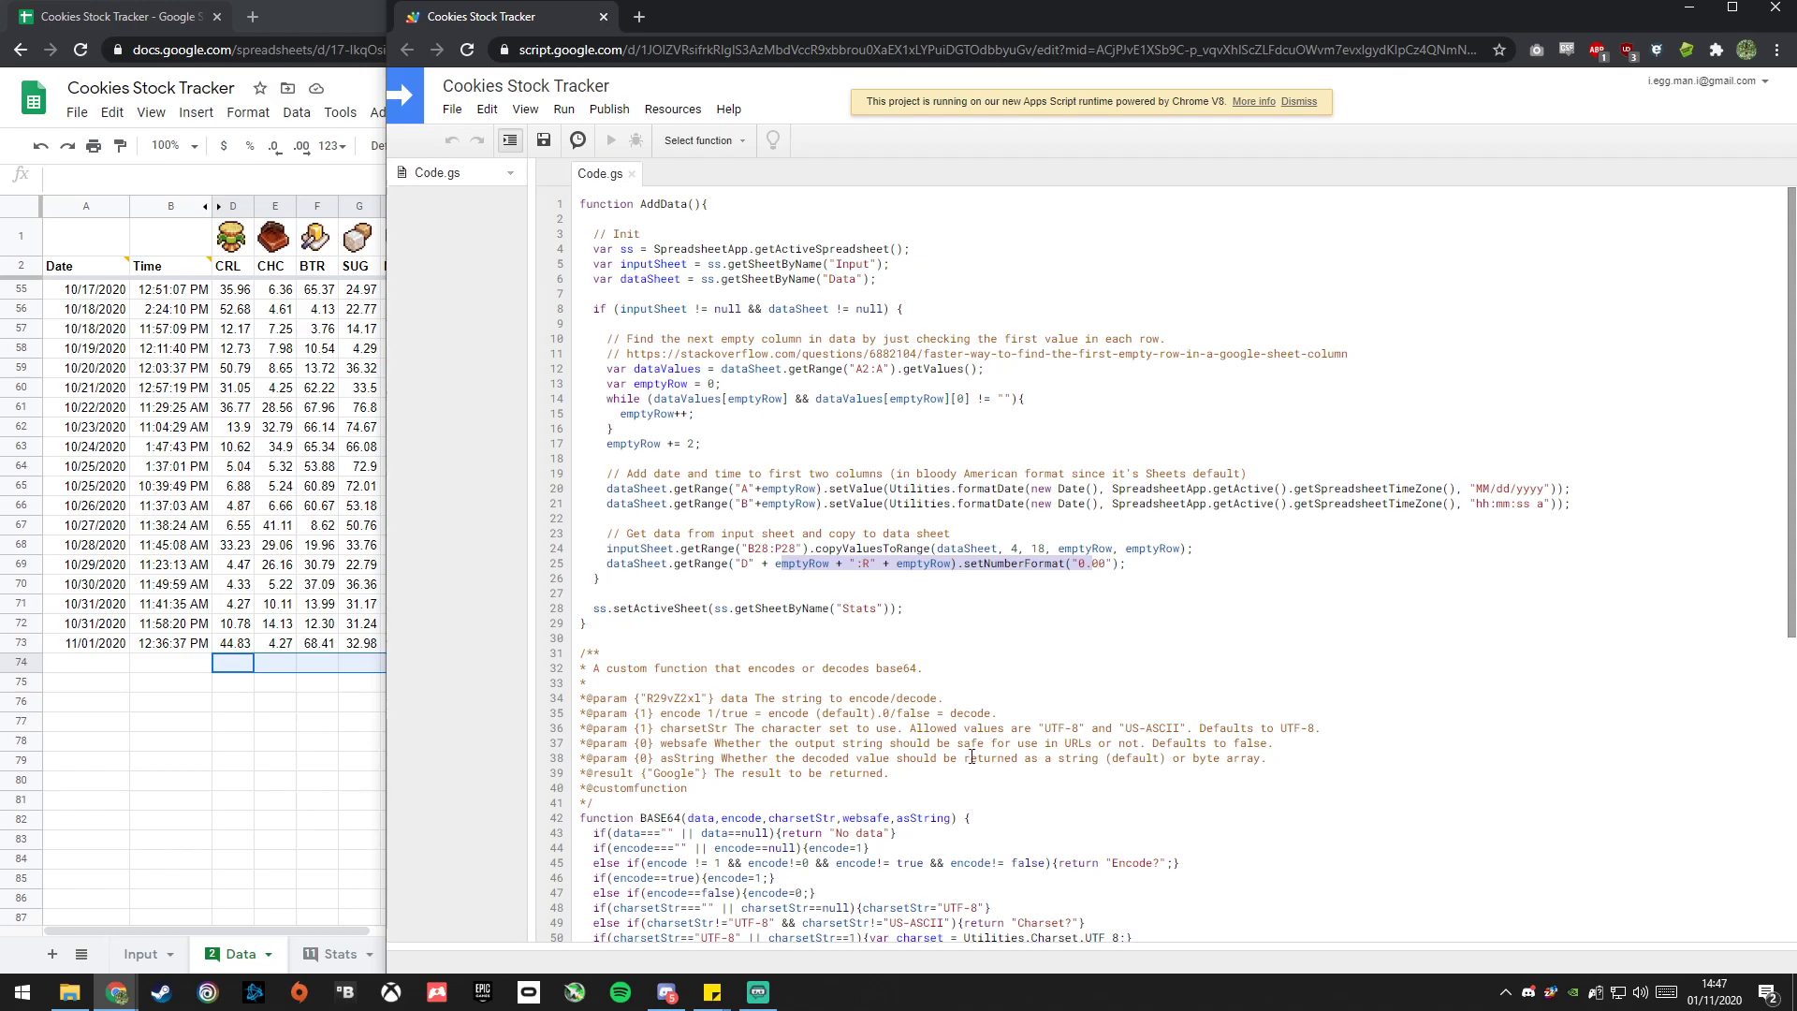
Examine the setActiveSheet call in line 28 of the script and bring up the Stats sheet it refers to.
{"action": "left_click", "coordinate": [798, 610]}
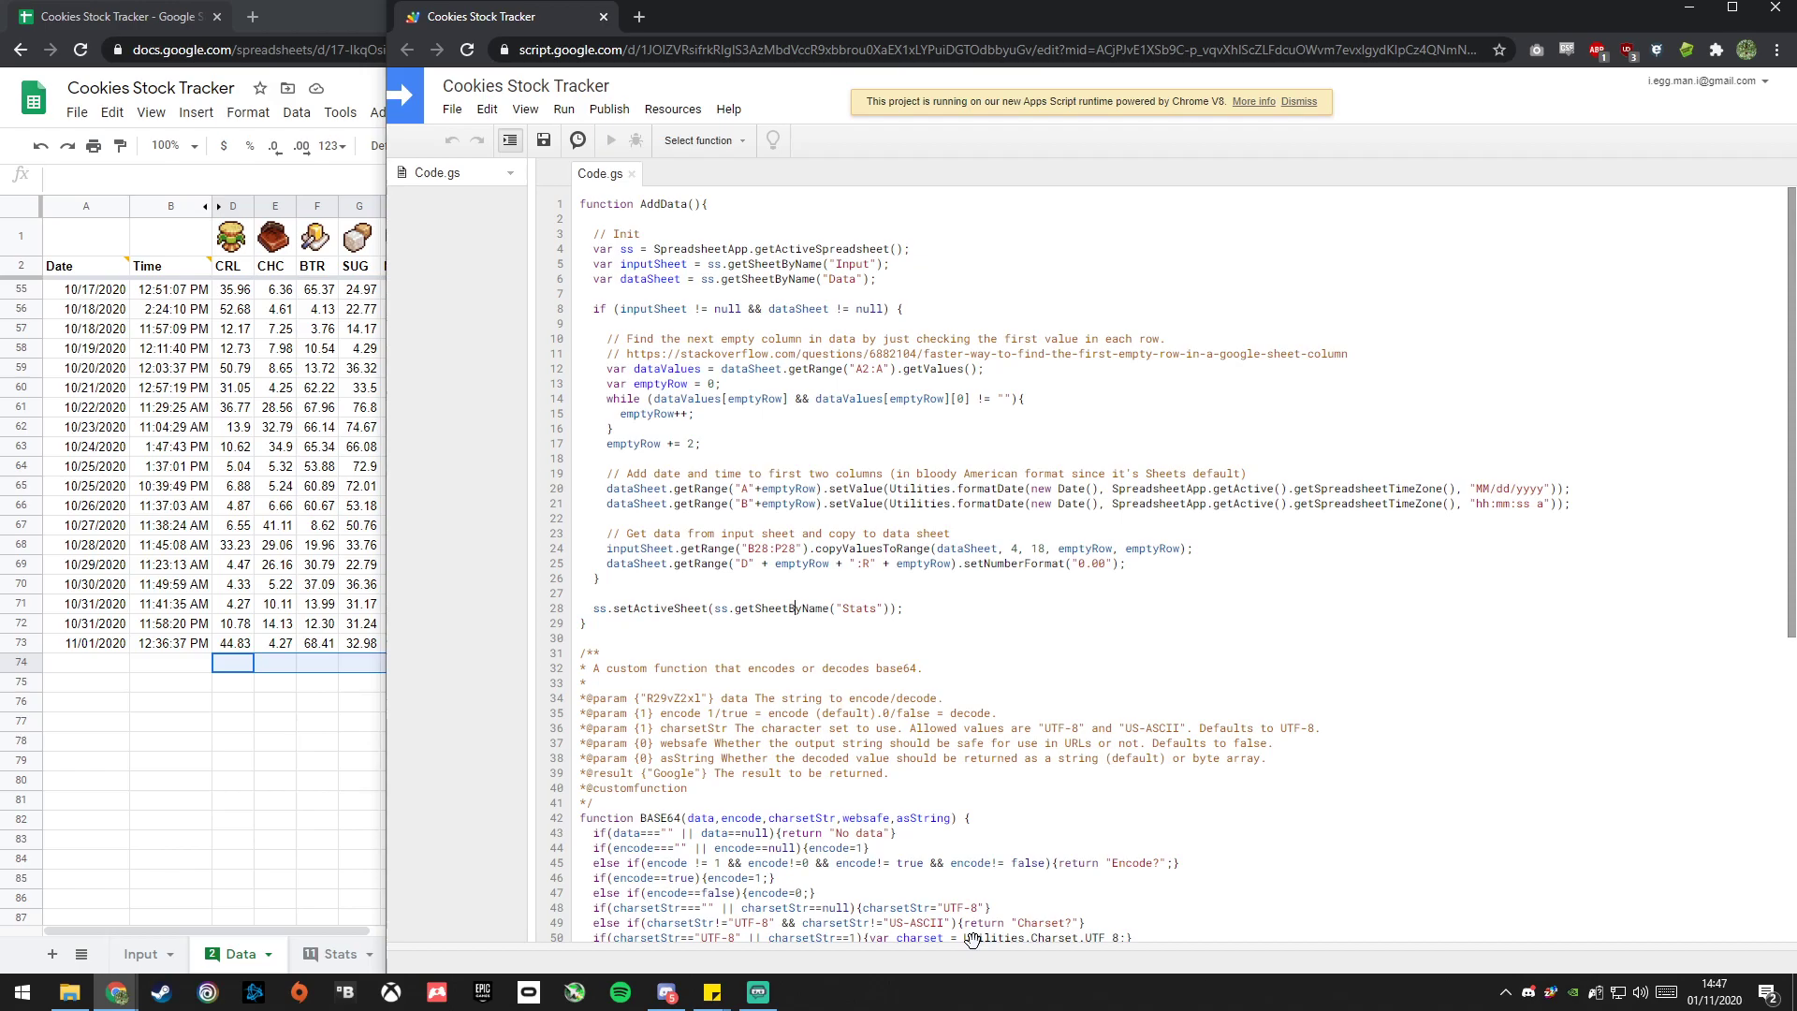
{"action": "left_click", "coordinate": [337, 954]}
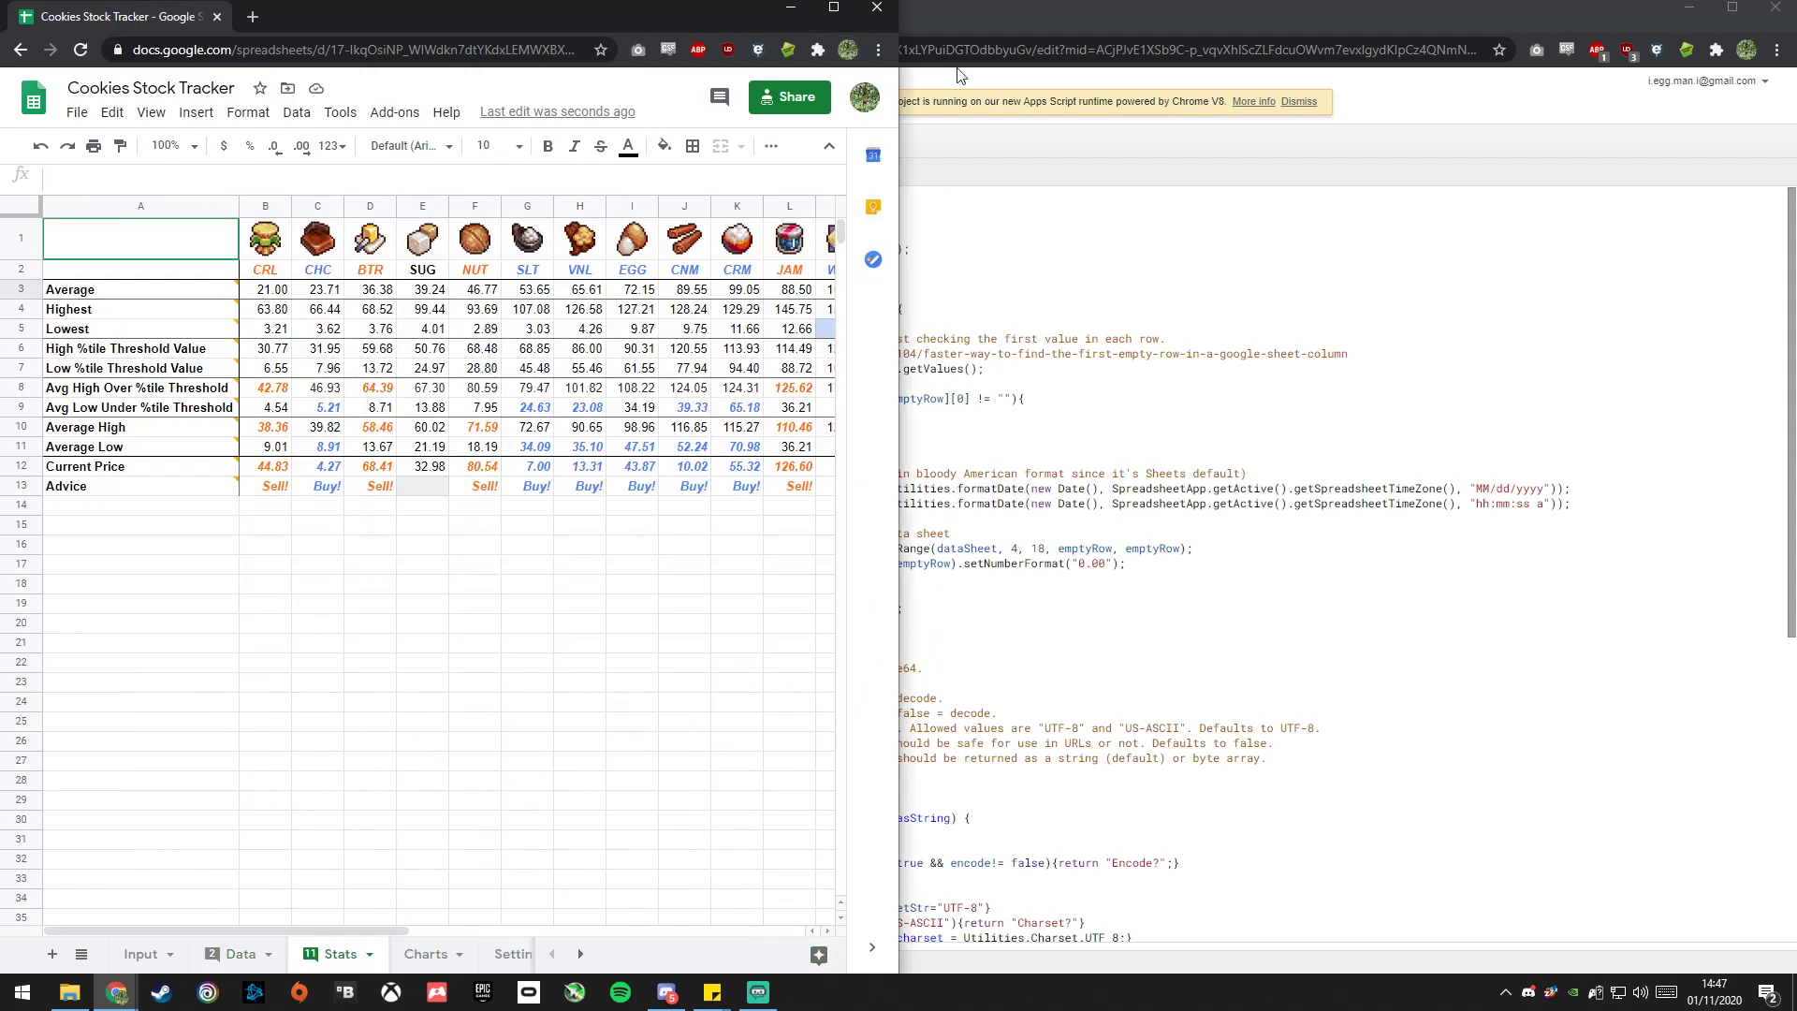
{"action": "left_click", "coordinate": [991, 7]}
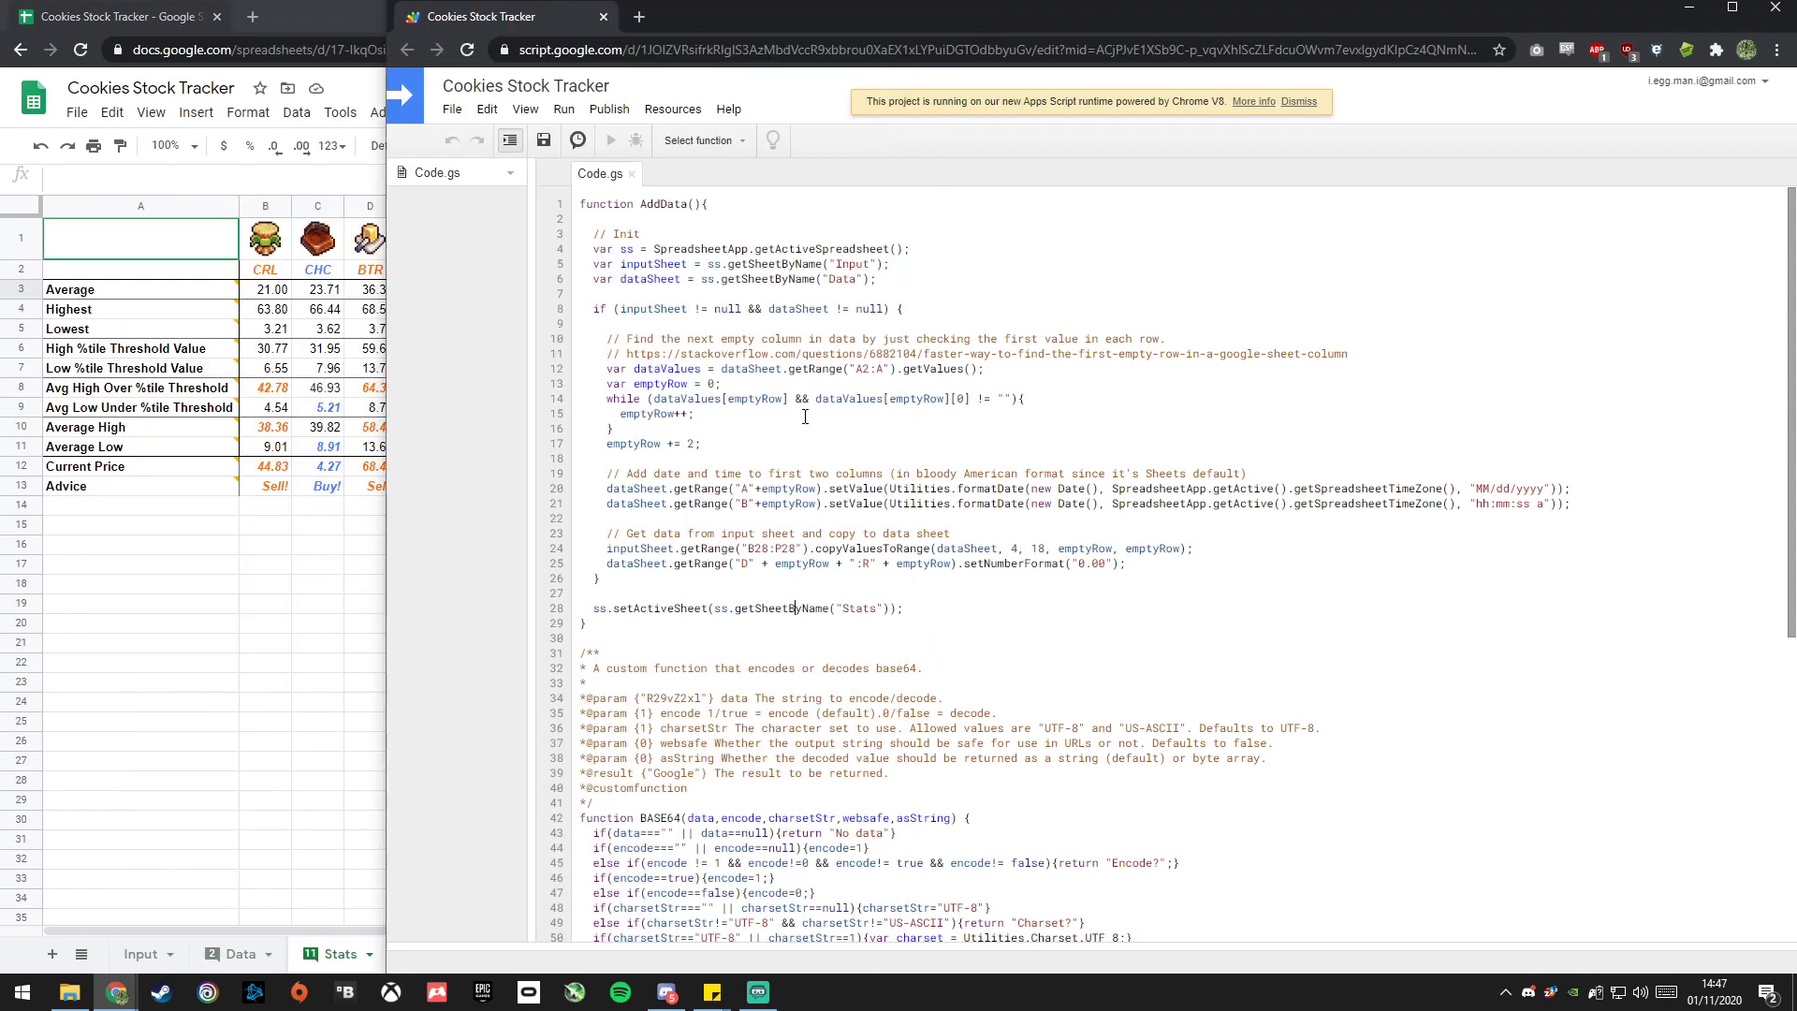
Close the script editor and maximize the spreadsheet window.
{"action": "middle_click", "coordinate": [476, 17]}
{"action": "left_click", "coordinate": [834, 11]}
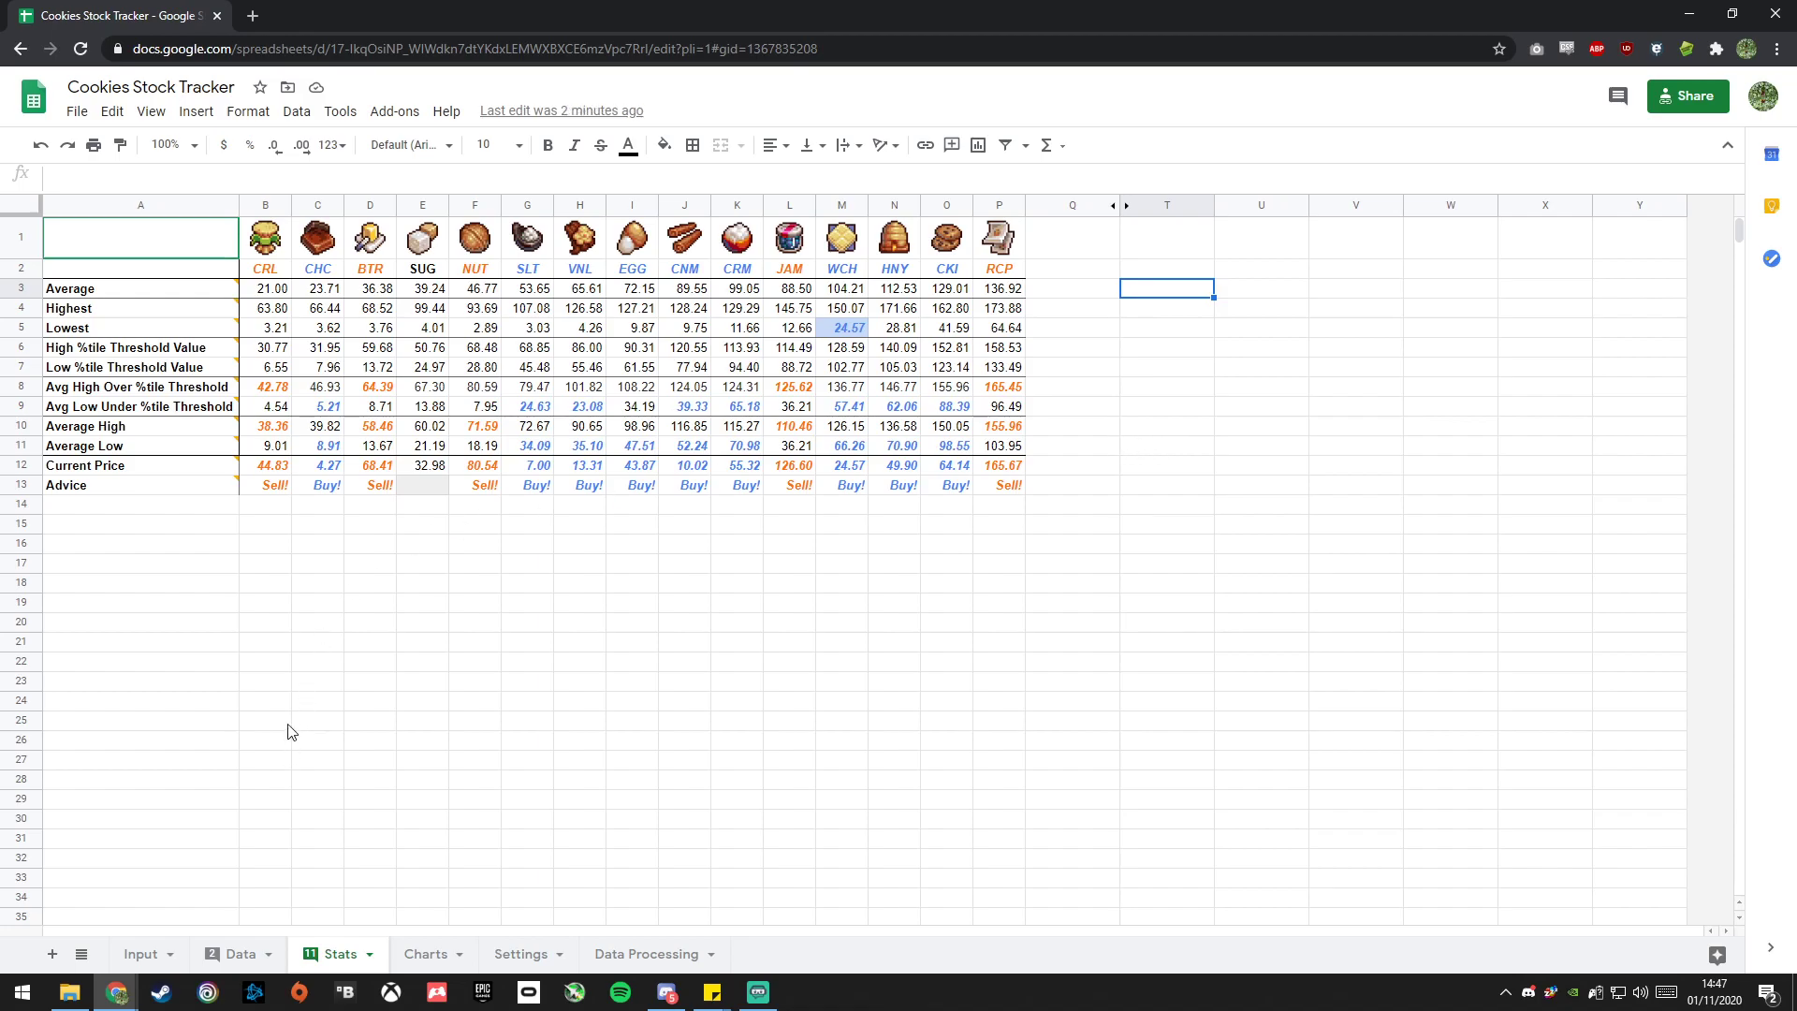
Switch to Cookie Clicker, export the current save from the game options and copy its code.
{"action": "key", "text": "alt+Tab"}
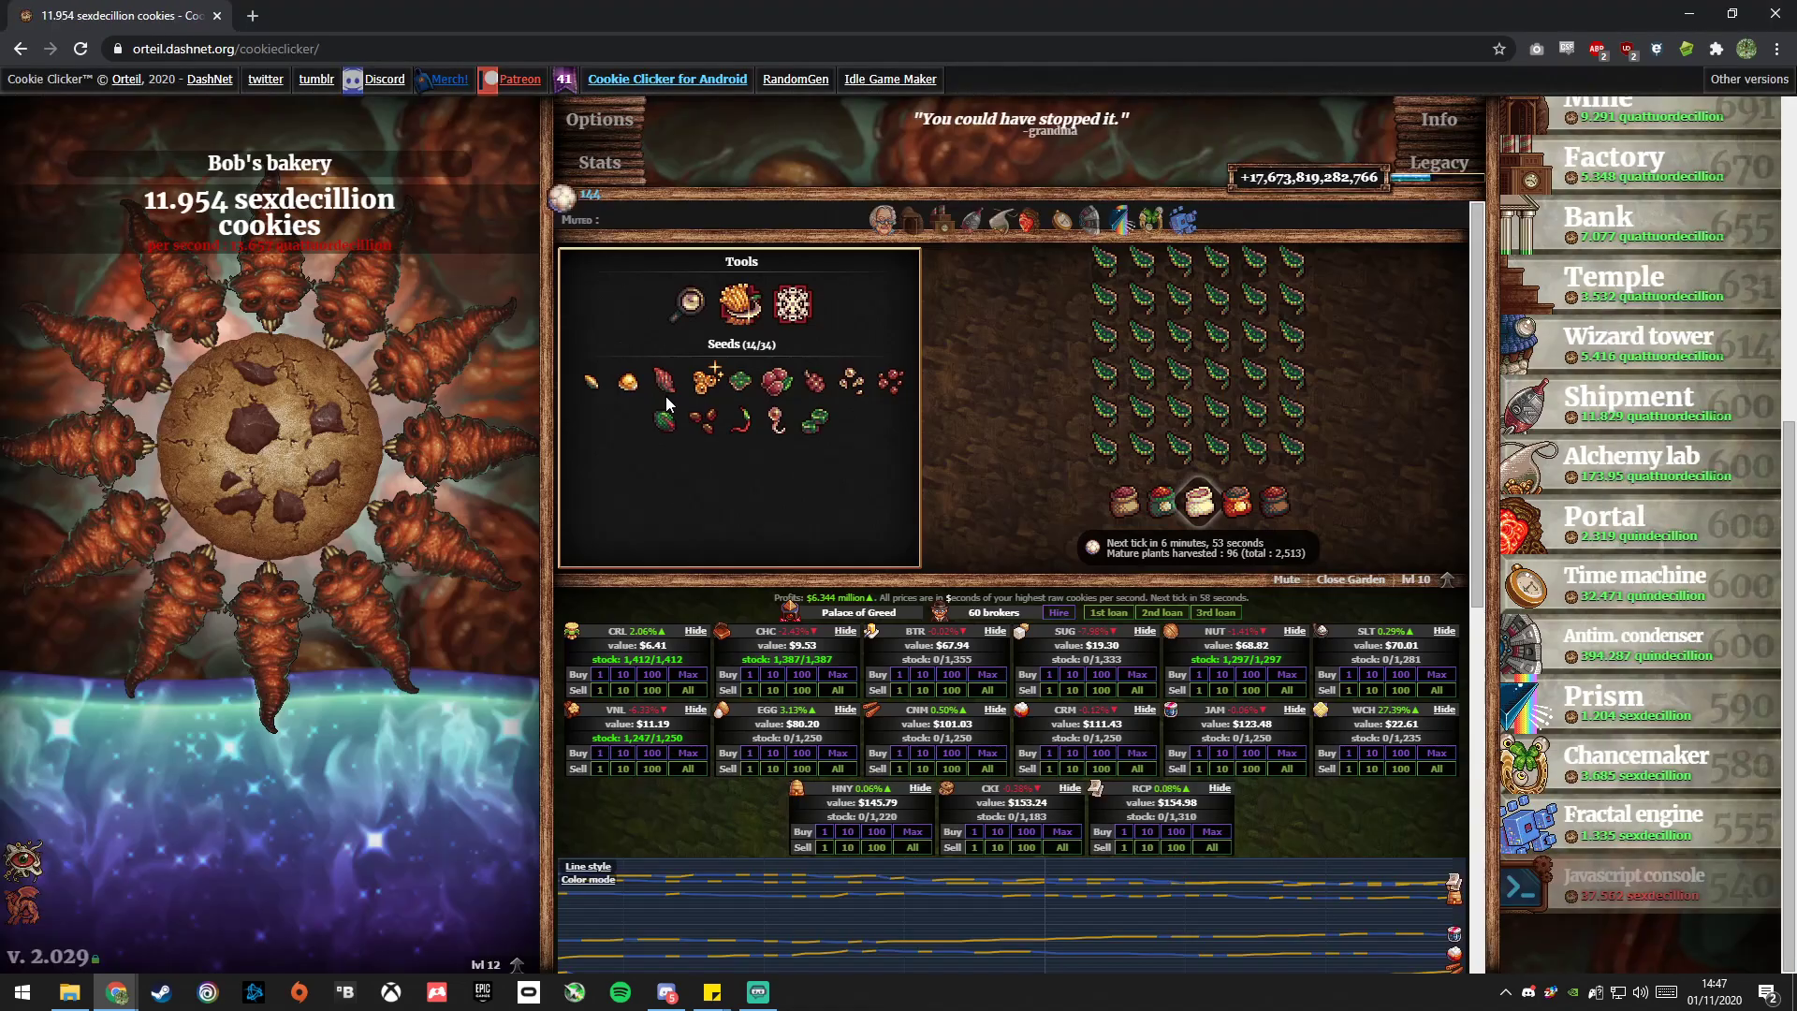
{"action": "left_click", "coordinate": [594, 141]}
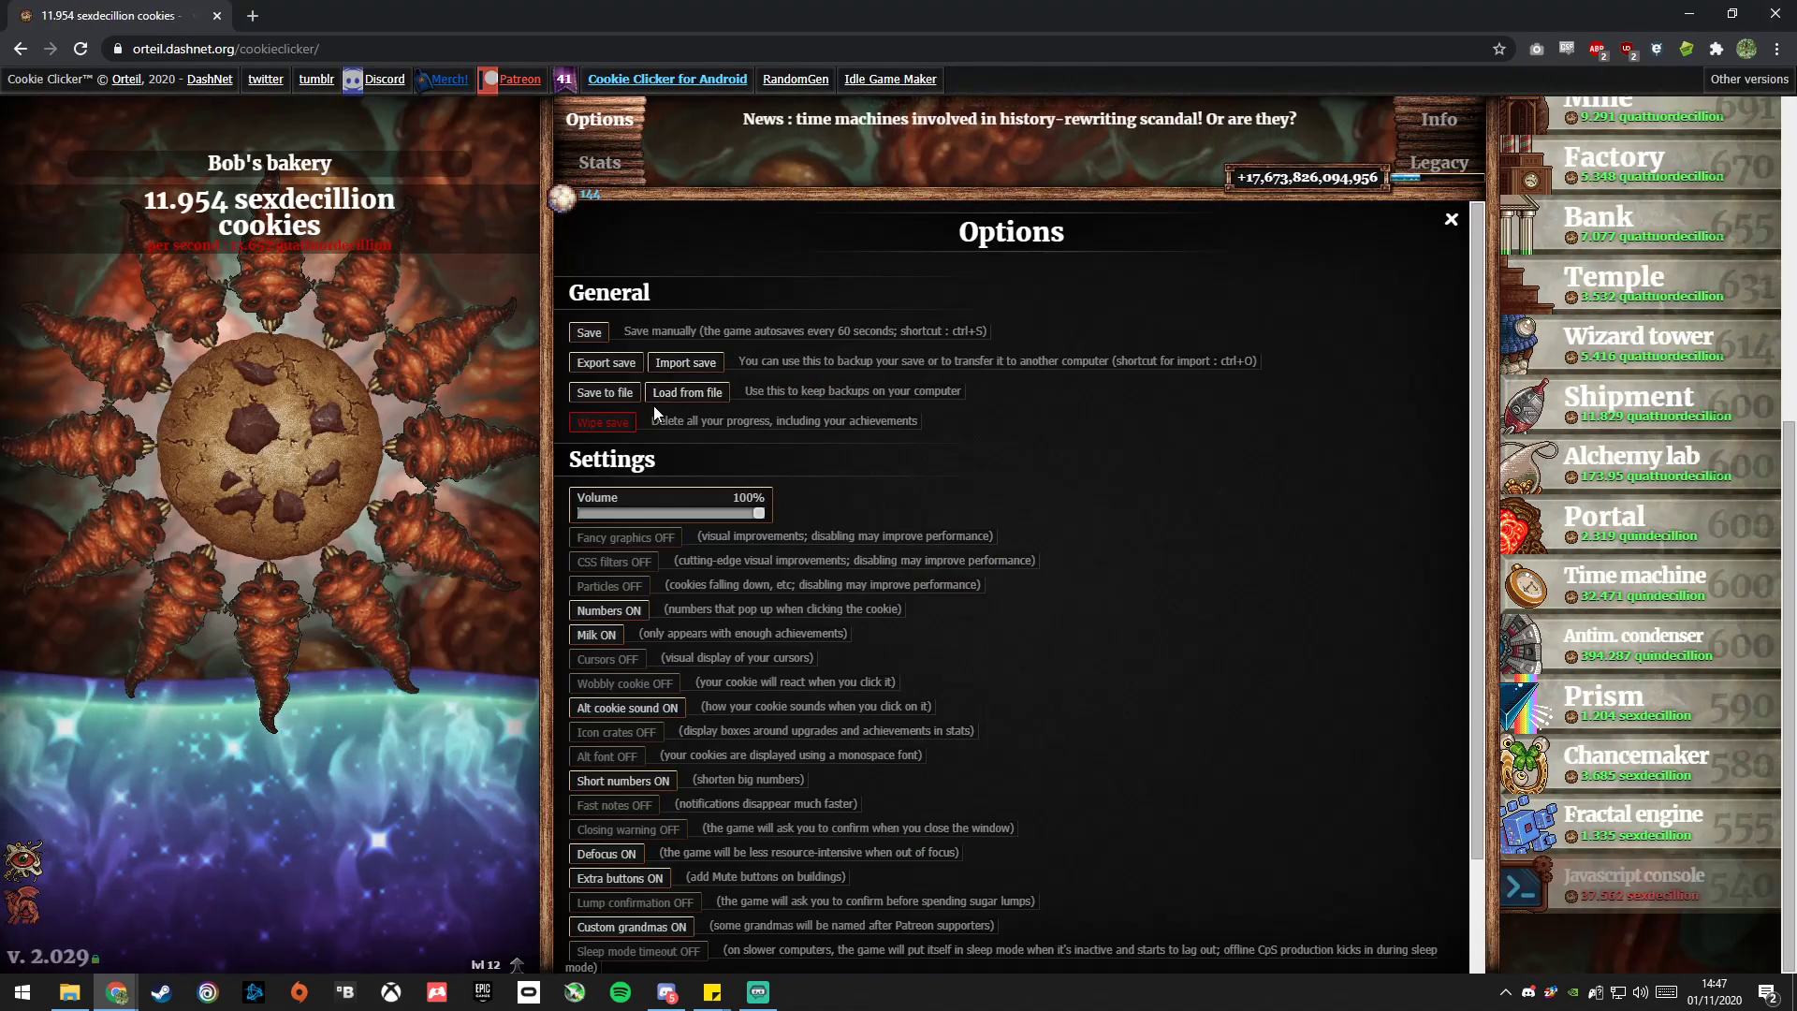
{"action": "left_click", "coordinate": [606, 362]}
{"action": "key", "text": "ctrl+c"}
{"action": "left_click", "coordinate": [884, 644]}
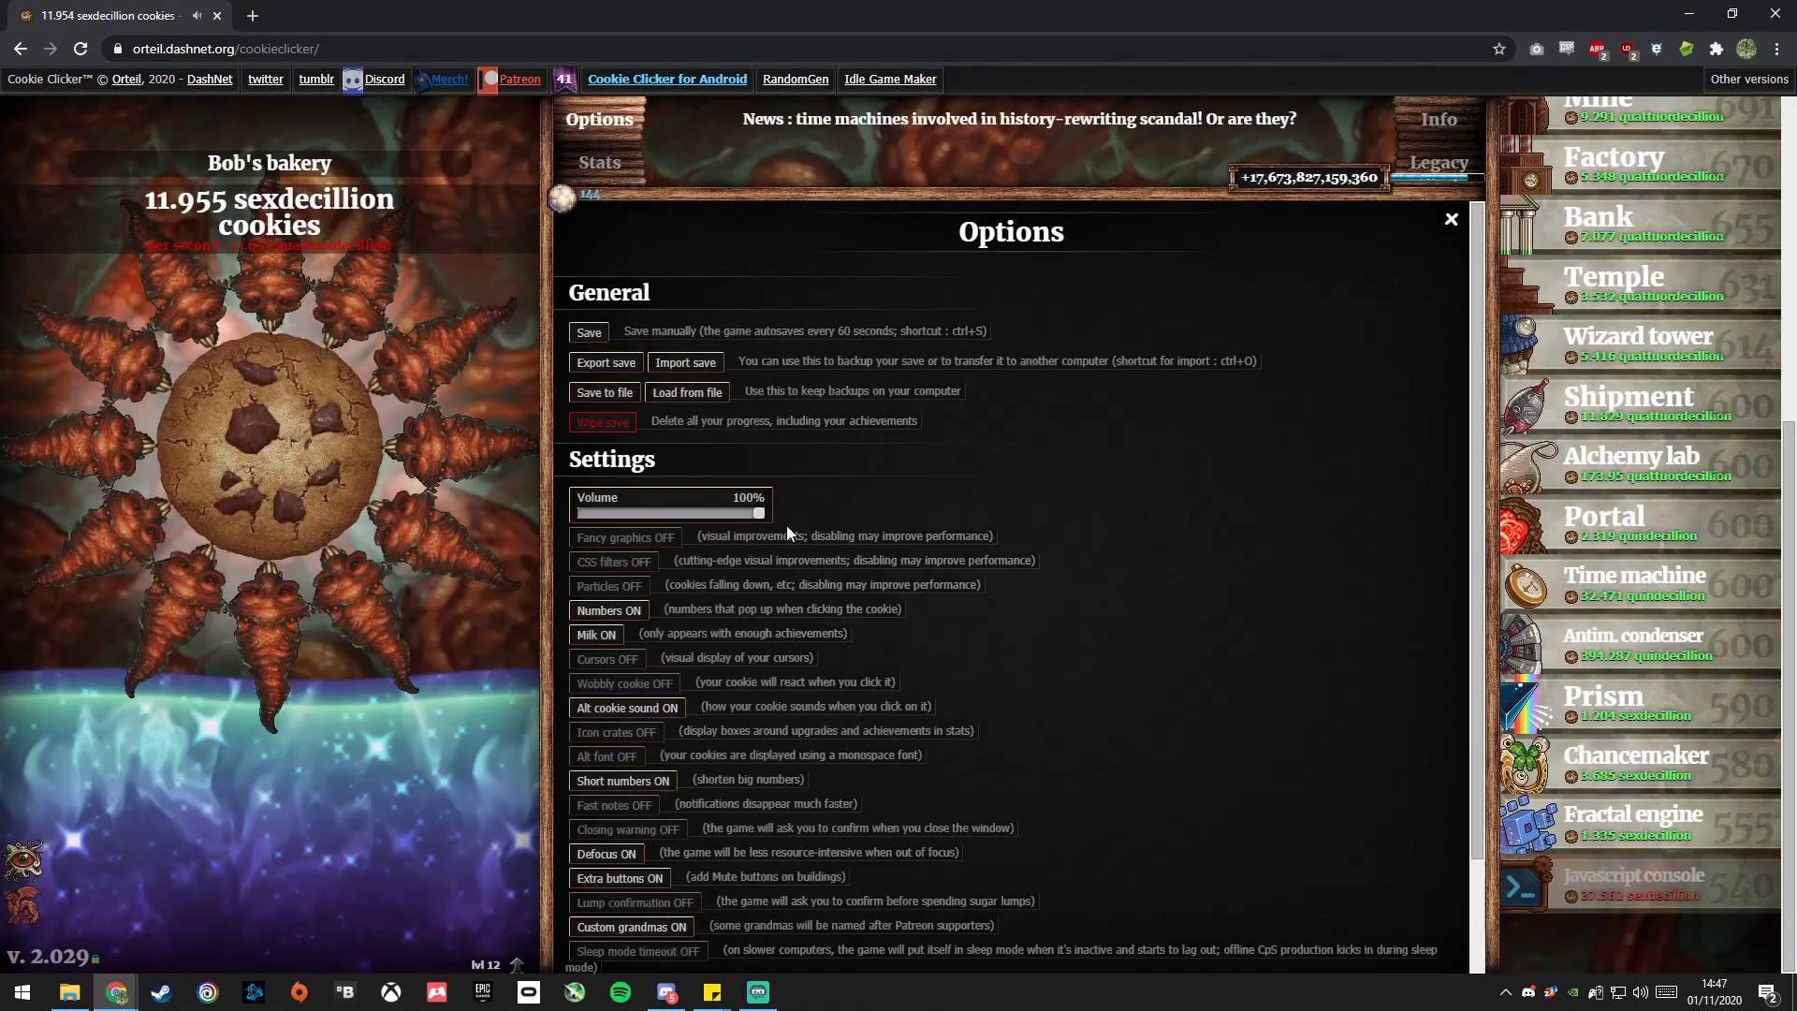
Switch back to the spreadsheet, paste the exported save into B2 of the Input sheet and run the Add data script.
{"action": "key", "text": "alt+Tab"}
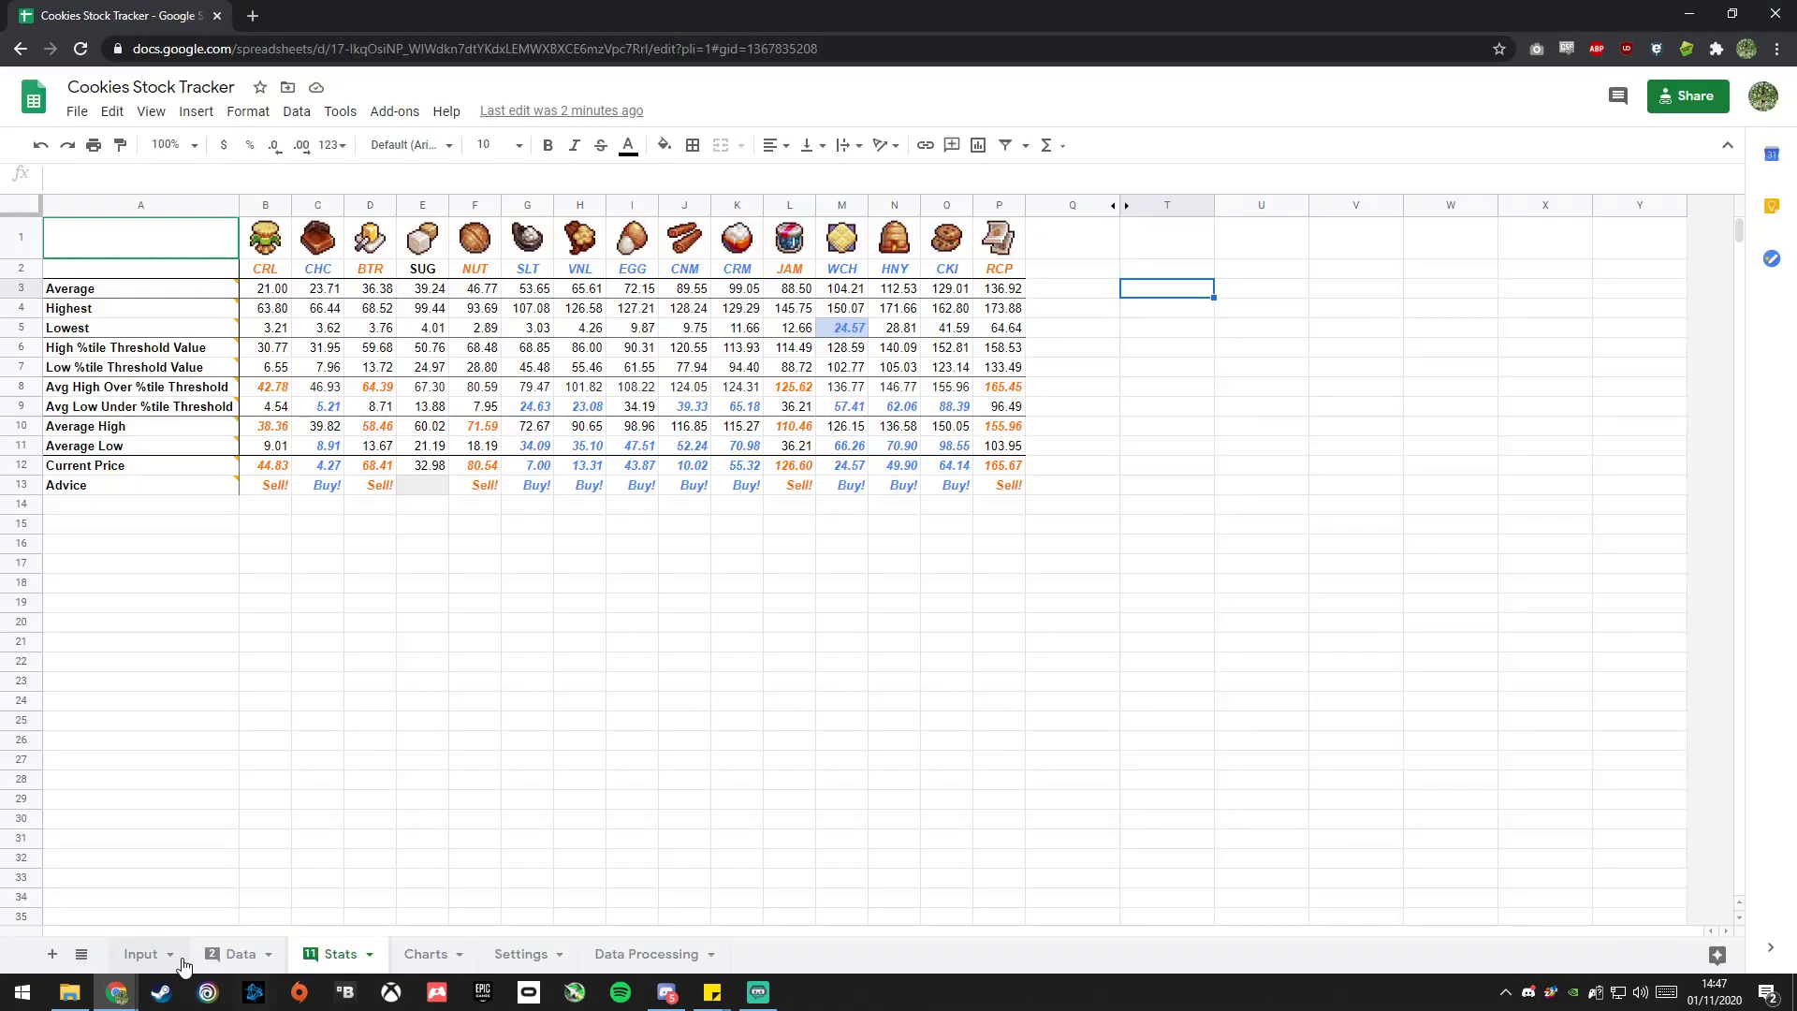
{"action": "left_click", "coordinate": [142, 954]}
{"action": "left_click", "coordinate": [451, 249]}
{"action": "key", "text": "ctrl+v"}
{"action": "left_click", "coordinate": [140, 333]}
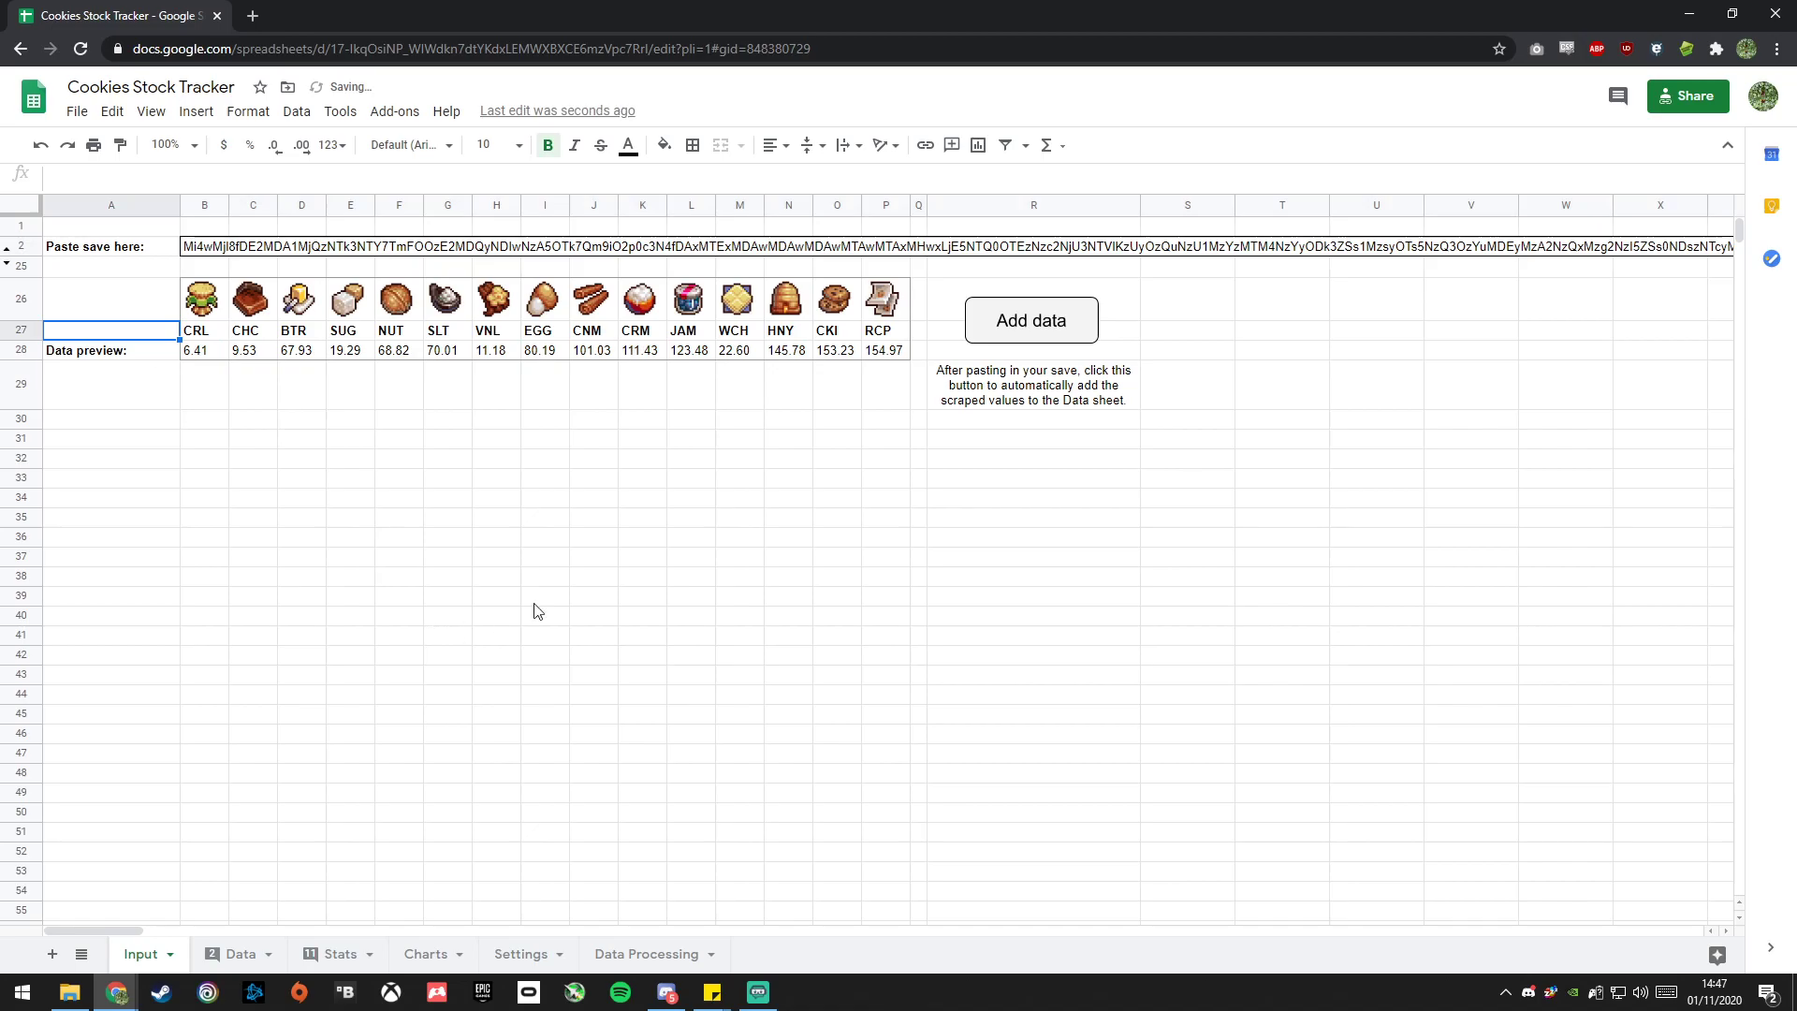
{"action": "left_click", "coordinate": [1024, 331]}
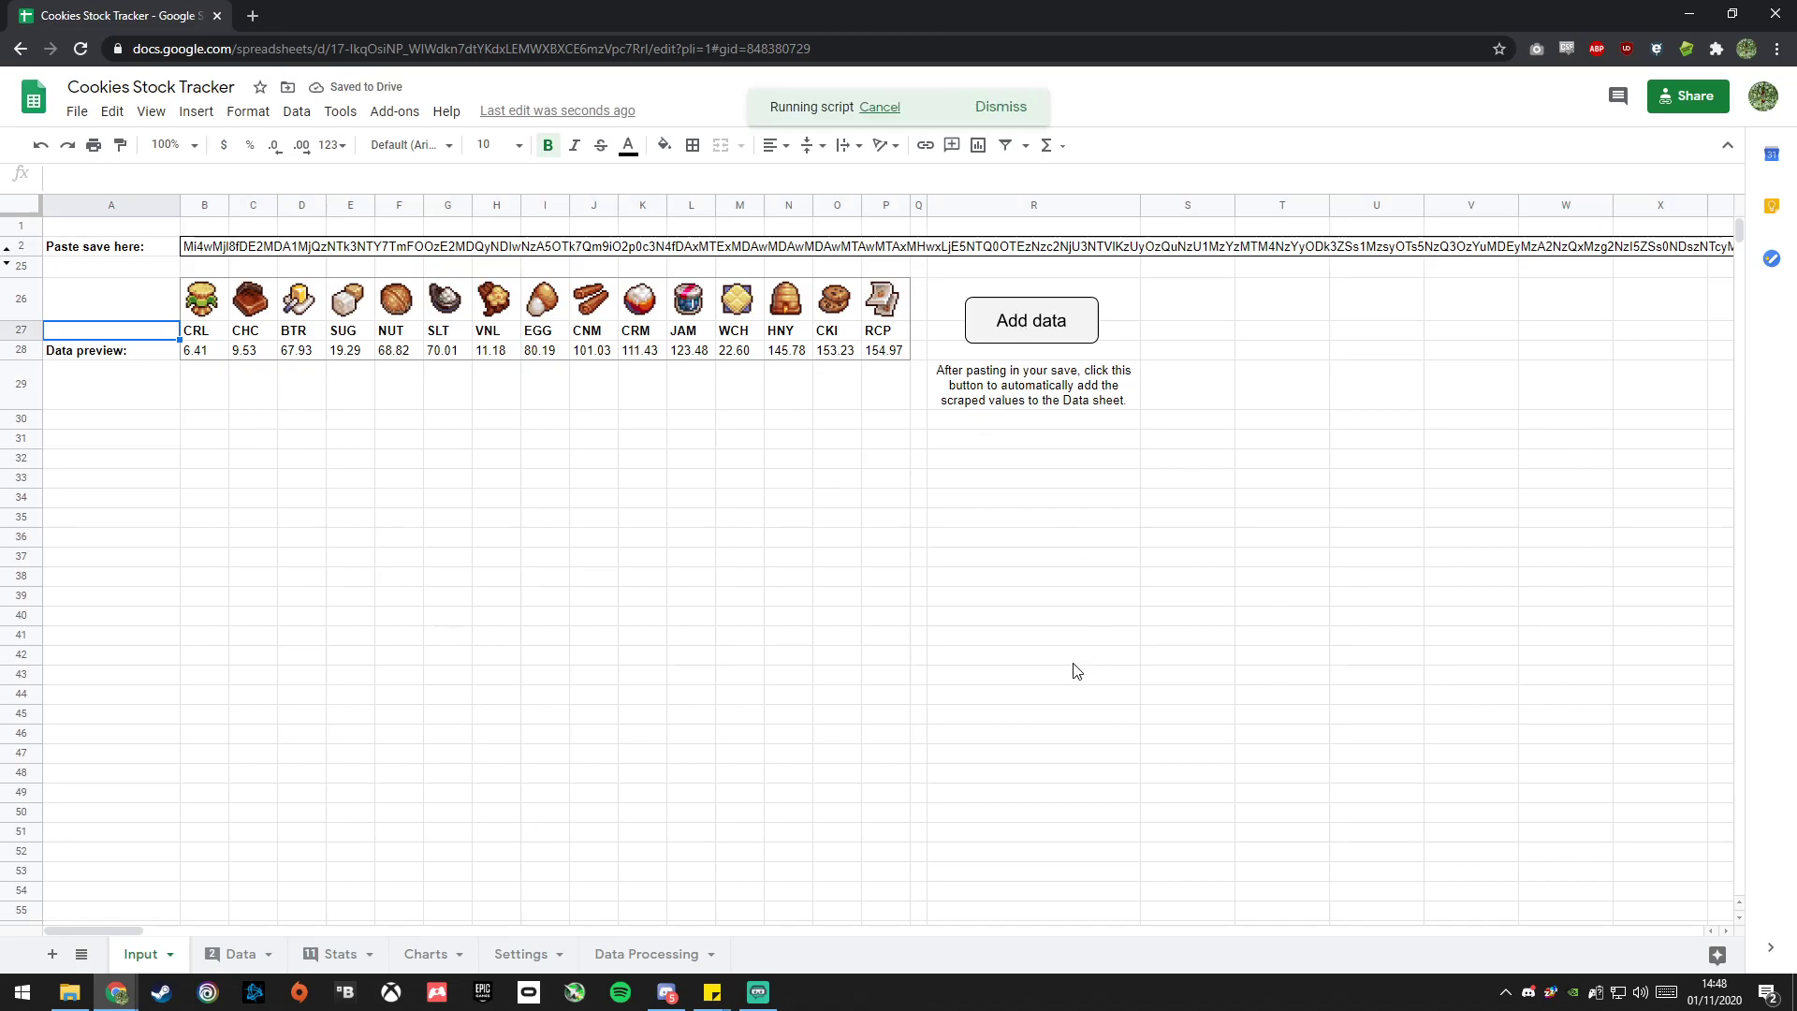